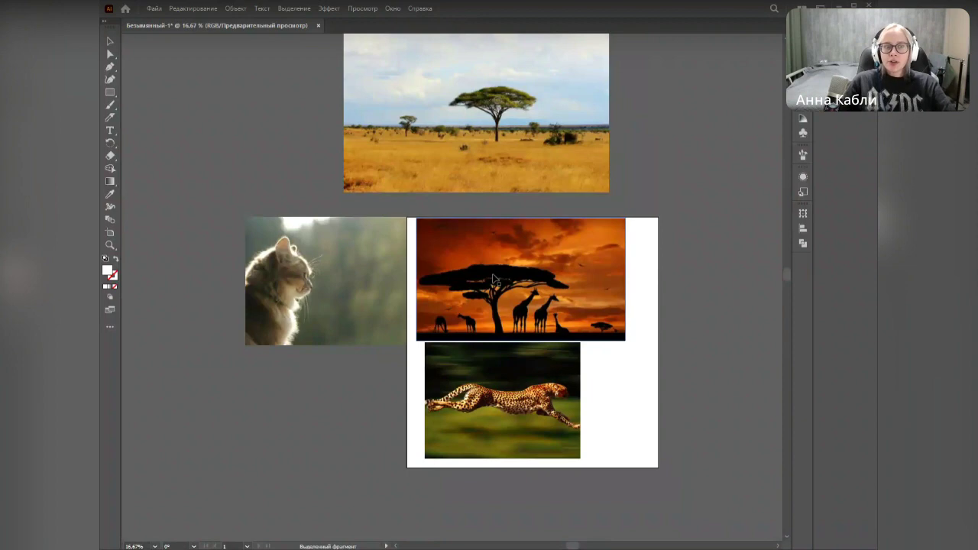
{"action": "key", "text": "space"}
{"action": "left_click_drag", "start_coordinate": [527, 294], "coordinate": [534, 296]}
{"action": "scroll", "coordinate": [534, 296], "scroll_direction": "up", "scroll_amount": 1}
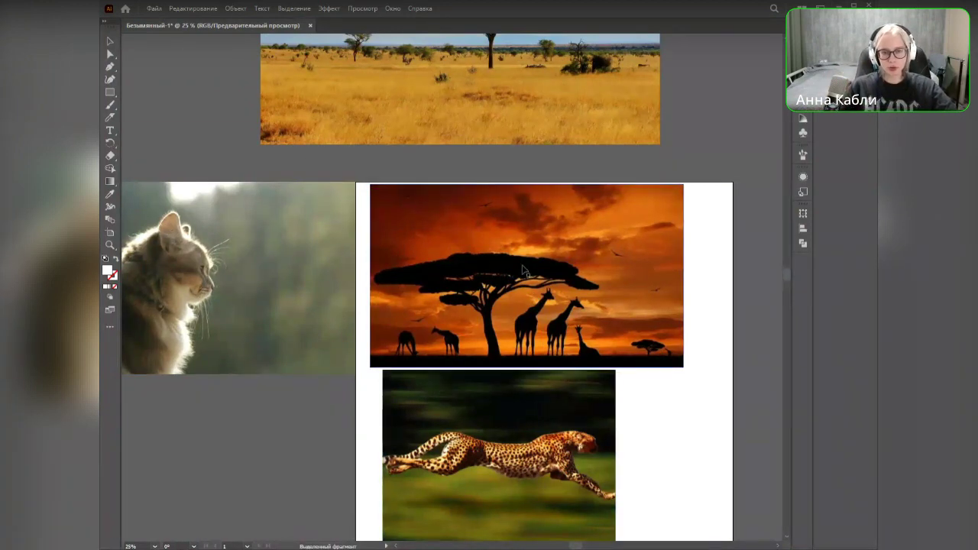
{"action": "left_click", "coordinate": [532, 301]}
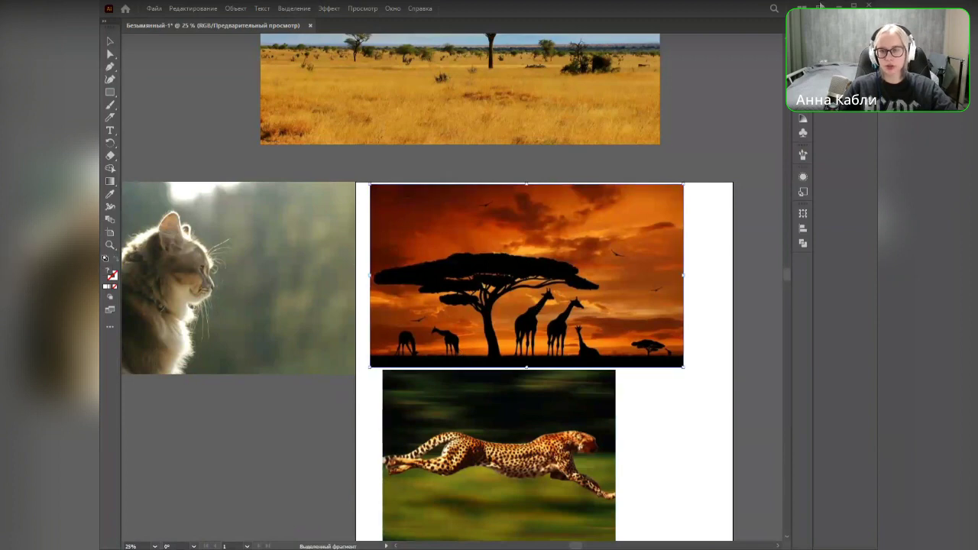
{"action": "left_click", "coordinate": [871, 21]}
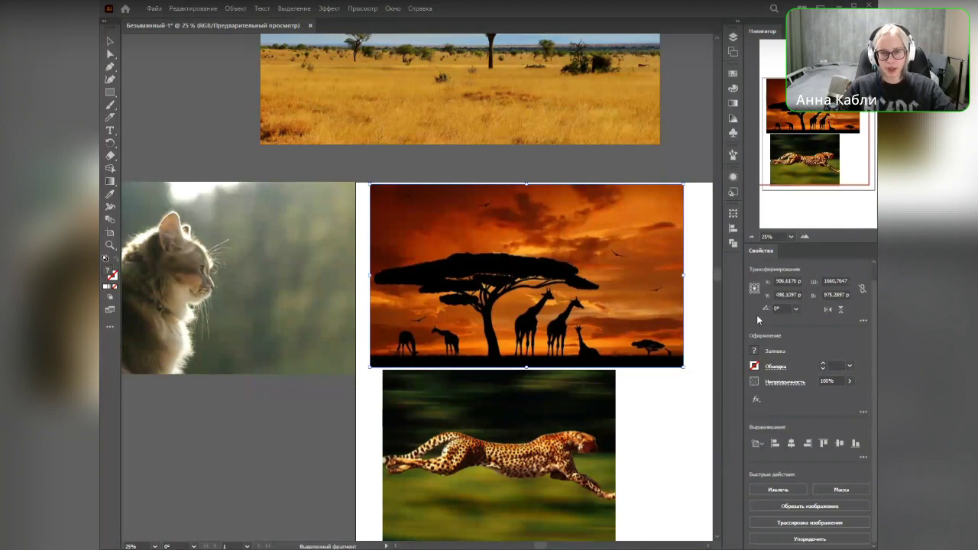
{"action": "left_click", "coordinate": [872, 20]}
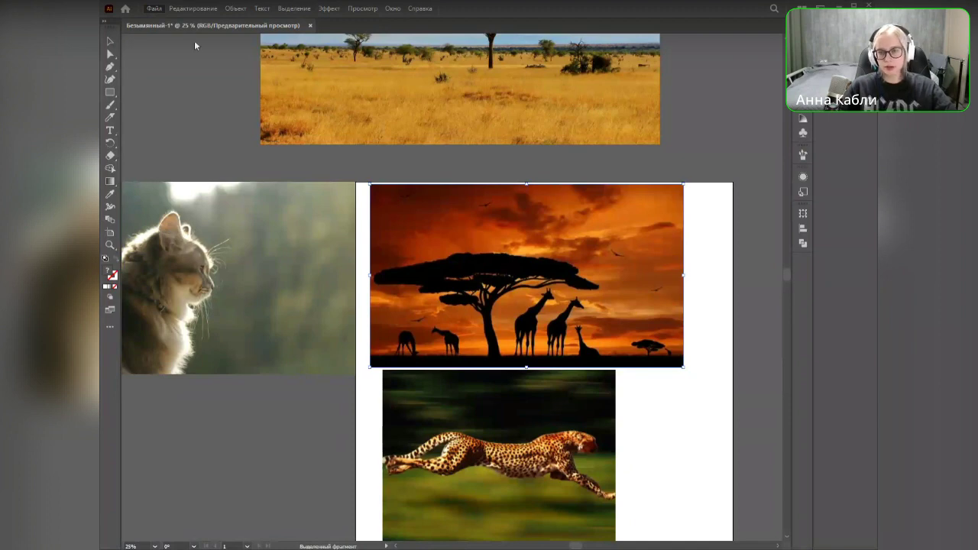
{"action": "key", "text": "ctrl+o"}
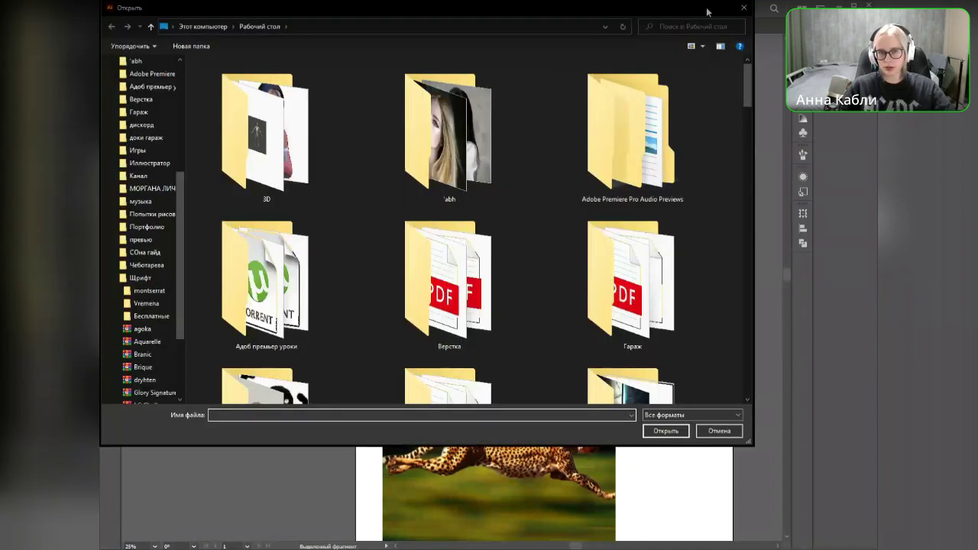
{"action": "left_click", "coordinate": [744, 9]}
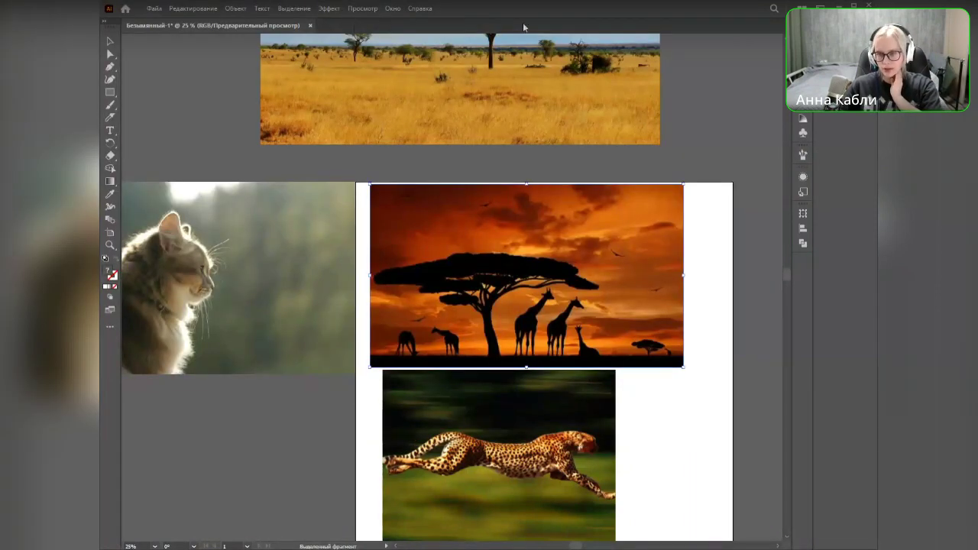
Step: Reposition the sunset giraffe photo along the artboard's upper edge and shift the cheetah photo slightly to the right below it
{"action": "left_click_drag", "start_coordinate": [539, 292], "coordinate": [551, 275]}
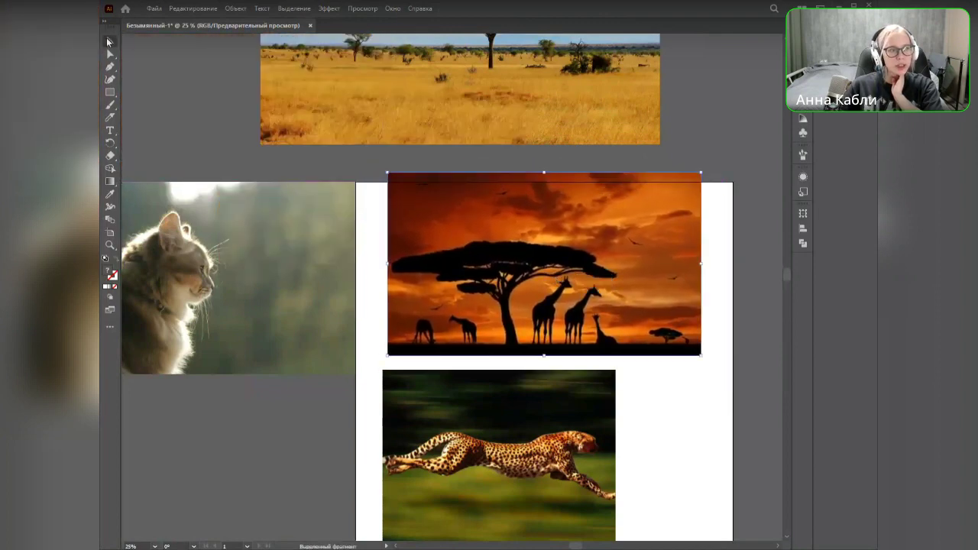
{"action": "left_click_drag", "start_coordinate": [569, 263], "coordinate": [591, 276]}
{"action": "left_click", "coordinate": [577, 160]}
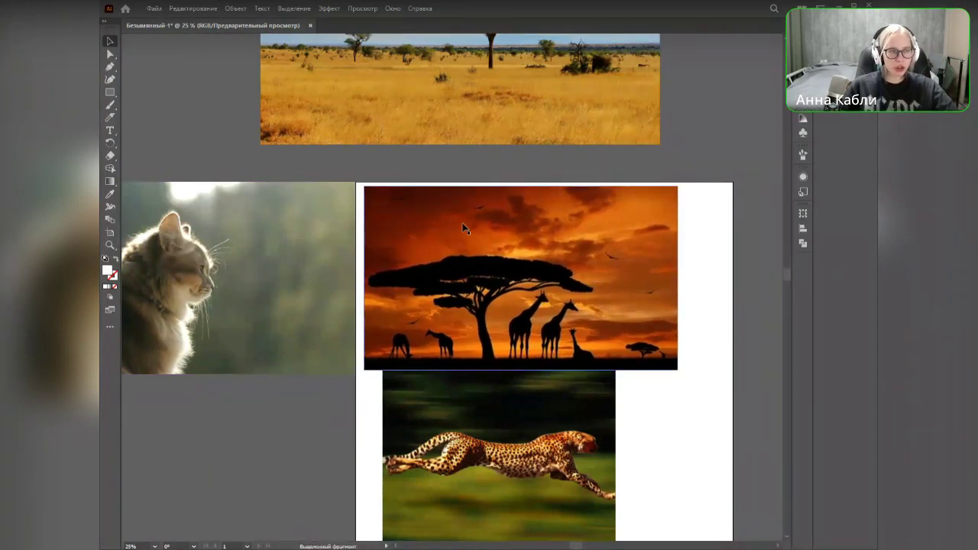
{"action": "left_click_drag", "start_coordinate": [440, 246], "coordinate": [512, 185]}
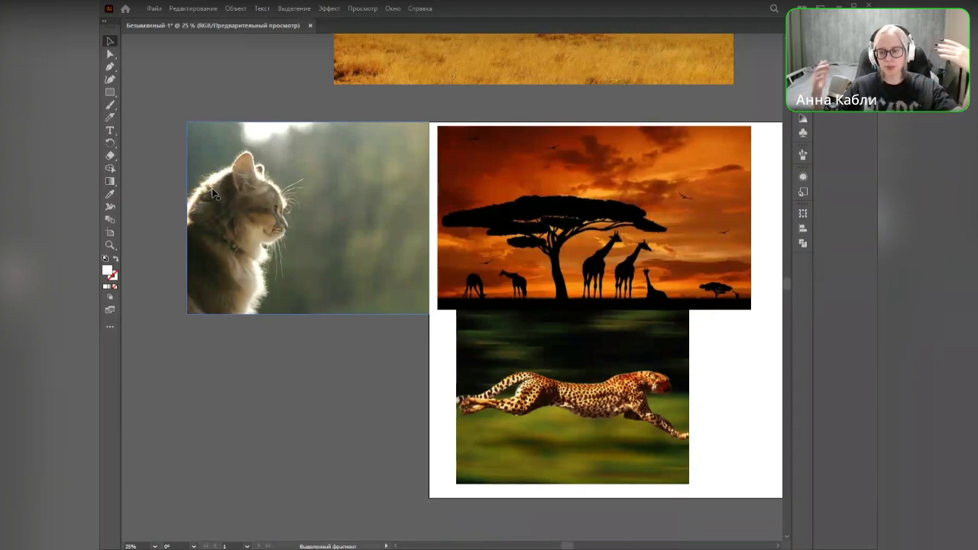
{"action": "left_click_drag", "start_coordinate": [419, 336], "coordinate": [342, 320]}
{"action": "scroll", "coordinate": [620, 204], "scroll_direction": "up", "scroll_amount": 2}
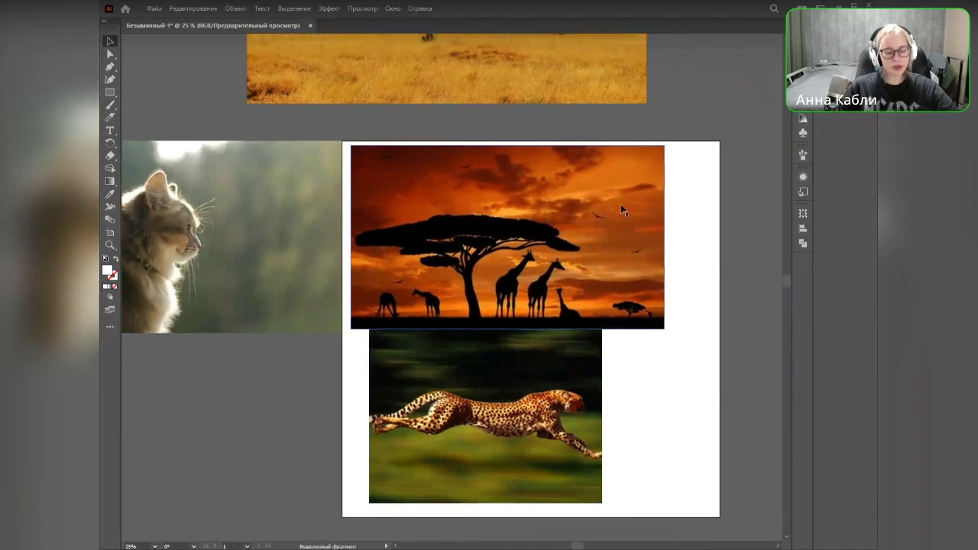
{"action": "scroll", "coordinate": [586, 217], "scroll_direction": "down", "scroll_amount": 1}
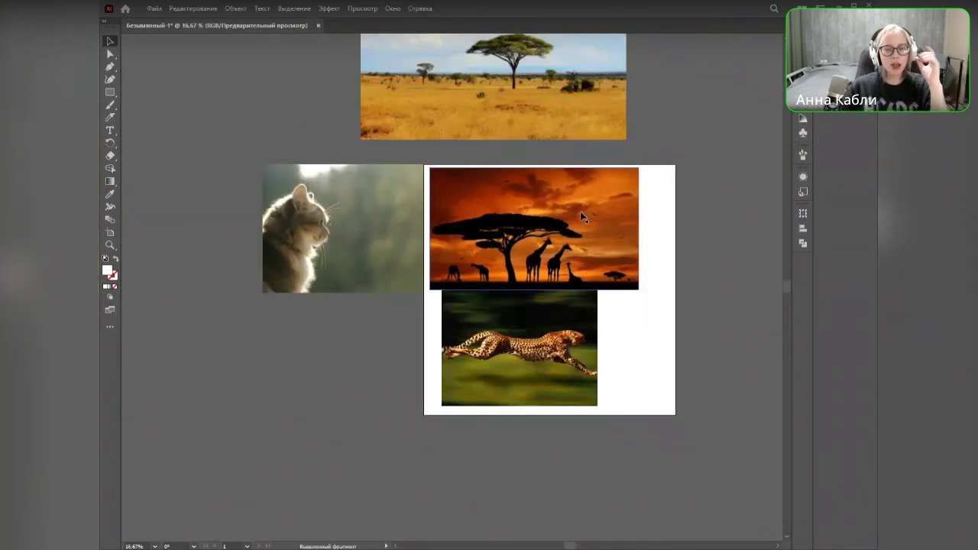
{"action": "left_click_drag", "start_coordinate": [510, 235], "coordinate": [510, 232]}
{"action": "left_click_drag", "start_coordinate": [509, 309], "coordinate": [518, 312]}
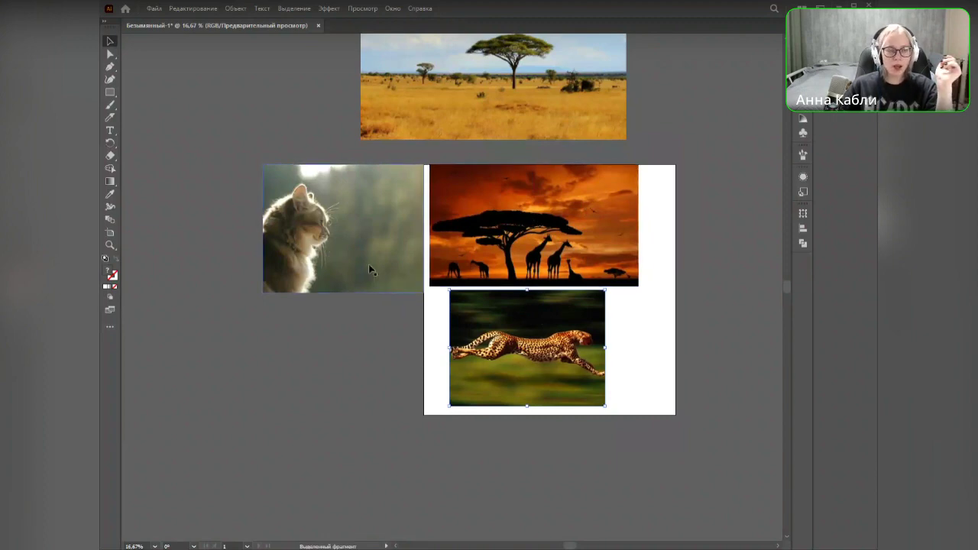
Step: Lock the layer Слой 1 that holds the photos and add a new empty layer above it
{"action": "left_click", "coordinate": [787, 52]}
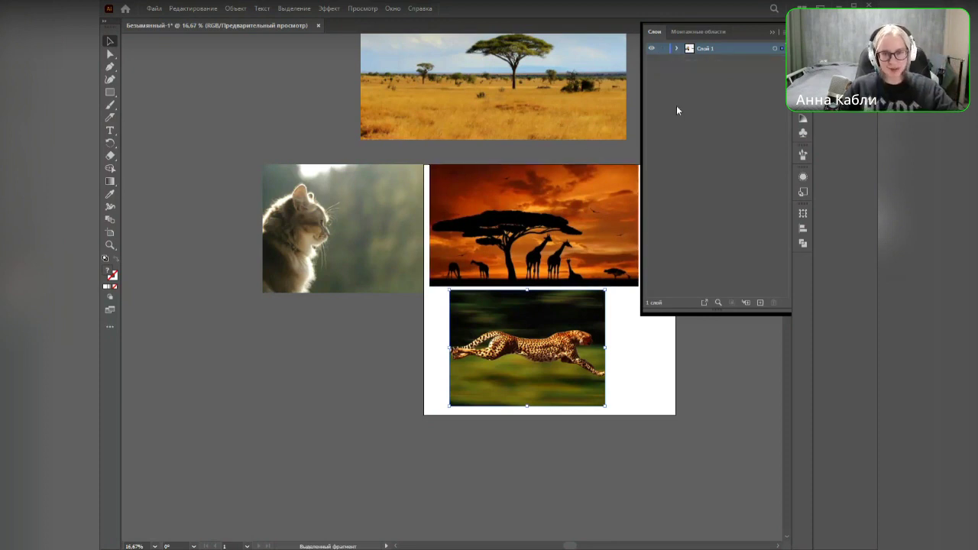
{"action": "left_click", "coordinate": [662, 48]}
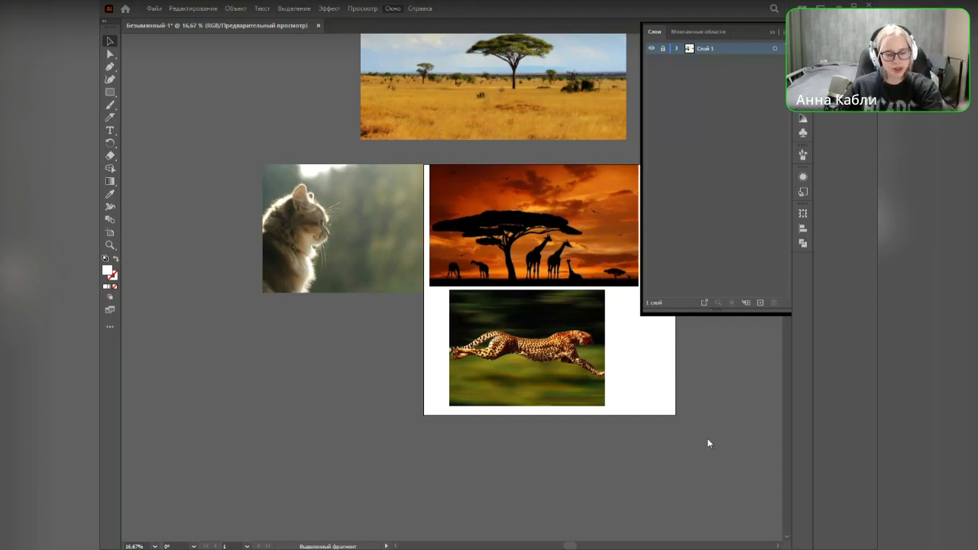
{"action": "key", "text": "F7"}
{"action": "key", "text": "F7"}
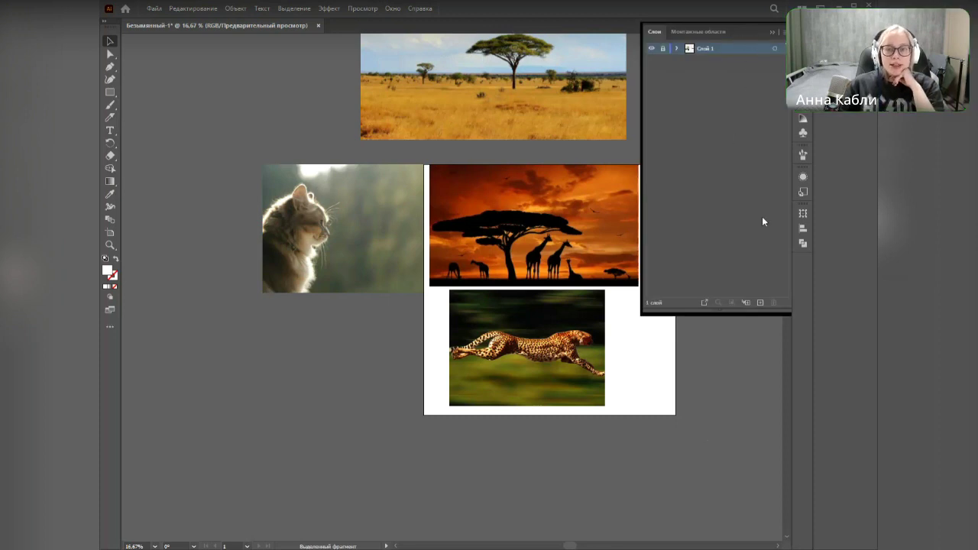
{"action": "left_click", "coordinate": [759, 303]}
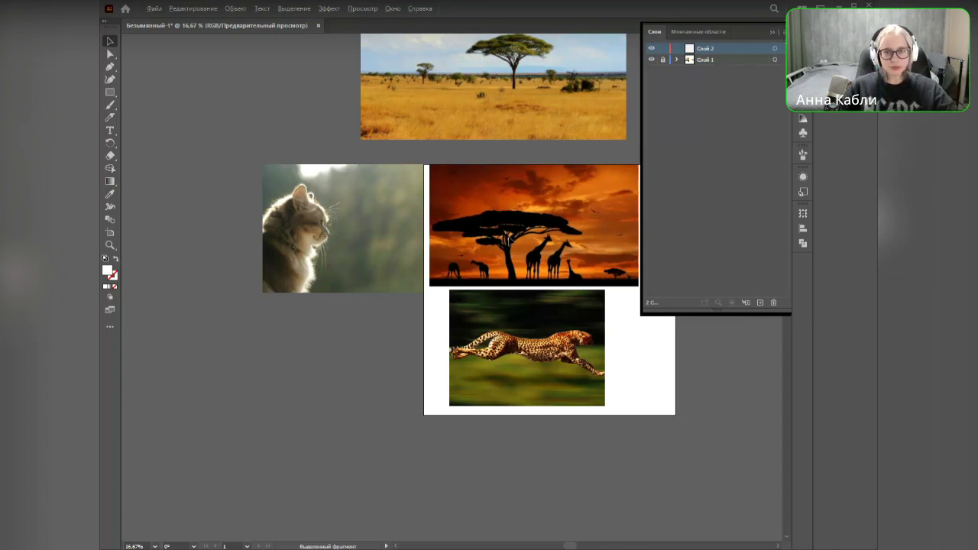
{"action": "left_click", "coordinate": [770, 32]}
Step: Save the document to the desktop as Эфир 3 in Adobe Illustrator (AI) format, version Illustrator 2020
{"action": "scroll", "coordinate": [645, 327], "scroll_direction": "up", "scroll_amount": 3}
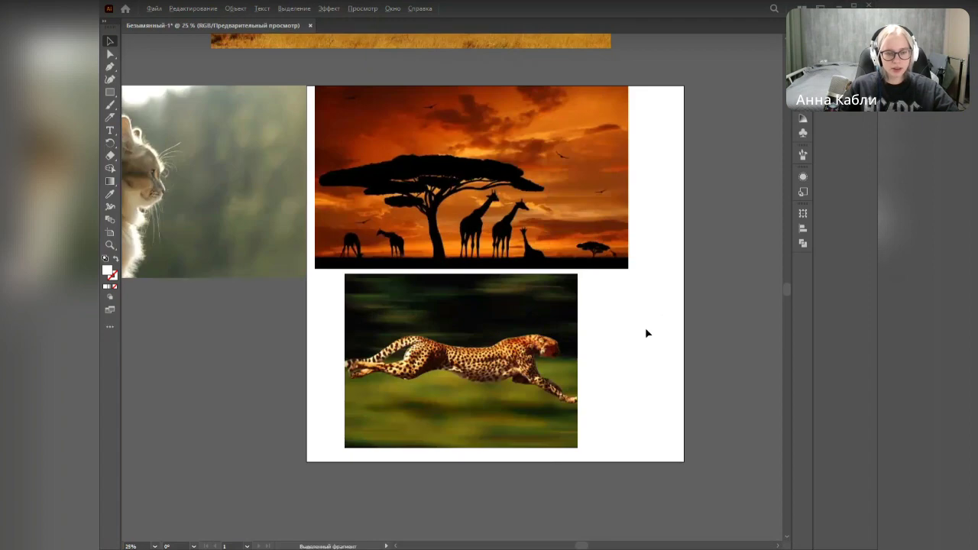
{"action": "scroll", "coordinate": [423, 333], "scroll_direction": "up", "scroll_amount": 1}
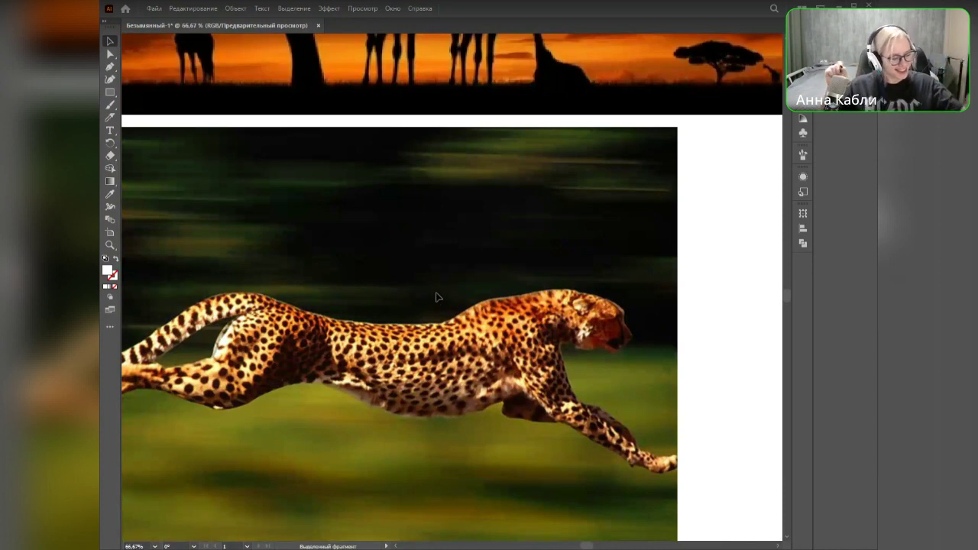
{"action": "key", "text": "ctrl+s"}
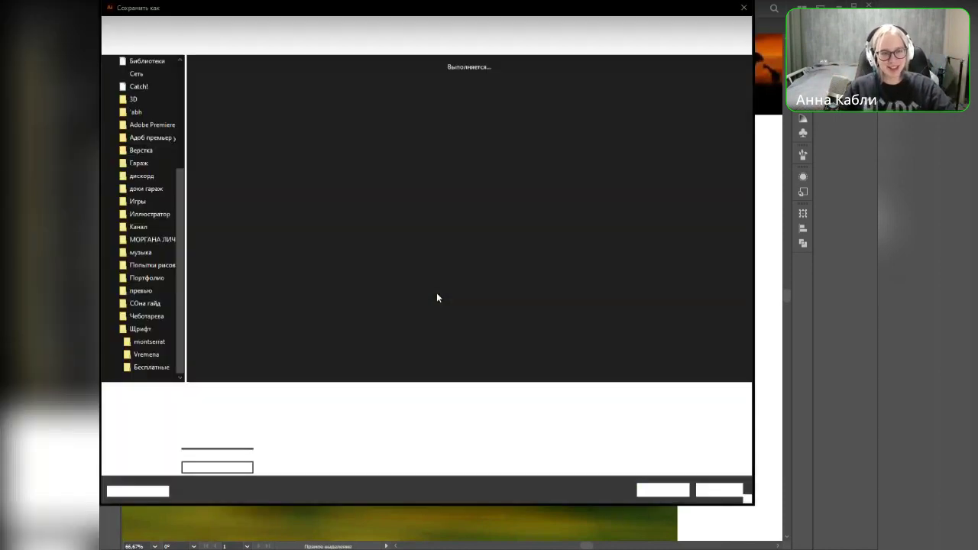
{"action": "type", "text": "Эфир 3"}
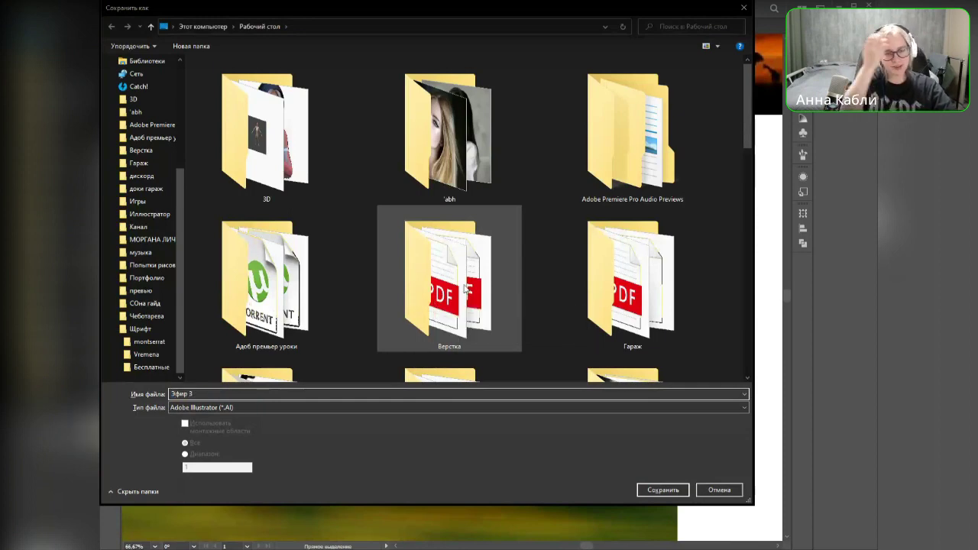
{"action": "key", "text": "Return"}
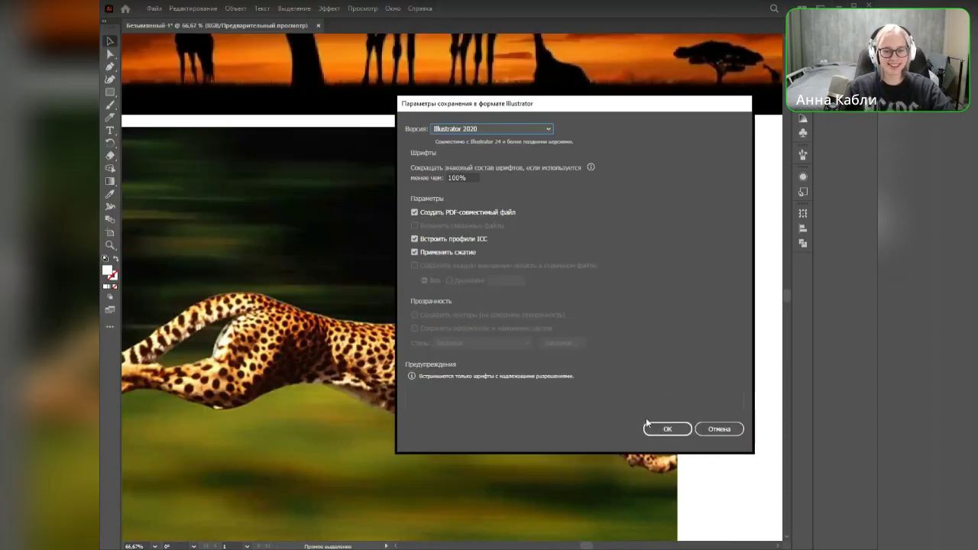
{"action": "left_click", "coordinate": [661, 427]}
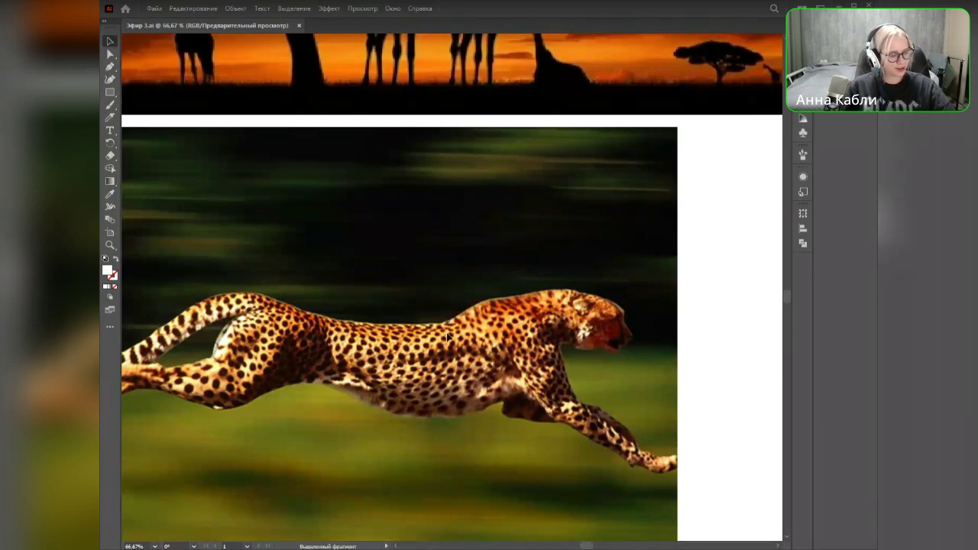
{"action": "scroll", "coordinate": [438, 387], "scroll_direction": "down", "scroll_amount": 1}
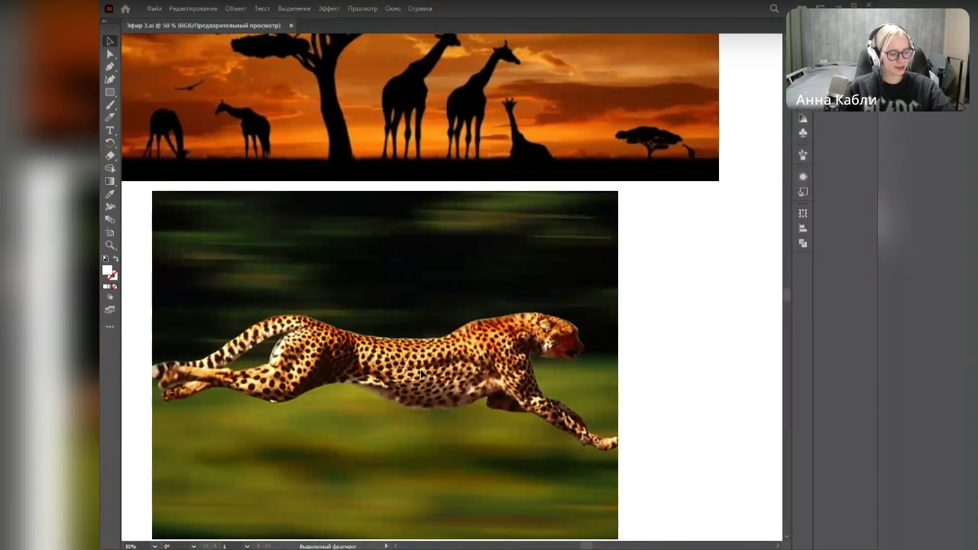
{"action": "scroll", "coordinate": [367, 424], "scroll_direction": "down", "scroll_amount": 2}
{"action": "left_click_drag", "start_coordinate": [372, 353], "coordinate": [456, 292]}
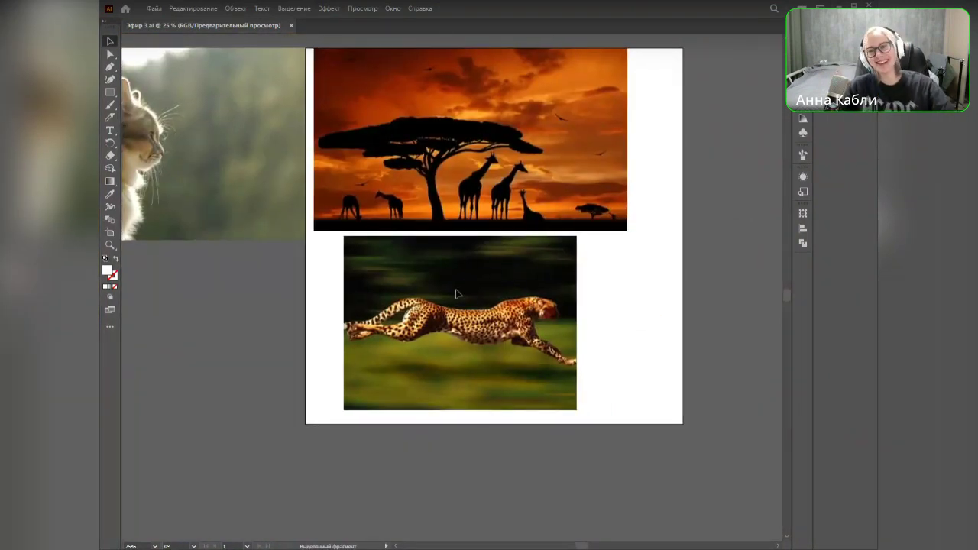
{"action": "scroll", "coordinate": [441, 354], "scroll_direction": "up", "scroll_amount": 2}
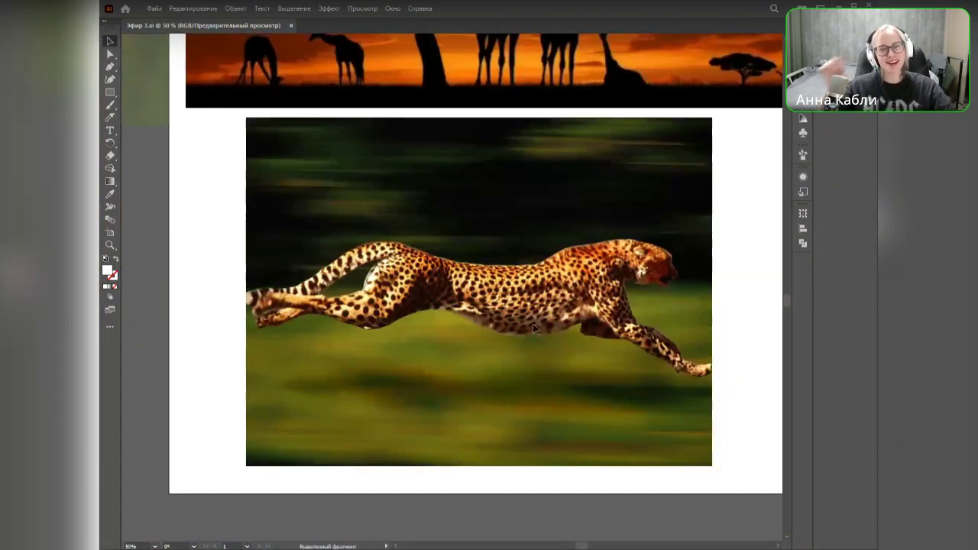
{"action": "left_click_drag", "start_coordinate": [483, 41], "coordinate": [467, 328]}
{"action": "scroll", "coordinate": [368, 336], "scroll_direction": "up", "scroll_amount": 1}
{"action": "left_click_drag", "start_coordinate": [349, 352], "coordinate": [427, 356]}
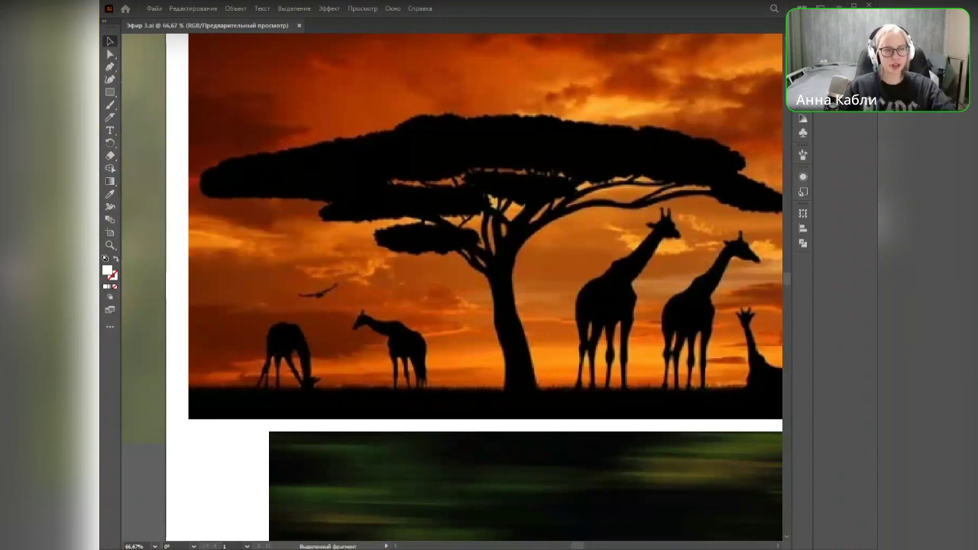
Step: Try drawing a closed, straight-sided shape with eight anchor points using the Pen tool on empty canvas off the artboard, and undo it
{"action": "left_click", "coordinate": [110, 67]}
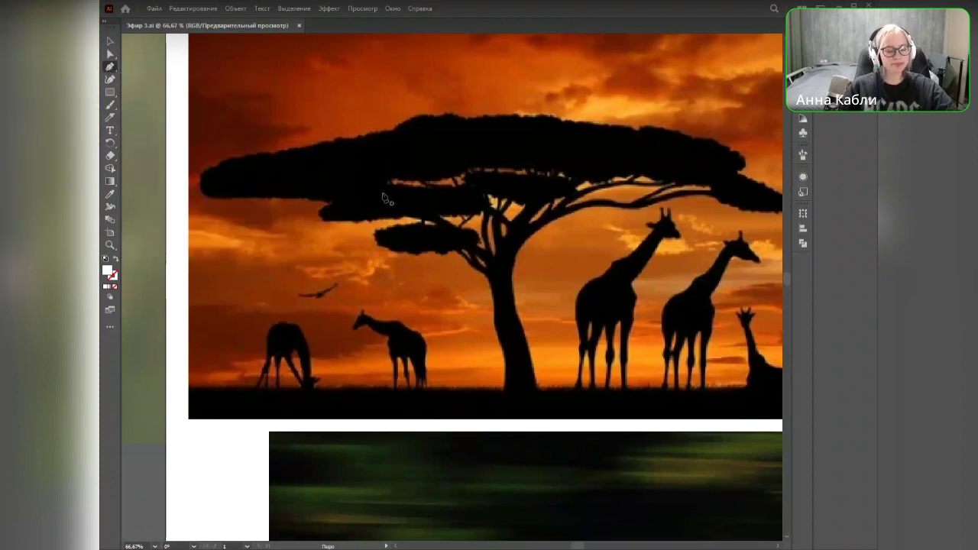
{"action": "scroll", "coordinate": [503, 216], "scroll_direction": "up", "scroll_amount": 1}
{"action": "left_click_drag", "start_coordinate": [293, 167], "coordinate": [690, 157]}
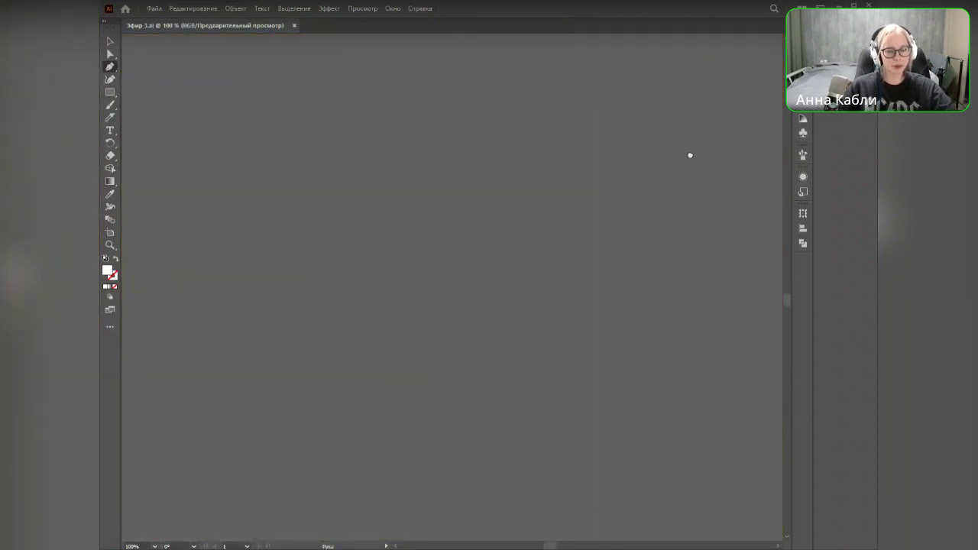
{"action": "left_click", "coordinate": [307, 212]}
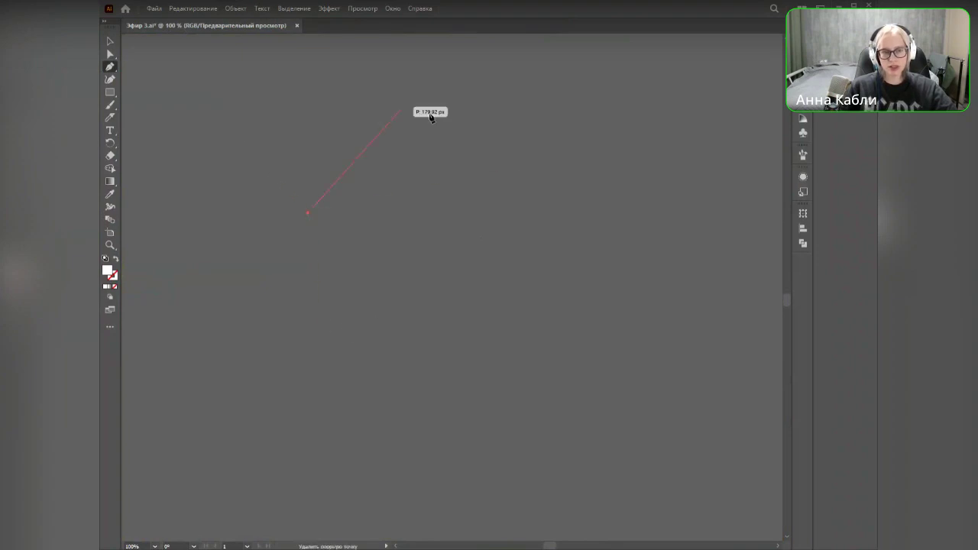
{"action": "left_click", "coordinate": [447, 98]}
{"action": "left_click", "coordinate": [548, 235]}
{"action": "left_click", "coordinate": [396, 324]}
{"action": "left_click", "coordinate": [227, 336]}
{"action": "left_click", "coordinate": [209, 183]}
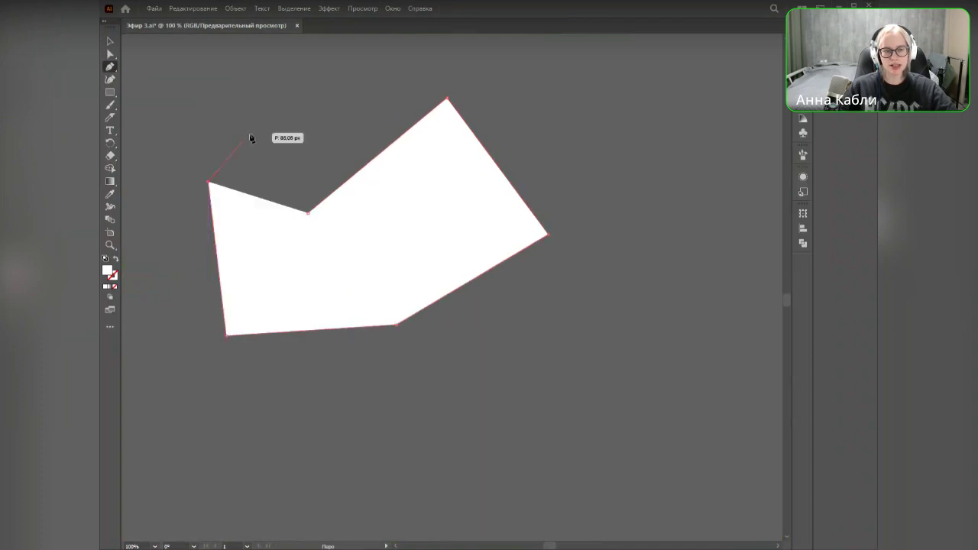
{"action": "left_click", "coordinate": [279, 107]}
{"action": "left_click", "coordinate": [335, 108]}
{"action": "left_click", "coordinate": [307, 214]}
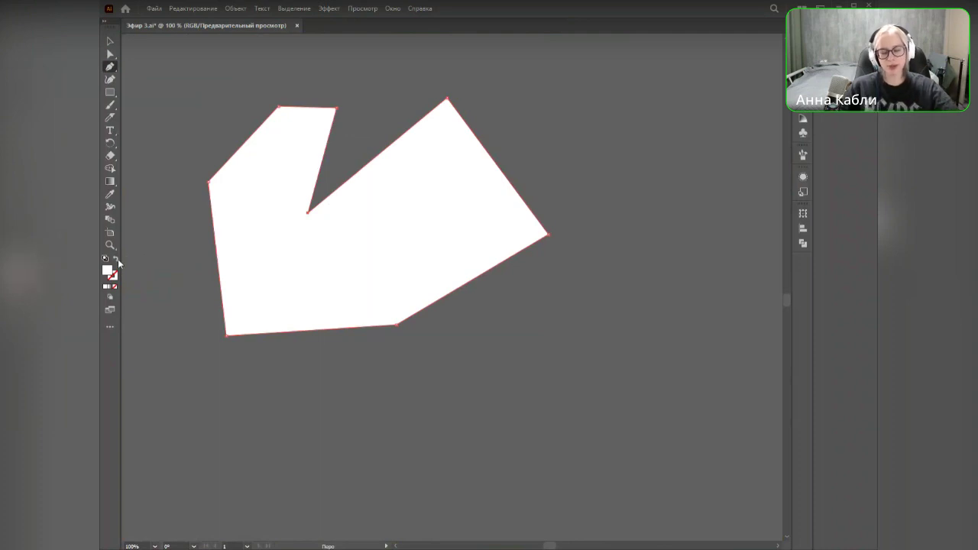
{"action": "key", "text": "ctrl+z"}
{"action": "key", "text": "ctrl+z"}
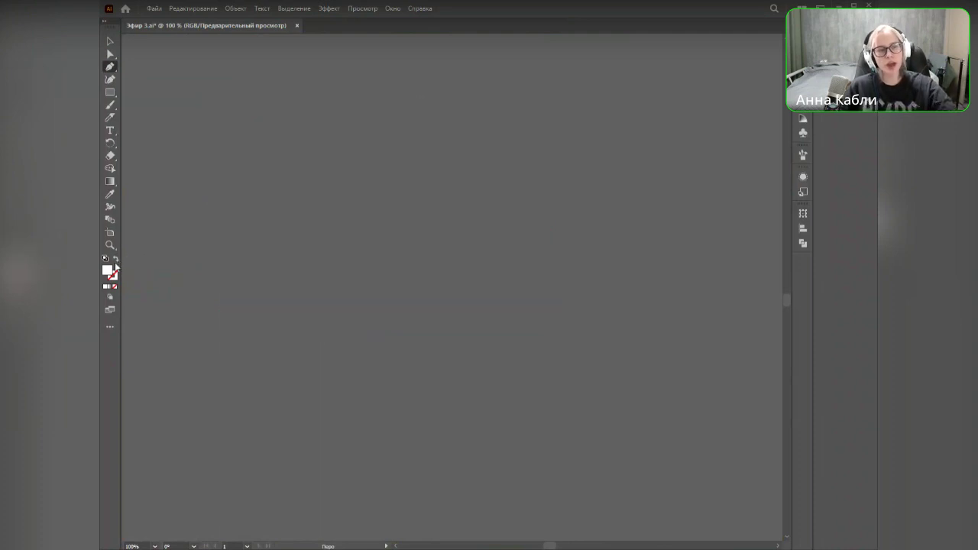
Step: Swap the fill and stroke colours and draw an open, curved path with seven anchor points on the empty canvas using the Pen tool
{"action": "left_click", "coordinate": [116, 259]}
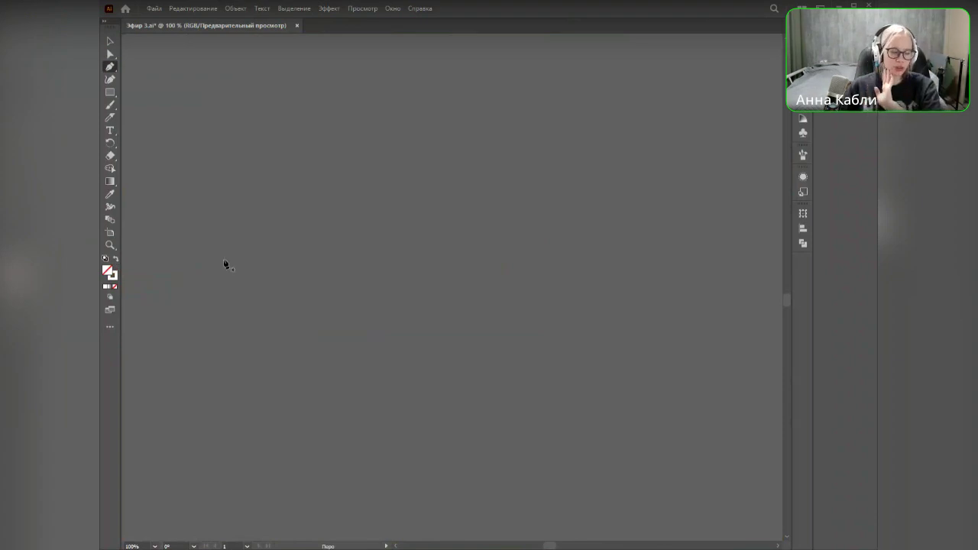
{"action": "left_click", "coordinate": [385, 158]}
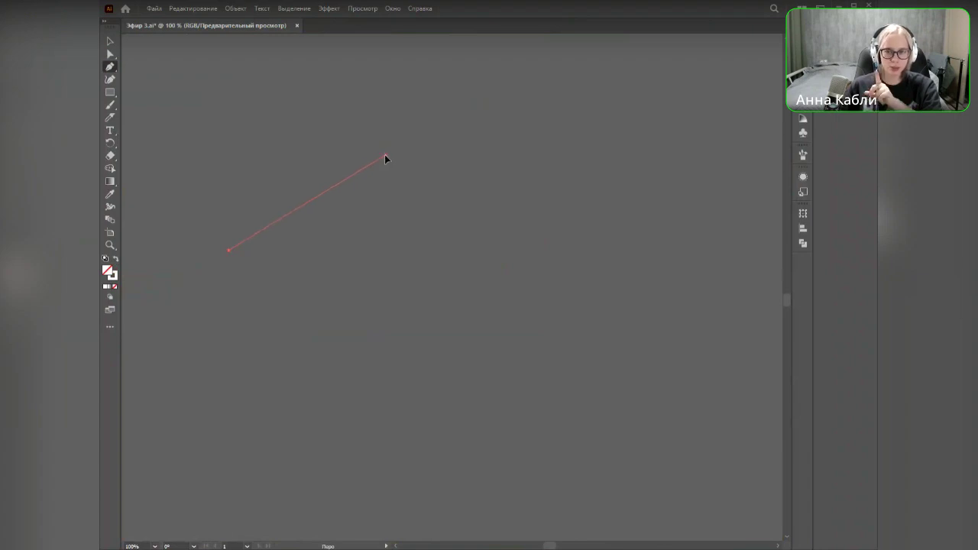
{"action": "left_click_drag", "start_coordinate": [385, 156], "coordinate": [419, 197]}
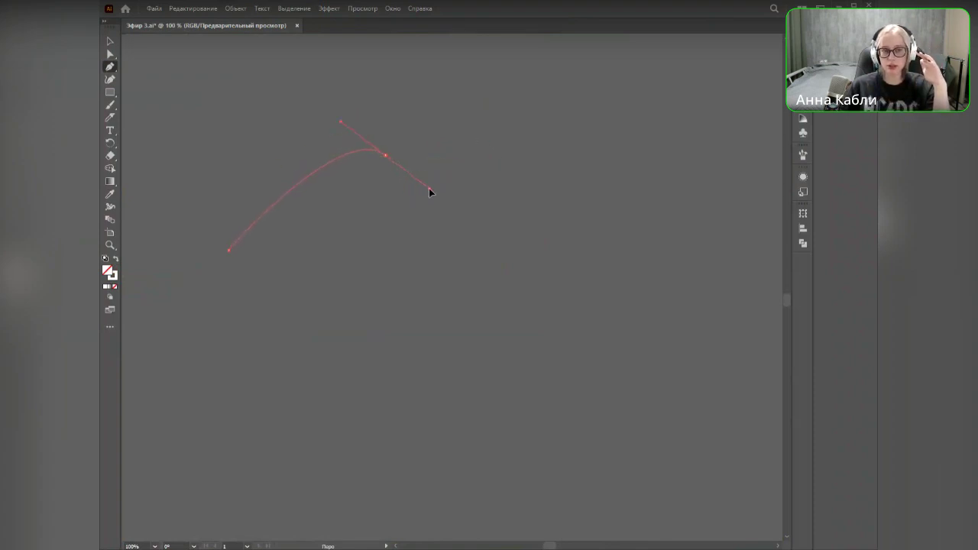
{"action": "left_click_drag", "start_coordinate": [459, 168], "coordinate": [445, 146]}
{"action": "left_click_drag", "start_coordinate": [517, 227], "coordinate": [522, 289]}
{"action": "left_click_drag", "start_coordinate": [586, 289], "coordinate": [616, 273]}
{"action": "left_click_drag", "start_coordinate": [656, 446], "coordinate": [551, 526]}
{"action": "left_click_drag", "start_coordinate": [448, 337], "coordinate": [359, 233]}
{"action": "left_click_drag", "start_coordinate": [316, 302], "coordinate": [409, 242]}
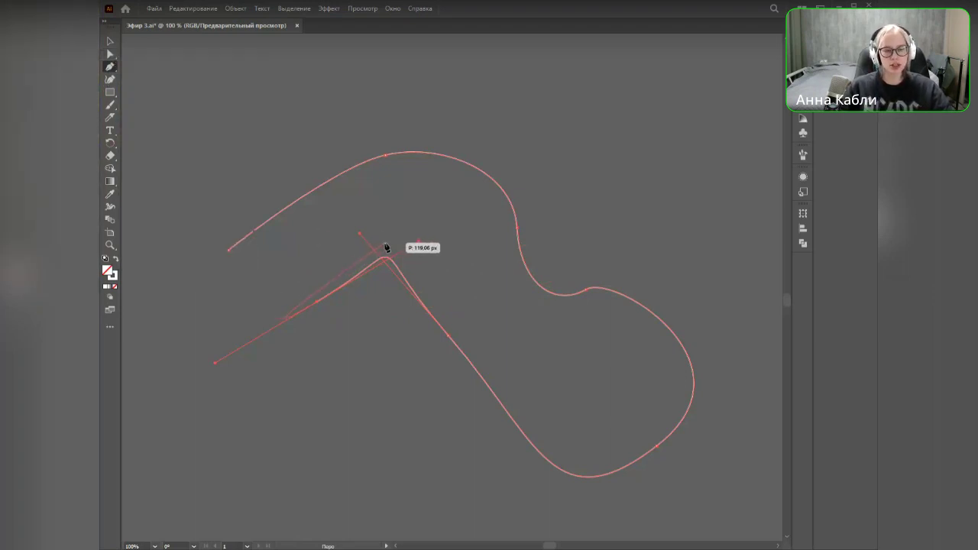
Step: Shift the anchor point at the path's concave bend slightly lower and remove the outgoing handle from the path's last anchor point
{"action": "key", "text": "ctrl"}
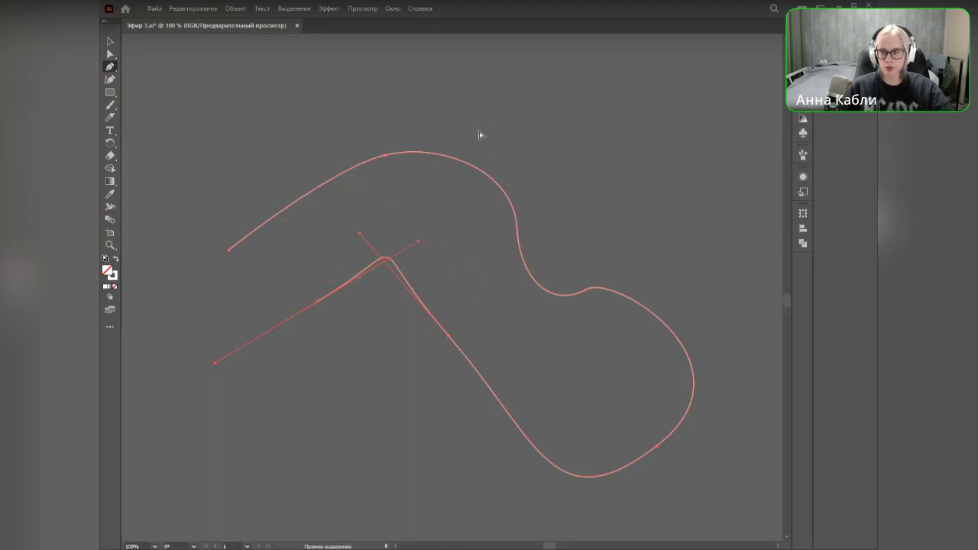
{"action": "left_click_drag", "start_coordinate": [569, 287], "coordinate": [586, 305]}
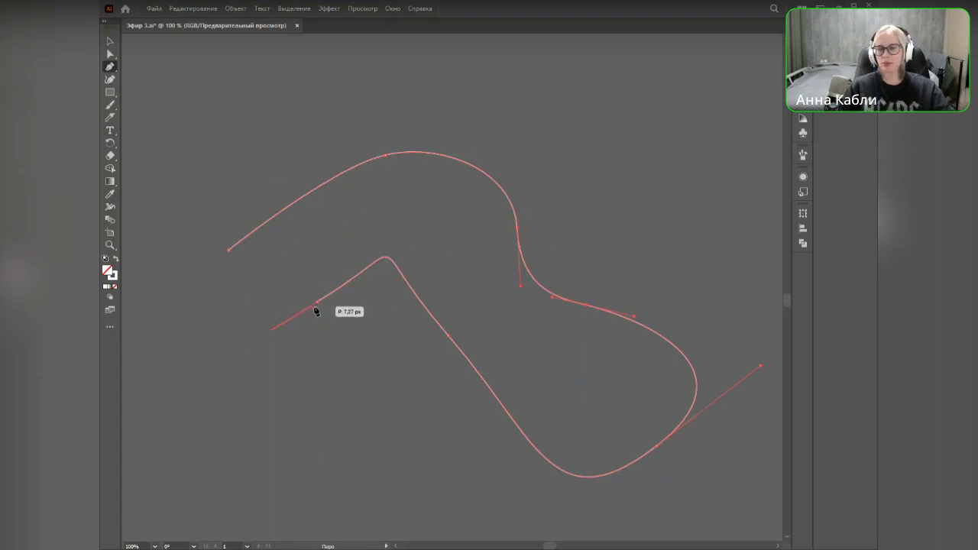
{"action": "left_click", "coordinate": [317, 302]}
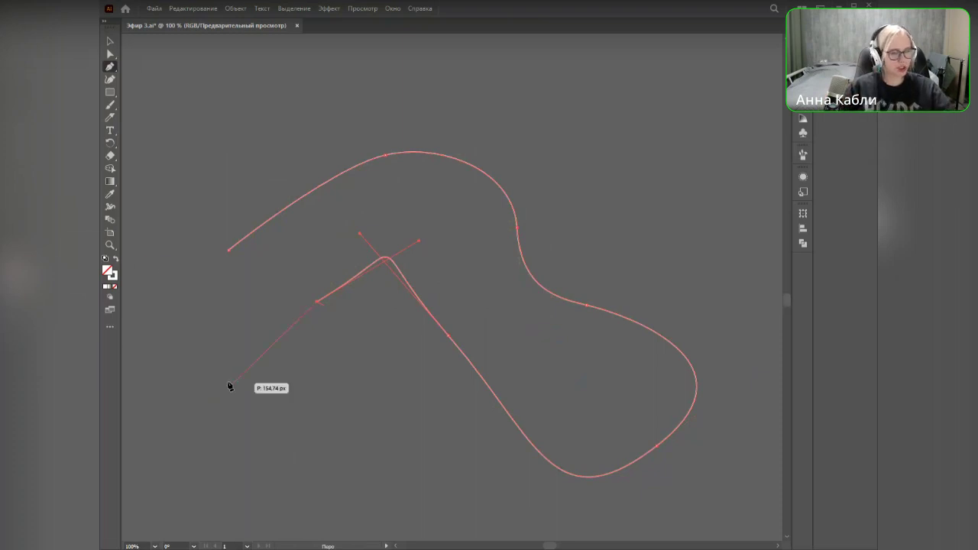
Step: Extend the path with three straight segments and one curve, adjust the curve's anchor point, and close the shape at its starting point
{"action": "left_click", "coordinate": [373, 315]}
{"action": "left_click", "coordinate": [353, 413]}
{"action": "left_click", "coordinate": [204, 360]}
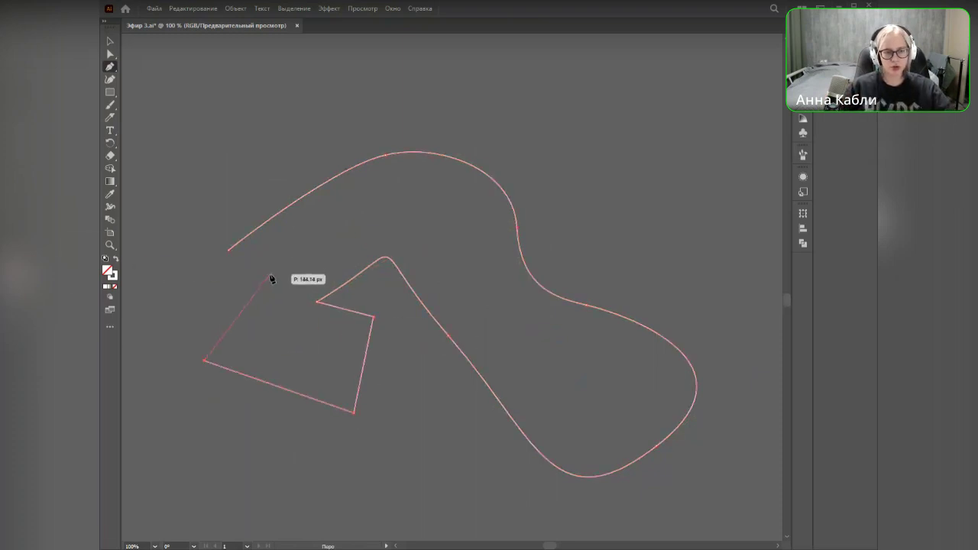
{"action": "left_click_drag", "start_coordinate": [282, 265], "coordinate": [308, 341]}
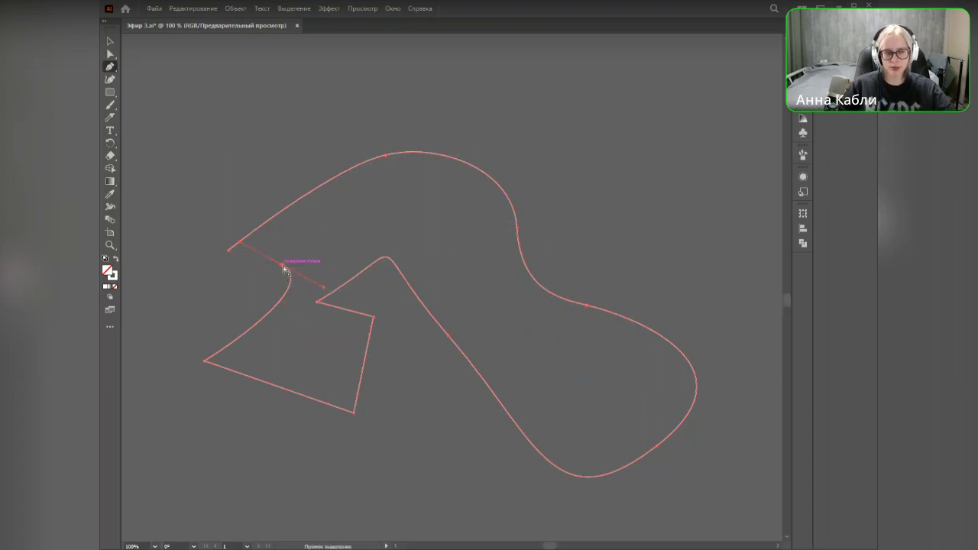
{"action": "left_click_drag", "start_coordinate": [282, 265], "coordinate": [293, 273]}
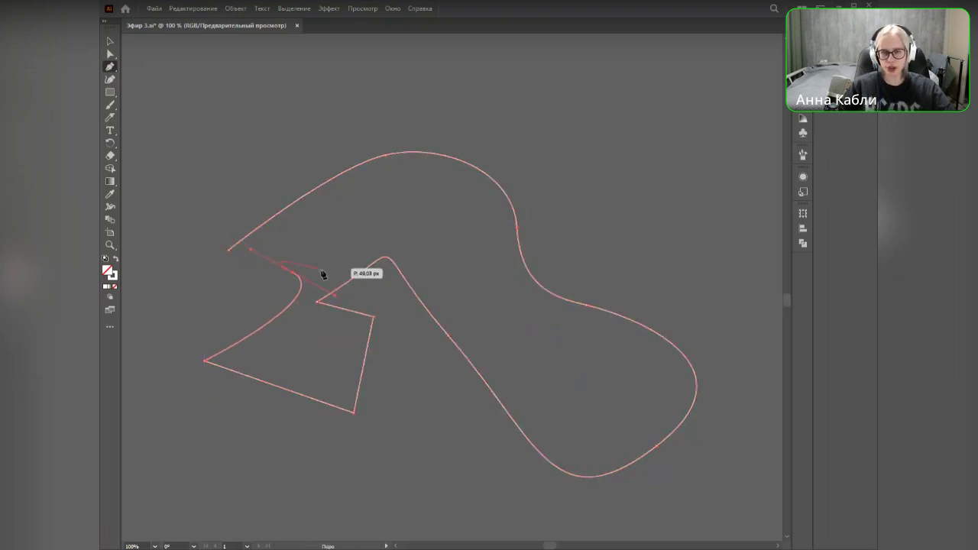
{"action": "left_click", "coordinate": [229, 251]}
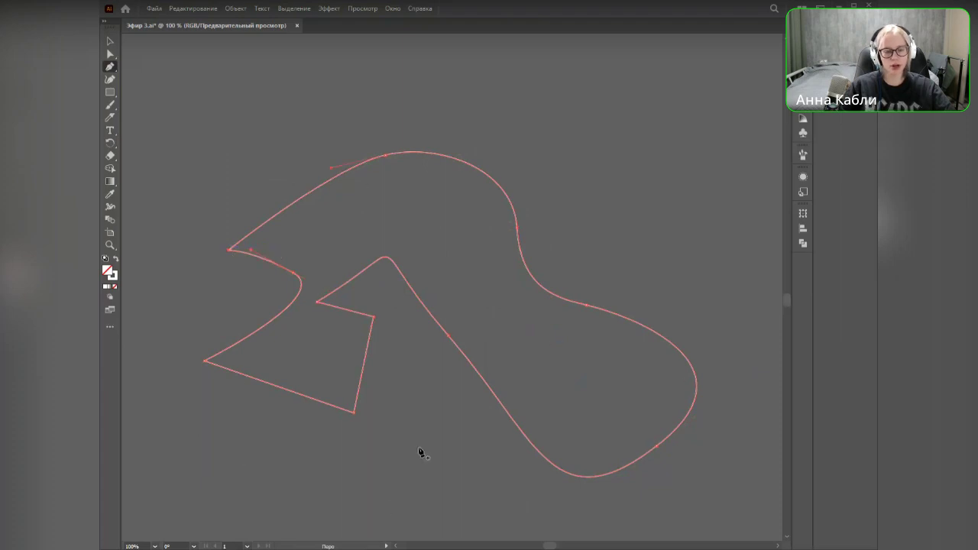
Step: Delete the whole practice shape from the empty canvas
{"action": "key", "text": "ctrl+minus"}
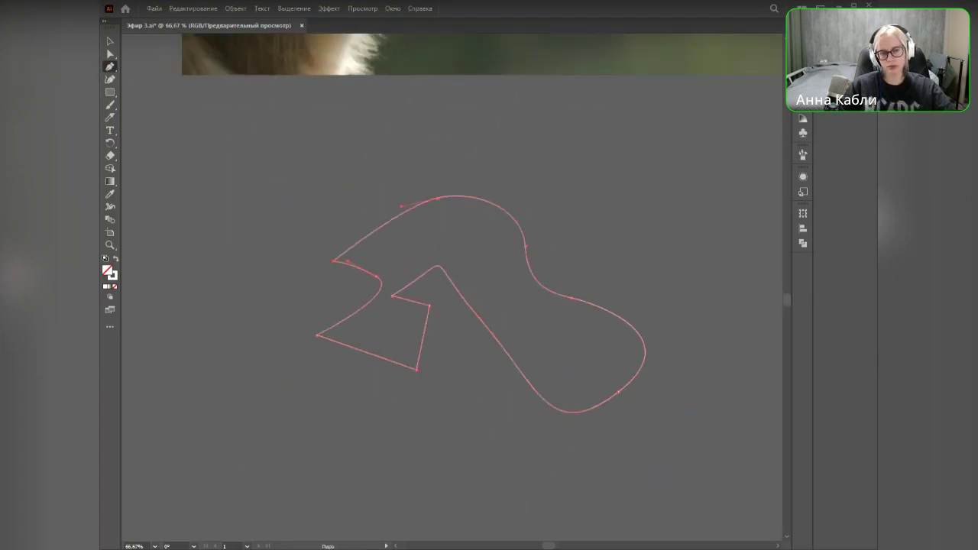
{"action": "key", "text": "Delete"}
{"action": "key", "text": "Delete"}
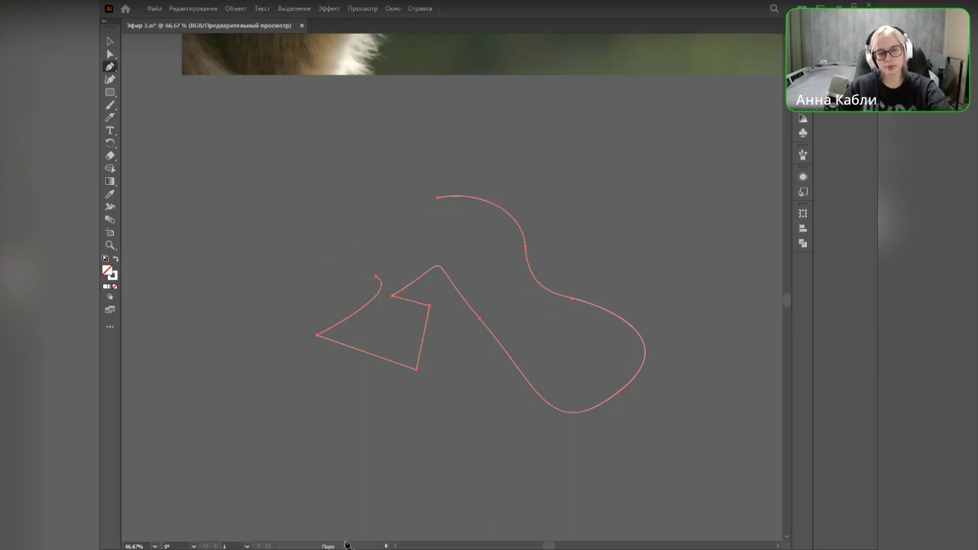
{"action": "key", "text": "v"}
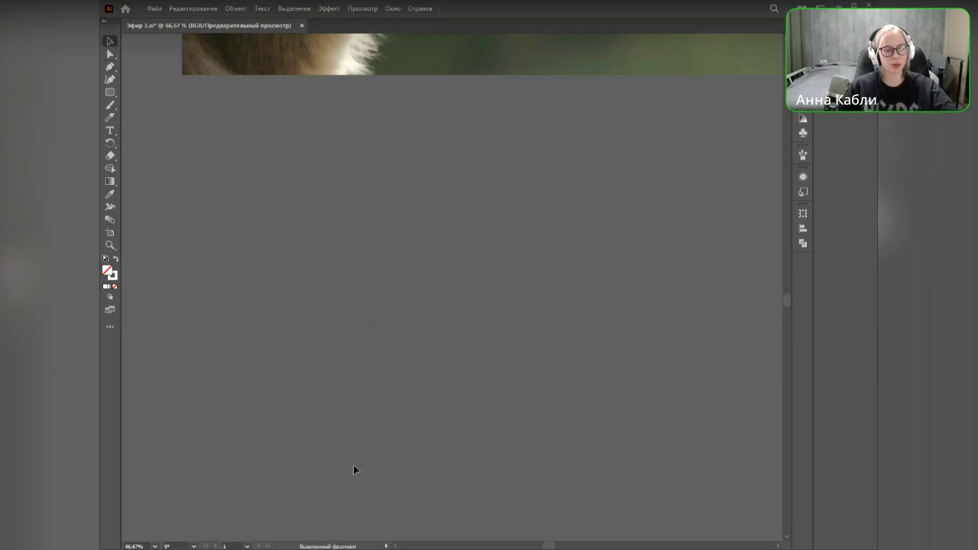
Step: Examine the sunset giraffe and running cheetah reference photos on the artboard
{"action": "scroll", "coordinate": [362, 313], "scroll_direction": "up", "scroll_amount": 5}
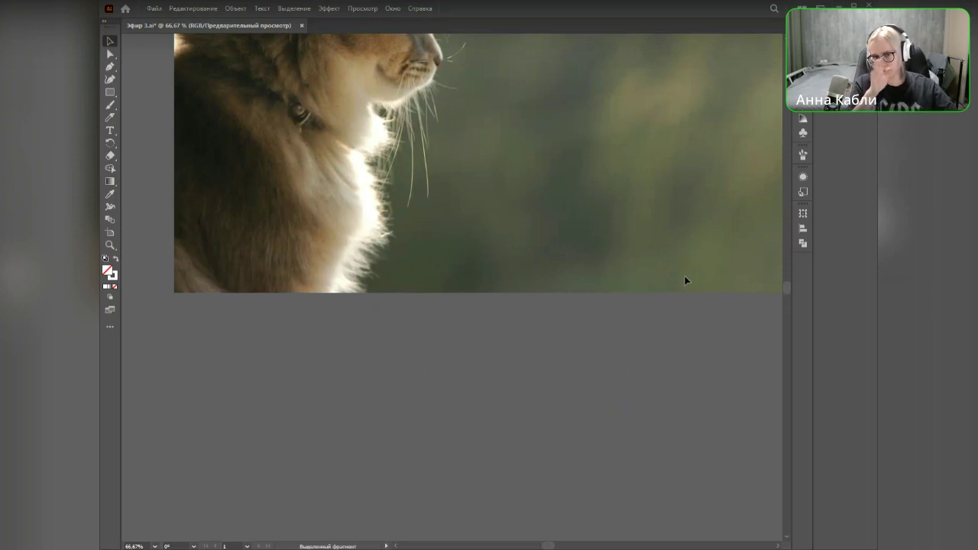
{"action": "key", "text": "space"}
{"action": "left_click_drag", "start_coordinate": [548, 316], "coordinate": [260, 465]}
{"action": "left_click_drag", "start_coordinate": [554, 157], "coordinate": [242, 265]}
{"action": "left_click_drag", "start_coordinate": [558, 295], "coordinate": [542, 134]}
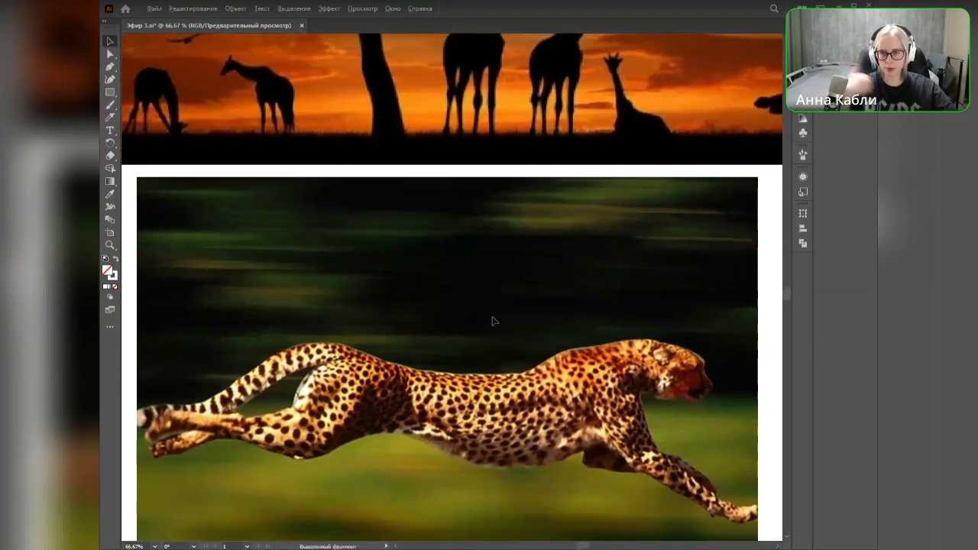
{"action": "scroll", "coordinate": [493, 321], "scroll_direction": "down", "scroll_amount": 3}
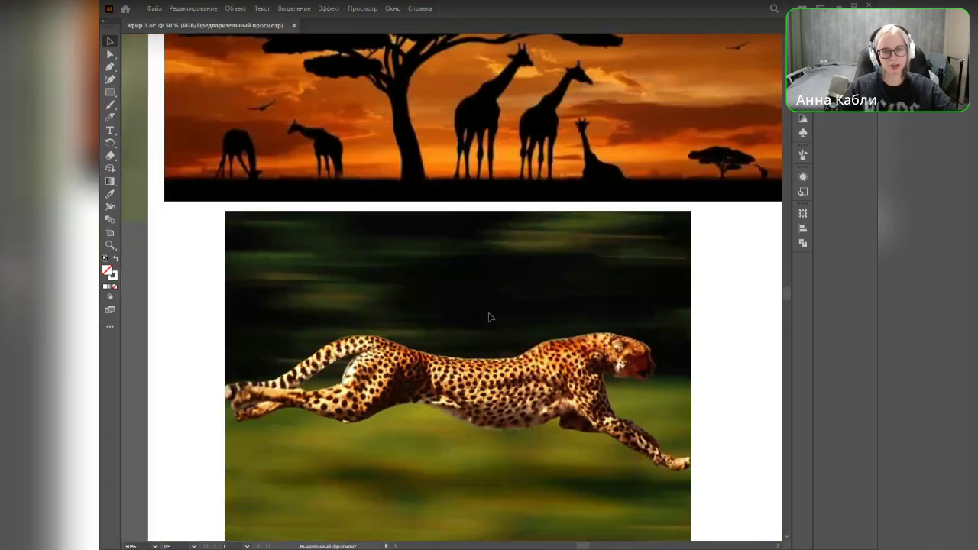
{"action": "scroll", "coordinate": [489, 317], "scroll_direction": "up", "scroll_amount": 3}
{"action": "scroll", "coordinate": [490, 317], "scroll_direction": "down", "scroll_amount": 2}
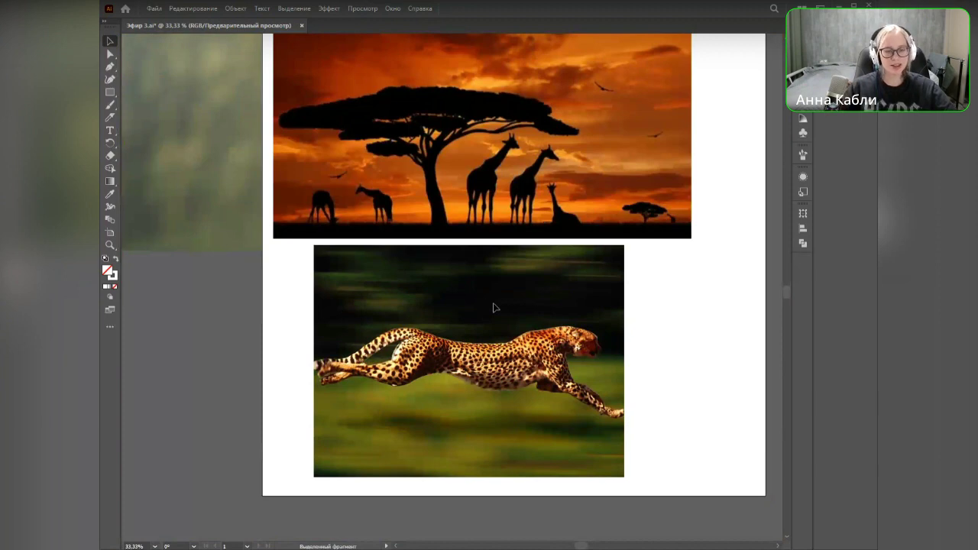
{"action": "scroll", "coordinate": [493, 307], "scroll_direction": "up", "scroll_amount": 3}
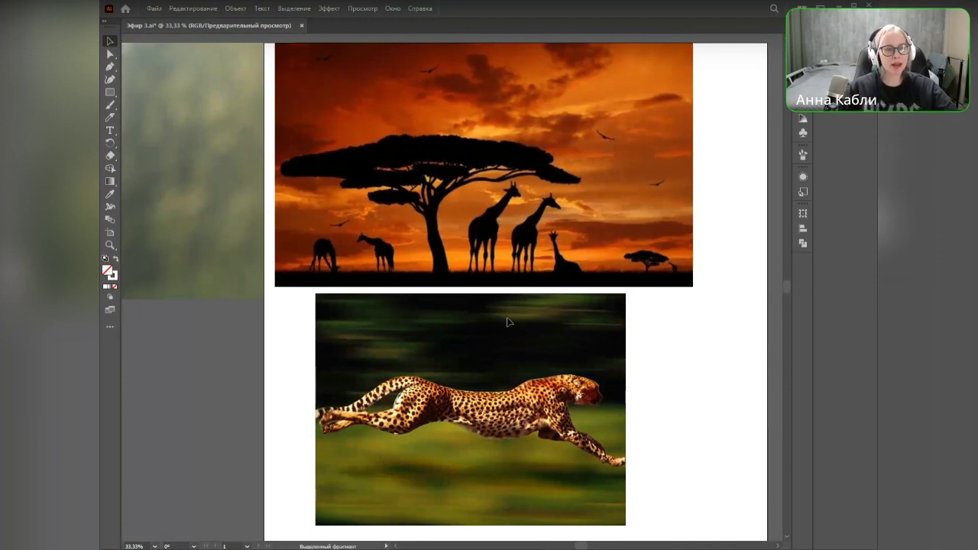
{"action": "scroll", "coordinate": [494, 305], "scroll_direction": "up", "scroll_amount": 2}
{"action": "scroll", "coordinate": [475, 306], "scroll_direction": "down", "scroll_amount": 4}
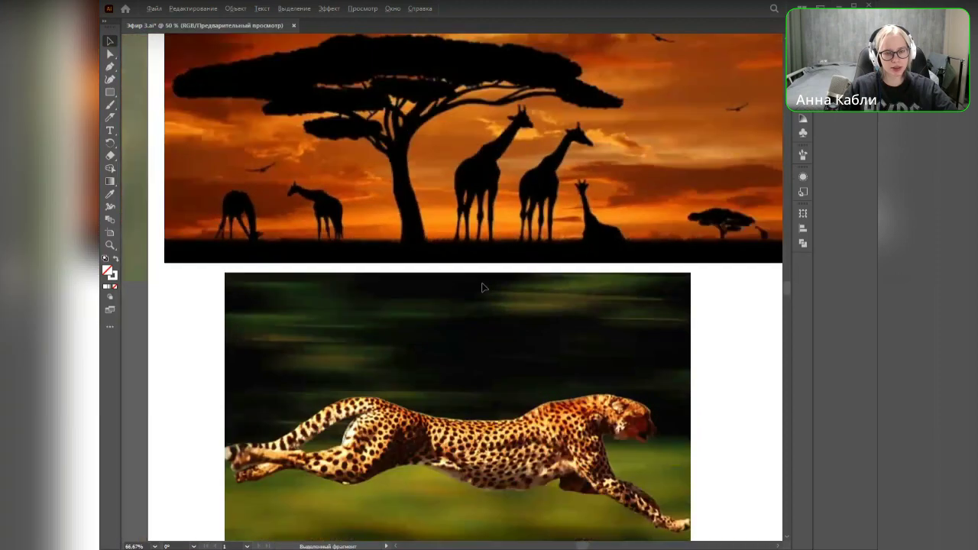
{"action": "scroll", "coordinate": [476, 304], "scroll_direction": "up", "scroll_amount": 2}
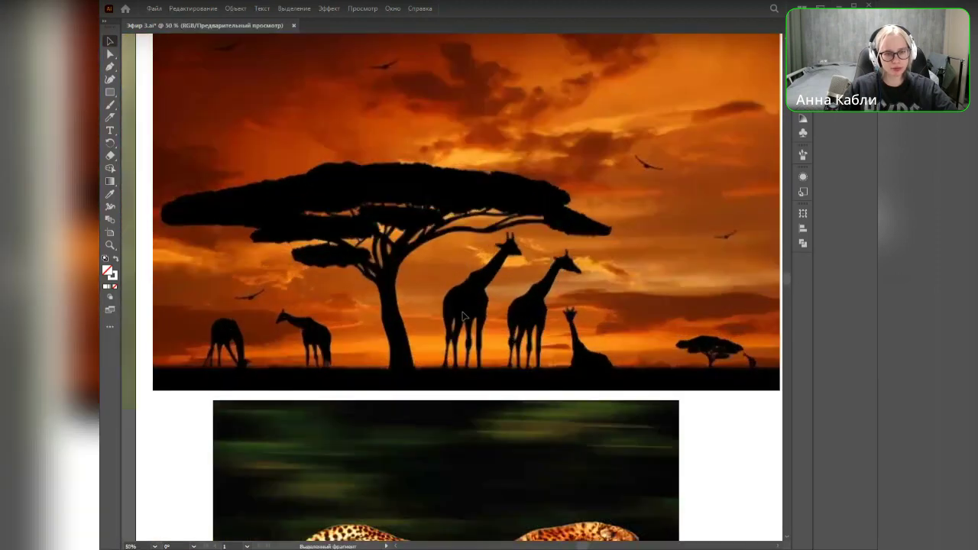
{"action": "scroll", "coordinate": [462, 327], "scroll_direction": "up", "scroll_amount": 1}
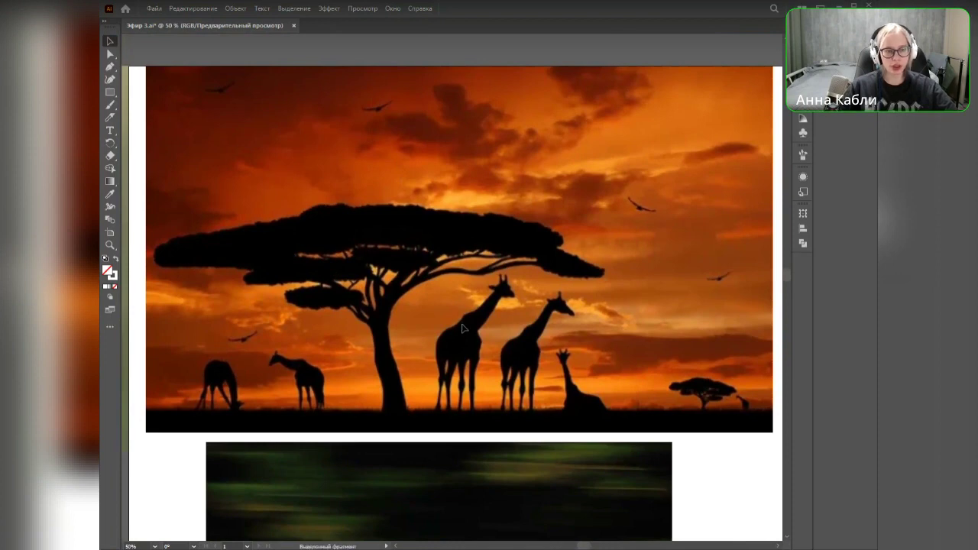
Step: Draw a rectangle exactly over the sunset giraffe photo and set its stroke colour to #6BD3DB
{"action": "key", "text": "m"}
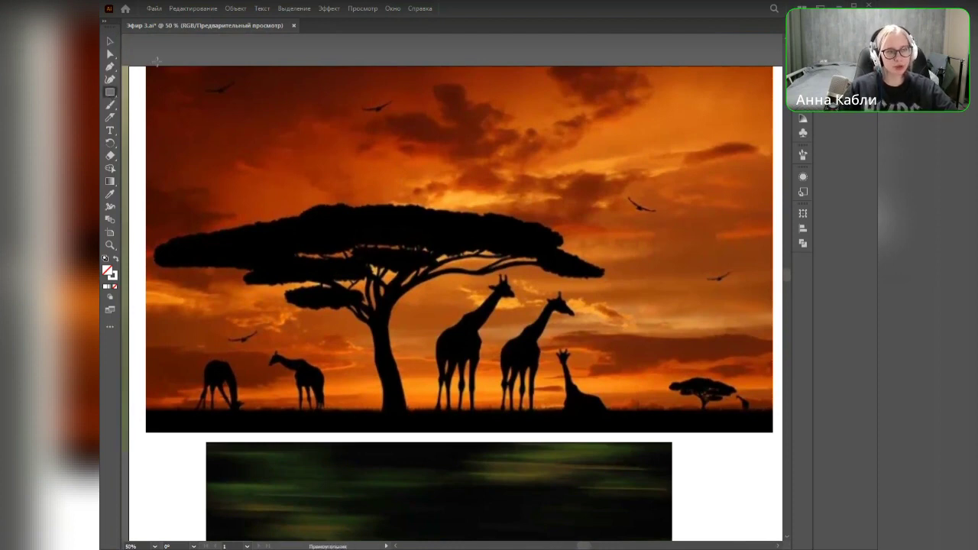
{"action": "left_click_drag", "start_coordinate": [144, 66], "coordinate": [773, 433]}
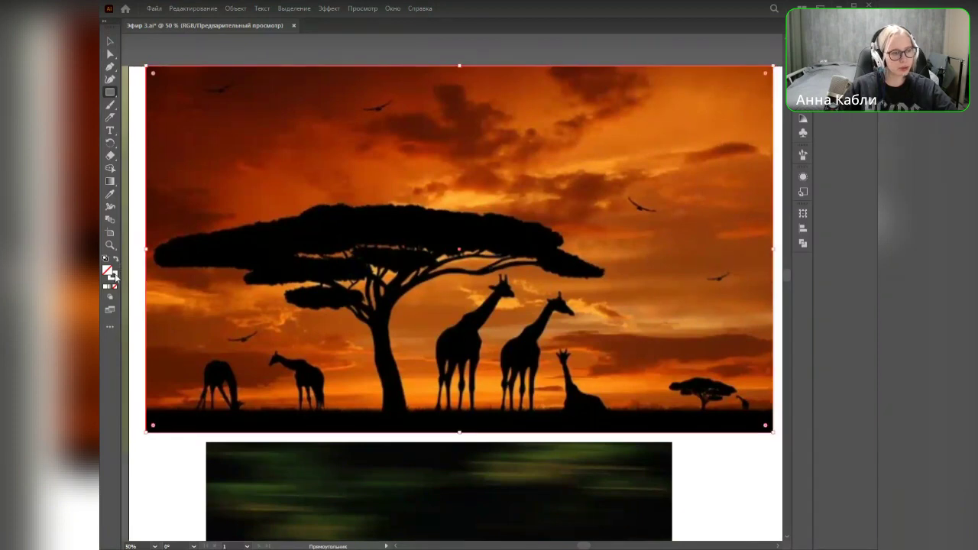
{"action": "double_click", "coordinate": [115, 277]}
{"action": "left_click", "coordinate": [678, 261]}
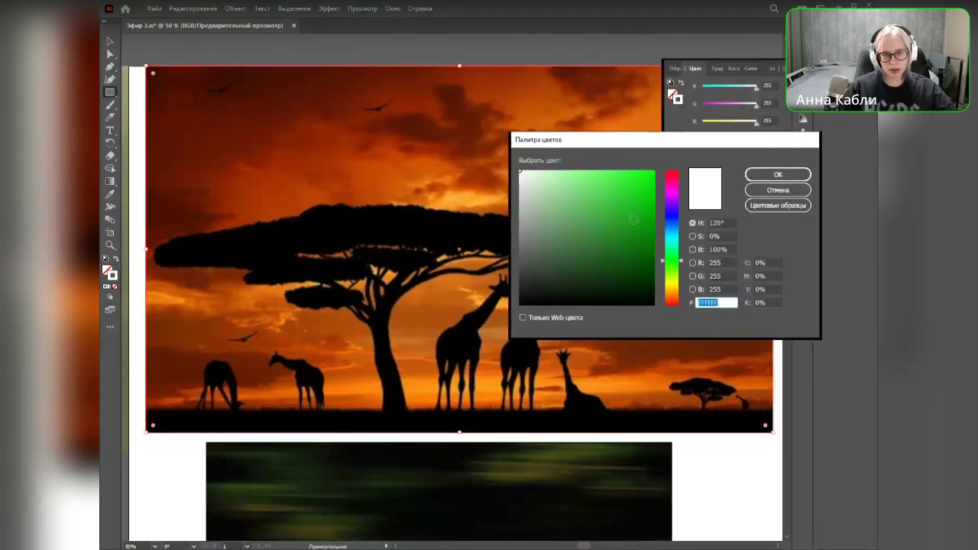
{"action": "left_click", "coordinate": [589, 189]}
{"action": "left_click", "coordinate": [673, 236]}
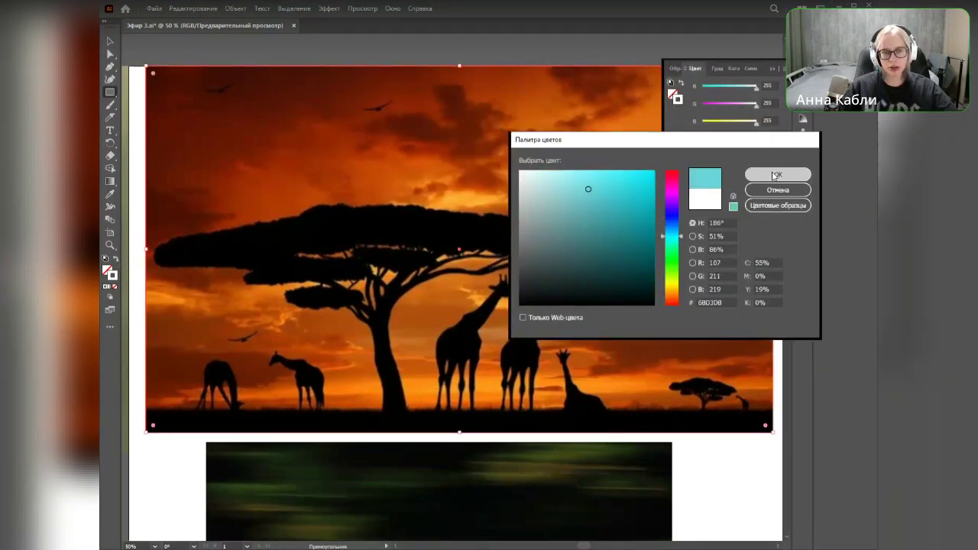
{"action": "left_click", "coordinate": [777, 175]}
Step: Deselect the frame rectangle around the giraffe photo and collapse the colour settings
{"action": "key", "text": "v"}
{"action": "left_click", "coordinate": [520, 52]}
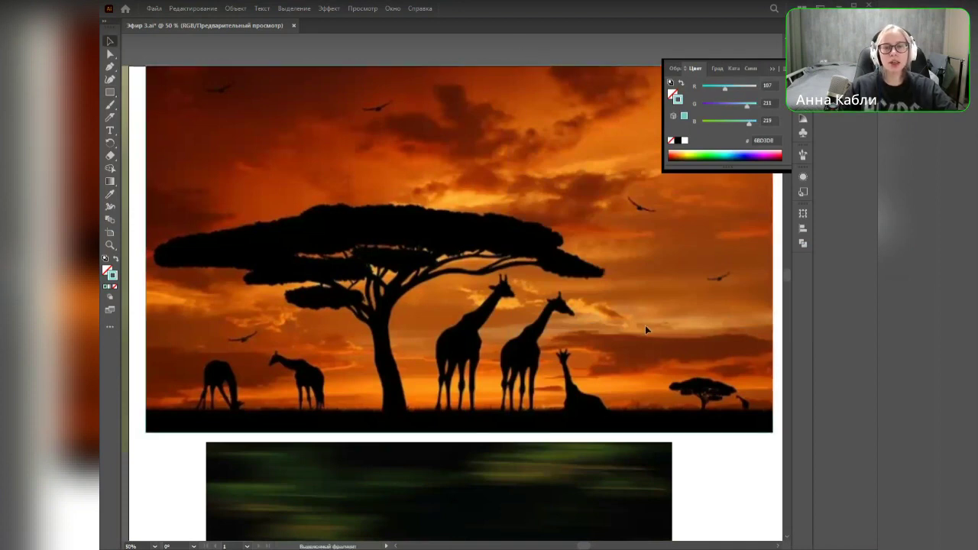
{"action": "key", "text": "space"}
{"action": "left_click_drag", "start_coordinate": [560, 289], "coordinate": [538, 294]}
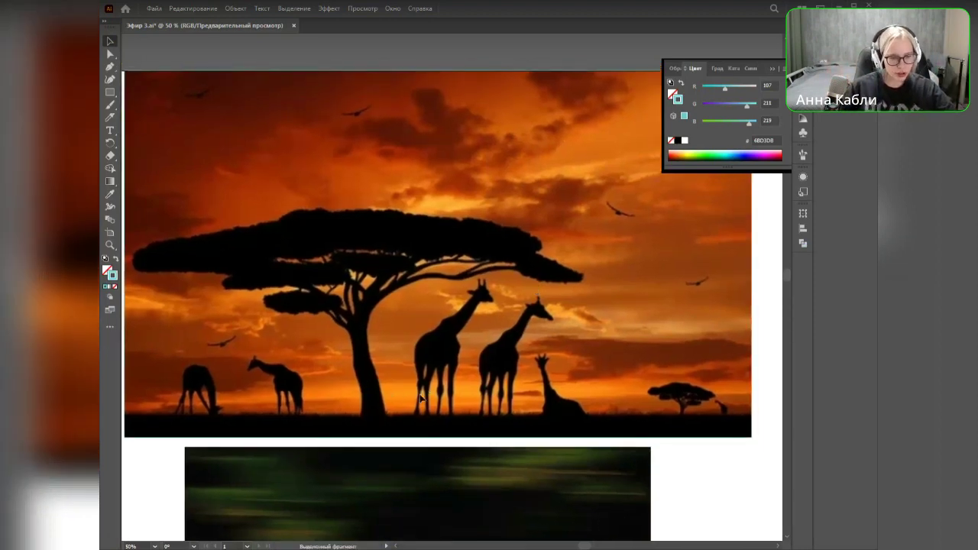
{"action": "left_click", "coordinate": [772, 69]}
{"action": "key", "text": "space"}
{"action": "left_click_drag", "start_coordinate": [646, 141], "coordinate": [676, 144]}
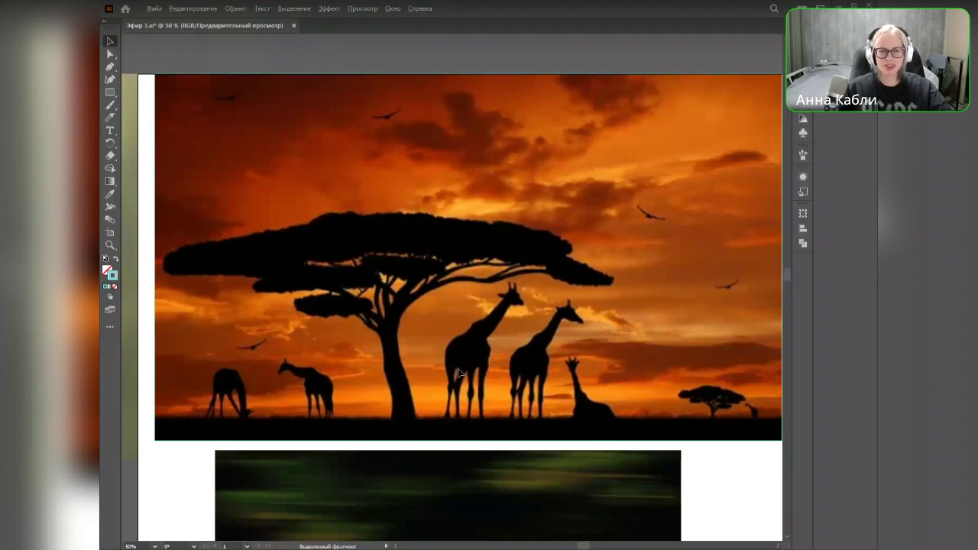
Step: Paste a mountain landscape photo onto the empty canvas off the artboard as an example and delete it
{"action": "scroll", "coordinate": [458, 372], "scroll_direction": "down", "scroll_amount": 3}
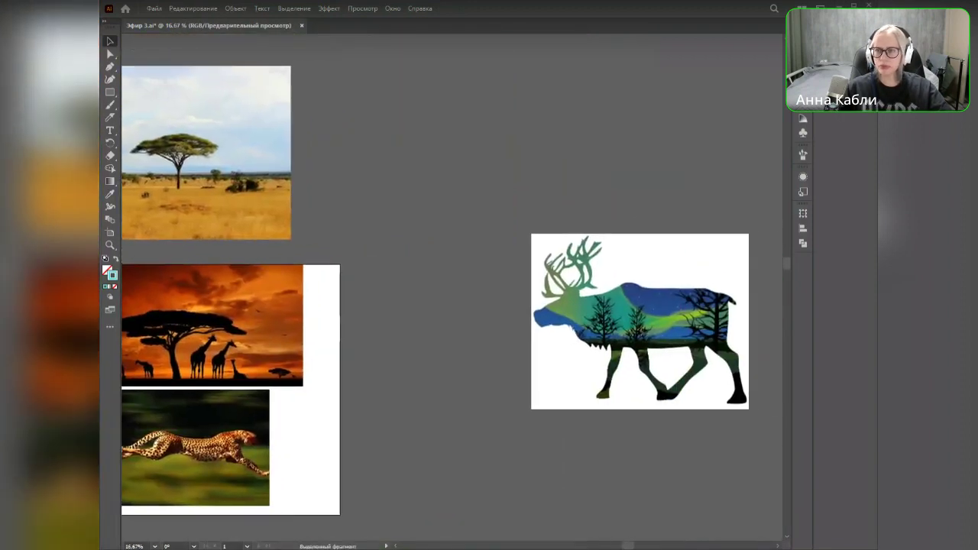
{"action": "scroll", "coordinate": [517, 255], "scroll_direction": "up", "scroll_amount": 3}
{"action": "key", "text": "ctrl+v"}
{"action": "left_click_drag", "start_coordinate": [516, 255], "coordinate": [563, 177]}
{"action": "left_click_drag", "start_coordinate": [614, 257], "coordinate": [646, 274]}
{"action": "left_click", "coordinate": [631, 292]}
{"action": "scroll", "coordinate": [505, 286], "scroll_direction": "up", "scroll_amount": 4}
{"action": "left_click_drag", "start_coordinate": [525, 261], "coordinate": [459, 434]}
{"action": "scroll", "coordinate": [457, 425], "scroll_direction": "down", "scroll_amount": 1}
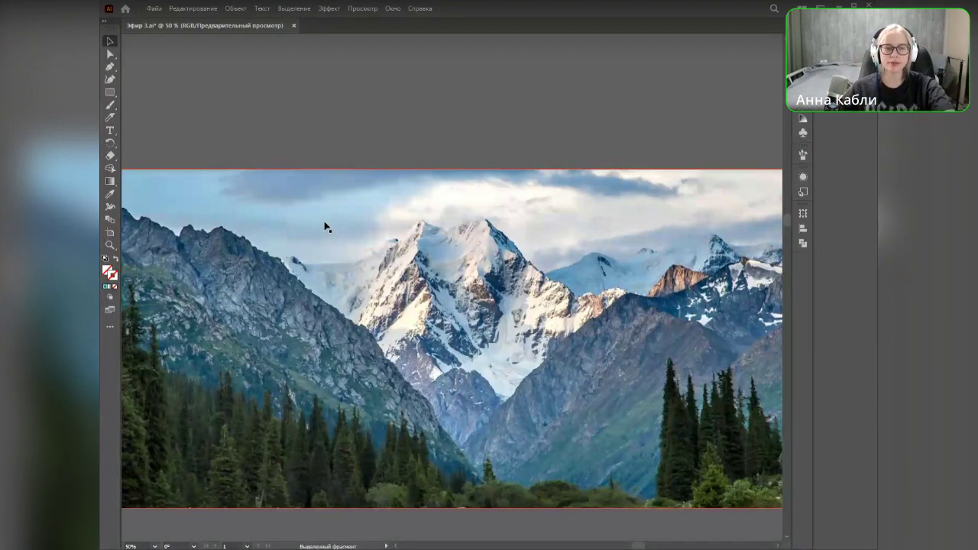
{"action": "left_click", "coordinate": [499, 307]}
{"action": "key", "text": "Delete"}
Step: With the Pen tool, trace the wavy upper edge of the low dark cloud beside the seated giraffe, starting beyond the photo's right edge
{"action": "left_click_drag", "start_coordinate": [321, 326], "coordinate": [722, 235]}
{"action": "left_click_drag", "start_coordinate": [459, 293], "coordinate": [764, 393]}
{"action": "scroll", "coordinate": [550, 373], "scroll_direction": "down", "scroll_amount": 3}
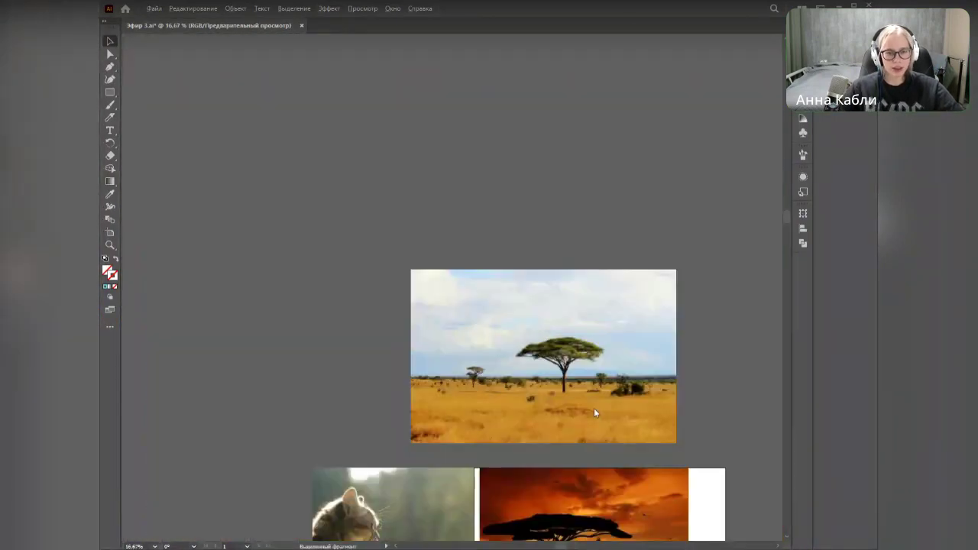
{"action": "left_click_drag", "start_coordinate": [604, 422], "coordinate": [567, 188]}
{"action": "scroll", "coordinate": [567, 188], "scroll_direction": "up", "scroll_amount": 3}
{"action": "left_click_drag", "start_coordinate": [493, 450], "coordinate": [473, 257]}
{"action": "scroll", "coordinate": [456, 204], "scroll_direction": "down", "scroll_amount": 1}
{"action": "scroll", "coordinate": [474, 255], "scroll_direction": "up", "scroll_amount": 1}
{"action": "key", "text": "p"}
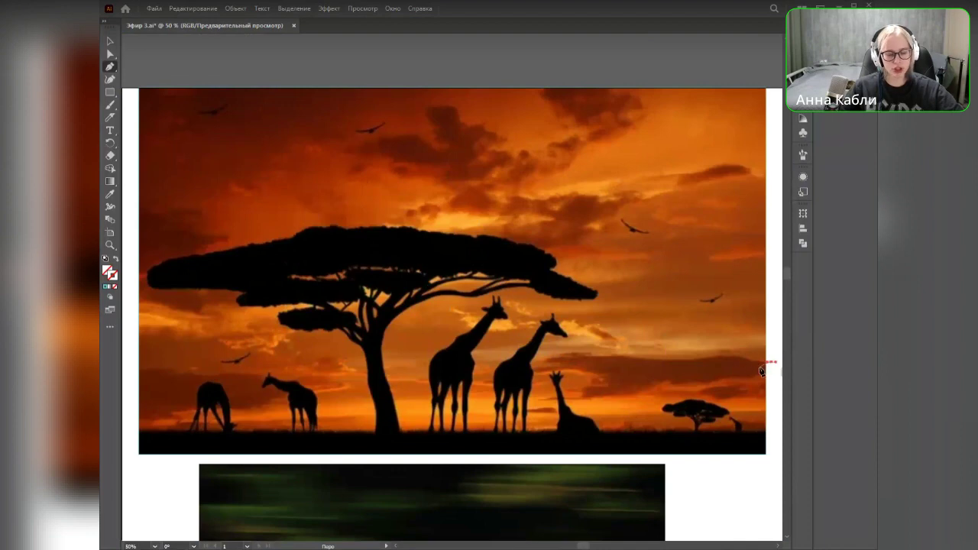
{"action": "scroll", "coordinate": [764, 375], "scroll_direction": "up", "scroll_amount": 1}
{"action": "left_click_drag", "start_coordinate": [736, 364], "coordinate": [725, 347]}
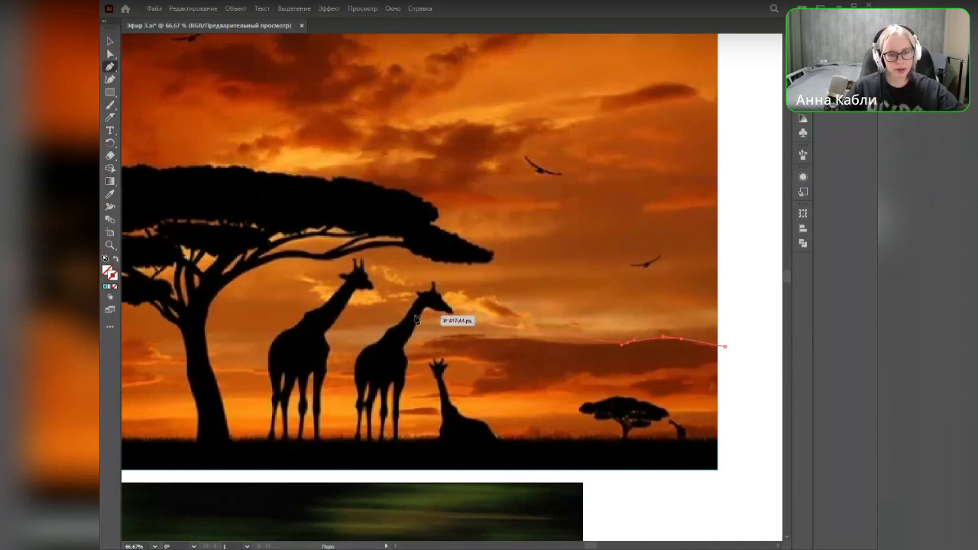
{"action": "left_click_drag", "start_coordinate": [532, 338], "coordinate": [505, 335]}
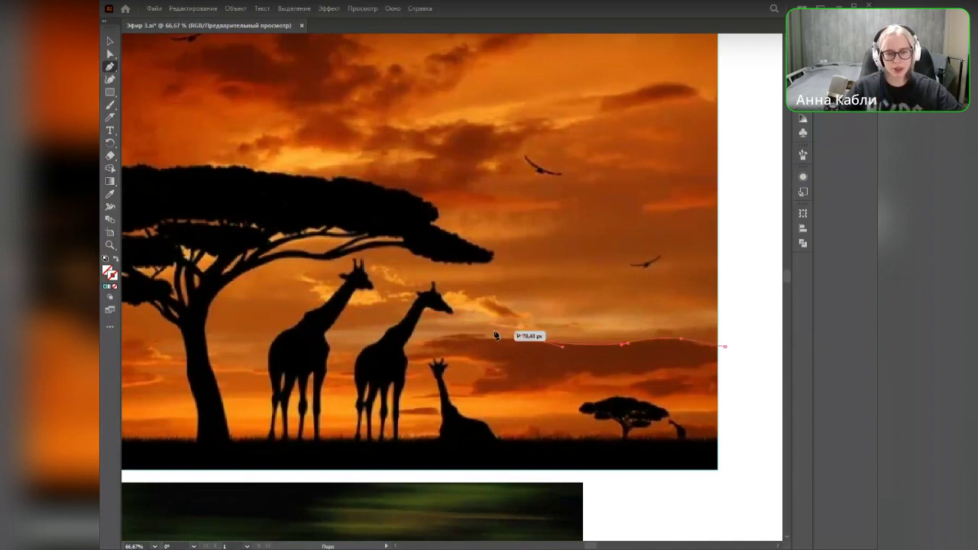
Step: Continue the cloud outline around its ragged left end, return along its lower edge, and close it past the photo's right edge
{"action": "left_click_drag", "start_coordinate": [419, 342], "coordinate": [408, 399]}
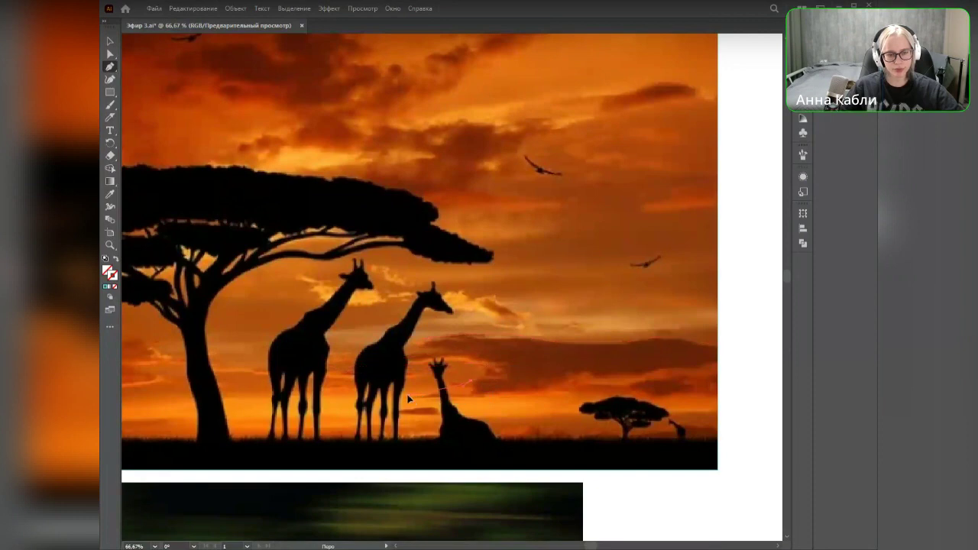
{"action": "left_click_drag", "start_coordinate": [470, 396], "coordinate": [497, 404]}
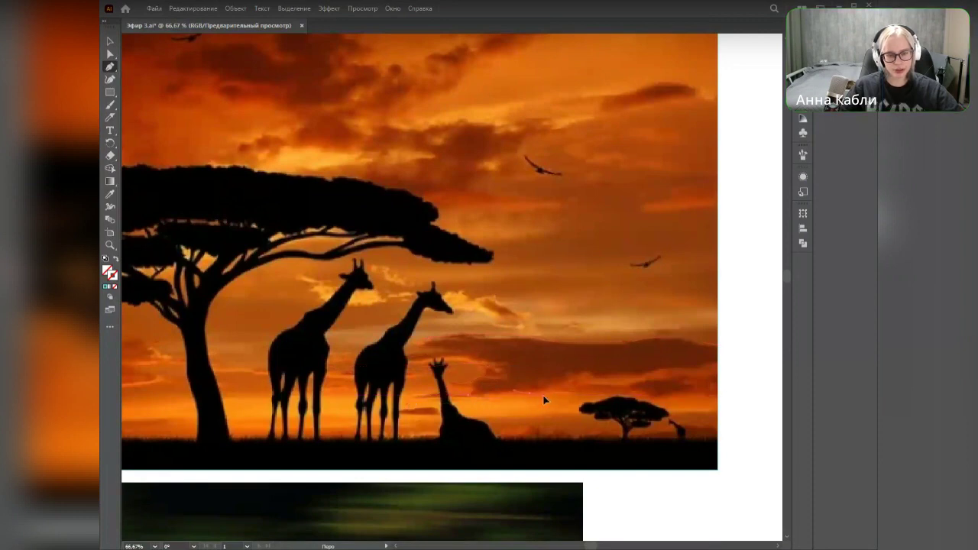
{"action": "left_click_drag", "start_coordinate": [575, 384], "coordinate": [675, 368]}
{"action": "left_click_drag", "start_coordinate": [705, 370], "coordinate": [705, 340]}
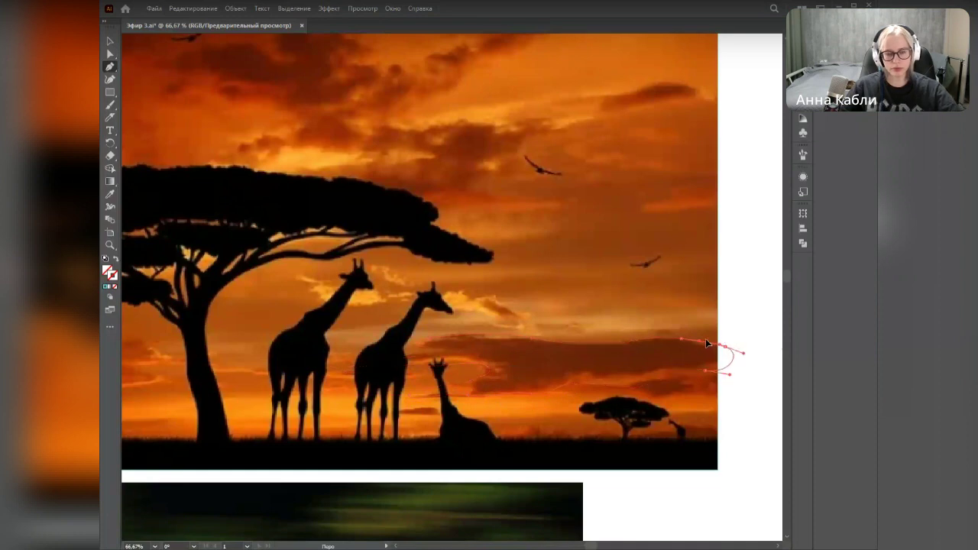
Step: Sample the photo frame's turquoise stroke onto the cloud outline with the Eyedropper and deselect it
{"action": "key", "text": "i"}
{"action": "left_click", "coordinate": [718, 231]}
{"action": "key", "text": "v"}
{"action": "left_click", "coordinate": [712, 495]}
Step: Start a second cloud outline at the photo's left edge, tracing its wavy lower boundary across the two small giraffes with the Pen tool
{"action": "left_click_drag", "start_coordinate": [712, 495], "coordinate": [705, 484]}
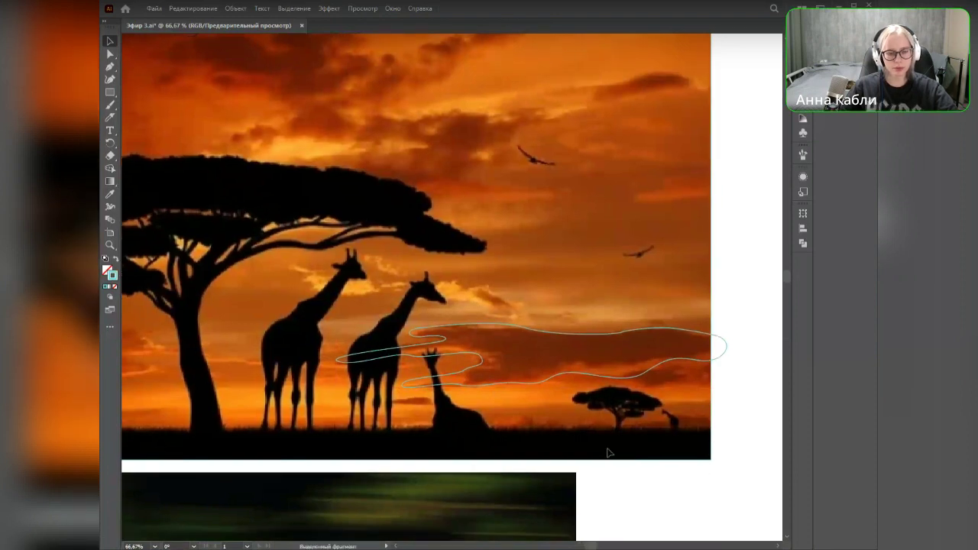
{"action": "scroll", "coordinate": [607, 449], "scroll_direction": "down", "scroll_amount": 1}
{"action": "left_click_drag", "start_coordinate": [435, 290], "coordinate": [717, 286]}
{"action": "scroll", "coordinate": [534, 354], "scroll_direction": "up", "scroll_amount": 1}
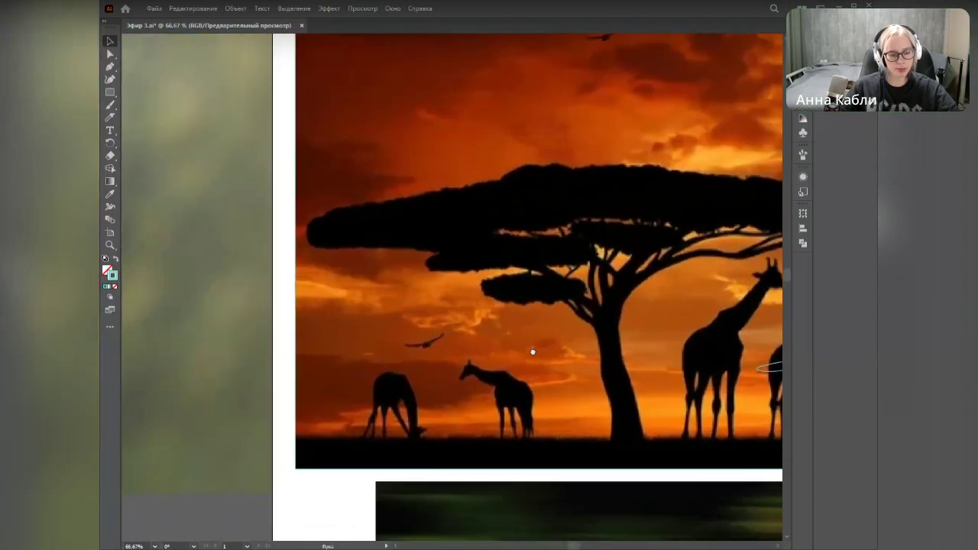
{"action": "key", "text": "p"}
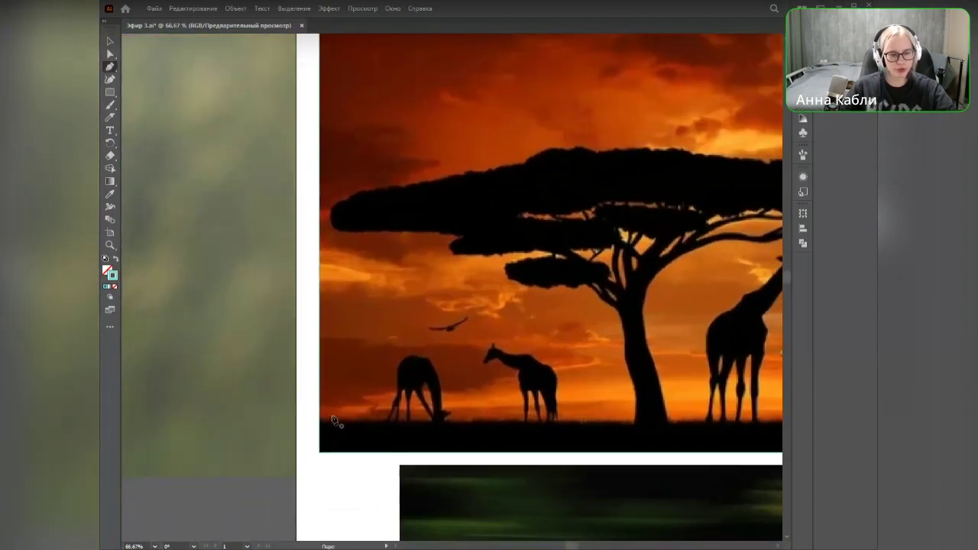
{"action": "left_click", "coordinate": [318, 411]}
{"action": "left_click_drag", "start_coordinate": [351, 407], "coordinate": [519, 368]}
{"action": "left_click", "coordinate": [381, 404]}
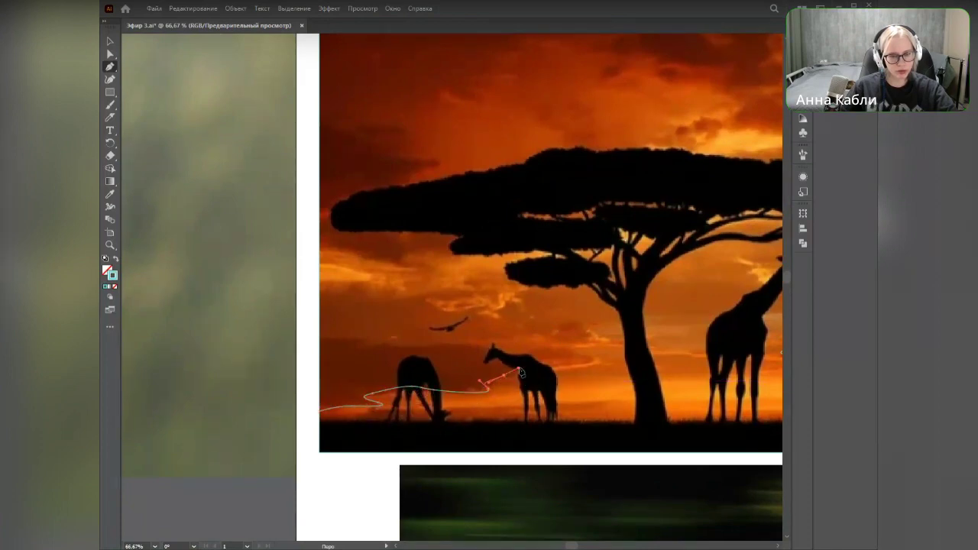
Step: Round off the cloud's right end, trace its upper edge back beyond the photo's left side, close the shape and deselect it
{"action": "left_click_drag", "start_coordinate": [585, 365], "coordinate": [479, 343]}
{"action": "left_click_drag", "start_coordinate": [418, 346], "coordinate": [401, 350]}
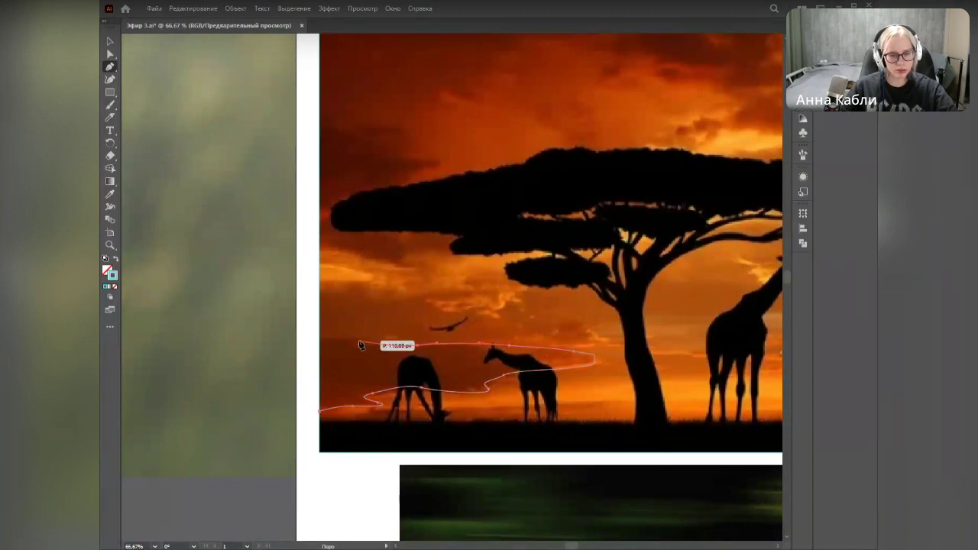
{"action": "left_click", "coordinate": [313, 340]}
{"action": "left_click", "coordinate": [312, 411]}
{"action": "left_click", "coordinate": [319, 412]}
{"action": "key", "text": "v"}
{"action": "left_click", "coordinate": [445, 272]}
Step: Start outlining the dark cloud at the left end of the tree crown, drawing its wavy right boundary downward with the Pen tool
{"action": "left_click_drag", "start_coordinate": [494, 268], "coordinate": [373, 254]}
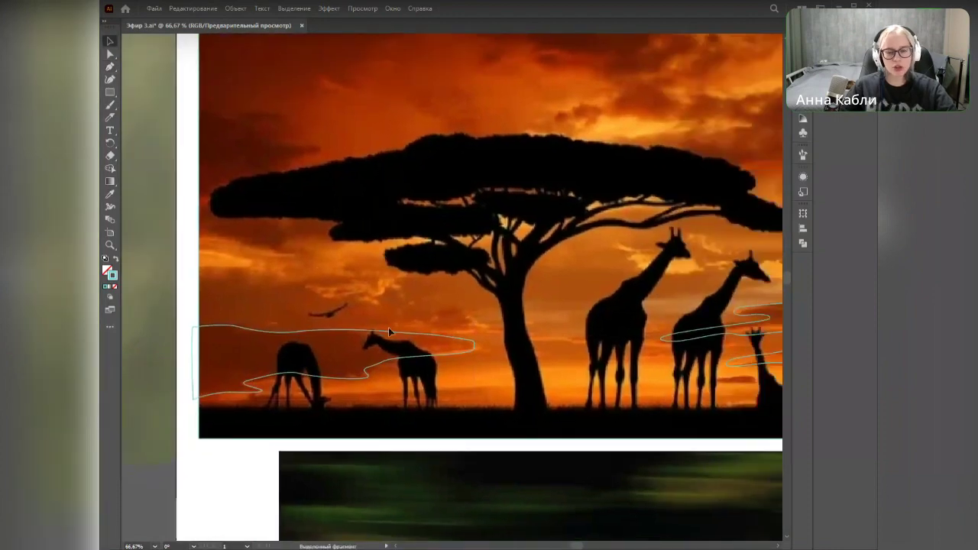
{"action": "scroll", "coordinate": [389, 330], "scroll_direction": "down", "scroll_amount": 2}
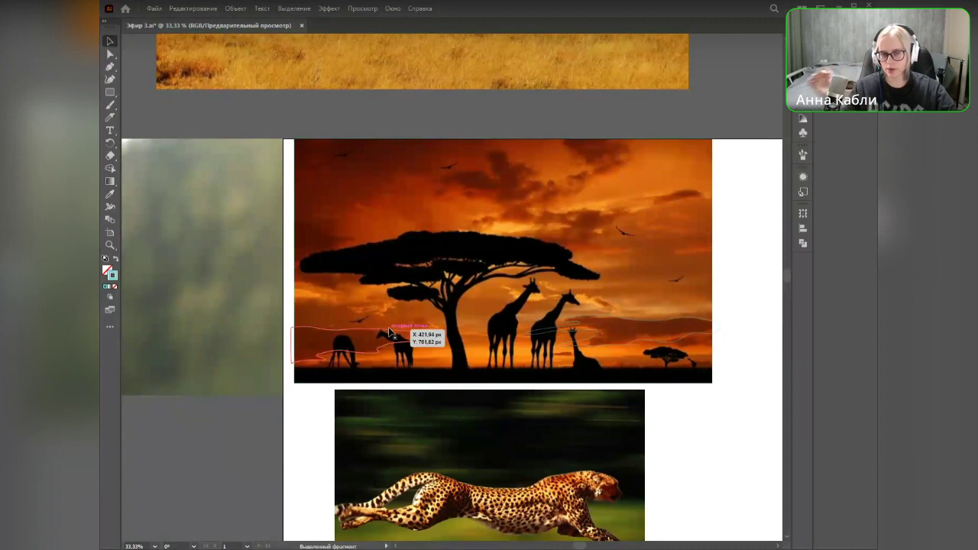
{"action": "left_click_drag", "start_coordinate": [342, 384], "coordinate": [555, 360]}
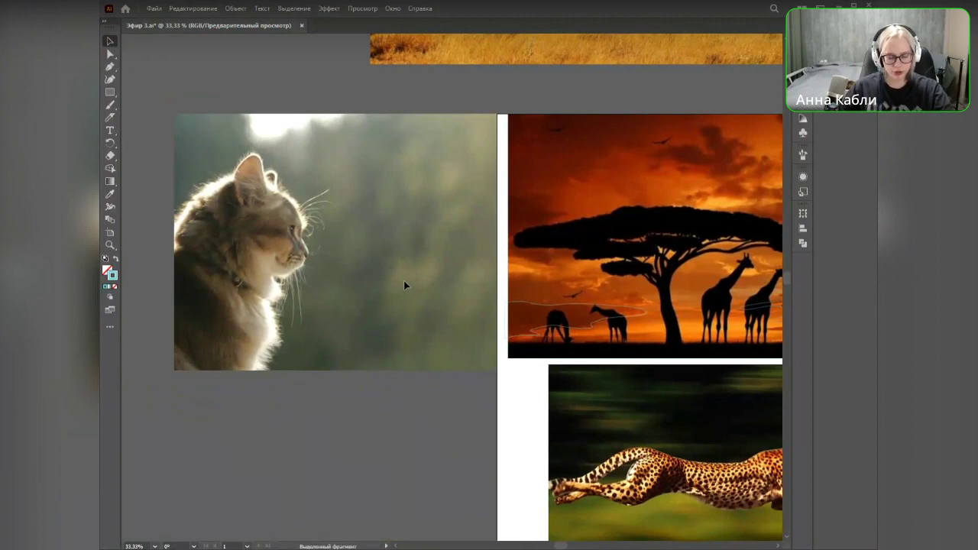
{"action": "scroll", "coordinate": [496, 356], "scroll_direction": "up", "scroll_amount": 1}
{"action": "scroll", "coordinate": [497, 356], "scroll_direction": "up", "scroll_amount": 1}
{"action": "left_click_drag", "start_coordinate": [529, 252], "coordinate": [220, 324]}
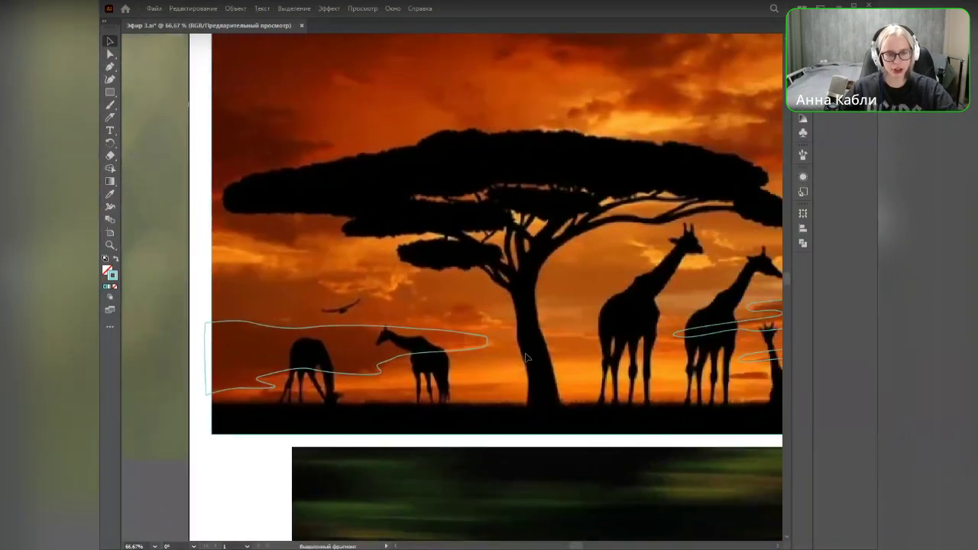
{"action": "left_click_drag", "start_coordinate": [540, 300], "coordinate": [481, 331]}
{"action": "key", "text": "p"}
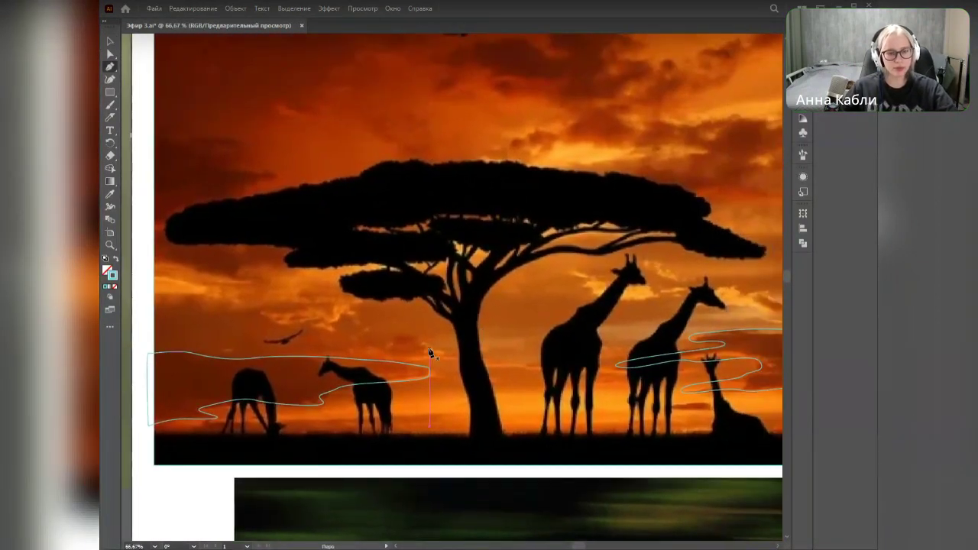
{"action": "left_click_drag", "start_coordinate": [426, 307], "coordinate": [490, 329]}
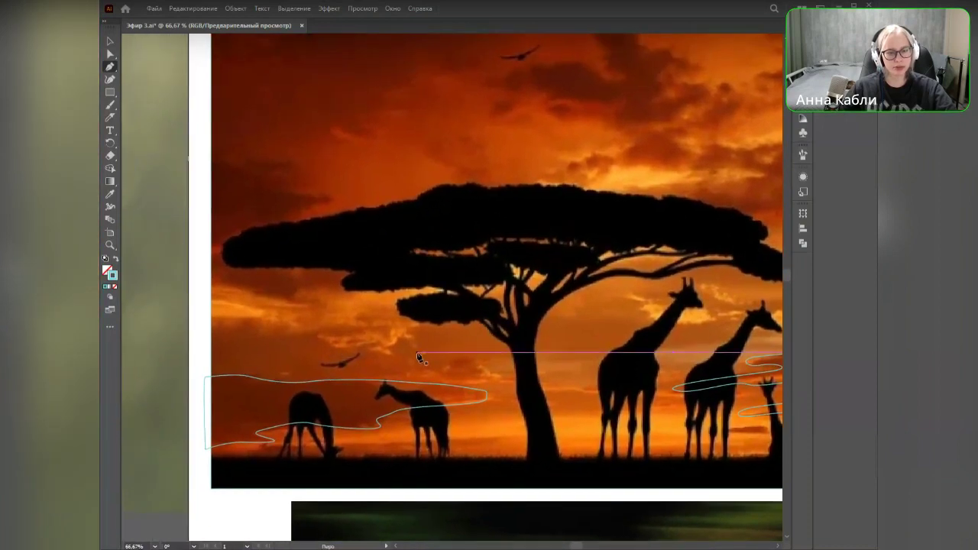
{"action": "left_click_drag", "start_coordinate": [502, 256], "coordinate": [519, 344]}
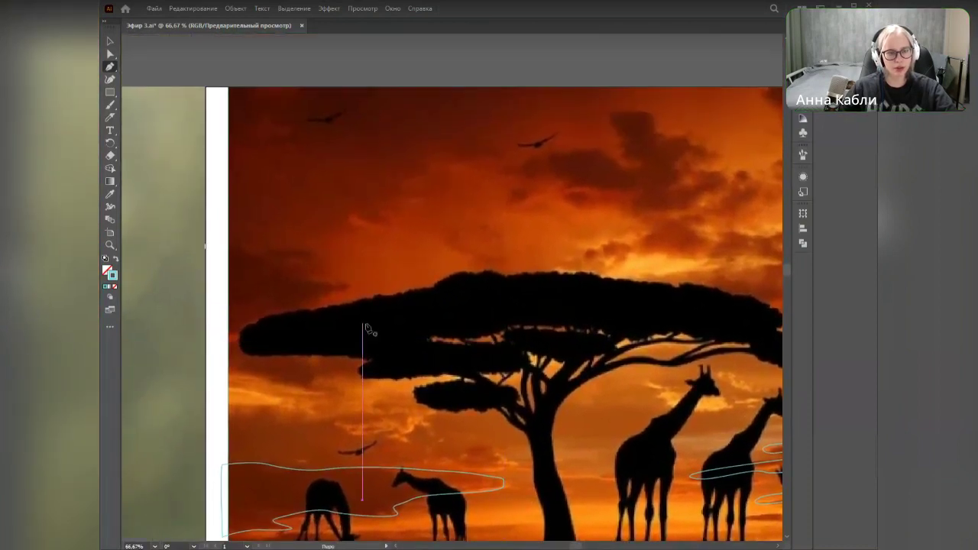
{"action": "left_click_drag", "start_coordinate": [222, 249], "coordinate": [377, 346]}
Step: Finish the cloud's ragged lower boundary below the crown, close the outline outside the photo's left edge and deselect it
{"action": "left_click_drag", "start_coordinate": [325, 362], "coordinate": [319, 389]}
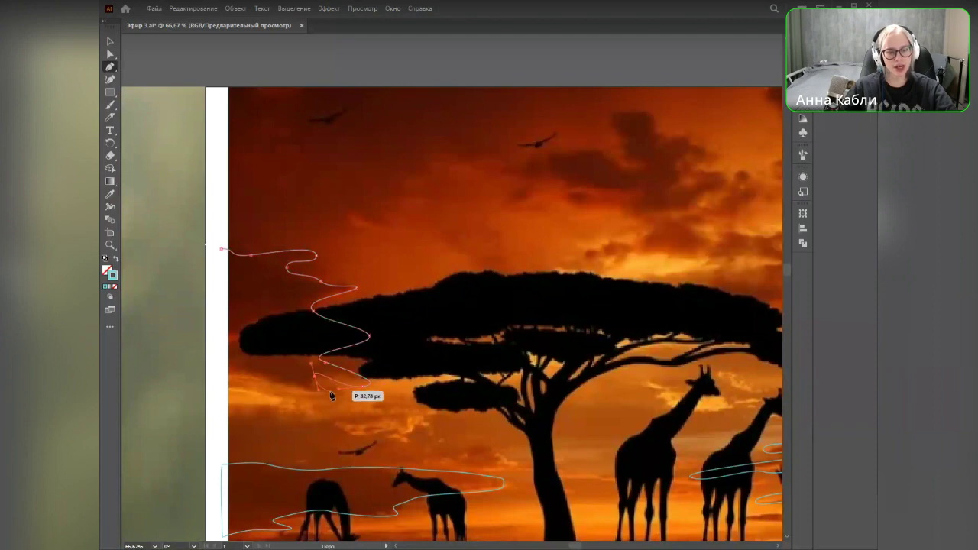
{"action": "left_click_drag", "start_coordinate": [218, 385], "coordinate": [218, 388]}
{"action": "left_click_drag", "start_coordinate": [220, 249], "coordinate": [222, 253]}
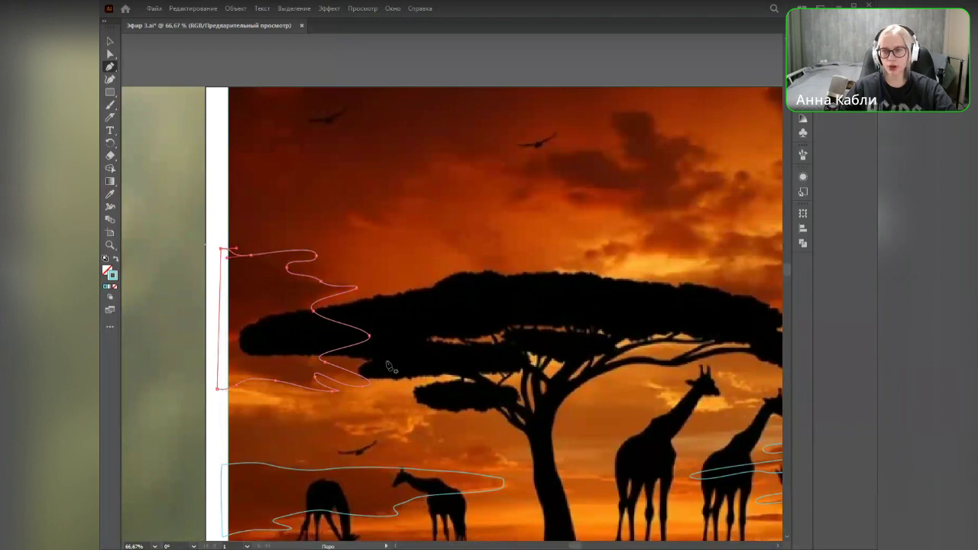
{"action": "key", "text": "v"}
{"action": "left_click", "coordinate": [211, 177]}
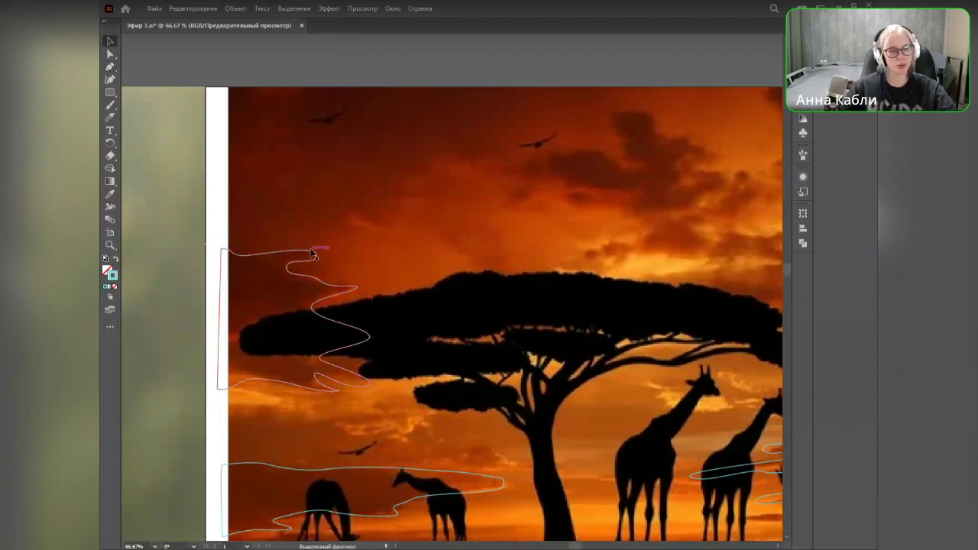
{"action": "left_click_drag", "start_coordinate": [485, 285], "coordinate": [293, 322]}
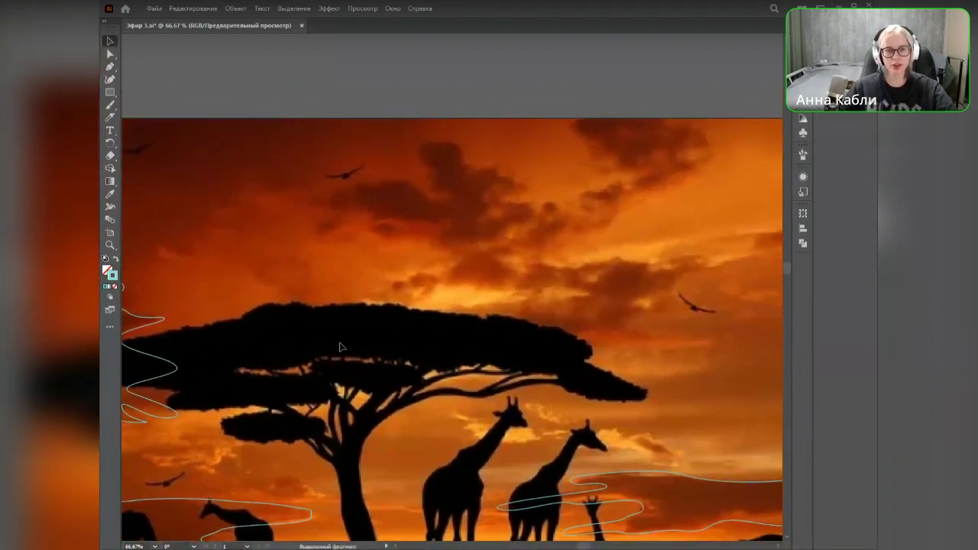
{"action": "key", "text": "p"}
{"action": "left_click_drag", "start_coordinate": [446, 199], "coordinate": [508, 238]}
{"action": "left_click", "coordinate": [535, 207]}
{"action": "key", "text": "Delete"}
{"action": "key", "text": "Delete"}
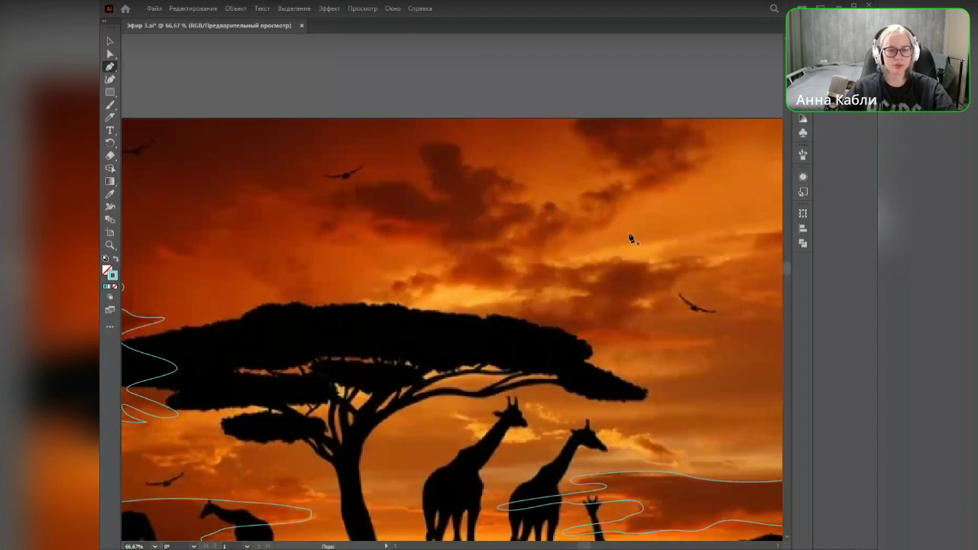
Step: Outline the large dark cloud above the tree crown as one closed wavy Pen shape with ragged right-hand lobes, and deselect it
{"action": "left_click_drag", "start_coordinate": [599, 251], "coordinate": [603, 304]}
{"action": "left_click_drag", "start_coordinate": [437, 255], "coordinate": [420, 204]}
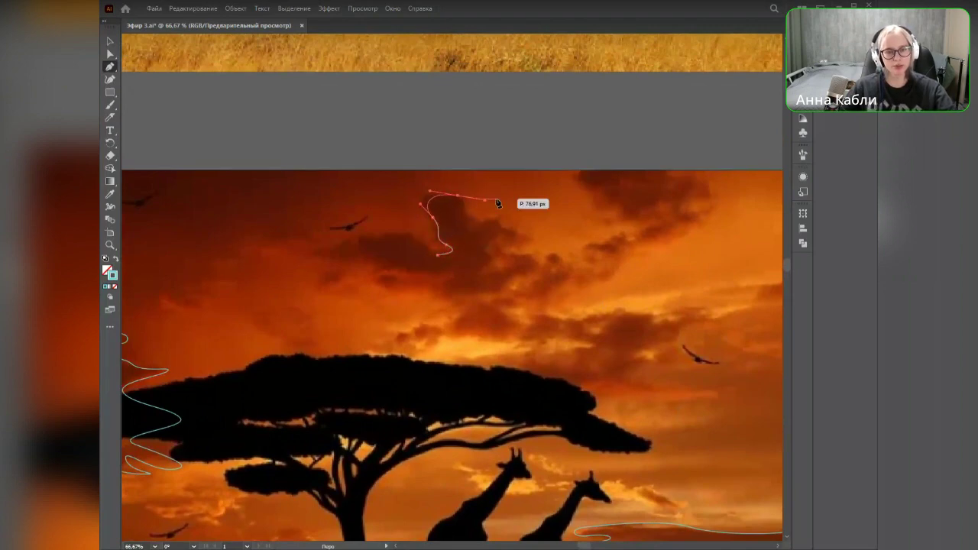
{"action": "left_click", "coordinate": [556, 201]}
{"action": "left_click_drag", "start_coordinate": [508, 208], "coordinate": [506, 205]}
{"action": "key", "text": "ctrl+z"}
{"action": "left_click_drag", "start_coordinate": [483, 224], "coordinate": [444, 258]}
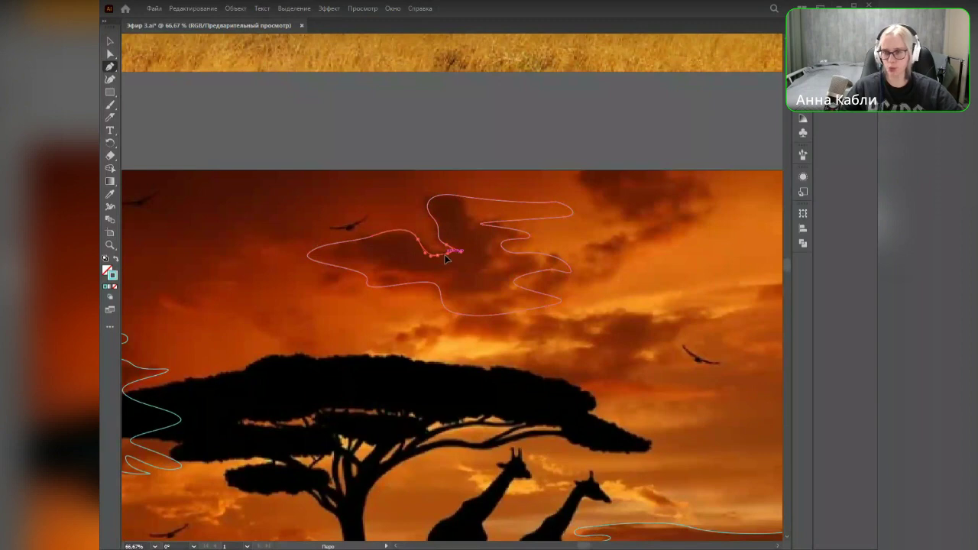
{"action": "key", "text": "v"}
{"action": "left_click", "coordinate": [611, 278]}
Step: Start another Pen outline on the cloud right of the tree crown, curving its right side around the nearby bird
{"action": "left_click_drag", "start_coordinate": [603, 334], "coordinate": [599, 275]}
{"action": "scroll", "coordinate": [571, 316], "scroll_direction": "down", "scroll_amount": 1}
{"action": "scroll", "coordinate": [571, 316], "scroll_direction": "down", "scroll_amount": 1}
{"action": "scroll", "coordinate": [571, 317], "scroll_direction": "up", "scroll_amount": 1}
{"action": "left_click_drag", "start_coordinate": [609, 333], "coordinate": [503, 374]}
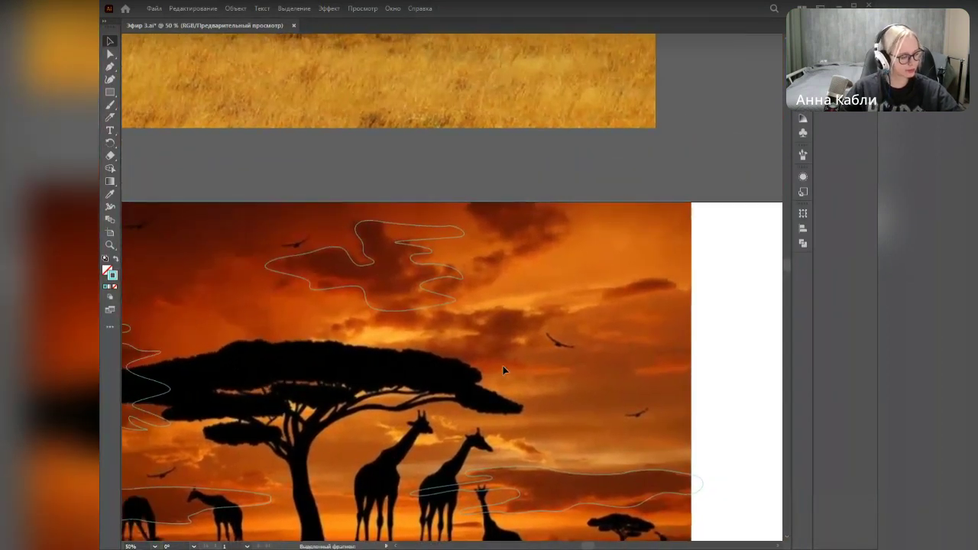
{"action": "key", "text": "p"}
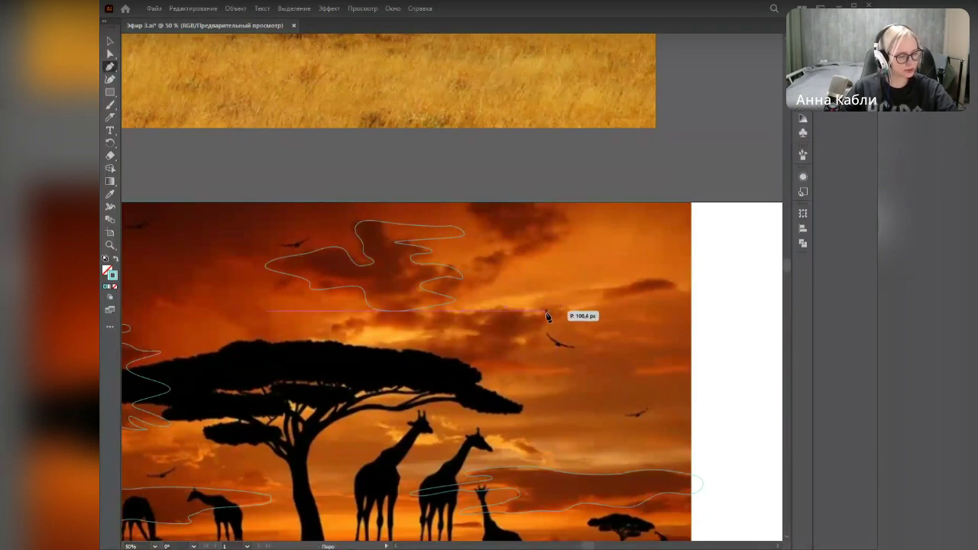
{"action": "left_click", "coordinate": [546, 314]}
{"action": "left_click_drag", "start_coordinate": [530, 334], "coordinate": [491, 334]}
{"action": "left_click_drag", "start_coordinate": [526, 363], "coordinate": [626, 380]}
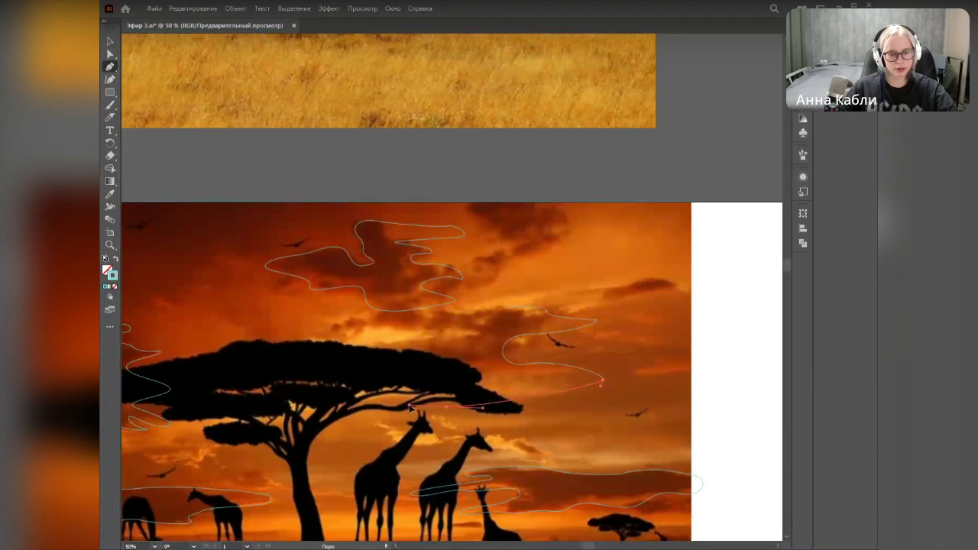
Step: Carry the cloud outline left across the tree crown and back along its upper edge, close it and deselect it
{"action": "left_click", "coordinate": [474, 391]}
{"action": "left_click_drag", "start_coordinate": [260, 395], "coordinate": [365, 343]}
{"action": "left_click_drag", "start_coordinate": [467, 331], "coordinate": [436, 316]}
{"action": "left_click_drag", "start_coordinate": [507, 307], "coordinate": [530, 308]}
{"action": "key", "text": "v"}
{"action": "left_click", "coordinate": [655, 334]}
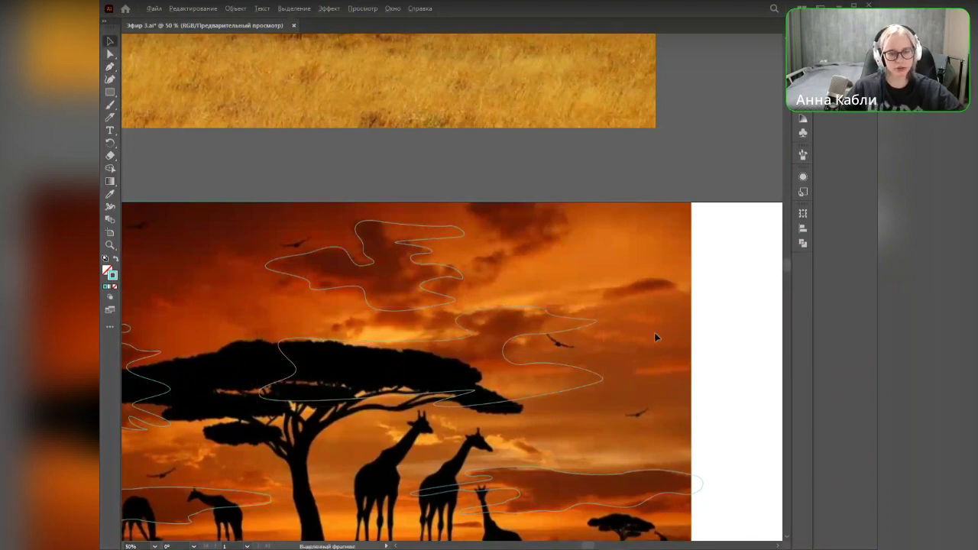
Step: Examine the traced cloud outlines over the whole sunset giraffe photo
{"action": "key", "text": "ctrl+minus"}
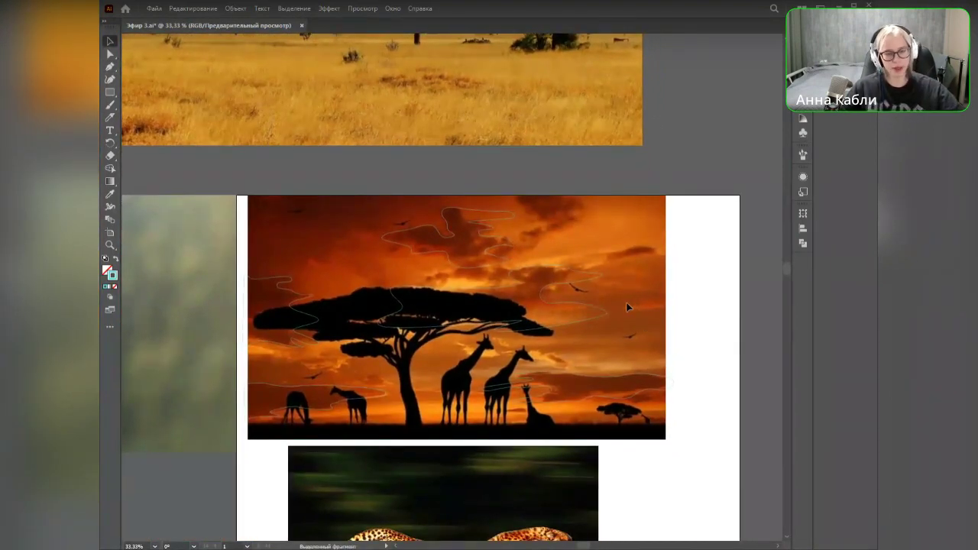
{"action": "scroll", "coordinate": [602, 325], "scroll_direction": "up", "scroll_amount": 1}
{"action": "left_click_drag", "start_coordinate": [601, 325], "coordinate": [688, 338]}
{"action": "scroll", "coordinate": [676, 343], "scroll_direction": "down", "scroll_amount": 1}
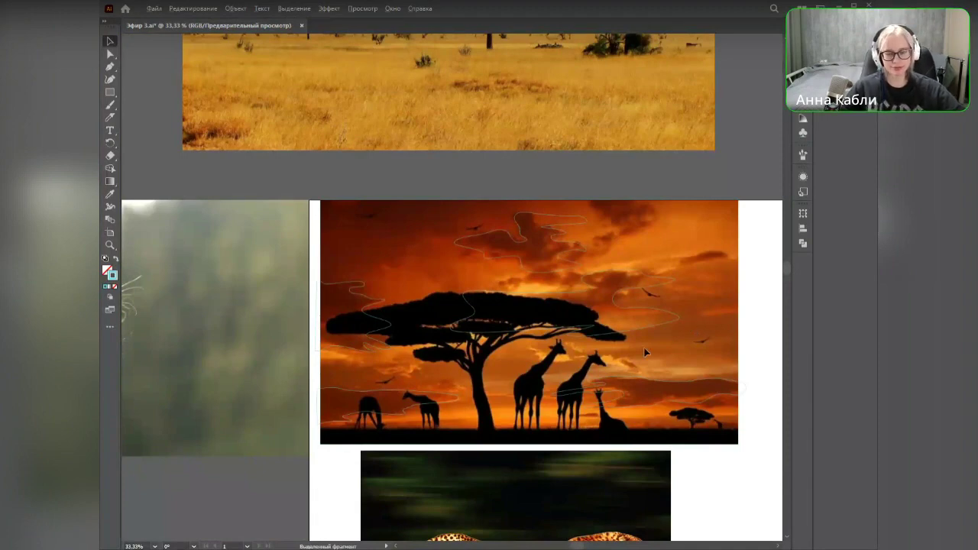
{"action": "scroll", "coordinate": [644, 349], "scroll_direction": "up", "scroll_amount": 1}
{"action": "left_click_drag", "start_coordinate": [656, 346], "coordinate": [581, 362]}
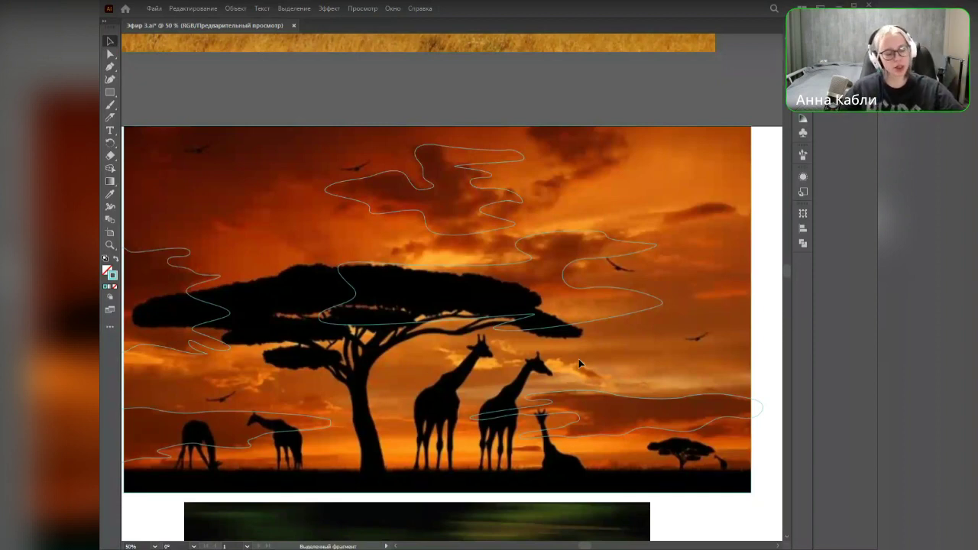
{"action": "left_click_drag", "start_coordinate": [412, 366], "coordinate": [450, 350]}
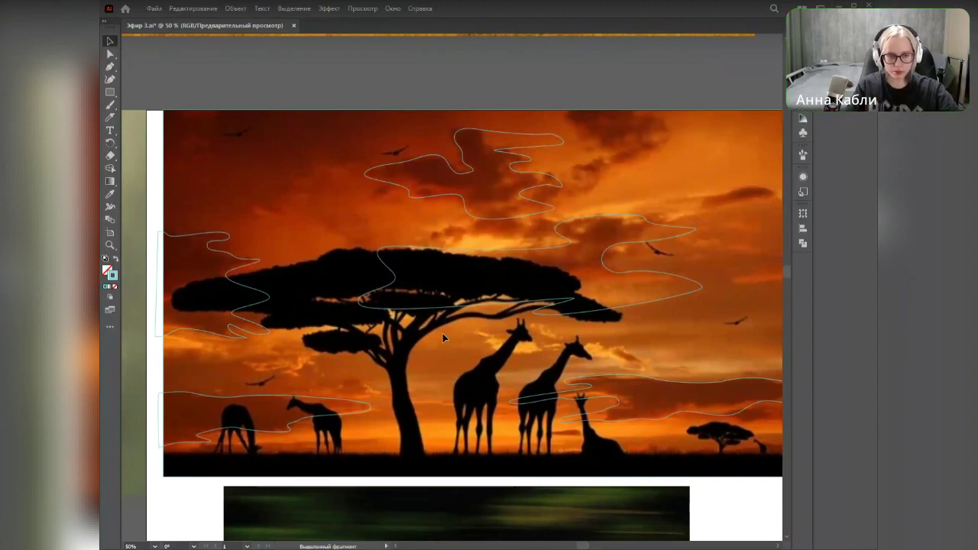
{"action": "scroll", "coordinate": [466, 348], "scroll_direction": "down", "scroll_amount": 1}
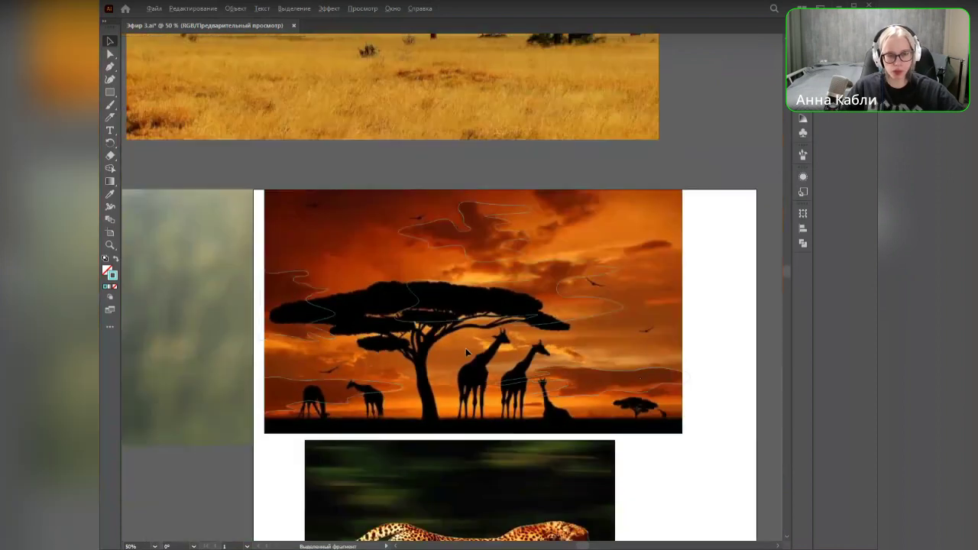
Step: Unlock the photo layer Слой 1 and flip the sunset giraffe photo horizontally
{"action": "scroll", "coordinate": [466, 347], "scroll_direction": "down", "scroll_amount": 1}
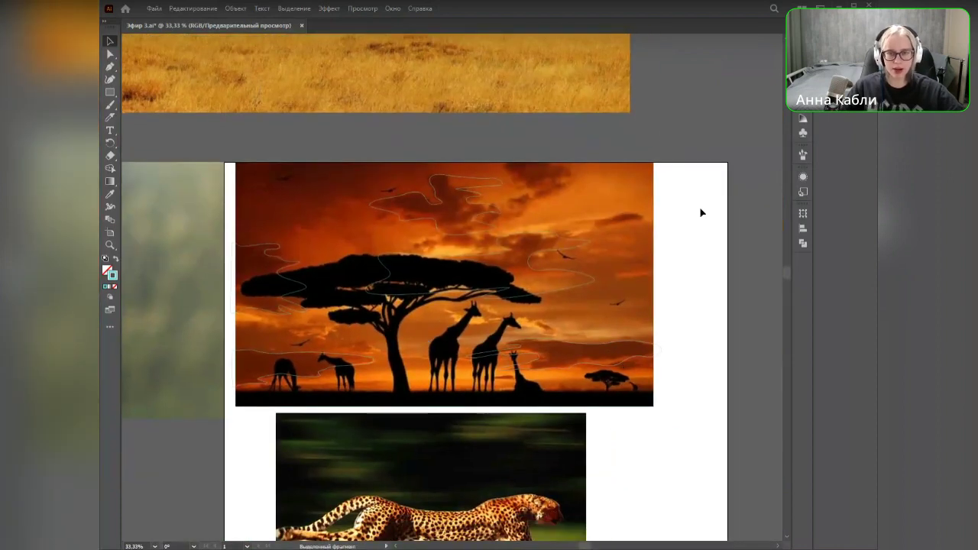
{"action": "left_click", "coordinate": [803, 37]}
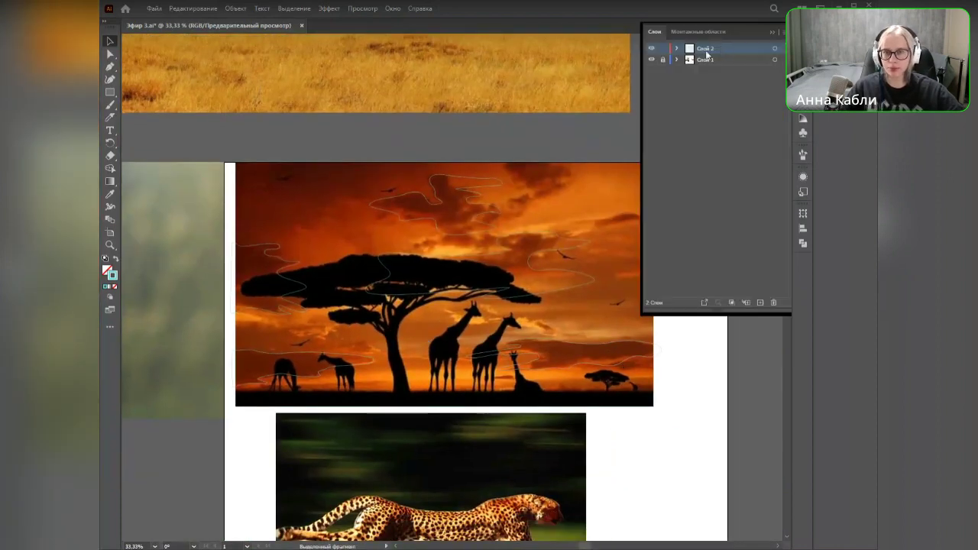
{"action": "left_click", "coordinate": [556, 206]}
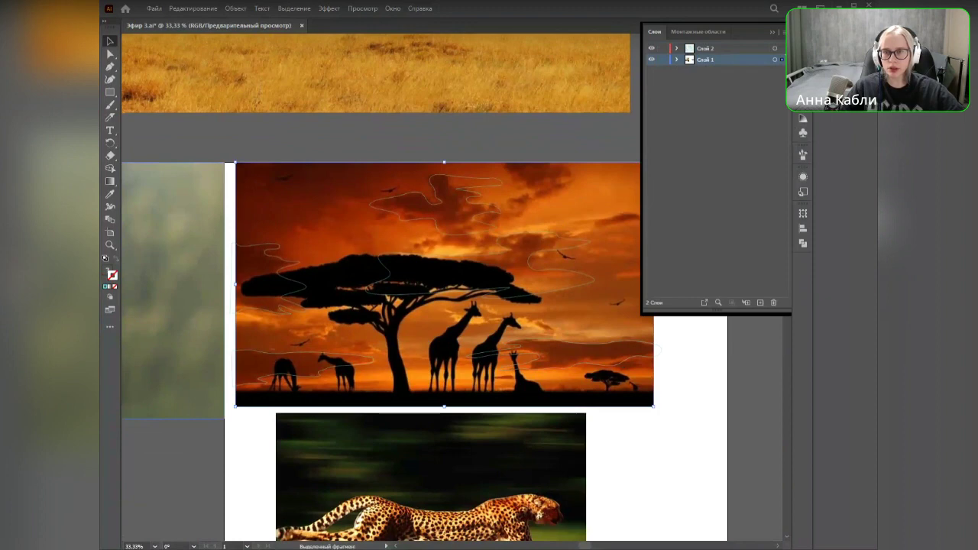
{"action": "left_click", "coordinate": [871, 21]}
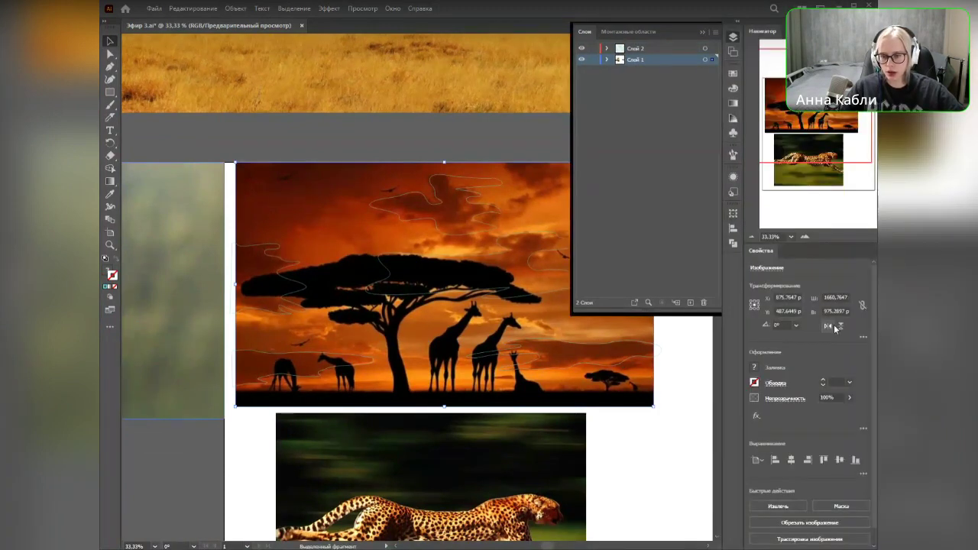
{"action": "left_click", "coordinate": [837, 326]}
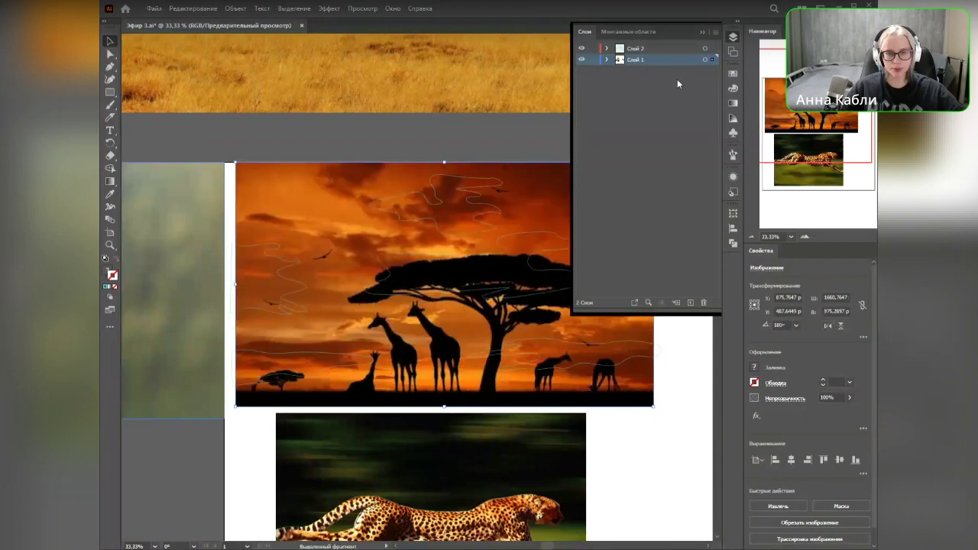
{"action": "left_click", "coordinate": [706, 33]}
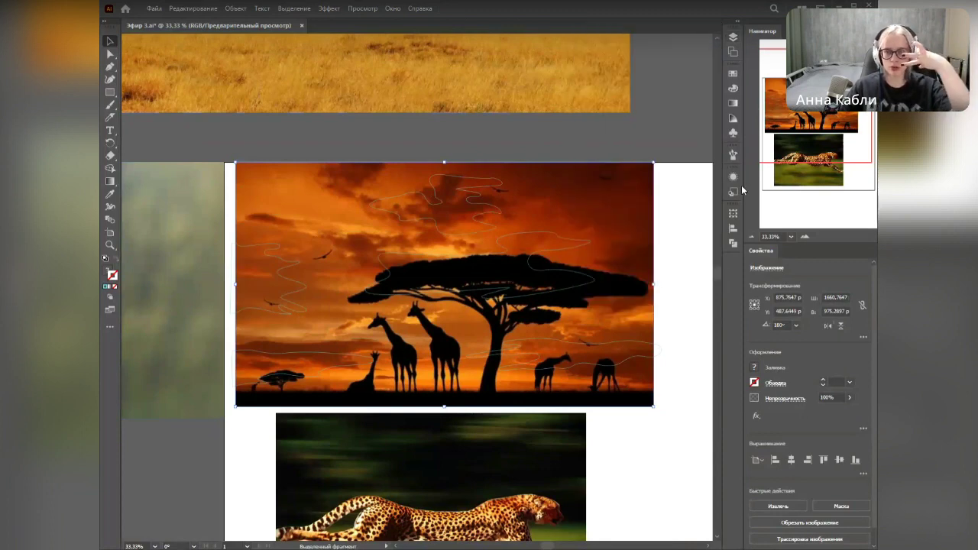
Step: Lock the photo layer Слой 1 again
{"action": "left_click", "coordinate": [733, 37]}
{"action": "left_click", "coordinate": [594, 59]}
{"action": "left_click", "coordinate": [702, 34]}
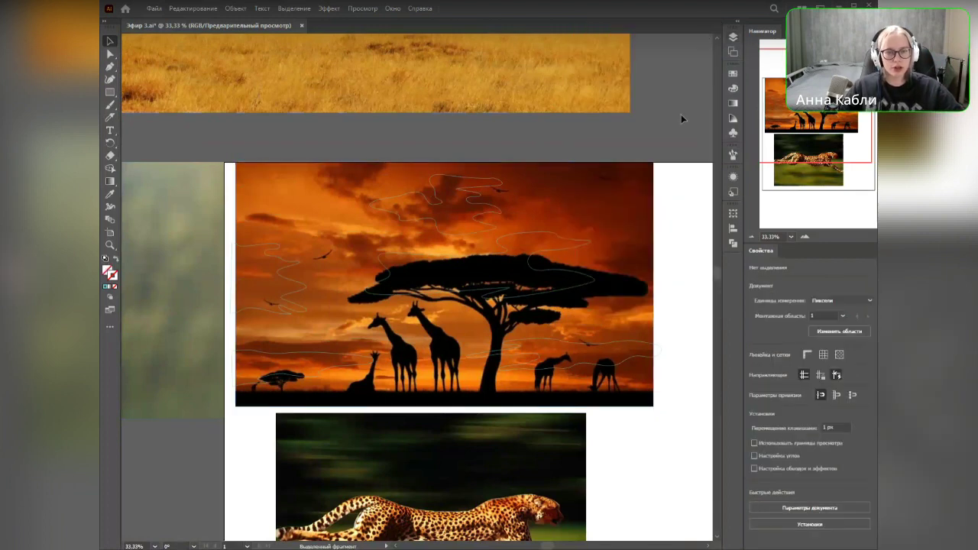
Step: Mirror the cloud outline at the photo's left edge horizontally, move it to the right edge and deselect it
{"action": "left_click", "coordinate": [294, 289]}
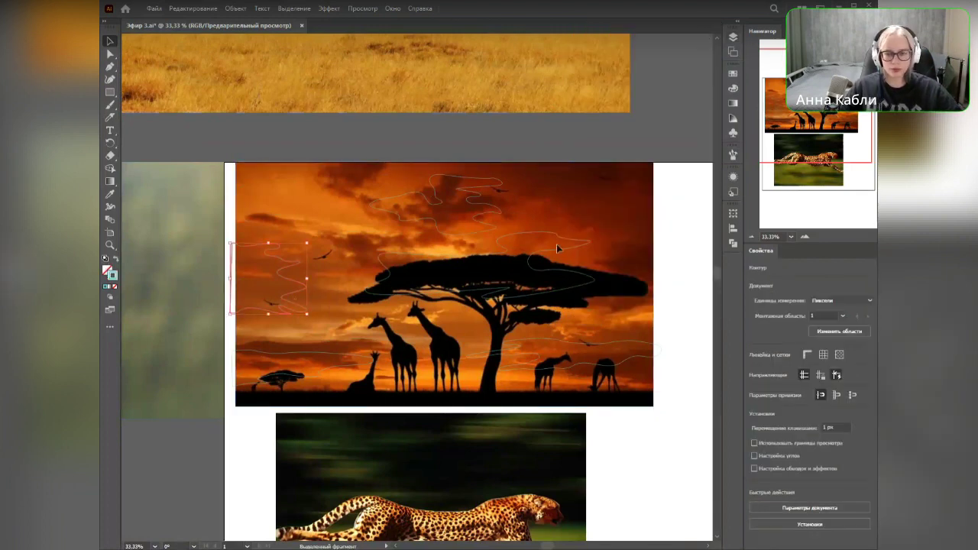
{"action": "left_click", "coordinate": [828, 326]}
{"action": "left_click_drag", "start_coordinate": [291, 312], "coordinate": [639, 302]}
{"action": "left_click", "coordinate": [671, 435]}
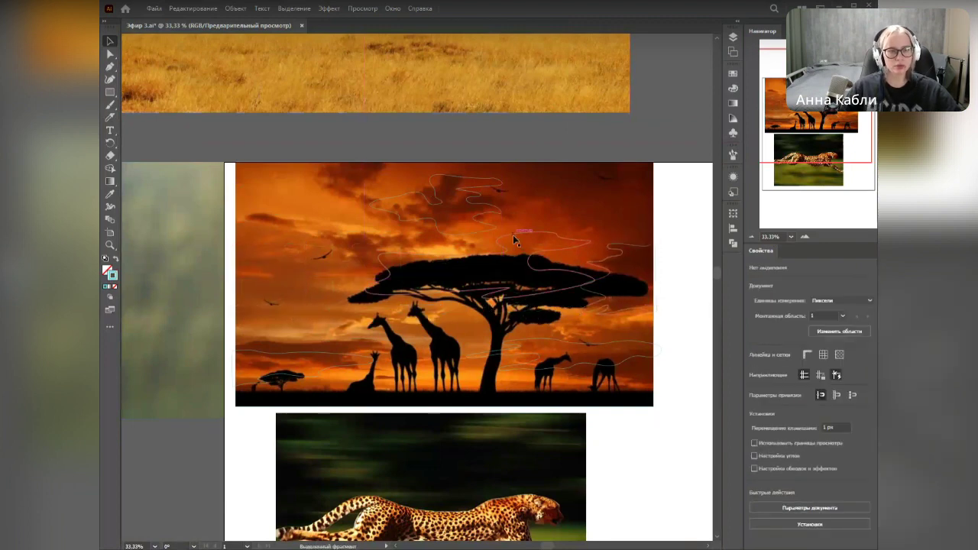
Step: Mirror the cloud outline above the tree crown horizontally, trying it farther left in the sky and undoing that move
{"action": "left_click", "coordinate": [488, 222]}
{"action": "left_click", "coordinate": [826, 326]}
{"action": "left_click_drag", "start_coordinate": [438, 221], "coordinate": [366, 232]}
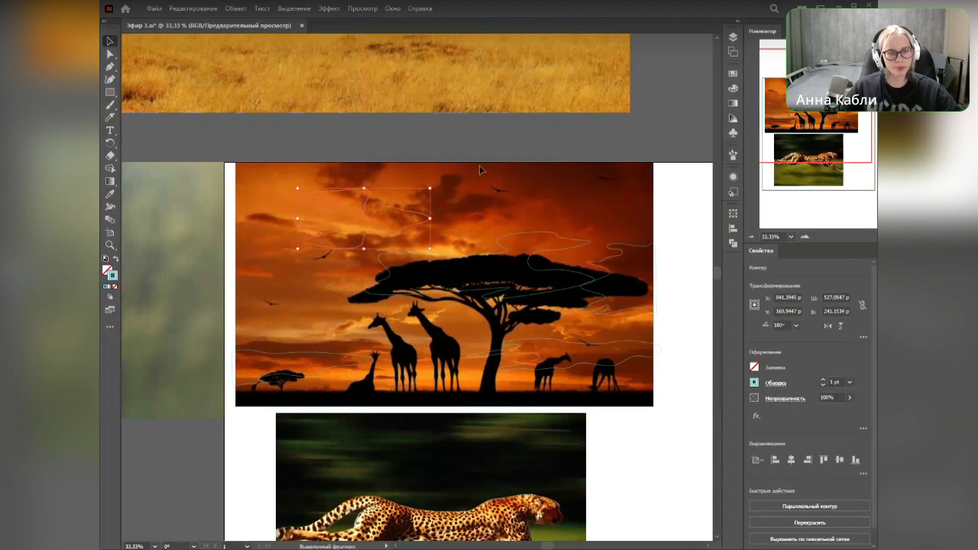
{"action": "left_click", "coordinate": [735, 38]}
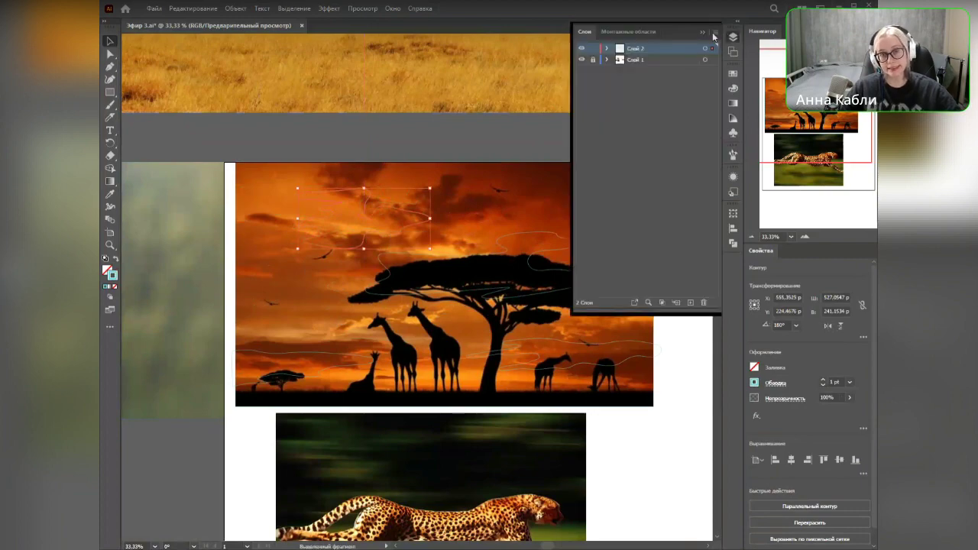
{"action": "left_click", "coordinate": [703, 32]}
{"action": "scroll", "coordinate": [524, 179], "scroll_direction": "up", "scroll_amount": 1}
{"action": "left_click_drag", "start_coordinate": [464, 298], "coordinate": [500, 218]}
{"action": "left_click", "coordinate": [661, 487]}
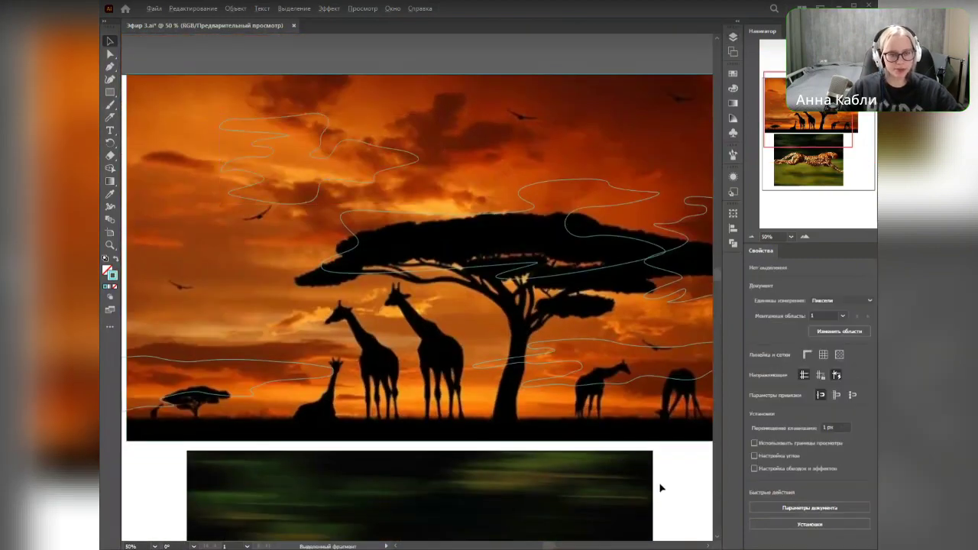
{"action": "scroll", "coordinate": [661, 488], "scroll_direction": "down", "scroll_amount": 1}
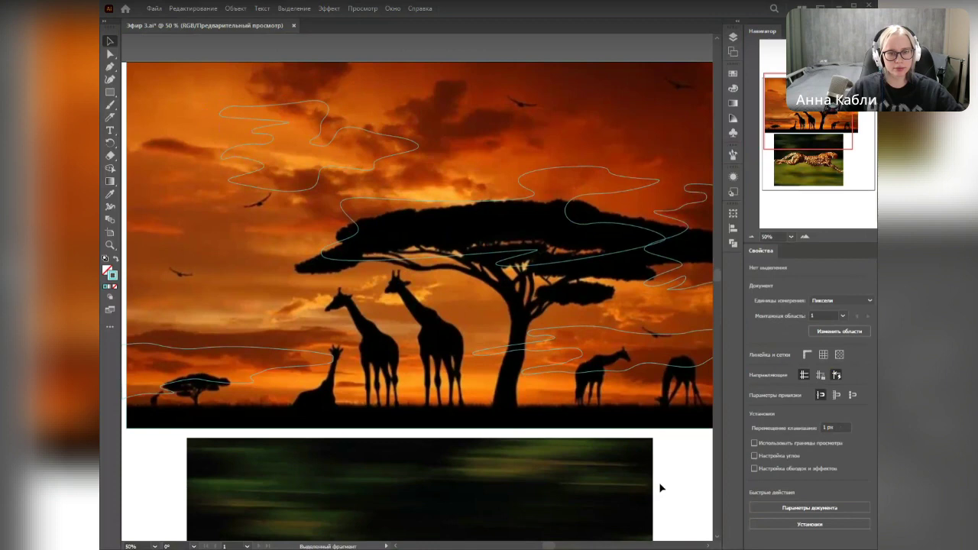
{"action": "key", "text": "ctrl+z"}
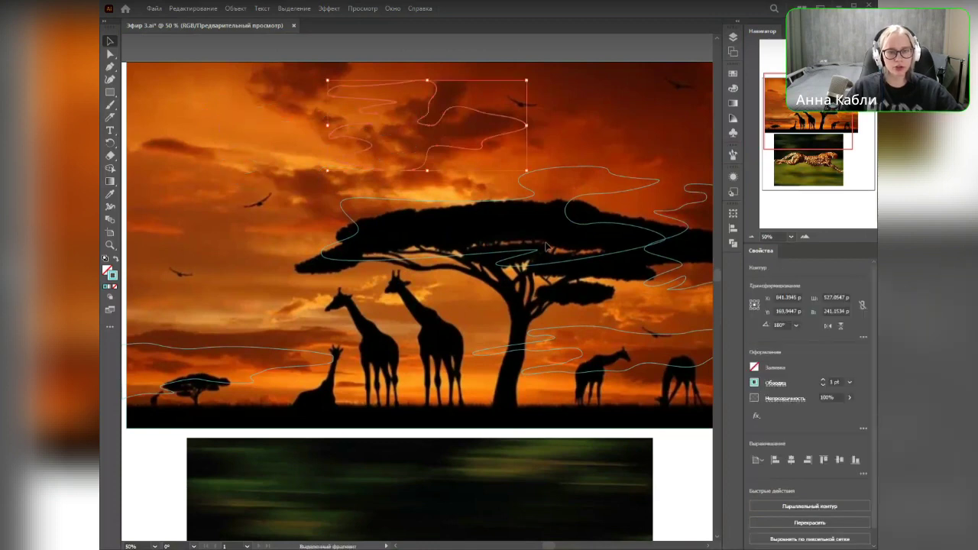
Step: Mirror the upper cloud and the tree-crown cloud outlines together horizontally, move both left in the sky and deselect them
{"action": "left_click", "coordinate": [555, 261]}
{"action": "left_click", "coordinate": [483, 148], "text": "shift"}
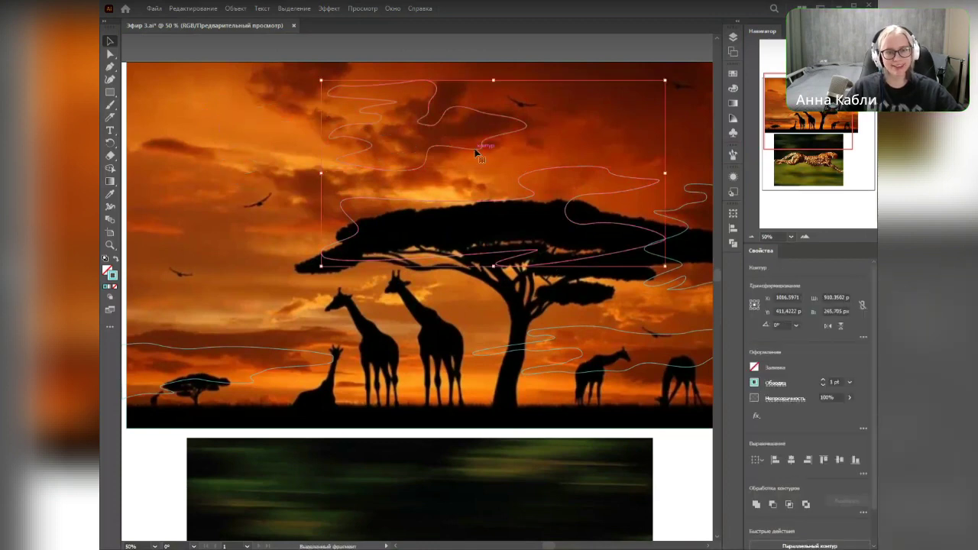
{"action": "left_click", "coordinate": [827, 326]}
{"action": "left_click_drag", "start_coordinate": [508, 196], "coordinate": [328, 192]}
{"action": "left_click", "coordinate": [182, 469]}
{"action": "key", "text": "space"}
{"action": "left_click_drag", "start_coordinate": [259, 400], "coordinate": [340, 422]}
{"action": "left_click", "coordinate": [433, 277]}
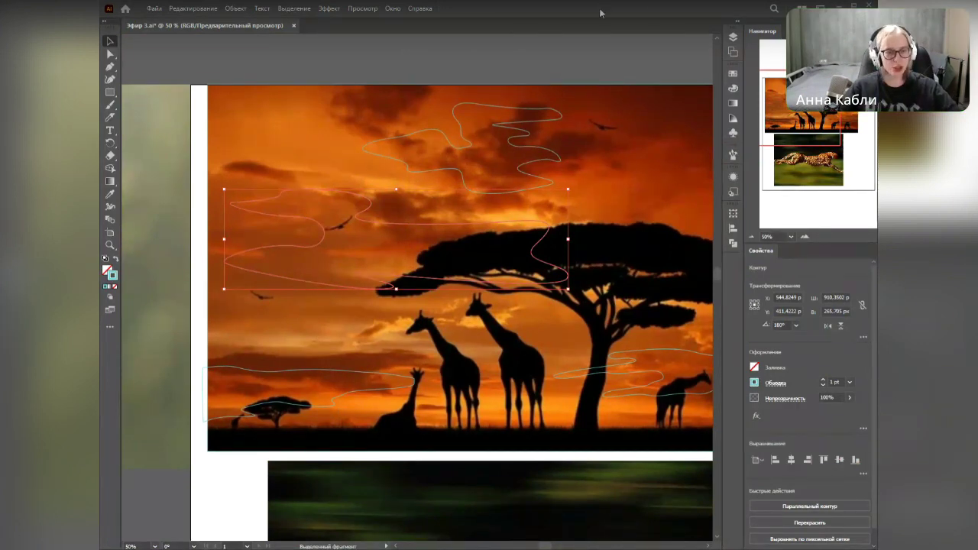
{"action": "left_click", "coordinate": [271, 68]}
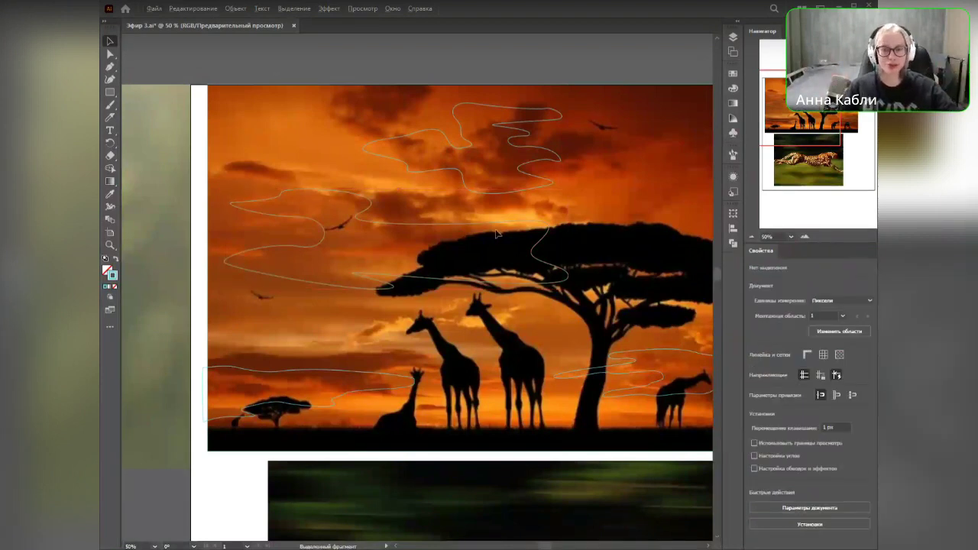
Step: Move the low left cloud outline up about 66 px and the low right one slightly down toward the grazing giraffes
{"action": "left_click_drag", "start_coordinate": [483, 306], "coordinate": [437, 292]}
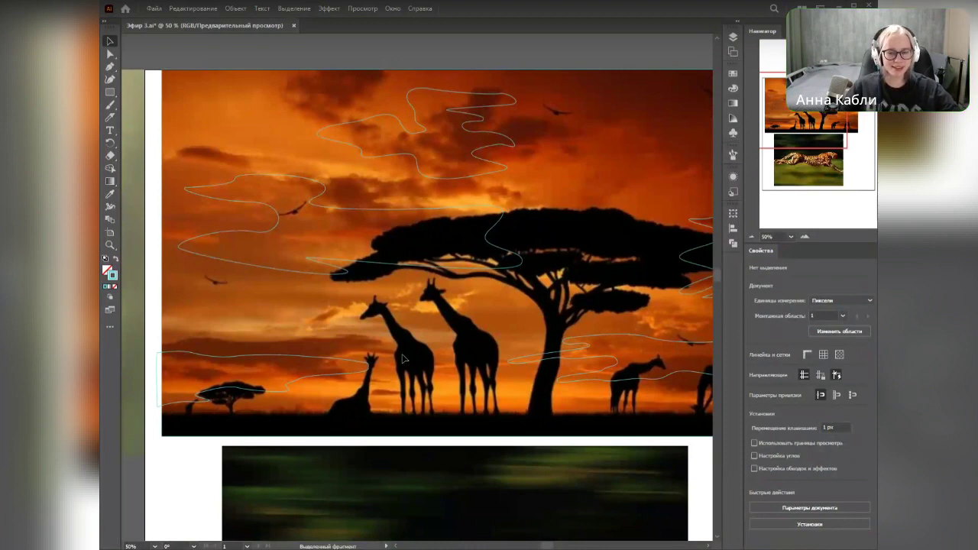
{"action": "mouse_move", "coordinate": [408, 463]}
{"action": "left_mouse_down"}
{"action": "mouse_move", "coordinate": [308, 458]}
{"action": "mouse_move", "coordinate": [402, 452]}
{"action": "mouse_move", "coordinate": [399, 466]}
{"action": "left_mouse_up"}
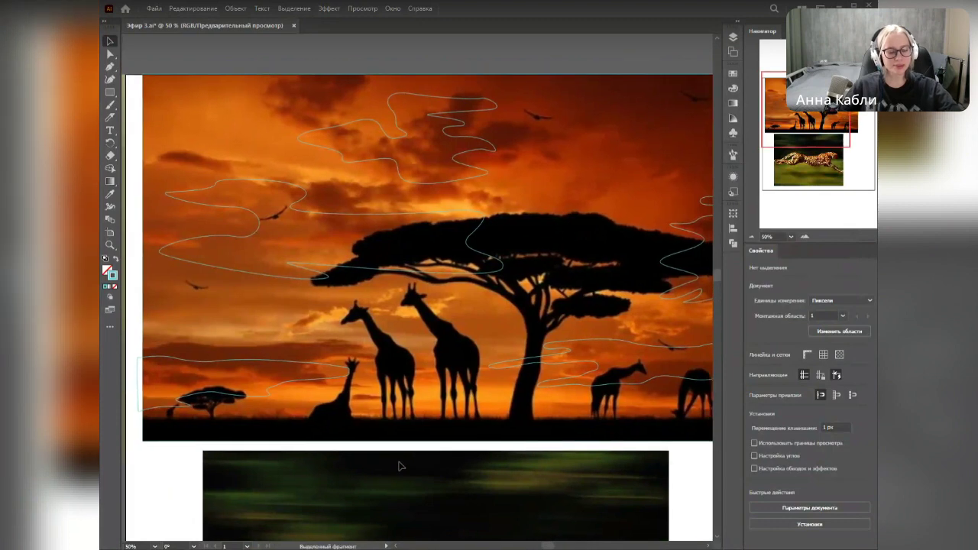
{"action": "scroll", "coordinate": [447, 471], "scroll_direction": "down", "scroll_amount": 1}
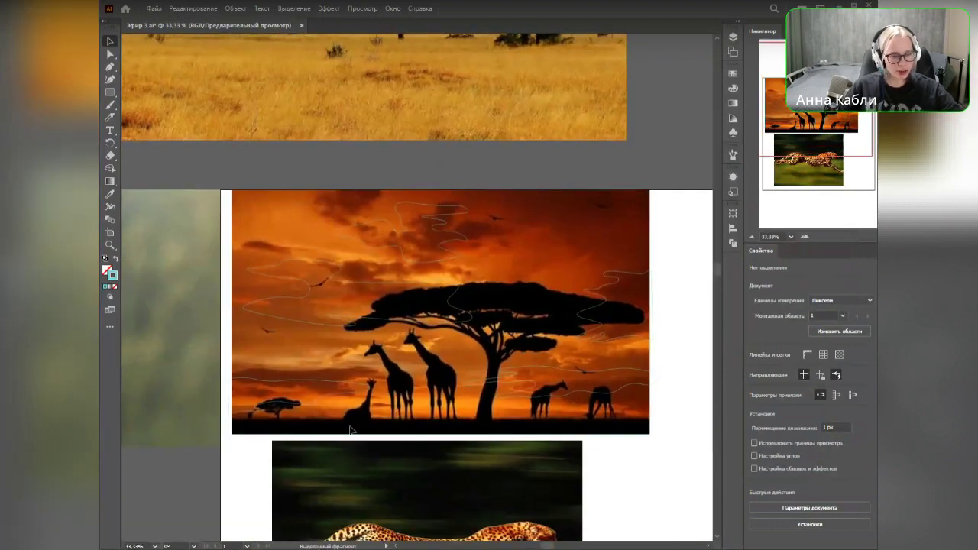
{"action": "scroll", "coordinate": [351, 431], "scroll_direction": "up", "scroll_amount": 1}
{"action": "left_click_drag", "start_coordinate": [322, 410], "coordinate": [322, 378]}
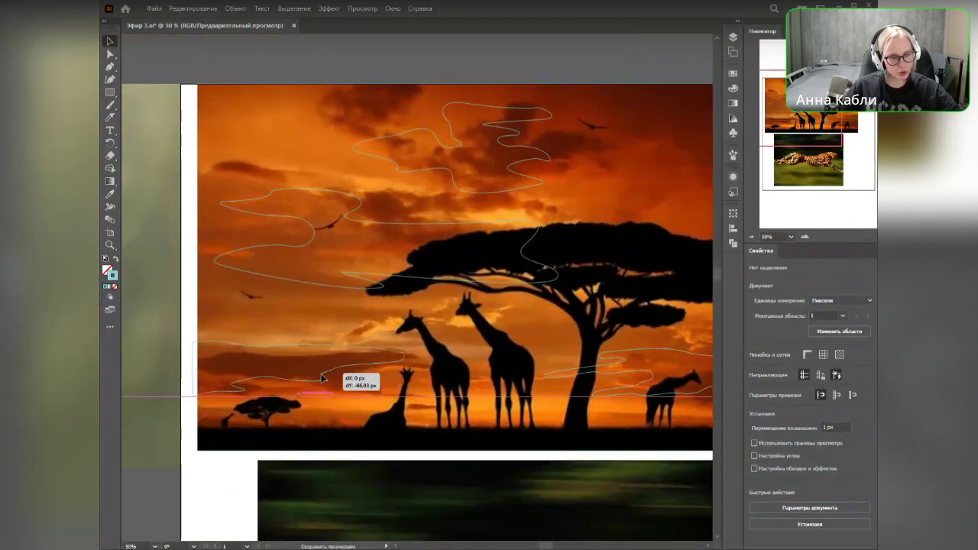
{"action": "left_click_drag", "start_coordinate": [478, 482], "coordinate": [419, 478]}
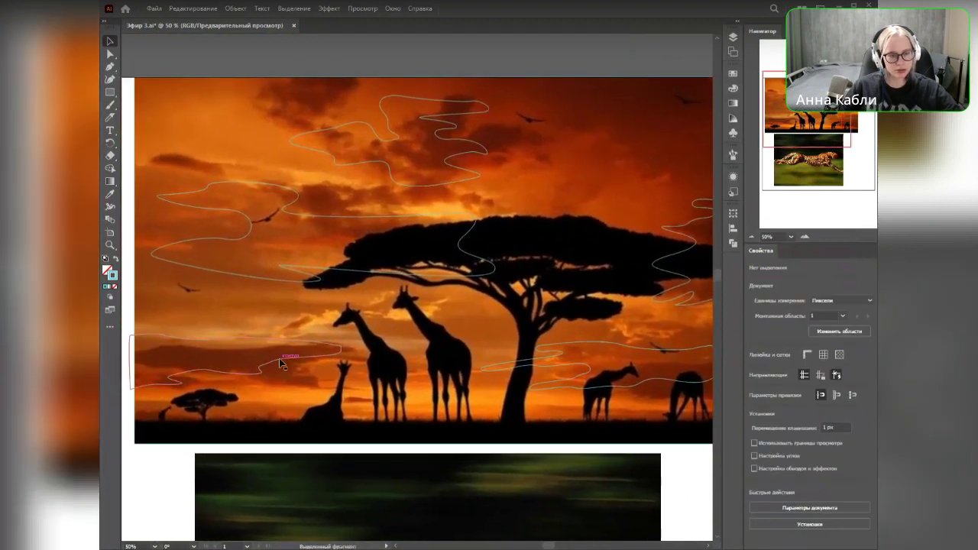
{"action": "left_click_drag", "start_coordinate": [645, 441], "coordinate": [528, 444]}
{"action": "left_click_drag", "start_coordinate": [579, 384], "coordinate": [577, 402]}
{"action": "left_click", "coordinate": [696, 411]}
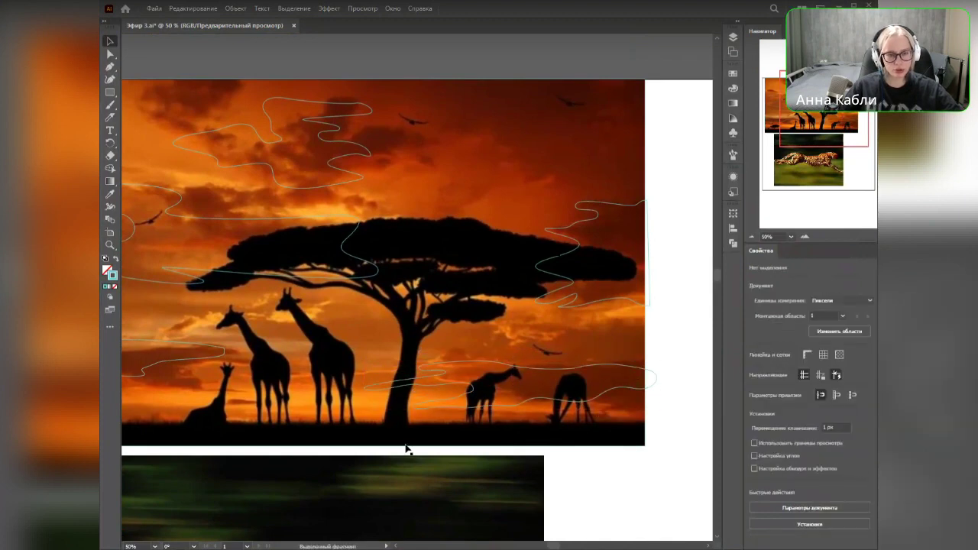
{"action": "scroll", "coordinate": [501, 330], "scroll_direction": "up", "scroll_amount": 1}
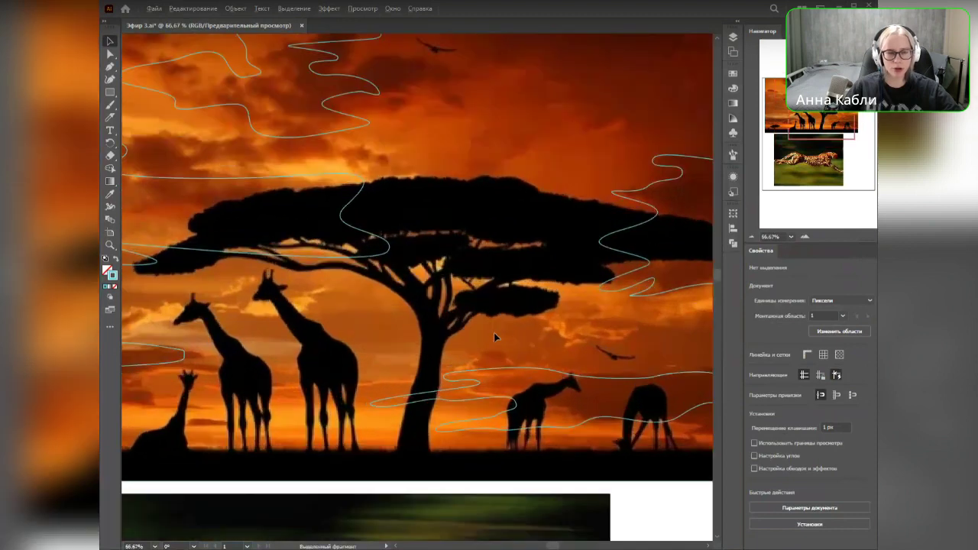
{"action": "left_click_drag", "start_coordinate": [510, 330], "coordinate": [495, 333]}
{"action": "key", "text": "p"}
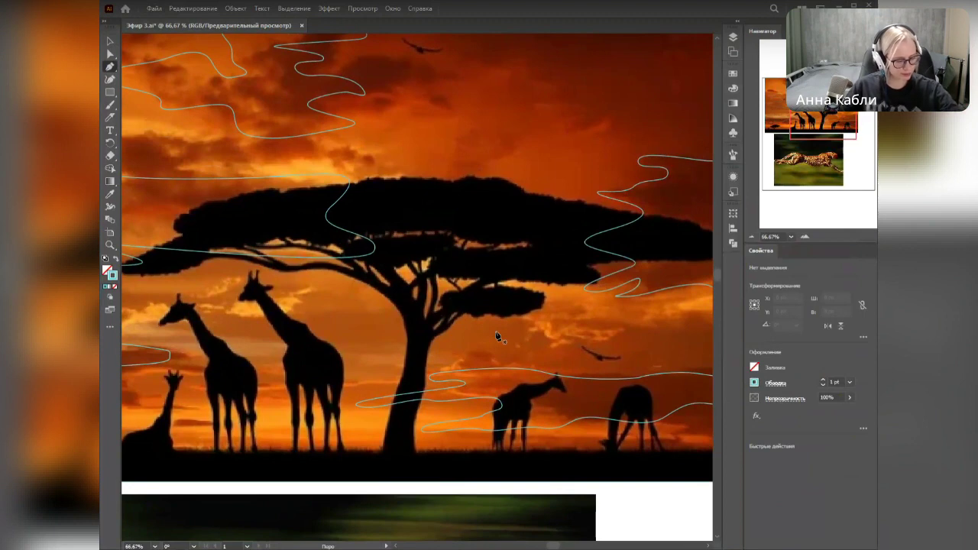
{"action": "mouse_move", "coordinate": [573, 348]}
{"action": "left_mouse_down"}
{"action": "mouse_move", "coordinate": [544, 339]}
{"action": "mouse_move", "coordinate": [582, 344]}
{"action": "mouse_move", "coordinate": [572, 344]}
{"action": "left_mouse_up"}
{"action": "key", "text": "v"}
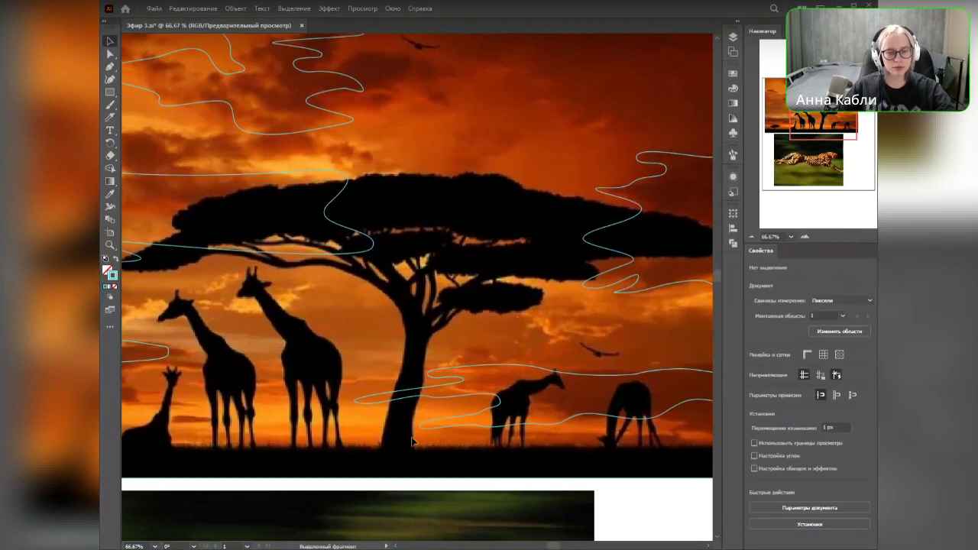
{"action": "left_click_drag", "start_coordinate": [456, 321], "coordinate": [478, 335]}
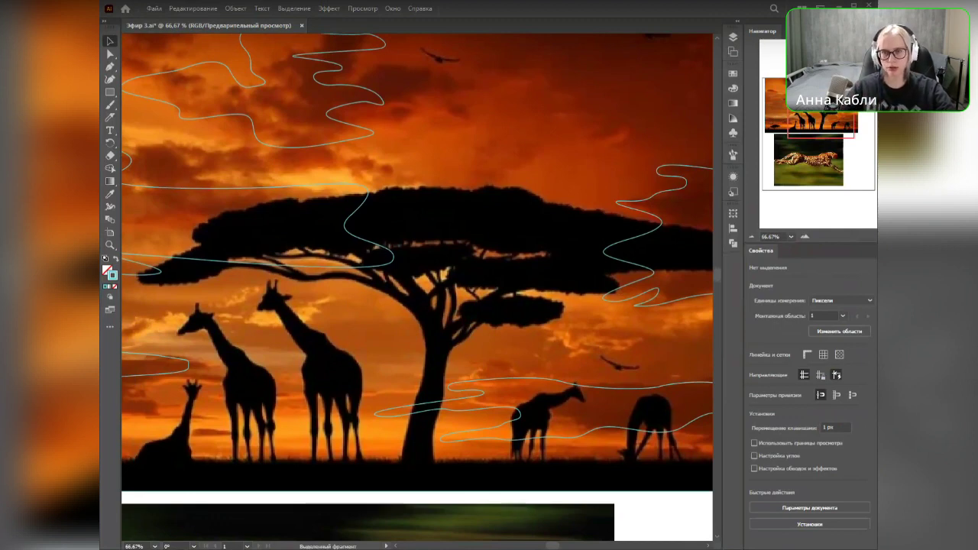
{"action": "left_click_drag", "start_coordinate": [878, 275], "coordinate": [897, 275]}
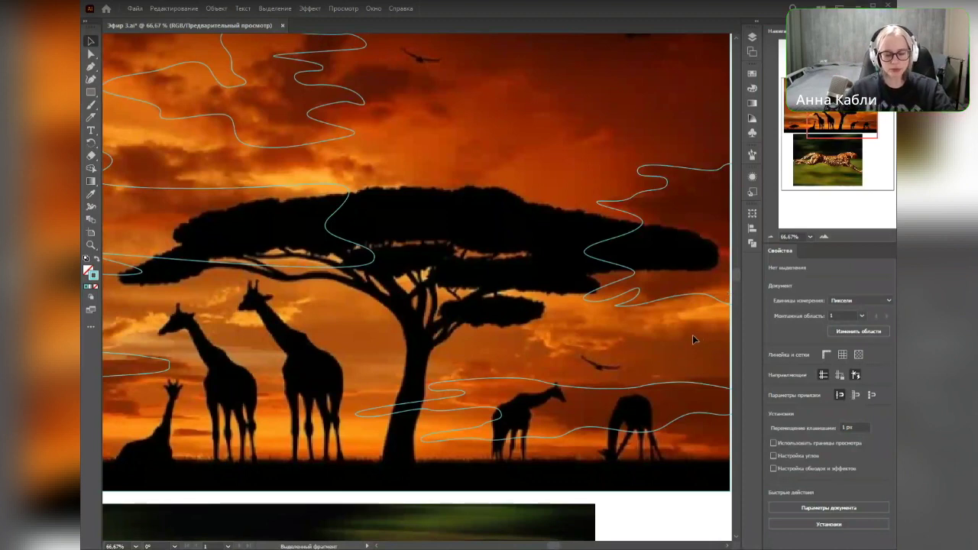
Step: Start a Pen outline of the large tree at the trunk's right base, following its right edge up to the lowest branch
{"action": "key", "text": "p"}
{"action": "left_click_drag", "start_coordinate": [417, 463], "coordinate": [420, 421]}
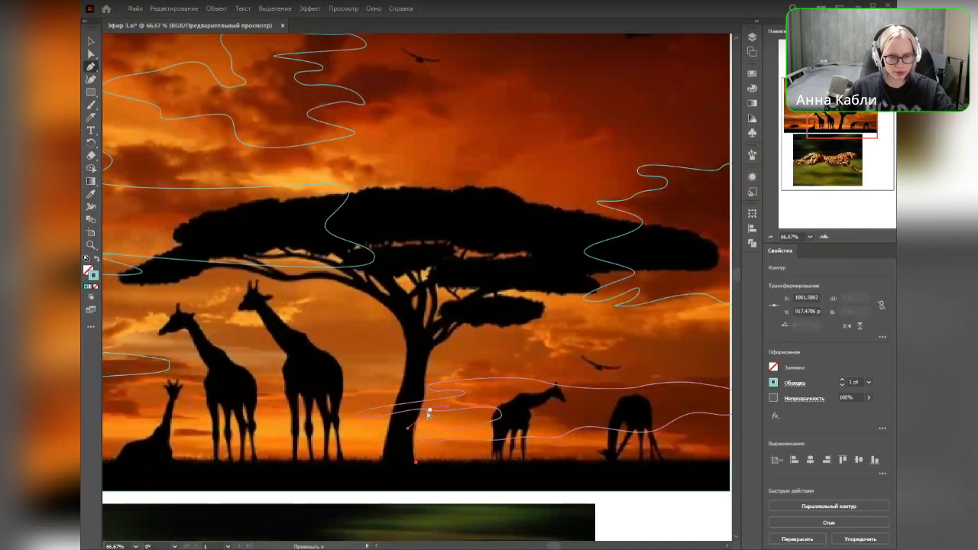
{"action": "left_click", "coordinate": [425, 412]}
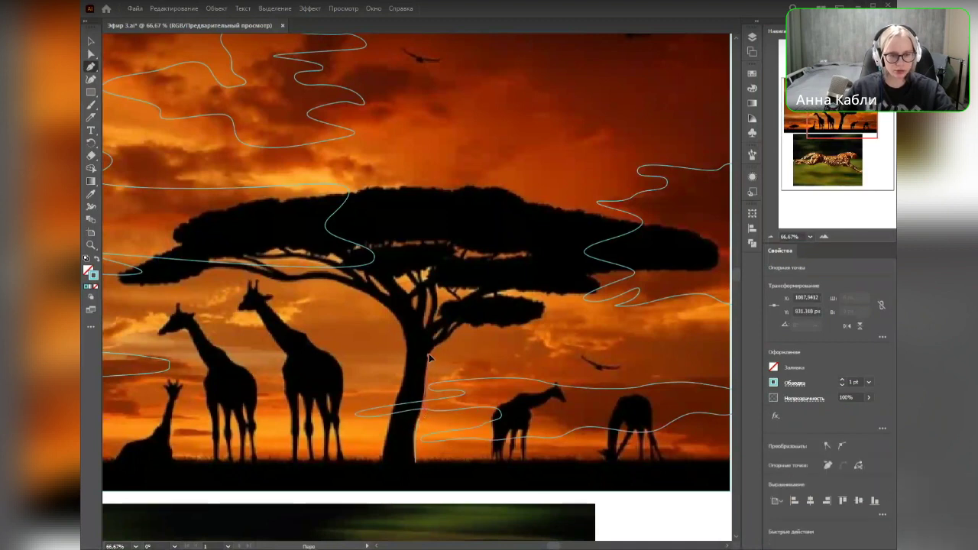
{"action": "left_click_drag", "start_coordinate": [433, 350], "coordinate": [473, 370]}
{"action": "scroll", "coordinate": [448, 359], "scroll_direction": "up", "scroll_amount": 1}
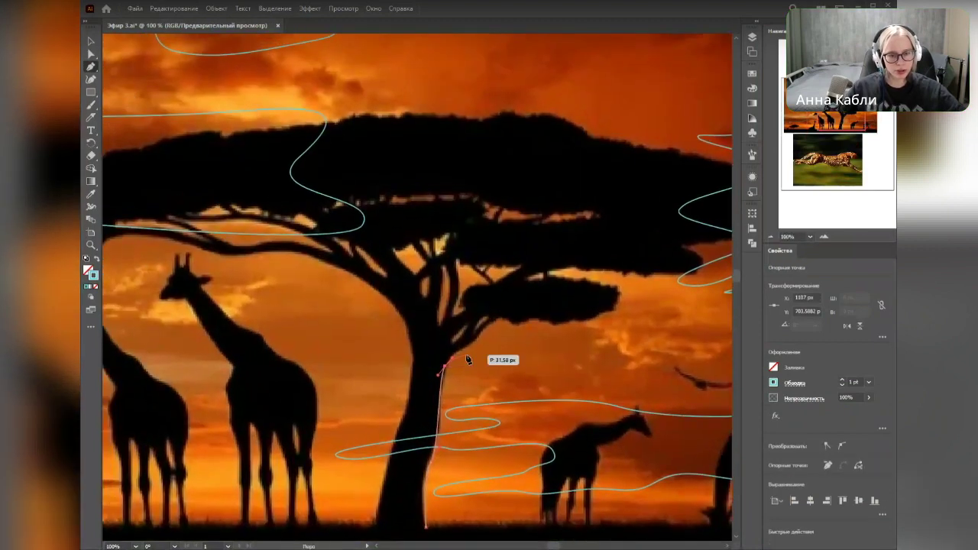
Step: Continue the Pen outline along the lowest right branch, back into the fork and up the middle branch to the crown
{"action": "left_click", "coordinate": [475, 346]}
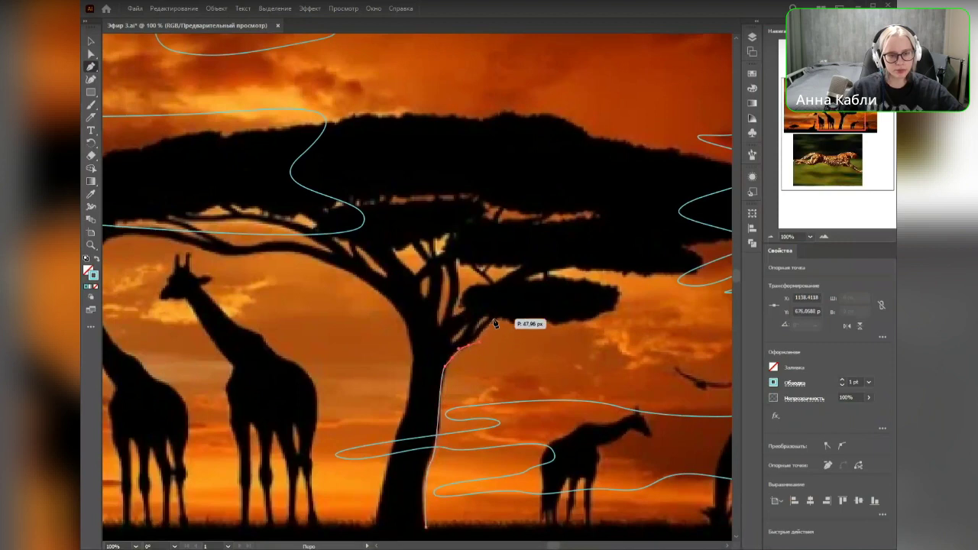
{"action": "left_click", "coordinate": [504, 316]}
{"action": "left_click", "coordinate": [479, 306]}
{"action": "left_click_drag", "start_coordinate": [454, 343], "coordinate": [448, 340]}
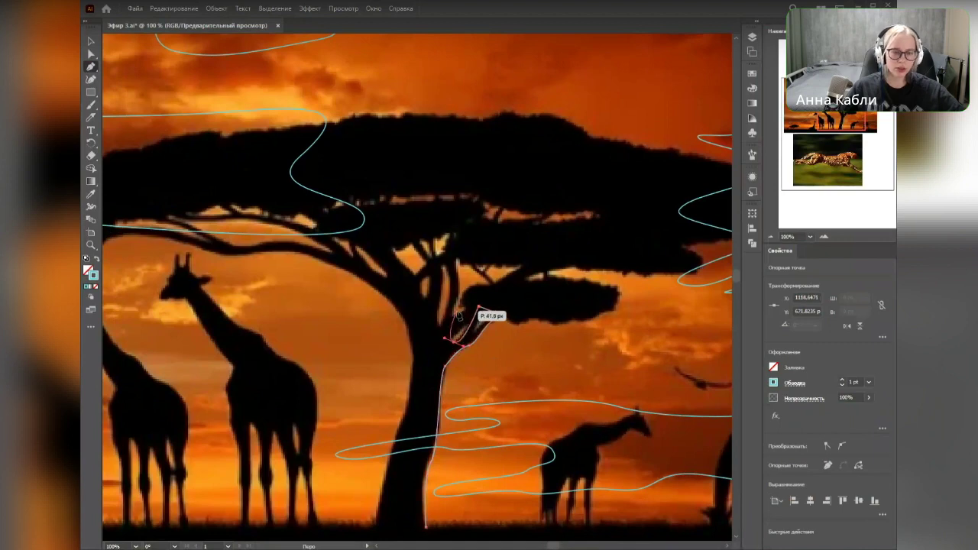
{"action": "left_click", "coordinate": [441, 310]}
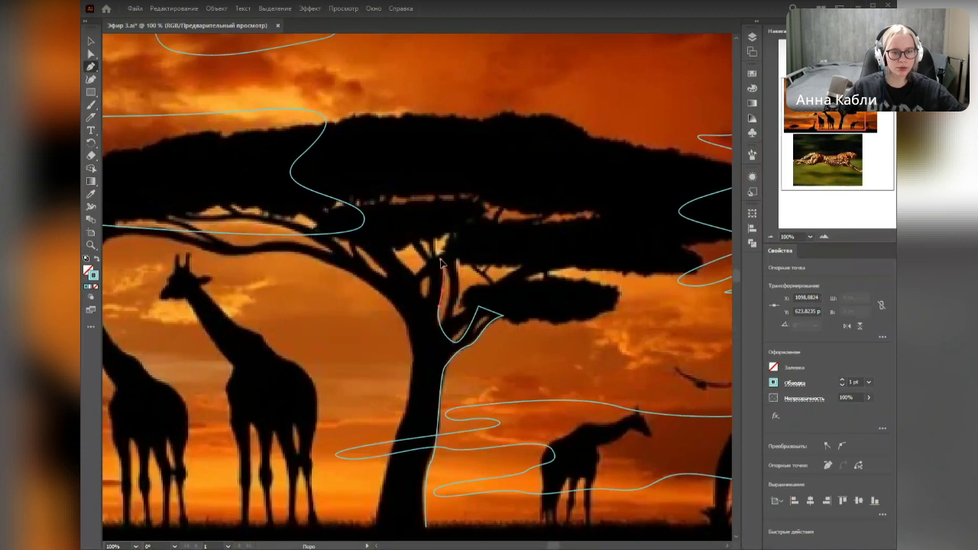
{"action": "left_click", "coordinate": [438, 262]}
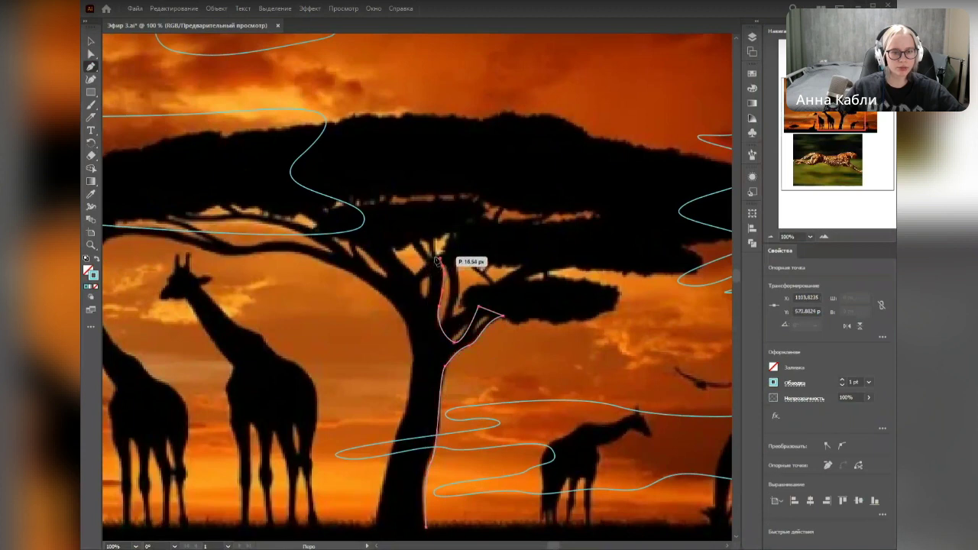
{"action": "left_click", "coordinate": [439, 223]}
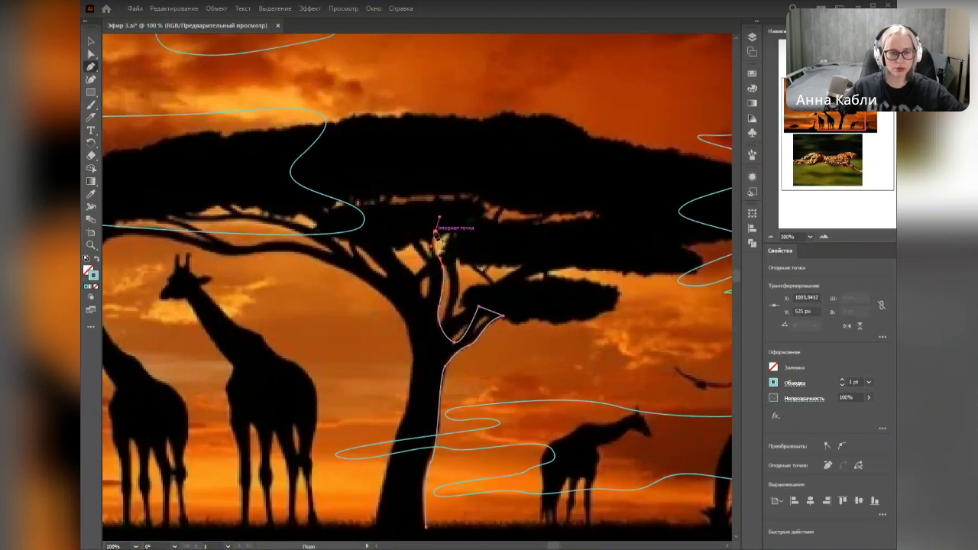
Step: Extend the outline over the left fork's branches and along the upper left branch to its tip under the crown
{"action": "left_click_drag", "start_coordinate": [410, 240], "coordinate": [418, 327]}
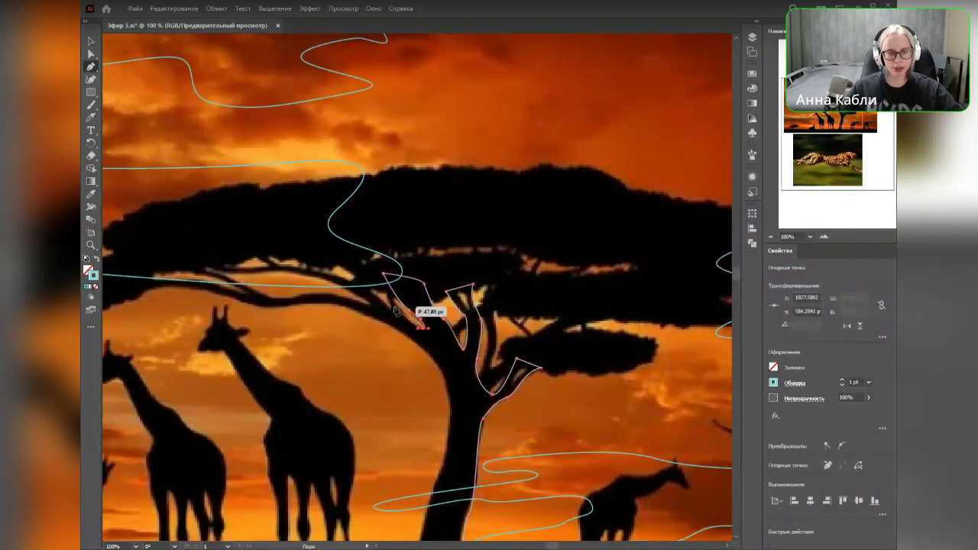
{"action": "left_click_drag", "start_coordinate": [383, 297], "coordinate": [508, 341]}
{"action": "key", "text": "space"}
{"action": "left_click_drag", "start_coordinate": [456, 327], "coordinate": [415, 326]}
{"action": "left_click", "coordinate": [406, 306]}
{"action": "left_click", "coordinate": [342, 318]}
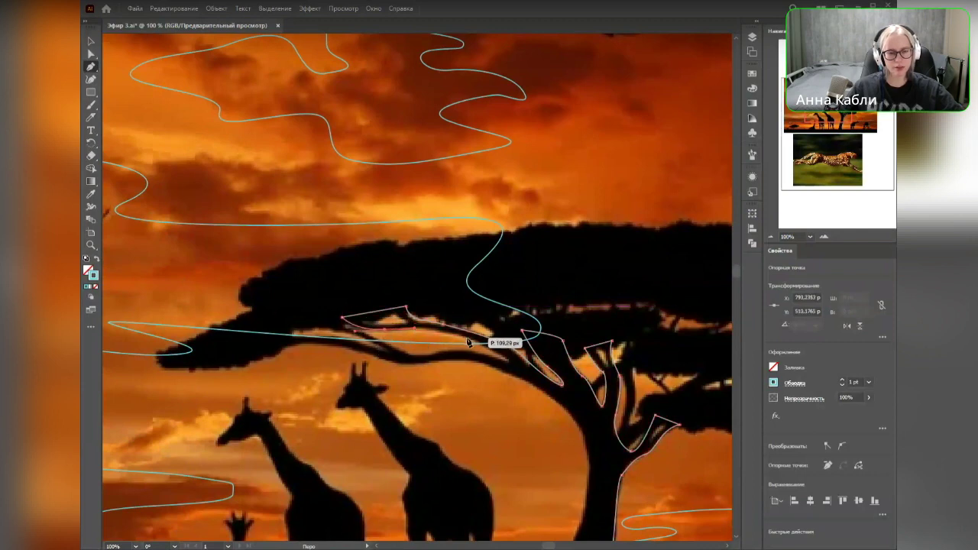
Step: Trace around the sky gap between the upper and long left branches, continuing to the long branch's left end
{"action": "left_click_drag", "start_coordinate": [474, 340], "coordinate": [552, 379]}
{"action": "left_click_drag", "start_coordinate": [504, 357], "coordinate": [416, 329]}
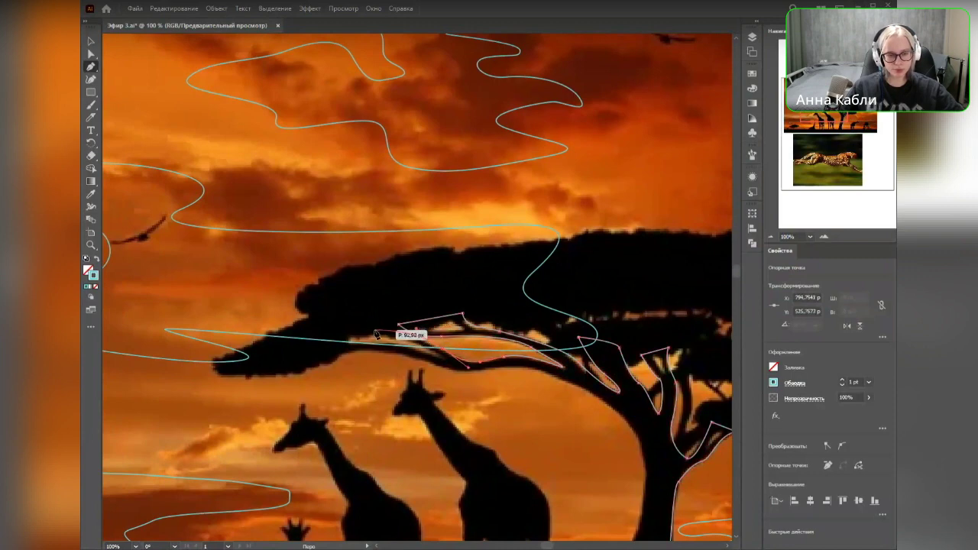
{"action": "left_click", "coordinate": [372, 330]}
{"action": "left_click", "coordinate": [331, 339]}
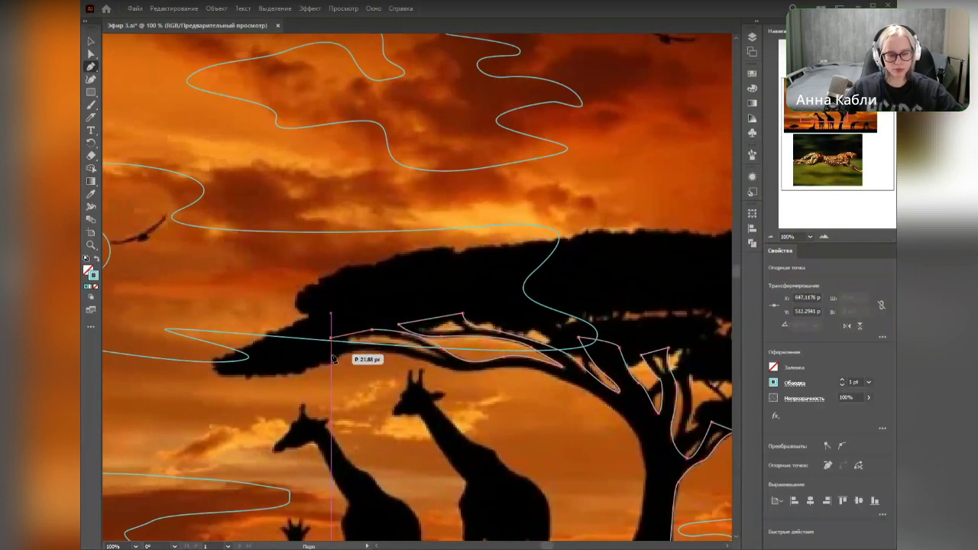
{"action": "left_click", "coordinate": [334, 358]}
Step: Follow the long left branch's underside and the trunk's left edge to the ground, close the tree outline at the base and deselect it
{"action": "left_click_drag", "start_coordinate": [406, 355], "coordinate": [433, 364]}
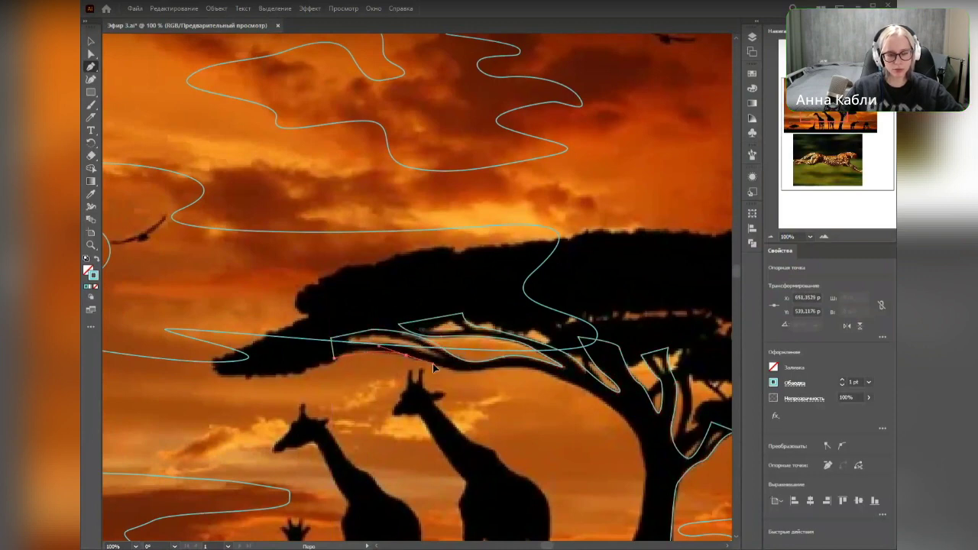
{"action": "left_click_drag", "start_coordinate": [518, 361], "coordinate": [582, 389]}
{"action": "left_click_drag", "start_coordinate": [638, 425], "coordinate": [541, 300]}
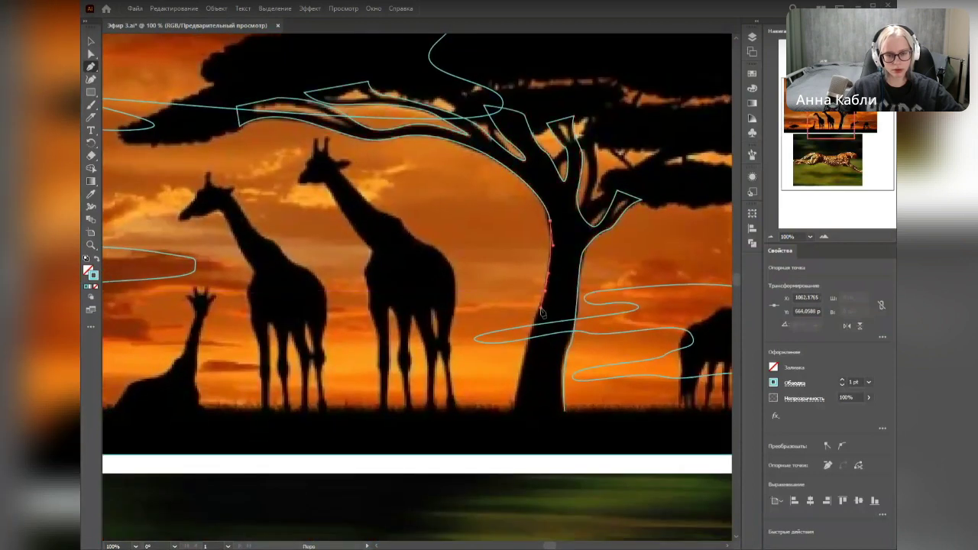
{"action": "mouse_move", "coordinate": [515, 410]}
{"action": "left_mouse_down"}
{"action": "mouse_move", "coordinate": [517, 428]}
{"action": "mouse_move", "coordinate": [522, 417]}
{"action": "left_mouse_up"}
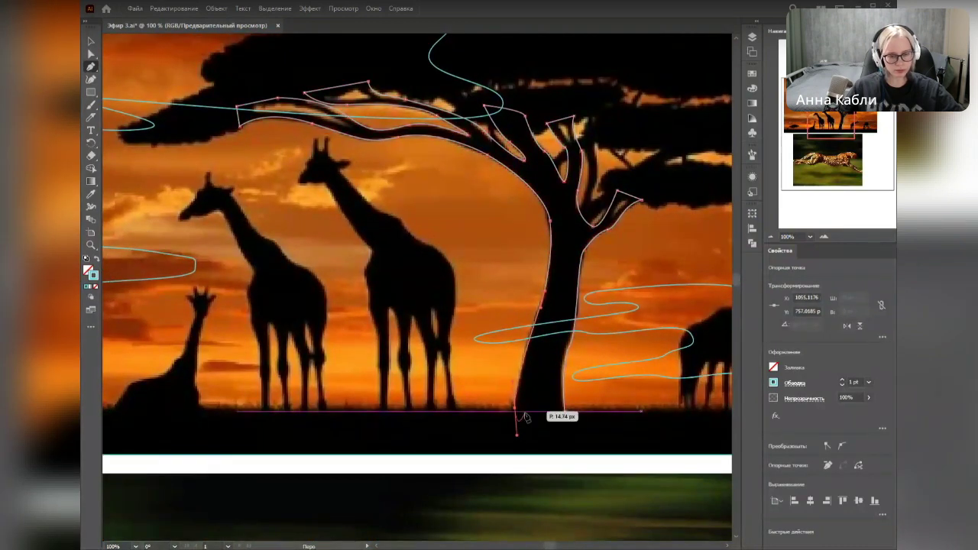
{"action": "left_click", "coordinate": [515, 409]}
{"action": "left_click", "coordinate": [535, 419]}
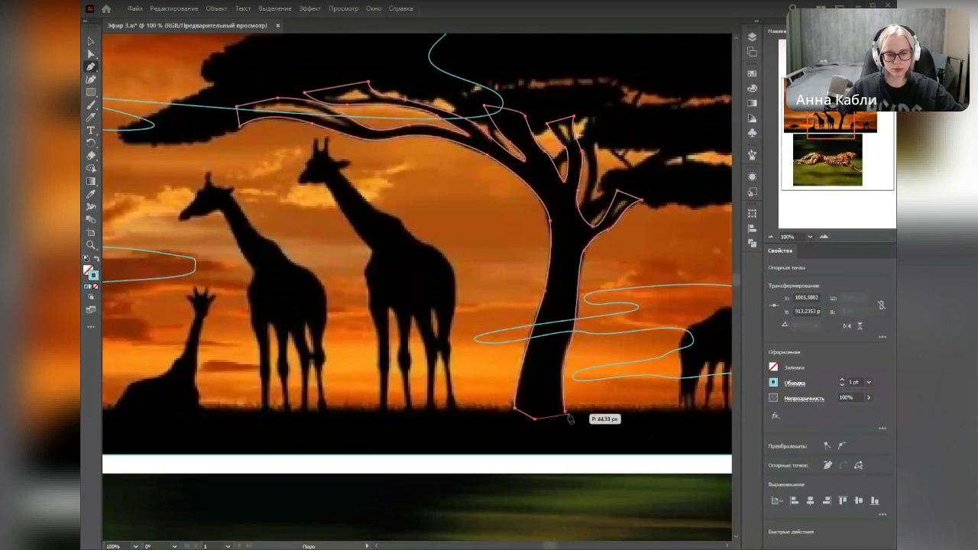
{"action": "left_click", "coordinate": [565, 412]}
{"action": "key", "text": "v"}
{"action": "left_click", "coordinate": [432, 363]}
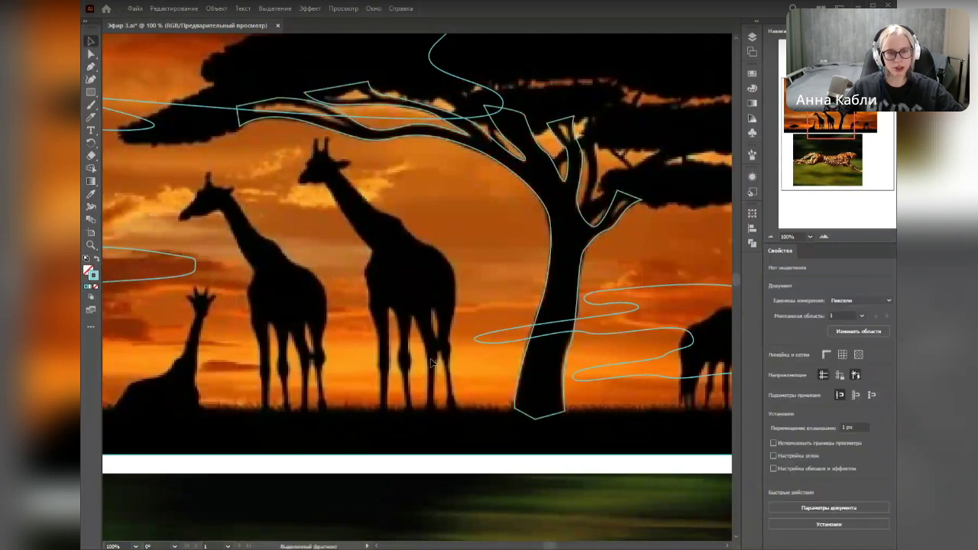
Step: Start a second Pen outline at the trunk fork, following the long right branch out under the crown and back along its upper edge
{"action": "scroll", "coordinate": [432, 364], "scroll_direction": "up", "scroll_amount": 5}
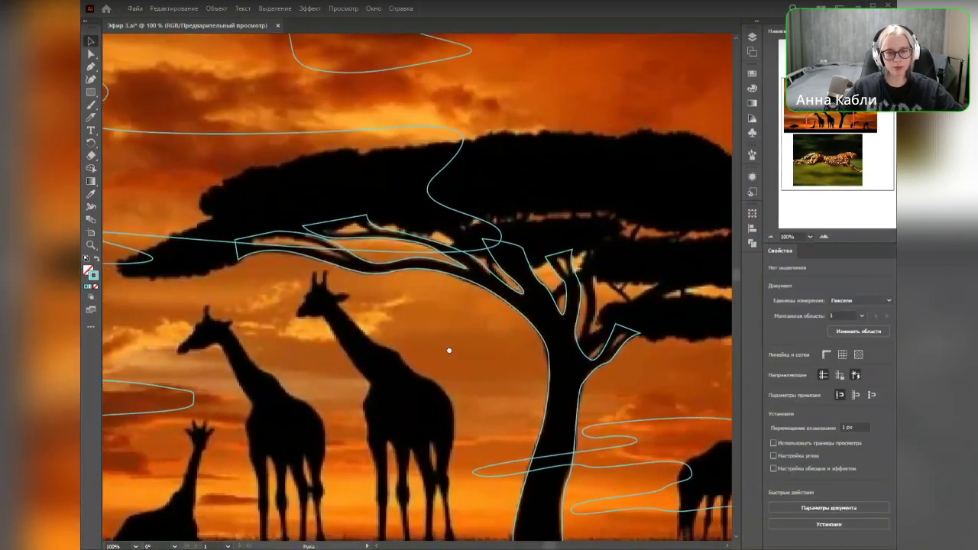
{"action": "left_click_drag", "start_coordinate": [449, 350], "coordinate": [315, 363]}
{"action": "key", "text": "p"}
{"action": "scroll", "coordinate": [442, 378], "scroll_direction": "up", "scroll_amount": 1}
{"action": "left_click_drag", "start_coordinate": [445, 367], "coordinate": [364, 413]}
{"action": "left_click", "coordinate": [386, 427]}
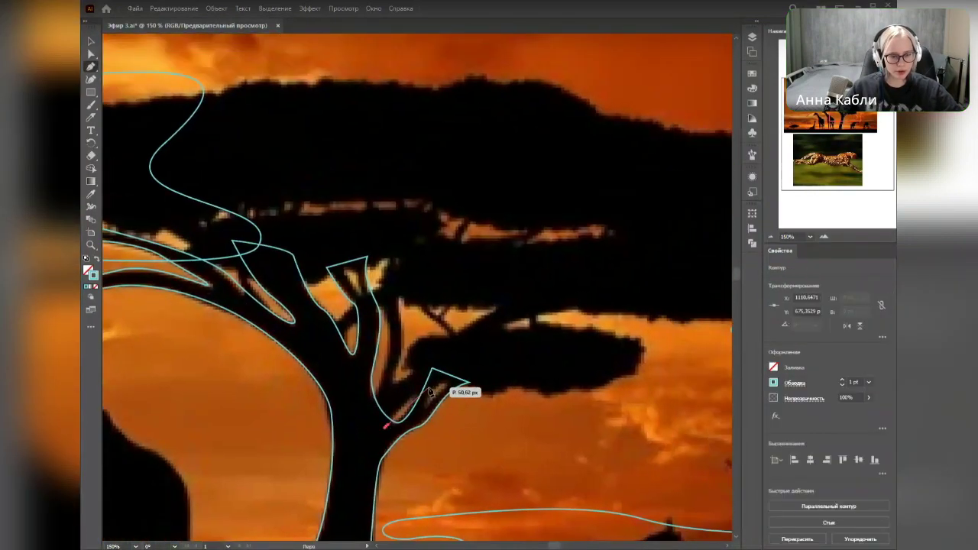
{"action": "left_click", "coordinate": [432, 376]}
{"action": "left_click_drag", "start_coordinate": [587, 307], "coordinate": [704, 290]}
{"action": "left_click", "coordinate": [587, 308]}
{"action": "left_click", "coordinate": [502, 297]}
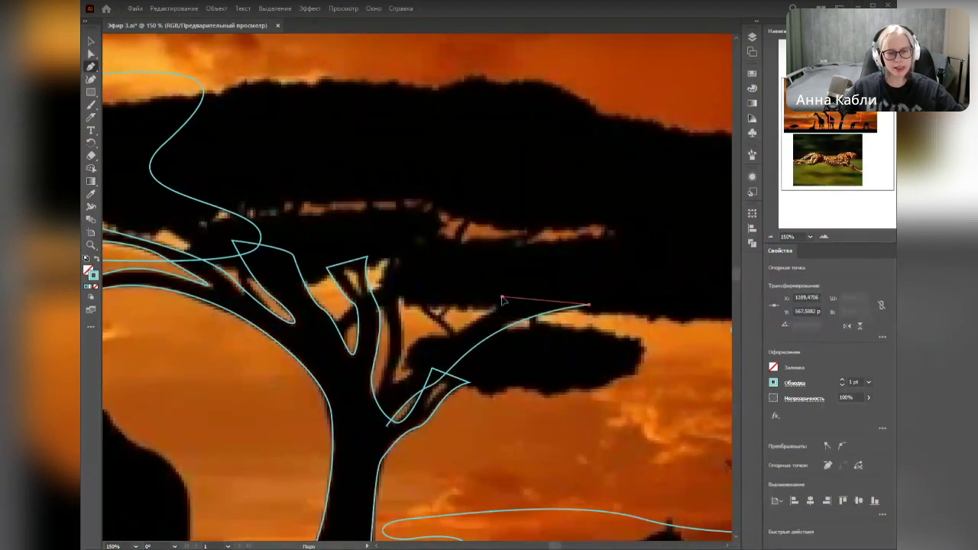
{"action": "left_click", "coordinate": [453, 336]}
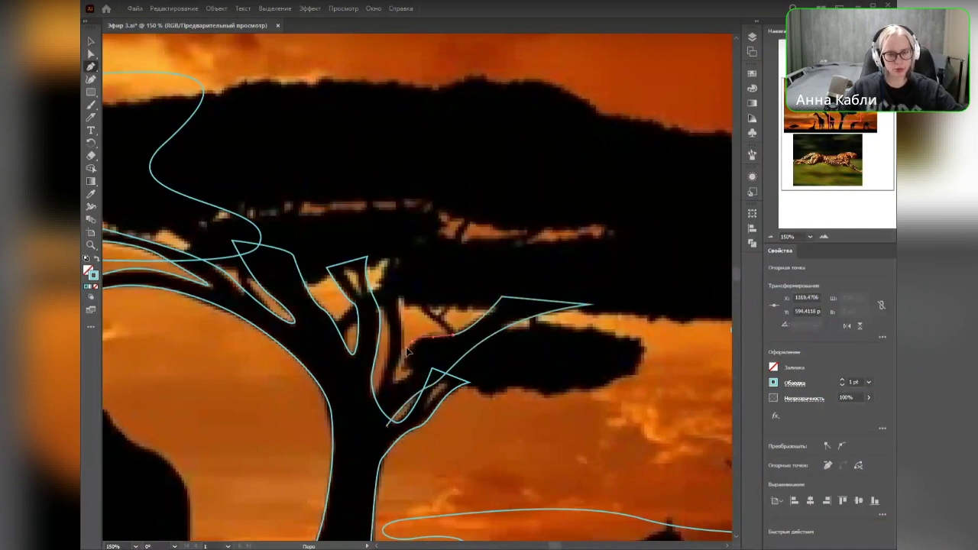
Step: Continue the second outline up and over the thin vertical branches beside the middle branch, and close it at the trunk fork
{"action": "mouse_move", "coordinate": [408, 350]}
{"action": "left_mouse_down"}
{"action": "mouse_move", "coordinate": [413, 371]}
{"action": "mouse_move", "coordinate": [398, 380]}
{"action": "mouse_move", "coordinate": [405, 345]}
{"action": "left_mouse_up"}
{"action": "left_click_drag", "start_coordinate": [397, 299], "coordinate": [389, 362]}
{"action": "left_click", "coordinate": [392, 351]}
{"action": "left_click_drag", "start_coordinate": [399, 388], "coordinate": [439, 337]}
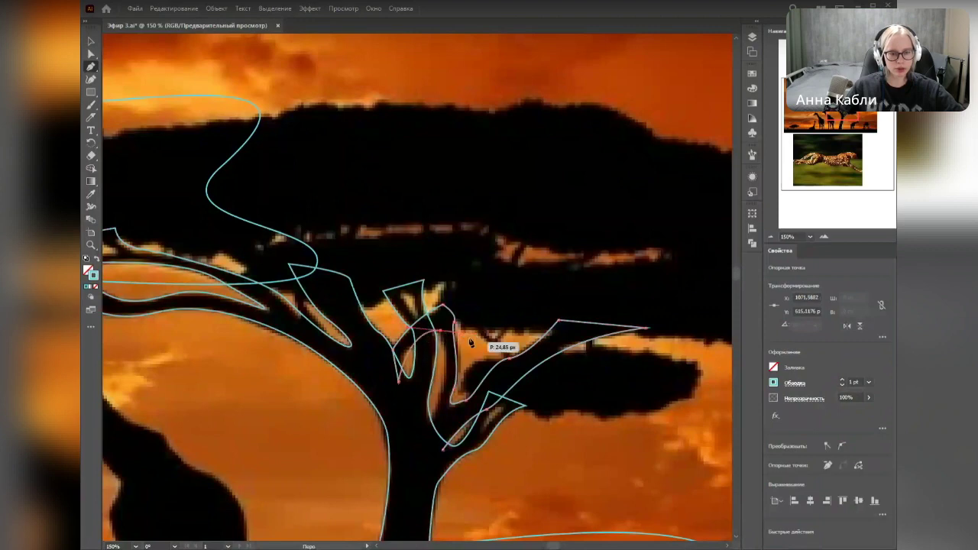
{"action": "left_click_drag", "start_coordinate": [425, 430], "coordinate": [417, 436]}
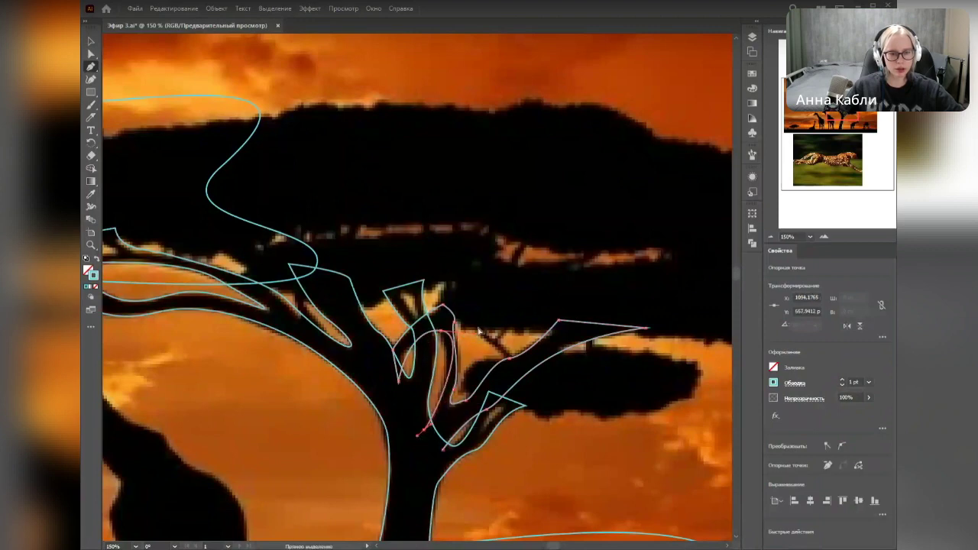
{"action": "left_click_drag", "start_coordinate": [474, 333], "coordinate": [458, 330]}
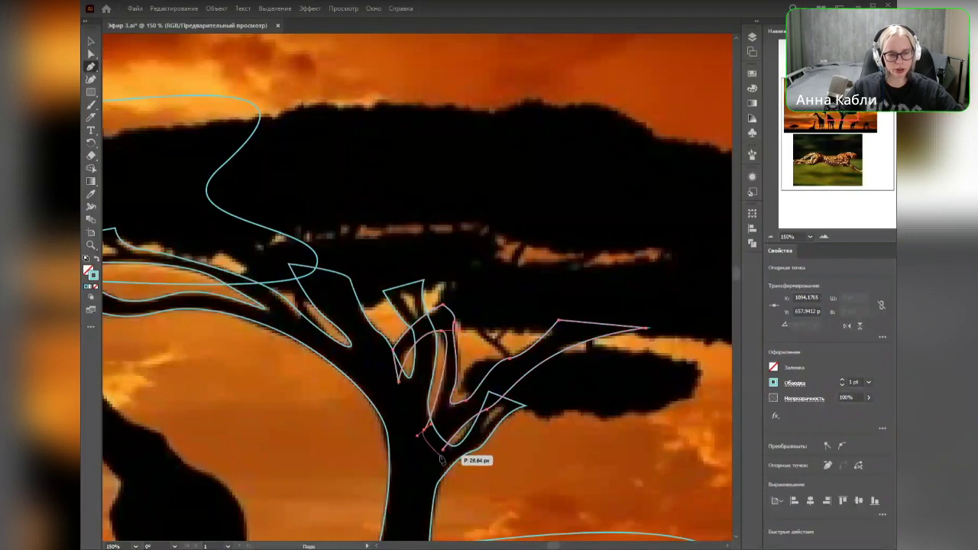
Step: Draw a narrow closed Pen shape for the thin branch beside the slanted gap in the left fork, and deselect it
{"action": "left_click_drag", "start_coordinate": [317, 400], "coordinate": [455, 463]}
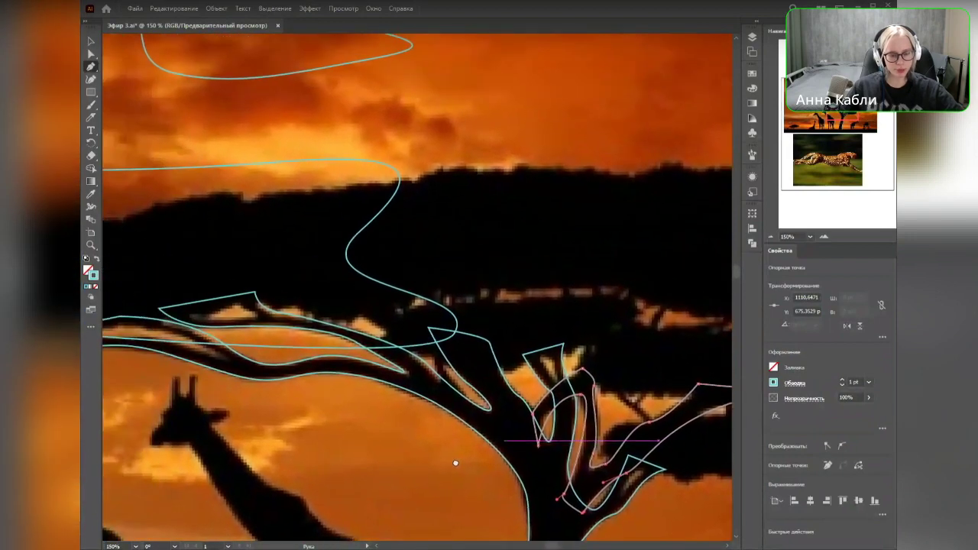
{"action": "left_click", "coordinate": [473, 410]}
{"action": "left_click_drag", "start_coordinate": [446, 358], "coordinate": [454, 342]}
{"action": "left_click", "coordinate": [445, 358]}
{"action": "left_click", "coordinate": [431, 334]}
{"action": "left_click_drag", "start_coordinate": [442, 392], "coordinate": [459, 406]}
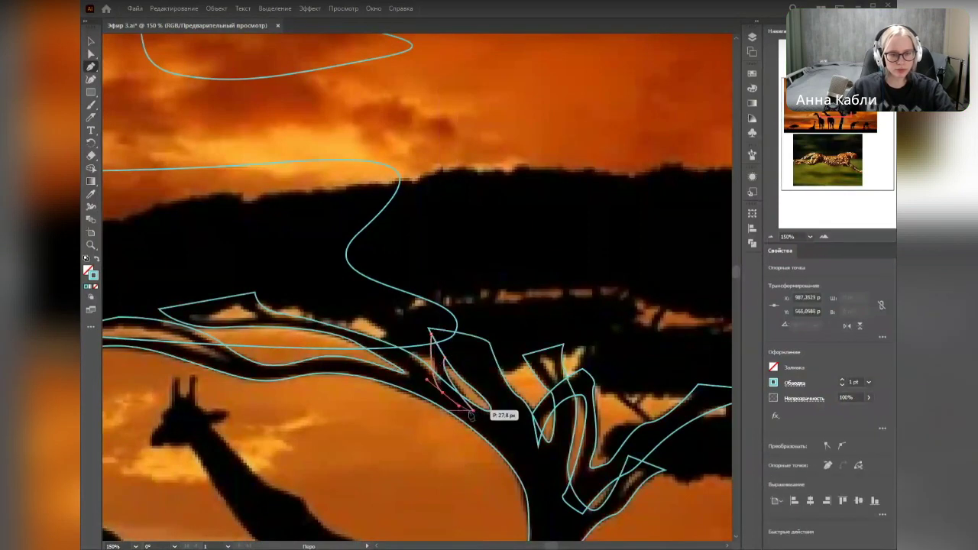
{"action": "left_click", "coordinate": [473, 410]}
{"action": "key", "text": "v"}
{"action": "left_click", "coordinate": [352, 434]}
Step: Outline the small triangular sky gap near the tip of the upper left branch as a closed Pen shape
{"action": "left_click_drag", "start_coordinate": [336, 438], "coordinate": [459, 448]}
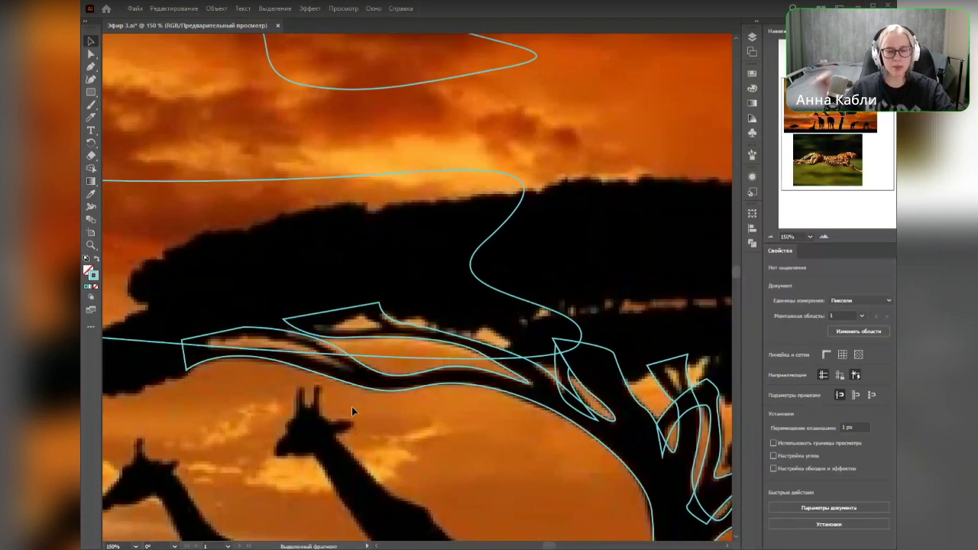
{"action": "key", "text": "p"}
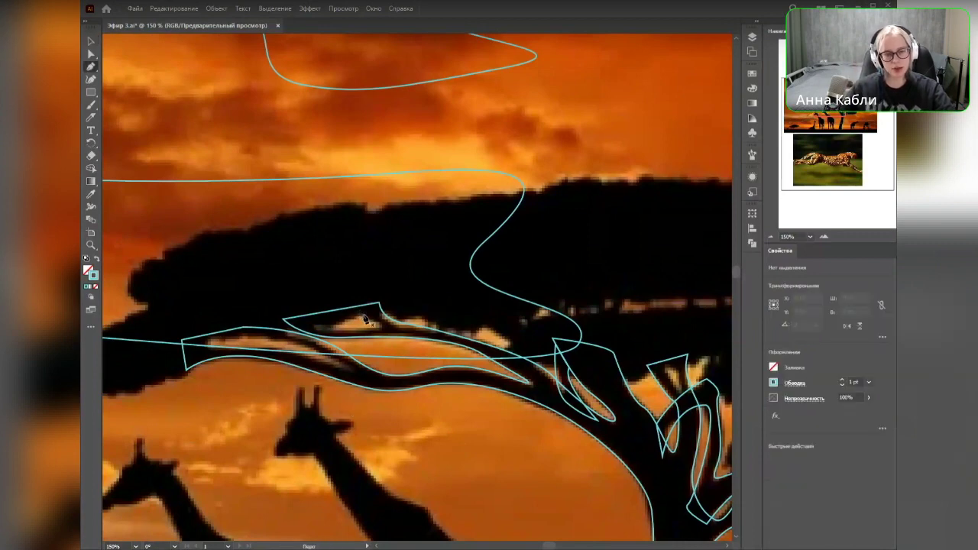
{"action": "left_click", "coordinate": [364, 313]}
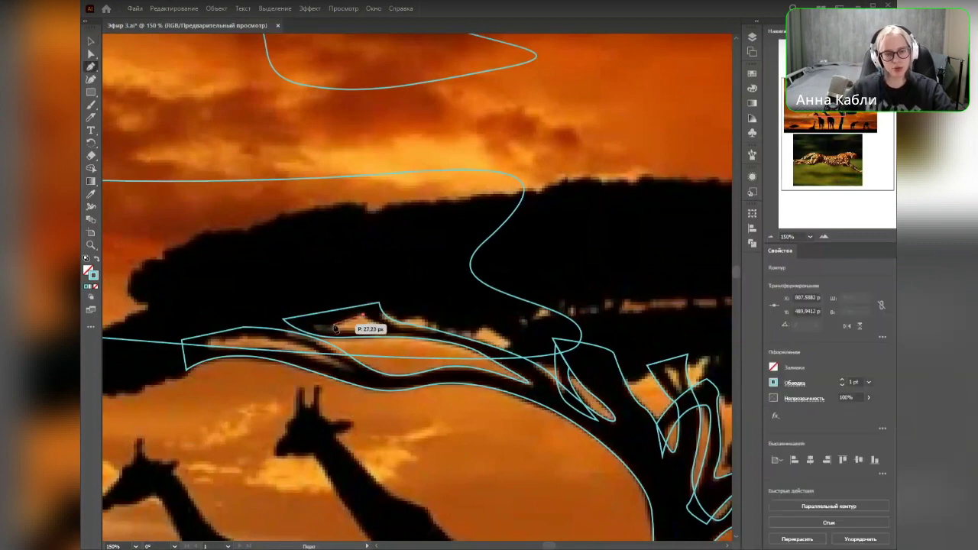
{"action": "left_click_drag", "start_coordinate": [380, 327], "coordinate": [401, 324]}
{"action": "left_click", "coordinate": [380, 327]}
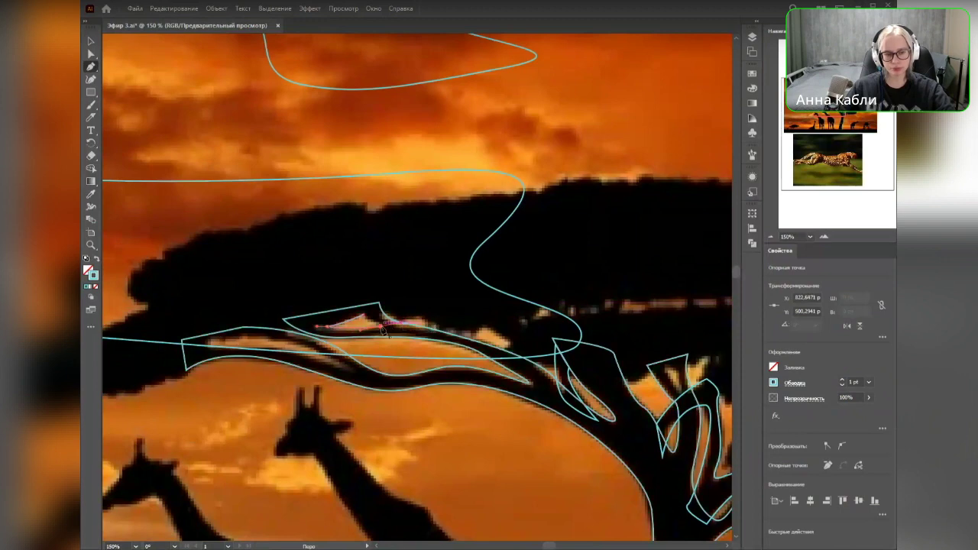
{"action": "left_click", "coordinate": [364, 314]}
{"action": "left_click", "coordinate": [356, 310]}
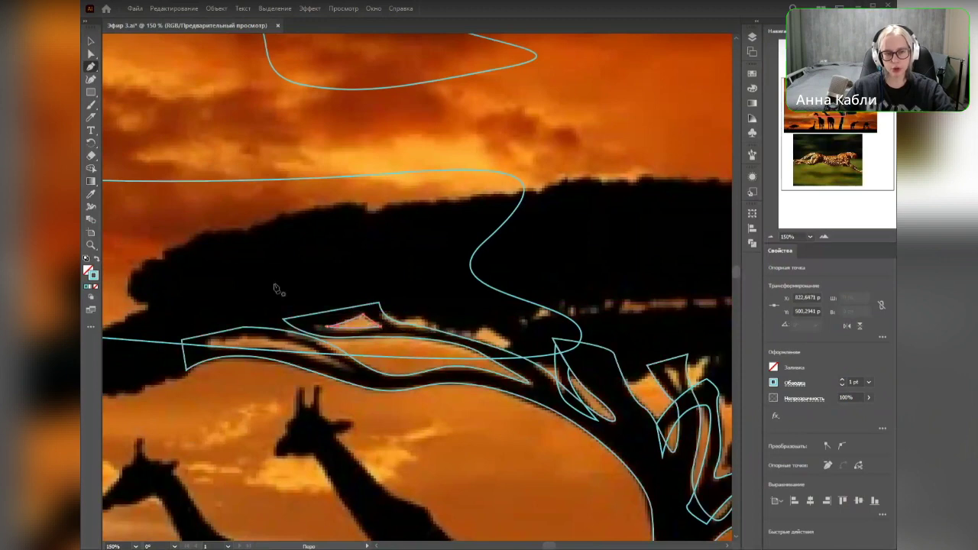
{"action": "key", "text": "v"}
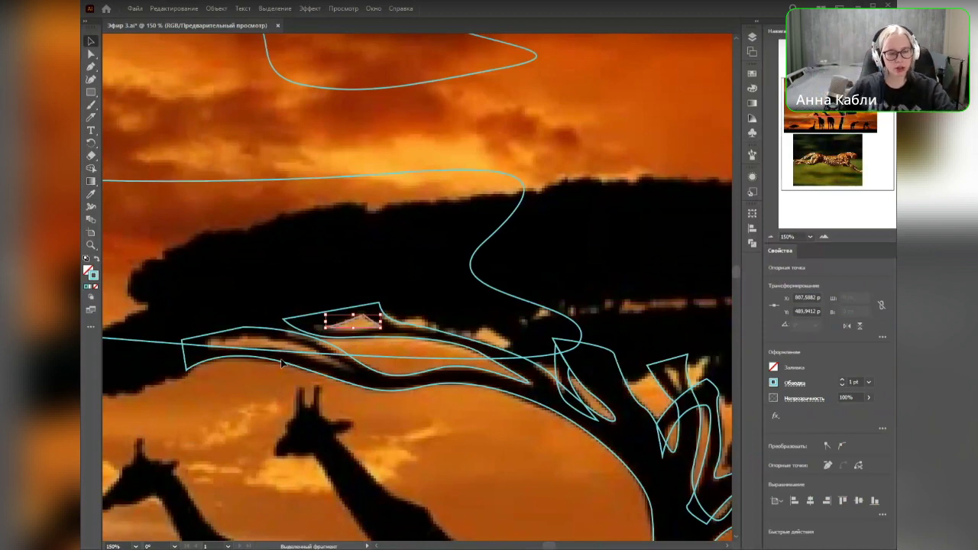
Step: Outline the thin curved sky gap inside the long left branch as a closed Pen shape and deselect it
{"action": "key", "text": "p"}
{"action": "left_click", "coordinate": [340, 366]}
{"action": "left_click_drag", "start_coordinate": [272, 339], "coordinate": [227, 339]}
{"action": "left_click", "coordinate": [213, 341]}
{"action": "left_click", "coordinate": [208, 348]}
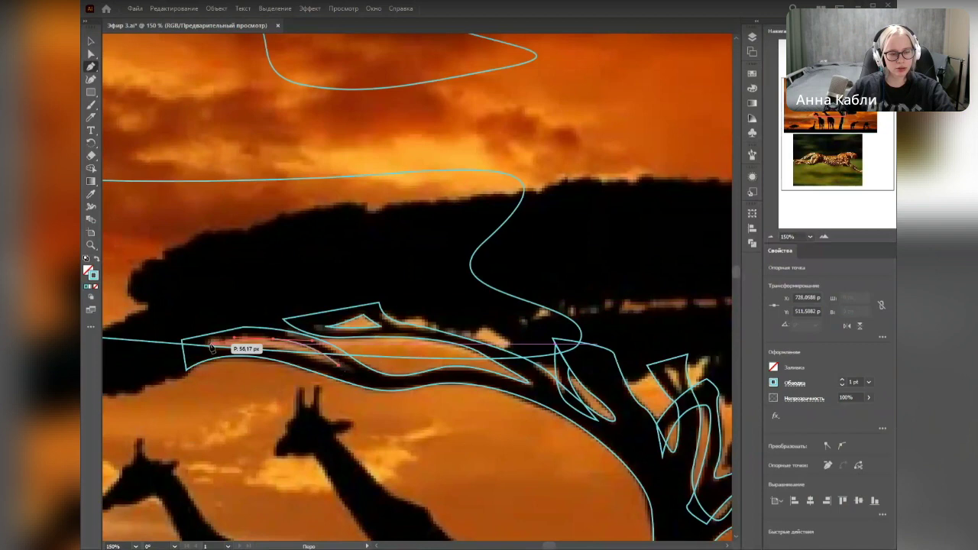
{"action": "left_click_drag", "start_coordinate": [300, 357], "coordinate": [325, 364]}
{"action": "left_click", "coordinate": [339, 365]}
{"action": "left_click", "coordinate": [401, 440], "text": "ctrl"}
Step: Outline the small sky gap at the top of the middle branch as a closed Pen shape and deselect it
{"action": "left_click_drag", "start_coordinate": [466, 436], "coordinate": [236, 428]}
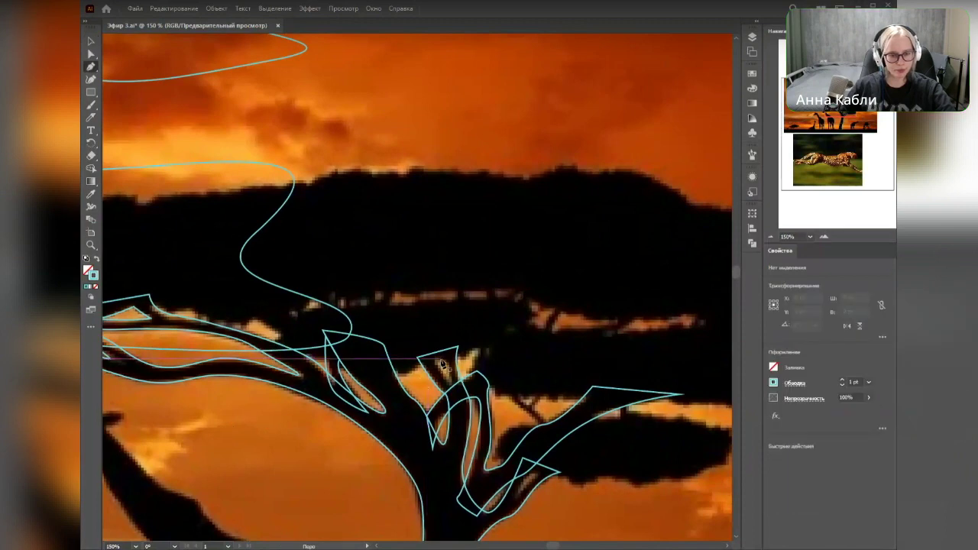
{"action": "left_click", "coordinate": [437, 358]}
{"action": "left_click_drag", "start_coordinate": [450, 379], "coordinate": [451, 389]}
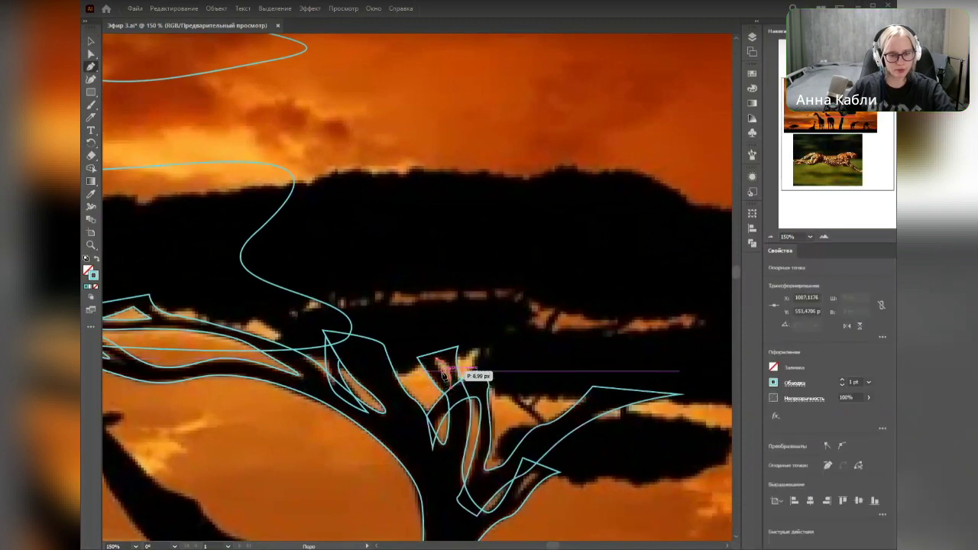
{"action": "left_click_drag", "start_coordinate": [445, 363], "coordinate": [448, 363]}
{"action": "key", "text": "v"}
{"action": "left_click", "coordinate": [585, 341]}
{"action": "left_click_drag", "start_coordinate": [565, 351], "coordinate": [550, 337]}
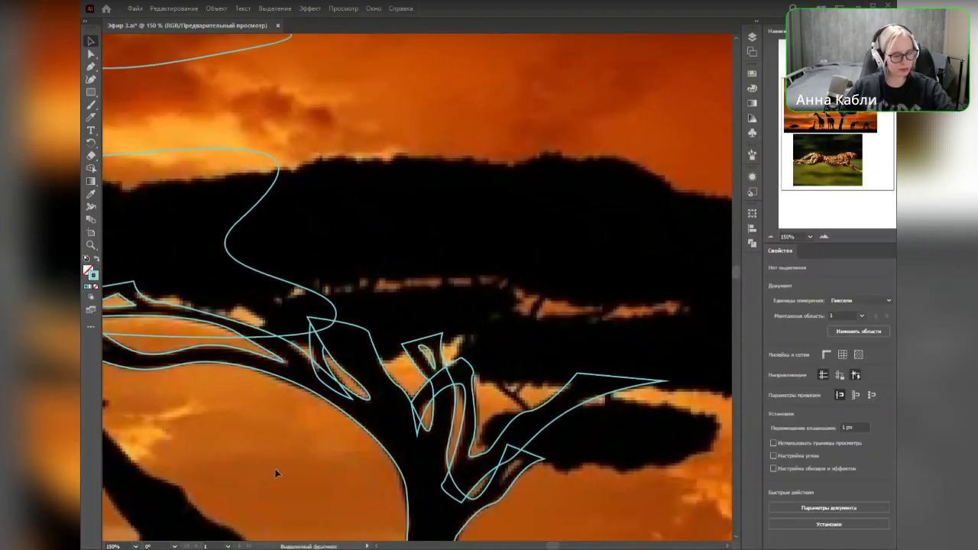
{"action": "left_click_drag", "start_coordinate": [303, 463], "coordinate": [281, 454]}
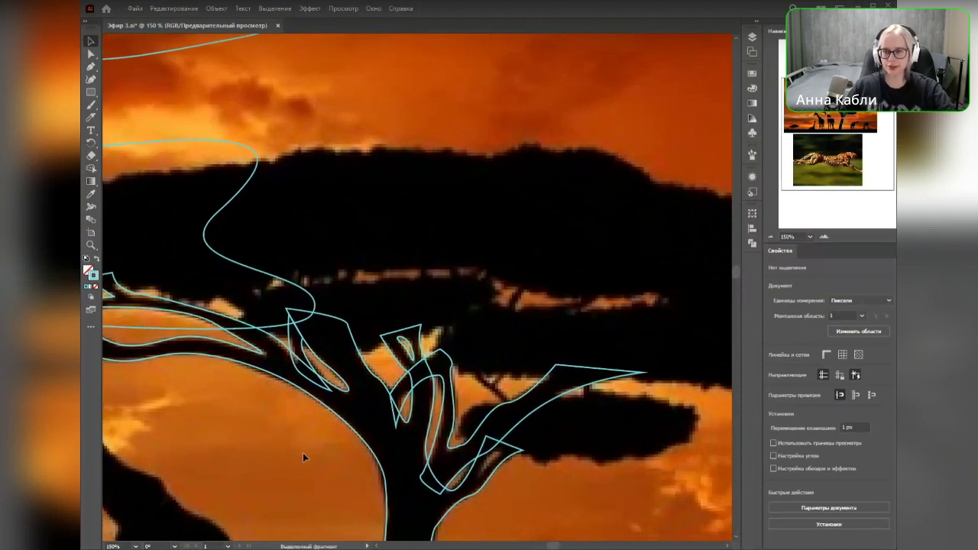
{"action": "left_click_drag", "start_coordinate": [316, 459], "coordinate": [261, 421]}
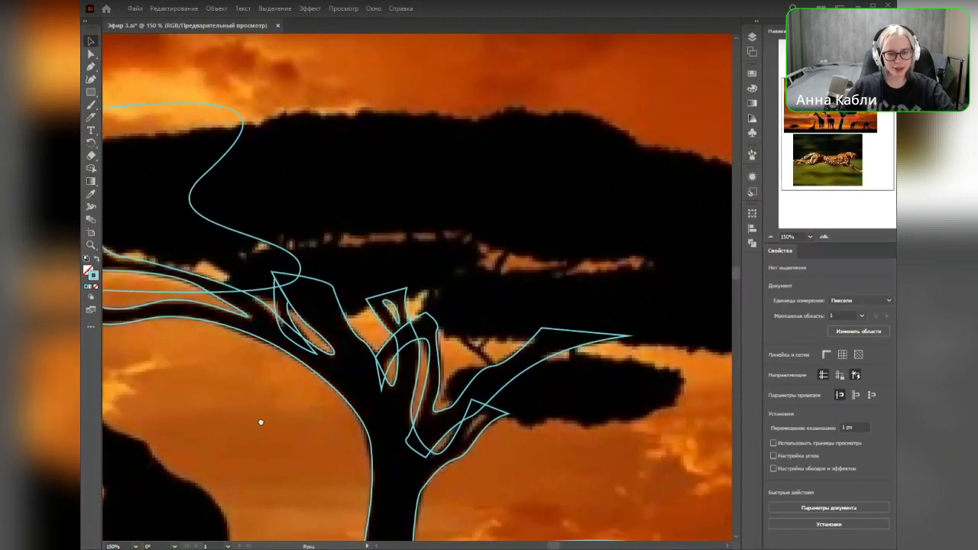
Step: Save the document with the traced trunk, branches and gaps
{"action": "left_click_drag", "start_coordinate": [334, 441], "coordinate": [289, 435]}
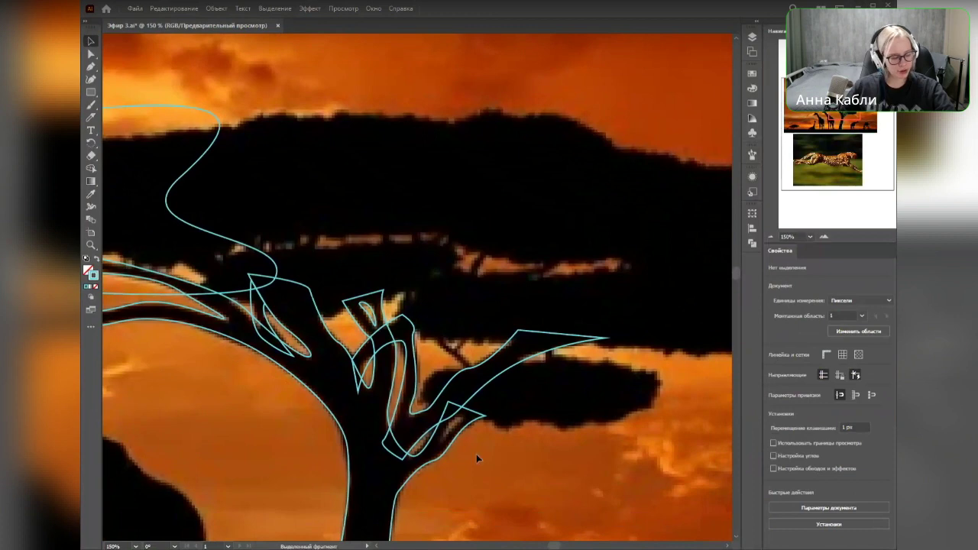
{"action": "left_click_drag", "start_coordinate": [476, 456], "coordinate": [402, 439]}
{"action": "left_click_drag", "start_coordinate": [364, 346], "coordinate": [458, 381]}
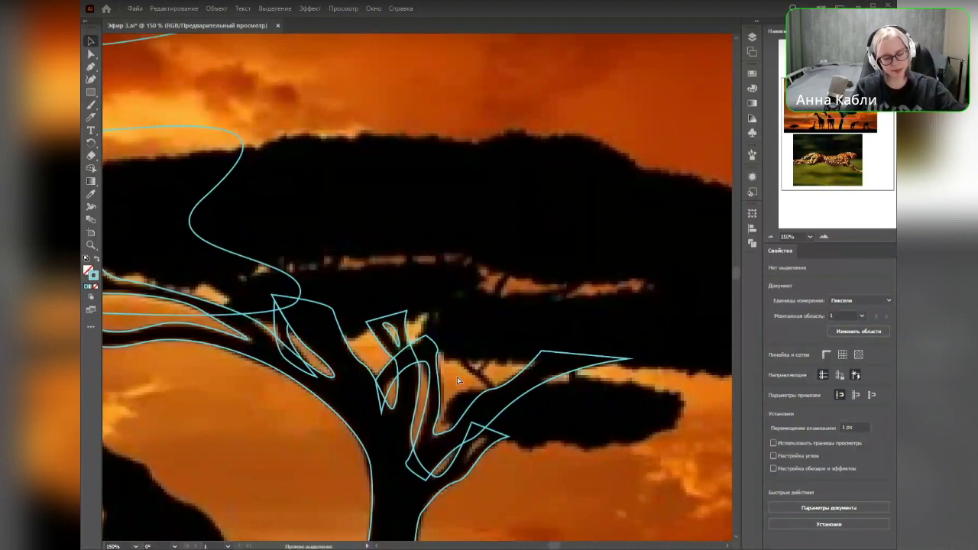
{"action": "key", "text": "ctrl+s"}
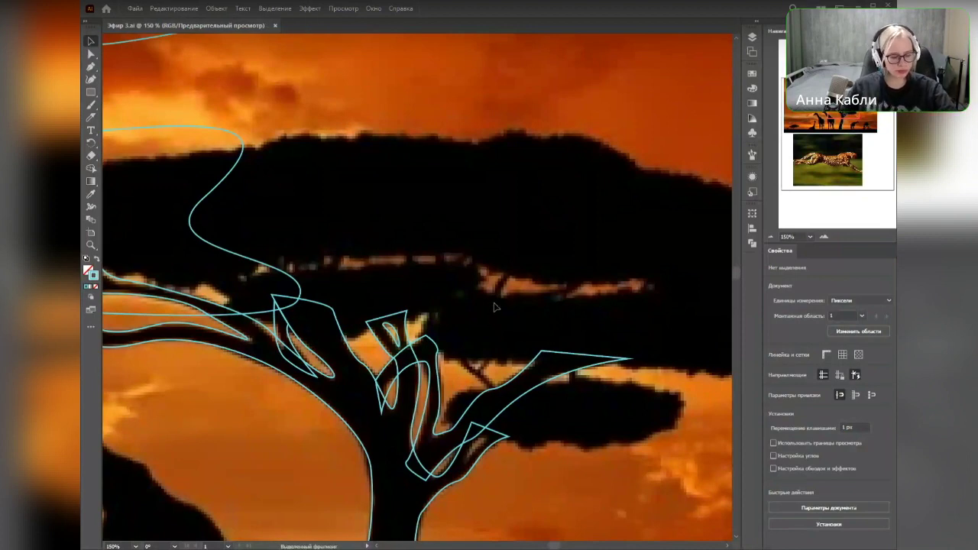
Step: Trace the small oval foliage clump beneath the canopy's right side as a closed Pen shape with a wavy underside
{"action": "key", "text": "p"}
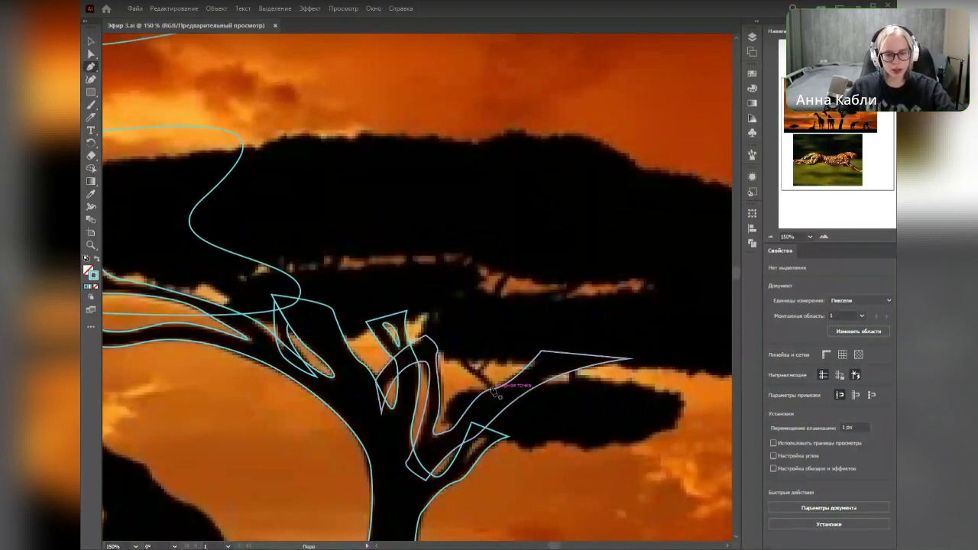
{"action": "left_click", "coordinate": [447, 407]}
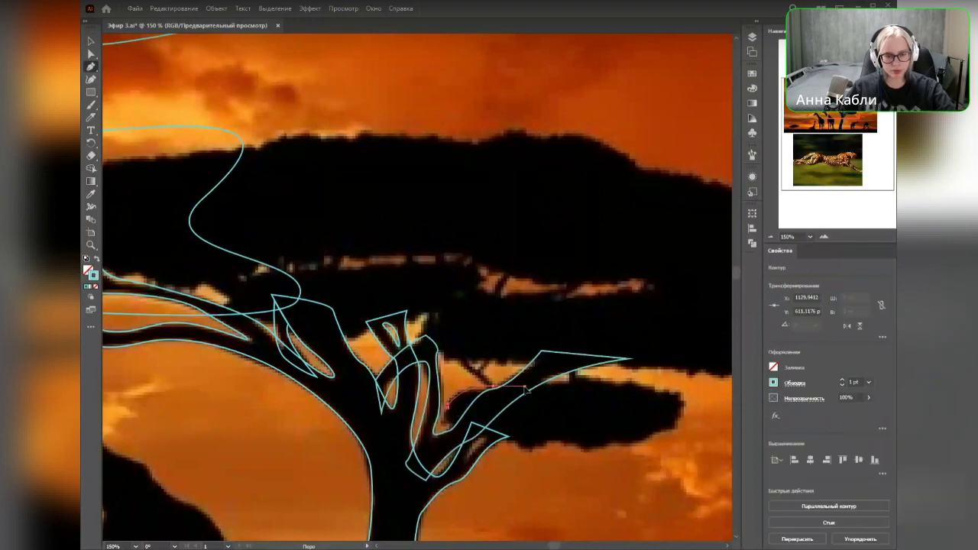
{"action": "left_click", "coordinate": [569, 377]}
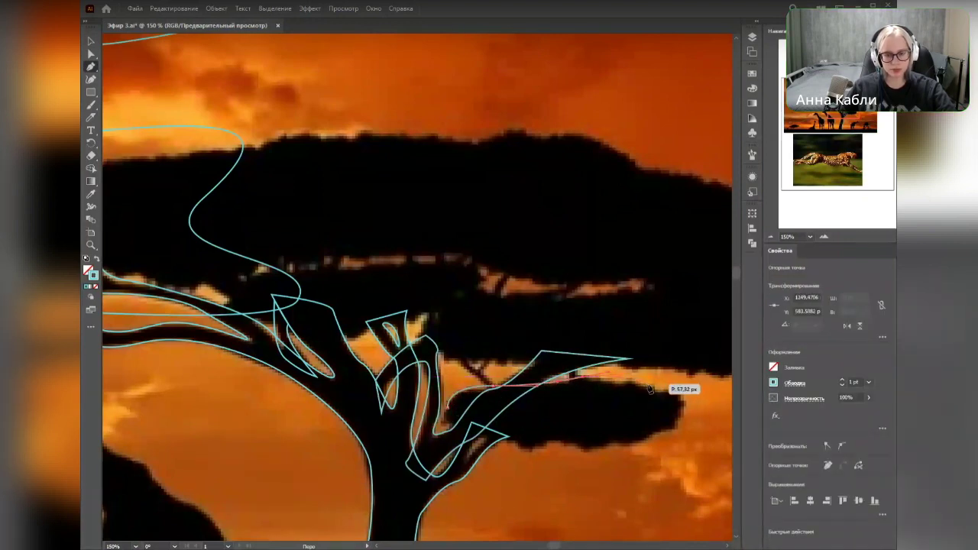
{"action": "left_click_drag", "start_coordinate": [684, 399], "coordinate": [678, 424]}
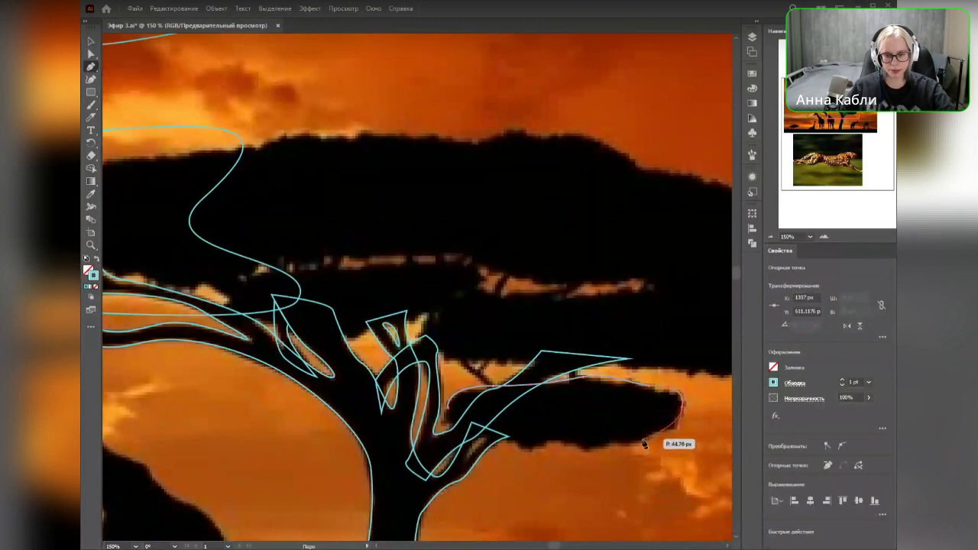
{"action": "left_click_drag", "start_coordinate": [607, 439], "coordinate": [447, 416]}
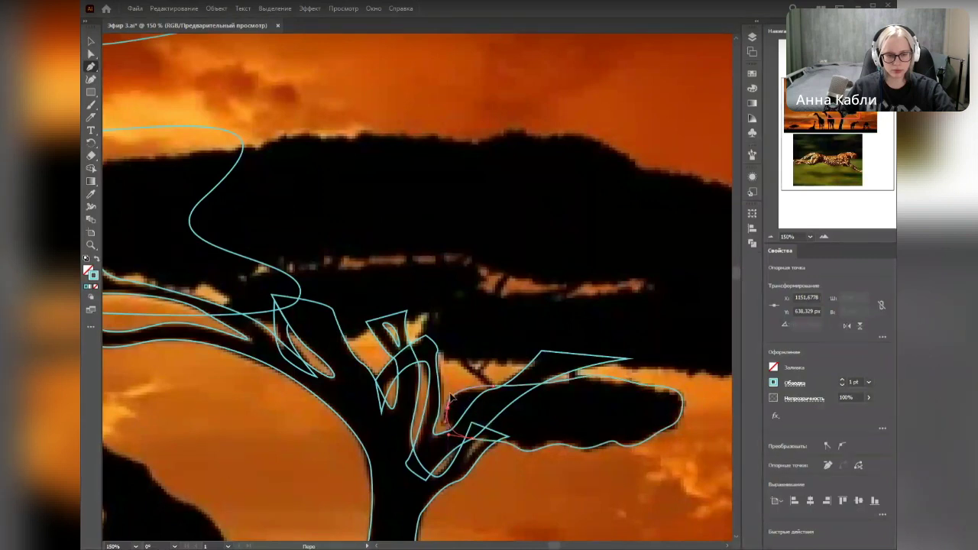
Step: Start the large canopy outline with the Pen tool beside the middle branch, following its underside to the notch near the right end
{"action": "left_click_drag", "start_coordinate": [491, 327], "coordinate": [375, 349]}
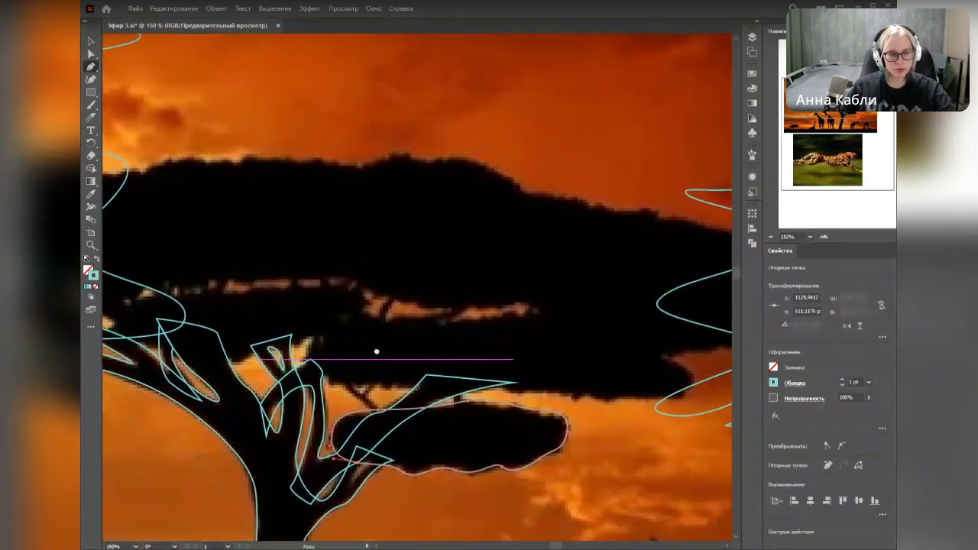
{"action": "left_click_drag", "start_coordinate": [323, 327], "coordinate": [320, 331]}
{"action": "left_click_drag", "start_coordinate": [303, 370], "coordinate": [385, 388]}
{"action": "left_click_drag", "start_coordinate": [447, 385], "coordinate": [526, 394]}
{"action": "left_click_drag", "start_coordinate": [375, 392], "coordinate": [588, 373]}
{"action": "left_click_drag", "start_coordinate": [561, 361], "coordinate": [460, 364]}
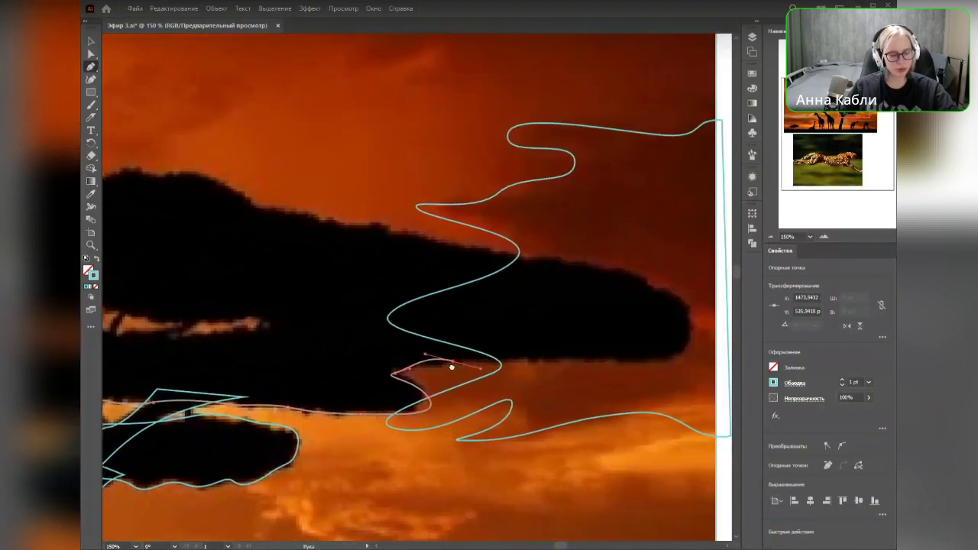
Step: Continue the canopy outline around its rounded right tip and back along the sloping upper right edge
{"action": "left_click_drag", "start_coordinate": [564, 360], "coordinate": [597, 366]}
{"action": "left_click_drag", "start_coordinate": [687, 346], "coordinate": [653, 293]}
{"action": "left_click_drag", "start_coordinate": [613, 268], "coordinate": [587, 266]}
{"action": "left_click_drag", "start_coordinate": [559, 292], "coordinate": [650, 358]}
{"action": "left_click_drag", "start_coordinate": [622, 324], "coordinate": [608, 333]}
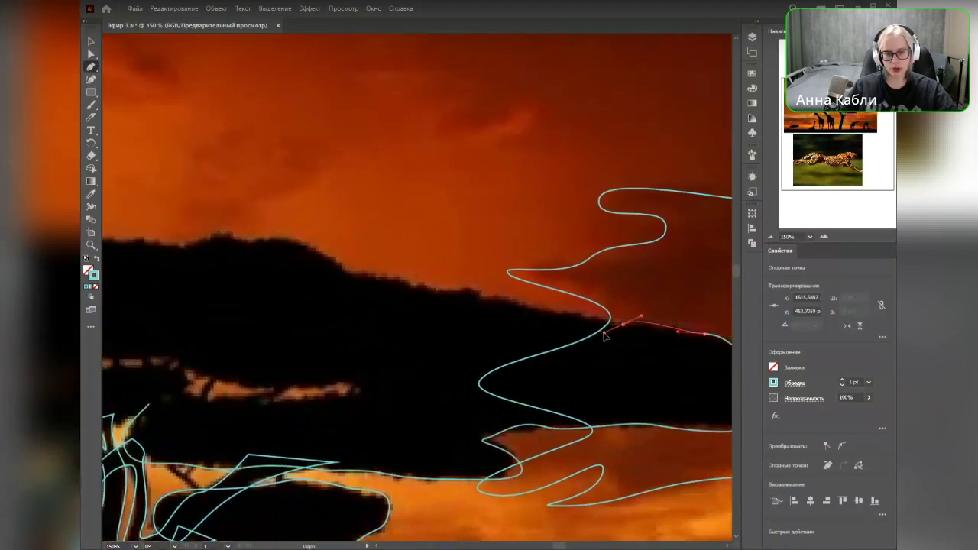
{"action": "left_click_drag", "start_coordinate": [537, 311], "coordinate": [526, 306]}
{"action": "left_click_drag", "start_coordinate": [465, 291], "coordinate": [511, 352]}
Step: Continue the canopy outline leftward along the bumpy top edge, adding curved anchors at each bulge and dip
{"action": "left_click_drag", "start_coordinate": [469, 311], "coordinate": [510, 355]}
{"action": "left_click_drag", "start_coordinate": [450, 332], "coordinate": [345, 348]}
{"action": "left_click_drag", "start_coordinate": [400, 366], "coordinate": [641, 361]}
{"action": "left_click_drag", "start_coordinate": [513, 351], "coordinate": [494, 359]}
{"action": "left_click_drag", "start_coordinate": [426, 361], "coordinate": [388, 352]}
{"action": "left_click_drag", "start_coordinate": [333, 364], "coordinate": [519, 340]}
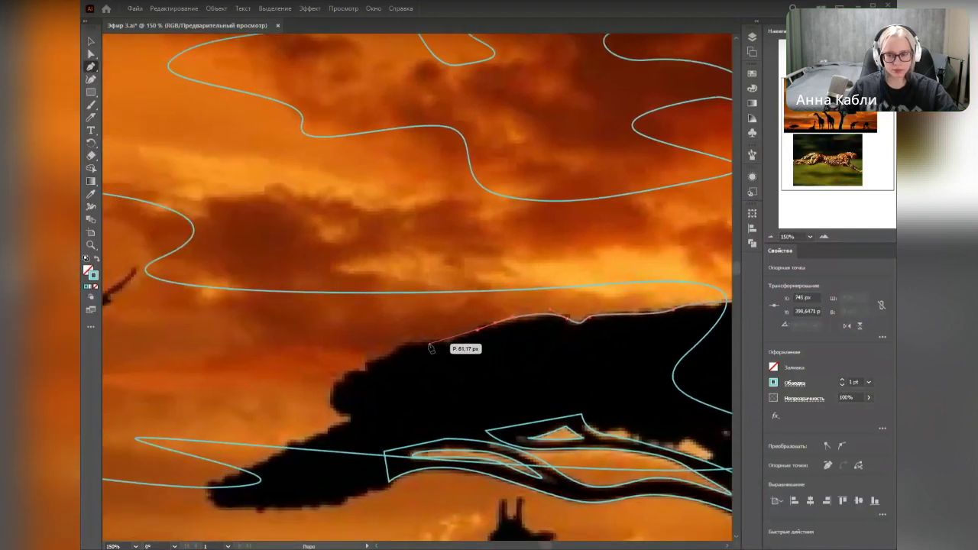
Step: Trace the canopy's rounded left end and the pointed lower left lobe, returning to the long left branch
{"action": "left_click_drag", "start_coordinate": [428, 349], "coordinate": [343, 357]}
{"action": "left_click_drag", "start_coordinate": [291, 376], "coordinate": [314, 405]}
{"action": "left_click_drag", "start_coordinate": [394, 400], "coordinate": [478, 380]}
{"action": "left_click_drag", "start_coordinate": [514, 376], "coordinate": [399, 376]}
Step: Continue the canopy outline along its underside above the left branch, passing over the small triangular sky gap
{"action": "left_click_drag", "start_coordinate": [460, 370], "coordinate": [461, 372]}
{"action": "left_click", "coordinate": [462, 370]}
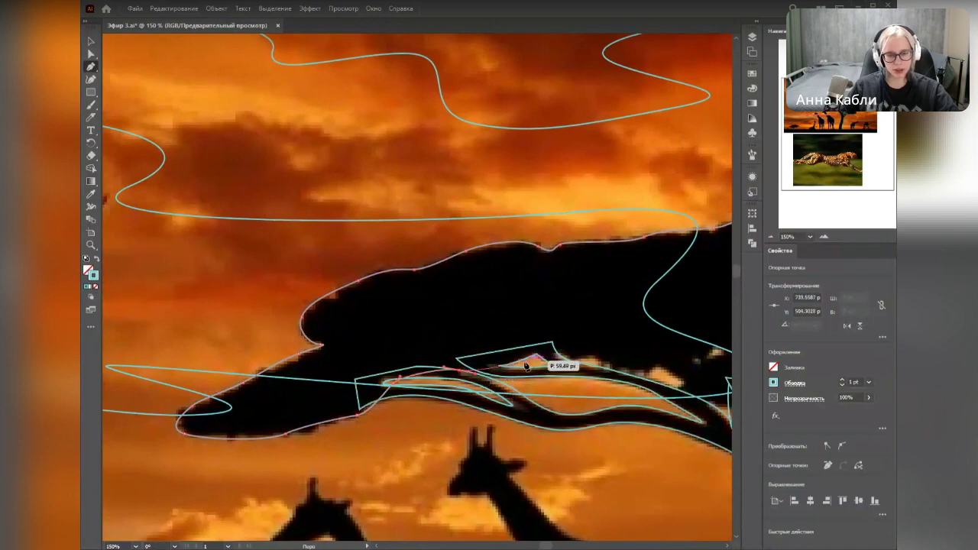
{"action": "left_click", "coordinate": [537, 354]}
{"action": "left_click_drag", "start_coordinate": [571, 353], "coordinate": [581, 358]}
{"action": "left_click_drag", "start_coordinate": [581, 358], "coordinate": [437, 340]}
{"action": "scroll", "coordinate": [377, 346], "scroll_direction": "up", "scroll_amount": 3}
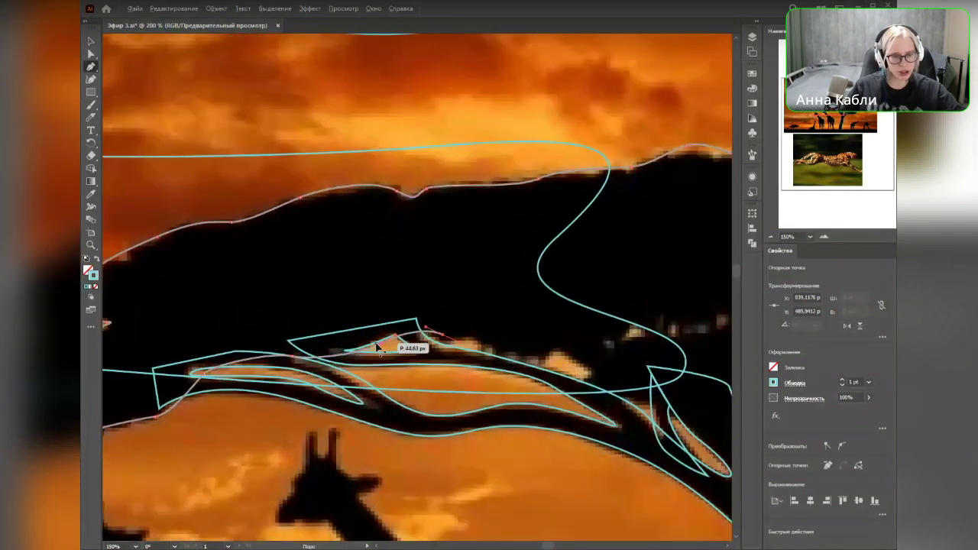
{"action": "scroll", "coordinate": [463, 347], "scroll_direction": "down", "scroll_amount": 3}
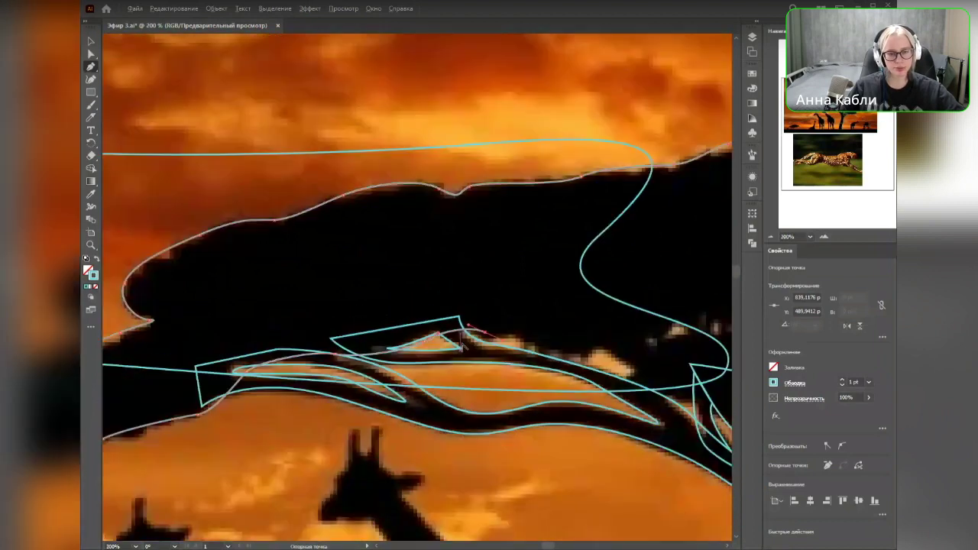
Step: Extend the canopy's underside outline past the bright gaps above the long left branch toward the middle branch
{"action": "left_click_drag", "start_coordinate": [492, 360], "coordinate": [425, 332]}
{"action": "key", "text": "space"}
{"action": "left_click_drag", "start_coordinate": [418, 367], "coordinate": [419, 369]}
{"action": "left_click_drag", "start_coordinate": [465, 380], "coordinate": [657, 372]}
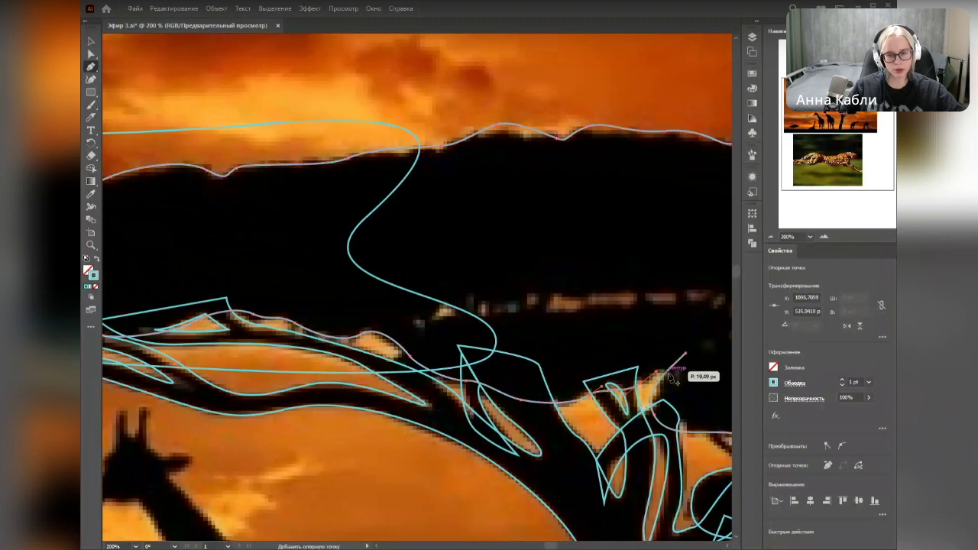
{"action": "left_click_drag", "start_coordinate": [674, 388], "coordinate": [475, 382]}
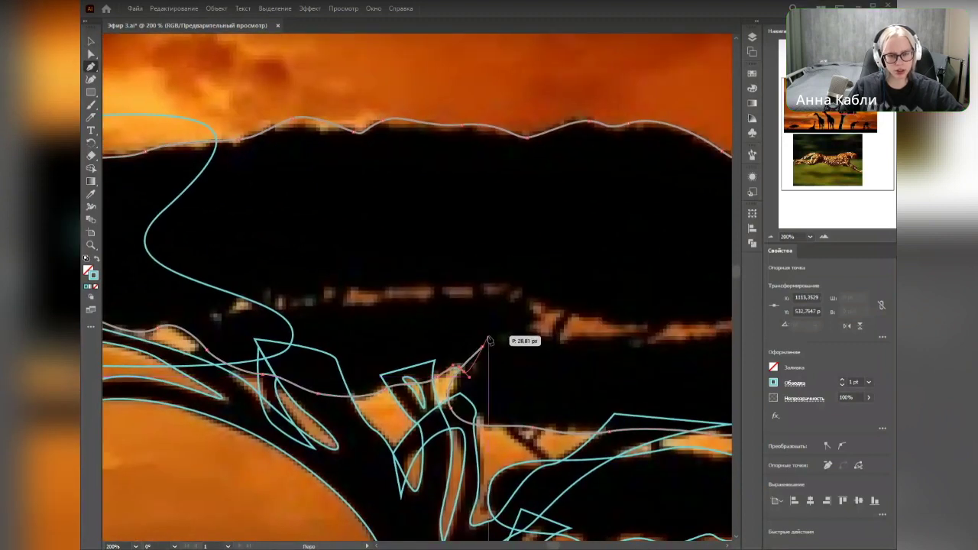
Step: Undo the last anchor, then curve the canopy outline around the sky gap's upper tip, close it and deselect it
{"action": "key", "text": "ctrl+z"}
{"action": "left_click_drag", "start_coordinate": [483, 348], "coordinate": [466, 365]}
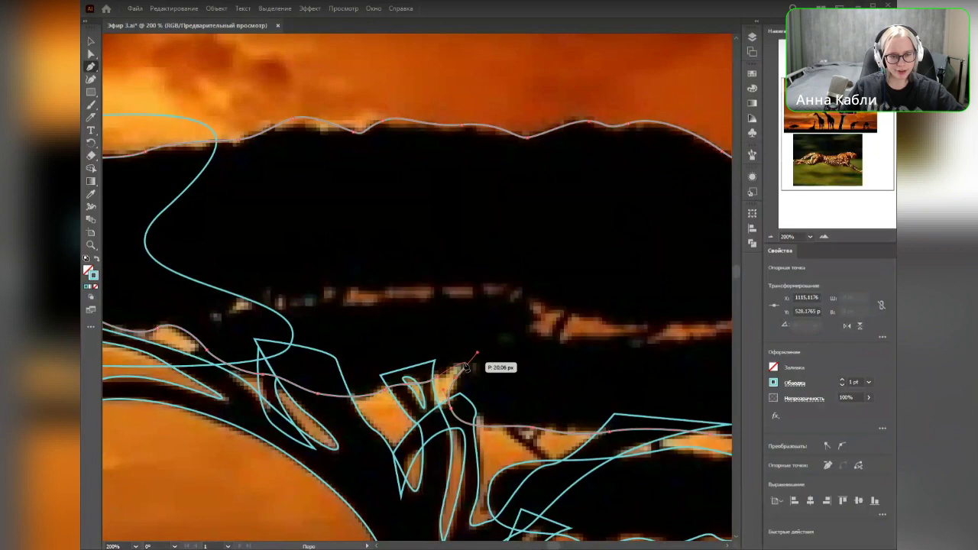
{"action": "left_click", "coordinate": [470, 366]}
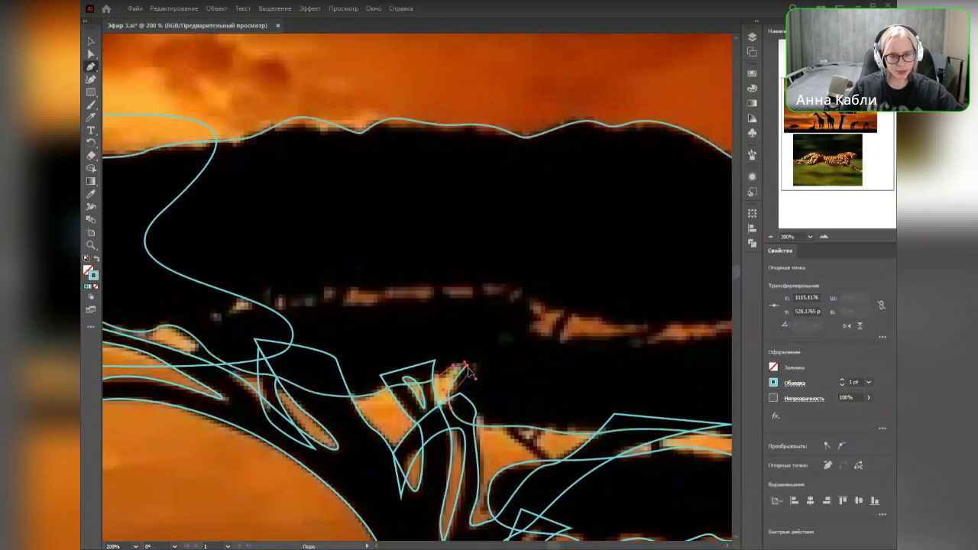
{"action": "key", "text": "v"}
{"action": "left_click", "coordinate": [249, 496]}
{"action": "left_click_drag", "start_coordinate": [223, 482], "coordinate": [171, 489]}
Step: Outline the long narrow sky gap running through the middle of the canopy as a closed Pen shape and deselect it
{"action": "scroll", "coordinate": [171, 489], "scroll_direction": "down", "scroll_amount": 1}
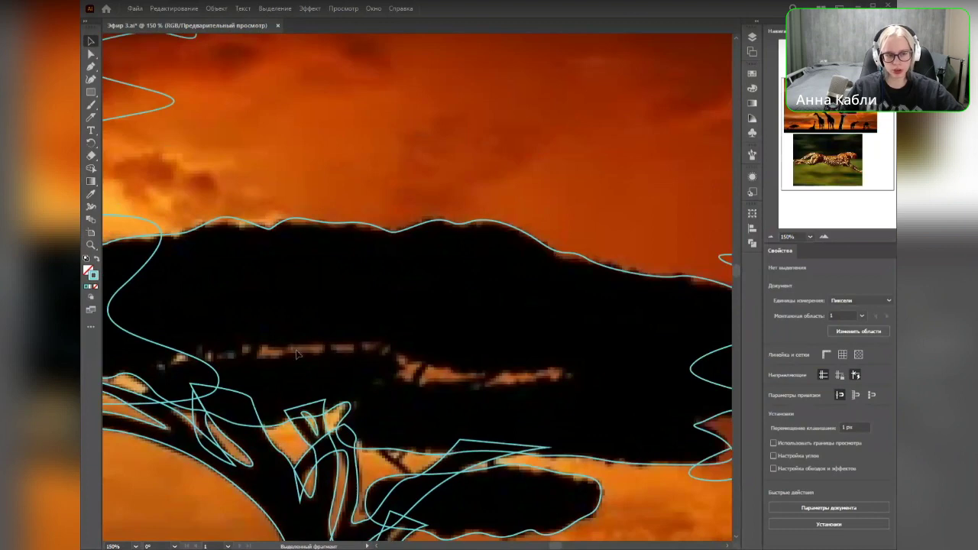
{"action": "scroll", "coordinate": [347, 411], "scroll_direction": "up", "scroll_amount": 2}
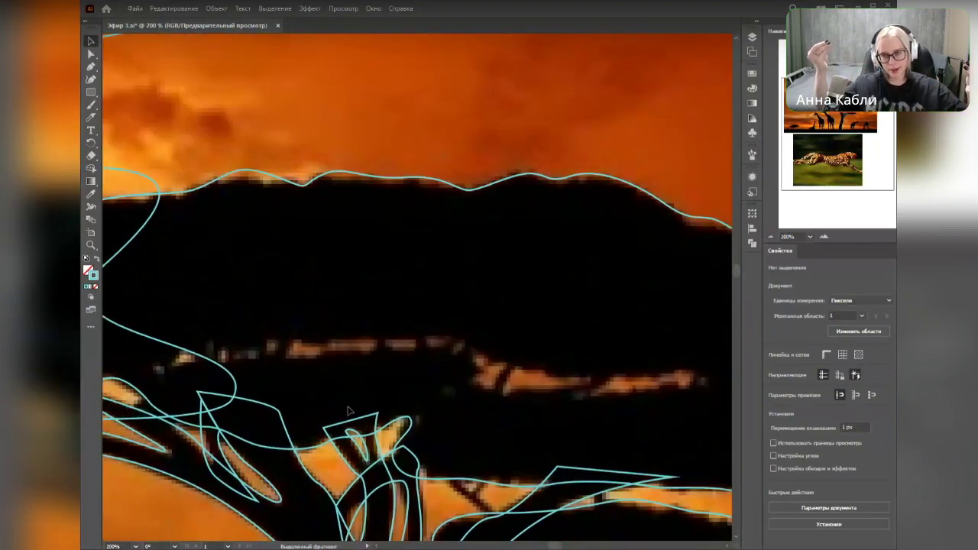
{"action": "key", "text": "p"}
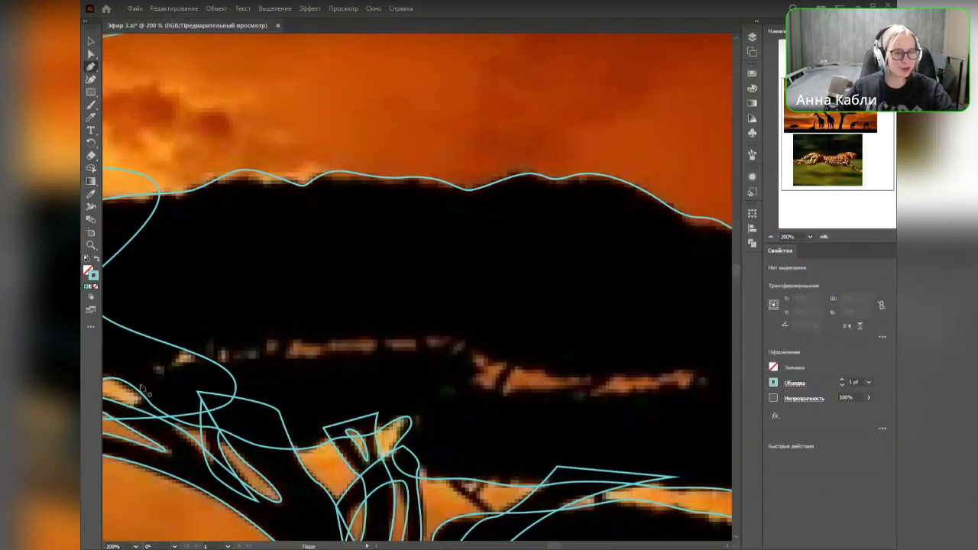
{"action": "left_click_drag", "start_coordinate": [168, 373], "coordinate": [517, 335]}
{"action": "key", "text": "space"}
{"action": "left_click_drag", "start_coordinate": [588, 346], "coordinate": [398, 322]}
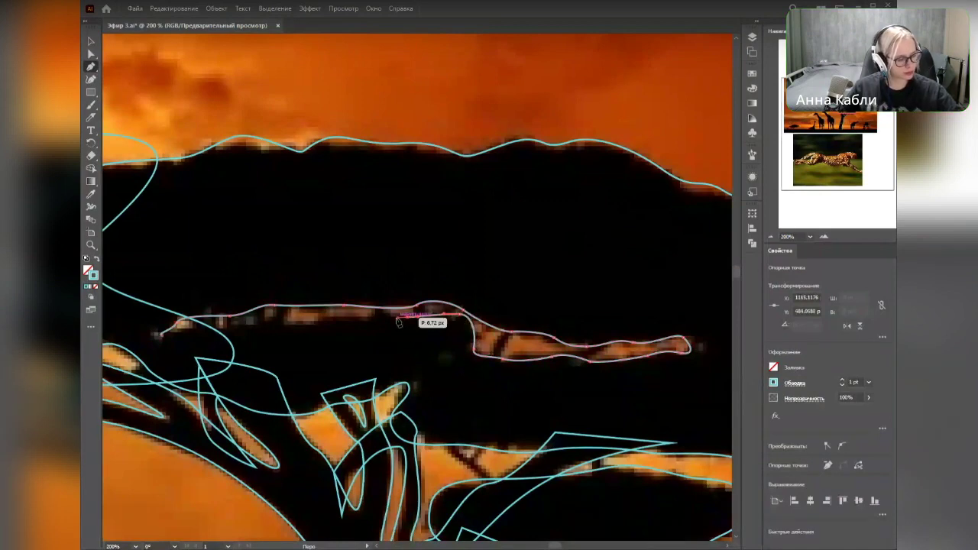
{"action": "left_click_drag", "start_coordinate": [371, 315], "coordinate": [300, 327]}
{"action": "left_click_drag", "start_coordinate": [277, 318], "coordinate": [161, 335]}
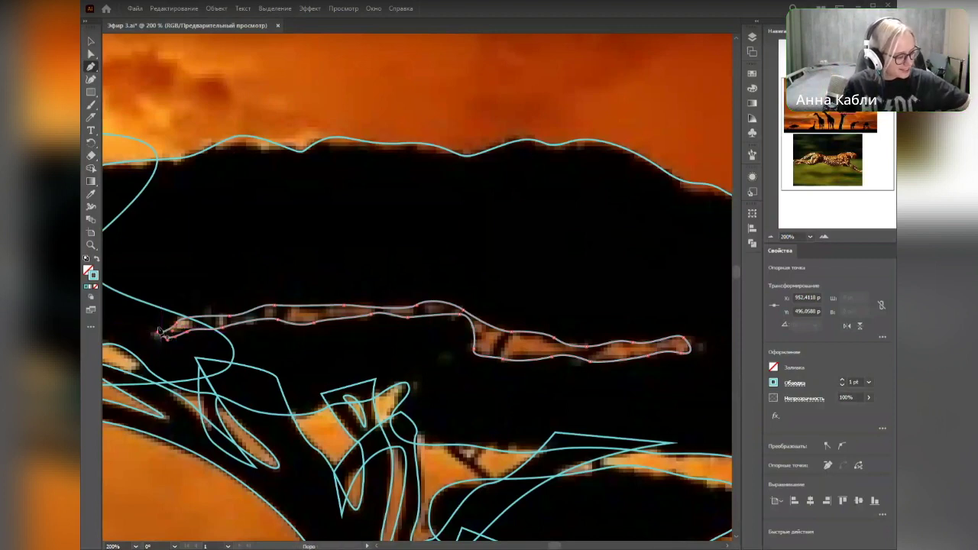
{"action": "key", "text": "v"}
{"action": "left_click", "coordinate": [384, 288]}
Step: Draw a closed Pen shape for the small forked twig between the canopy and the oval foliage clump
{"action": "scroll", "coordinate": [385, 295], "scroll_direction": "down", "scroll_amount": 2}
{"action": "left_click_drag", "start_coordinate": [398, 302], "coordinate": [462, 308]}
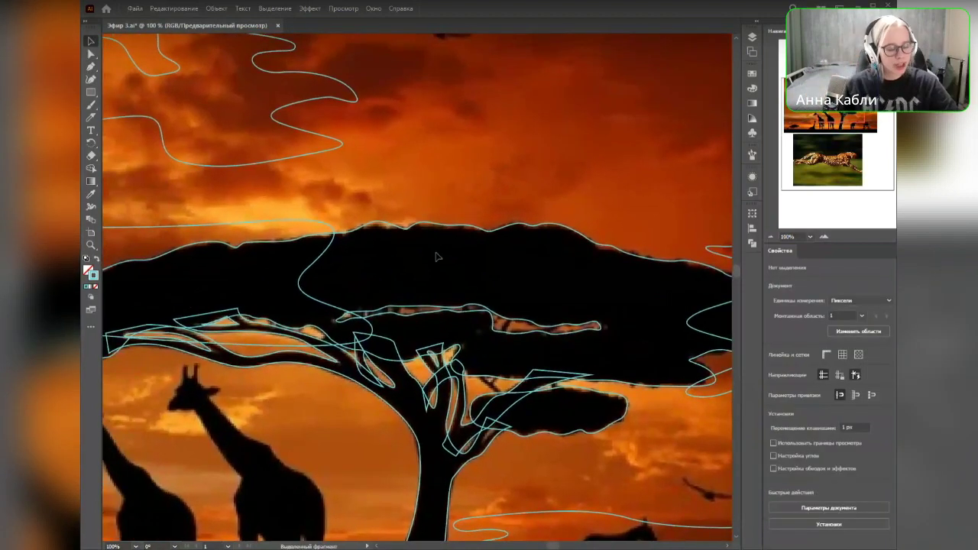
{"action": "scroll", "coordinate": [480, 268], "scroll_direction": "up", "scroll_amount": 2}
{"action": "left_click_drag", "start_coordinate": [436, 352], "coordinate": [409, 309]}
{"action": "key", "text": "p"}
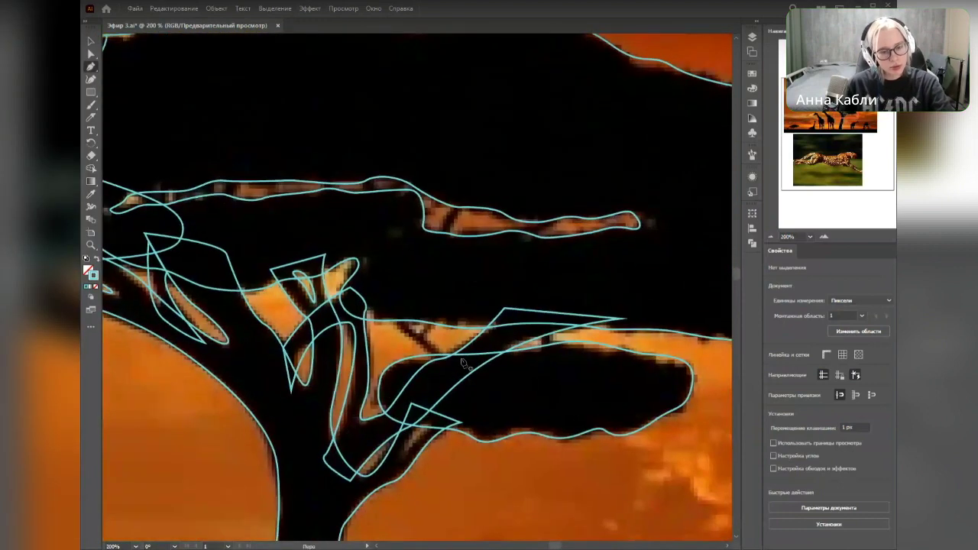
{"action": "mouse_move", "coordinate": [437, 370]}
{"action": "left_mouse_down"}
{"action": "mouse_move", "coordinate": [401, 304]}
{"action": "mouse_move", "coordinate": [421, 336]}
{"action": "mouse_move", "coordinate": [445, 315]}
{"action": "mouse_move", "coordinate": [425, 337]}
{"action": "mouse_move", "coordinate": [452, 360]}
{"action": "mouse_move", "coordinate": [429, 363]}
{"action": "left_mouse_up"}
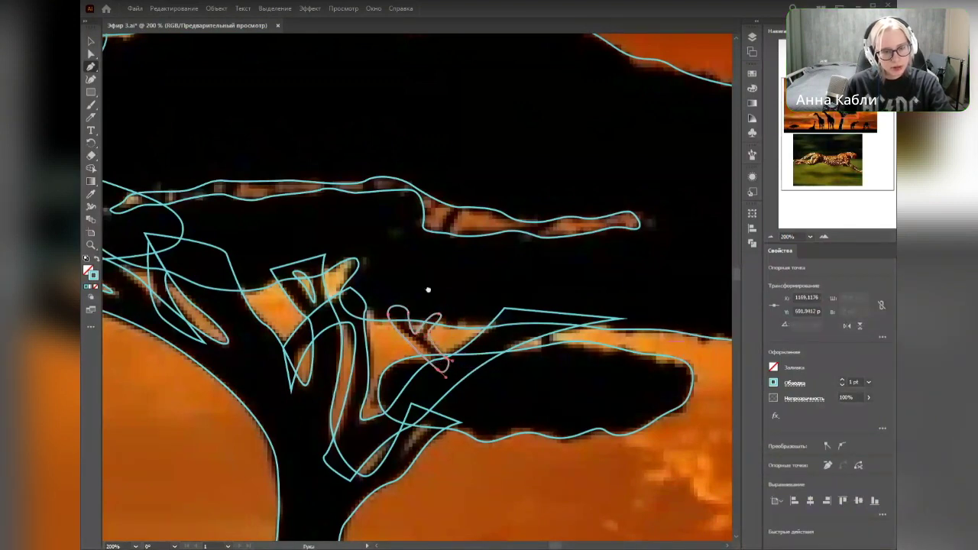
Step: Draw a narrow slanted closed Pen shape for the twig crossing the widest part of the canopy's long sky gap
{"action": "left_click_drag", "start_coordinate": [428, 290], "coordinate": [448, 360]}
{"action": "left_click", "coordinate": [467, 310]}
{"action": "mouse_move", "coordinate": [492, 267]}
{"action": "left_mouse_down"}
{"action": "mouse_move", "coordinate": [517, 256]}
{"action": "mouse_move", "coordinate": [493, 267]}
{"action": "left_mouse_up"}
{"action": "left_click", "coordinate": [493, 267]}
{"action": "left_click_drag", "start_coordinate": [451, 327], "coordinate": [466, 311]}
{"action": "left_click", "coordinate": [467, 309]}
Step: Draw a curved closed Pen shape for the dark twig crossing the right part of the long sky gap
{"action": "left_click", "coordinate": [533, 310]}
{"action": "left_click_drag", "start_coordinate": [564, 273], "coordinate": [558, 256]}
{"action": "left_click", "coordinate": [581, 272]}
{"action": "left_click_drag", "start_coordinate": [552, 314], "coordinate": [532, 321]}
{"action": "left_click", "coordinate": [534, 311]}
Step: Draw two small closed four-sided Pen shapes over the dark breaks in the middle of the long sky gap
{"action": "left_click_drag", "start_coordinate": [398, 344], "coordinate": [474, 355]}
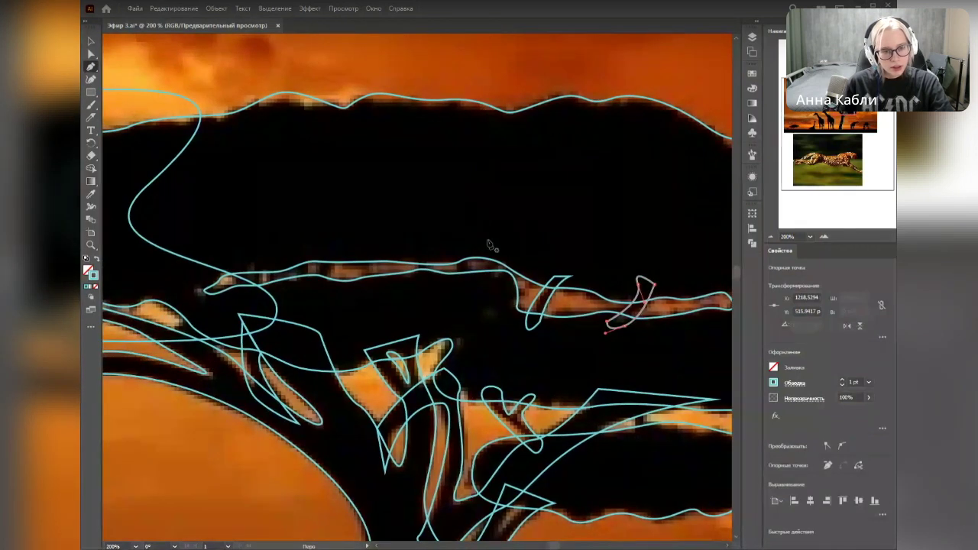
{"action": "left_click", "coordinate": [475, 276]}
{"action": "left_click_drag", "start_coordinate": [467, 244], "coordinate": [469, 237]}
{"action": "left_click", "coordinate": [454, 252]}
{"action": "mouse_move", "coordinate": [462, 278]}
{"action": "left_mouse_down"}
{"action": "mouse_move", "coordinate": [469, 280]}
{"action": "mouse_move", "coordinate": [457, 302]}
{"action": "mouse_move", "coordinate": [452, 290]}
{"action": "mouse_move", "coordinate": [470, 278]}
{"action": "left_mouse_up"}
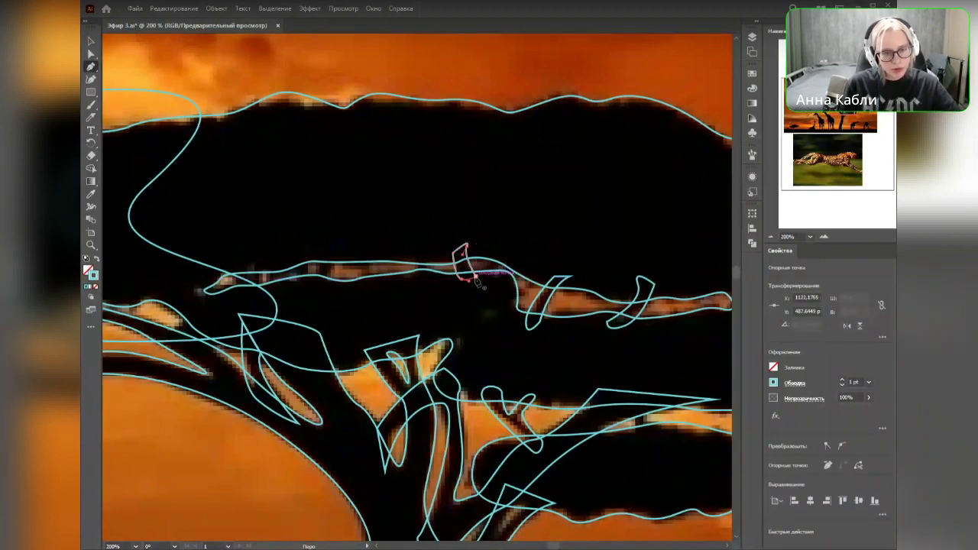
{"action": "left_click_drag", "start_coordinate": [421, 254], "coordinate": [432, 287]}
{"action": "left_click", "coordinate": [434, 279]}
Step: Outline the cluster of dark breaks across the left end of the long sky gap as one closed Pen shape and deselect it
{"action": "left_click_drag", "start_coordinate": [366, 288], "coordinate": [452, 308]}
{"action": "left_click", "coordinate": [397, 309]}
{"action": "left_click_drag", "start_coordinate": [420, 279], "coordinate": [397, 307]}
{"action": "left_click", "coordinate": [399, 274]}
{"action": "left_click", "coordinate": [398, 309]}
{"action": "left_click", "coordinate": [387, 308]}
{"action": "left_click", "coordinate": [384, 276]}
{"action": "left_click", "coordinate": [372, 285]}
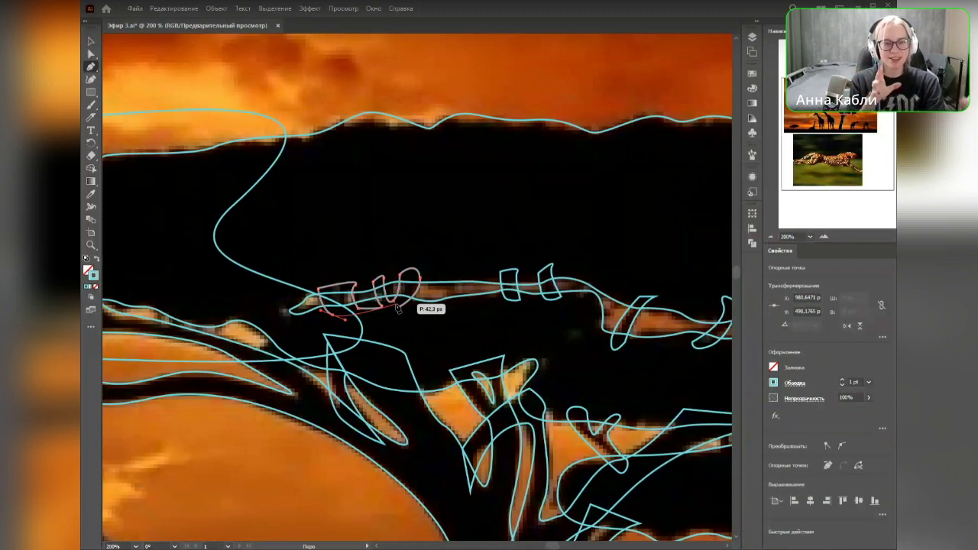
{"action": "left_click_drag", "start_coordinate": [397, 308], "coordinate": [408, 313]}
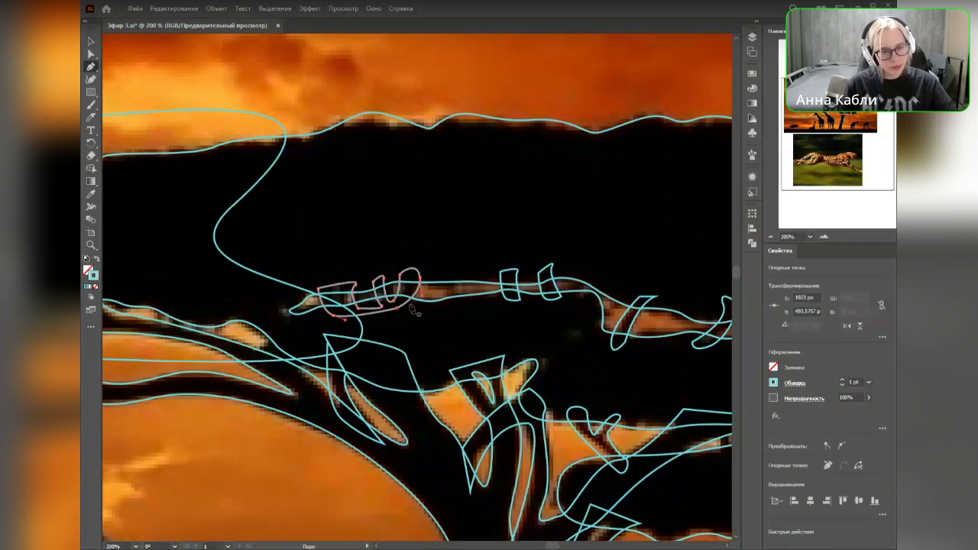
{"action": "left_click_drag", "start_coordinate": [398, 309], "coordinate": [402, 316]}
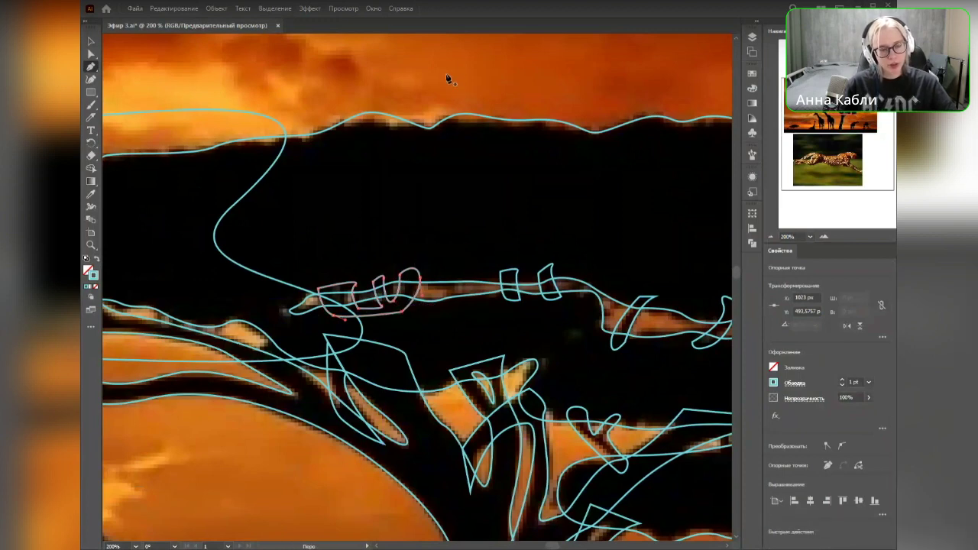
{"action": "key", "text": "v"}
{"action": "left_click", "coordinate": [449, 86]}
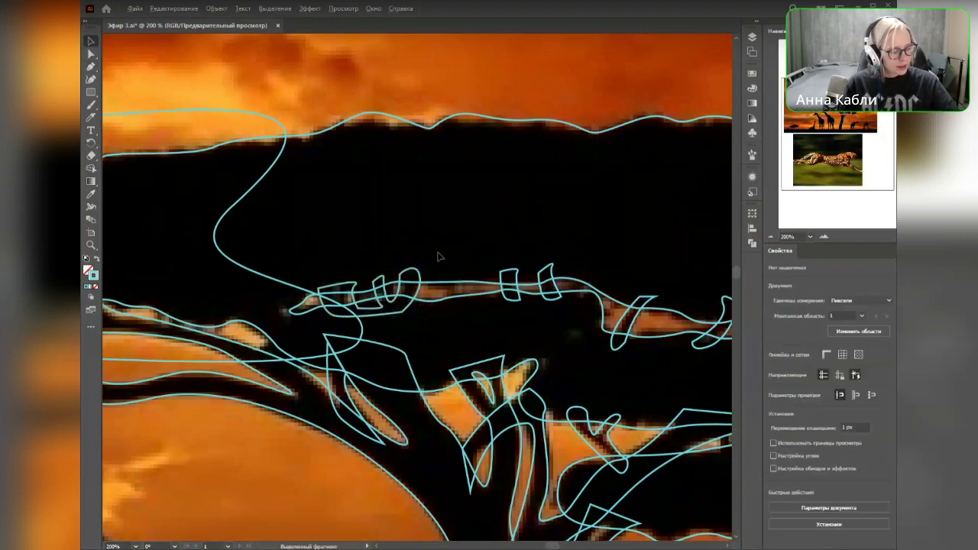
{"action": "scroll", "coordinate": [438, 257], "scroll_direction": "down", "scroll_amount": 2}
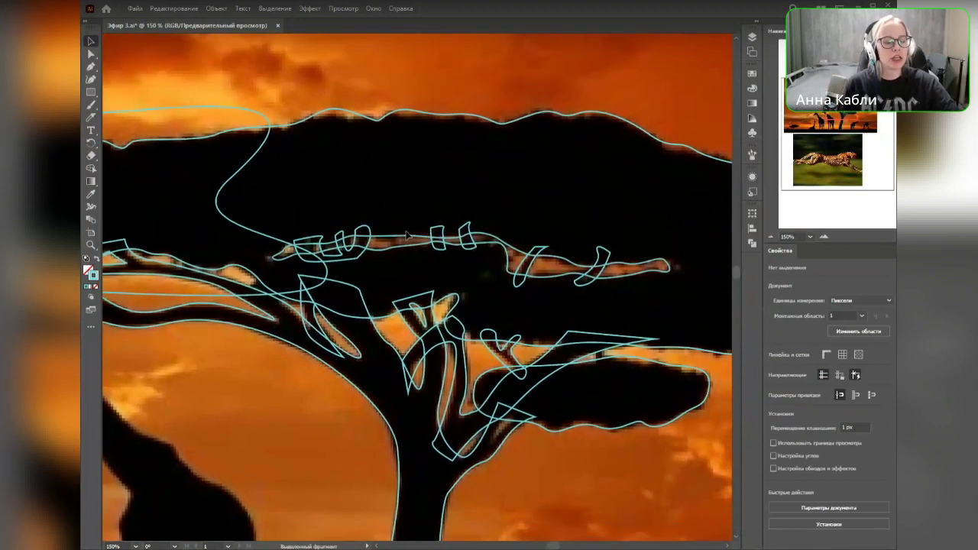
{"action": "scroll", "coordinate": [411, 268], "scroll_direction": "down", "scroll_amount": 1}
{"action": "left_click_drag", "start_coordinate": [400, 279], "coordinate": [517, 281]}
{"action": "scroll", "coordinate": [459, 279], "scroll_direction": "left", "scroll_amount": 2}
{"action": "scroll", "coordinate": [459, 279], "scroll_direction": "up", "scroll_amount": 1}
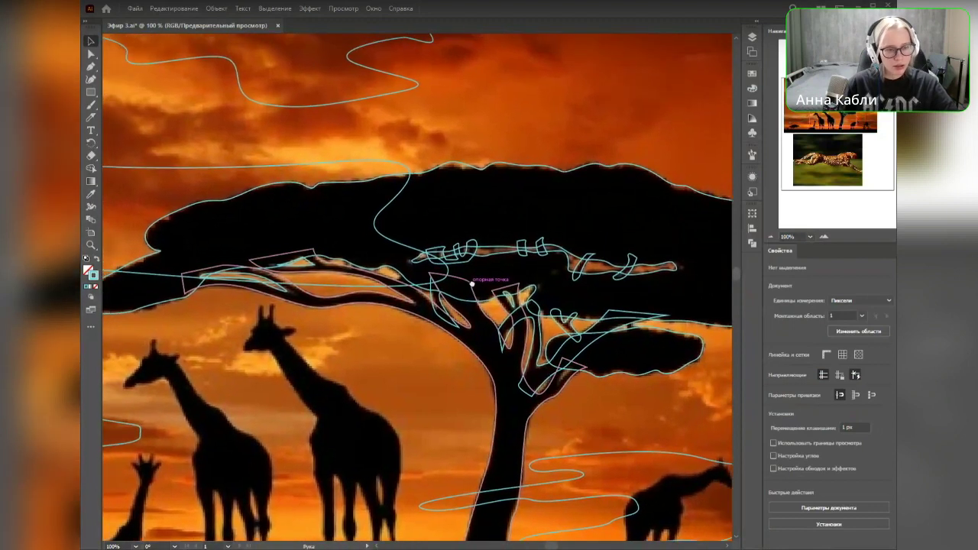
Step: Select together the sky-gap shapes along the left branch, the small triangular gap, the long canopy gap and the small gap between the twigs
{"action": "scroll", "coordinate": [430, 323], "scroll_direction": "up", "scroll_amount": 1}
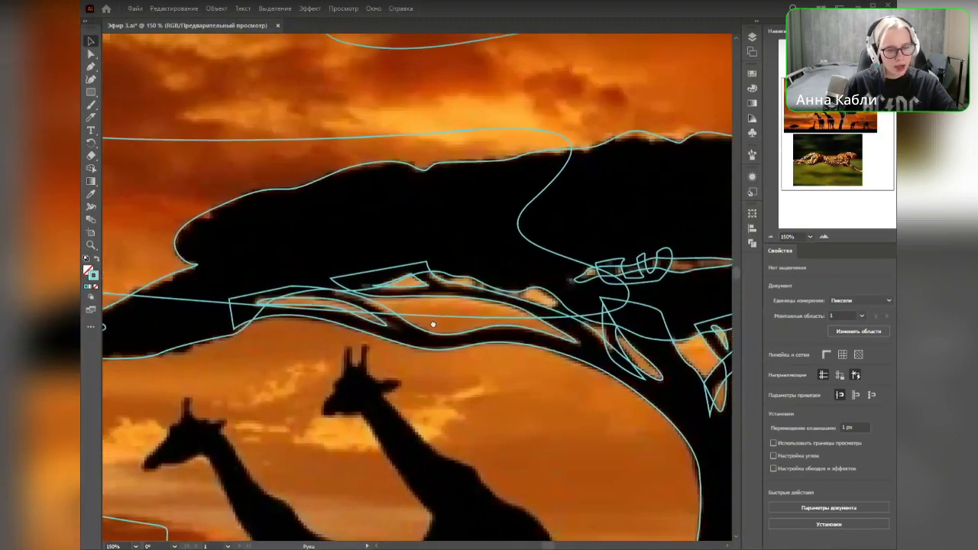
{"action": "left_click", "coordinate": [428, 284]}
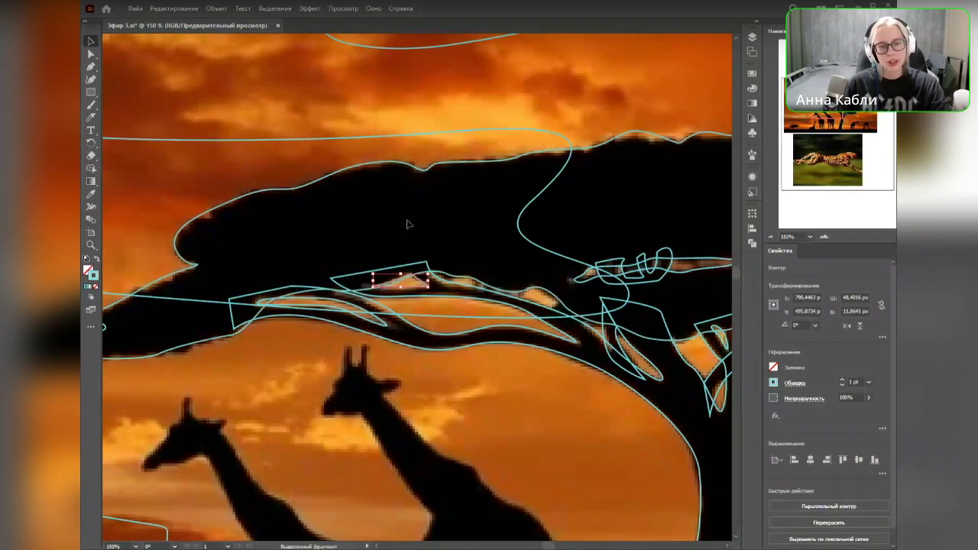
{"action": "left_click", "coordinate": [374, 320], "text": "shift"}
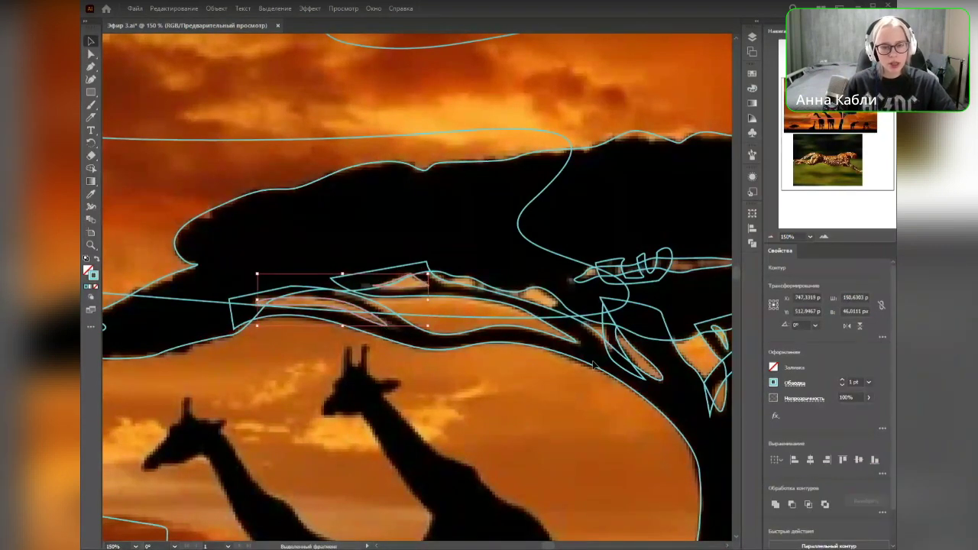
{"action": "left_click_drag", "start_coordinate": [585, 378], "coordinate": [403, 354]}
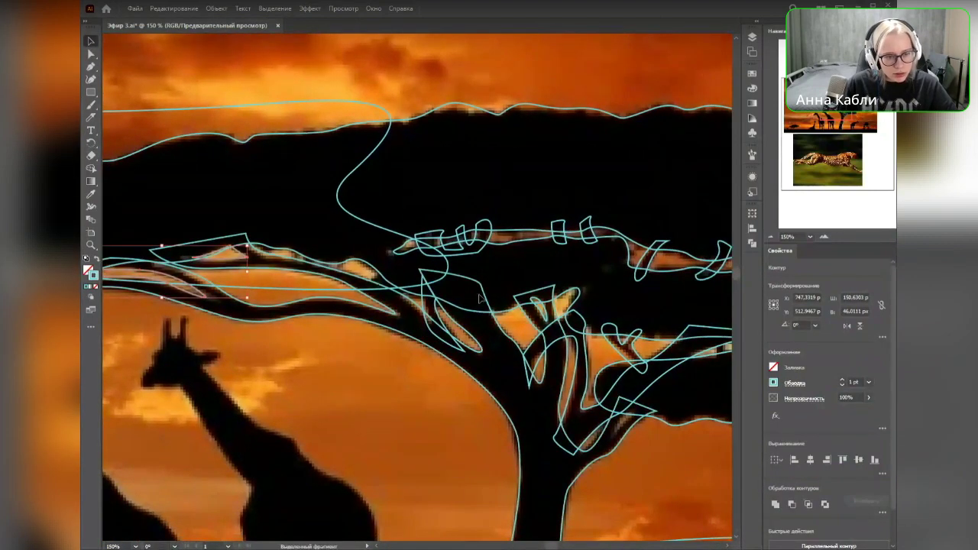
{"action": "left_click", "coordinate": [527, 241]}
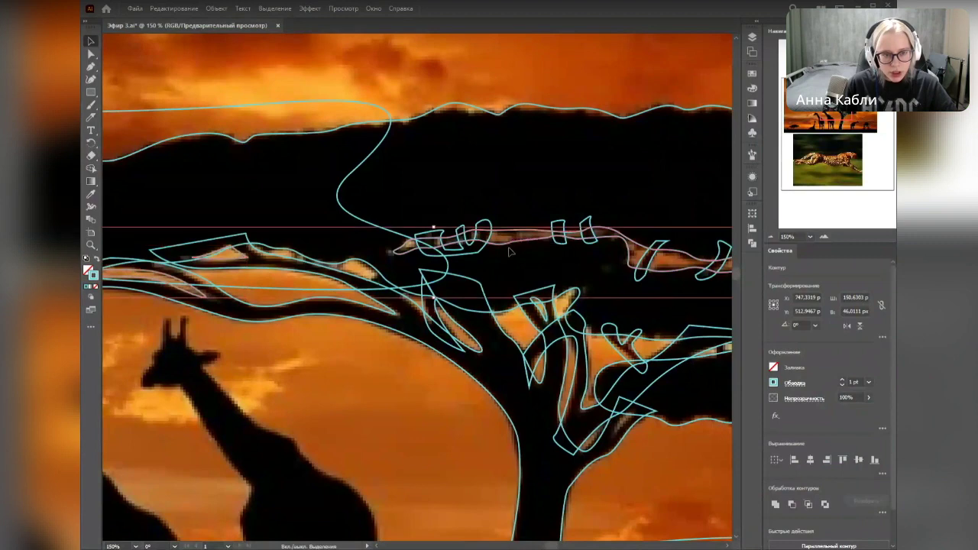
{"action": "left_click_drag", "start_coordinate": [561, 347], "coordinate": [487, 325]}
{"action": "left_click", "coordinate": [474, 292], "text": "shift"}
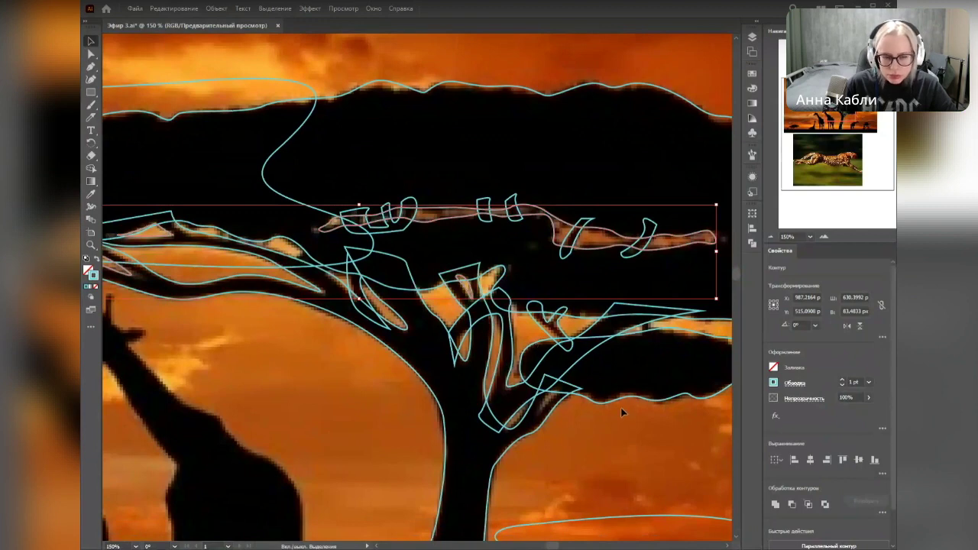
{"action": "key", "text": "space"}
{"action": "left_click_drag", "start_coordinate": [341, 413], "coordinate": [505, 448]}
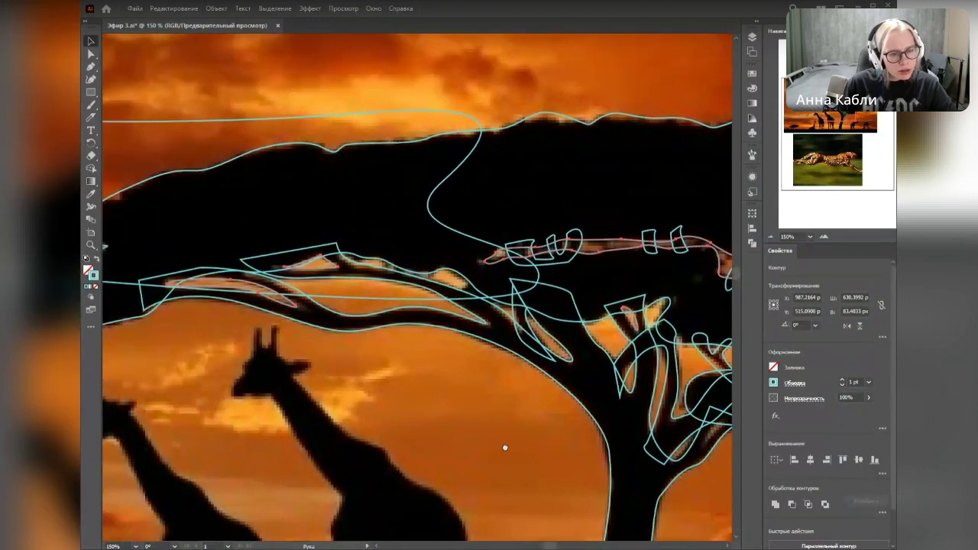
{"action": "left_click_drag", "start_coordinate": [505, 447], "coordinate": [472, 428]}
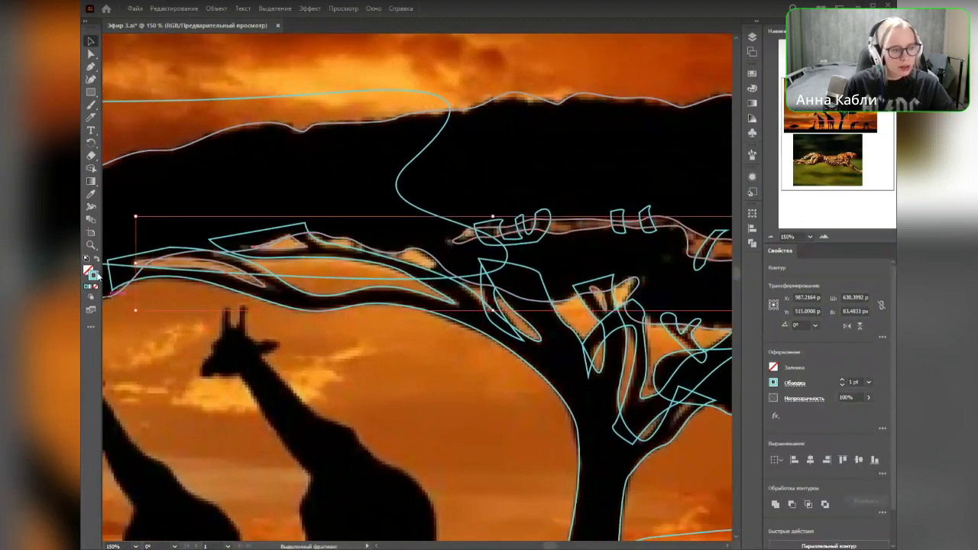
Step: Give the selected sky-gap shapes a purple fill without a stroke and deselect them
{"action": "double_click", "coordinate": [93, 275]}
{"action": "left_click", "coordinate": [654, 199]}
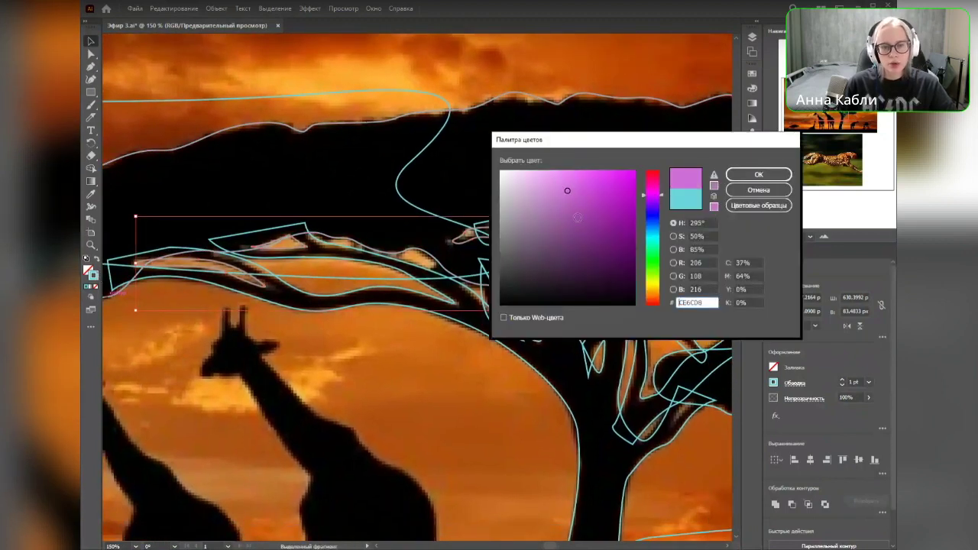
{"action": "left_click", "coordinate": [758, 174]}
{"action": "left_click", "coordinate": [97, 260]}
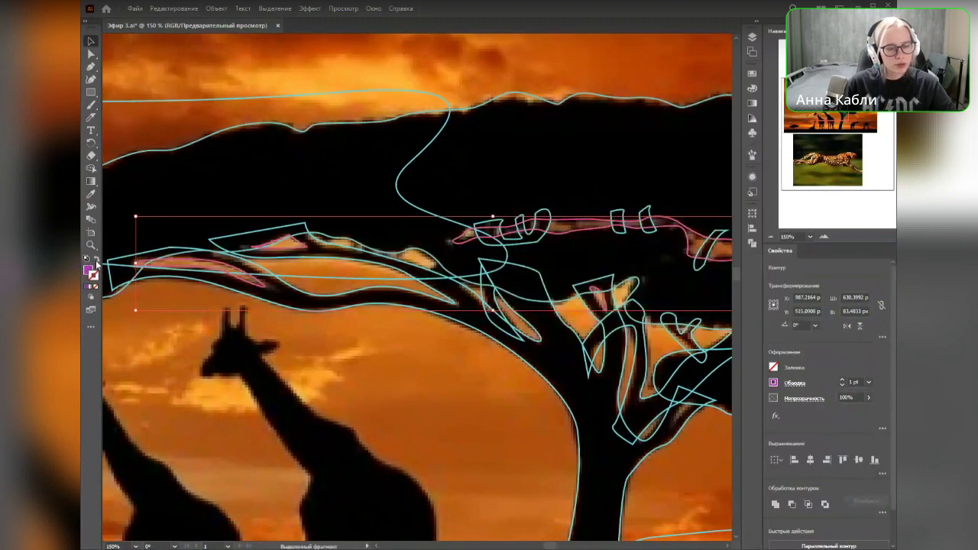
{"action": "left_click", "coordinate": [361, 382]}
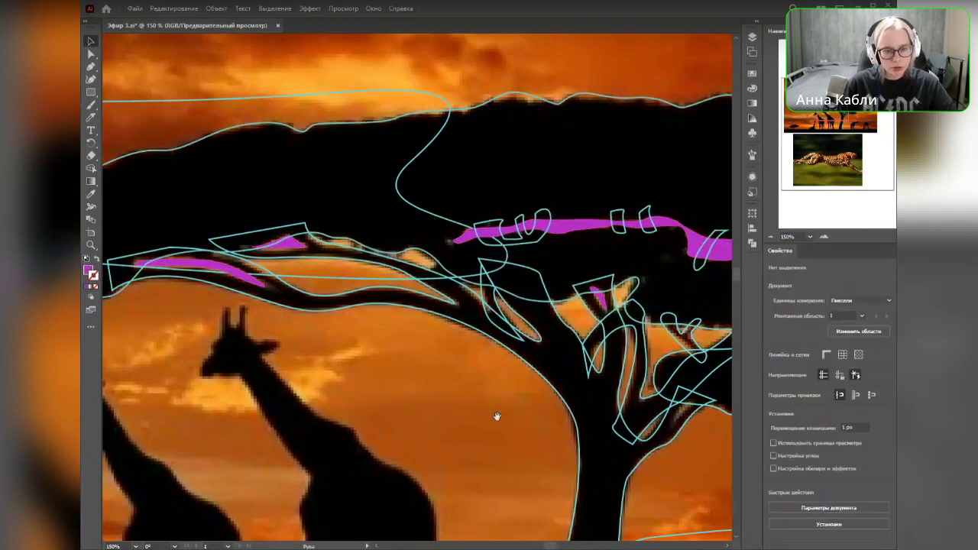
Step: Select all the tree and branch shapes at once and exclude the overlapping cloud contours from the selection
{"action": "scroll", "coordinate": [496, 415], "scroll_direction": "right", "scroll_amount": 3}
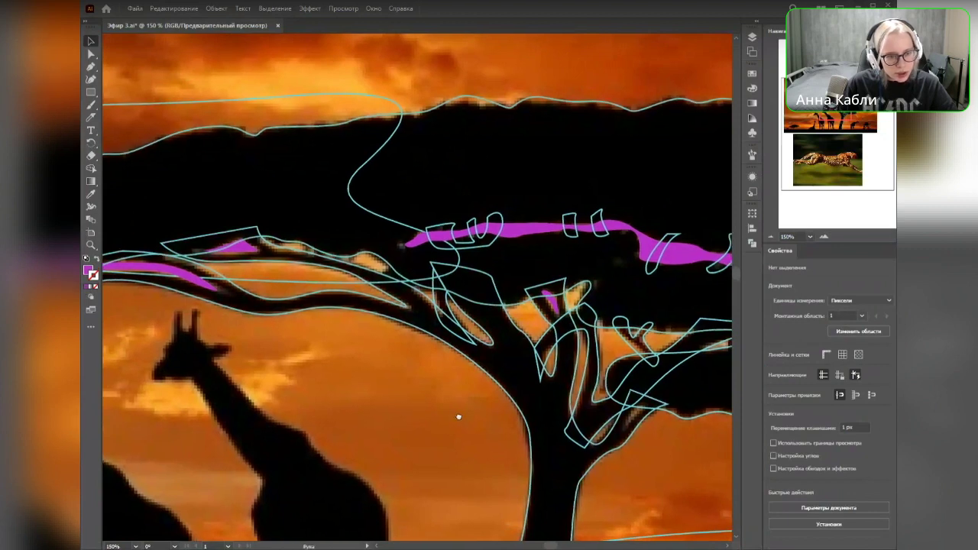
{"action": "scroll", "coordinate": [458, 415], "scroll_direction": "right", "scroll_amount": 7}
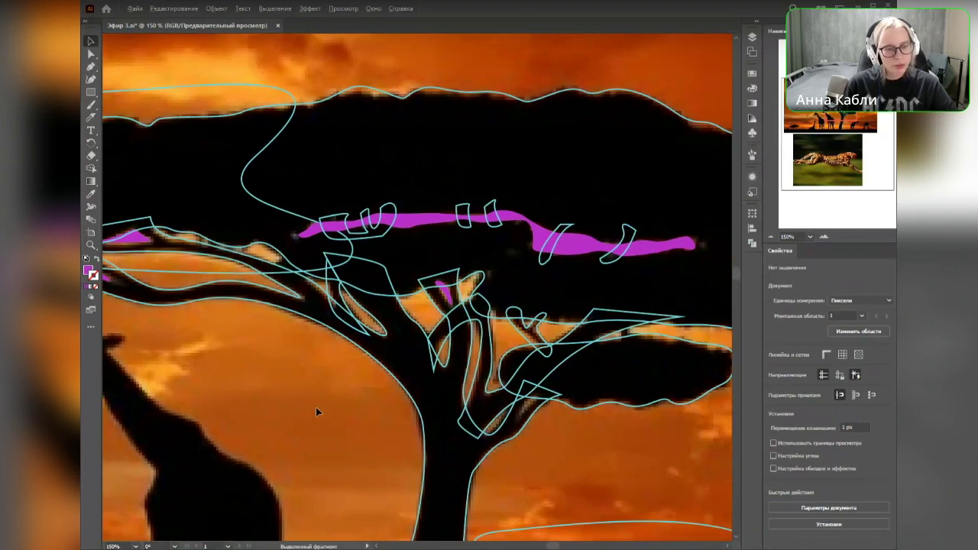
{"action": "key", "text": "ctrl+minus"}
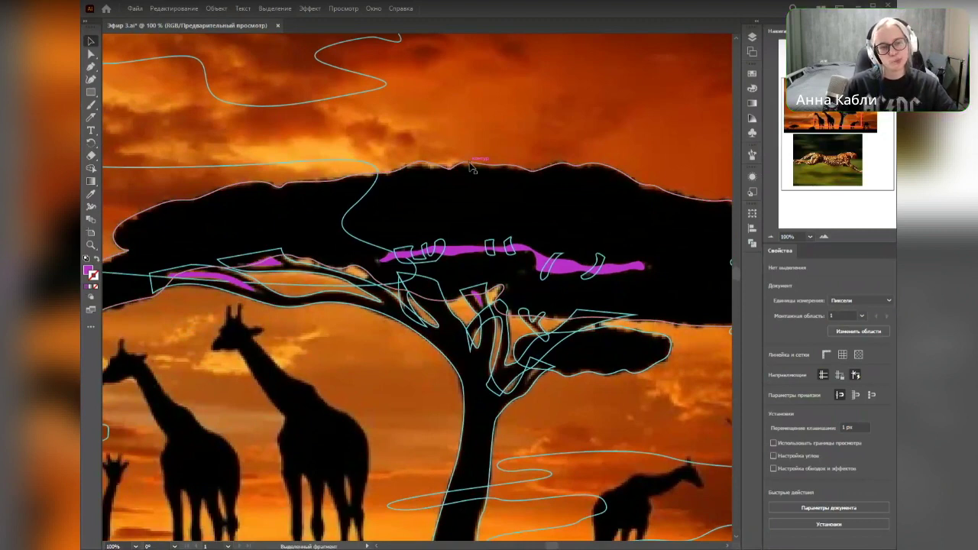
{"action": "scroll", "coordinate": [472, 169], "scroll_direction": "down", "scroll_amount": 5}
{"action": "scroll", "coordinate": [472, 168], "scroll_direction": "down", "scroll_amount": 1, "text": "alt"}
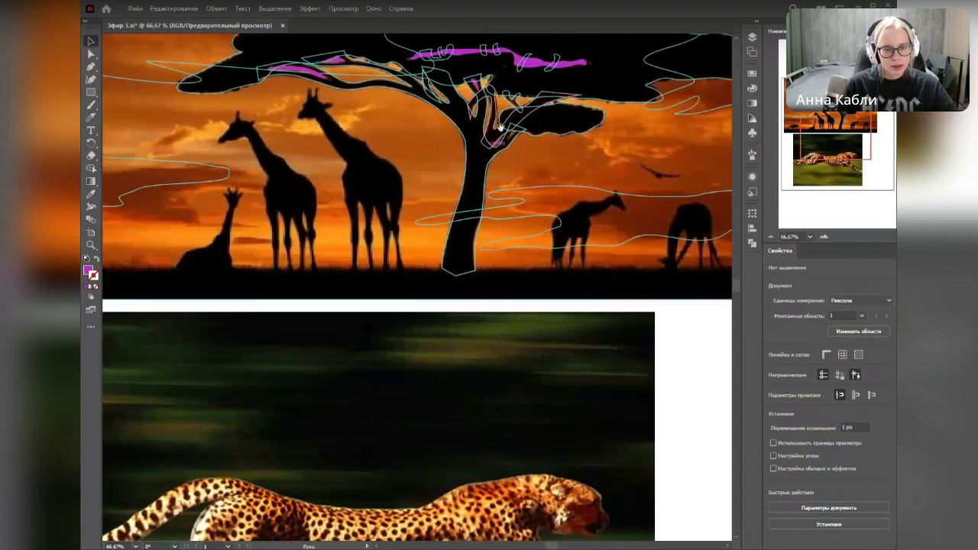
{"action": "scroll", "coordinate": [471, 169], "scroll_direction": "up", "scroll_amount": 4}
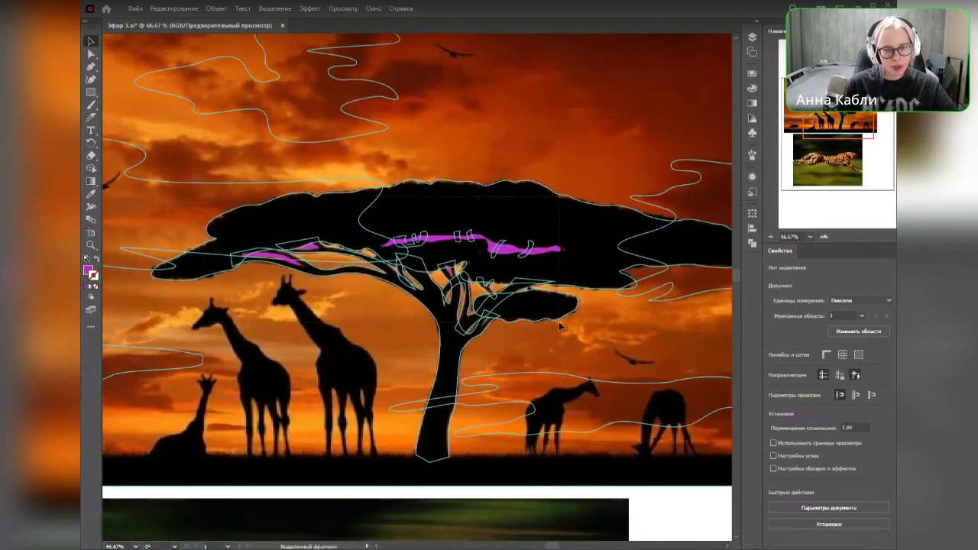
{"action": "left_click", "coordinate": [584, 425]}
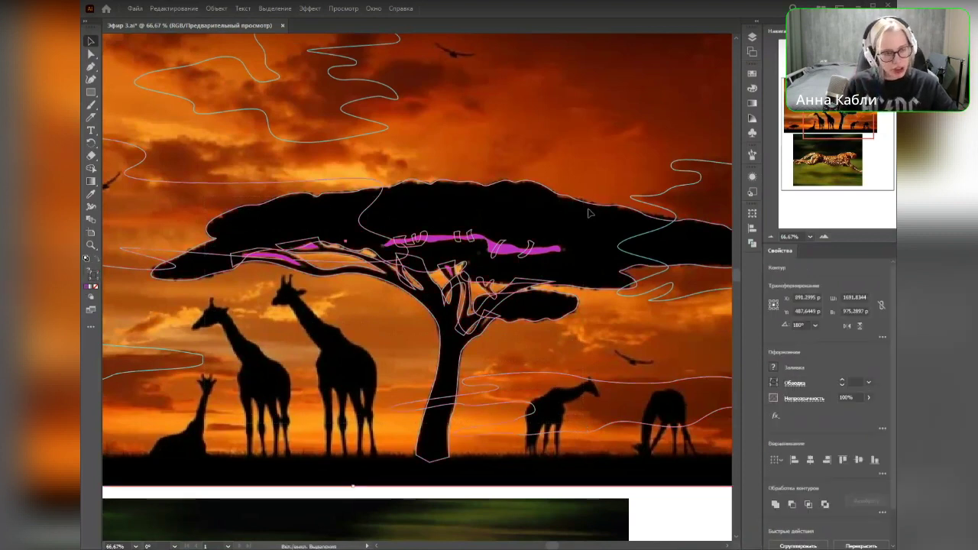
{"action": "left_click", "coordinate": [269, 136], "text": "shift"}
{"action": "left_click", "coordinate": [264, 183], "text": "shift"}
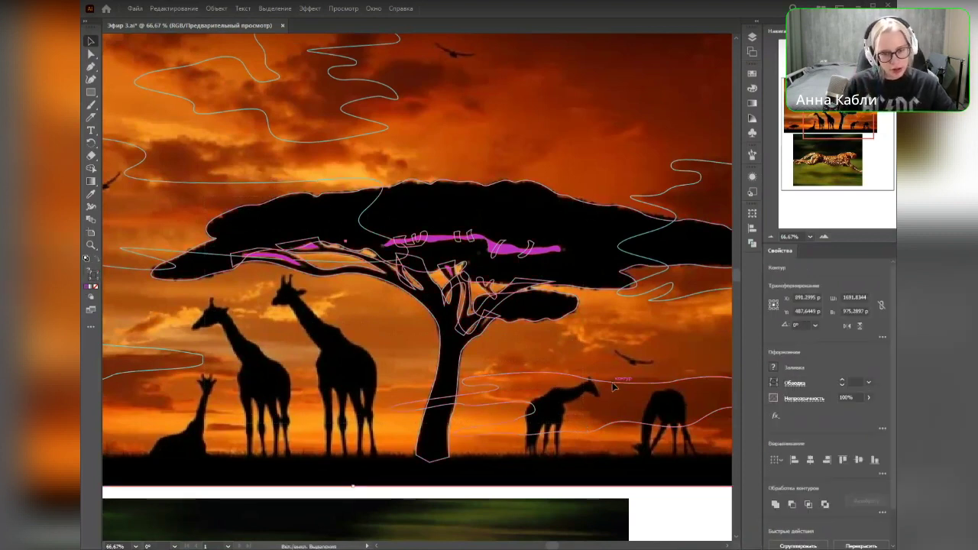
{"action": "left_click", "coordinate": [716, 382]}
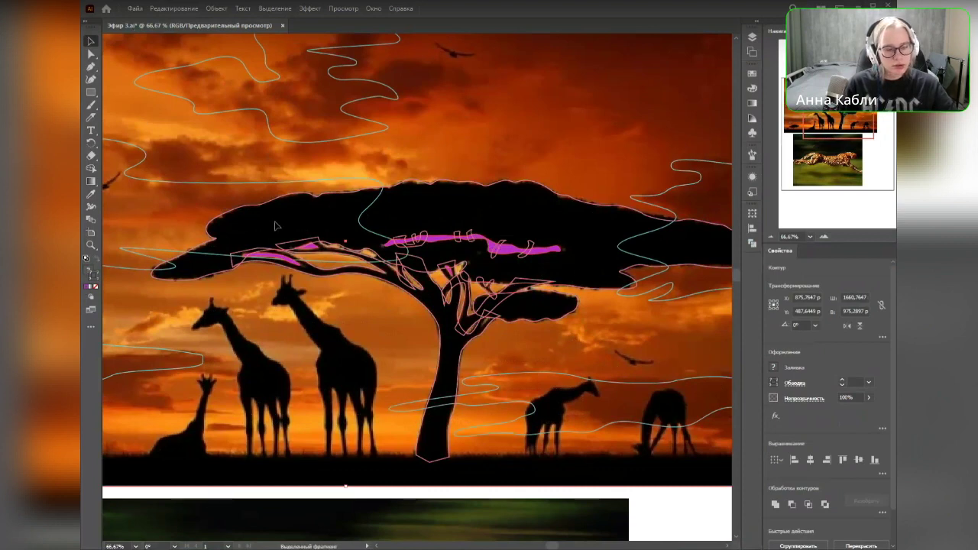
Step: Remove the small purple gap between the central twigs from the selection
{"action": "scroll", "coordinate": [275, 226], "scroll_direction": "up", "scroll_amount": 2}
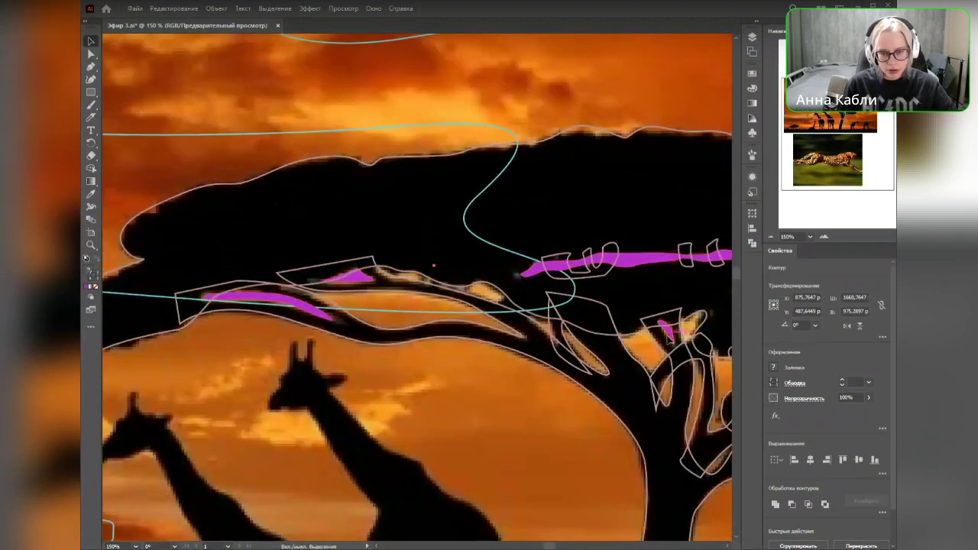
{"action": "left_click", "coordinate": [670, 338], "text": "shift"}
{"action": "left_click", "coordinate": [672, 338], "text": "shift"}
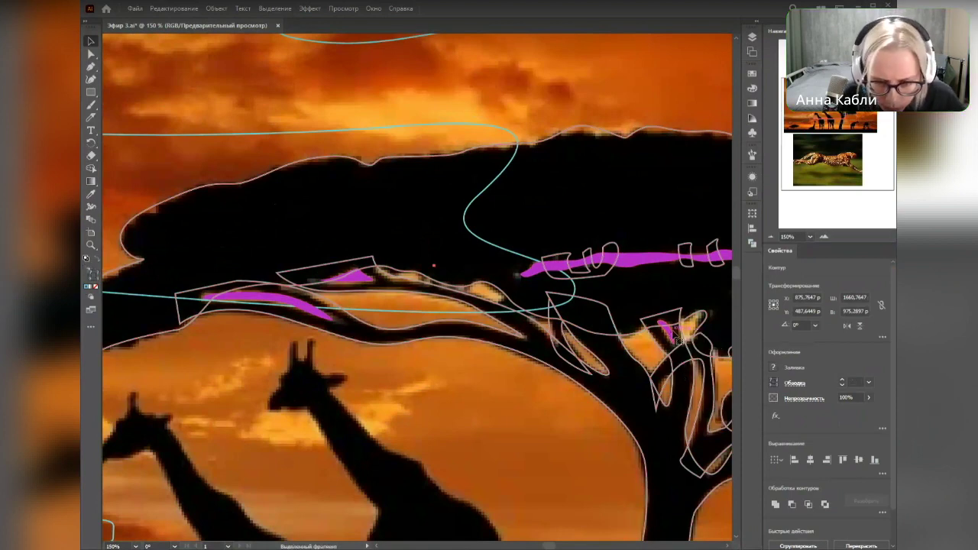
{"action": "left_click", "coordinate": [672, 332], "text": "shift"}
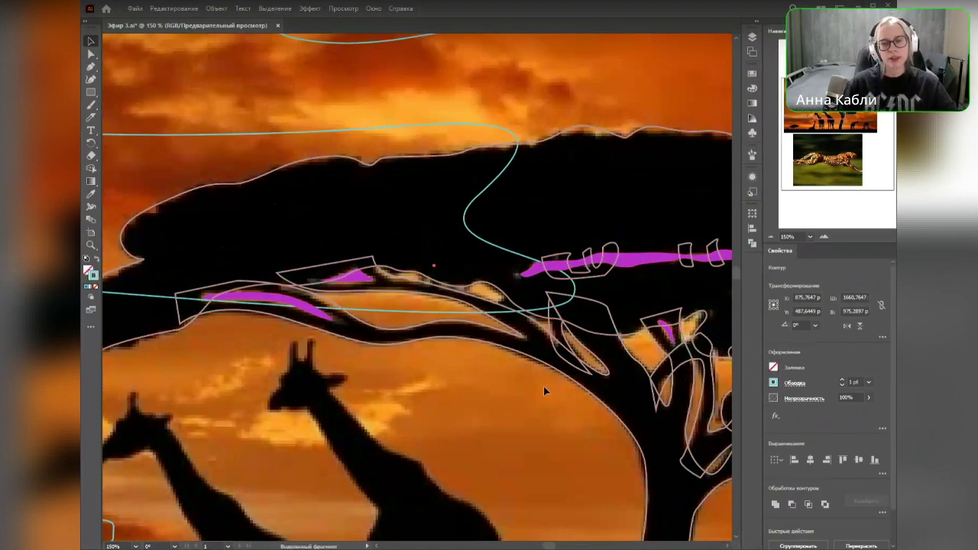
Step: Try swapping the stroke and fill colours of the selected tree shapes
{"action": "scroll", "coordinate": [544, 386], "scroll_direction": "down", "scroll_amount": 1}
{"action": "left_click_drag", "start_coordinate": [579, 395], "coordinate": [484, 322]}
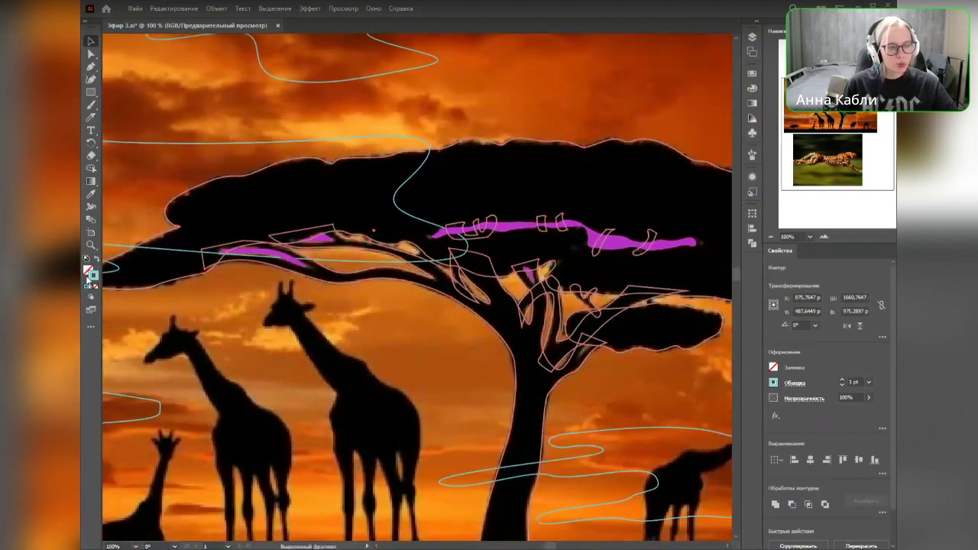
{"action": "left_click", "coordinate": [96, 261]}
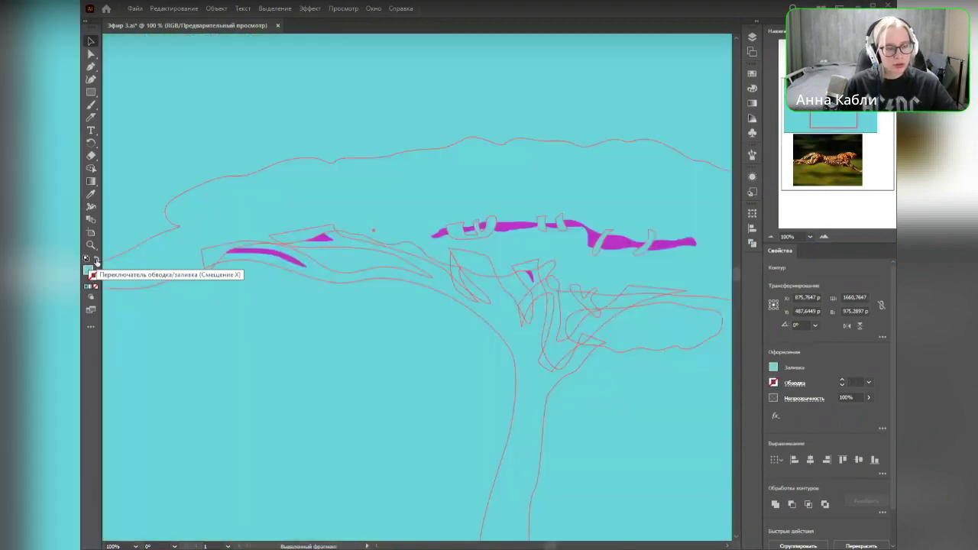
{"action": "left_click", "coordinate": [96, 261]}
Step: Remove the large background rectangle around the sunset photo from the selection, keeping only the tree shapes selected
{"action": "key", "text": "ctrl+minus"}
{"action": "key", "text": "ctrl+minus"}
{"action": "key", "text": "ctrl+minus"}
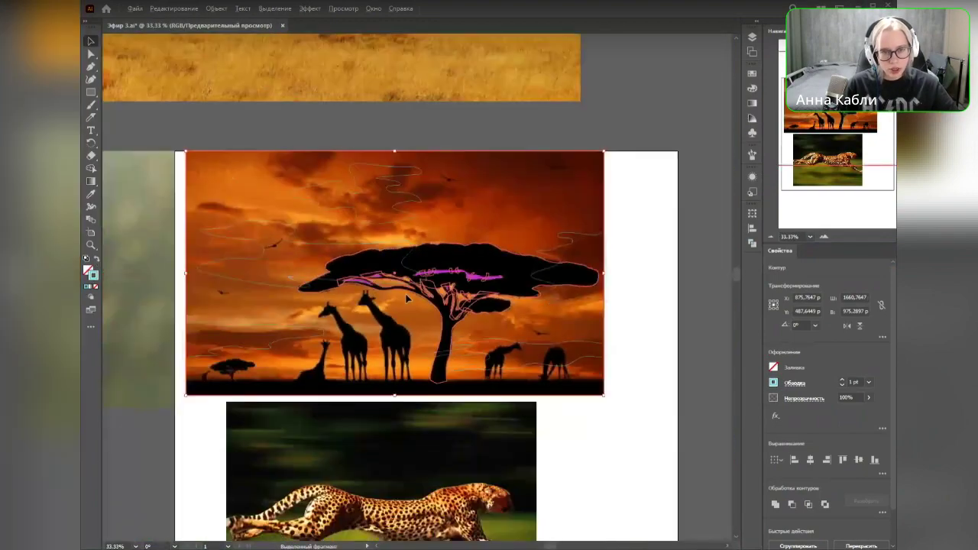
{"action": "left_click", "coordinate": [462, 285]}
Step: Turn the tree shapes' outline colour into a fill without a stroke and set the fill to dark grey 383838
{"action": "scroll", "coordinate": [448, 286], "scroll_direction": "up", "scroll_amount": 1}
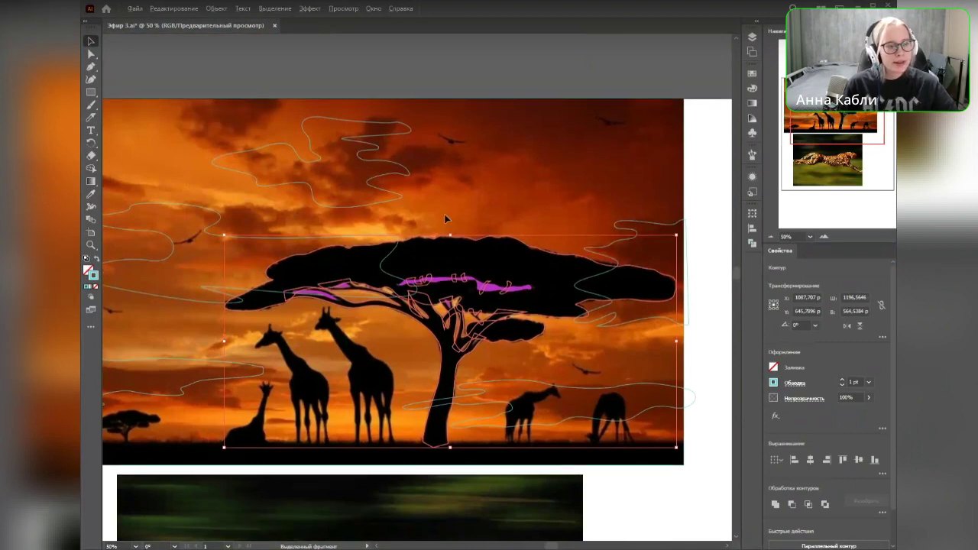
{"action": "scroll", "coordinate": [444, 214], "scroll_direction": "up", "scroll_amount": 1}
{"action": "left_click", "coordinate": [96, 261]}
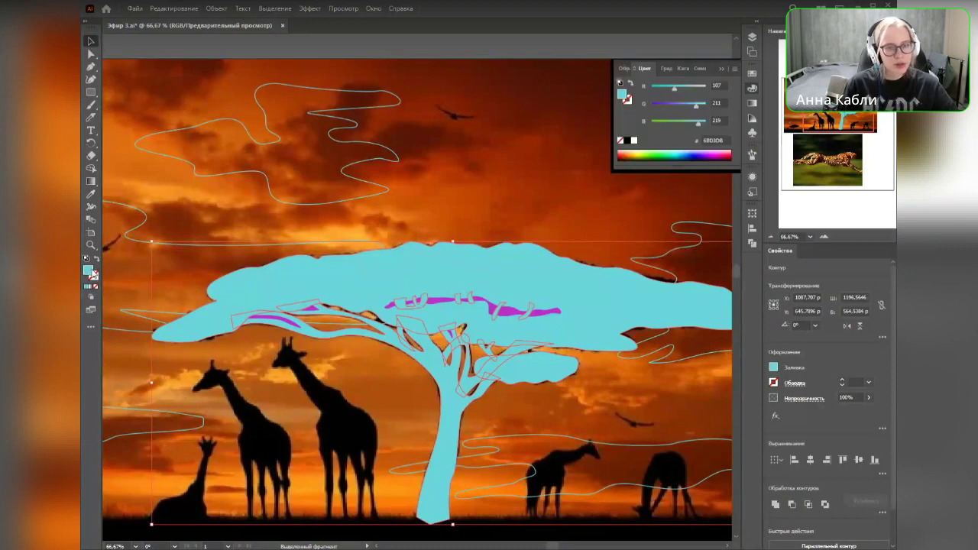
{"action": "double_click", "coordinate": [89, 270]}
{"action": "left_click_drag", "start_coordinate": [513, 257], "coordinate": [494, 275]}
{"action": "left_click", "coordinate": [749, 178]}
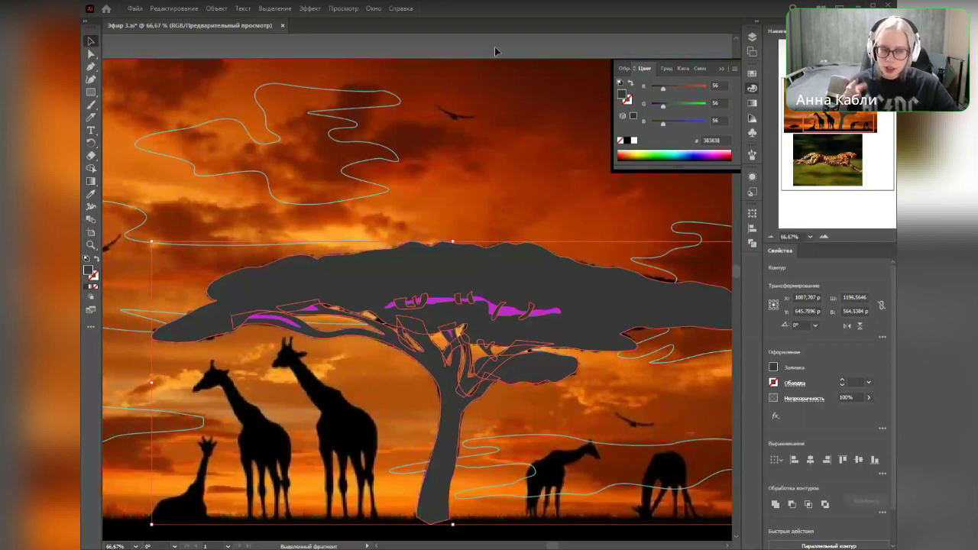
Step: Add the purple sky-gap shapes to the selection of grey tree shapes
{"action": "left_click", "coordinate": [278, 320], "text": "shift"}
{"action": "left_click", "coordinate": [308, 310], "text": "shift"}
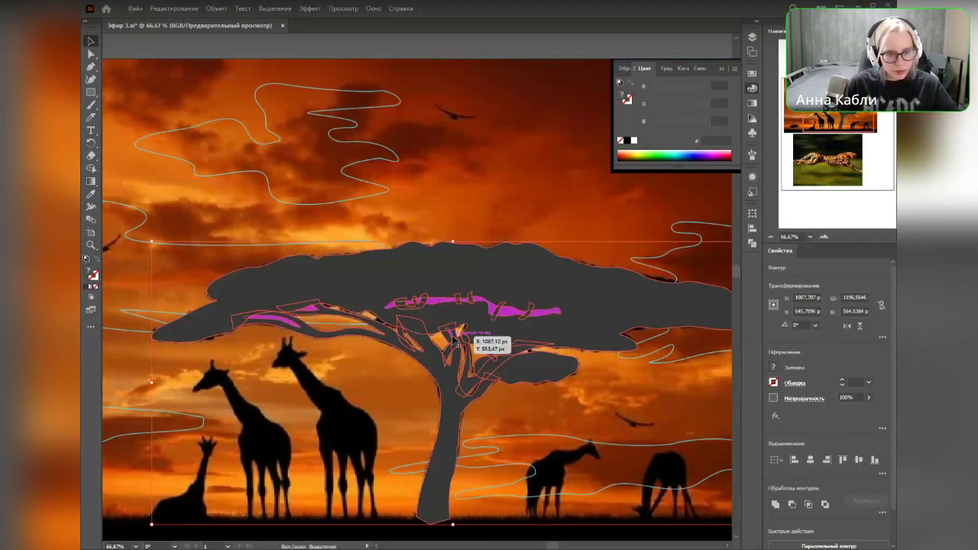
{"action": "scroll", "coordinate": [337, 387], "scroll_direction": "up", "scroll_amount": 1}
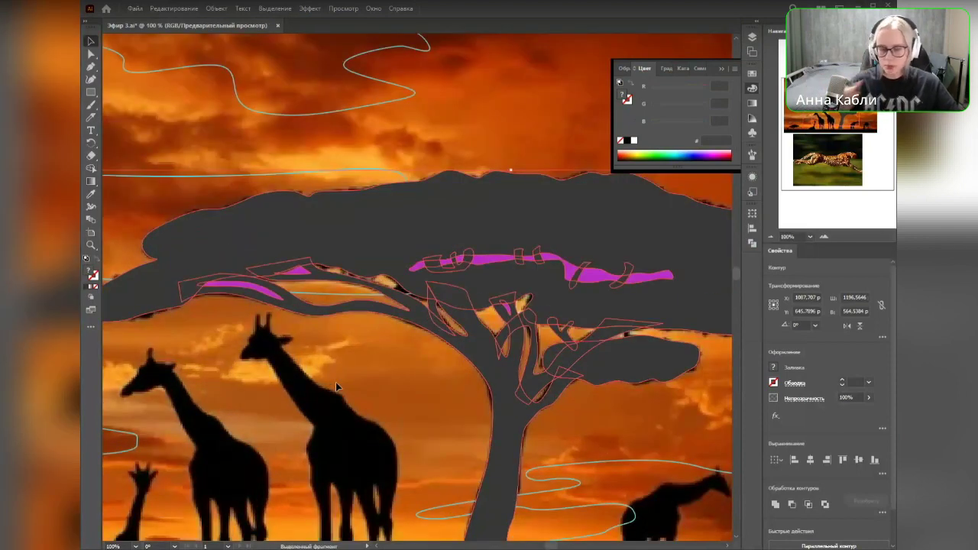
Step: Cut the two purple sky gaps among the lower-left branches out of the tree with the Shape Builder tool
{"action": "left_click", "coordinate": [91, 169]}
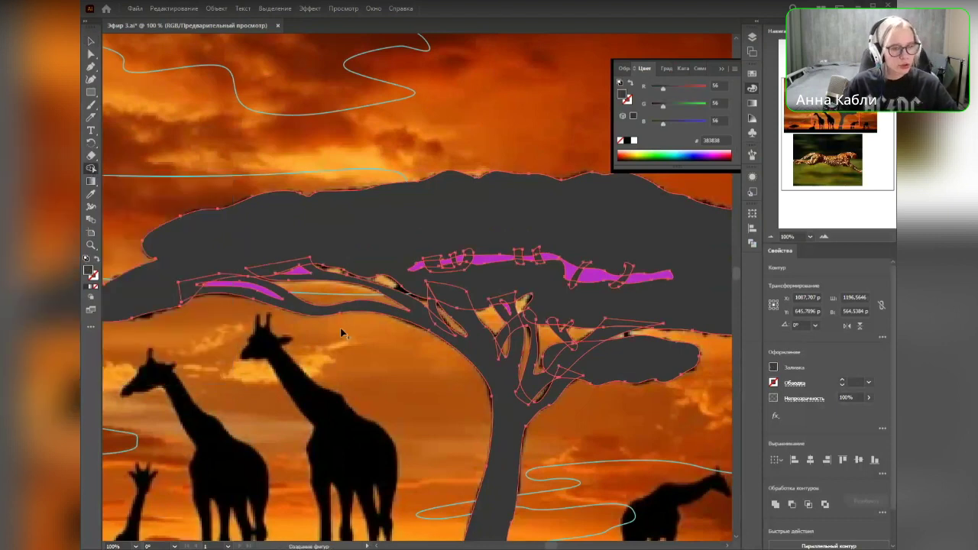
{"action": "left_click_drag", "start_coordinate": [327, 327], "coordinate": [388, 341]}
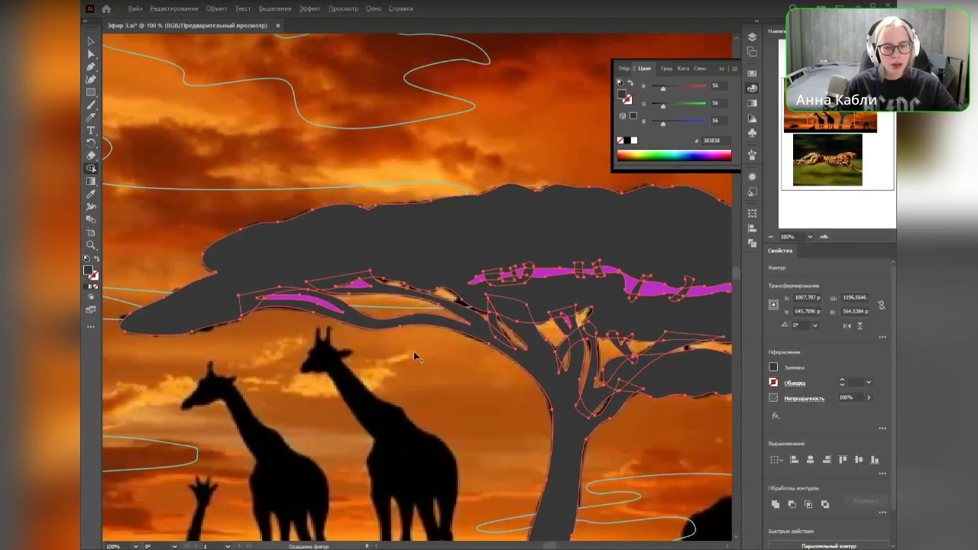
{"action": "scroll", "coordinate": [390, 350], "scroll_direction": "right", "scroll_amount": 2}
{"action": "scroll", "coordinate": [363, 350], "scroll_direction": "down", "scroll_amount": 1}
{"action": "scroll", "coordinate": [294, 317], "scroll_direction": "up", "scroll_amount": 2}
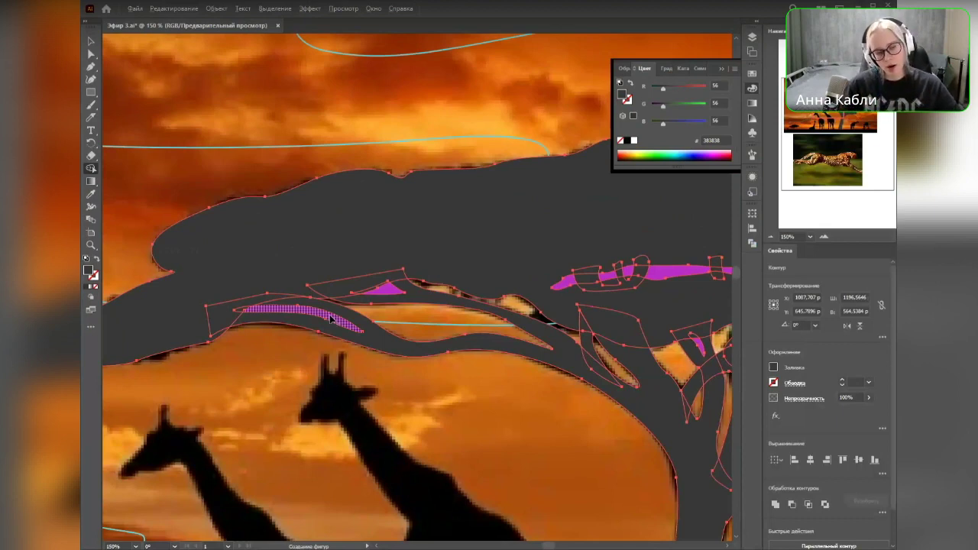
{"action": "left_click", "coordinate": [331, 319]}
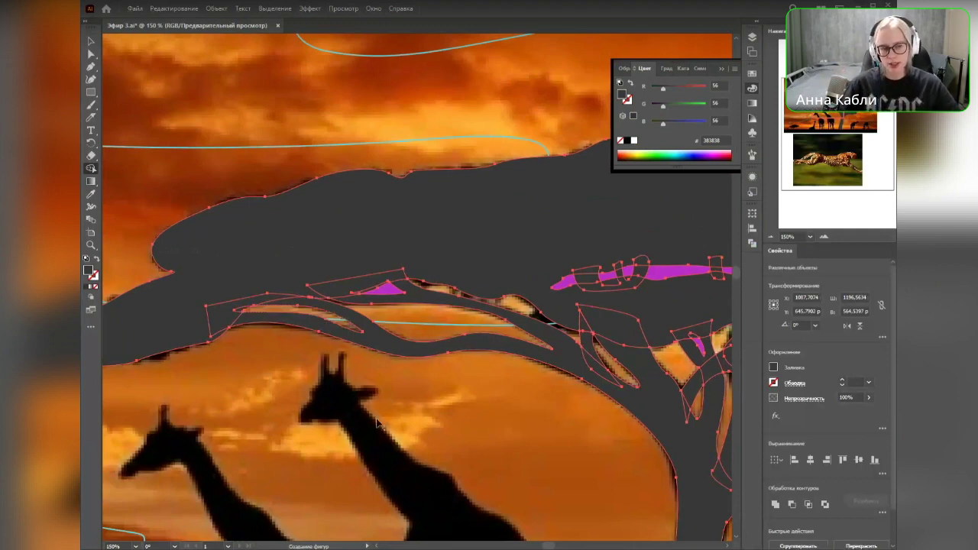
{"action": "left_click", "coordinate": [395, 292], "text": "alt"}
Step: Cut out the remaining purple gap pieces across the canopy and upper branches with the Shape Builder tool
{"action": "key", "text": "space"}
{"action": "left_click_drag", "start_coordinate": [632, 417], "coordinate": [373, 421]}
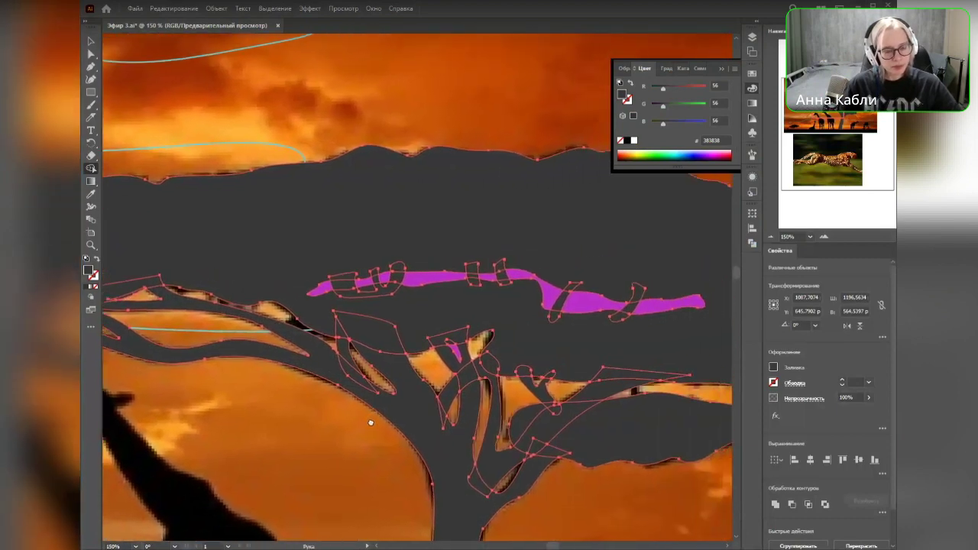
{"action": "left_click", "coordinate": [425, 283]}
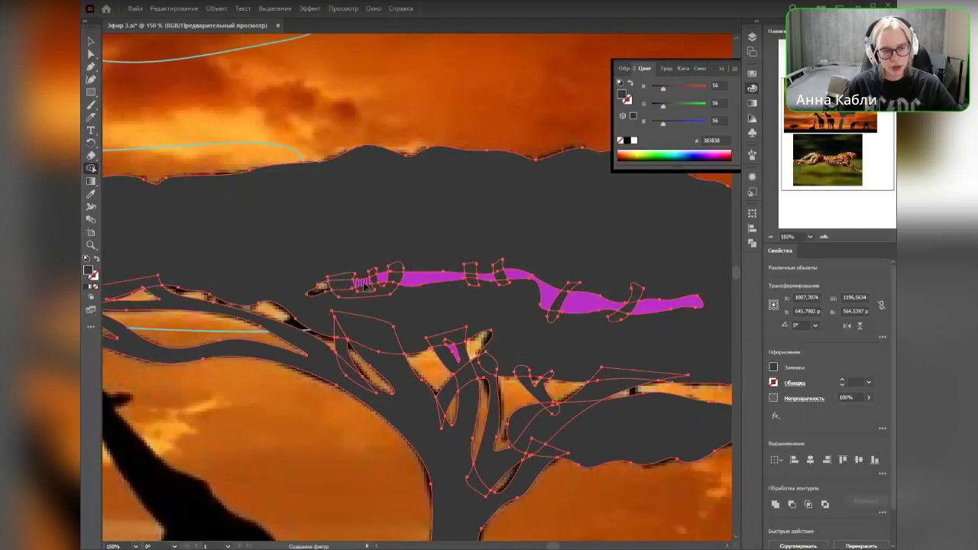
{"action": "mouse_move", "coordinate": [420, 279]}
{"action": "left_mouse_down"}
{"action": "mouse_move", "coordinate": [514, 274]}
{"action": "mouse_move", "coordinate": [495, 281]}
{"action": "mouse_move", "coordinate": [573, 307]}
{"action": "mouse_move", "coordinate": [677, 308]}
{"action": "left_mouse_up"}
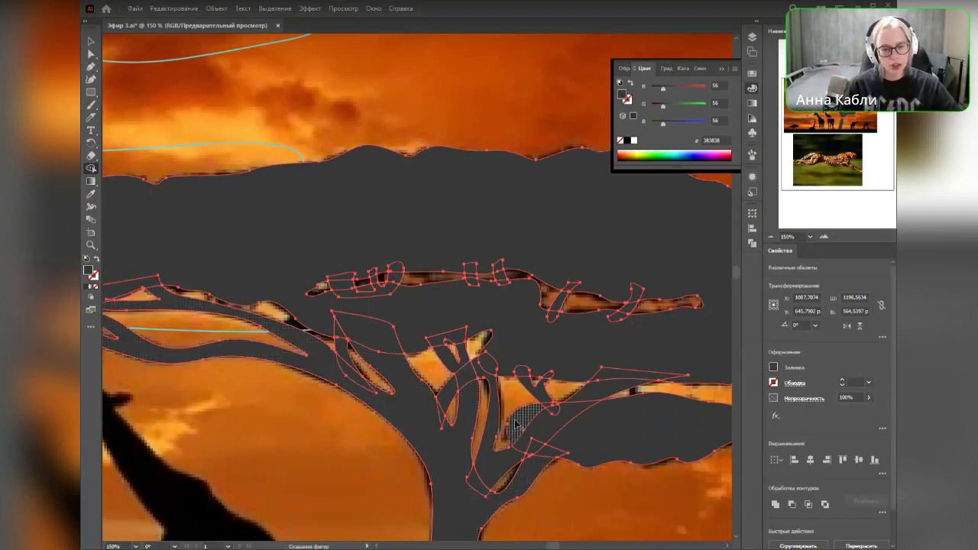
Step: Unite all selected tree shapes into one silhouette with Pathfinder, and deselect it
{"action": "scroll", "coordinate": [513, 434], "scroll_direction": "down", "scroll_amount": 6}
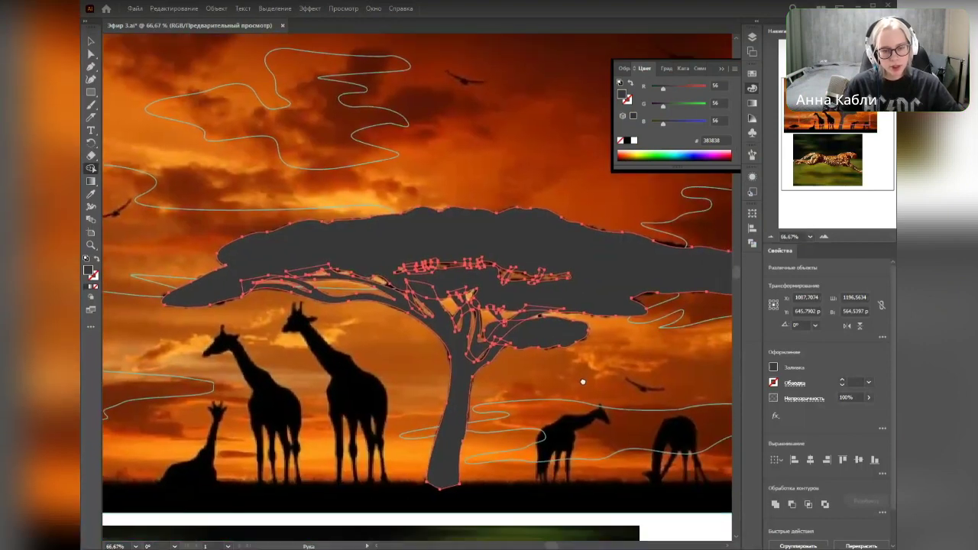
{"action": "key", "text": "v"}
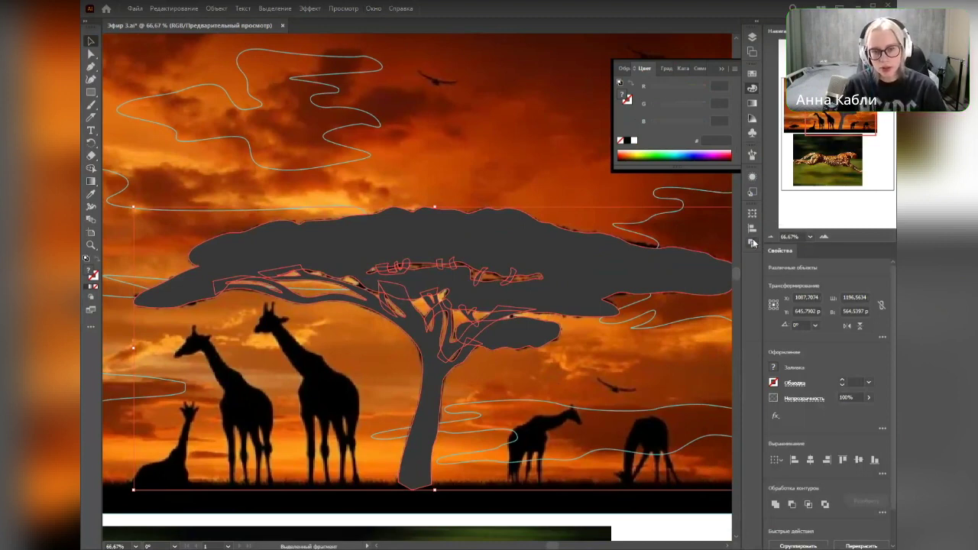
{"action": "left_click", "coordinate": [753, 242]}
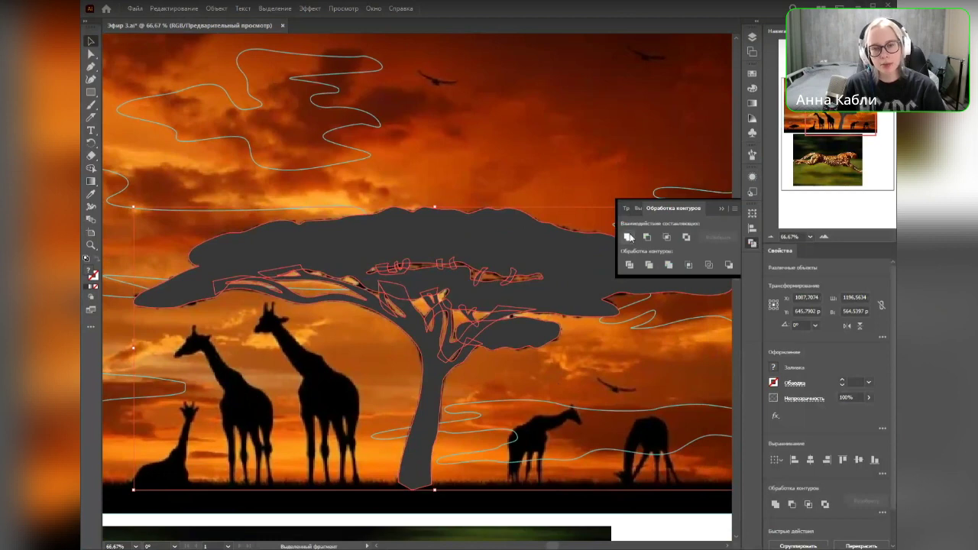
{"action": "left_click", "coordinate": [629, 237]}
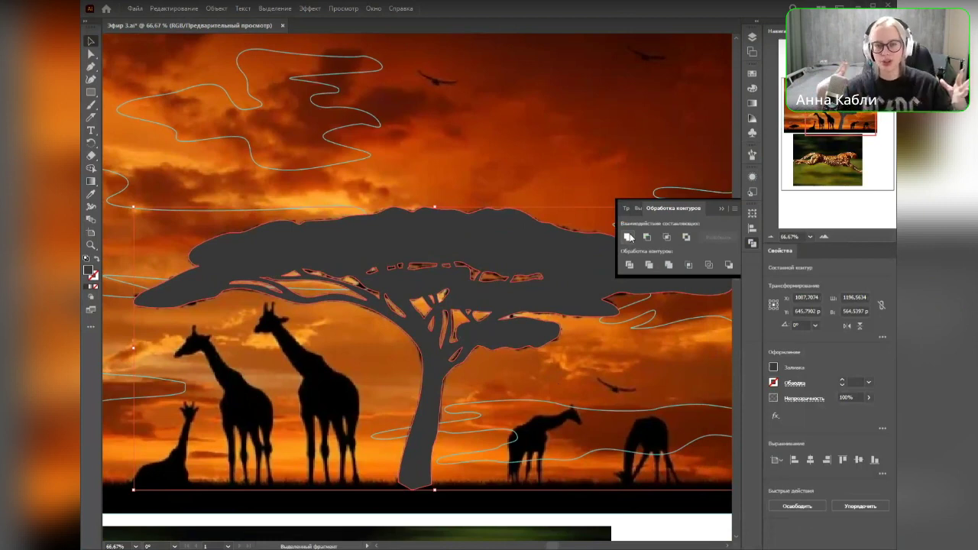
{"action": "left_click", "coordinate": [609, 374]}
{"action": "left_click", "coordinate": [722, 211]}
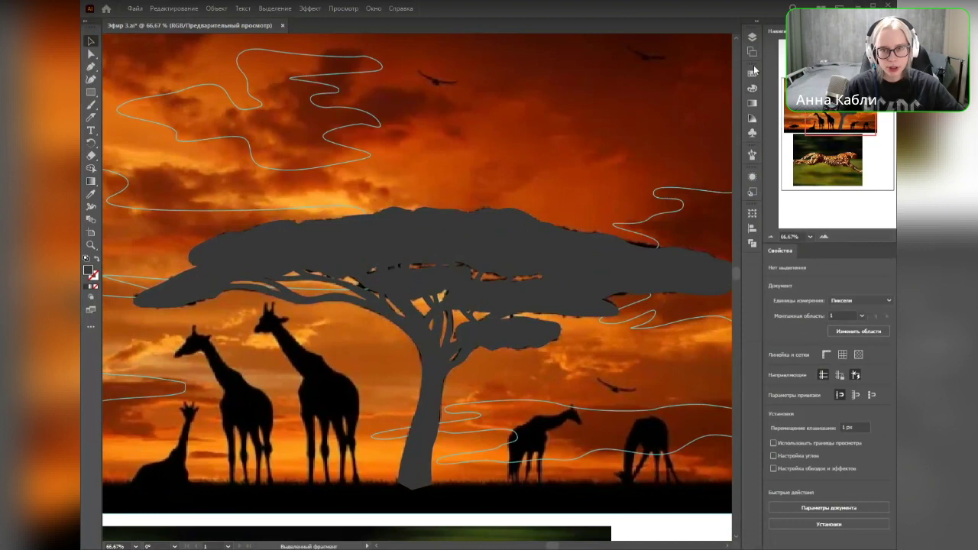
Step: Hide the photo layer Слой 1 to inspect the tree silhouette, test-move the tree, and show the photo layer again
{"action": "left_click", "coordinate": [752, 37]}
{"action": "left_click", "coordinate": [602, 61]}
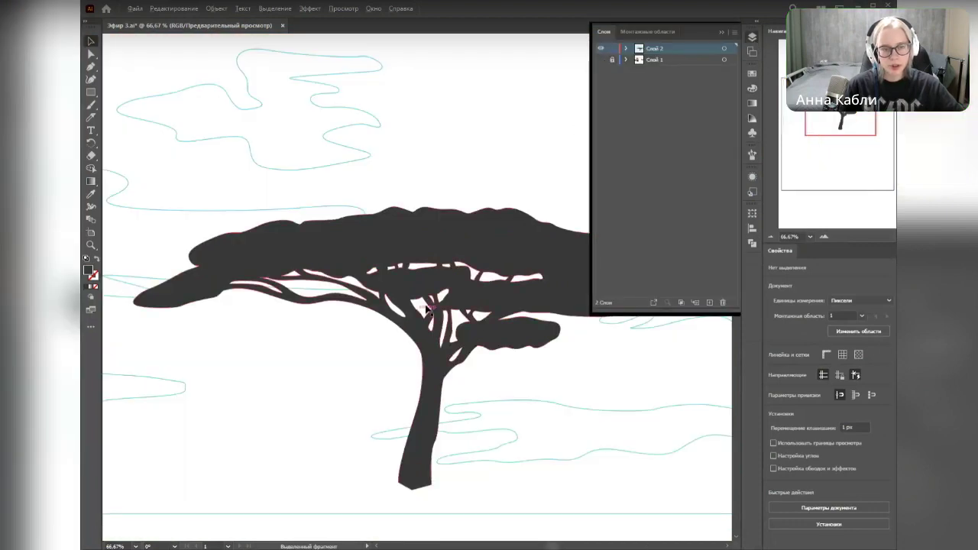
{"action": "scroll", "coordinate": [416, 315], "scroll_direction": "down", "scroll_amount": 1}
{"action": "left_click_drag", "start_coordinate": [493, 357], "coordinate": [437, 318]}
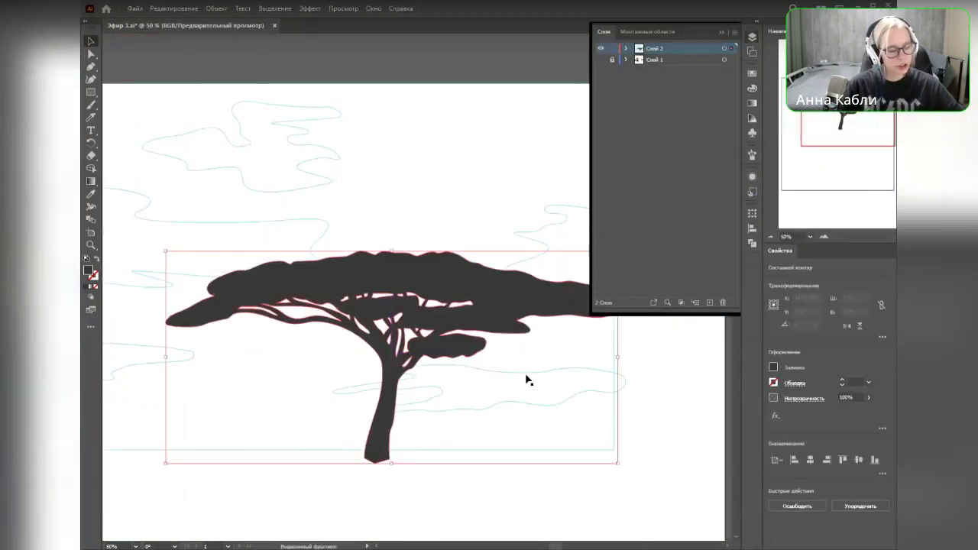
{"action": "left_click", "coordinate": [524, 492]}
{"action": "left_click", "coordinate": [601, 61]}
{"action": "left_click", "coordinate": [721, 32]}
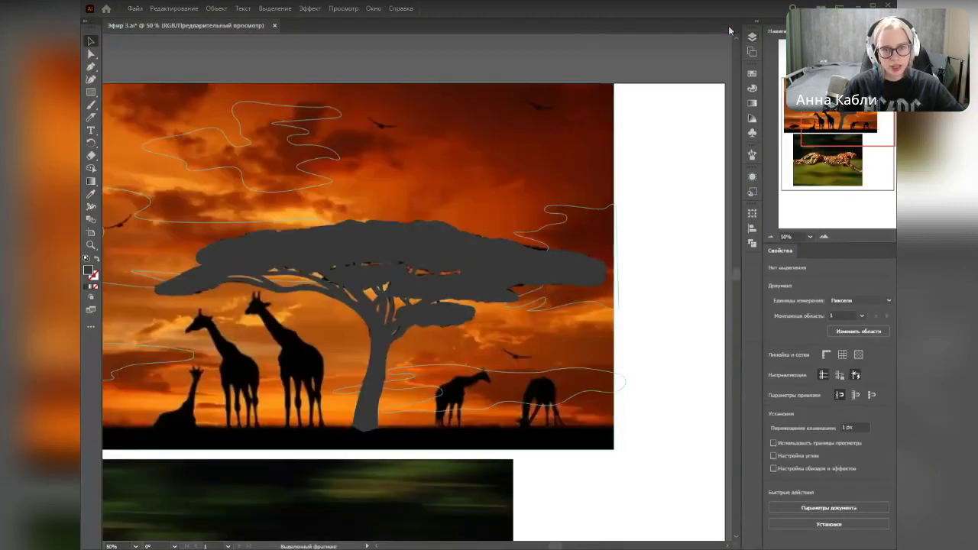
Step: Set up the Pen tool with a teal stroke and no fill
{"action": "left_click_drag", "start_coordinate": [354, 301], "coordinate": [335, 252]}
{"action": "scroll", "coordinate": [496, 360], "scroll_direction": "up", "scroll_amount": 2}
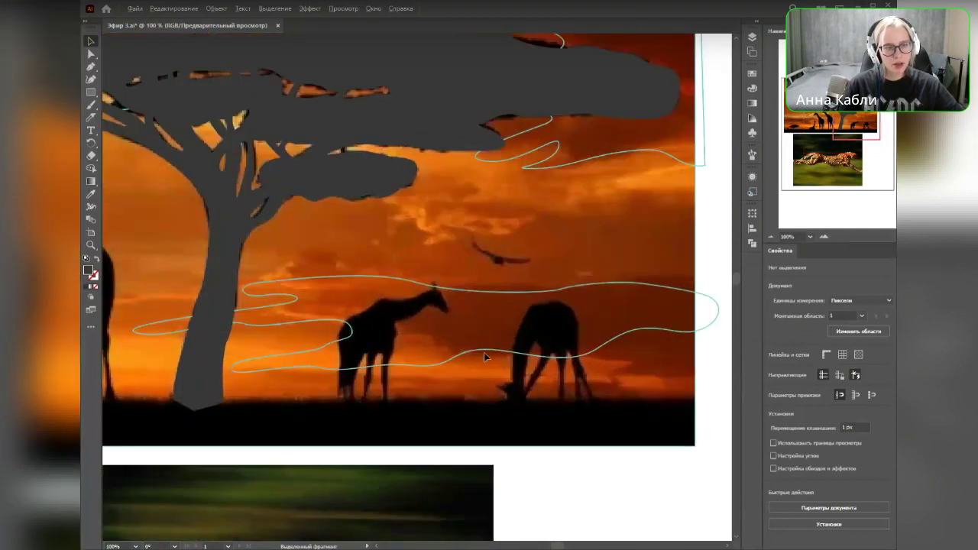
{"action": "scroll", "coordinate": [379, 302], "scroll_direction": "down", "scroll_amount": 2}
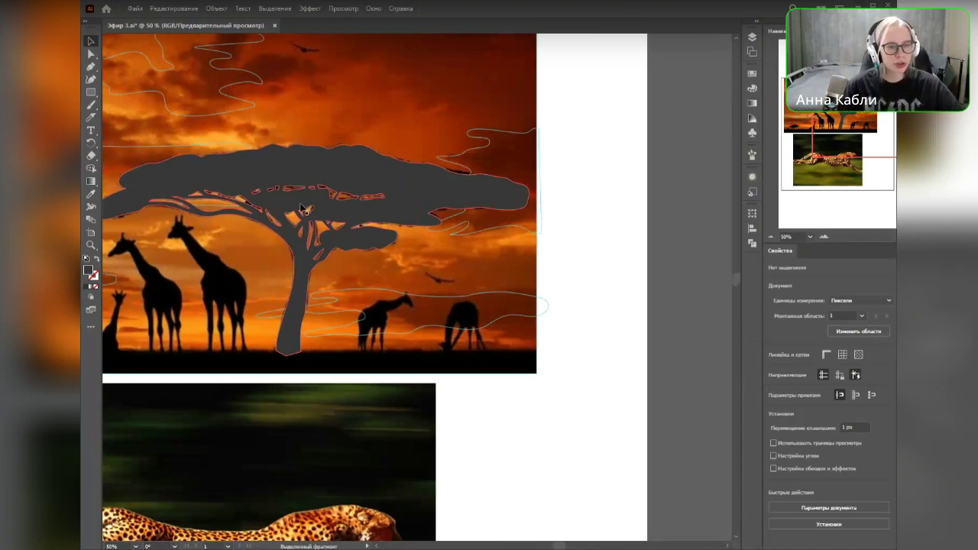
{"action": "scroll", "coordinate": [488, 298], "scroll_direction": "up", "scroll_amount": 1}
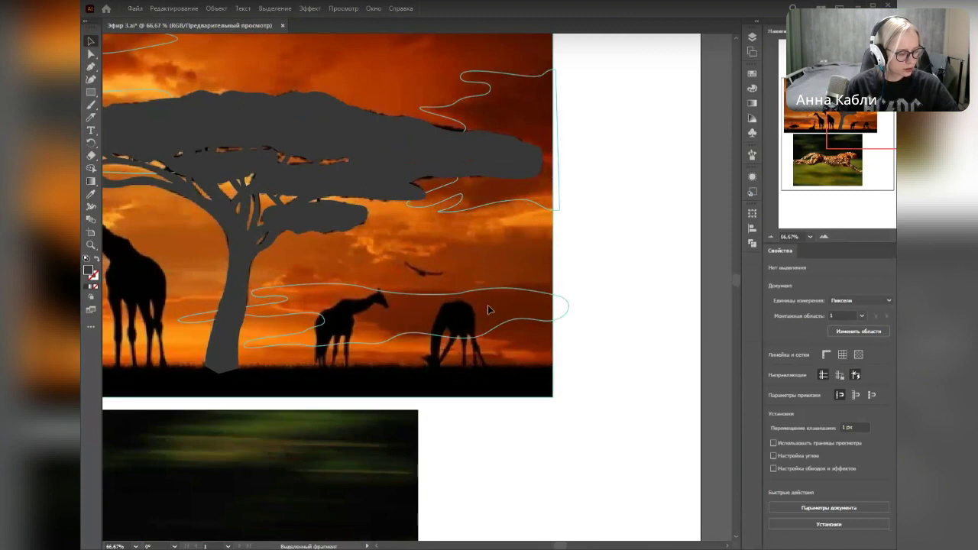
{"action": "left_click", "coordinate": [753, 38]}
{"action": "left_click", "coordinate": [754, 38]}
{"action": "left_click", "coordinate": [90, 67]}
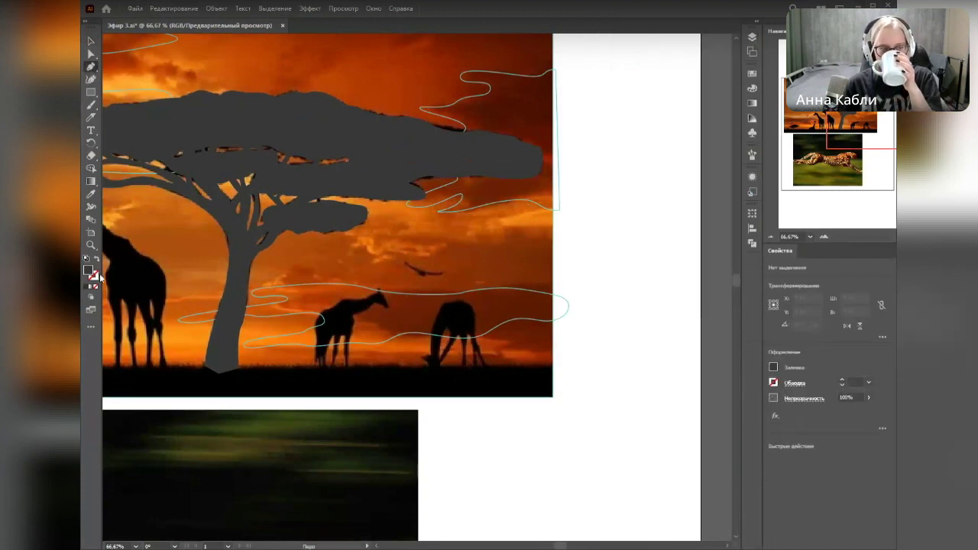
{"action": "double_click", "coordinate": [89, 272]}
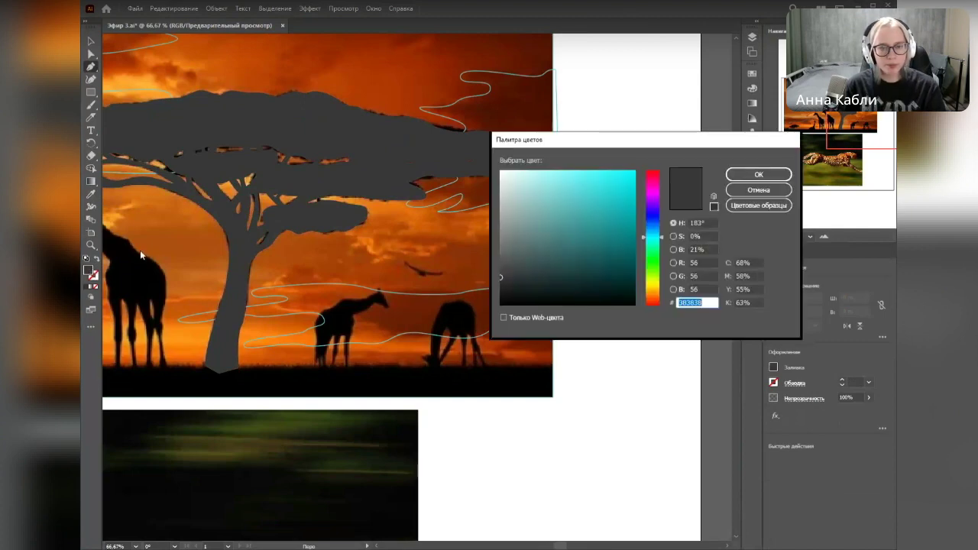
{"action": "left_click", "coordinate": [609, 205]}
{"action": "left_click", "coordinate": [756, 174]}
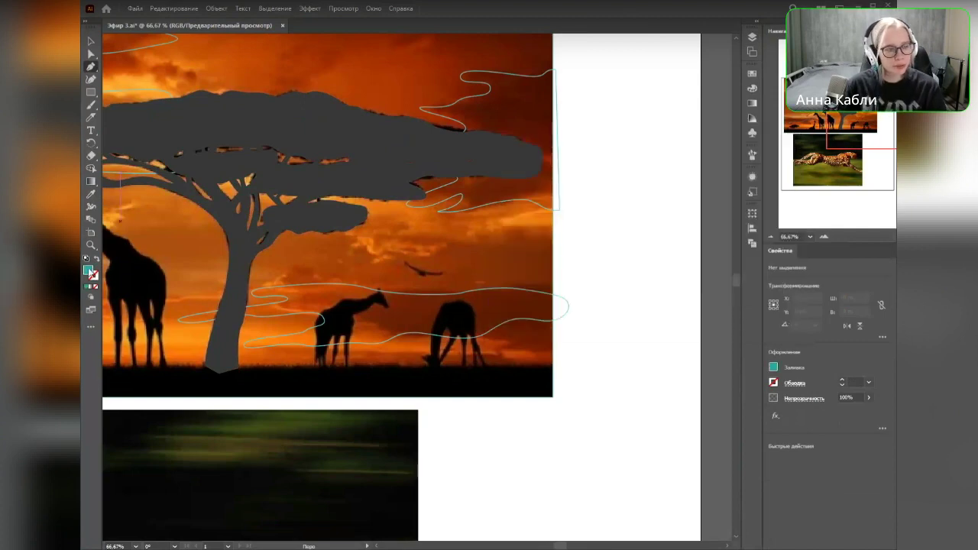
{"action": "left_click", "coordinate": [97, 260]}
Step: Start outlining the standing giraffe right of the tree, tracing from its front foot up the chest, under the neck and around the head
{"action": "scroll", "coordinate": [389, 255], "scroll_direction": "up", "scroll_amount": 2}
{"action": "left_click_drag", "start_coordinate": [356, 380], "coordinate": [474, 248]}
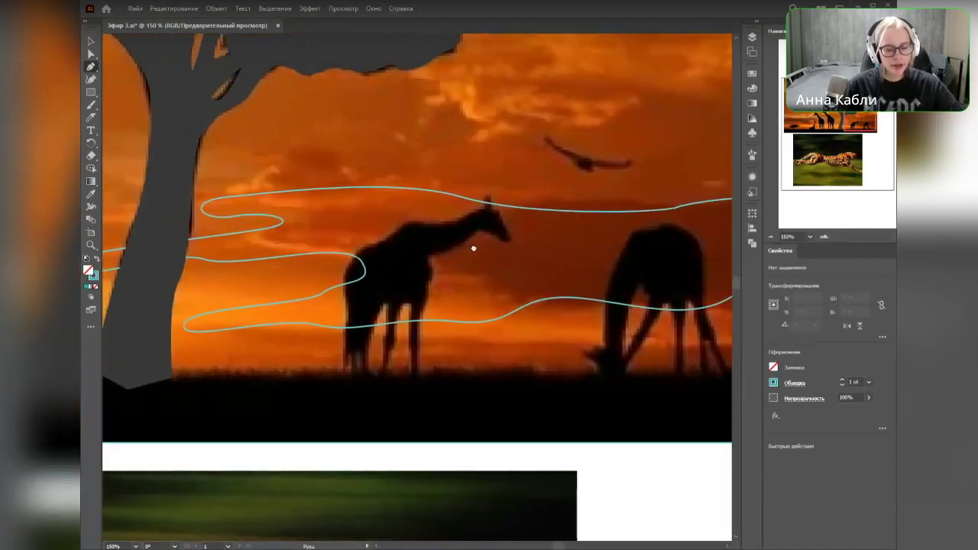
{"action": "left_click_drag", "start_coordinate": [470, 342], "coordinate": [477, 379]}
{"action": "scroll", "coordinate": [451, 425], "scroll_direction": "up", "scroll_amount": 1}
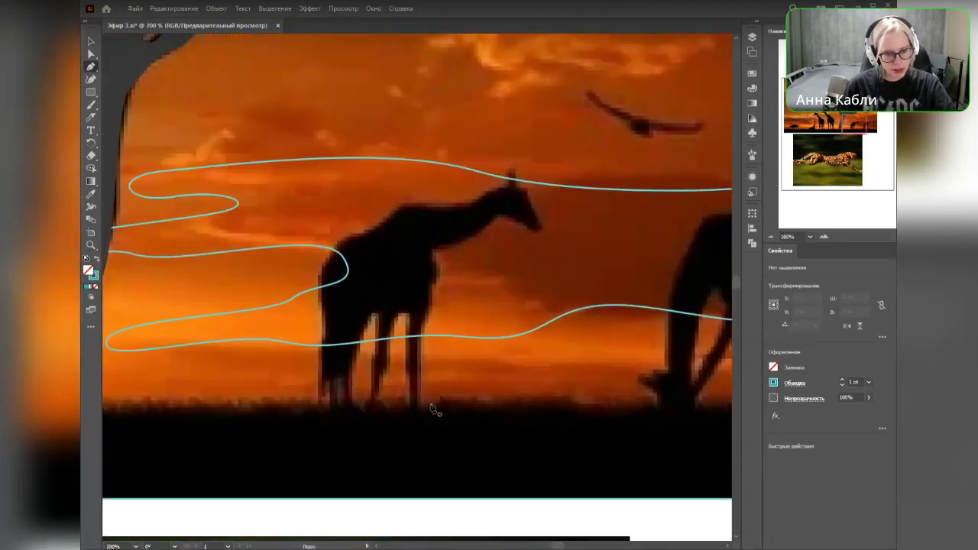
{"action": "left_click", "coordinate": [420, 406]}
{"action": "left_click_drag", "start_coordinate": [429, 308], "coordinate": [547, 226]}
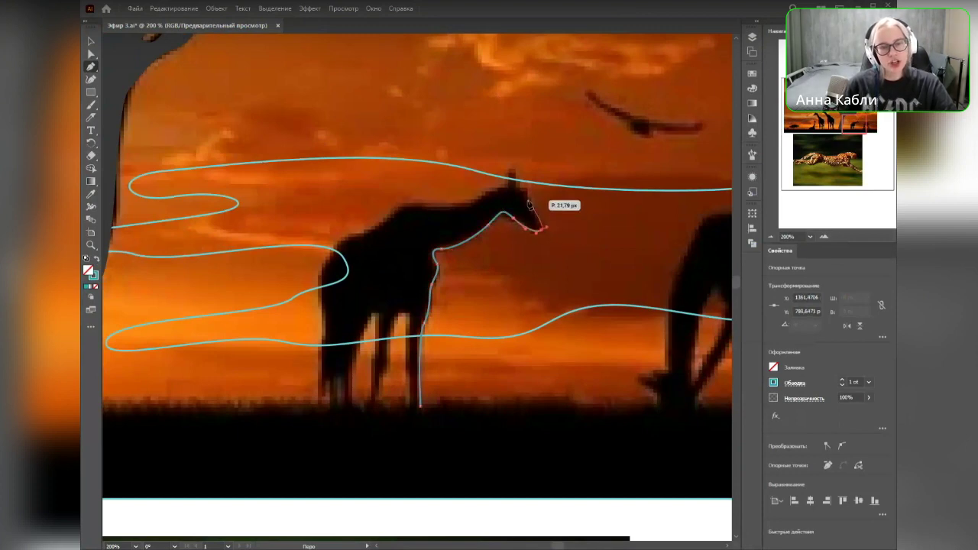
{"action": "left_click_drag", "start_coordinate": [527, 194], "coordinate": [448, 209]}
{"action": "left_click", "coordinate": [518, 180]}
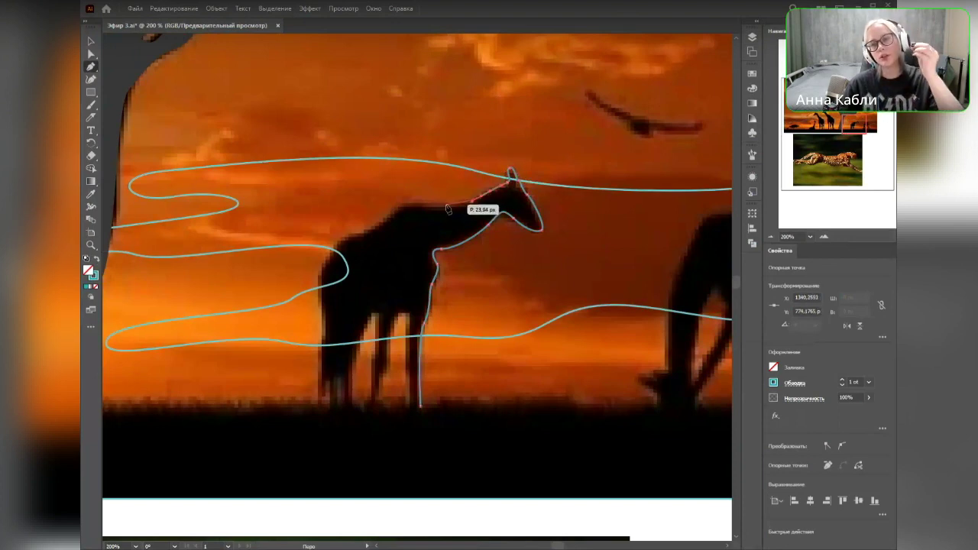
Step: Continue the giraffe outline along the neck, back and rump to the upper hind leg, redoing the misplaced foot anchor
{"action": "left_click_drag", "start_coordinate": [449, 208], "coordinate": [324, 272]}
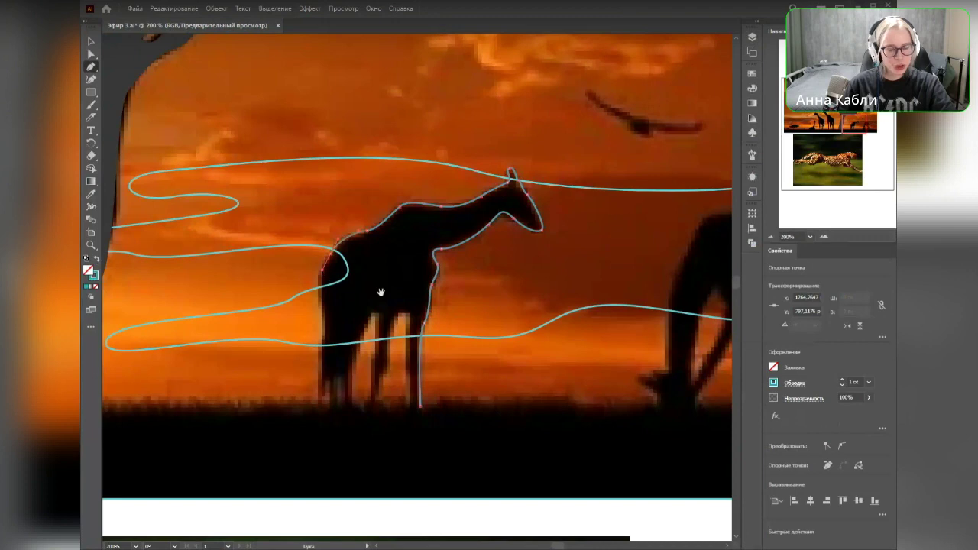
{"action": "left_click_drag", "start_coordinate": [381, 292], "coordinate": [420, 239]}
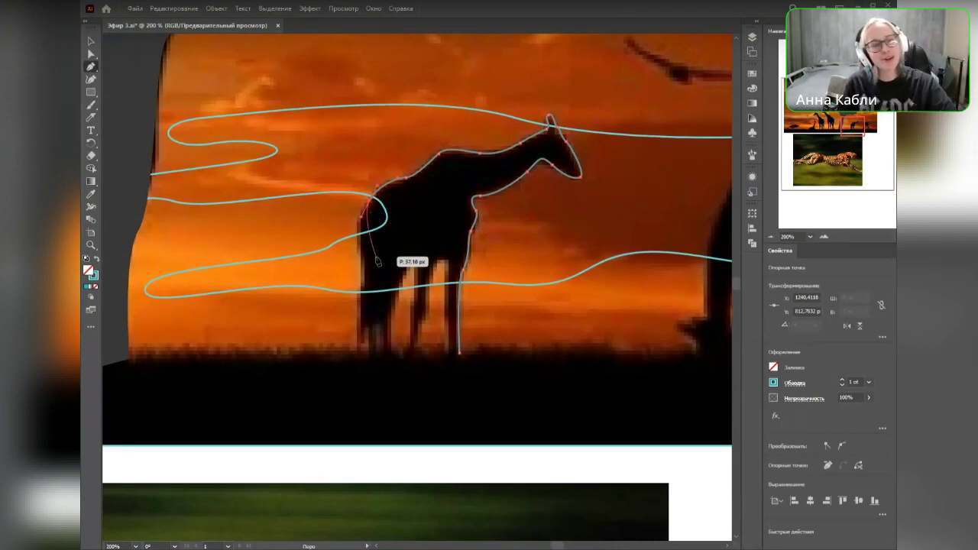
{"action": "left_click", "coordinate": [361, 256]}
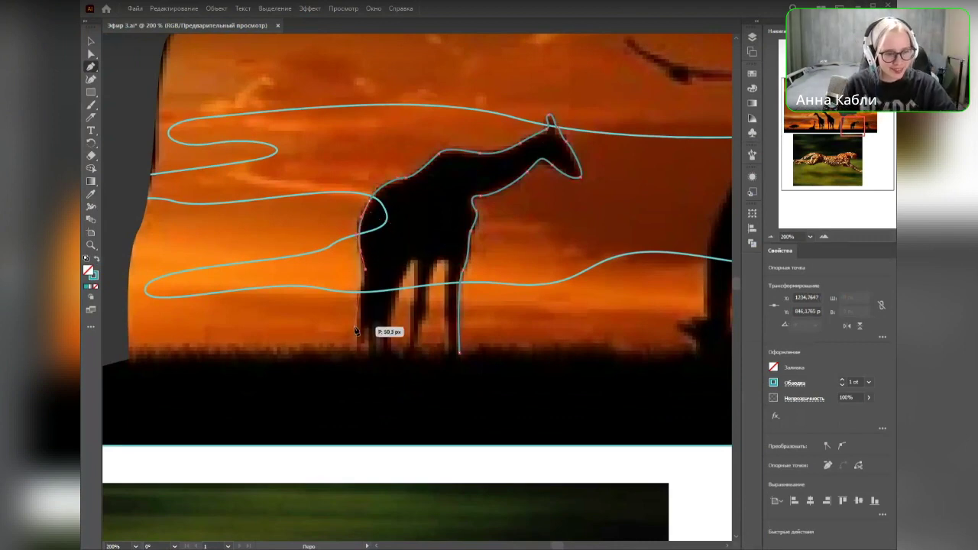
{"action": "left_click", "coordinate": [359, 337]}
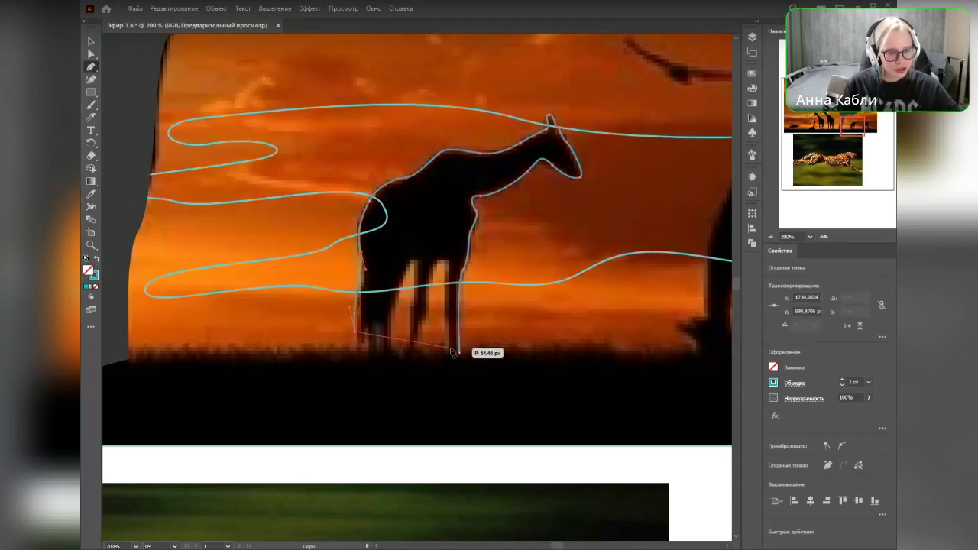
{"action": "key", "text": "ctrl+z"}
{"action": "left_click_drag", "start_coordinate": [361, 304], "coordinate": [364, 313]}
{"action": "left_click", "coordinate": [363, 308]}
Step: Trace the giraffe's hind leg down to the ground, the first gap between the legs, and the middle leg's foot
{"action": "scroll", "coordinate": [371, 332], "scroll_direction": "up", "scroll_amount": 2}
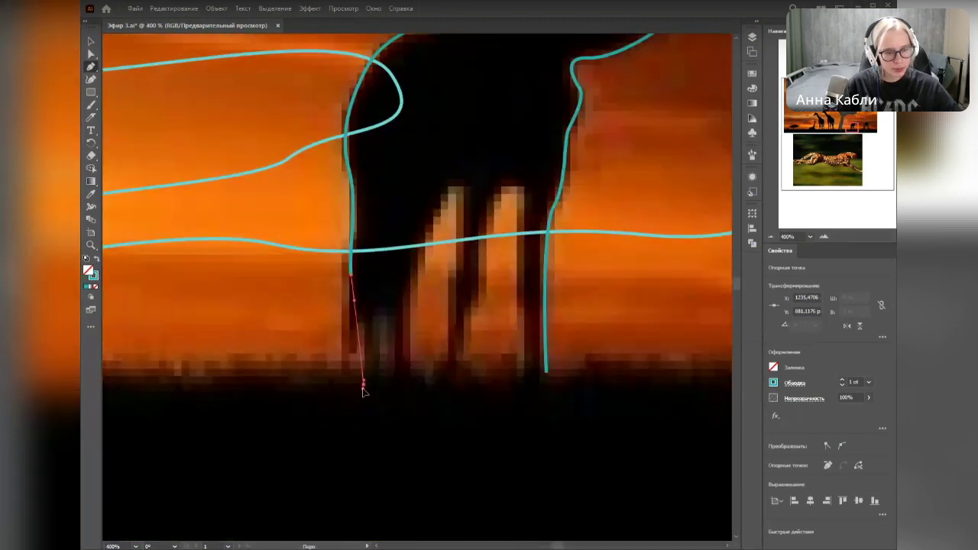
{"action": "left_click", "coordinate": [363, 382]}
{"action": "left_click", "coordinate": [382, 383]}
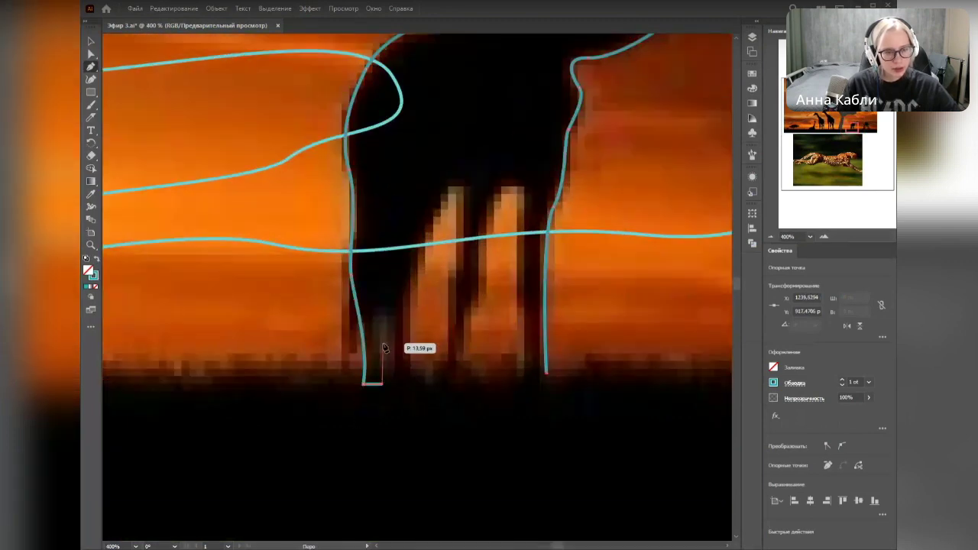
{"action": "left_click", "coordinate": [409, 385]}
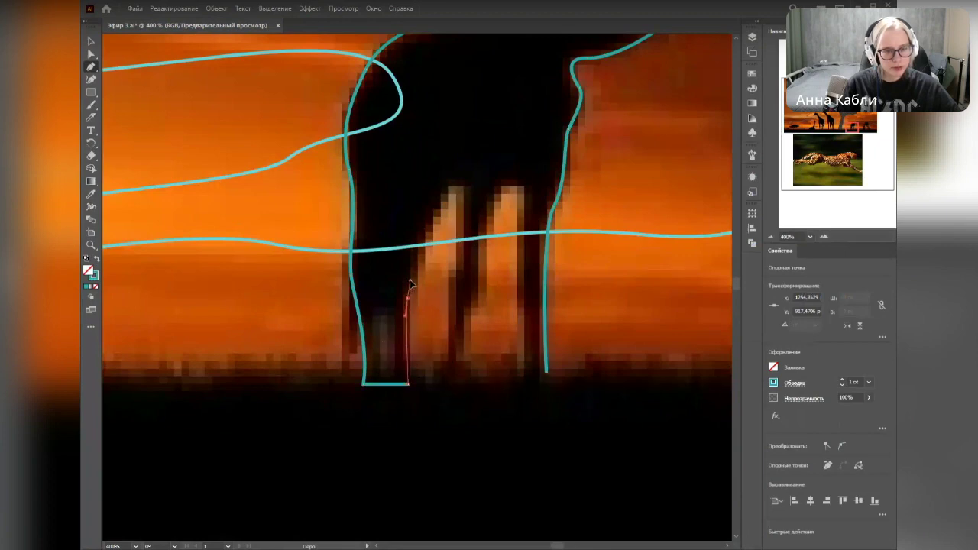
{"action": "left_click_drag", "start_coordinate": [450, 191], "coordinate": [458, 243]}
{"action": "left_click_drag", "start_coordinate": [449, 303], "coordinate": [473, 303]}
{"action": "left_click", "coordinate": [443, 384]}
{"action": "left_click", "coordinate": [463, 385]}
Step: Trace the second gap between the giraffe's legs, close the outline at the front foot, and deselect it
{"action": "left_click_drag", "start_coordinate": [475, 259], "coordinate": [473, 239]}
{"action": "left_click_drag", "start_coordinate": [501, 186], "coordinate": [522, 221]}
{"action": "left_click_drag", "start_coordinate": [518, 282], "coordinate": [526, 332]}
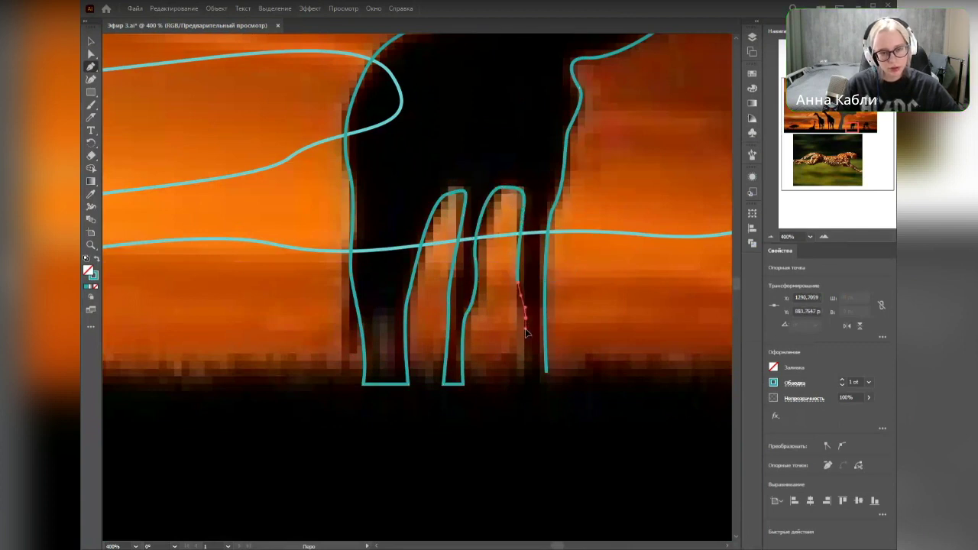
{"action": "left_click", "coordinate": [530, 383]}
{"action": "left_click", "coordinate": [546, 377]}
{"action": "key", "text": "v"}
{"action": "left_click", "coordinate": [247, 397]}
{"action": "scroll", "coordinate": [248, 397], "scroll_direction": "down", "scroll_amount": 3}
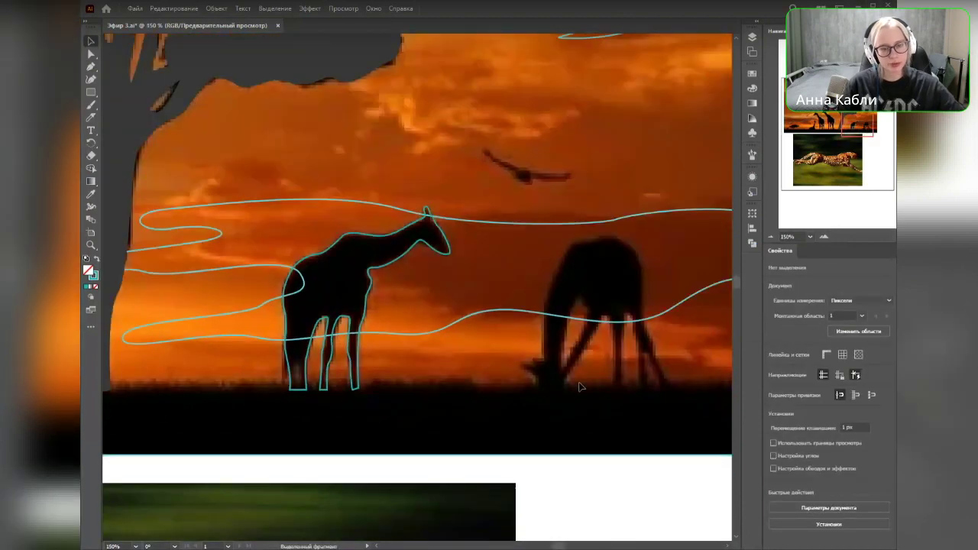
{"action": "left_click_drag", "start_coordinate": [555, 387], "coordinate": [446, 388]}
{"action": "scroll", "coordinate": [443, 388], "scroll_direction": "up", "scroll_amount": 3}
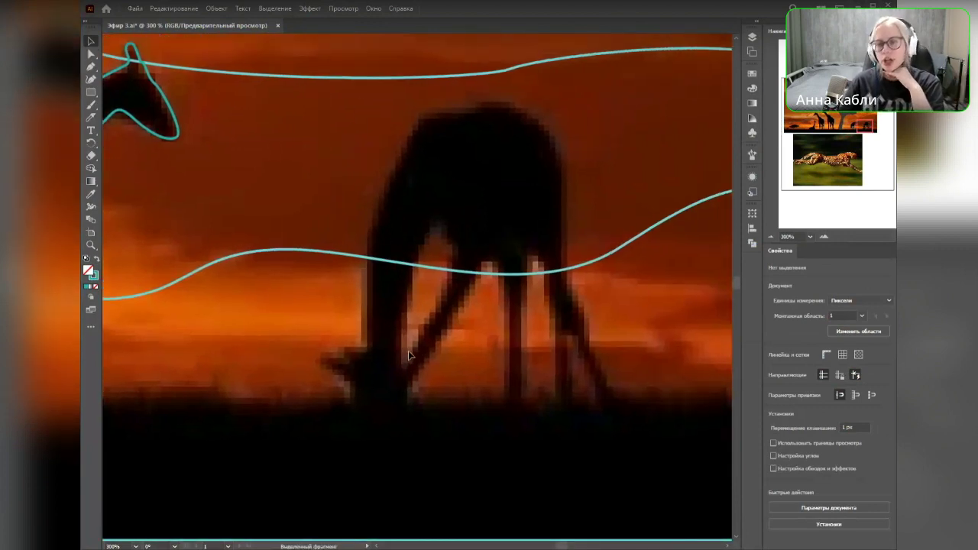
Step: Start outlining the grazing giraffe at the far right, tracing from its head and ears up the neck, over the back and down the rump
{"action": "key", "text": "p"}
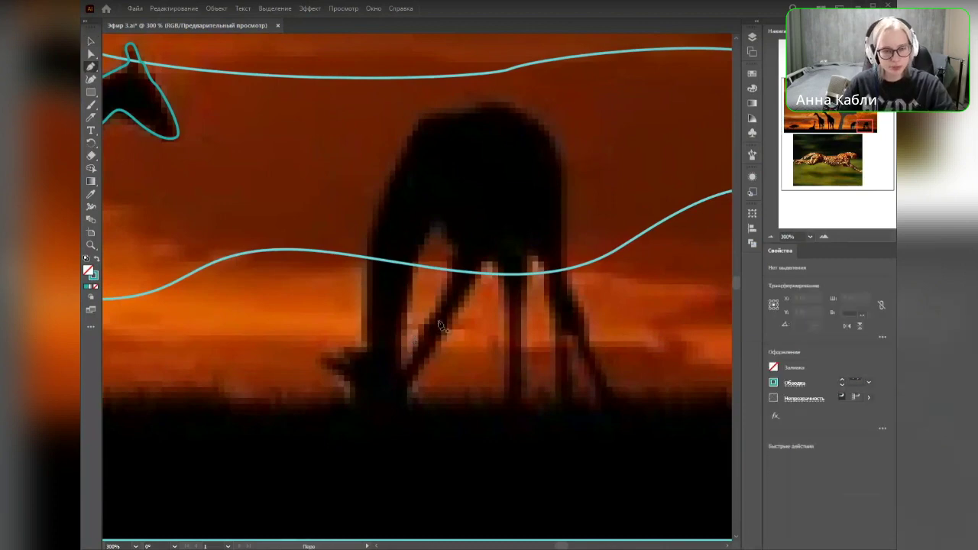
{"action": "left_click", "coordinate": [354, 406]}
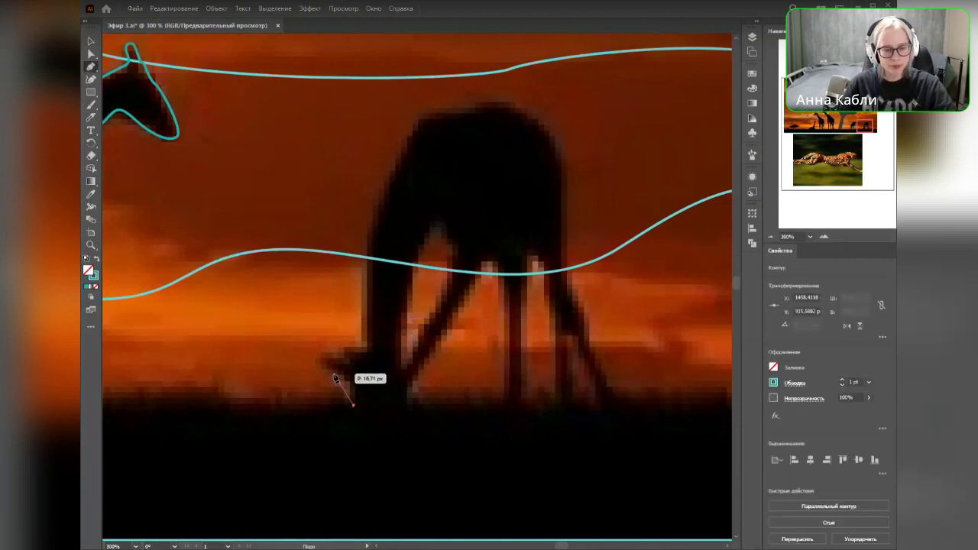
{"action": "left_click_drag", "start_coordinate": [308, 360], "coordinate": [371, 354]}
{"action": "left_click_drag", "start_coordinate": [361, 241], "coordinate": [416, 133]}
{"action": "left_click_drag", "start_coordinate": [461, 106], "coordinate": [530, 115]}
{"action": "left_click_drag", "start_coordinate": [565, 175], "coordinate": [564, 280]}
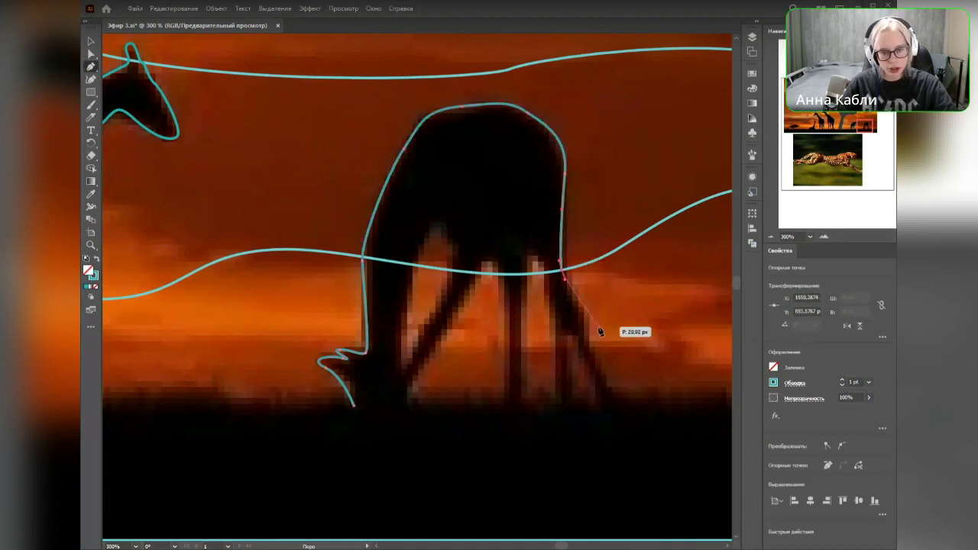
Step: Trace the grazing giraffe's two hind legs down to the ground and back up, including the gap in front of them
{"action": "left_click_drag", "start_coordinate": [589, 341], "coordinate": [568, 341]}
{"action": "left_click", "coordinate": [622, 406]}
{"action": "left_click", "coordinate": [602, 406]}
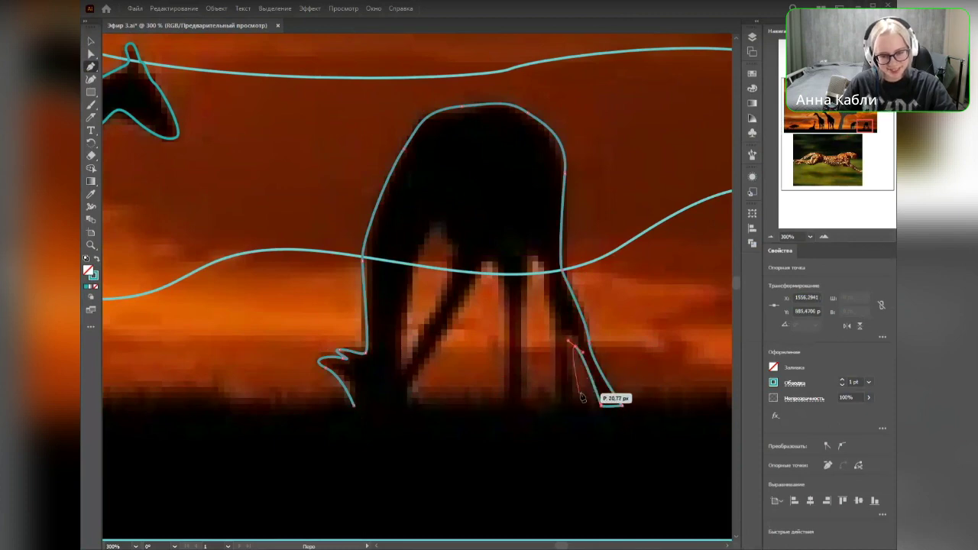
{"action": "left_click_drag", "start_coordinate": [575, 406], "coordinate": [573, 410]}
{"action": "left_click", "coordinate": [560, 410]}
{"action": "left_click_drag", "start_coordinate": [555, 338], "coordinate": [556, 321]}
{"action": "left_click_drag", "start_coordinate": [550, 307], "coordinate": [543, 293]}
{"action": "left_click_drag", "start_coordinate": [538, 258], "coordinate": [525, 294]}
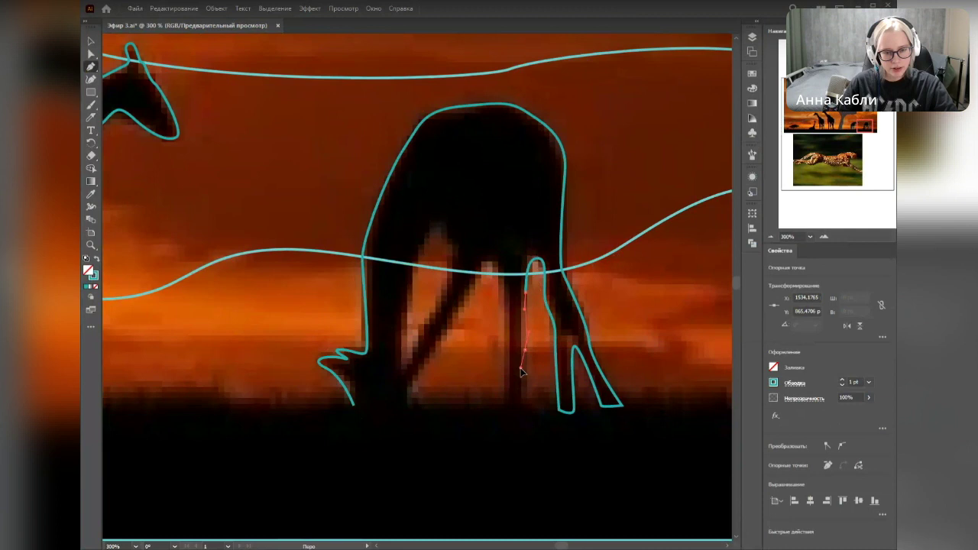
Step: Trace the grazing giraffe's middle leg, the next gap and the outer edge of the slanted front leg, and close the outline at the muzzle
{"action": "left_click_drag", "start_coordinate": [509, 409], "coordinate": [513, 351]}
{"action": "left_click", "coordinate": [508, 303]}
{"action": "left_click_drag", "start_coordinate": [484, 267], "coordinate": [470, 276]}
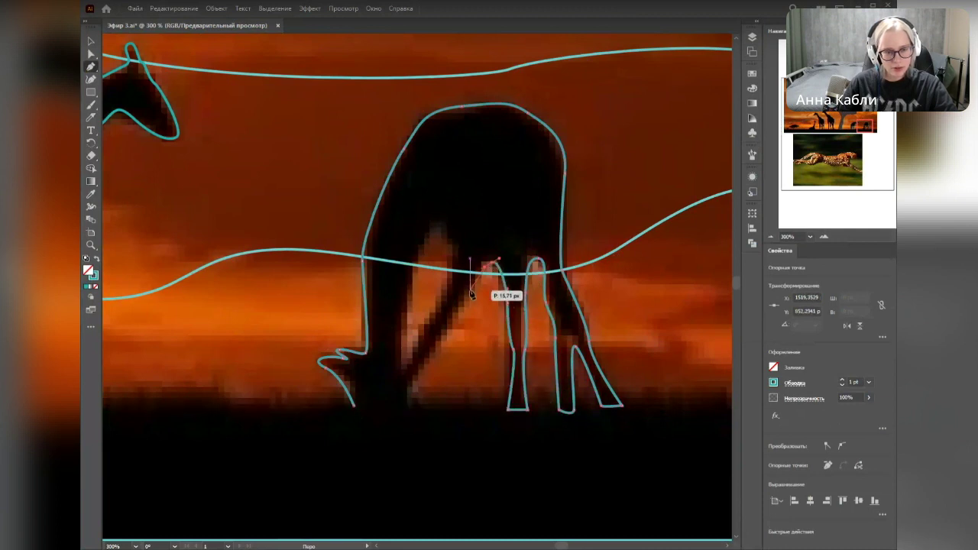
{"action": "left_click", "coordinate": [433, 348]}
{"action": "left_click_drag", "start_coordinate": [409, 397], "coordinate": [468, 459]}
{"action": "left_click", "coordinate": [355, 405]}
Step: Draw a closed path around the opening between the grazing giraffe's neck and its slanted front leg
{"action": "left_click", "coordinate": [417, 392]}
{"action": "left_click", "coordinate": [417, 392]}
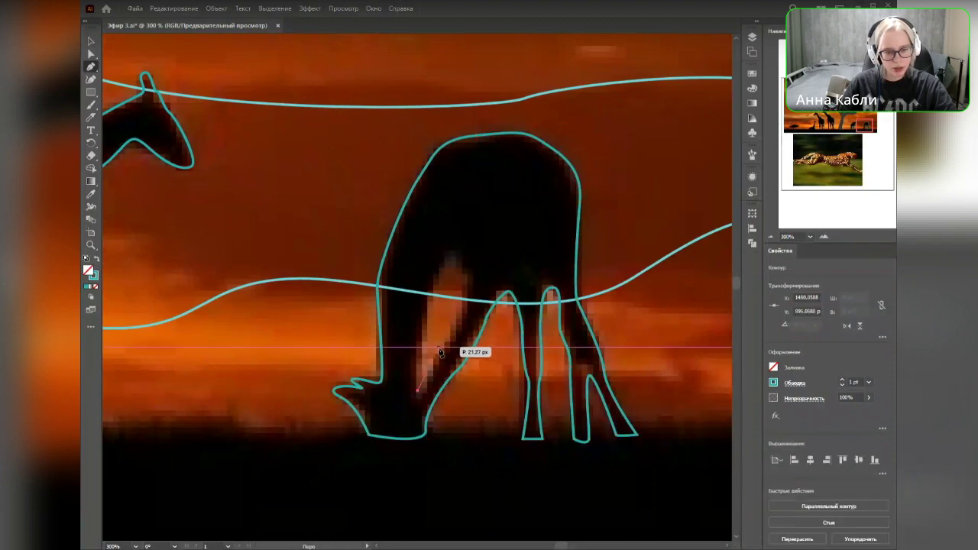
{"action": "left_click_drag", "start_coordinate": [457, 327], "coordinate": [458, 325]}
{"action": "left_click_drag", "start_coordinate": [464, 274], "coordinate": [434, 276]}
{"action": "left_click", "coordinate": [423, 321]}
{"action": "left_click", "coordinate": [418, 393]}
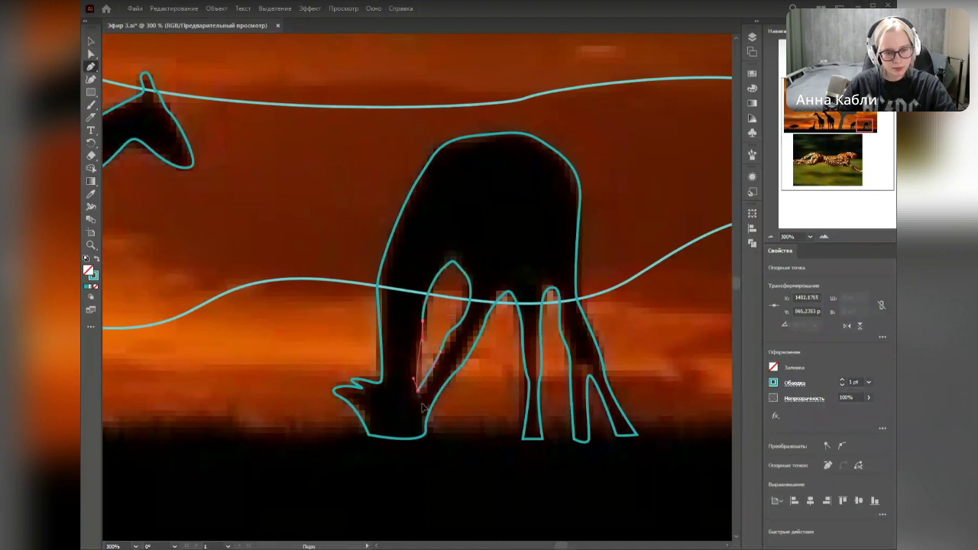
Step: Swap fill and stroke on the grazing giraffe's paths and cut out the opening beside its neck with the Shape Builder tool
{"action": "key", "text": "v"}
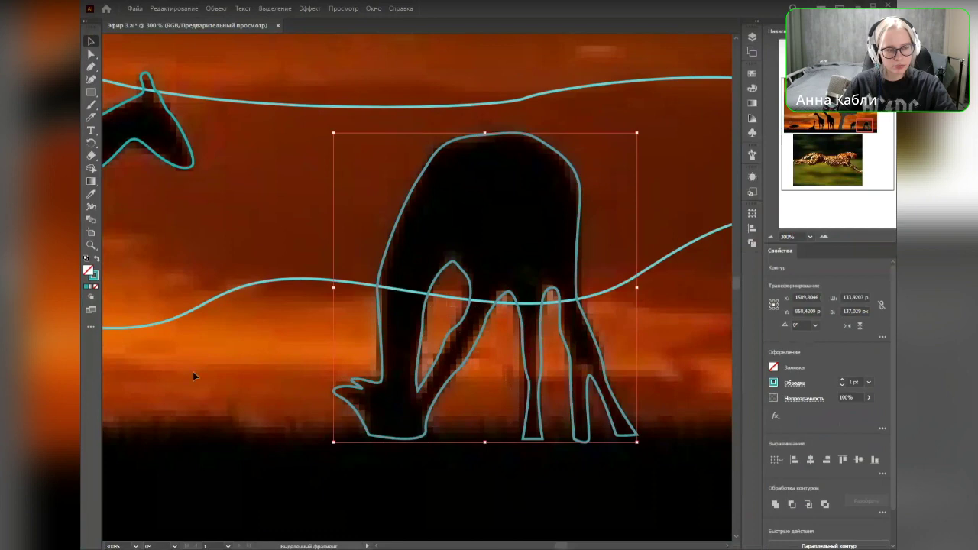
{"action": "left_click", "coordinate": [96, 260]}
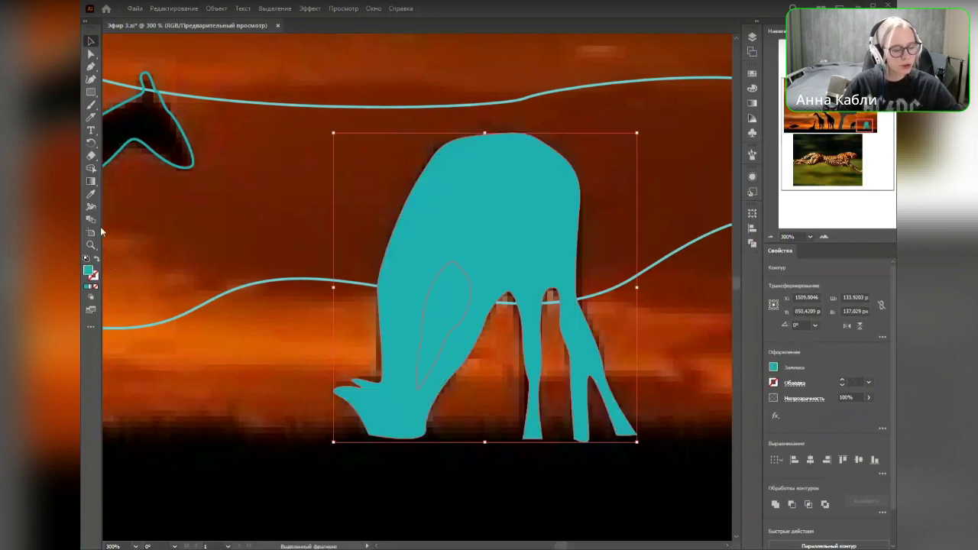
{"action": "left_click", "coordinate": [91, 168]}
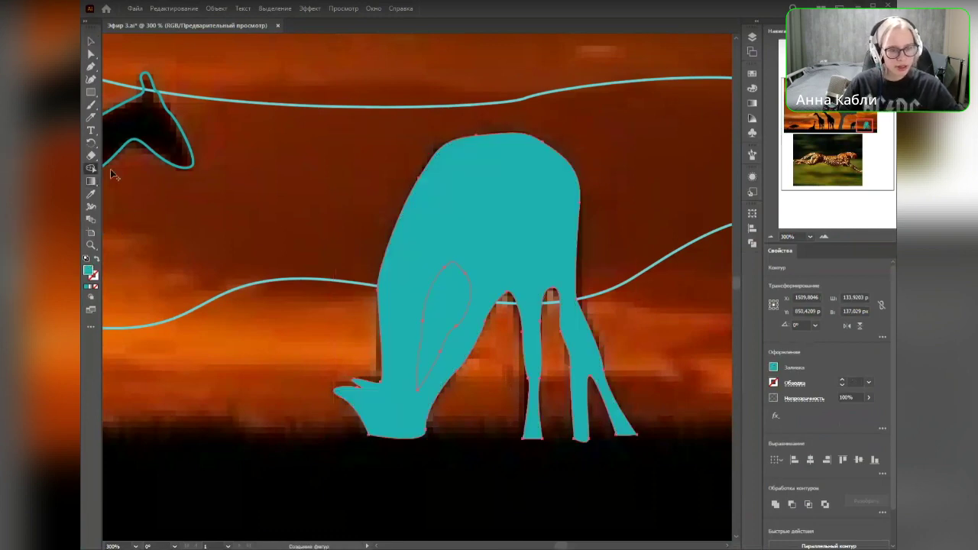
{"action": "left_click", "coordinate": [447, 313], "text": "alt"}
{"action": "left_click", "coordinate": [251, 392]}
{"action": "scroll", "coordinate": [264, 434], "scroll_direction": "down", "scroll_amount": 2}
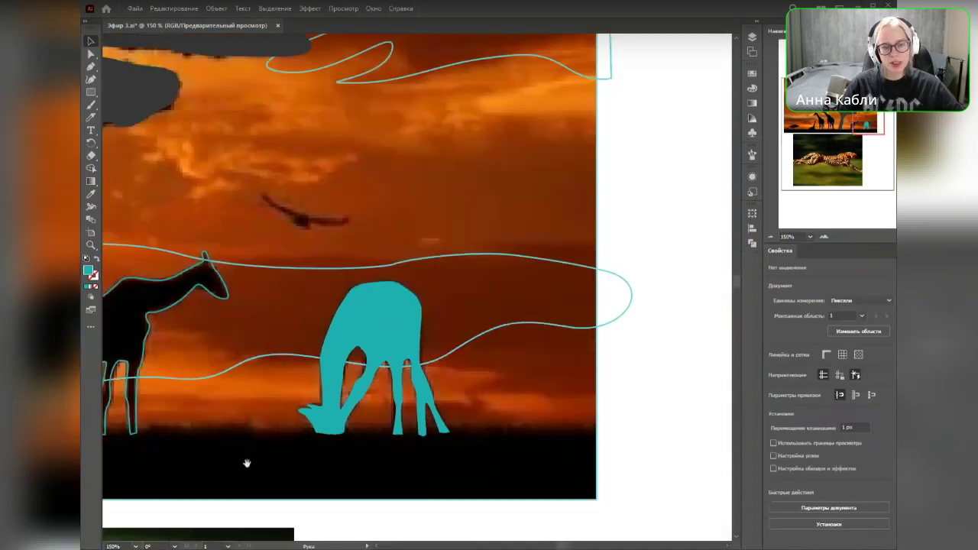
Step: Recolour the grazing giraffe with the tree crown's dark grey fill and deselect it
{"action": "left_click_drag", "start_coordinate": [252, 462], "coordinate": [326, 429]}
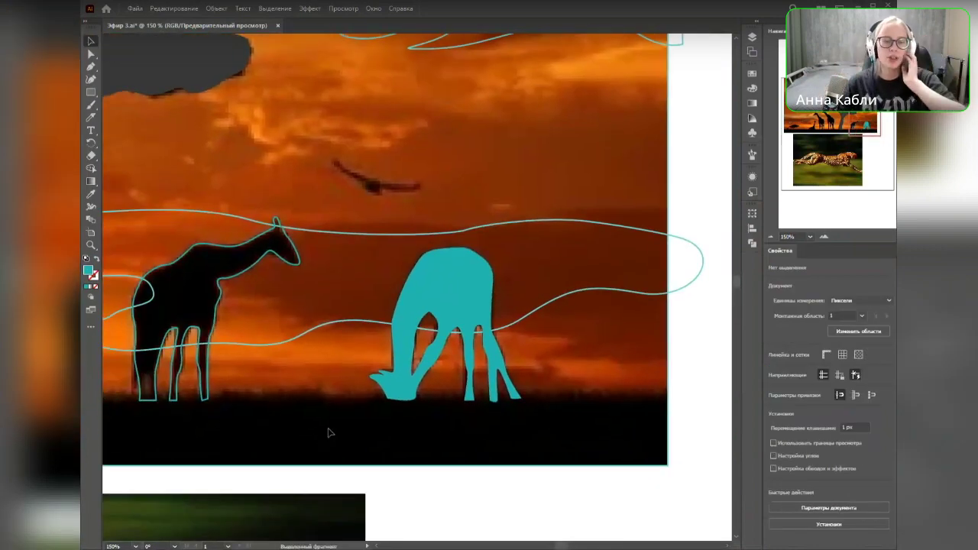
{"action": "left_click", "coordinate": [474, 304]}
{"action": "key", "text": "i"}
{"action": "left_click", "coordinate": [147, 61]}
{"action": "key", "text": "v"}
{"action": "key", "text": "ctrl+shift+a"}
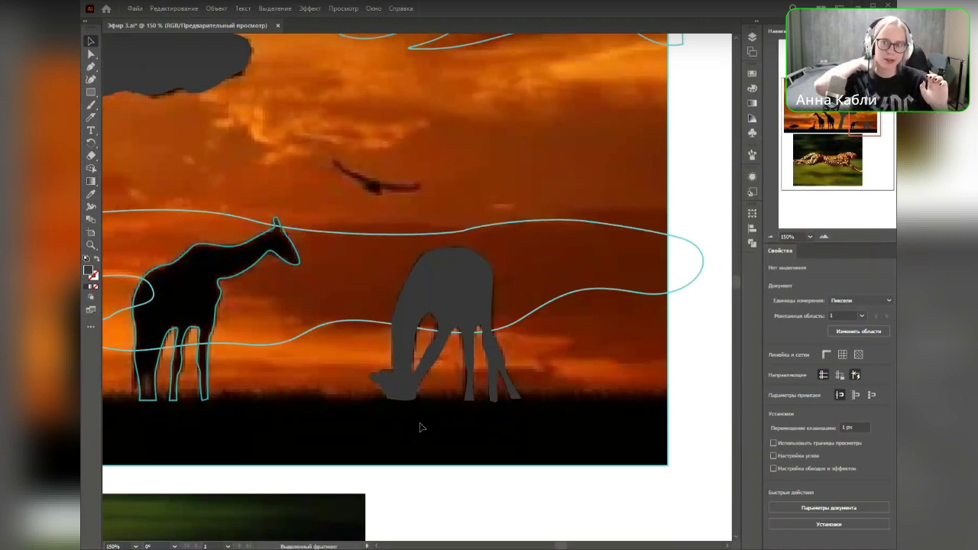
Step: Select the grazing giraffe and examine its shape areas with the Shape Builder tool, then deselect it
{"action": "left_click", "coordinate": [91, 168]}
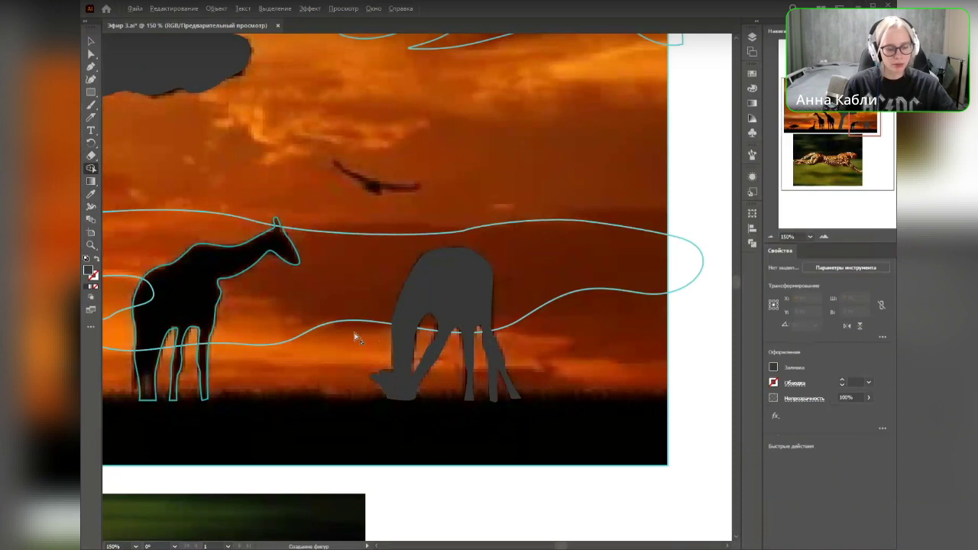
{"action": "left_click", "coordinate": [392, 345]}
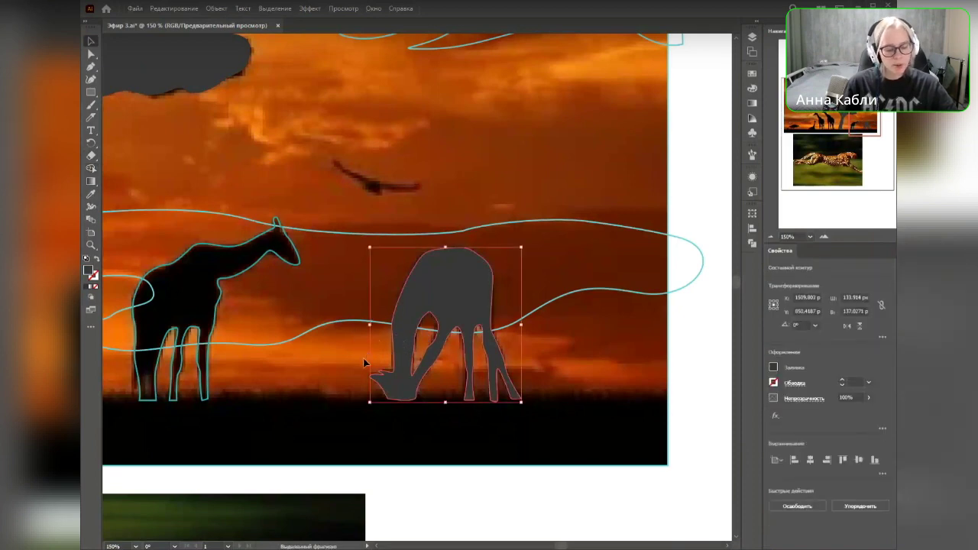
{"action": "left_click", "coordinate": [92, 169]}
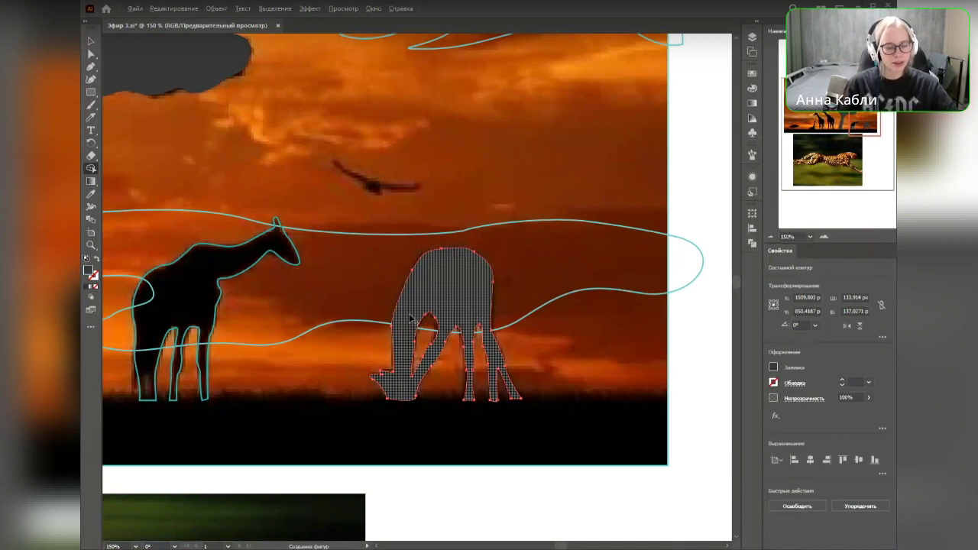
{"action": "key", "text": "v"}
{"action": "left_click", "coordinate": [314, 380]}
Step: Trace the bird in the sky above the tree crown with a closed Pen tool outline around its wings and body
{"action": "scroll", "coordinate": [293, 434], "scroll_direction": "down", "scroll_amount": 1}
{"action": "left_click_drag", "start_coordinate": [314, 435], "coordinate": [546, 414]}
{"action": "scroll", "coordinate": [546, 413], "scroll_direction": "down", "scroll_amount": 2}
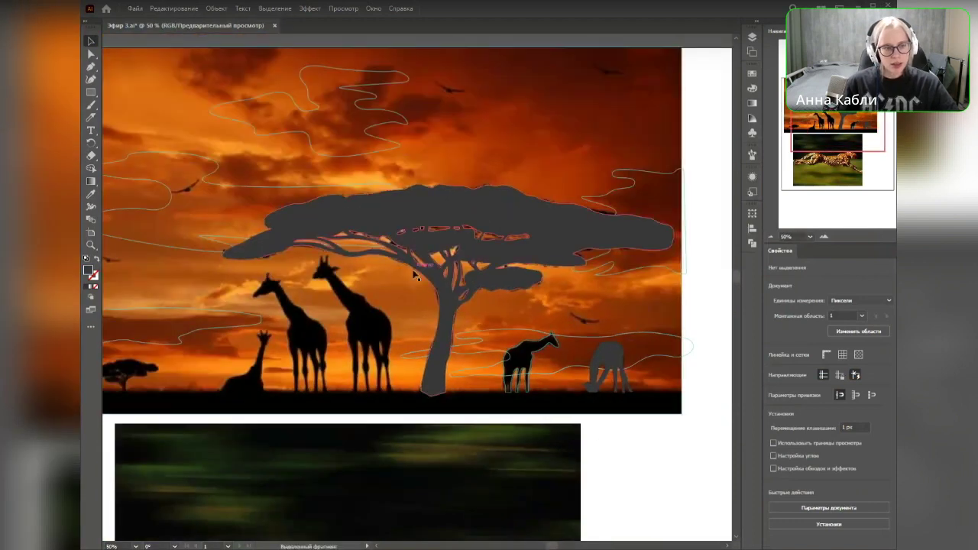
{"action": "left_click_drag", "start_coordinate": [366, 253], "coordinate": [498, 277]}
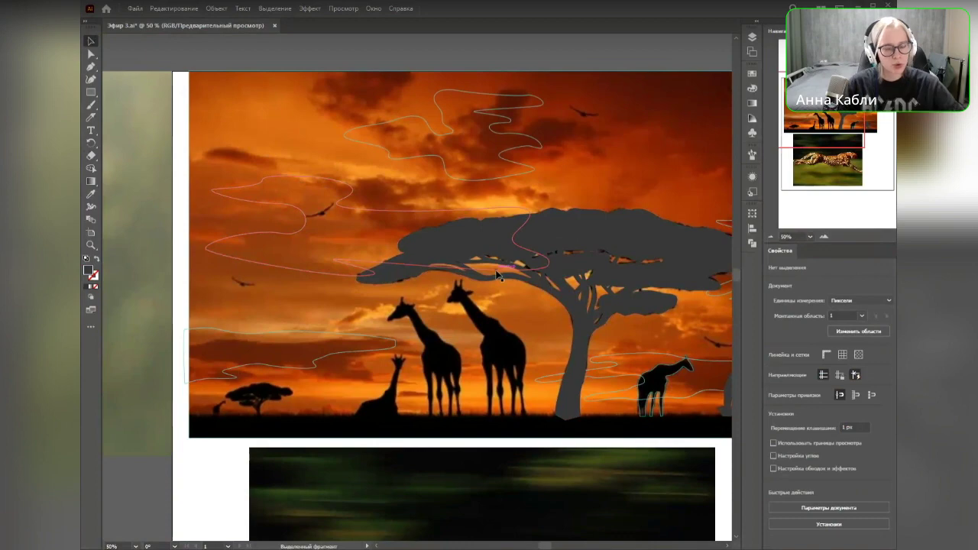
{"action": "left_click_drag", "start_coordinate": [594, 145], "coordinate": [480, 290]}
{"action": "scroll", "coordinate": [461, 283], "scroll_direction": "up", "scroll_amount": 2}
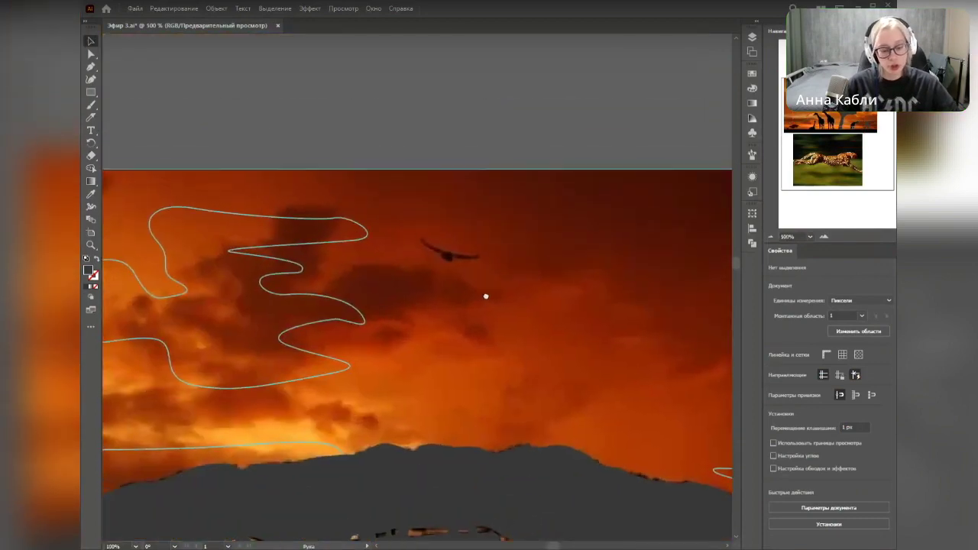
{"action": "key", "text": "p"}
{"action": "scroll", "coordinate": [482, 278], "scroll_direction": "up", "scroll_amount": 1}
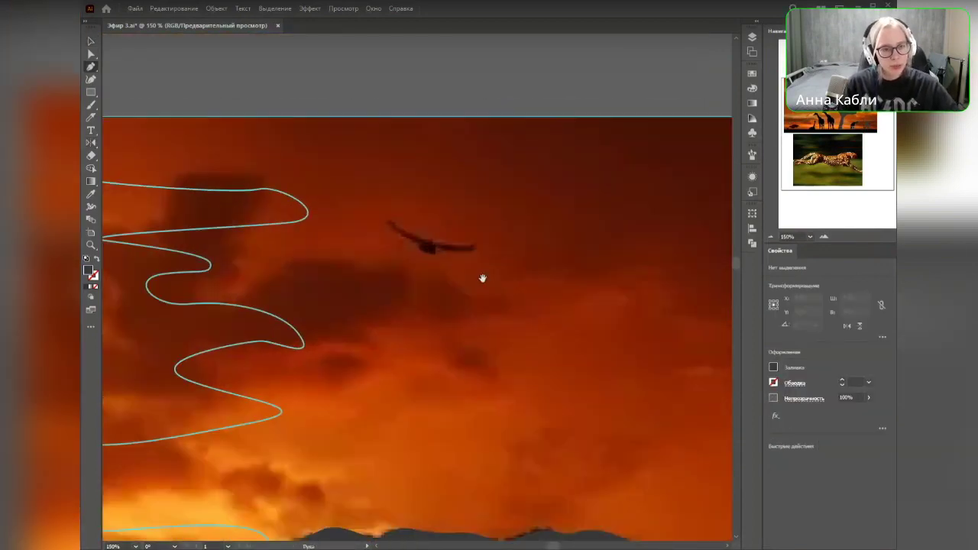
{"action": "left_click_drag", "start_coordinate": [482, 278], "coordinate": [478, 310]}
{"action": "left_click", "coordinate": [384, 250]}
{"action": "mouse_move", "coordinate": [419, 273]}
{"action": "left_mouse_down"}
{"action": "mouse_move", "coordinate": [471, 282]}
{"action": "mouse_move", "coordinate": [423, 288]}
{"action": "left_mouse_up"}
{"action": "left_click", "coordinate": [430, 288]}
{"action": "left_click_drag", "start_coordinate": [418, 282], "coordinate": [373, 250]}
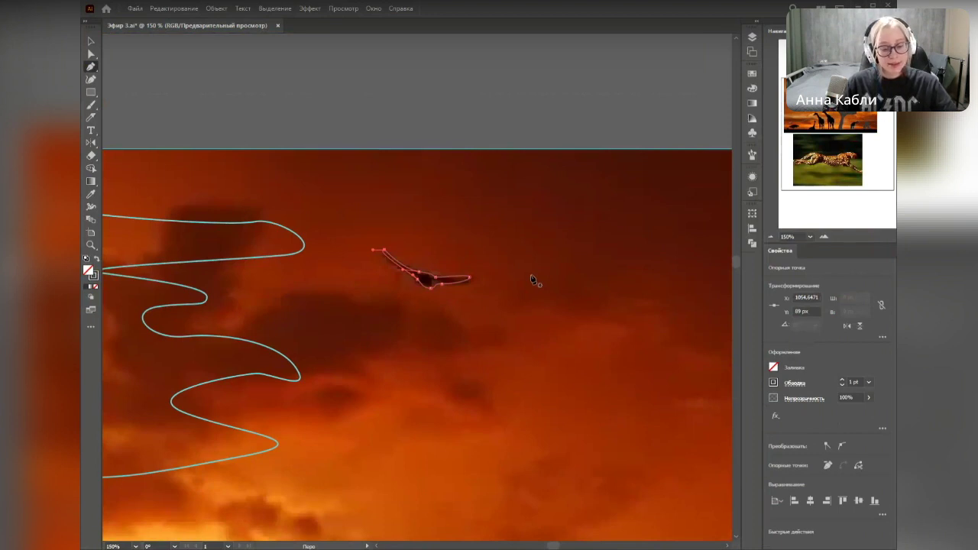
Step: Refine the bird outline by adjusting its wing tips and lower body anchors to match the photo, and deselect it
{"action": "key", "text": "ctrl"}
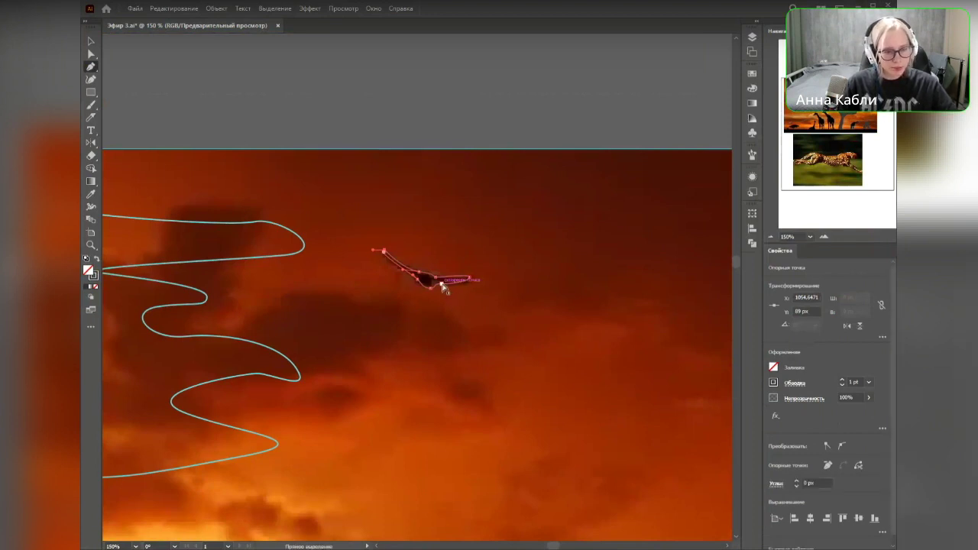
{"action": "left_click", "coordinate": [442, 285], "text": "ctrl"}
{"action": "left_click_drag", "start_coordinate": [472, 281], "coordinate": [467, 277]}
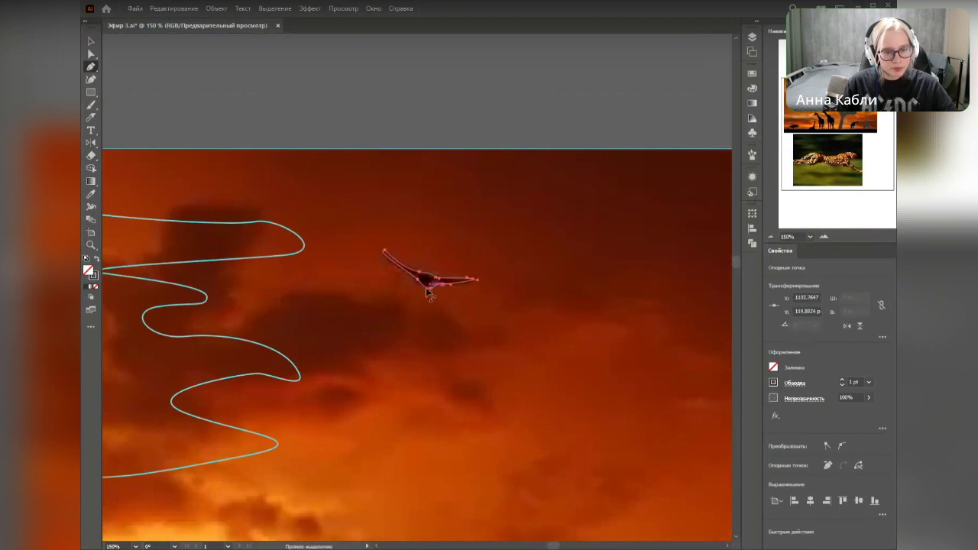
{"action": "scroll", "coordinate": [426, 290], "scroll_direction": "up", "scroll_amount": 1}
{"action": "mouse_move", "coordinate": [430, 289]}
{"action": "left_mouse_down"}
{"action": "mouse_move", "coordinate": [410, 279]}
{"action": "mouse_move", "coordinate": [421, 287]}
{"action": "left_mouse_up"}
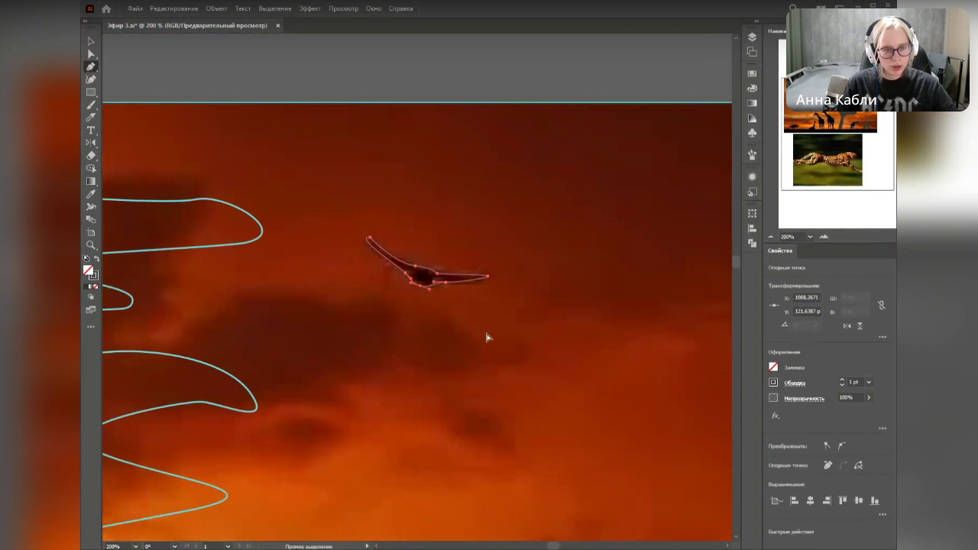
{"action": "left_click", "coordinate": [369, 238], "text": "ctrl"}
{"action": "left_click_drag", "start_coordinate": [356, 236], "coordinate": [367, 244]}
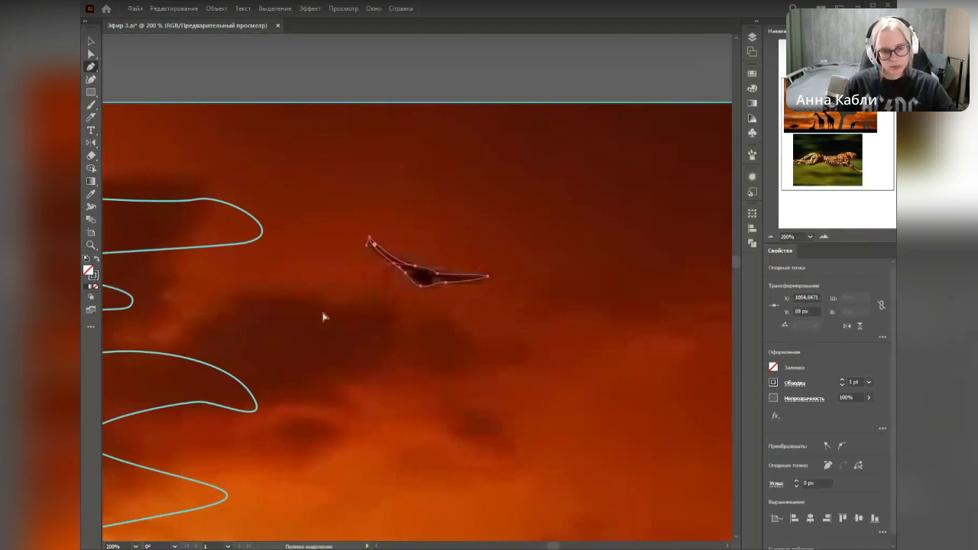
{"action": "key", "text": "v"}
{"action": "left_click", "coordinate": [411, 345]}
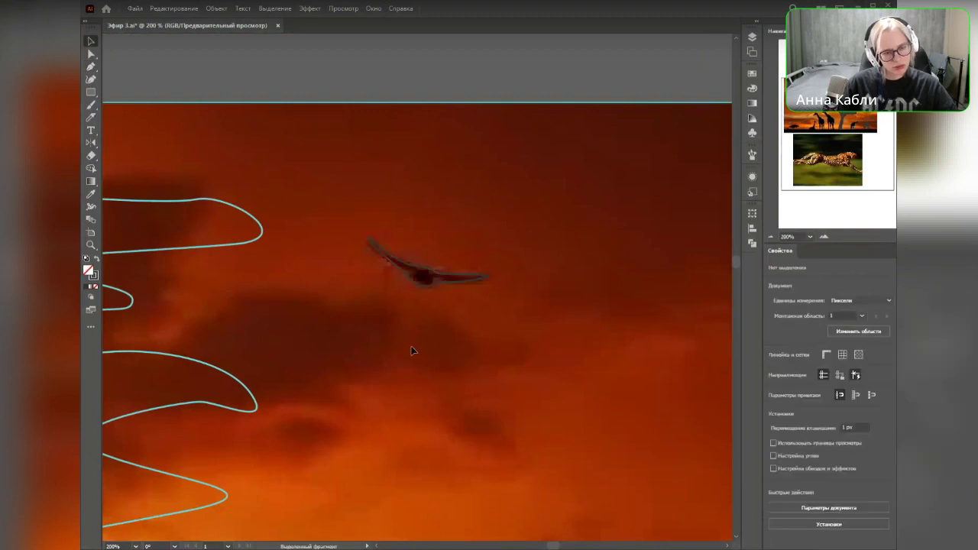
Step: Apply the turquoise stroke of the nearby cloud outline to the bird outline
{"action": "scroll", "coordinate": [412, 346], "scroll_direction": "down", "scroll_amount": 2}
{"action": "left_click", "coordinate": [425, 313]}
{"action": "key", "text": "i"}
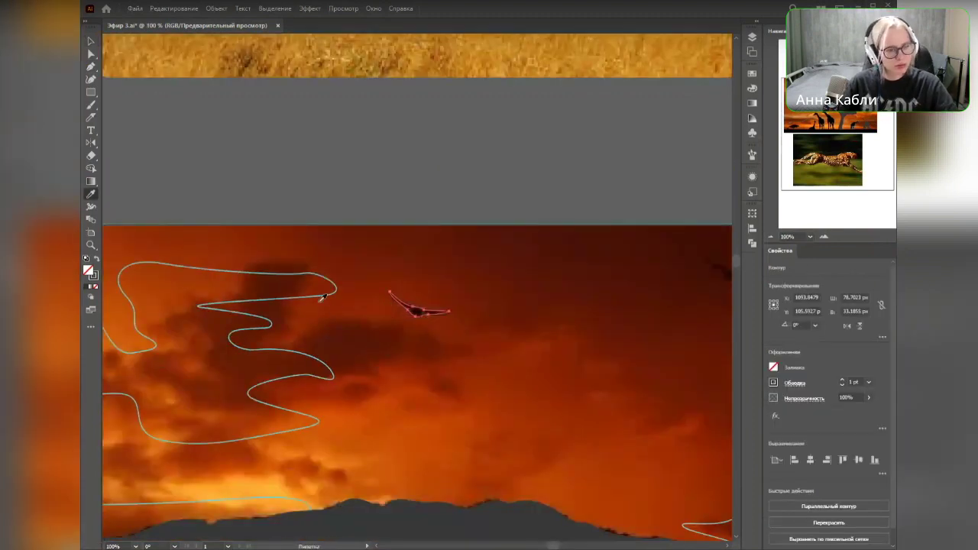
{"action": "key", "text": "v"}
{"action": "left_click", "coordinate": [532, 401]}
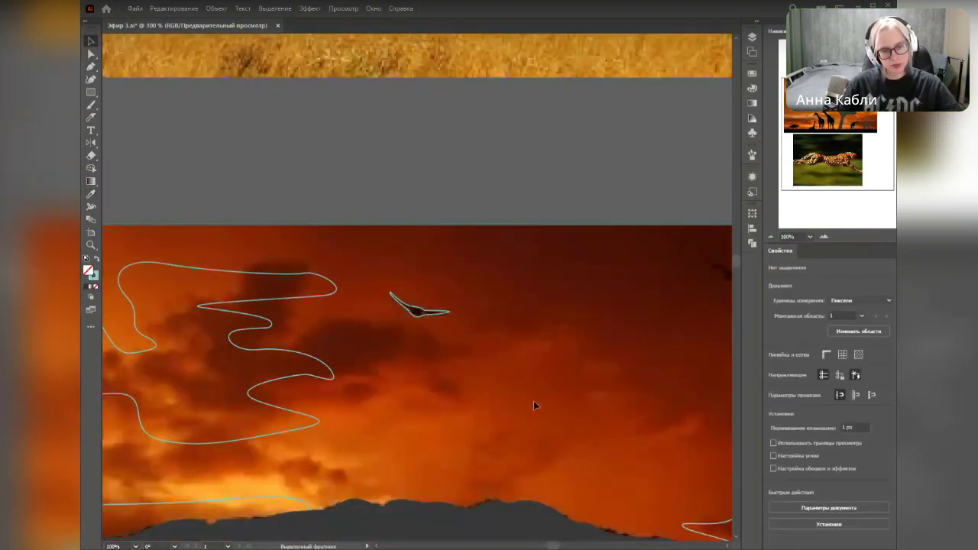
Step: Duplicate the bird outline, flip the copy horizontally, and place it over the bird in the photo's upper-right corner
{"action": "scroll", "coordinate": [531, 403], "scroll_direction": "down", "scroll_amount": 3}
{"action": "left_click_drag", "start_coordinate": [530, 404], "coordinate": [474, 302]}
{"action": "scroll", "coordinate": [475, 292], "scroll_direction": "up", "scroll_amount": 2}
{"action": "scroll", "coordinate": [510, 297], "scroll_direction": "up", "scroll_amount": 1}
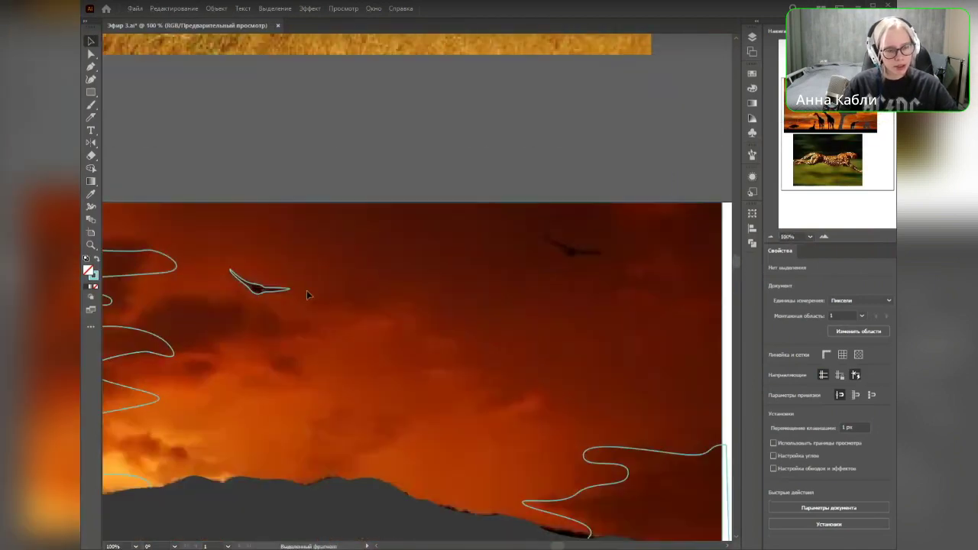
{"action": "left_click", "coordinate": [281, 295]}
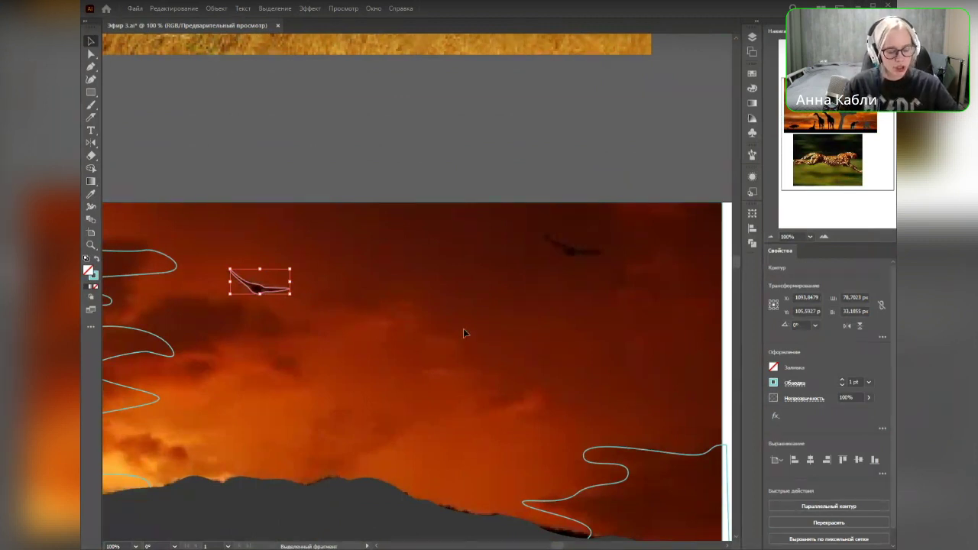
{"action": "left_click_drag", "start_coordinate": [264, 287], "coordinate": [562, 283]}
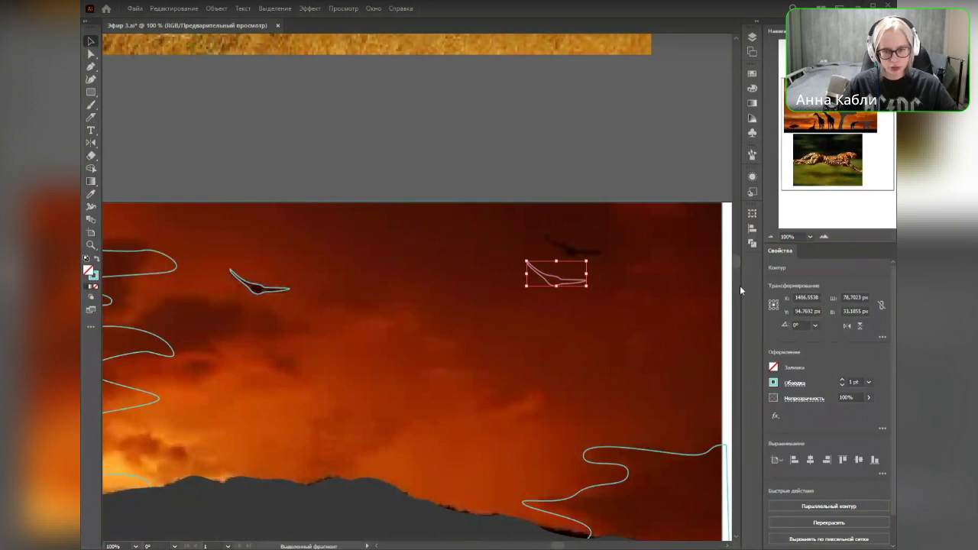
{"action": "left_click", "coordinate": [848, 327]}
{"action": "left_click_drag", "start_coordinate": [569, 284], "coordinate": [580, 262]}
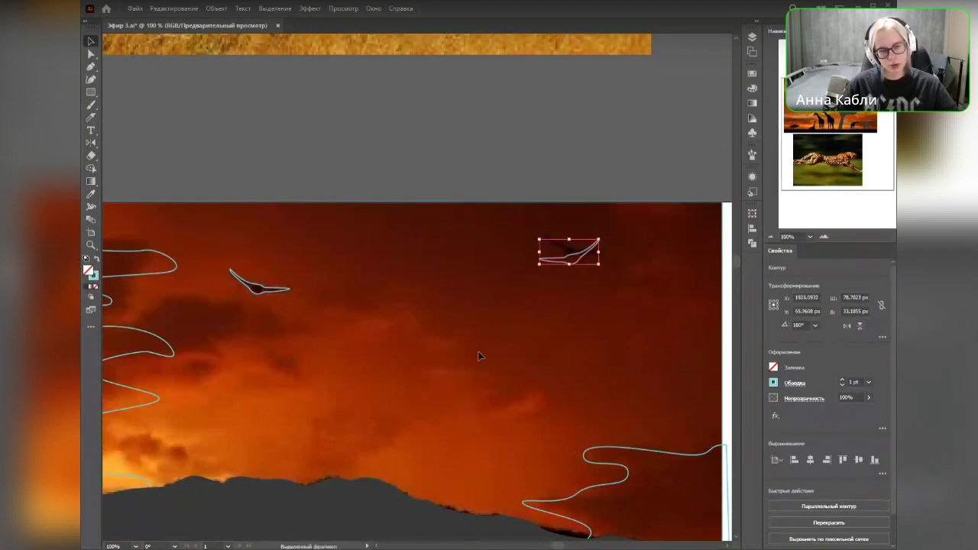
{"action": "left_click", "coordinate": [476, 355]}
Step: Place copies of the bird outline over the two birds in the sky left of the tree
{"action": "scroll", "coordinate": [378, 414], "scroll_direction": "down", "scroll_amount": 2}
{"action": "left_click_drag", "start_coordinate": [378, 415], "coordinate": [586, 287]}
{"action": "left_click_drag", "start_coordinate": [530, 220], "coordinate": [270, 322]}
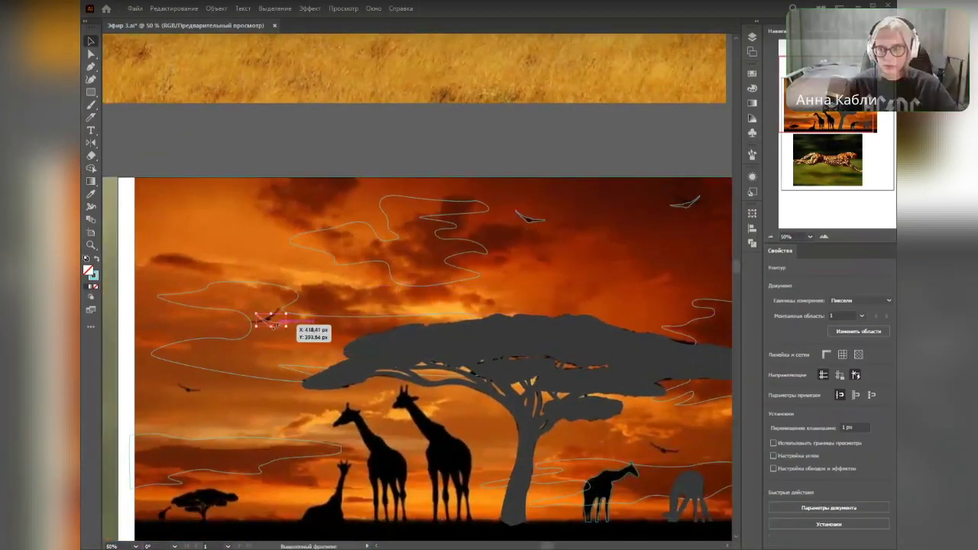
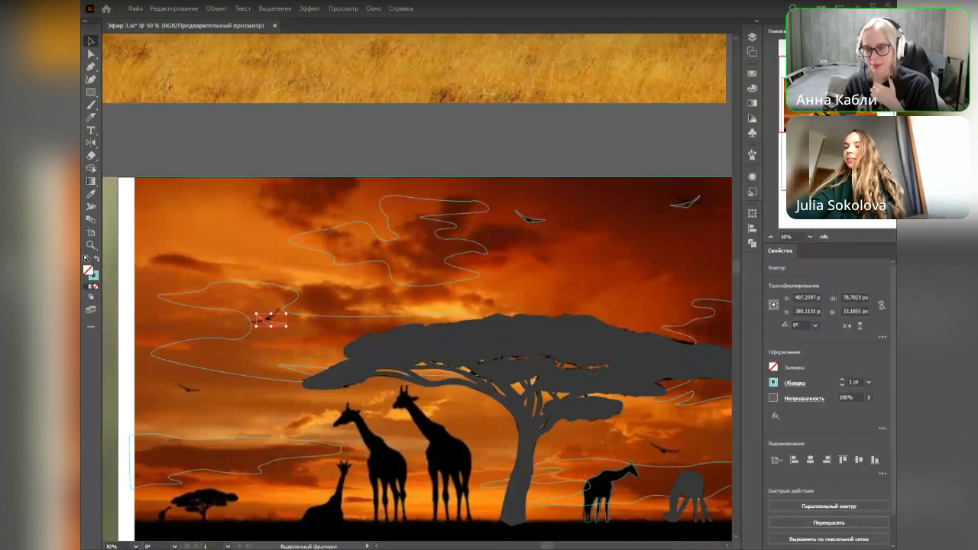
{"action": "left_click_drag", "start_coordinate": [606, 287], "coordinate": [660, 255]}
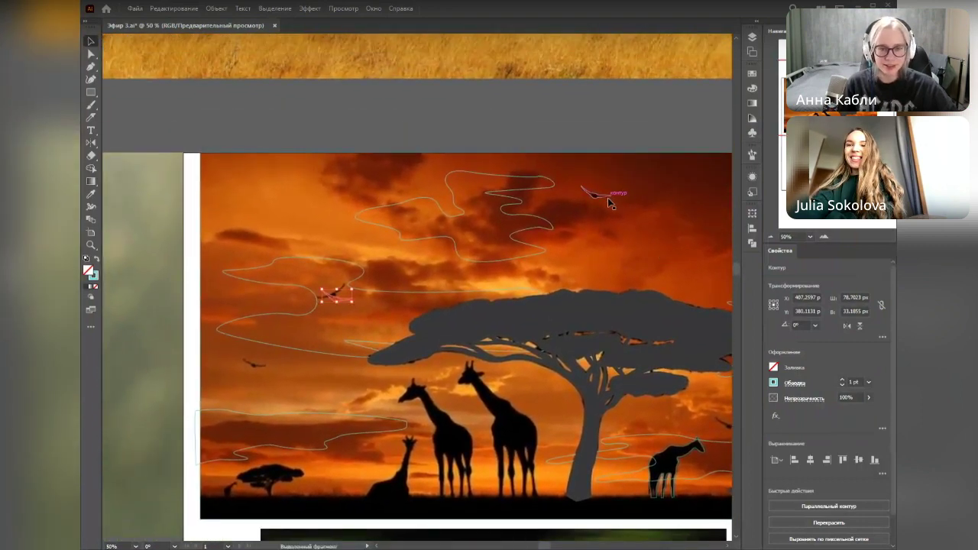
{"action": "left_click_drag", "start_coordinate": [600, 204], "coordinate": [545, 237]}
{"action": "left_click_drag", "start_coordinate": [357, 299], "coordinate": [273, 361]}
Step: Flip the bird copy inside the left cloud outline horizontally, and rotate and position it to match the bird below
{"action": "scroll", "coordinate": [298, 322], "scroll_direction": "up", "scroll_amount": 1}
{"action": "scroll", "coordinate": [298, 323], "scroll_direction": "up", "scroll_amount": 1}
{"action": "left_click", "coordinate": [396, 282]}
{"action": "left_click", "coordinate": [846, 327]}
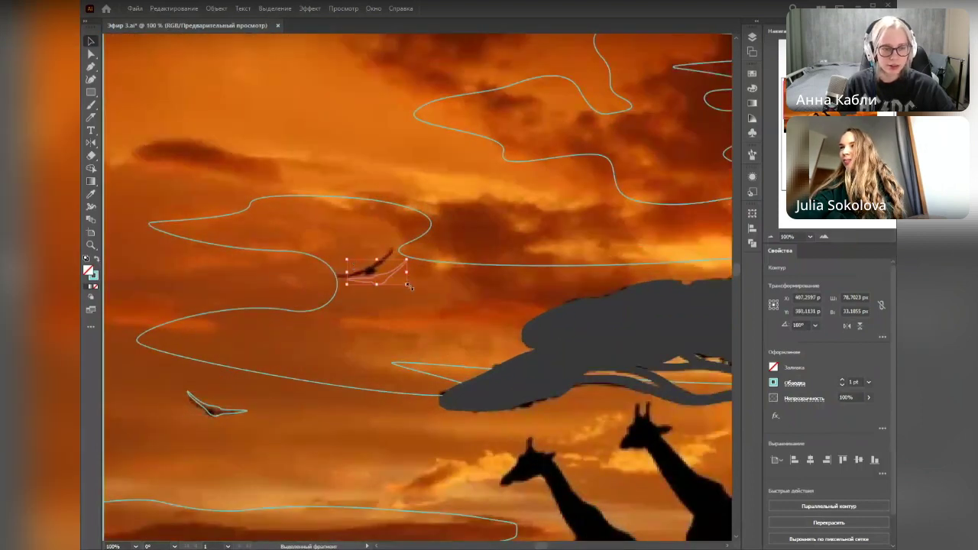
{"action": "left_click_drag", "start_coordinate": [410, 286], "coordinate": [377, 267]}
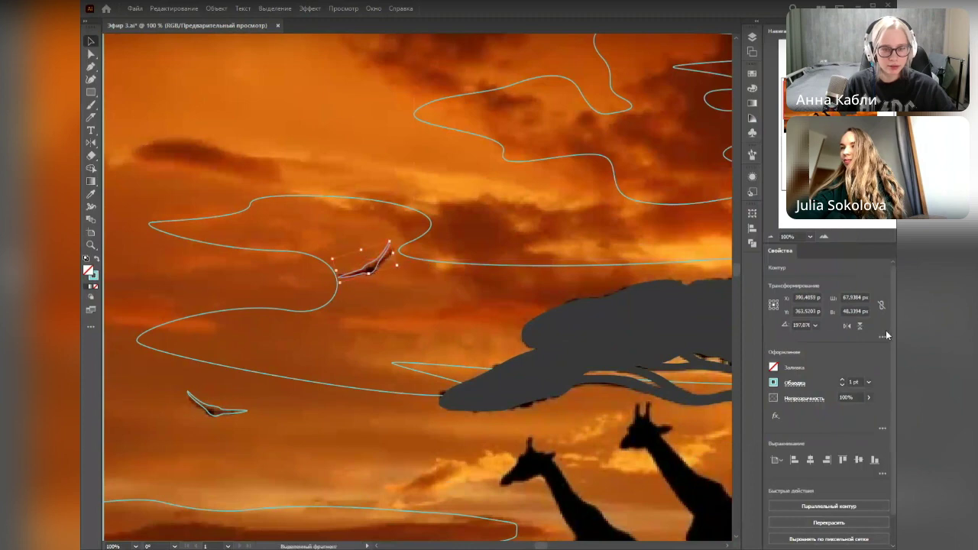
Step: Adjust the lower-left bird copy to follow the angle of the bird in the photo, and deselect it
{"action": "left_click", "coordinate": [371, 327]}
{"action": "left_click_drag", "start_coordinate": [388, 341], "coordinate": [508, 268]}
{"action": "left_click", "coordinate": [332, 336]}
{"action": "mouse_move", "coordinate": [367, 343]}
{"action": "left_mouse_down"}
{"action": "mouse_move", "coordinate": [381, 337]}
{"action": "mouse_move", "coordinate": [375, 358]}
{"action": "left_mouse_up"}
{"action": "left_click", "coordinate": [427, 337]}
Step: Fine-tune the fit of the bird outline above the tree crown against the photo and deselect it
{"action": "scroll", "coordinate": [428, 337], "scroll_direction": "down", "scroll_amount": 2}
{"action": "left_click_drag", "start_coordinate": [567, 270], "coordinate": [250, 343]}
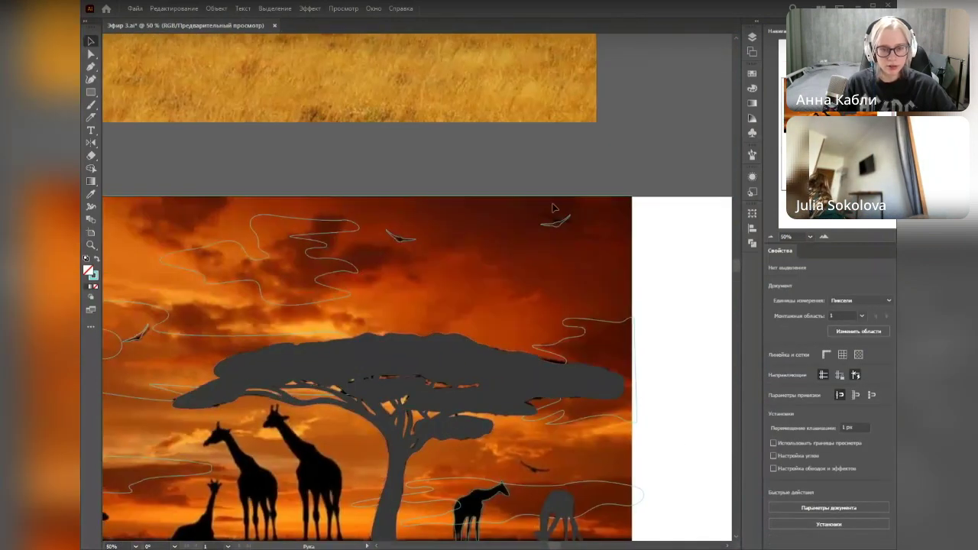
{"action": "scroll", "coordinate": [554, 206], "scroll_direction": "up", "scroll_amount": 2}
{"action": "left_click", "coordinate": [568, 245]}
{"action": "left_click_drag", "start_coordinate": [351, 321], "coordinate": [769, 168]}
{"action": "left_click_drag", "start_coordinate": [428, 322], "coordinate": [294, 332]}
{"action": "left_click_drag", "start_coordinate": [544, 241], "coordinate": [456, 309]}
{"action": "left_click", "coordinate": [447, 211]}
{"action": "mouse_move", "coordinate": [467, 215]}
{"action": "left_mouse_down"}
{"action": "mouse_move", "coordinate": [505, 224]}
{"action": "mouse_move", "coordinate": [476, 219]}
{"action": "left_mouse_up"}
{"action": "left_click", "coordinate": [548, 250]}
{"action": "key", "text": "ctrl+minus"}
{"action": "key", "text": "ctrl+minus"}
{"action": "key", "text": "ctrl+minus"}
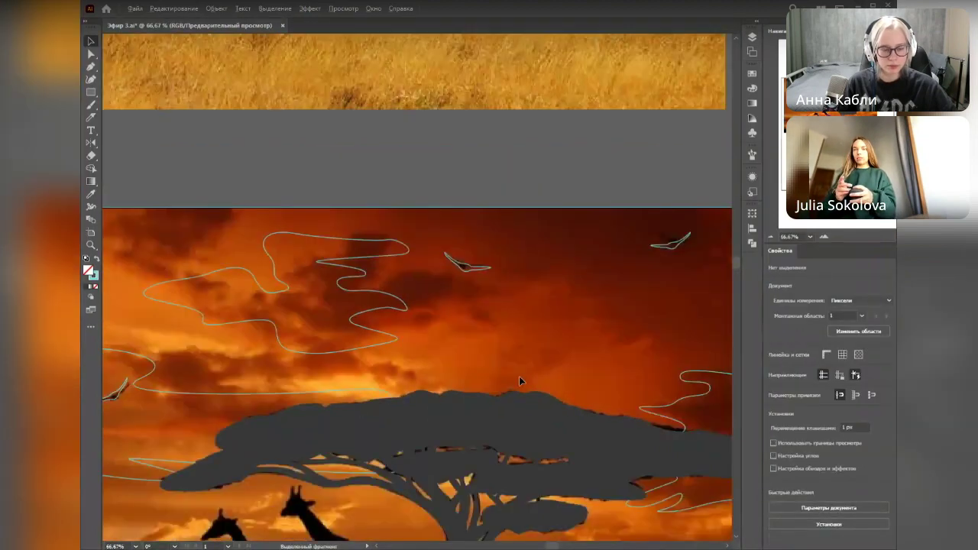
Step: Hide the side panels, duplicate the bird outline above the large tree onto the tallest giraffe's back, and rotate the copy
{"action": "key", "text": "ctrl+plus"}
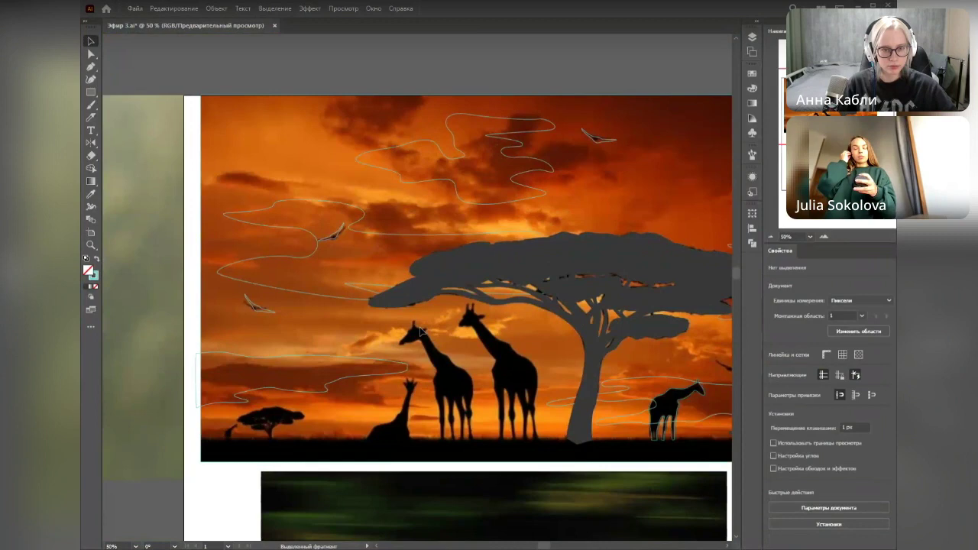
{"action": "key", "text": "shift+Tab"}
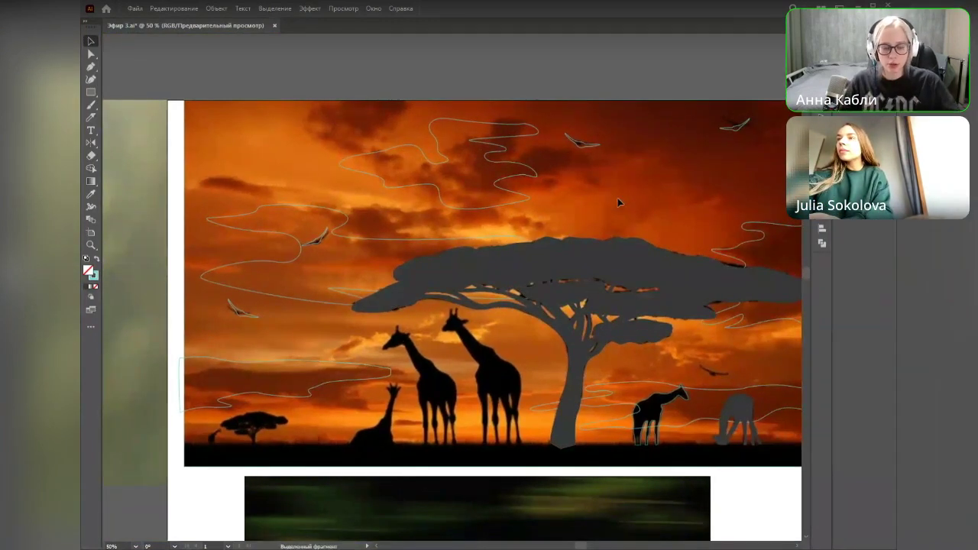
{"action": "left_click_drag", "start_coordinate": [585, 146], "coordinate": [522, 360]}
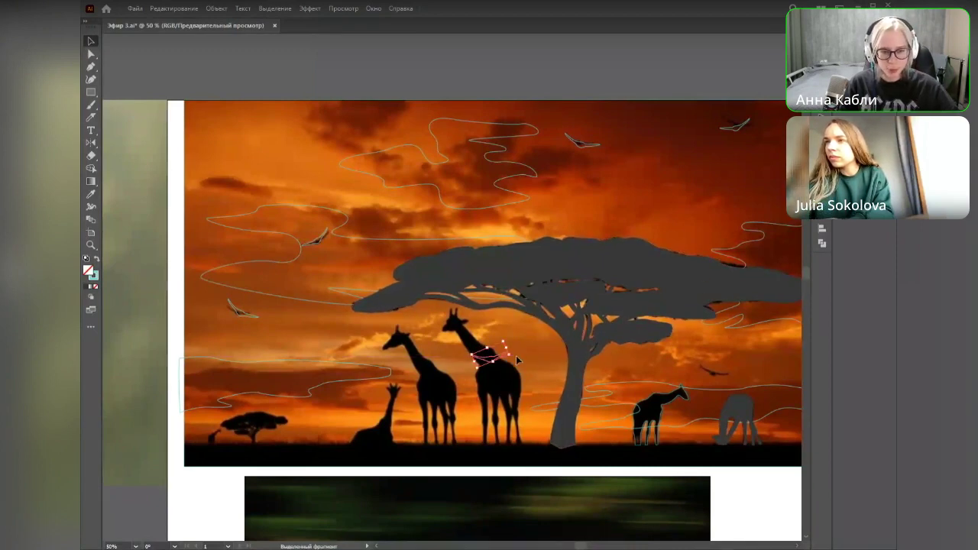
{"action": "left_click_drag", "start_coordinate": [515, 356], "coordinate": [528, 357]}
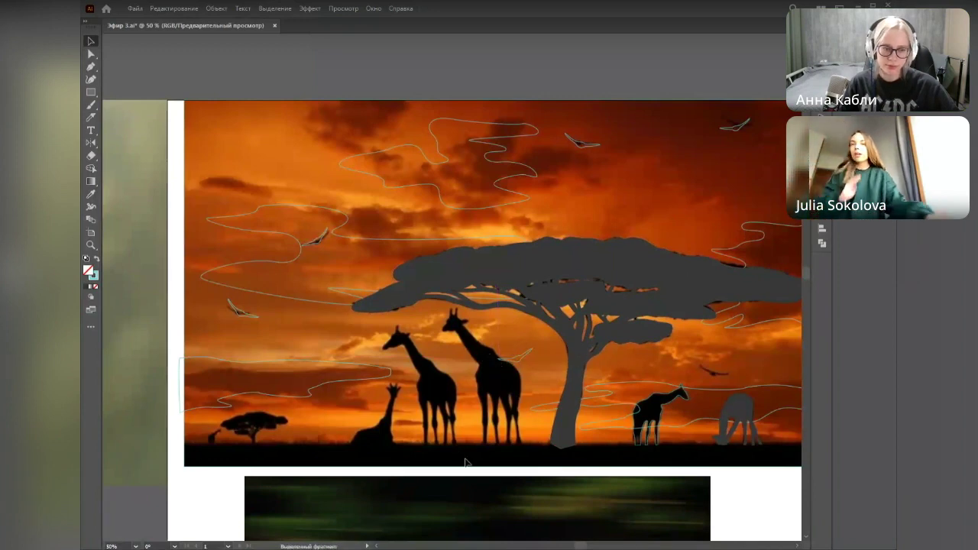
Step: Start a Pen path at the nose of the running cheetah and trace its forehead and the top of its head
{"action": "scroll", "coordinate": [461, 502], "scroll_direction": "down", "scroll_amount": 1}
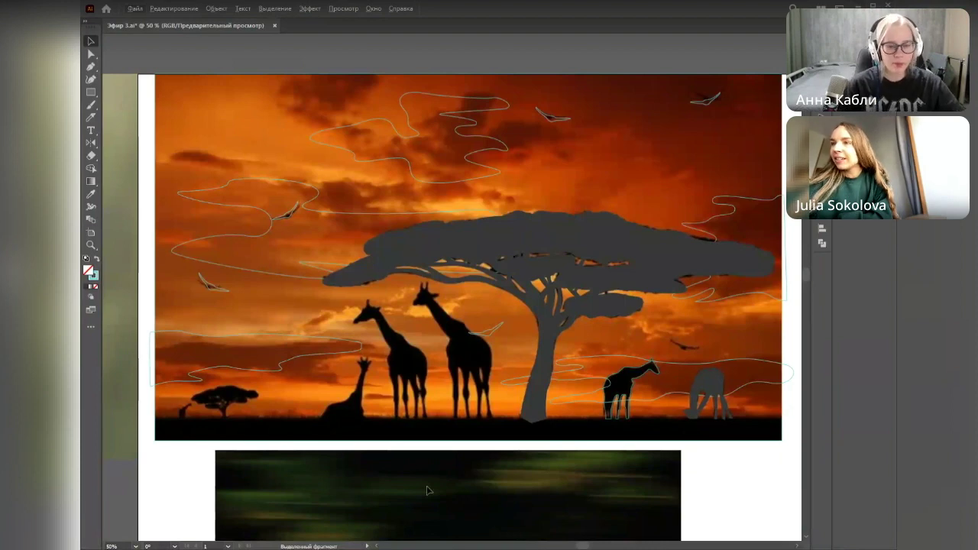
{"action": "mouse_move", "coordinate": [411, 376]}
{"action": "left_mouse_down"}
{"action": "mouse_move", "coordinate": [426, 399]}
{"action": "mouse_move", "coordinate": [416, 389]}
{"action": "left_mouse_up"}
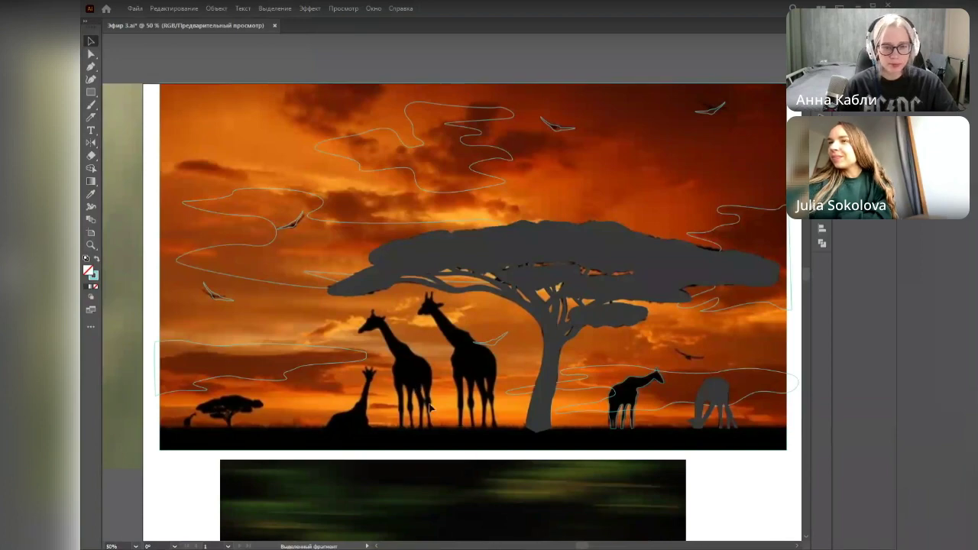
{"action": "left_click_drag", "start_coordinate": [434, 444], "coordinate": [412, 469]}
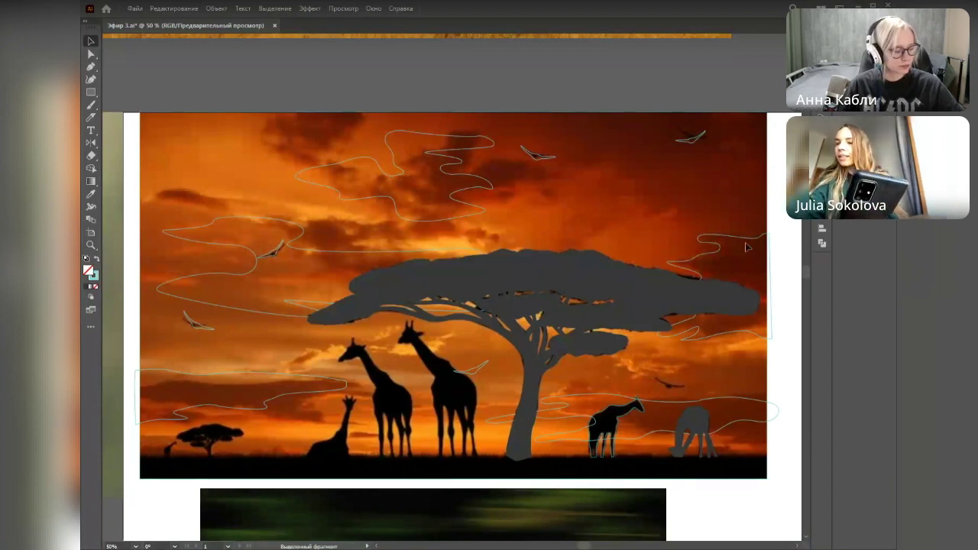
{"action": "left_click_drag", "start_coordinate": [415, 490], "coordinate": [426, 352]}
{"action": "left_click_drag", "start_coordinate": [446, 415], "coordinate": [445, 293]}
{"action": "left_click_drag", "start_coordinate": [462, 444], "coordinate": [474, 354]}
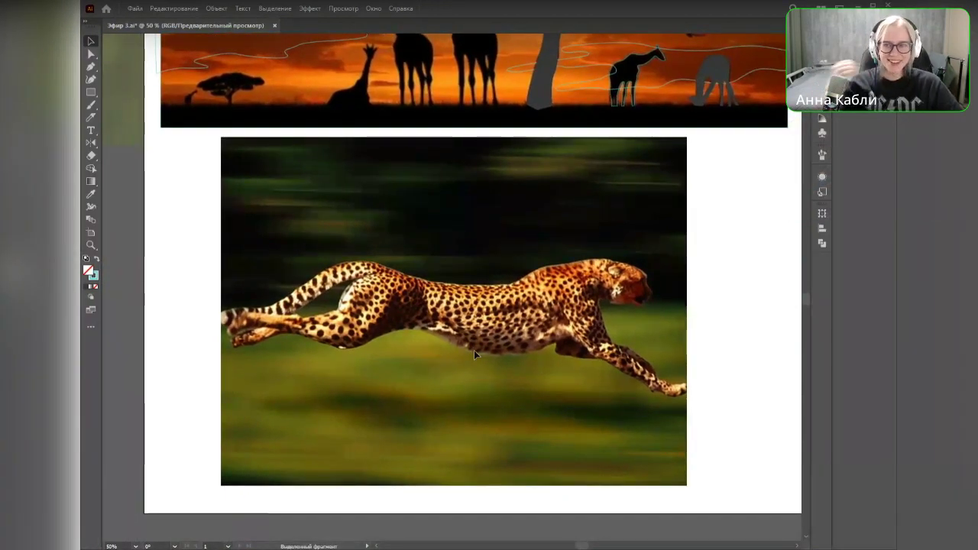
{"action": "key", "text": "p"}
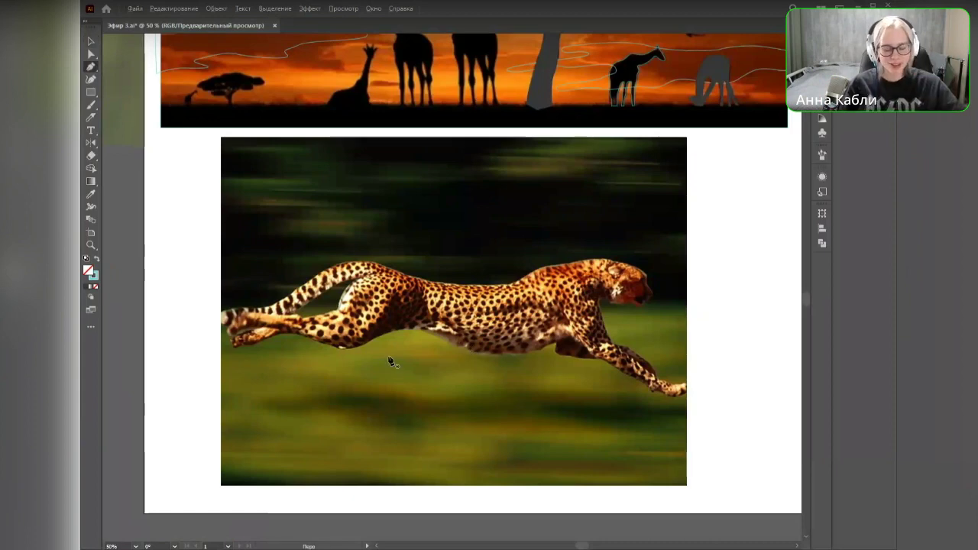
{"action": "scroll", "coordinate": [385, 372], "scroll_direction": "up", "scroll_amount": 1}
{"action": "left_click_drag", "start_coordinate": [363, 352], "coordinate": [448, 368]}
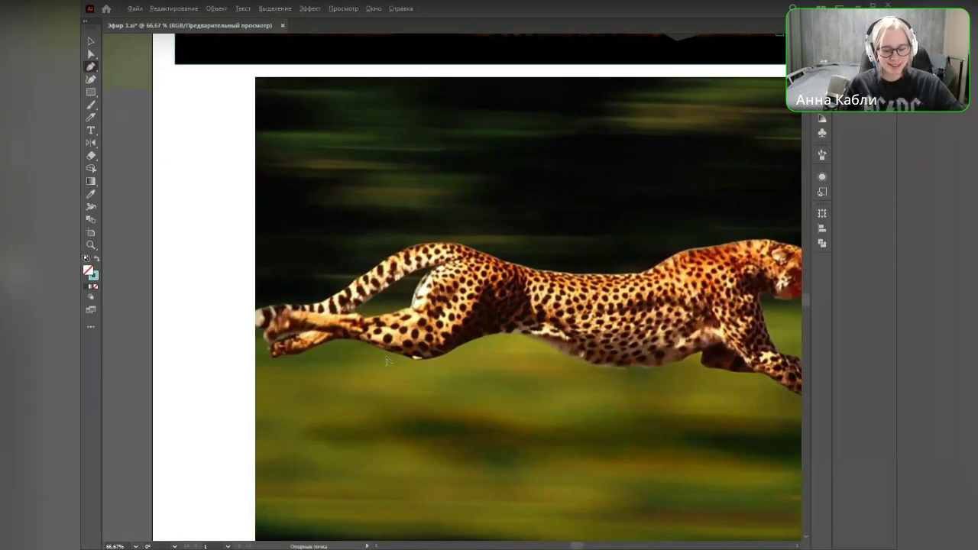
{"action": "scroll", "coordinate": [386, 360], "scroll_direction": "up", "scroll_amount": 1}
{"action": "left_click_drag", "start_coordinate": [549, 358], "coordinate": [230, 367]}
{"action": "left_click_drag", "start_coordinate": [740, 249], "coordinate": [630, 320]}
{"action": "scroll", "coordinate": [617, 328], "scroll_direction": "up", "scroll_amount": 1}
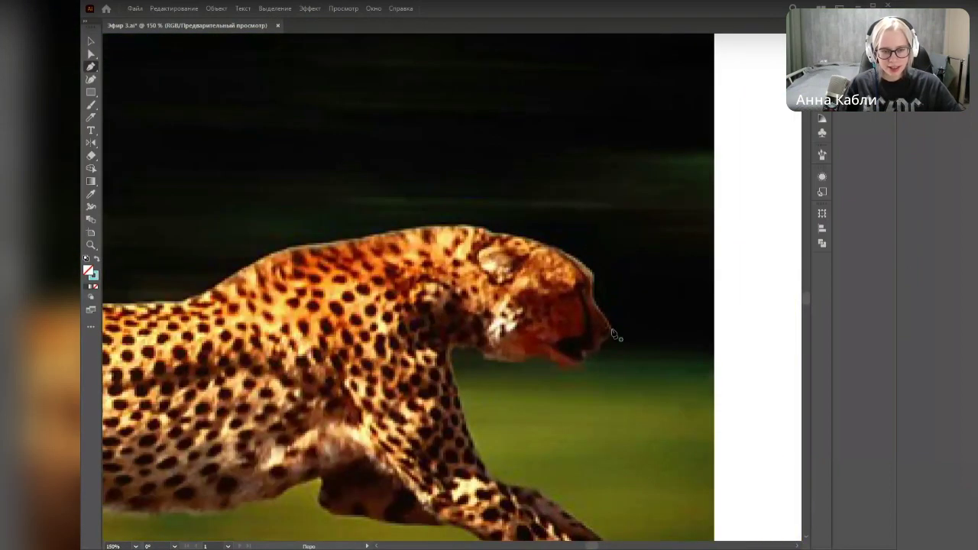
{"action": "scroll", "coordinate": [618, 336], "scroll_direction": "up", "scroll_amount": 1}
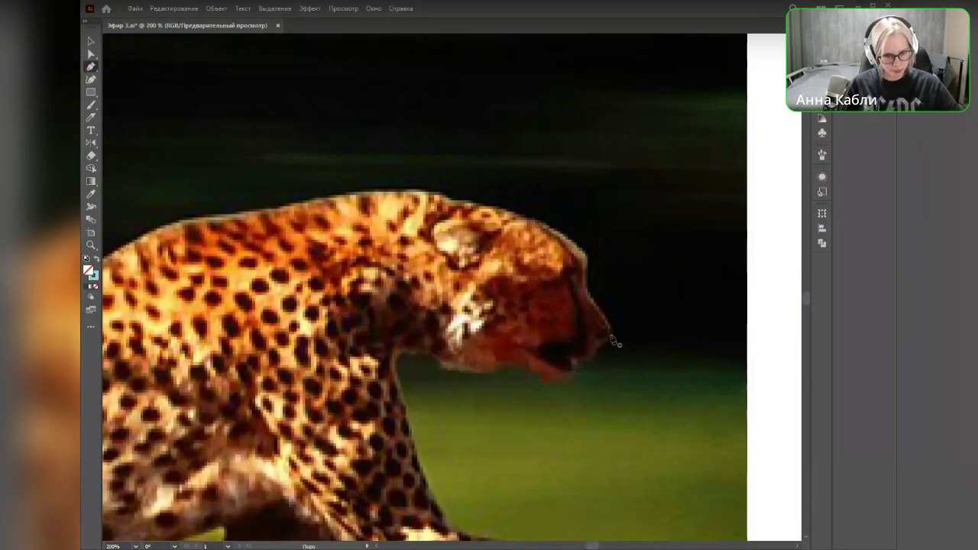
{"action": "left_click", "coordinate": [612, 331]}
{"action": "left_click_drag", "start_coordinate": [578, 290], "coordinate": [577, 289]}
{"action": "left_click_drag", "start_coordinate": [580, 248], "coordinate": [562, 230]}
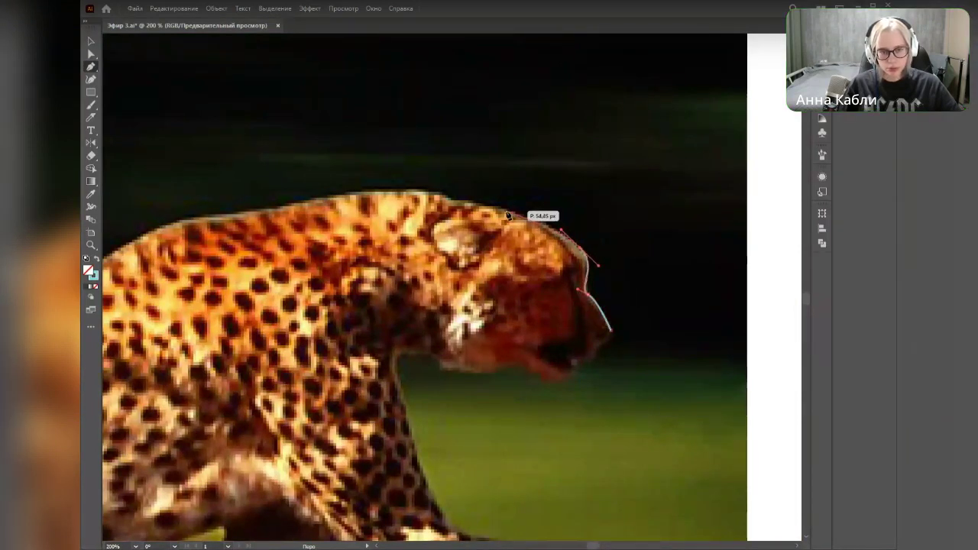
{"action": "left_click", "coordinate": [506, 214]}
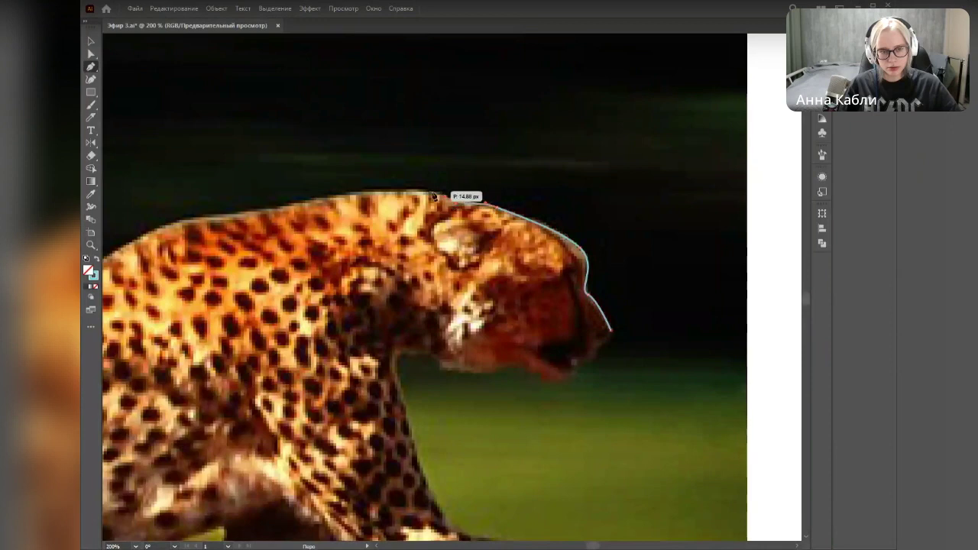
Step: Continue the Pen path along the cheetah's neck, shoulders and back towards the hindquarters
{"action": "left_click_drag", "start_coordinate": [408, 241], "coordinate": [584, 250]}
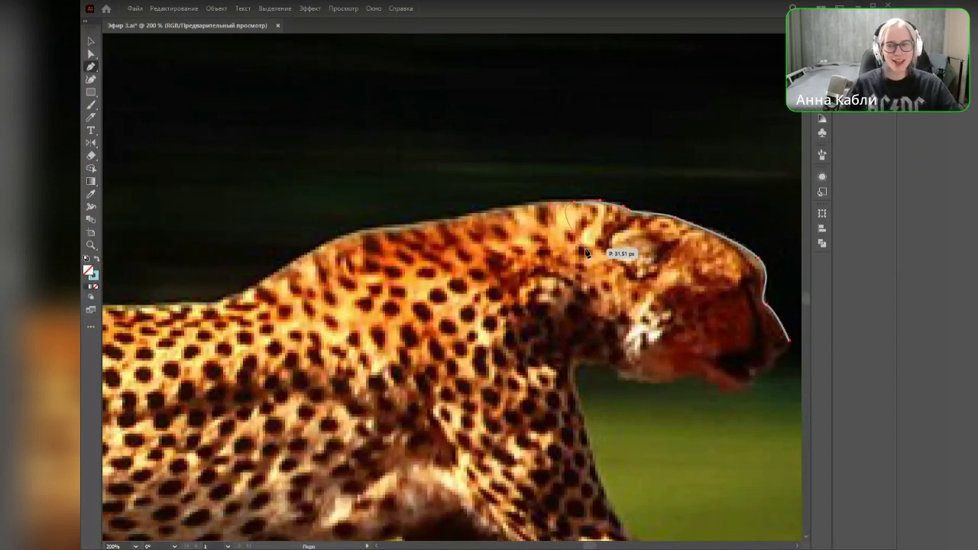
{"action": "left_click_drag", "start_coordinate": [459, 216], "coordinate": [422, 227]}
{"action": "left_click_drag", "start_coordinate": [346, 232], "coordinate": [325, 243]}
{"action": "key", "text": "space"}
{"action": "left_click_drag", "start_coordinate": [459, 283], "coordinate": [603, 263]}
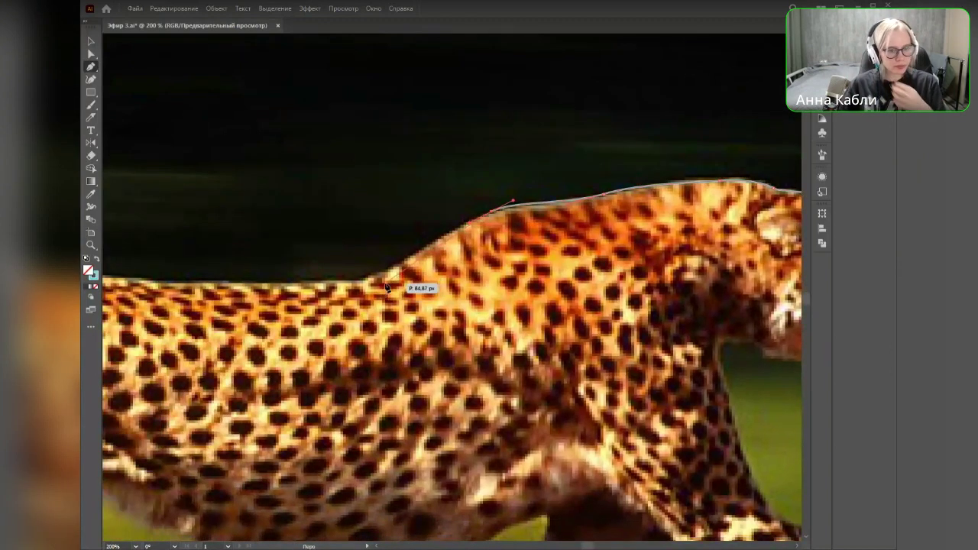
{"action": "left_click_drag", "start_coordinate": [368, 280], "coordinate": [340, 280]}
{"action": "key", "text": "space"}
{"action": "left_click_drag", "start_coordinate": [414, 322], "coordinate": [583, 308]}
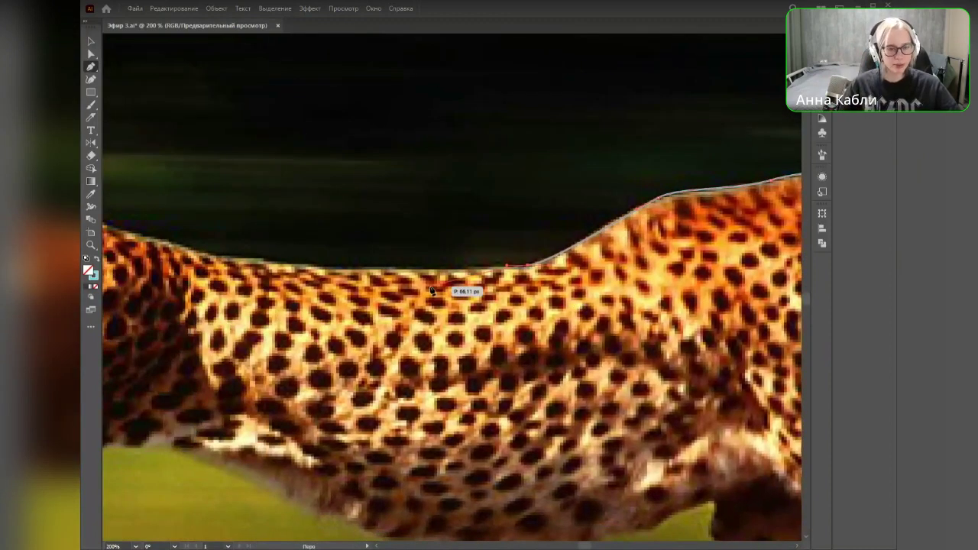
{"action": "left_click", "coordinate": [259, 262]}
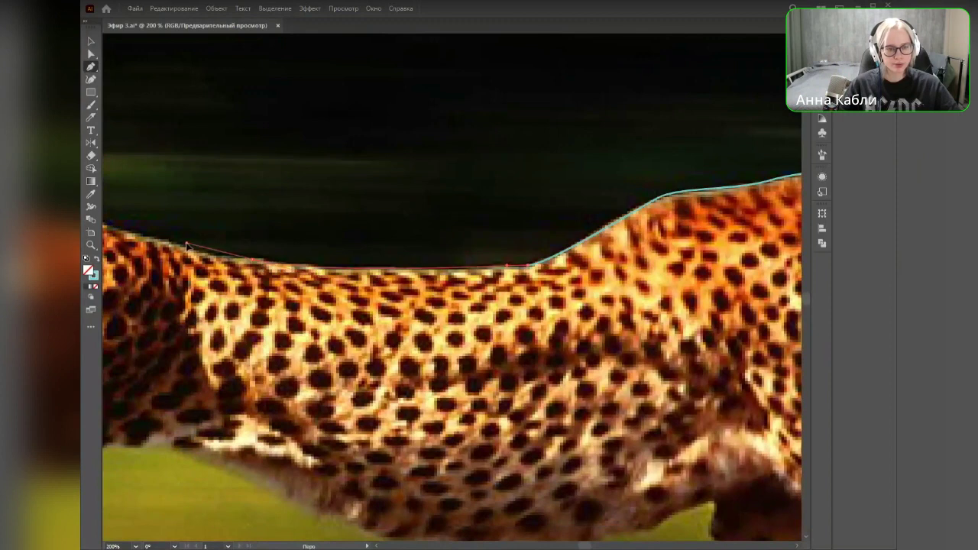
Step: Continue the Pen path over the cheetah's rump and along the upper edge of its tail
{"action": "left_click_drag", "start_coordinate": [335, 308], "coordinate": [579, 335]}
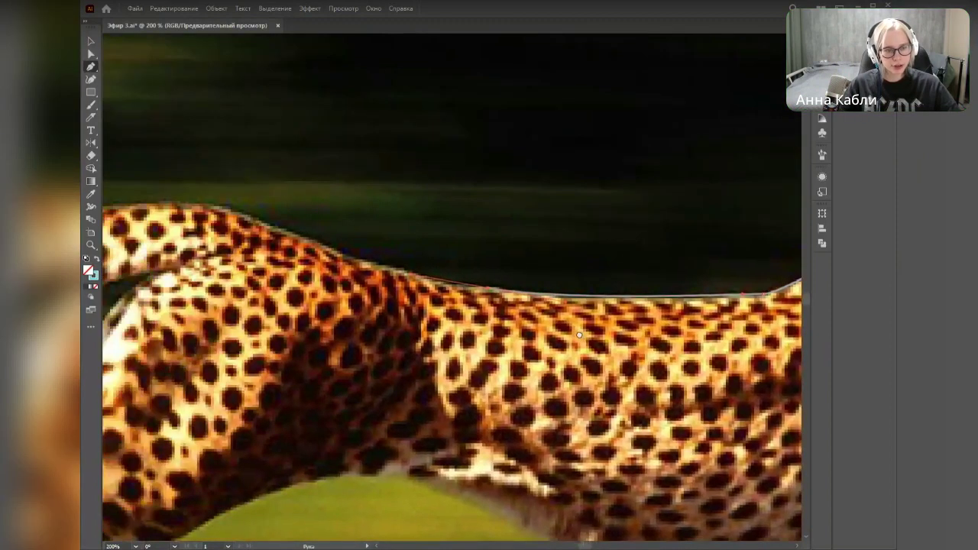
{"action": "left_click", "coordinate": [230, 203]}
{"action": "left_click_drag", "start_coordinate": [328, 237], "coordinate": [495, 247]}
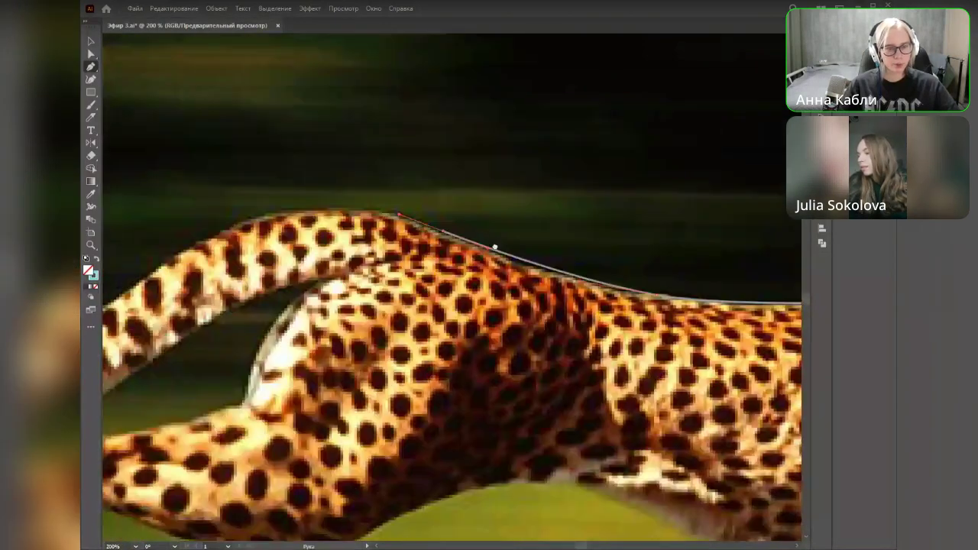
{"action": "left_click_drag", "start_coordinate": [312, 222], "coordinate": [253, 239]}
{"action": "left_click_drag", "start_coordinate": [345, 272], "coordinate": [549, 248]}
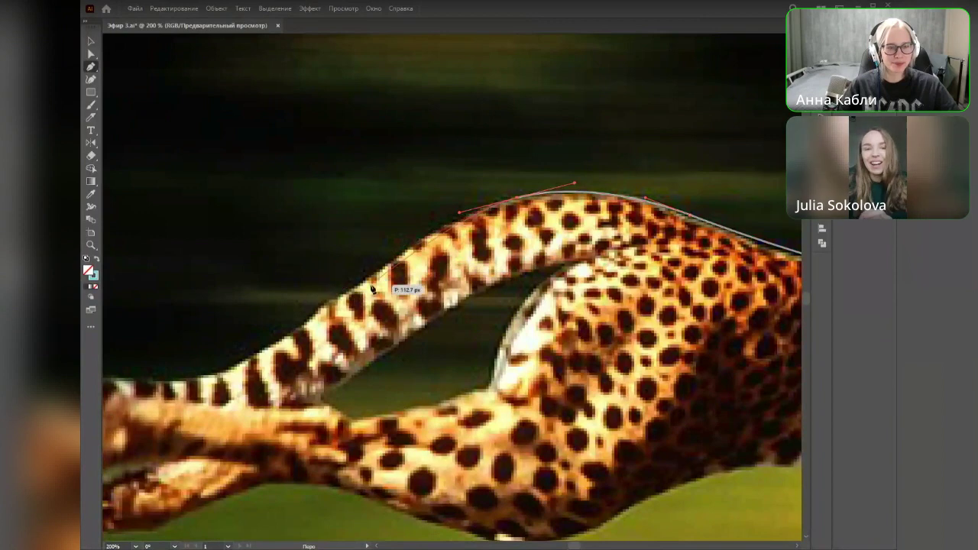
{"action": "left_click_drag", "start_coordinate": [370, 276], "coordinate": [332, 301]}
{"action": "left_click_drag", "start_coordinate": [596, 203], "coordinate": [779, 153]}
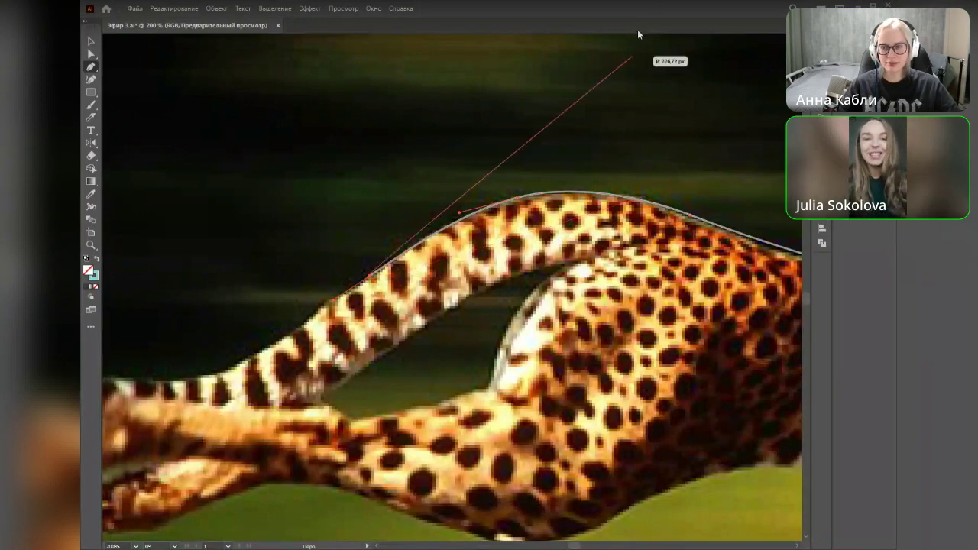
{"action": "key", "text": "space"}
{"action": "left_click_drag", "start_coordinate": [533, 339], "coordinate": [739, 226]}
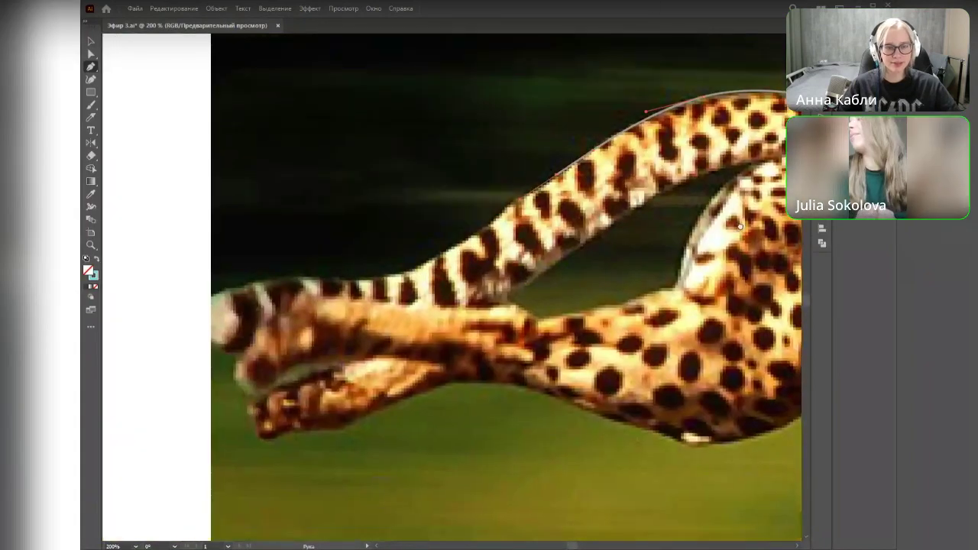
{"action": "left_click_drag", "start_coordinate": [477, 231], "coordinate": [451, 250]}
{"action": "left_click_drag", "start_coordinate": [396, 273], "coordinate": [376, 276]}
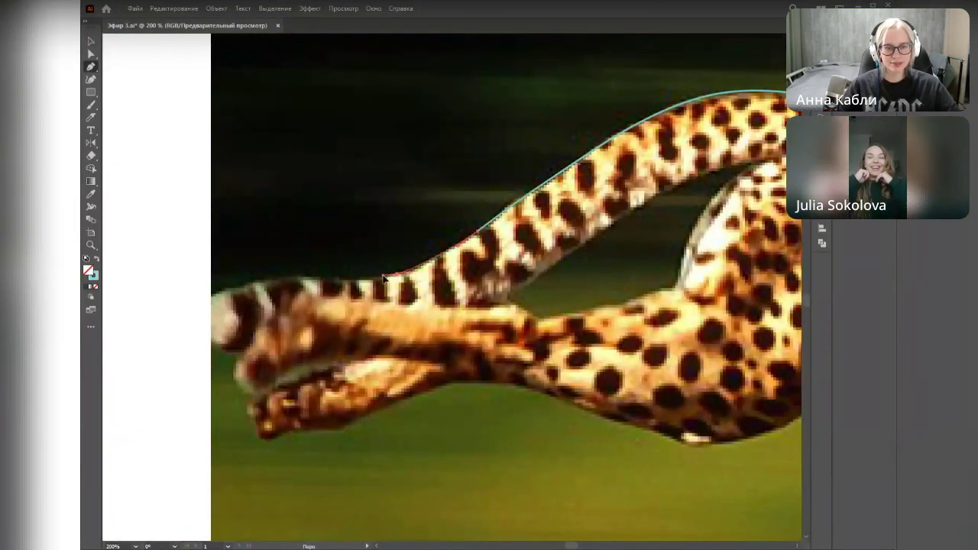
Step: Trace around the tail tip and both hind paws, continuing along the underside of the cheetah's hind leg
{"action": "left_click_drag", "start_coordinate": [295, 279], "coordinate": [256, 355]}
{"action": "left_click_drag", "start_coordinate": [205, 324], "coordinate": [232, 353]}
{"action": "left_click_drag", "start_coordinate": [255, 394], "coordinate": [334, 362]}
{"action": "left_click", "coordinate": [336, 363]}
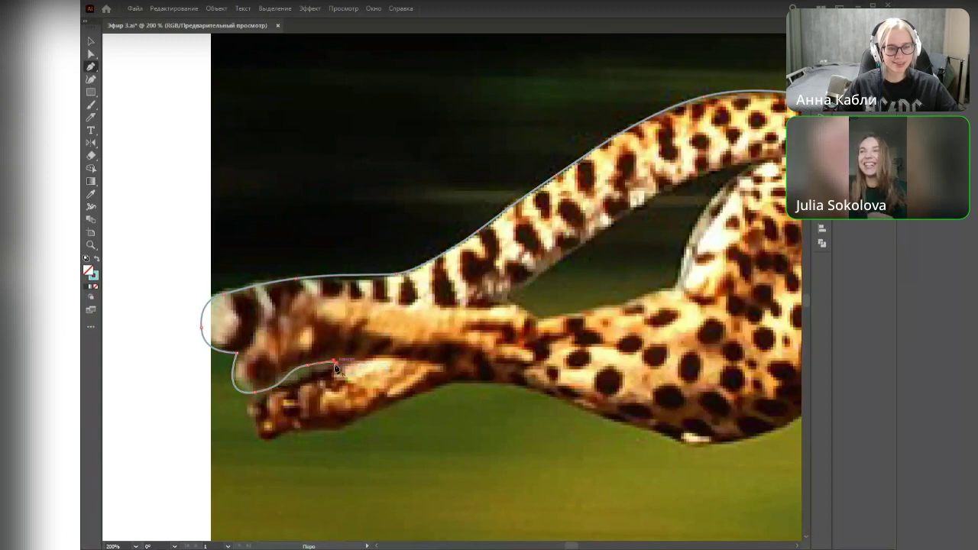
{"action": "left_click_drag", "start_coordinate": [287, 386], "coordinate": [314, 392]}
{"action": "left_click_drag", "start_coordinate": [384, 396], "coordinate": [299, 363]}
{"action": "left_click_drag", "start_coordinate": [359, 385], "coordinate": [321, 382]}
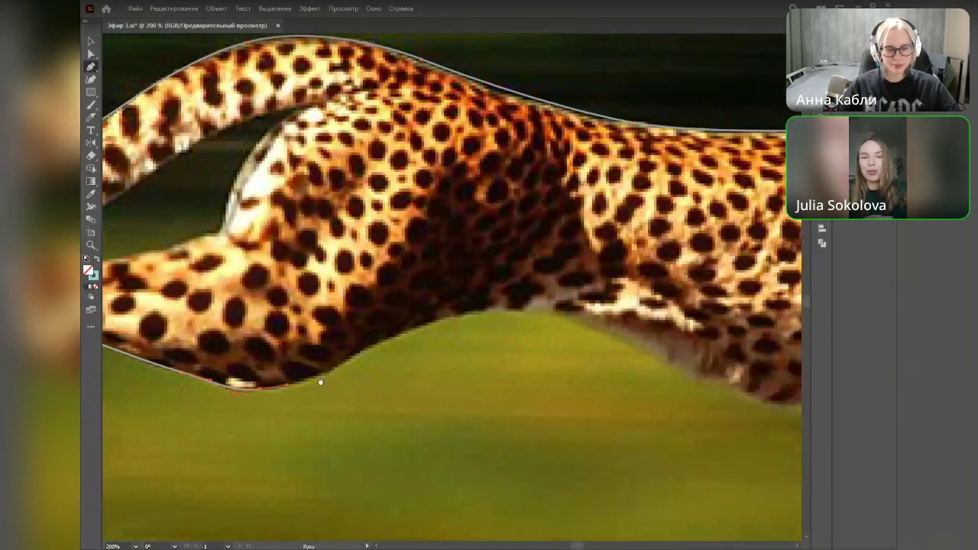
Step: Trace the back of the cheetah's thigh and its belly up to the base of the front legs
{"action": "left_click_drag", "start_coordinate": [381, 342], "coordinate": [441, 304]}
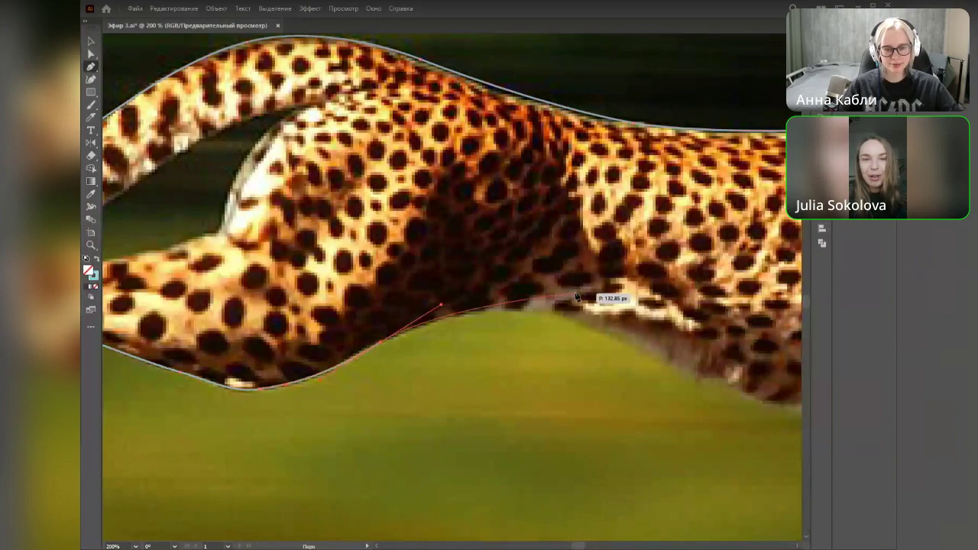
{"action": "left_click_drag", "start_coordinate": [637, 352], "coordinate": [308, 319]}
{"action": "left_click_drag", "start_coordinate": [430, 337], "coordinate": [466, 351]}
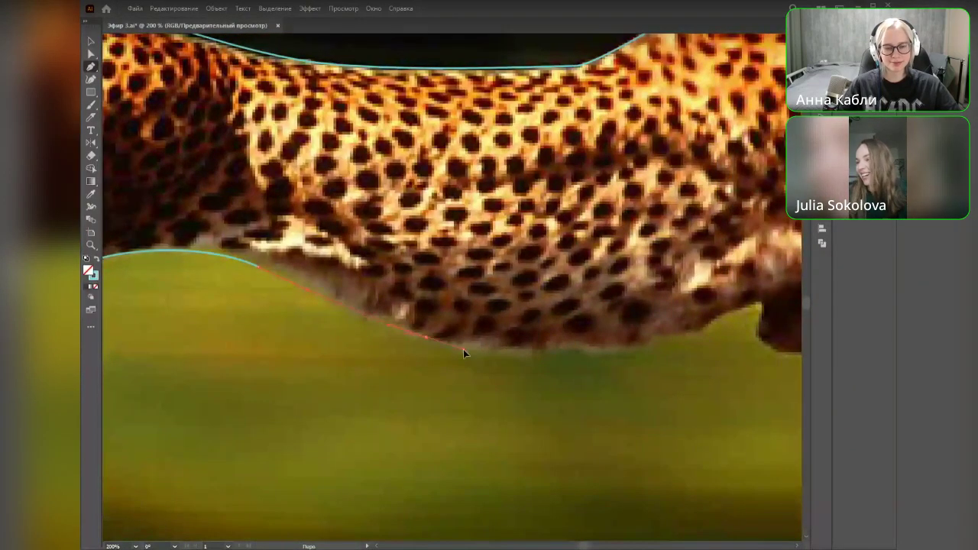
{"action": "left_click_drag", "start_coordinate": [564, 357], "coordinate": [405, 379]}
{"action": "left_click_drag", "start_coordinate": [479, 374], "coordinate": [486, 371]}
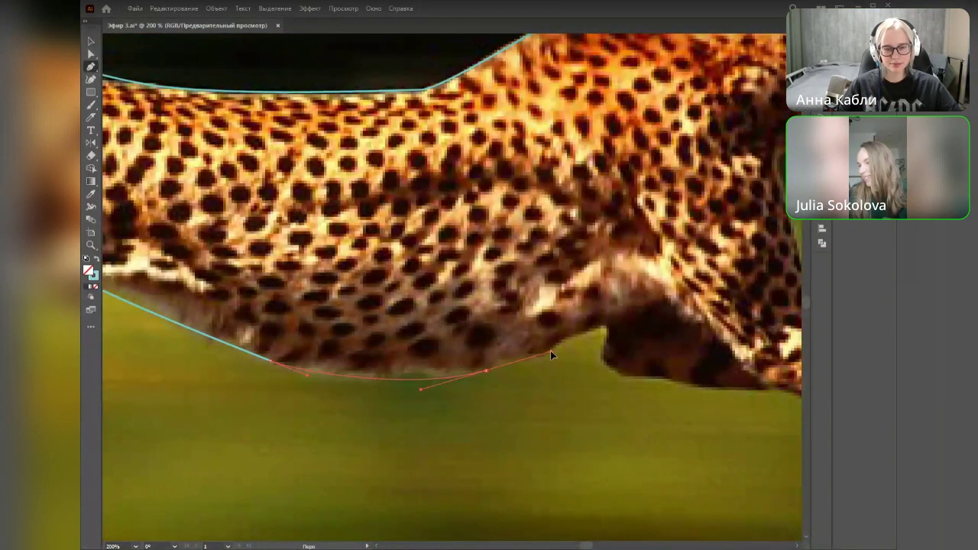
{"action": "left_click_drag", "start_coordinate": [566, 356], "coordinate": [618, 336]}
Step: Trace the cheetah's folded foreleg and the outstretched front leg and paw with the Pen path
{"action": "left_click_drag", "start_coordinate": [637, 380], "coordinate": [452, 348]}
{"action": "left_click_drag", "start_coordinate": [466, 348], "coordinate": [508, 349]}
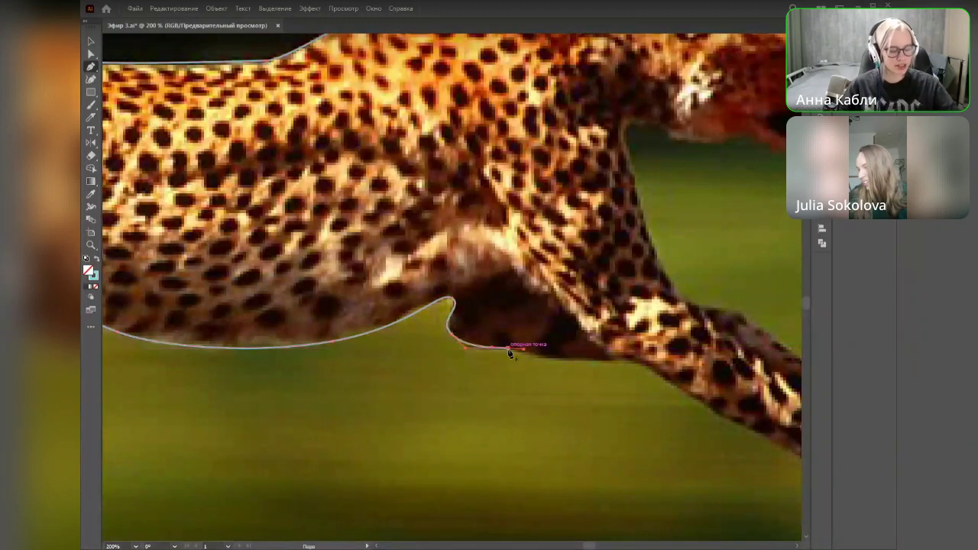
{"action": "left_click_drag", "start_coordinate": [619, 359], "coordinate": [424, 258]}
{"action": "key", "text": "space"}
{"action": "left_click", "coordinate": [498, 333]}
{"action": "left_click_drag", "start_coordinate": [585, 393], "coordinate": [520, 373]}
{"action": "key", "text": "space"}
{"action": "mouse_move", "coordinate": [570, 392]}
{"action": "left_mouse_down"}
{"action": "mouse_move", "coordinate": [601, 394]}
{"action": "mouse_move", "coordinate": [636, 353]}
{"action": "mouse_move", "coordinate": [534, 324]}
{"action": "mouse_move", "coordinate": [547, 366]}
{"action": "left_mouse_up"}
{"action": "left_click", "coordinate": [511, 315]}
Step: Trace the chest, throat and jaw, close the cheetah outline at the nose, and deselect it
{"action": "mouse_move", "coordinate": [496, 295]}
{"action": "left_mouse_down"}
{"action": "mouse_move", "coordinate": [453, 273]}
{"action": "mouse_move", "coordinate": [456, 262]}
{"action": "mouse_move", "coordinate": [362, 220]}
{"action": "mouse_move", "coordinate": [353, 196]}
{"action": "left_mouse_up"}
{"action": "mouse_move", "coordinate": [398, 211]}
{"action": "left_mouse_down"}
{"action": "mouse_move", "coordinate": [426, 279]}
{"action": "mouse_move", "coordinate": [432, 343]}
{"action": "left_mouse_up"}
{"action": "left_click_drag", "start_coordinate": [361, 220], "coordinate": [556, 234]}
{"action": "key", "text": "space"}
{"action": "left_click", "coordinate": [552, 227]}
{"action": "key", "text": "v"}
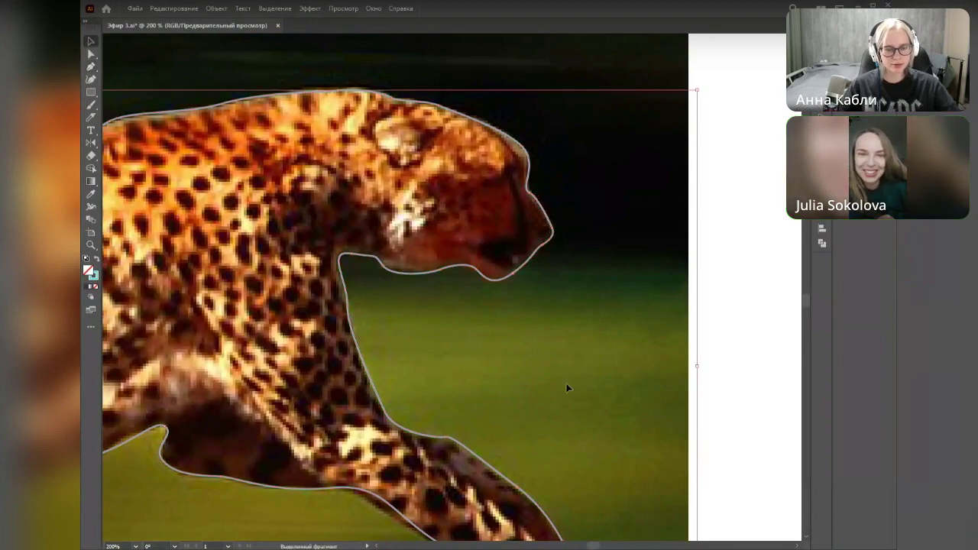
{"action": "left_click", "coordinate": [542, 424]}
Step: Trace the underside of the cheetah's tail with the Pen tool, from the rump down to the hind leg
{"action": "scroll", "coordinate": [541, 423], "scroll_direction": "down", "scroll_amount": 2}
{"action": "key", "text": "space"}
{"action": "left_click_drag", "start_coordinate": [311, 479], "coordinate": [579, 360]}
{"action": "left_click_drag", "start_coordinate": [226, 344], "coordinate": [448, 413]}
{"action": "key", "text": "ctrl+plus"}
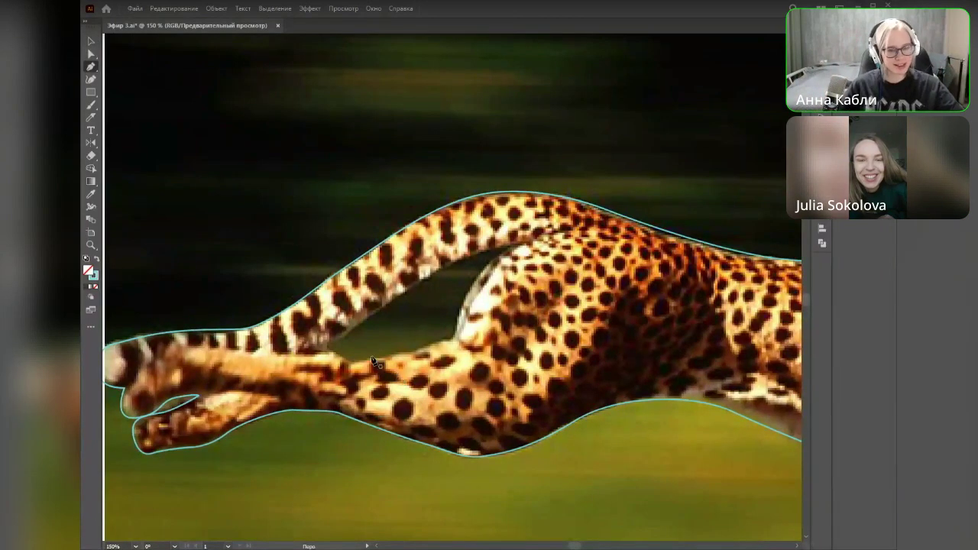
{"action": "left_click_drag", "start_coordinate": [430, 307], "coordinate": [452, 304]}
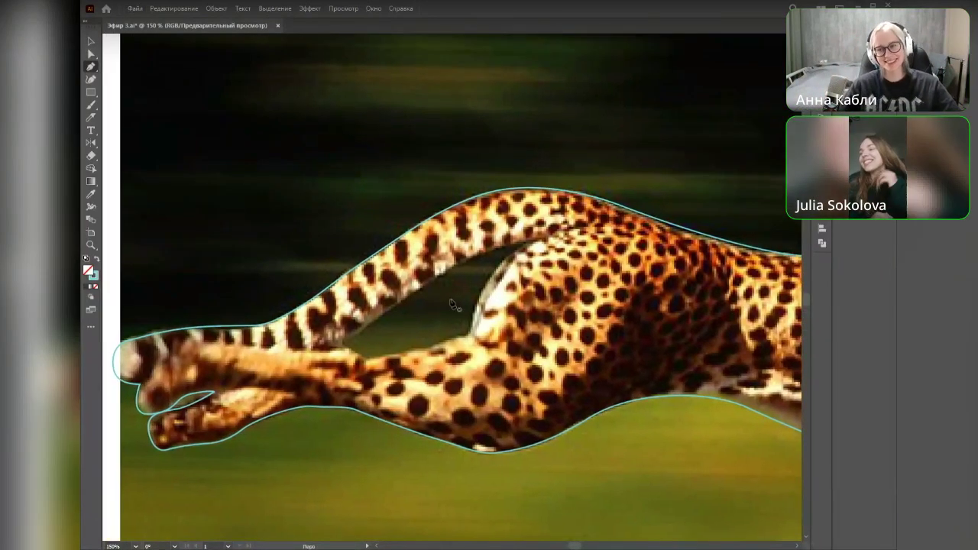
{"action": "scroll", "coordinate": [476, 303], "scroll_direction": "up", "scroll_amount": 1}
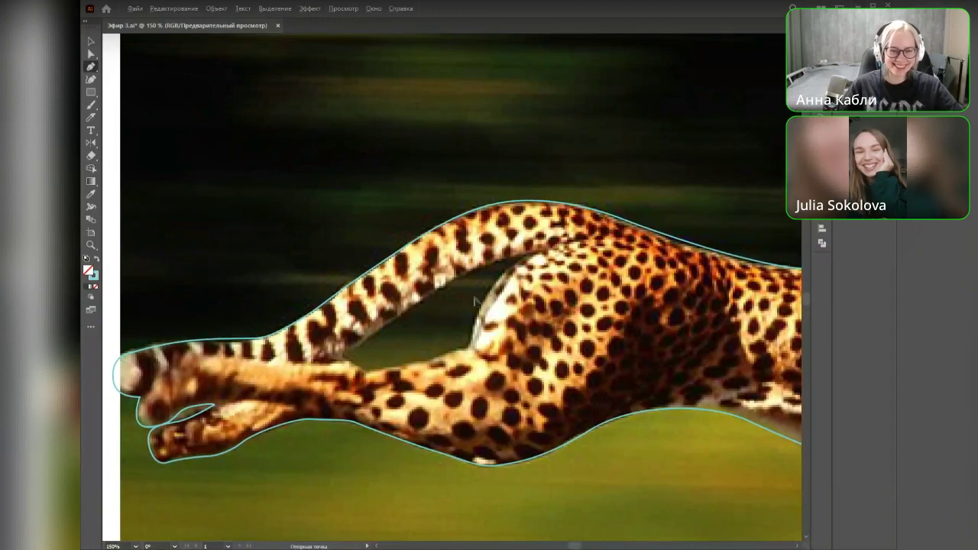
{"action": "scroll", "coordinate": [478, 302], "scroll_direction": "up", "scroll_amount": 1}
{"action": "left_click", "coordinate": [563, 238]}
{"action": "left_click", "coordinate": [459, 264]}
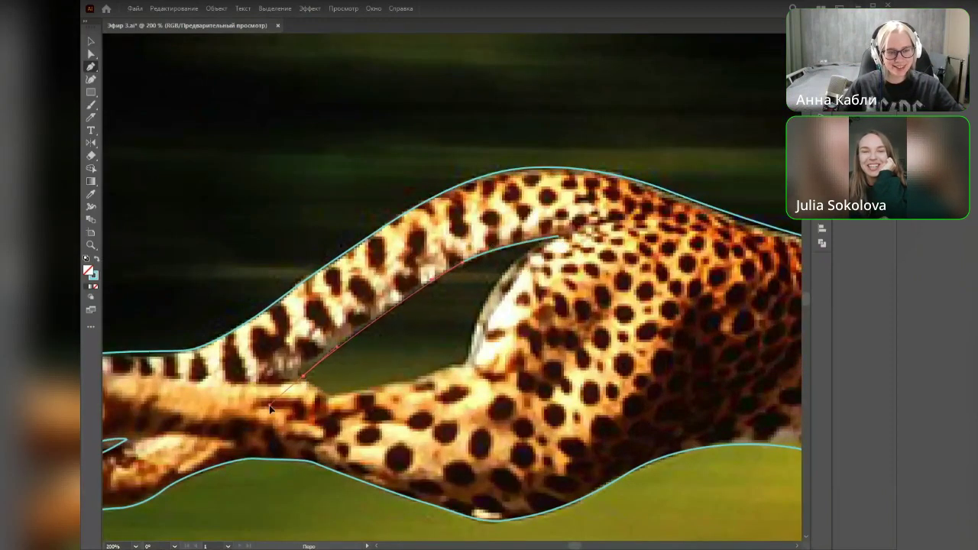
{"action": "left_click", "coordinate": [305, 379]}
Step: Trace the top of the hind leg and the back of the thigh, closing the gap shape at the tail base
{"action": "left_click", "coordinate": [329, 394]}
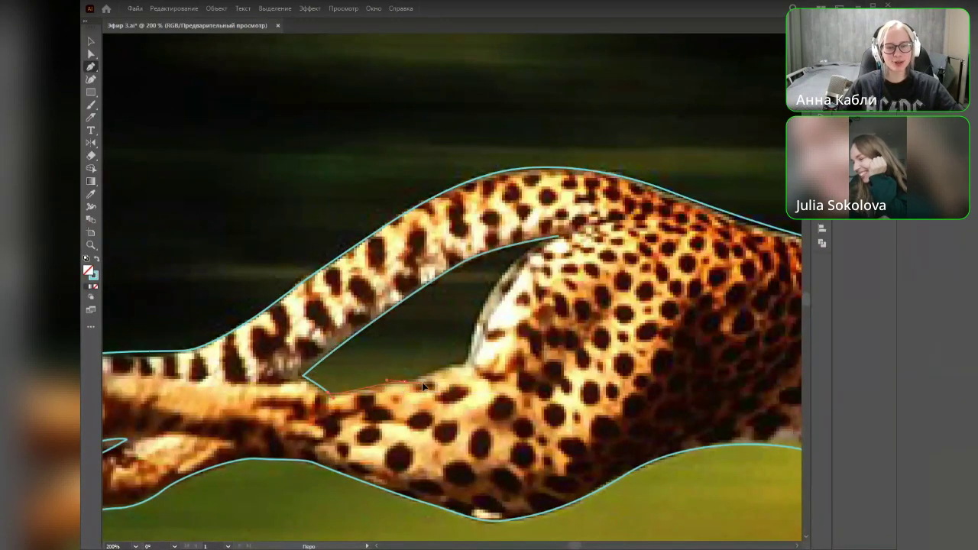
{"action": "left_click", "coordinate": [459, 363]}
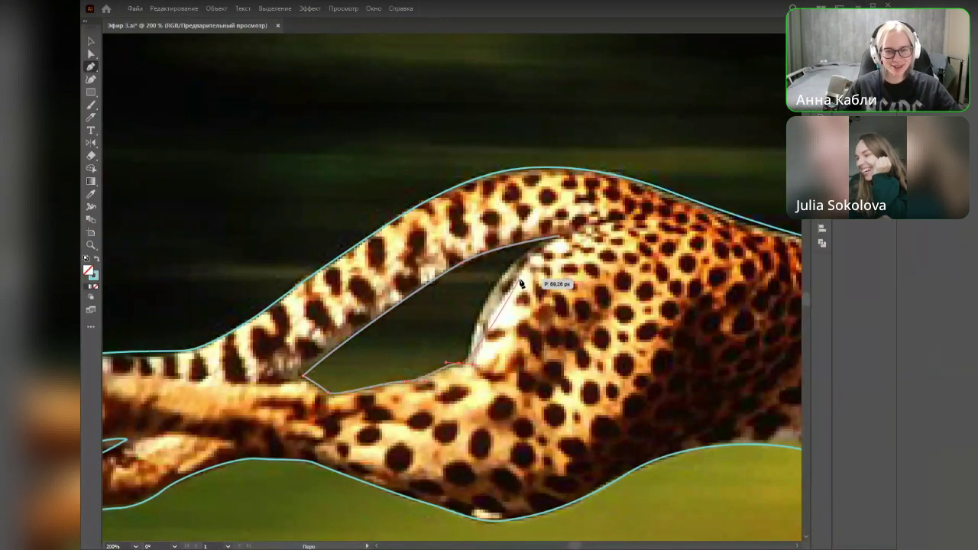
{"action": "left_click_drag", "start_coordinate": [559, 238], "coordinate": [623, 228]}
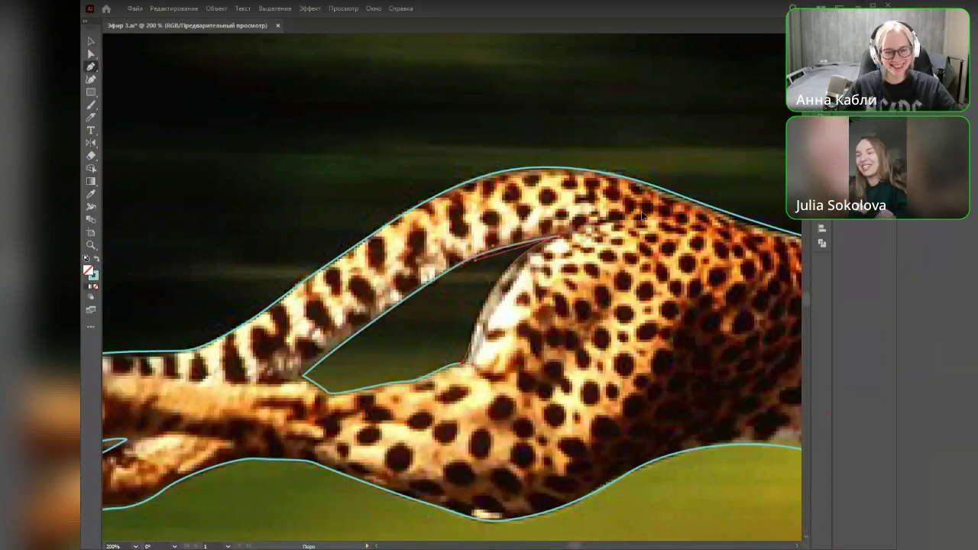
{"action": "key", "text": "v"}
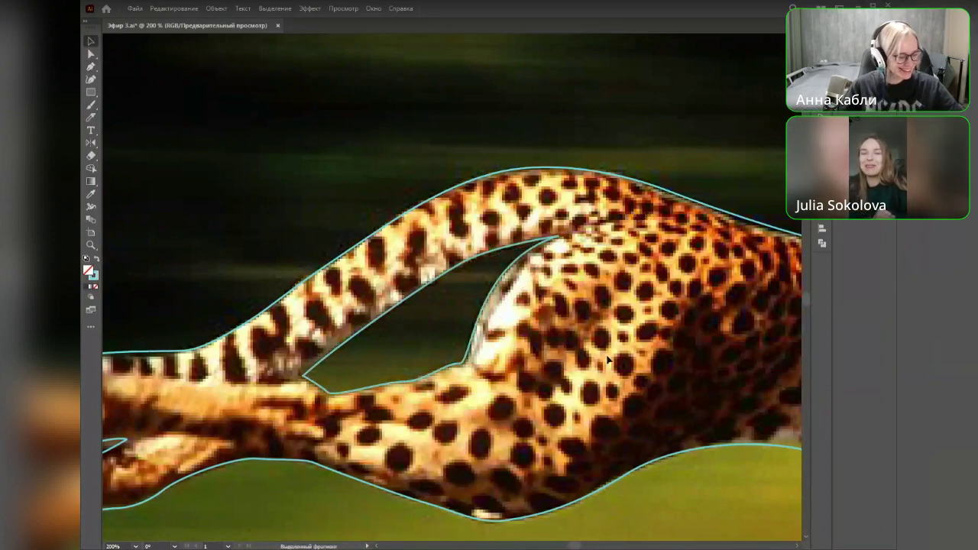
Step: Select the cheetah outline together with the gap shape and swap fill and stroke to give them a light blue fill
{"action": "scroll", "coordinate": [603, 358], "scroll_direction": "down", "scroll_amount": 1}
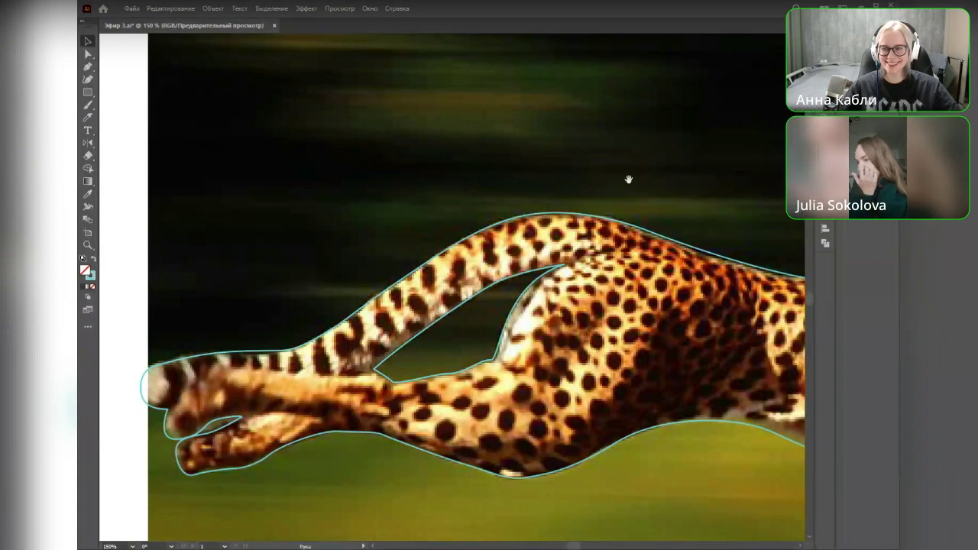
{"action": "left_click_drag", "start_coordinate": [629, 179], "coordinate": [525, 175]}
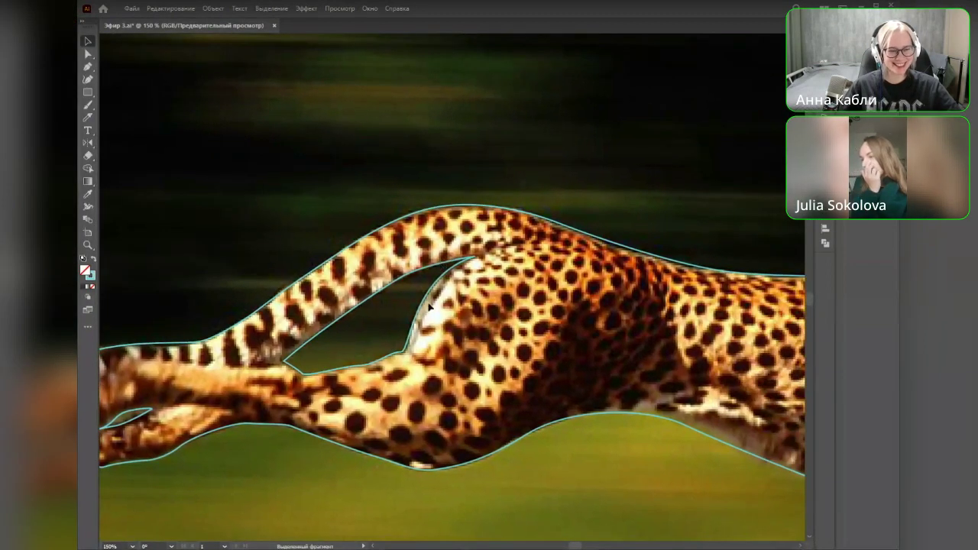
{"action": "key", "text": "ctrl+minus"}
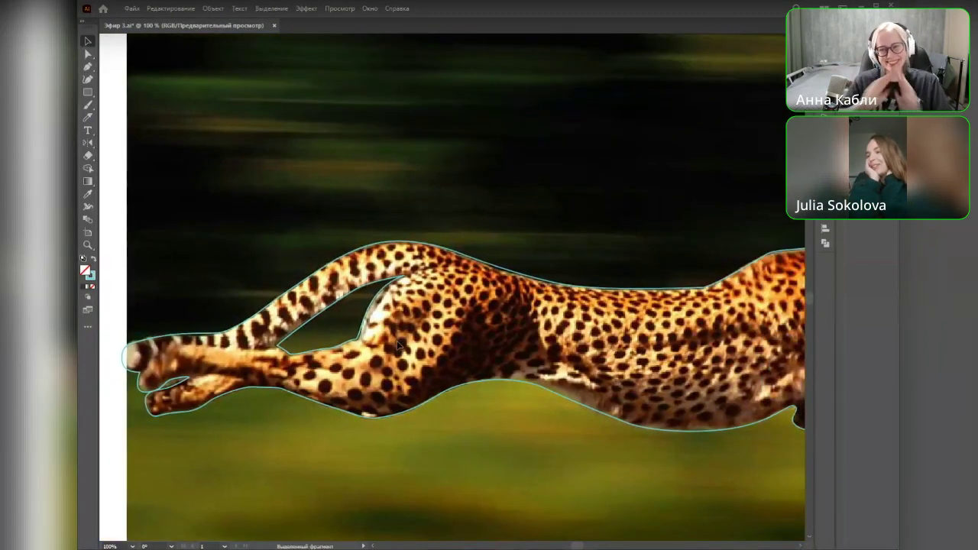
{"action": "left_click", "coordinate": [93, 260]}
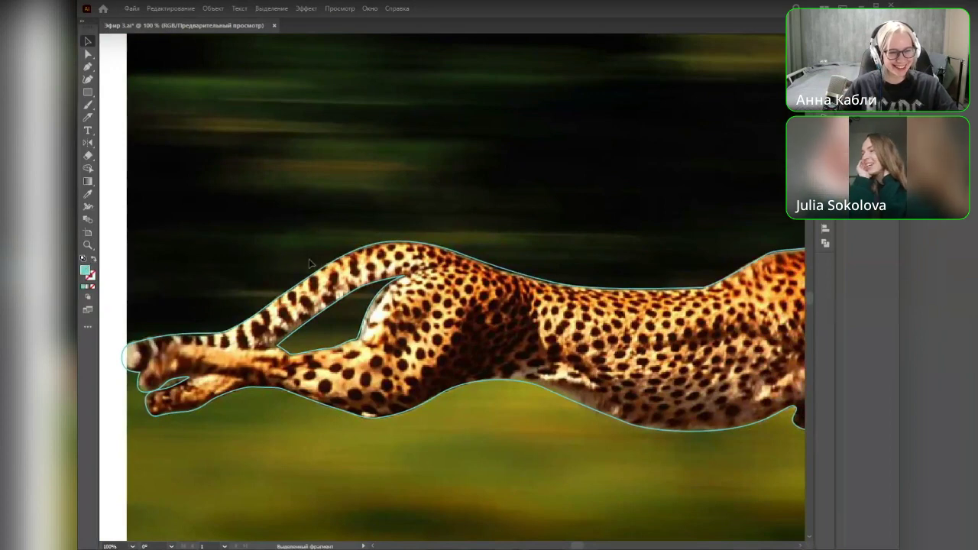
{"action": "left_click", "coordinate": [324, 264]}
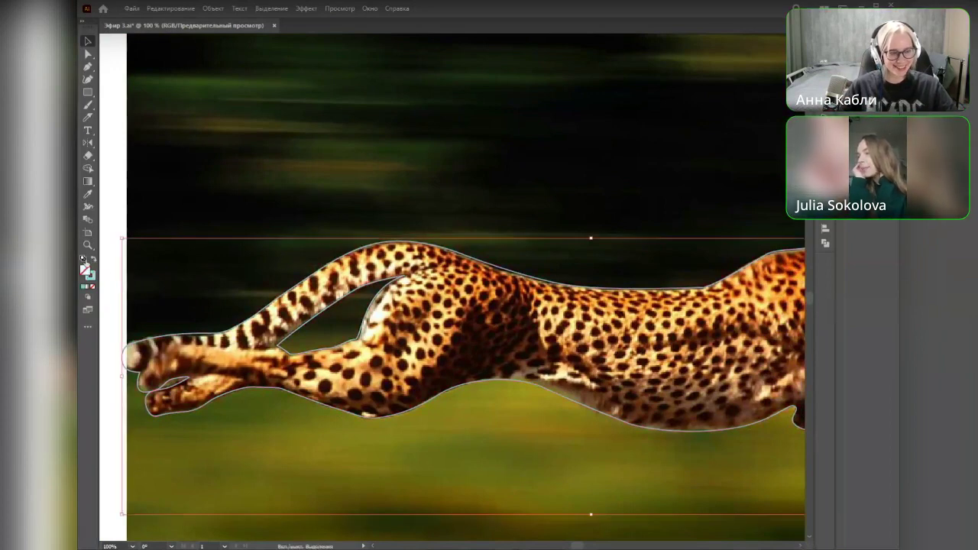
{"action": "key", "text": "shift+x"}
Step: Cut the gap between tail and thigh out of the cheetah with the Shape Builder tool, and deselect
{"action": "key", "text": "shift+m"}
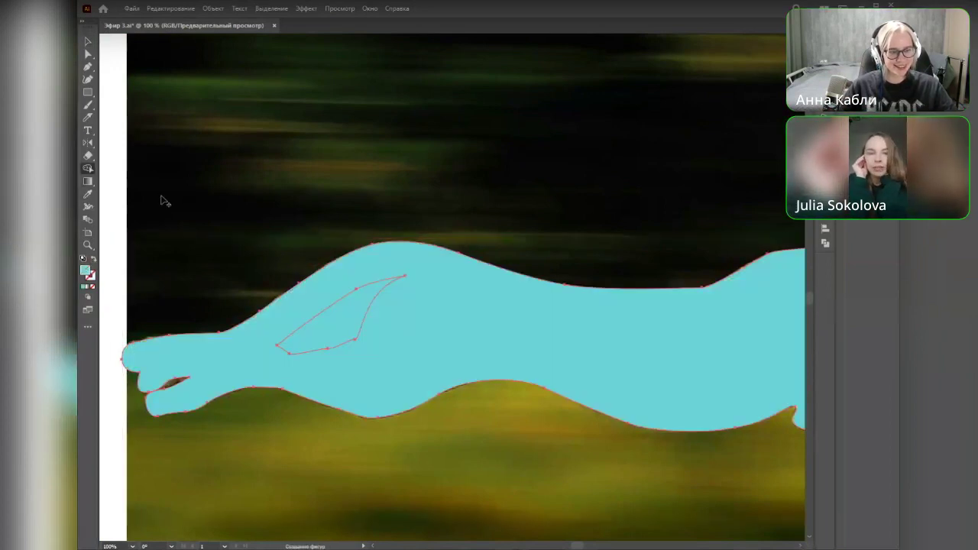
{"action": "left_click", "coordinate": [346, 317], "text": "alt"}
{"action": "key", "text": "v"}
{"action": "left_click", "coordinate": [548, 225]}
Step: Fill the cheetah silhouette with the tree's dark grey using the Eyedropper, and deselect it
{"action": "scroll", "coordinate": [502, 425], "scroll_direction": "down", "scroll_amount": 2}
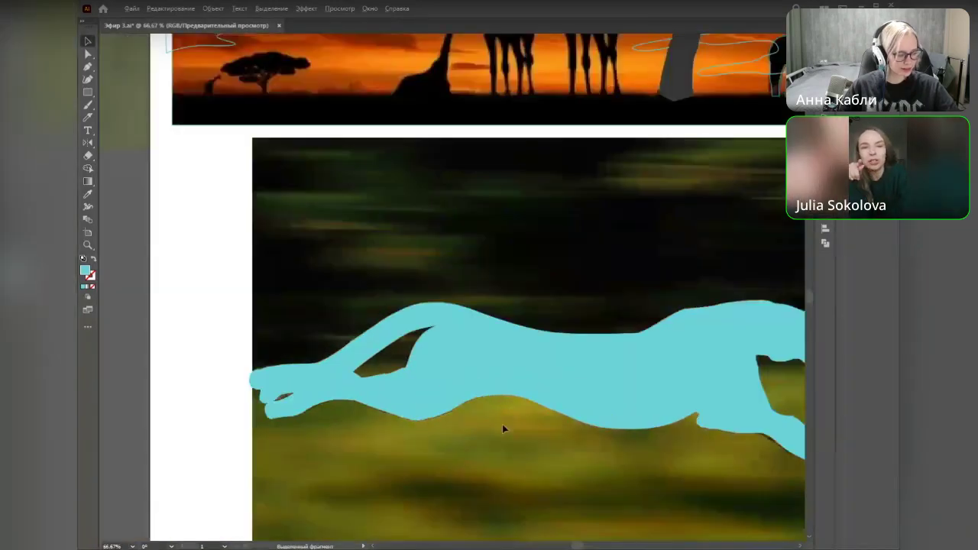
{"action": "scroll", "coordinate": [528, 406], "scroll_direction": "down", "scroll_amount": 1}
{"action": "left_click_drag", "start_coordinate": [552, 352], "coordinate": [445, 392]}
{"action": "key", "text": "i"}
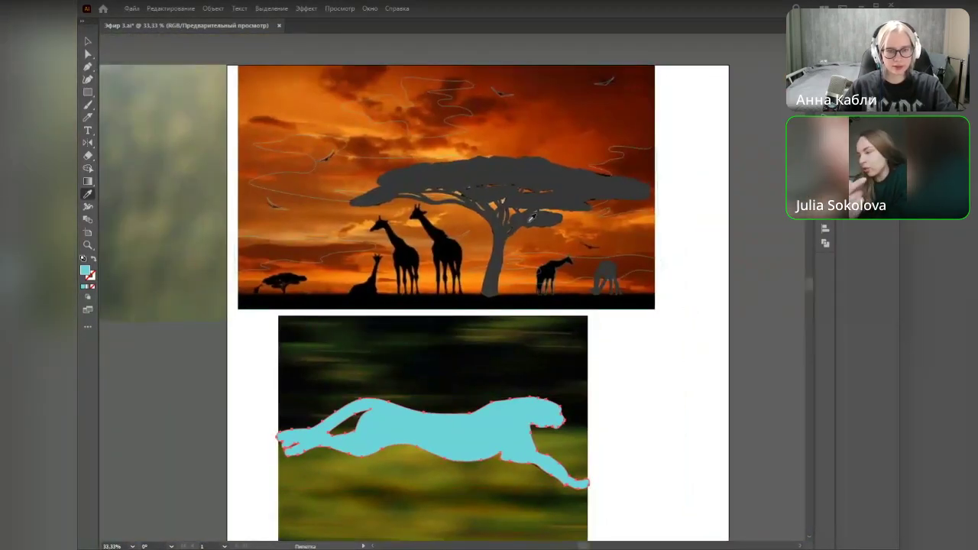
{"action": "left_click", "coordinate": [548, 166]}
{"action": "key", "text": "v"}
{"action": "left_click", "coordinate": [664, 311]}
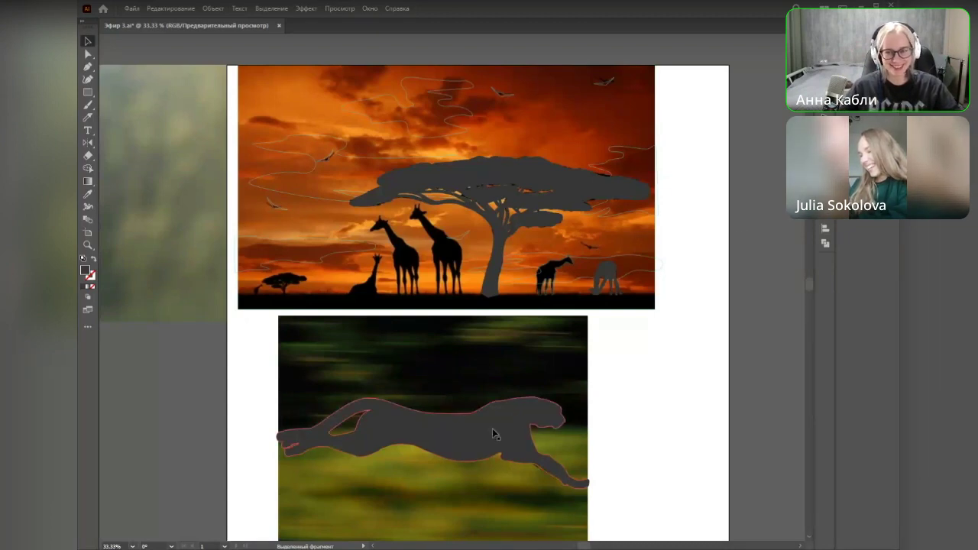
Step: Move the cheetah silhouette onto the sunset savanna photo, scale it down, and place it in front of the giraffes
{"action": "left_click_drag", "start_coordinate": [503, 407], "coordinate": [467, 292]}
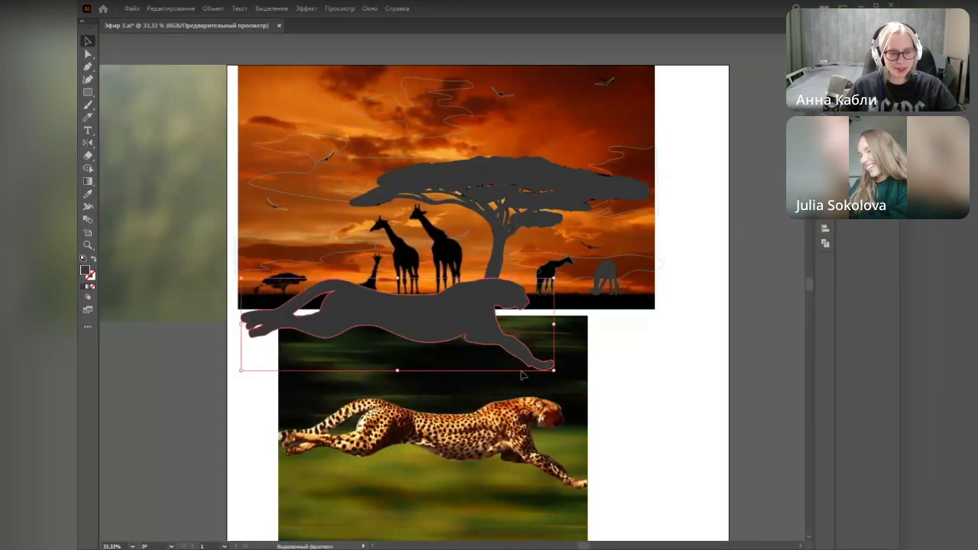
{"action": "left_click_drag", "start_coordinate": [555, 373], "coordinate": [383, 315]}
{"action": "left_click_drag", "start_coordinate": [316, 298], "coordinate": [388, 279]}
{"action": "scroll", "coordinate": [356, 241], "scroll_direction": "up", "scroll_amount": 2}
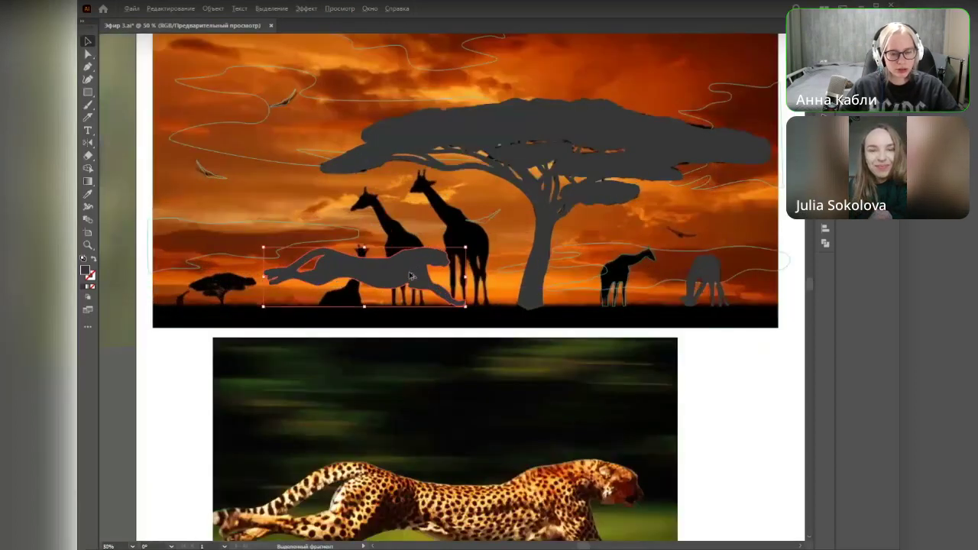
{"action": "left_click_drag", "start_coordinate": [535, 343], "coordinate": [480, 315]}
{"action": "left_click_drag", "start_coordinate": [377, 295], "coordinate": [442, 313]}
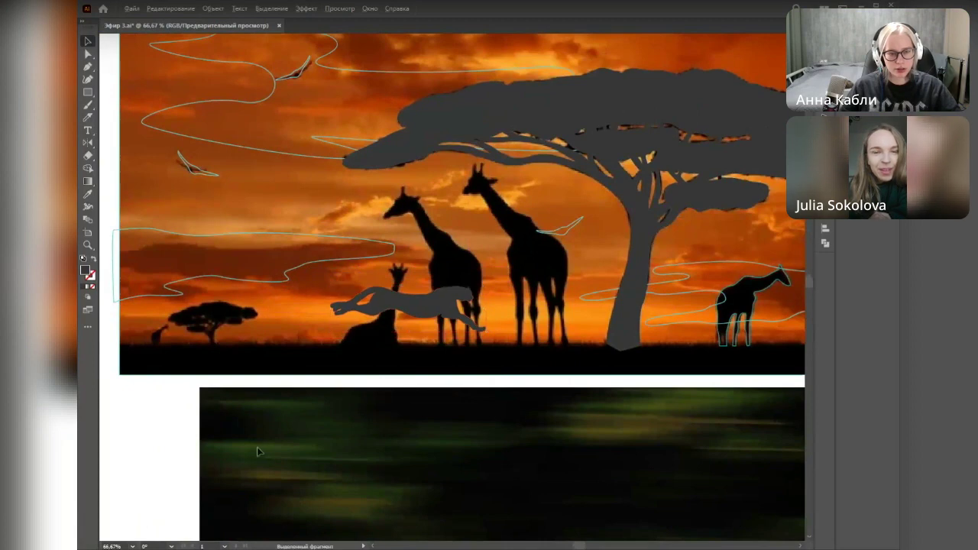
Step: Hide the photo layer "Слой 1" to check the traced silhouettes on their own, and show it again
{"action": "scroll", "coordinate": [258, 452], "scroll_direction": "down", "scroll_amount": 2}
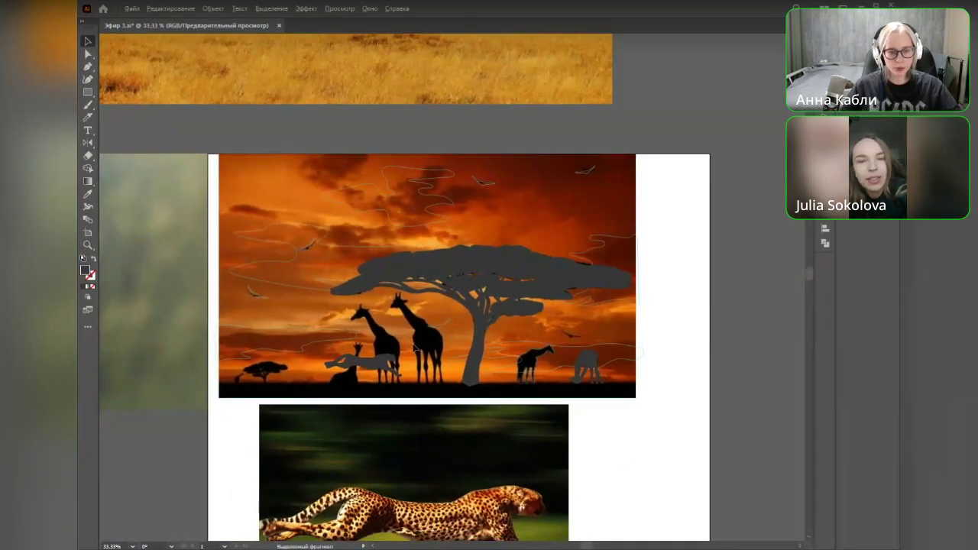
{"action": "left_click", "coordinate": [824, 36]}
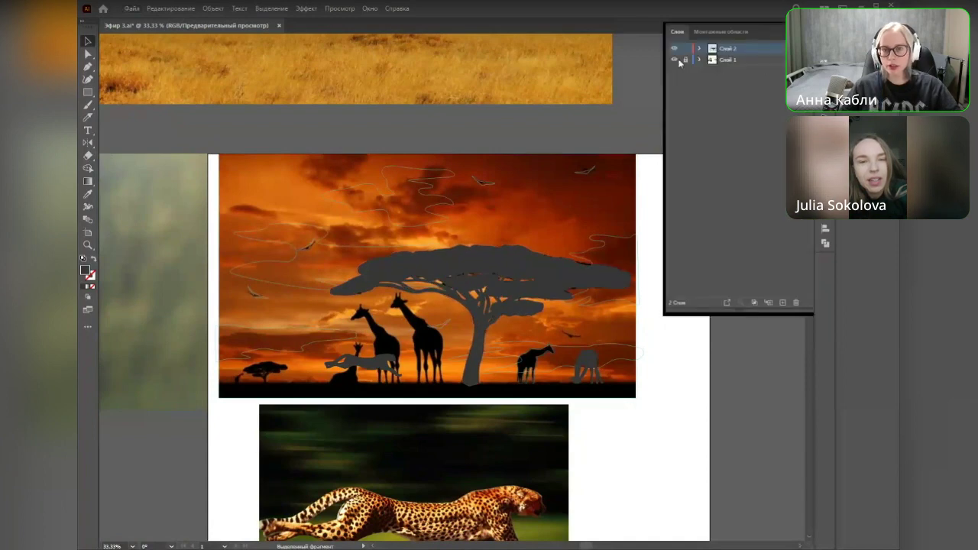
{"action": "left_click", "coordinate": [674, 59]}
{"action": "left_click_drag", "start_coordinate": [659, 450], "coordinate": [634, 446]}
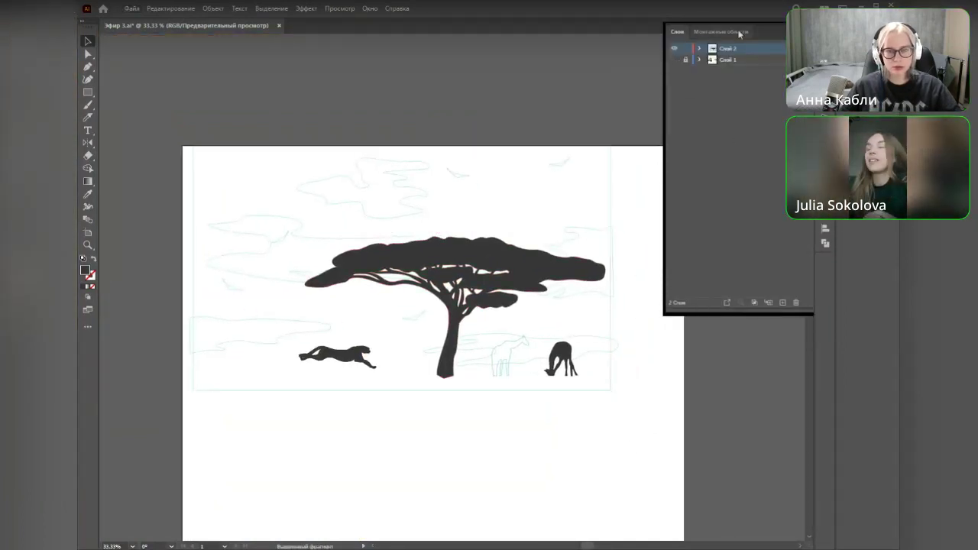
{"action": "left_click", "coordinate": [674, 59]}
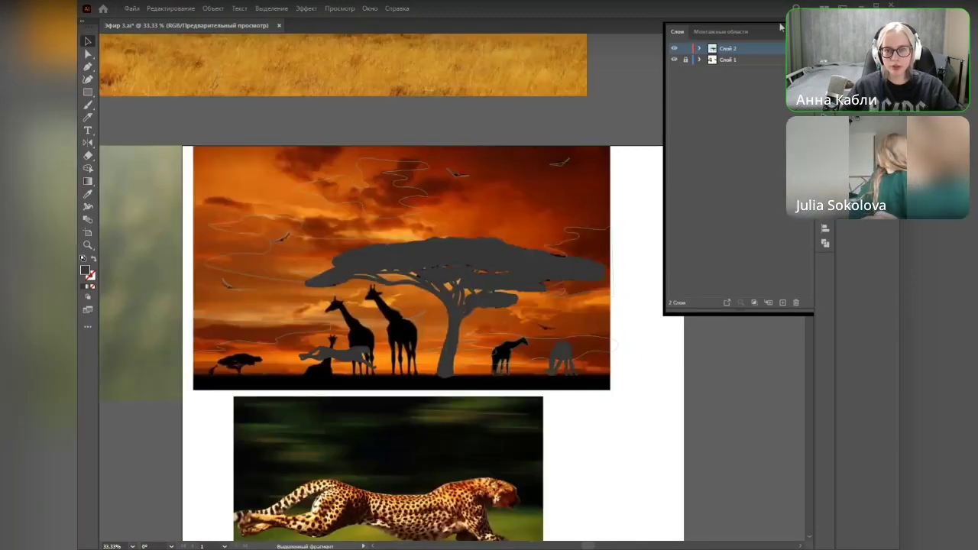
{"action": "scroll", "coordinate": [705, 367], "scroll_direction": "up", "scroll_amount": 2}
{"action": "left_click_drag", "start_coordinate": [539, 376], "coordinate": [893, 308]}
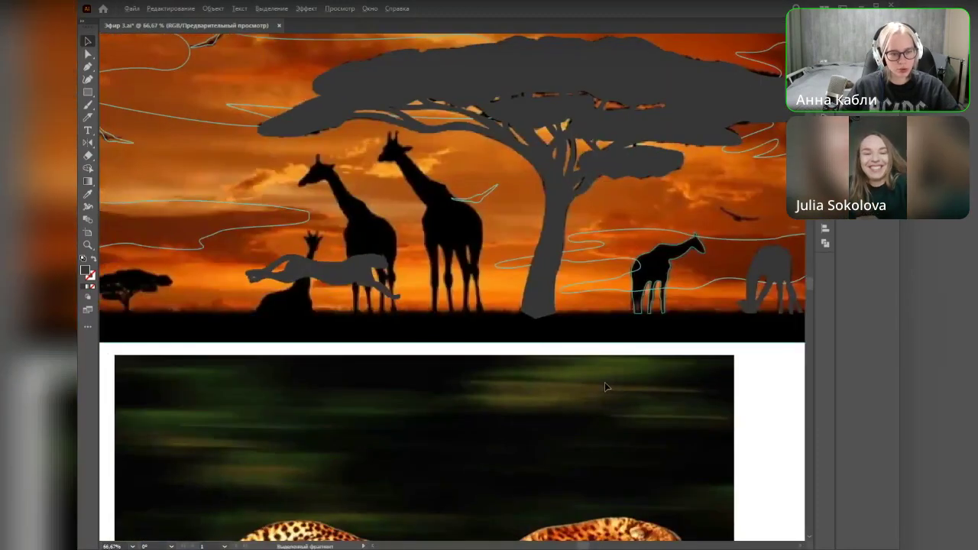
Step: Trace the gently uneven ground line across the full width of the savanna photo with the Pen tool
{"action": "scroll", "coordinate": [605, 382], "scroll_direction": "down", "scroll_amount": 1}
{"action": "key", "text": "p"}
{"action": "left_click", "coordinate": [160, 342]}
{"action": "left_click_drag", "start_coordinate": [255, 340], "coordinate": [271, 343]}
{"action": "left_click_drag", "start_coordinate": [335, 340], "coordinate": [349, 341]}
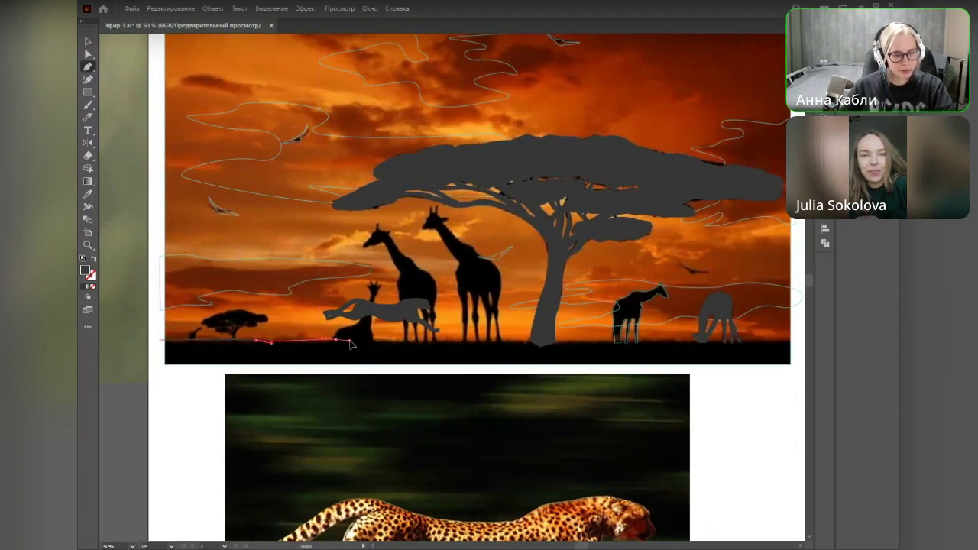
{"action": "left_click_drag", "start_coordinate": [423, 343], "coordinate": [430, 343]}
{"action": "left_click_drag", "start_coordinate": [502, 340], "coordinate": [583, 340]}
{"action": "left_click_drag", "start_coordinate": [594, 347], "coordinate": [404, 388]}
{"action": "scroll", "coordinate": [431, 405], "scroll_direction": "up", "scroll_amount": 1}
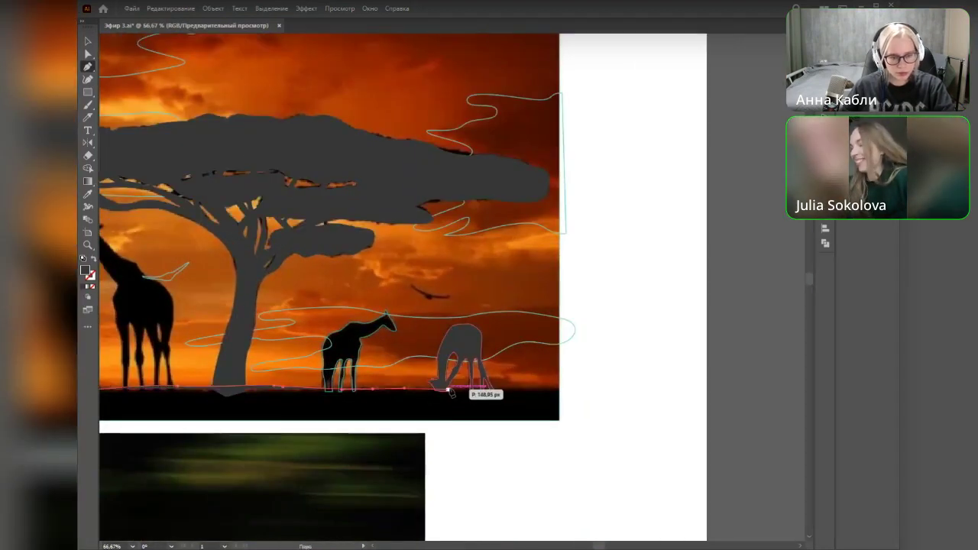
{"action": "left_click_drag", "start_coordinate": [467, 390], "coordinate": [468, 390]}
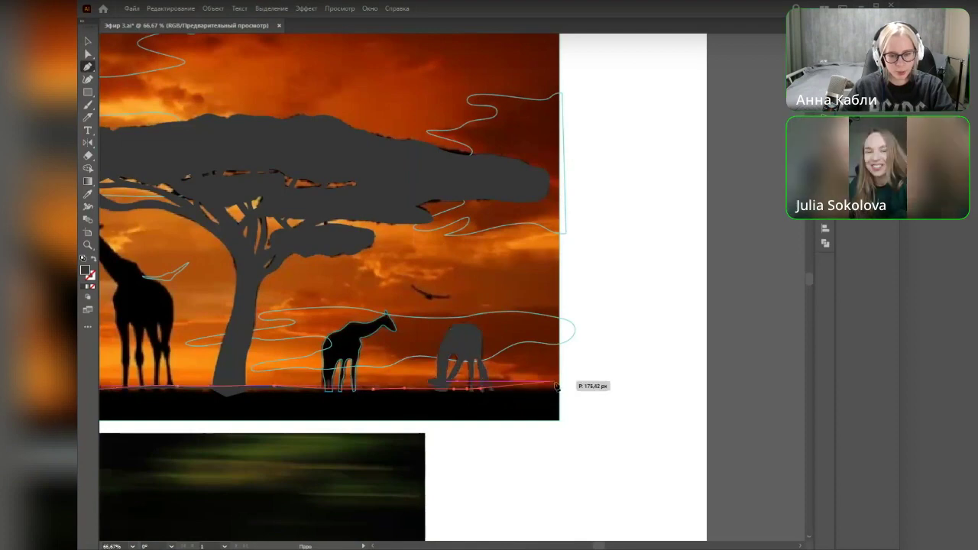
{"action": "left_click_drag", "start_coordinate": [565, 385], "coordinate": [574, 412]}
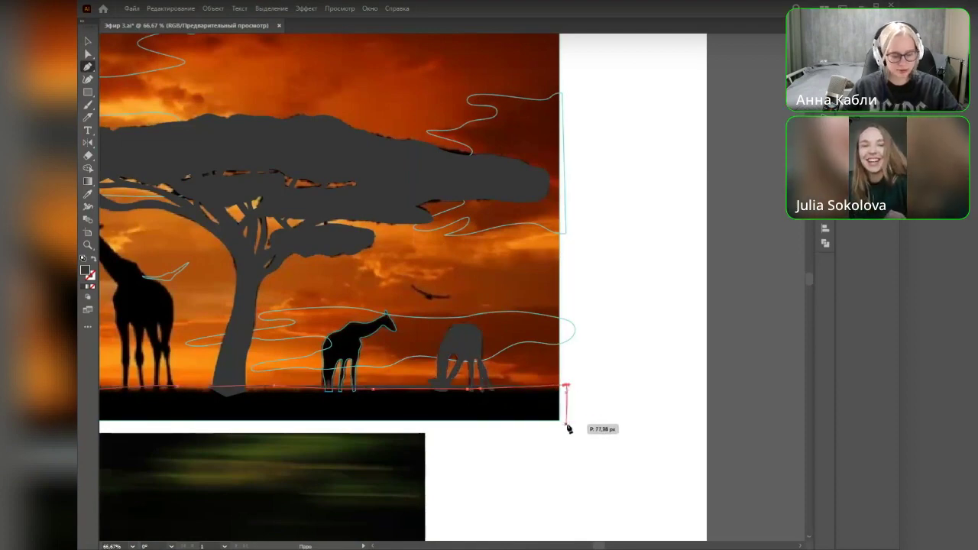
Step: Complete the ground shape around the lower corners of the savanna photo and end the path
{"action": "left_click", "coordinate": [565, 422]}
{"action": "scroll", "coordinate": [563, 435], "scroll_direction": "down", "scroll_amount": 3}
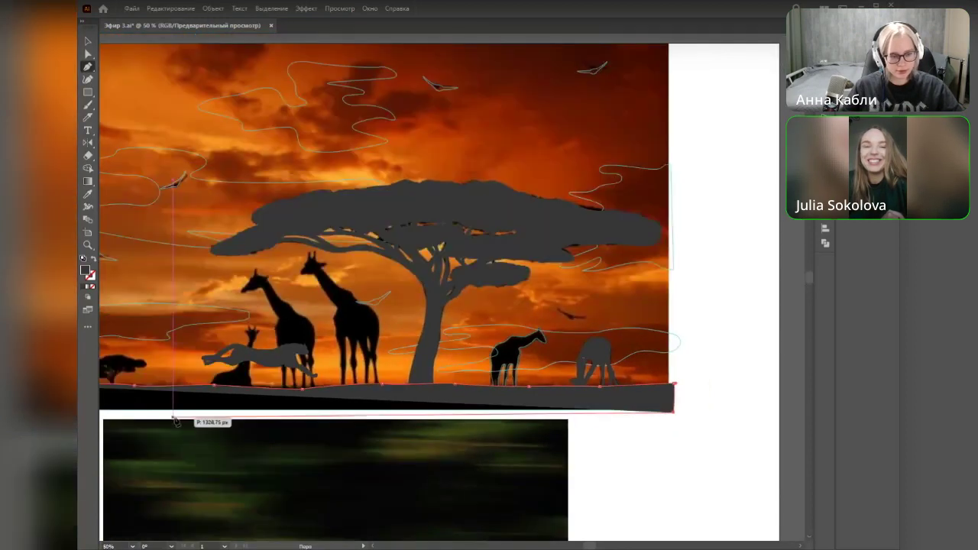
{"action": "left_click_drag", "start_coordinate": [193, 434], "coordinate": [305, 412]}
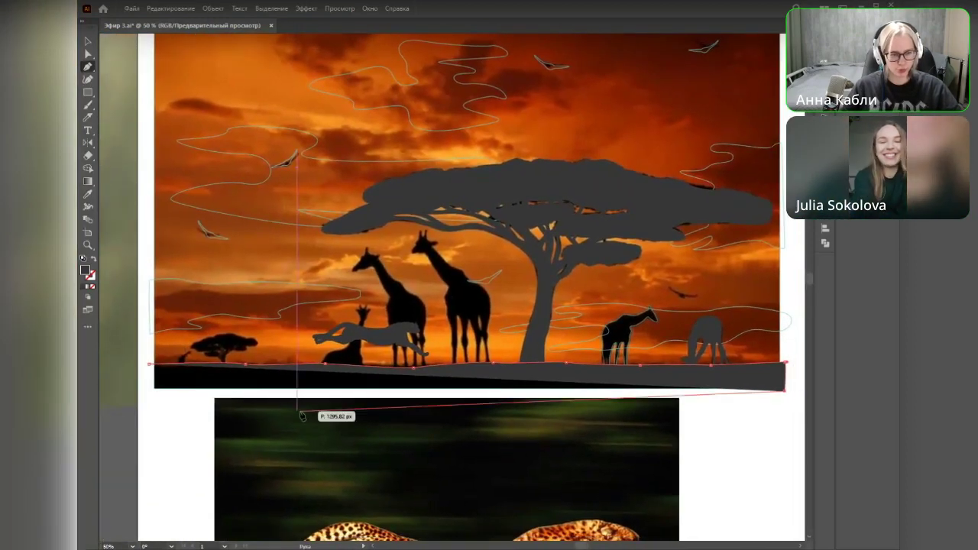
{"action": "left_click", "coordinate": [153, 397]}
{"action": "key", "text": "v"}
Step: Fill the outlined small giraffe with the dark grey of the neighbouring grazing giraffe using the Eyedropper, and deselect
{"action": "scroll", "coordinate": [191, 447], "scroll_direction": "right", "scroll_amount": 3}
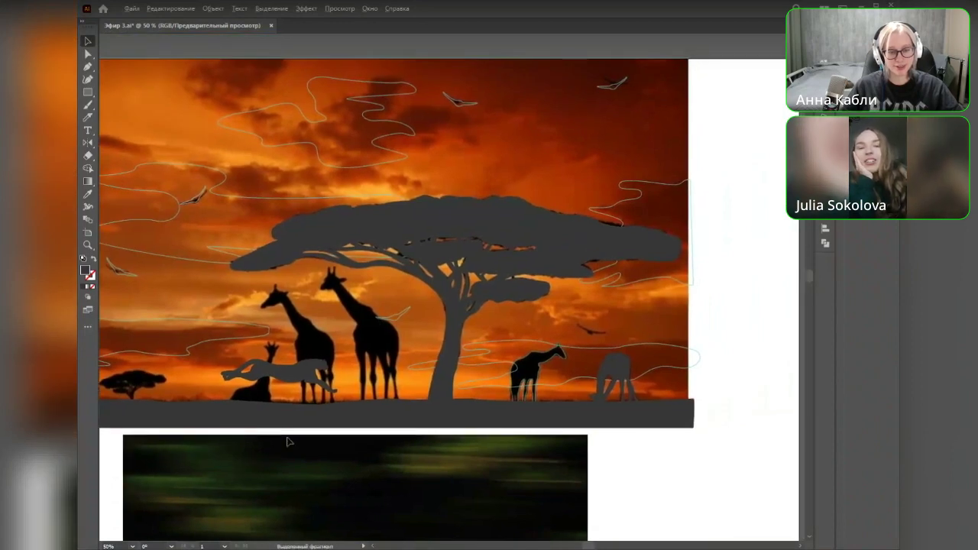
{"action": "scroll", "coordinate": [286, 443], "scroll_direction": "down", "scroll_amount": 1}
{"action": "scroll", "coordinate": [405, 417], "scroll_direction": "up", "scroll_amount": 1}
{"action": "scroll", "coordinate": [383, 427], "scroll_direction": "left", "scroll_amount": 3}
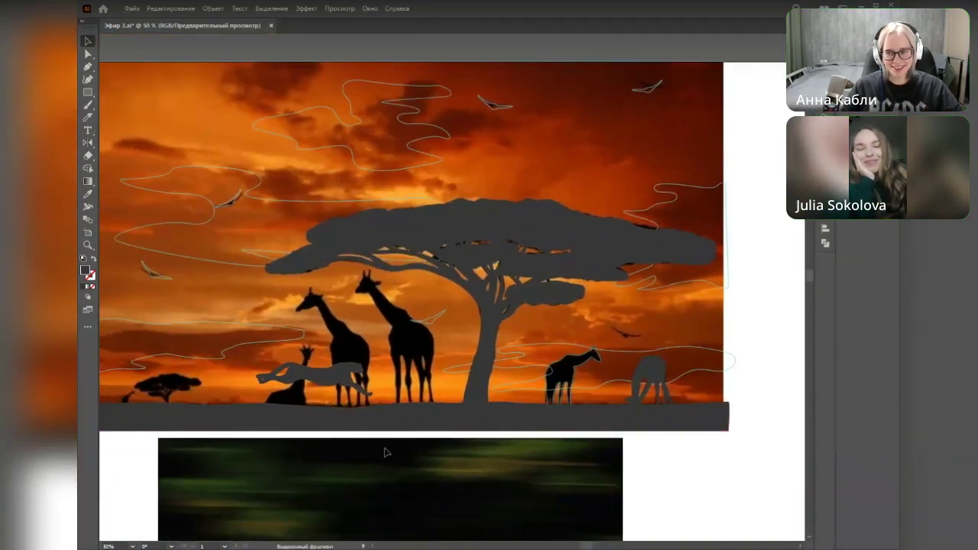
{"action": "left_click", "coordinate": [580, 368]}
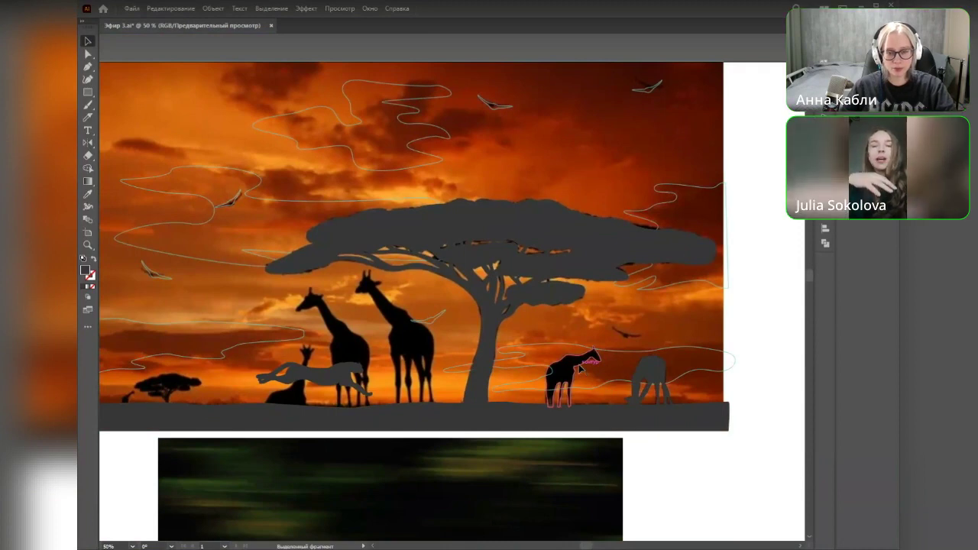
{"action": "key", "text": "i"}
{"action": "left_click", "coordinate": [647, 369]}
{"action": "key", "text": "v"}
{"action": "left_click", "coordinate": [609, 521]}
{"action": "left_click_drag", "start_coordinate": [643, 512], "coordinate": [671, 533]}
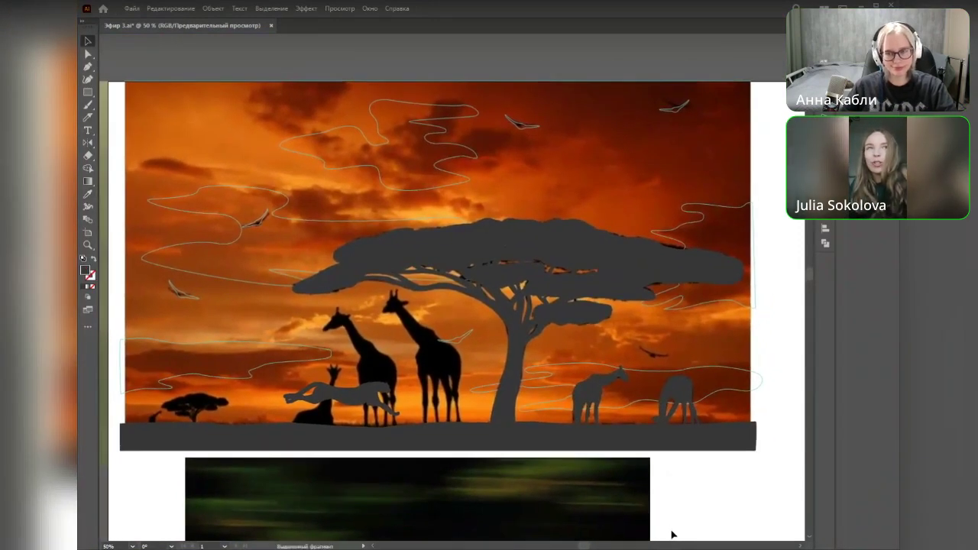
Step: Select the large sky rectangle over the sunset photo, swap its stroke and fill, and apply a white-to-black linear gradient
{"action": "left_click", "coordinate": [313, 361]}
{"action": "left_click", "coordinate": [729, 215], "text": "shift"}
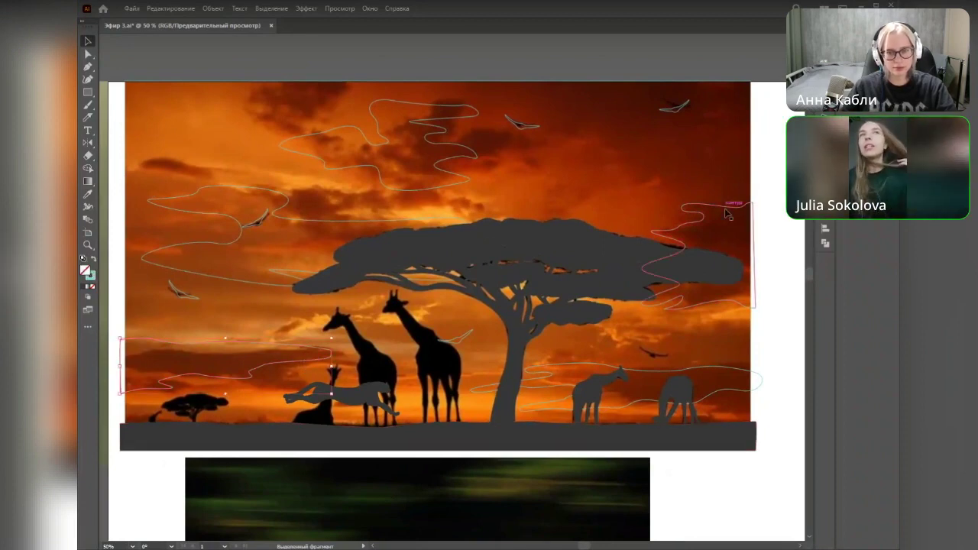
{"action": "left_click", "coordinate": [527, 90]}
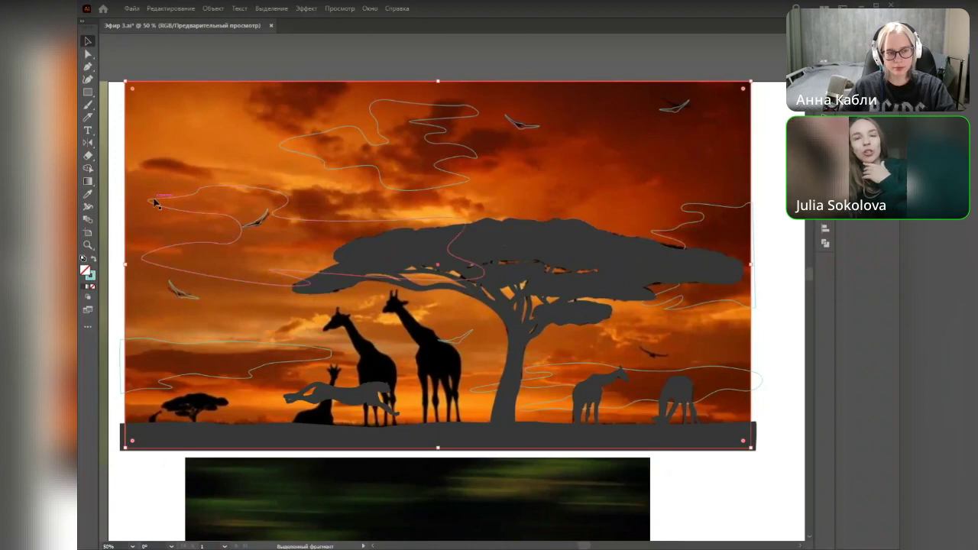
{"action": "left_click", "coordinate": [93, 260]}
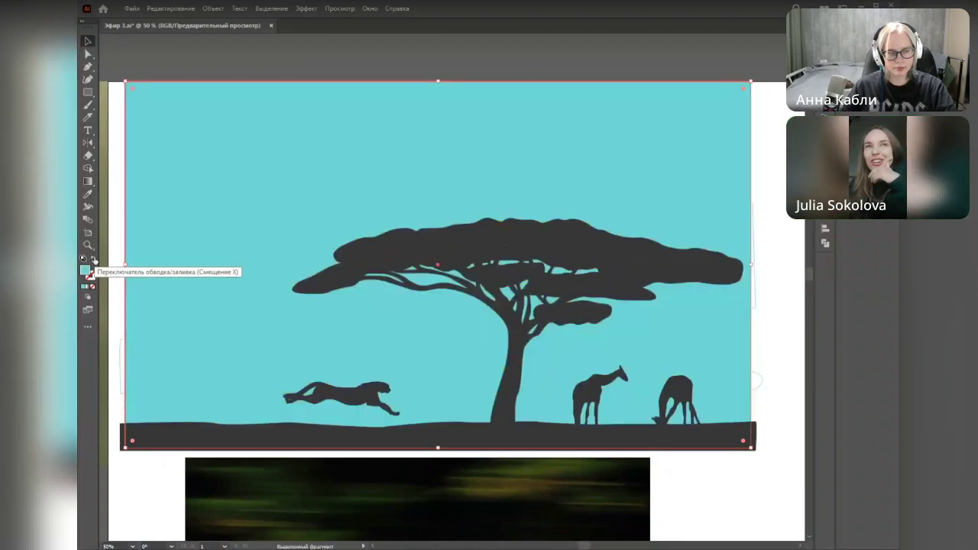
{"action": "left_click", "coordinate": [87, 181]}
{"action": "left_click", "coordinate": [291, 172]}
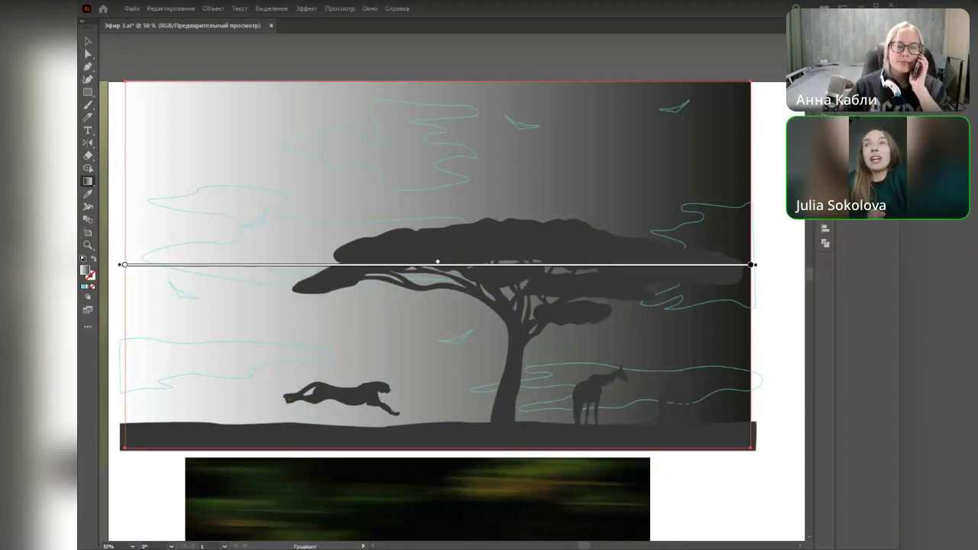
Step: Rotate the sky gradient to vertical with white at the rectangle's upper edge and black at its lower edge
{"action": "mouse_move", "coordinate": [759, 265]}
{"action": "left_mouse_down"}
{"action": "mouse_move", "coordinate": [688, 540]}
{"action": "mouse_move", "coordinate": [339, 114]}
{"action": "mouse_move", "coordinate": [448, 222]}
{"action": "mouse_move", "coordinate": [124, 518]}
{"action": "left_mouse_up"}
{"action": "left_click_drag", "start_coordinate": [441, 480], "coordinate": [470, 113]}
{"action": "mouse_move", "coordinate": [439, 85]}
{"action": "left_mouse_down"}
{"action": "mouse_move", "coordinate": [428, 328]}
{"action": "mouse_move", "coordinate": [452, 92]}
{"action": "left_mouse_up"}
{"action": "left_click_drag", "start_coordinate": [437, 292], "coordinate": [451, 99]}
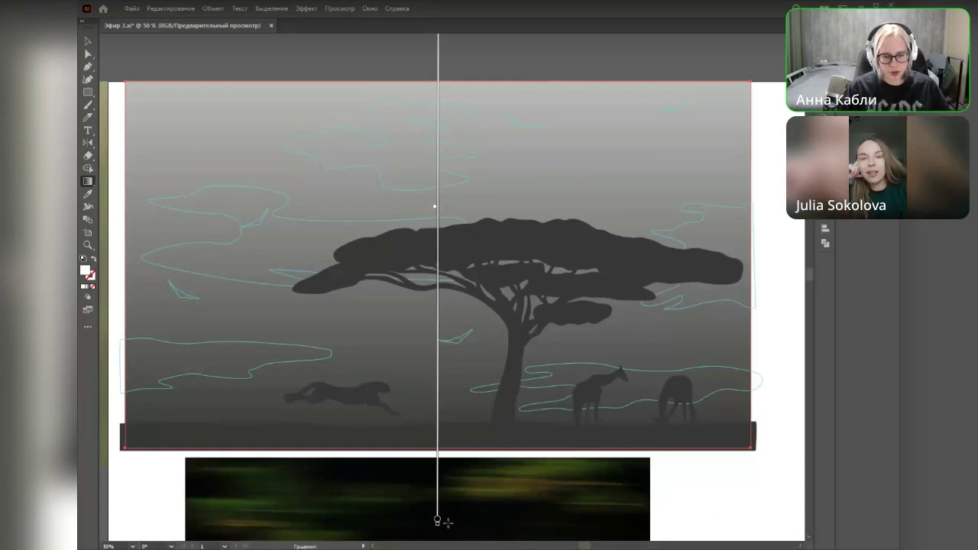
{"action": "left_click_drag", "start_coordinate": [437, 521], "coordinate": [433, 465]}
{"action": "left_click_drag", "start_coordinate": [432, 403], "coordinate": [438, 445]}
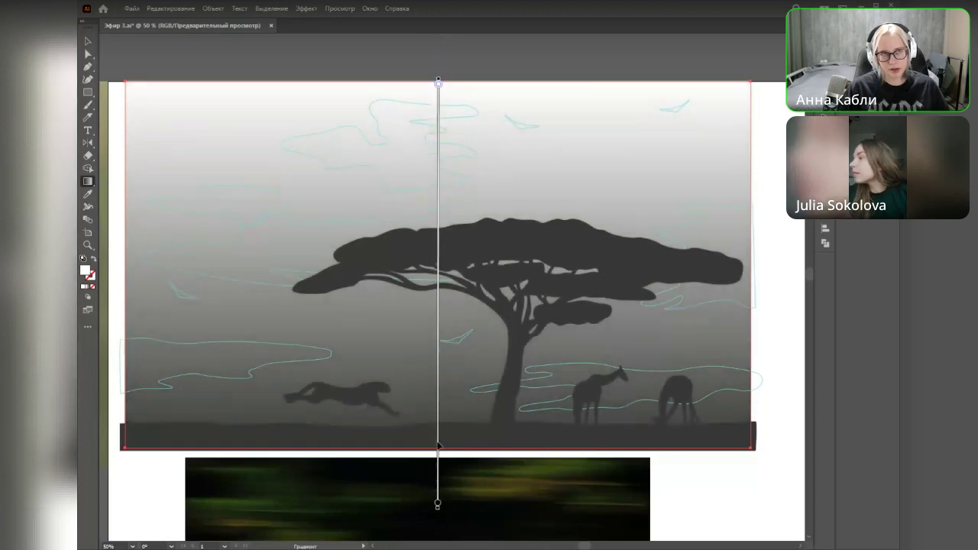
{"action": "left_click_drag", "start_coordinate": [438, 511], "coordinate": [438, 395]}
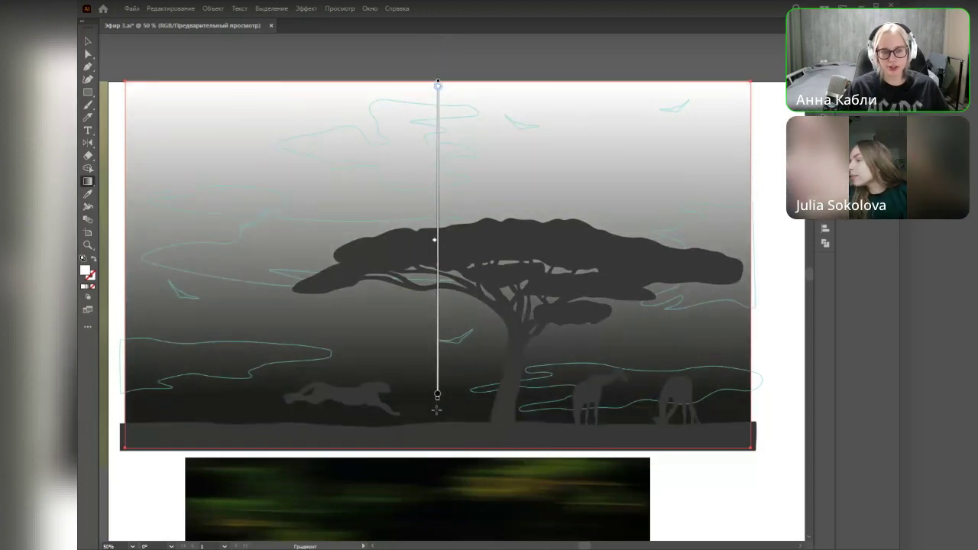
{"action": "left_click_drag", "start_coordinate": [437, 396], "coordinate": [437, 445]}
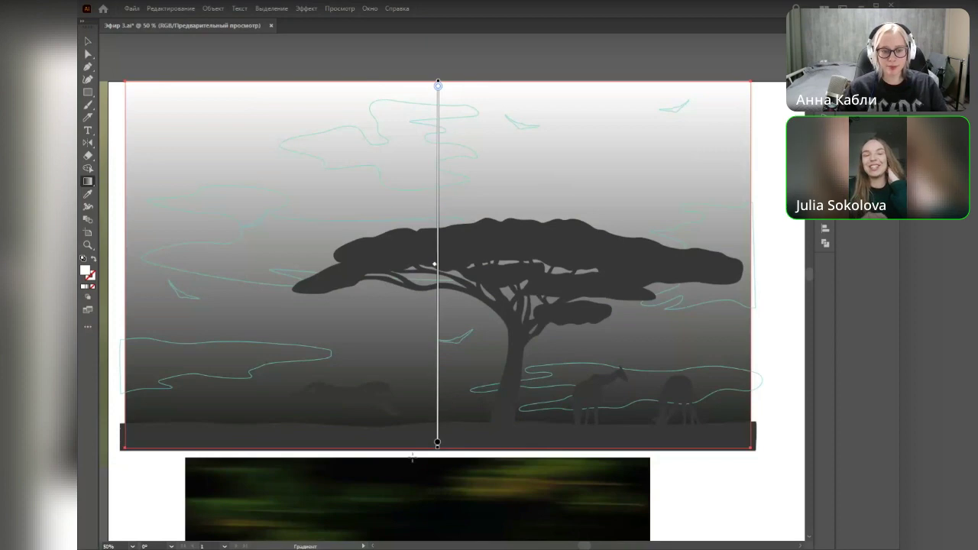
{"action": "double_click", "coordinate": [437, 443]}
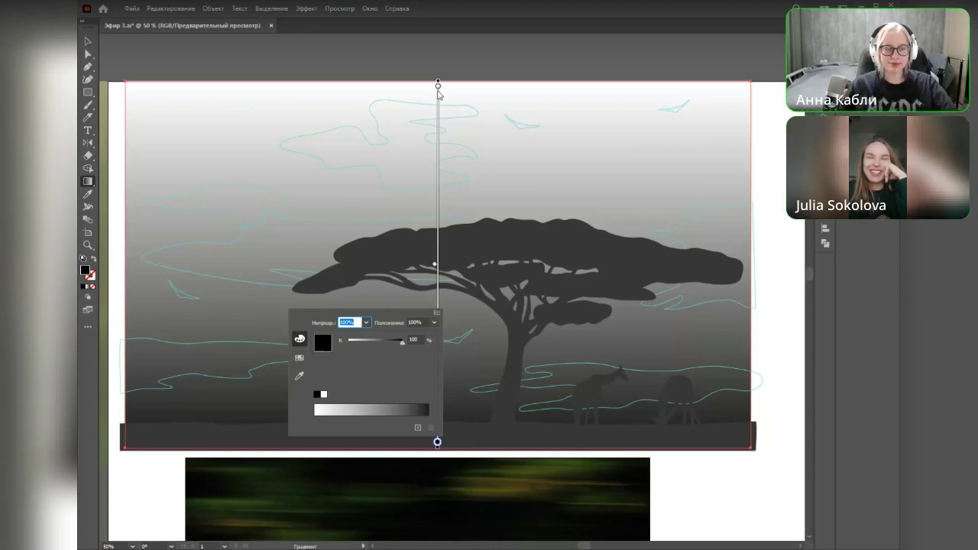
{"action": "left_click", "coordinate": [300, 358]}
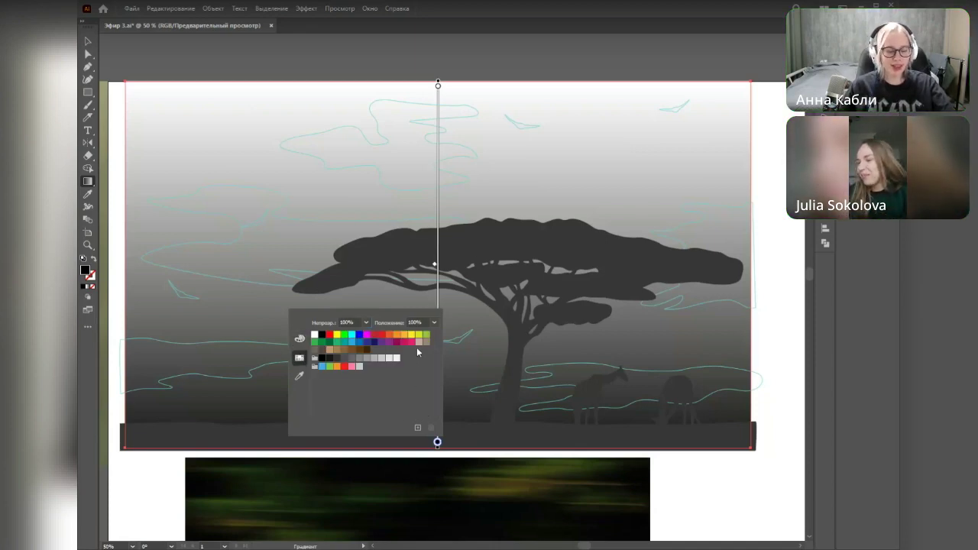
{"action": "left_click", "coordinate": [731, 473]}
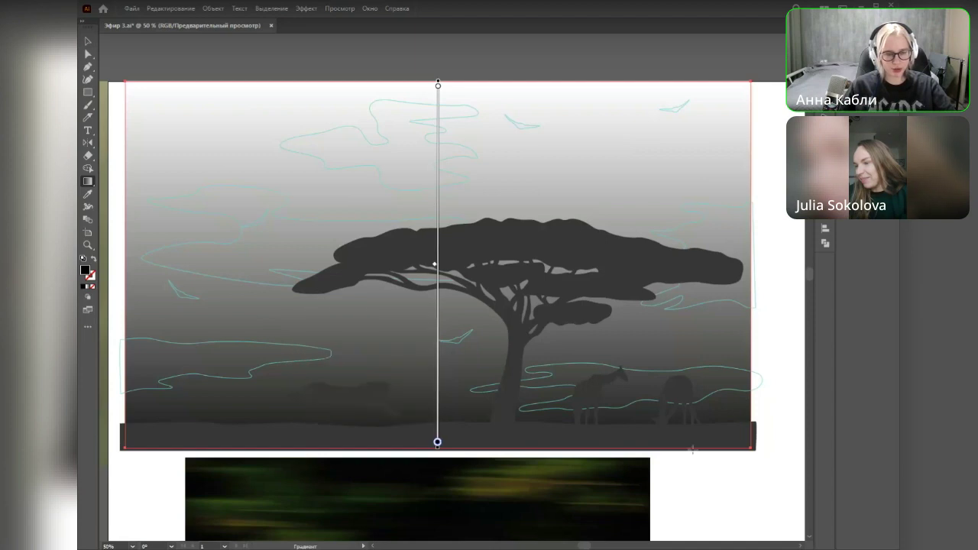
Step: Hide "Слой 2", unlock "Слой 1", and place a copy of the sunset photo to the right of the original
{"action": "scroll", "coordinate": [502, 389], "scroll_direction": "down", "scroll_amount": 2}
{"action": "key", "text": "F7"}
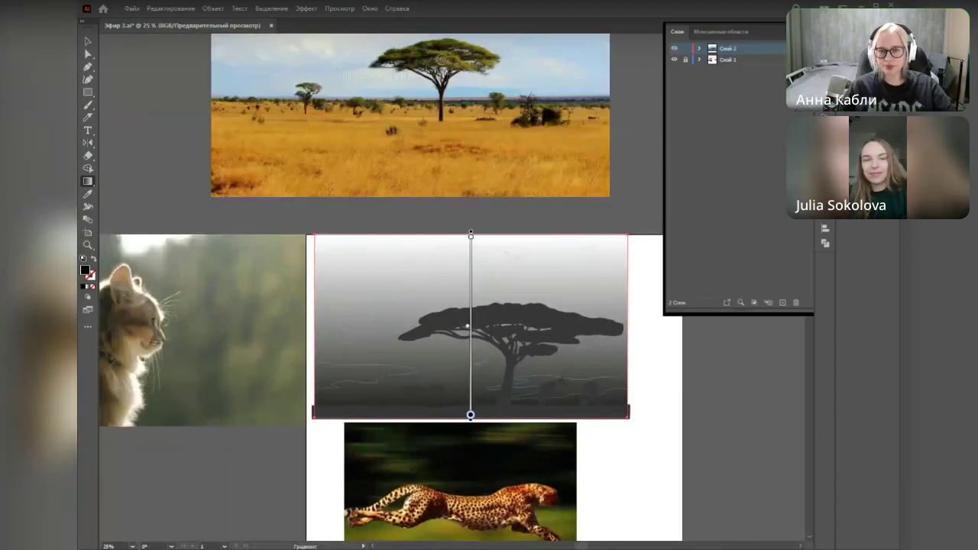
{"action": "left_click", "coordinate": [674, 49]}
{"action": "left_click", "coordinate": [730, 60]}
{"action": "key", "text": "v"}
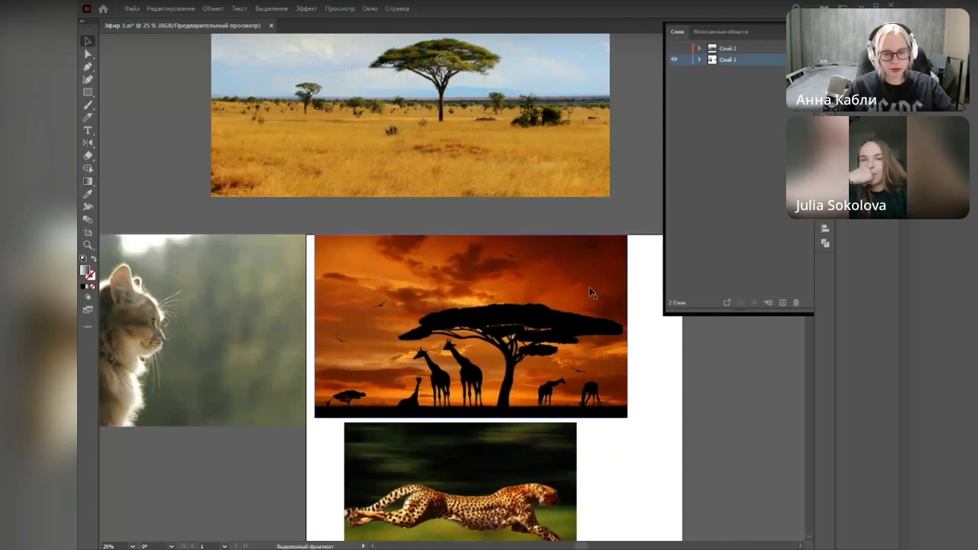
{"action": "left_click_drag", "start_coordinate": [731, 401], "coordinate": [505, 358]}
{"action": "left_click_drag", "start_coordinate": [234, 257], "coordinate": [571, 284]}
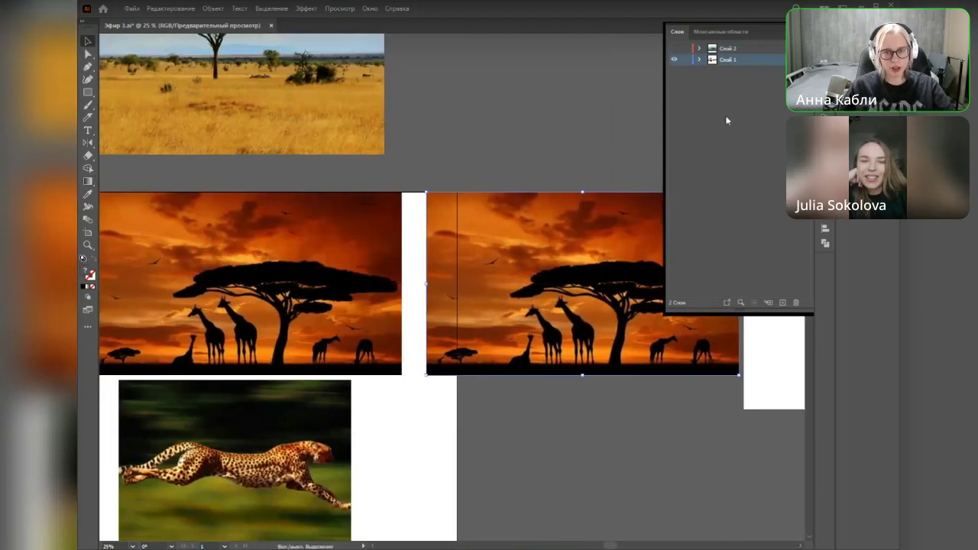
Step: Show the vector layer "Слой 2" again and lock the photo layer "Слой 1"
{"action": "left_click", "coordinate": [674, 48]}
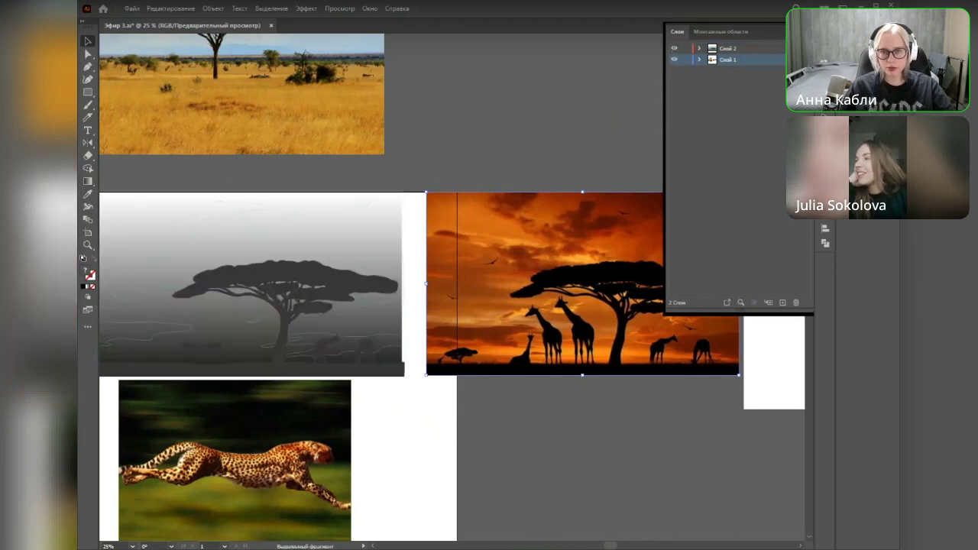
{"action": "left_click_drag", "start_coordinate": [495, 276], "coordinate": [601, 263]}
{"action": "left_click", "coordinate": [825, 43]}
{"action": "left_click", "coordinate": [686, 60]}
{"action": "left_click_drag", "start_coordinate": [603, 282], "coordinate": [599, 297]}
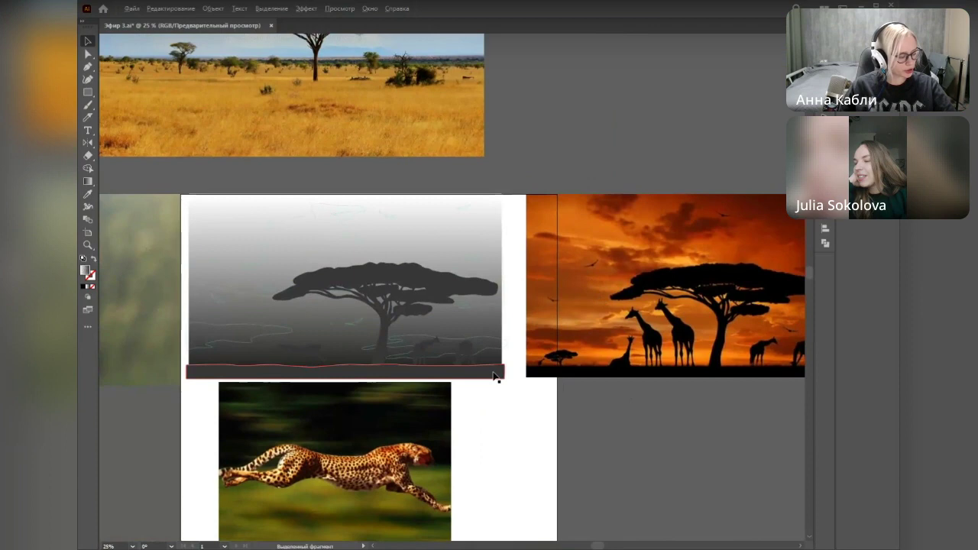
Step: Select the sky rectangle and fine-tune both ends of its vertical gradient to the rectangle's upper and lower edges
{"action": "scroll", "coordinate": [498, 374], "scroll_direction": "up", "scroll_amount": 1}
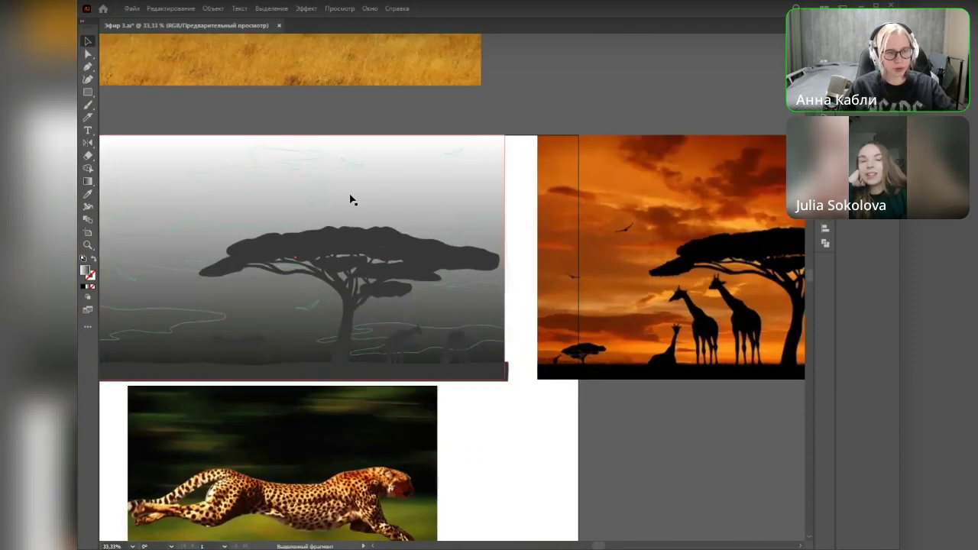
{"action": "left_click", "coordinate": [275, 219]}
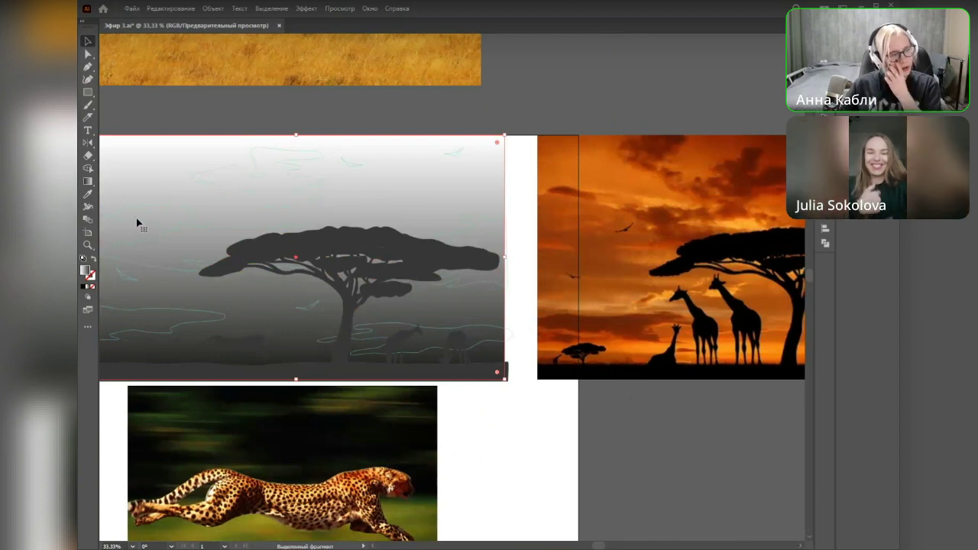
{"action": "left_click", "coordinate": [89, 181]}
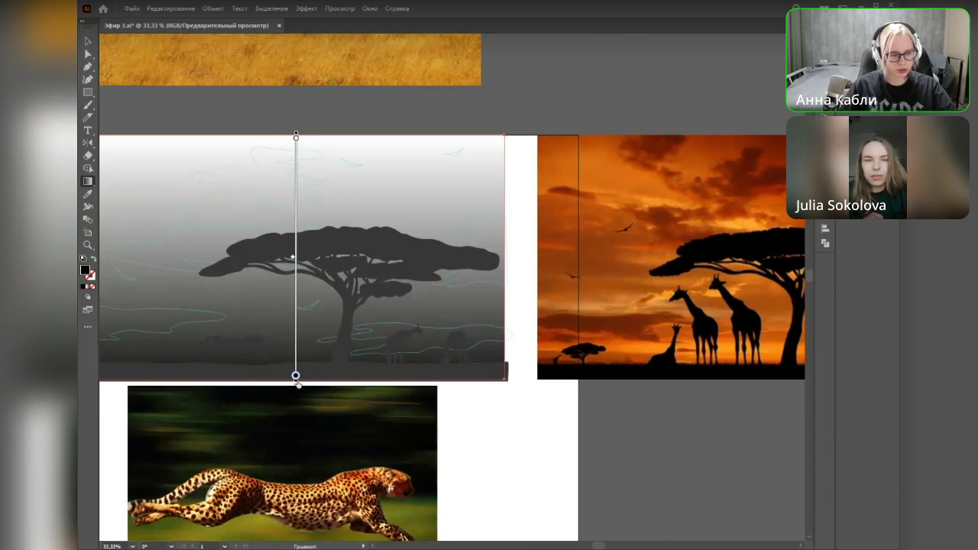
{"action": "mouse_move", "coordinate": [296, 382]}
{"action": "left_mouse_down"}
{"action": "mouse_move", "coordinate": [295, 350]}
{"action": "mouse_move", "coordinate": [296, 372]}
{"action": "left_mouse_up"}
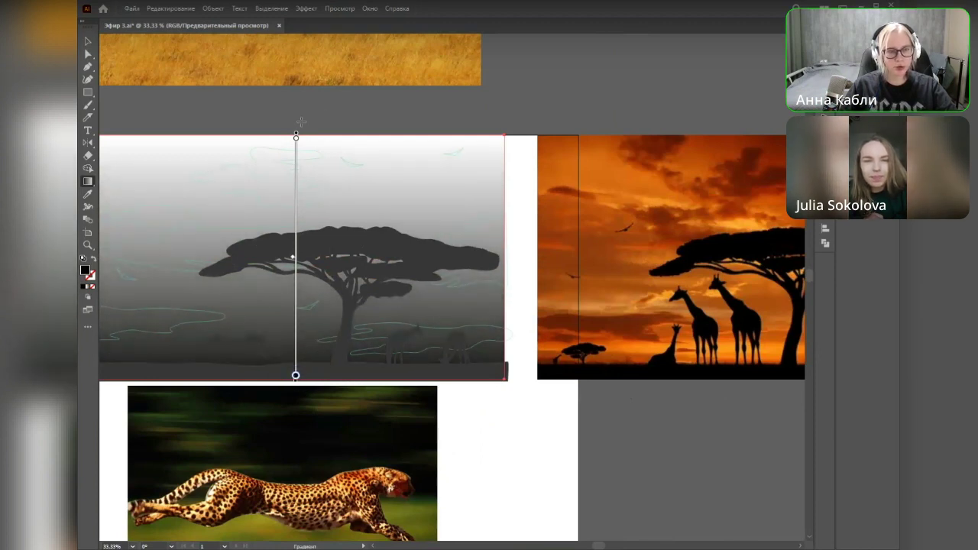
{"action": "mouse_move", "coordinate": [297, 138]}
{"action": "left_mouse_down"}
{"action": "mouse_move", "coordinate": [344, 138]}
{"action": "mouse_move", "coordinate": [281, 151]}
{"action": "mouse_move", "coordinate": [297, 140]}
{"action": "left_mouse_up"}
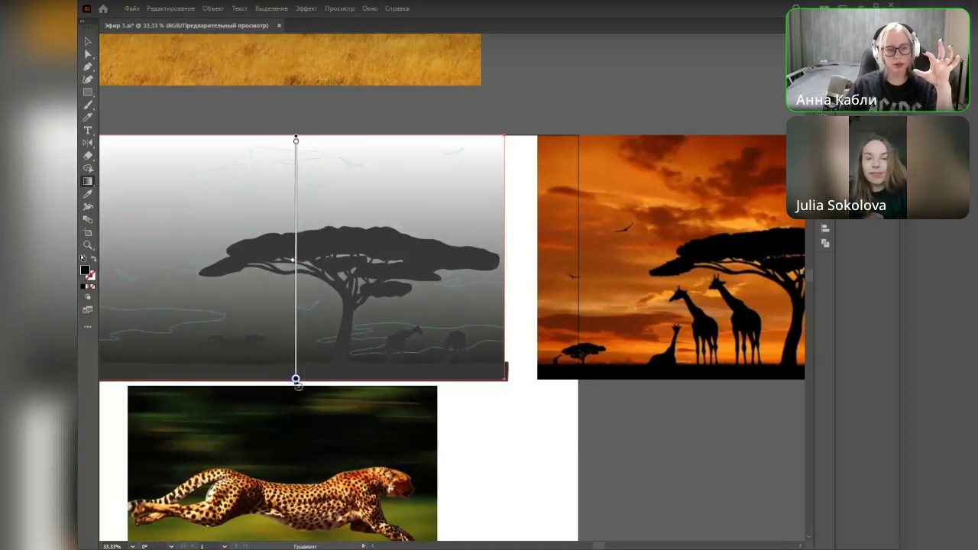
{"action": "mouse_move", "coordinate": [296, 380]}
{"action": "left_mouse_down"}
{"action": "mouse_move", "coordinate": [387, 360]}
{"action": "mouse_move", "coordinate": [519, 225]}
{"action": "mouse_move", "coordinate": [332, 375]}
{"action": "mouse_move", "coordinate": [392, 356]}
{"action": "mouse_move", "coordinate": [282, 375]}
{"action": "mouse_move", "coordinate": [296, 379]}
{"action": "left_mouse_up"}
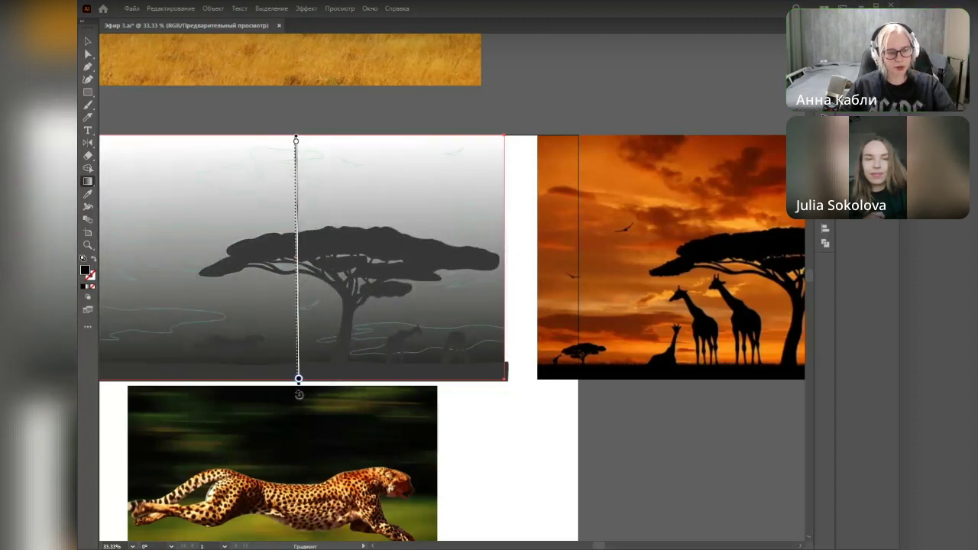
Step: Set the sky gradient's upper color stop to the dark red sampled from the upper edge of the copied sunset photo
{"action": "double_click", "coordinate": [296, 143]}
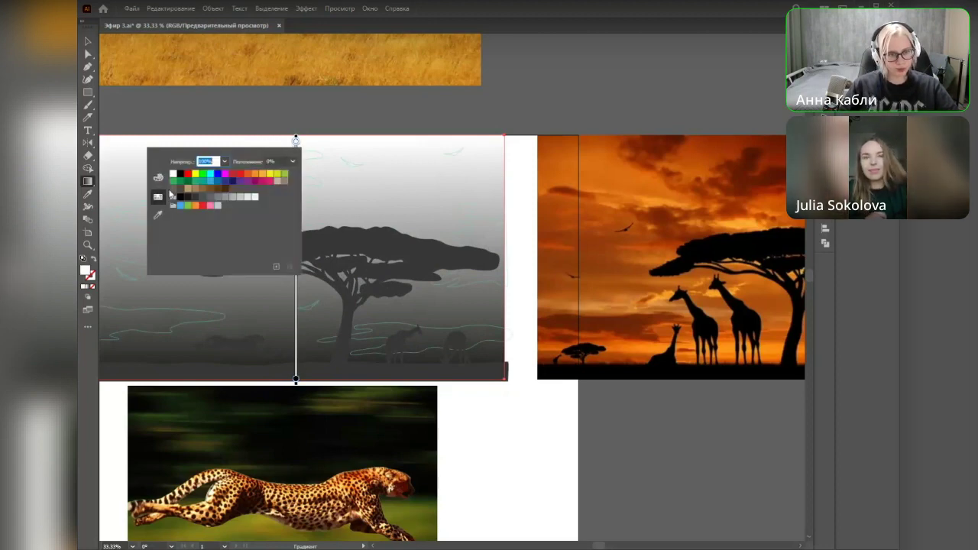
{"action": "left_click", "coordinate": [158, 214]}
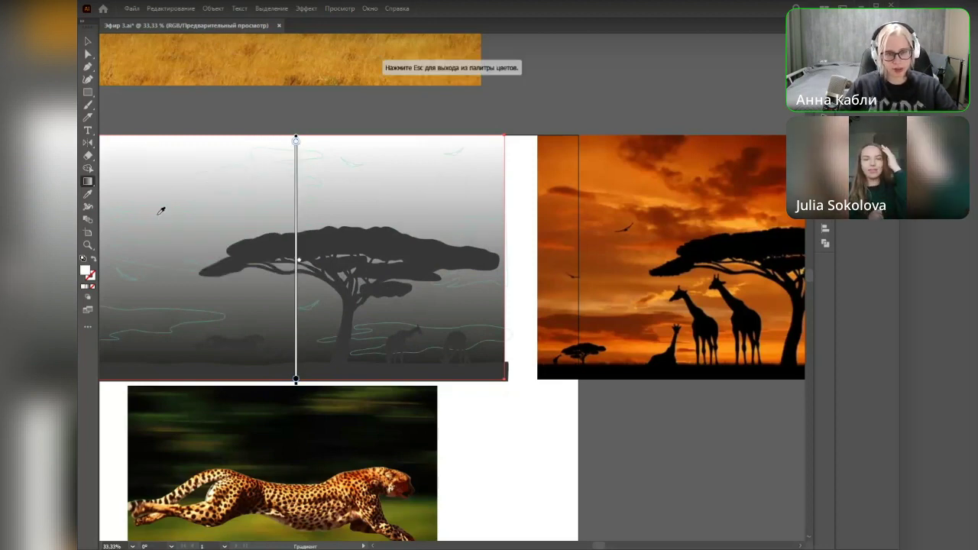
{"action": "left_click", "coordinate": [722, 137]}
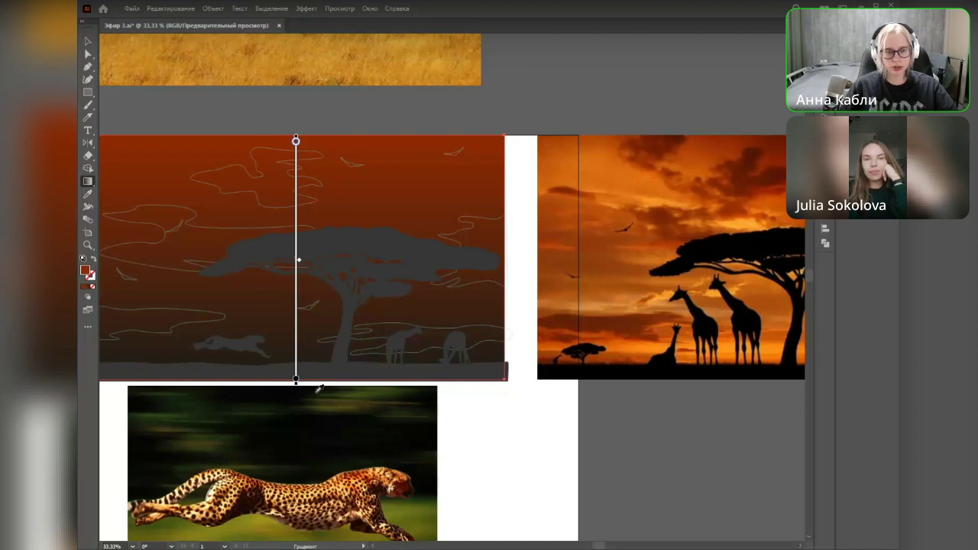
Step: Set the sky gradient's lower color stop to the orange sampled near the copied photo's horizon, and deselect
{"action": "double_click", "coordinate": [296, 379]}
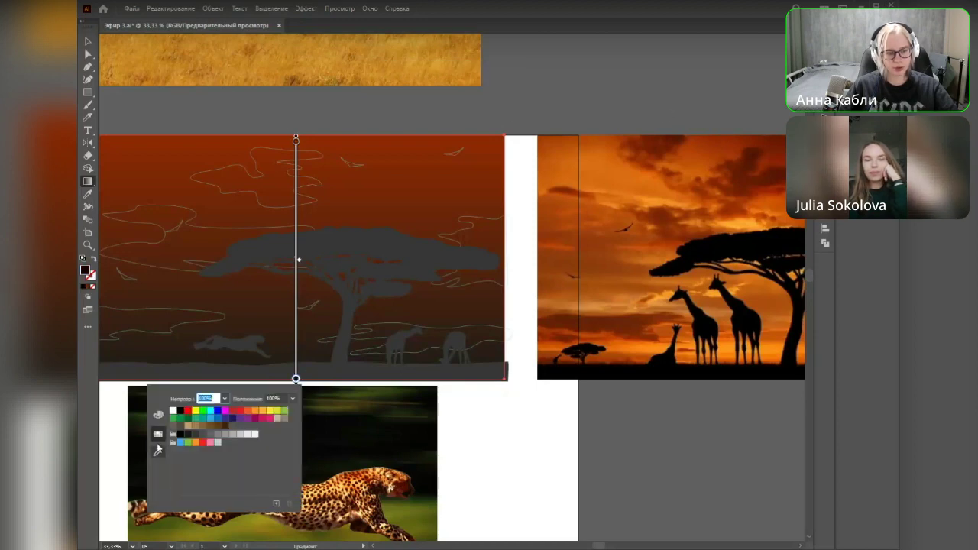
{"action": "left_click", "coordinate": [158, 452]}
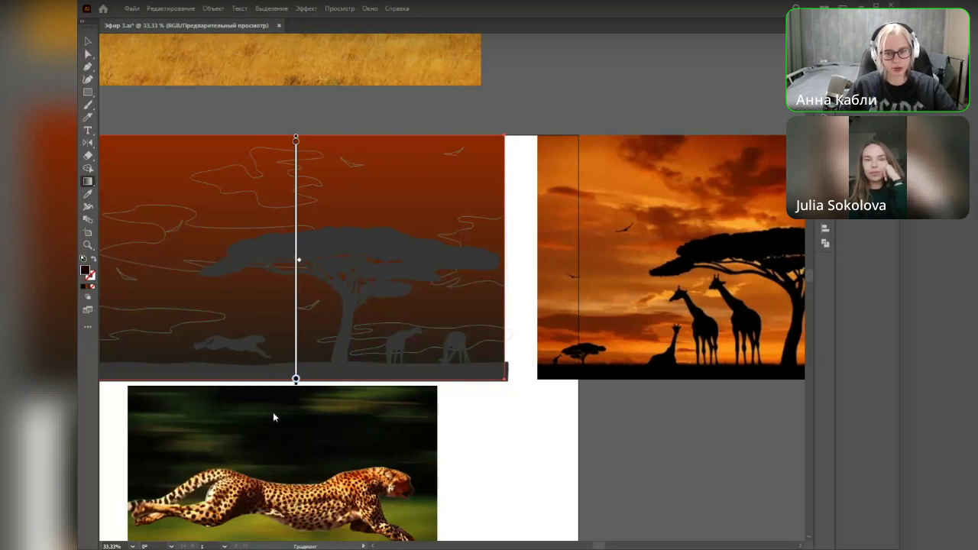
{"action": "left_click", "coordinate": [779, 353]}
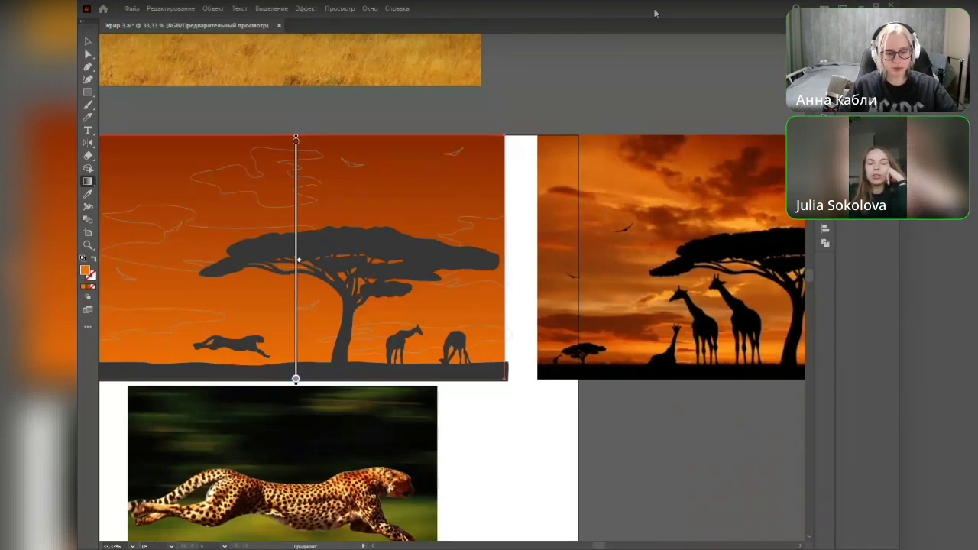
{"action": "key", "text": "v"}
{"action": "left_click", "coordinate": [599, 417]}
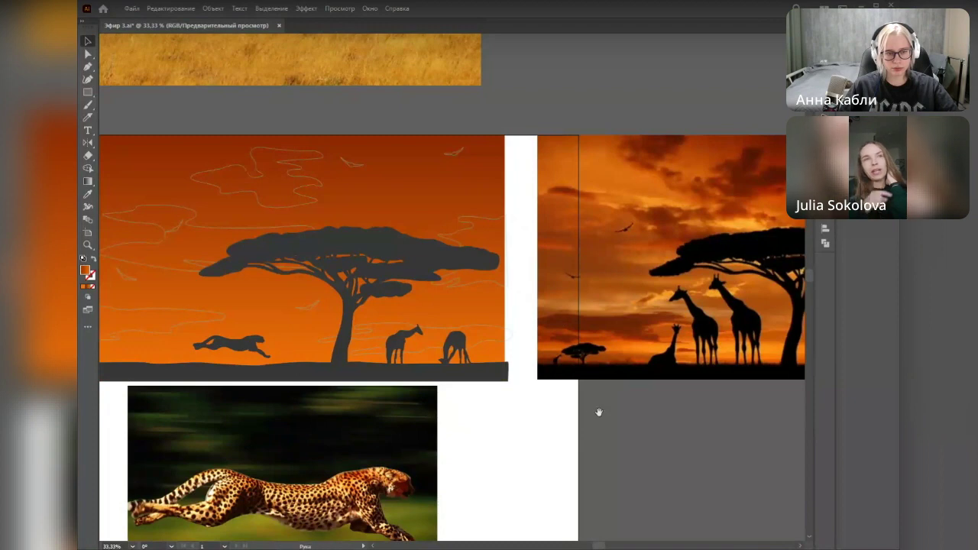
Step: Add a sky gradient stop at about 74% and color it with the light orange sampled between the copied photo's giraffes
{"action": "scroll", "coordinate": [600, 417], "scroll_direction": "left", "scroll_amount": 2}
{"action": "key", "text": "g"}
{"action": "left_click", "coordinate": [320, 352]}
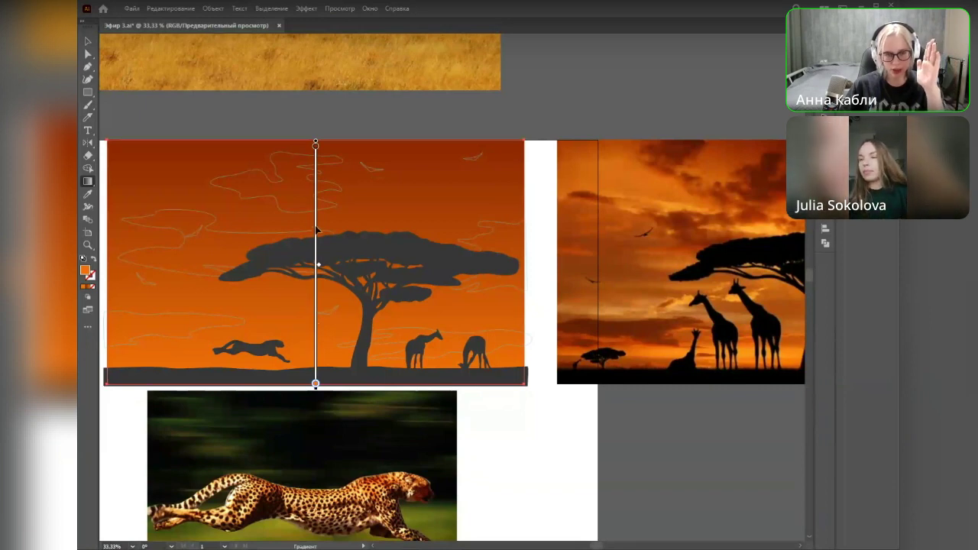
{"action": "left_click", "coordinate": [316, 323]}
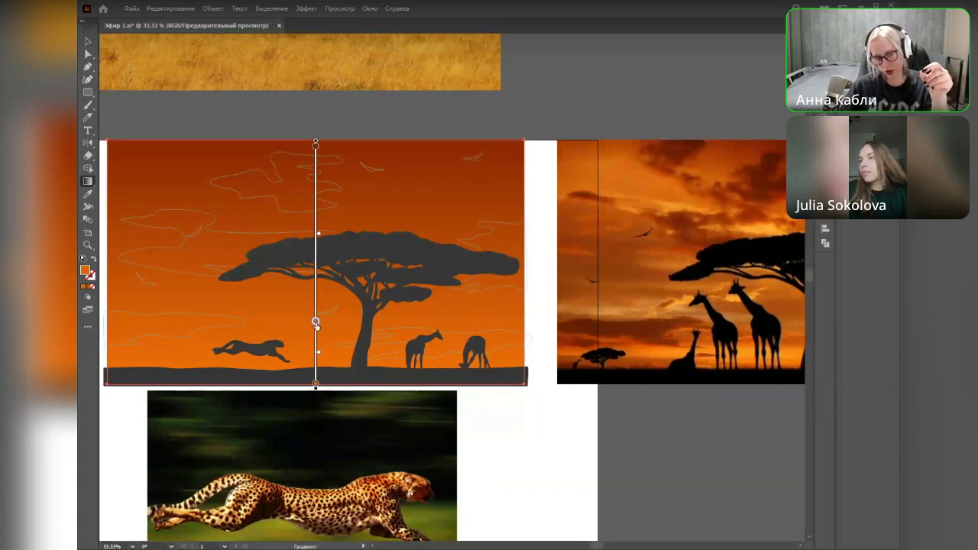
{"action": "double_click", "coordinate": [315, 322]}
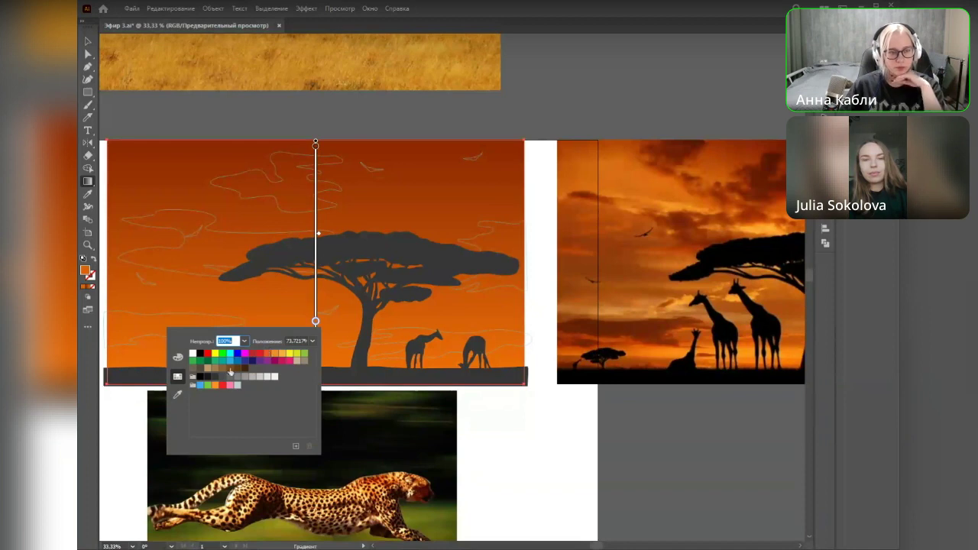
{"action": "left_click", "coordinate": [177, 393]}
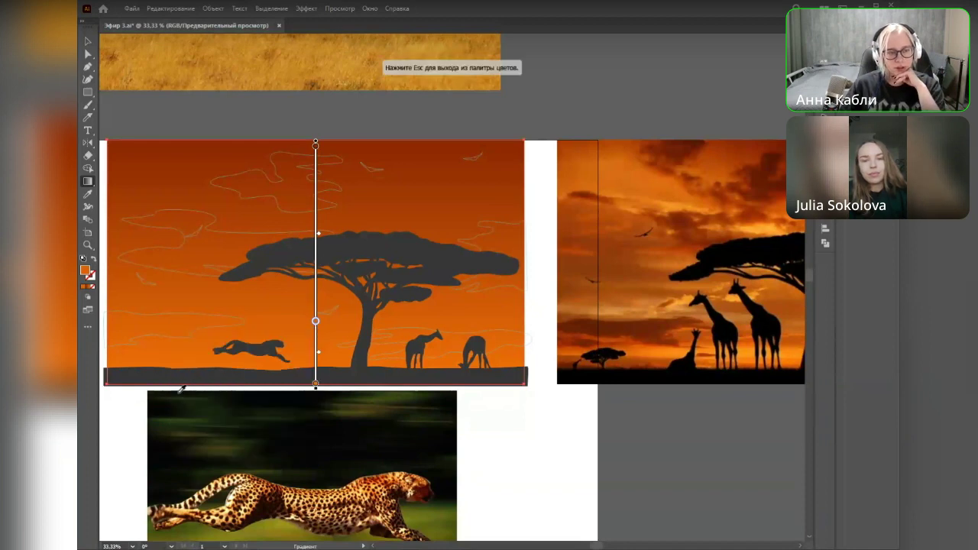
{"action": "left_click", "coordinate": [749, 352]}
{"action": "key", "text": "Escape"}
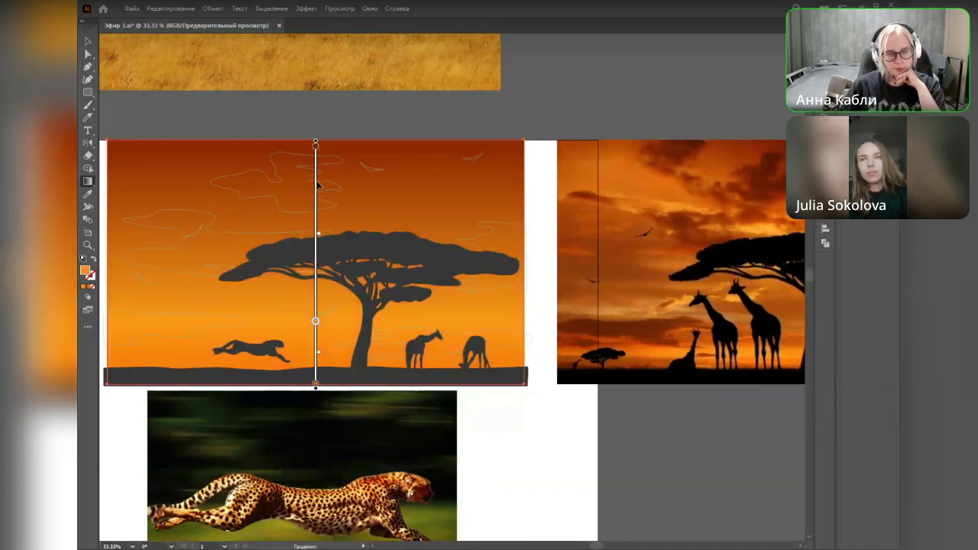
Step: Add a sky gradient stop in the upper part of the sky and color it with the bright orange sampled from the copied photo's sky
{"action": "left_click", "coordinate": [315, 183]}
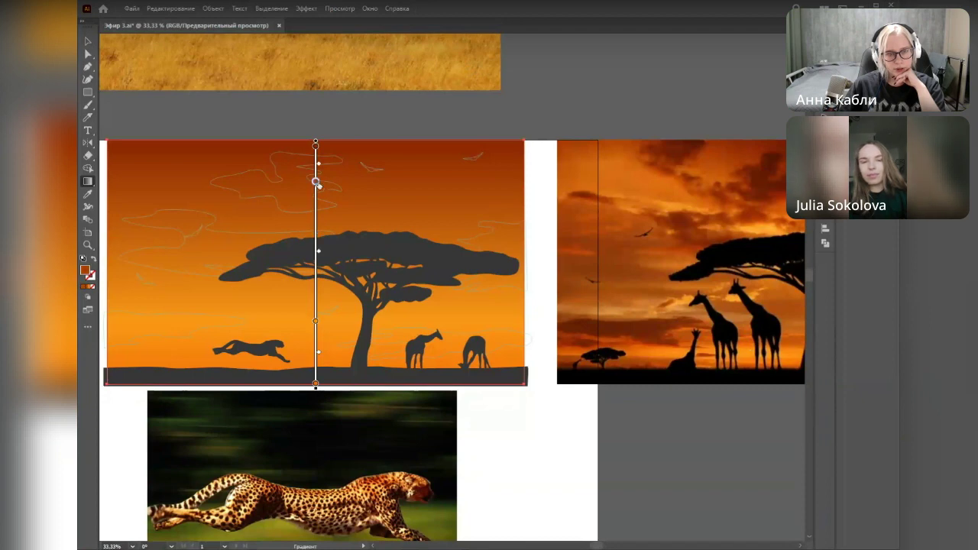
{"action": "double_click", "coordinate": [316, 182]}
{"action": "left_click", "coordinate": [175, 254]}
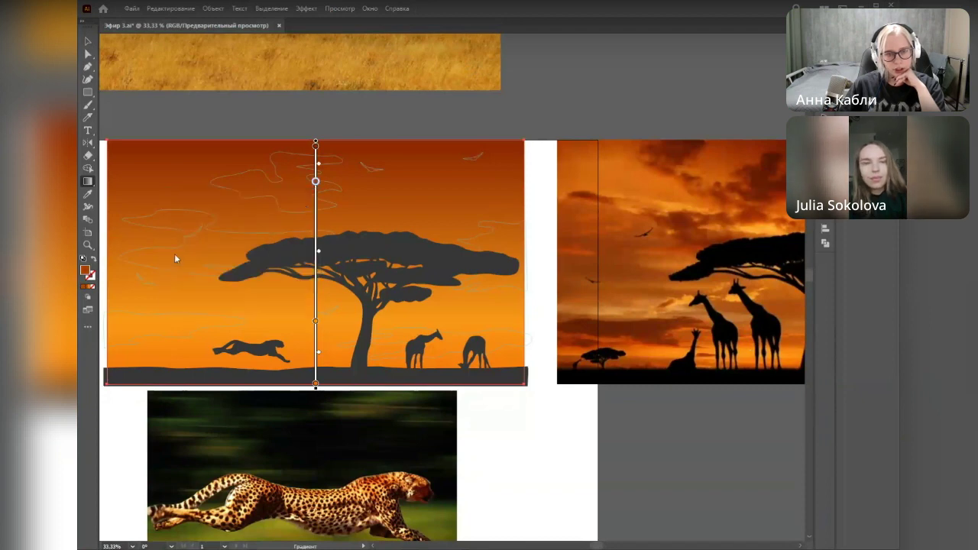
{"action": "left_click", "coordinate": [667, 194]}
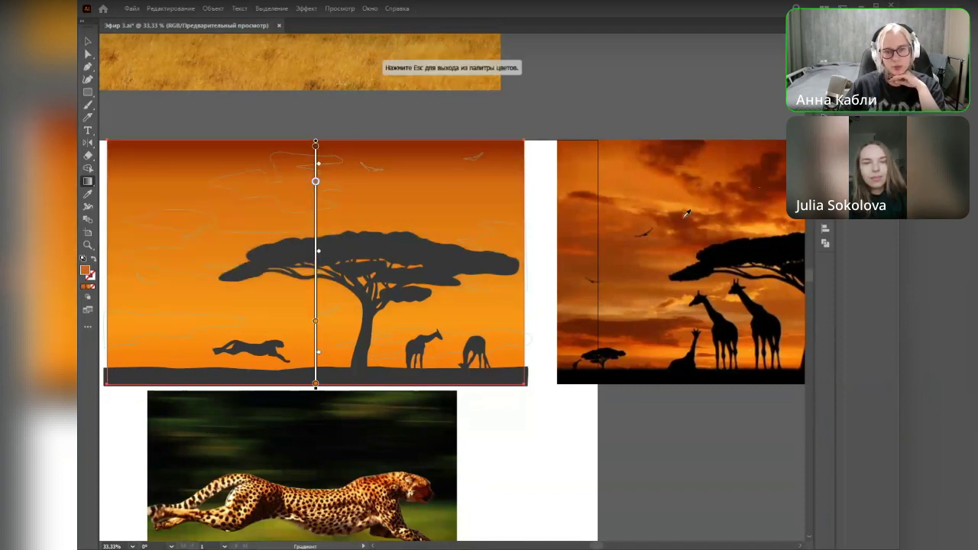
{"action": "left_click", "coordinate": [625, 253]}
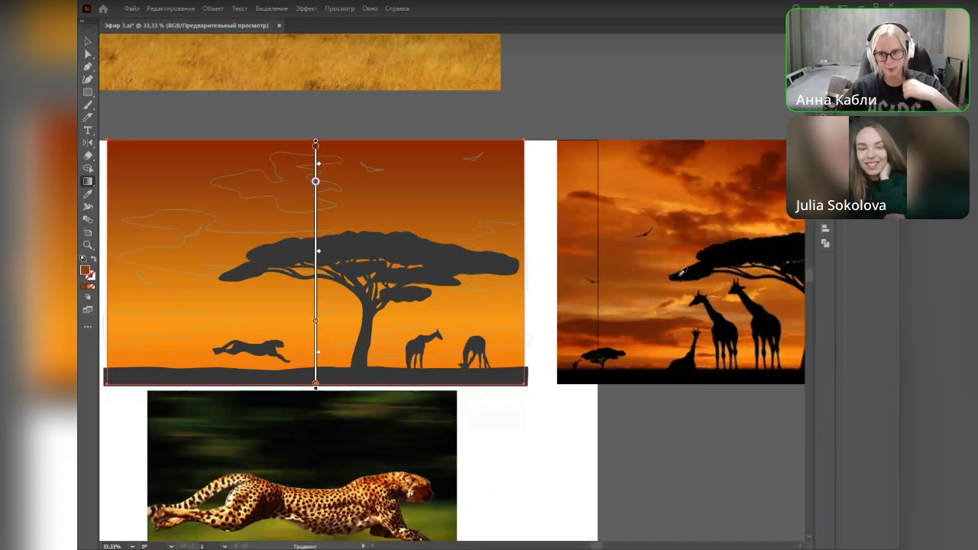
{"action": "double_click", "coordinate": [316, 182]}
{"action": "left_click", "coordinate": [178, 254]}
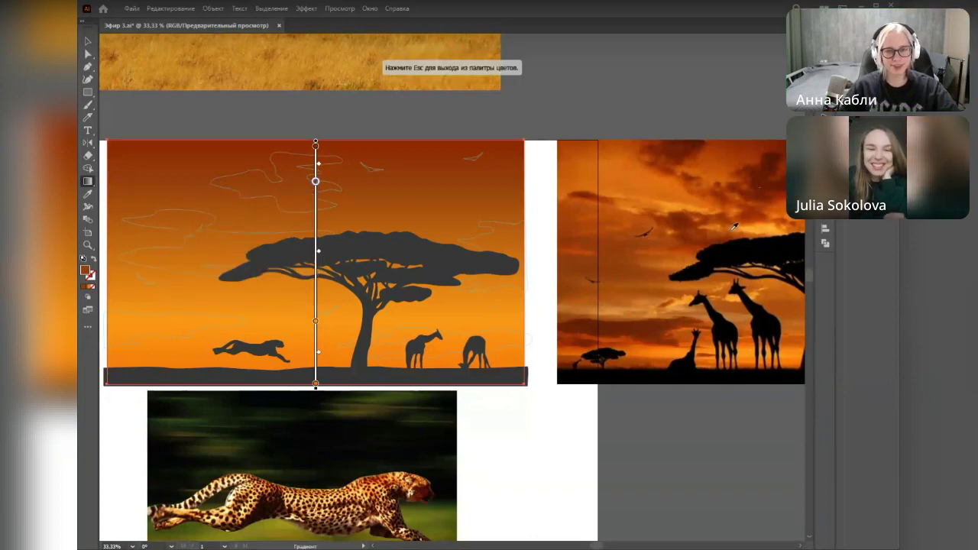
{"action": "left_click", "coordinate": [687, 192]}
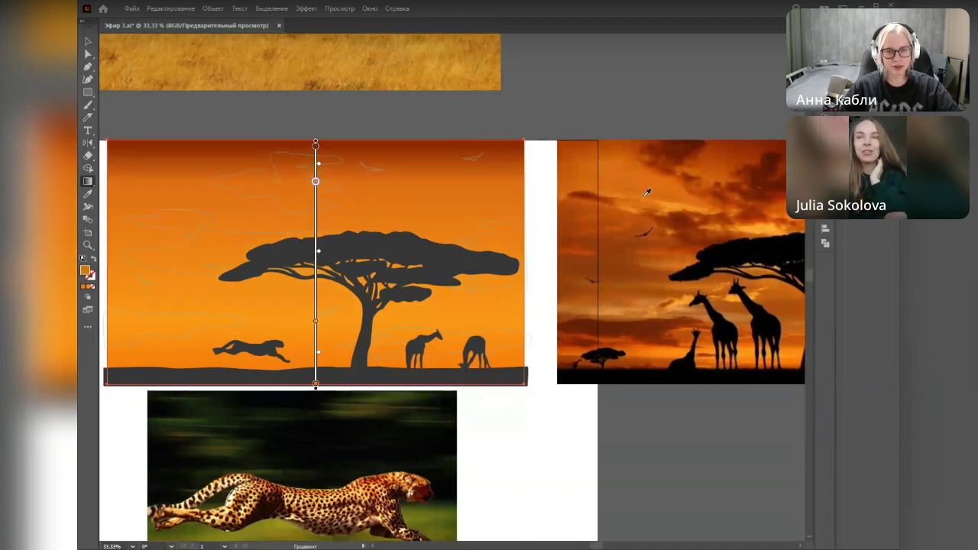
Step: Add a sky gradient stop at about 48% and color it with a darker orange sampled from the copied sunset photo
{"action": "left_click", "coordinate": [316, 261]}
{"action": "double_click", "coordinate": [316, 260]}
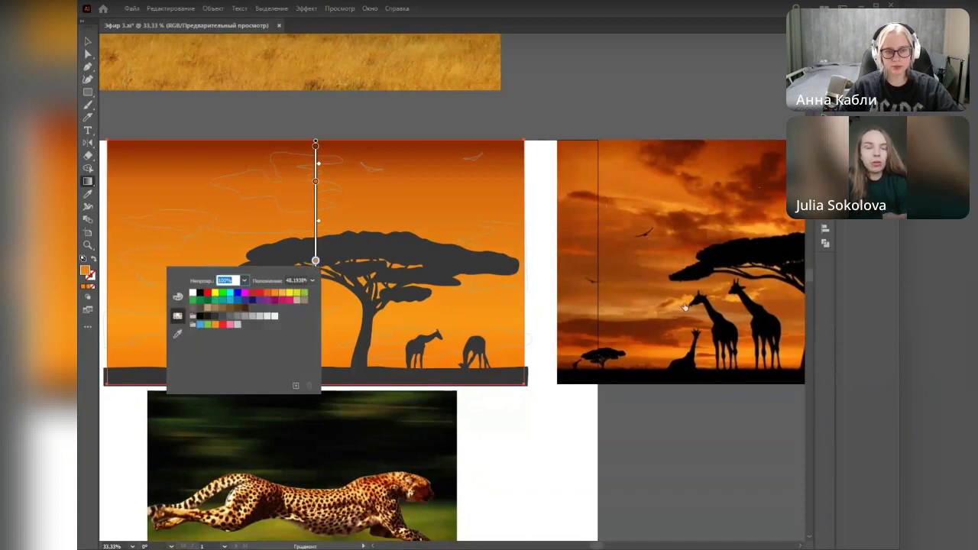
{"action": "left_click", "coordinate": [178, 337]}
{"action": "left_click", "coordinate": [778, 280]}
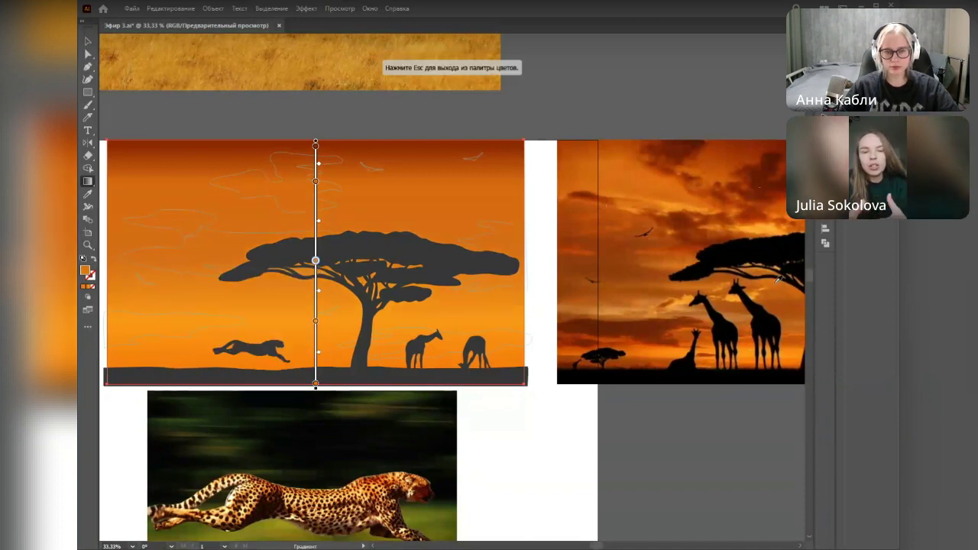
{"action": "key", "text": "Escape"}
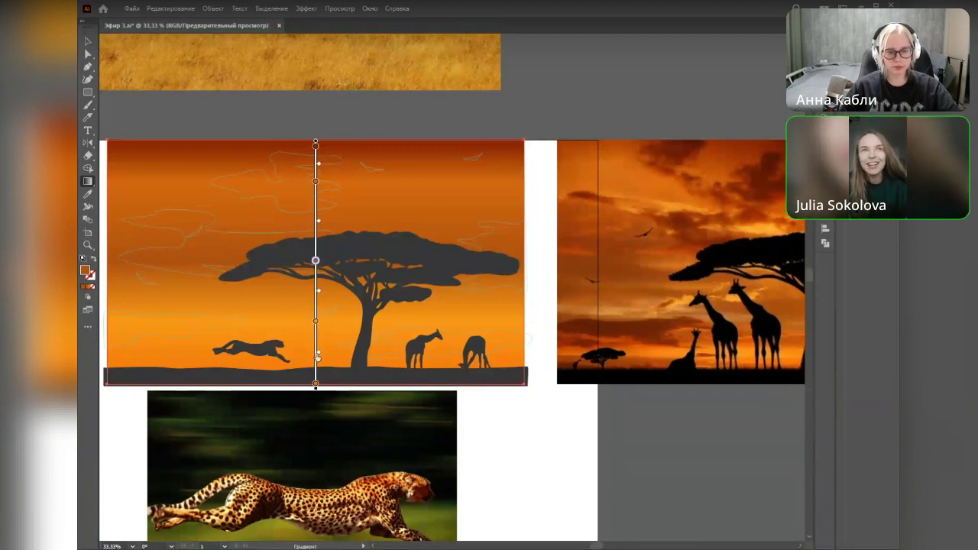
Step: Add a reddish-orange stop sampled near the photo's horizon just above the ground, and shift it and the light orange stop slightly down
{"action": "left_click", "coordinate": [316, 361]}
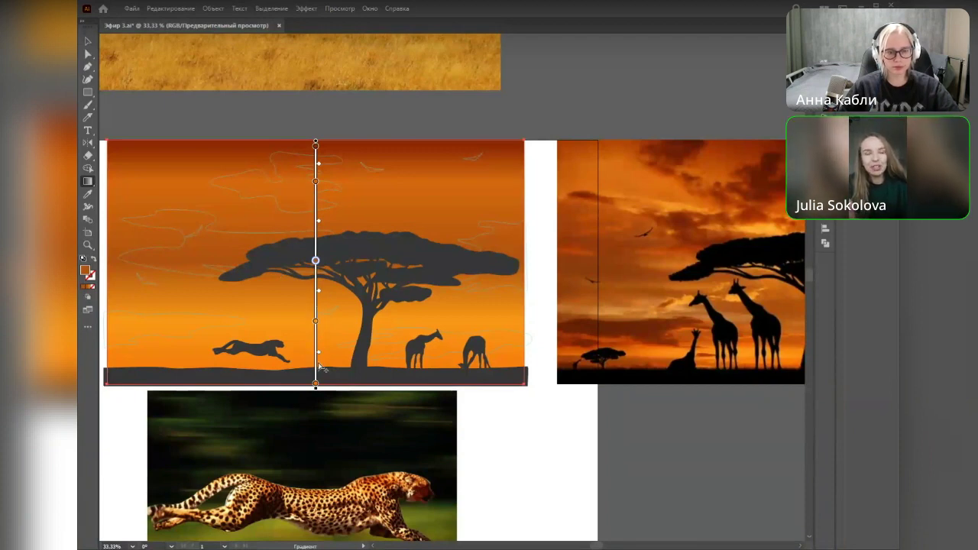
{"action": "left_click", "coordinate": [797, 363]}
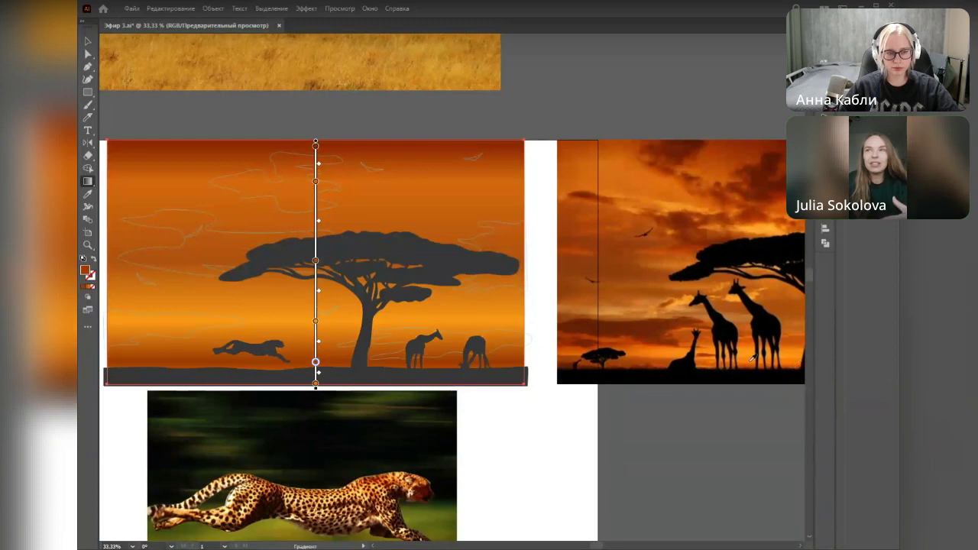
{"action": "left_click_drag", "start_coordinate": [319, 342], "coordinate": [316, 366]}
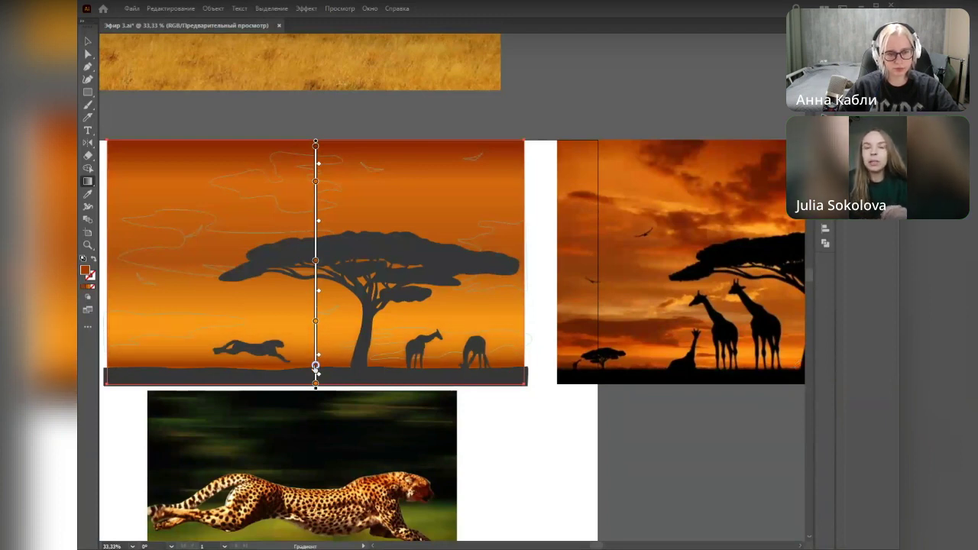
{"action": "mouse_move", "coordinate": [316, 321]}
{"action": "left_mouse_down"}
{"action": "mouse_move", "coordinate": [315, 332]}
{"action": "mouse_move", "coordinate": [315, 323]}
{"action": "left_mouse_up"}
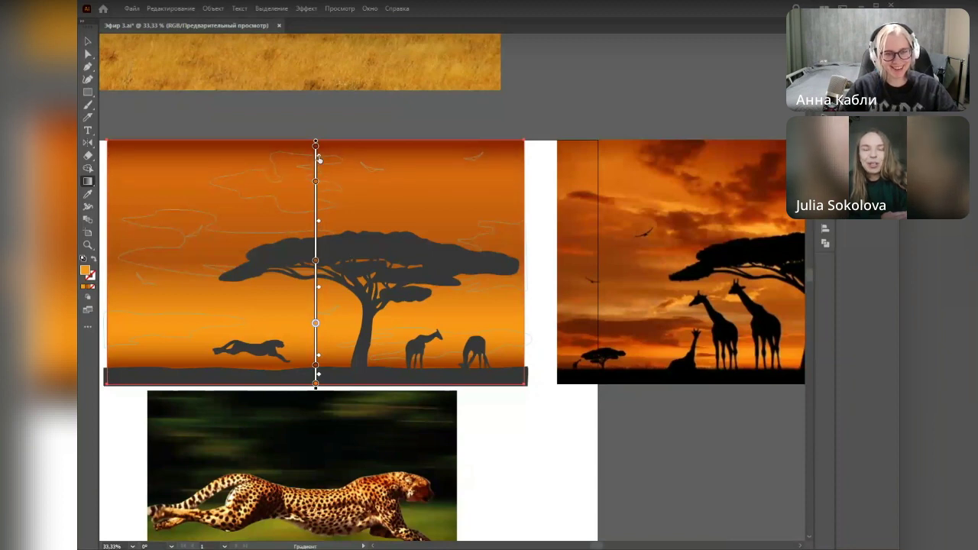
Step: Move the sky gradient's upper bright orange stop lower and adjust the transition midpoints around it
{"action": "left_click_drag", "start_coordinate": [316, 185], "coordinate": [316, 204]}
{"action": "left_click_drag", "start_coordinate": [319, 168], "coordinate": [320, 178]}
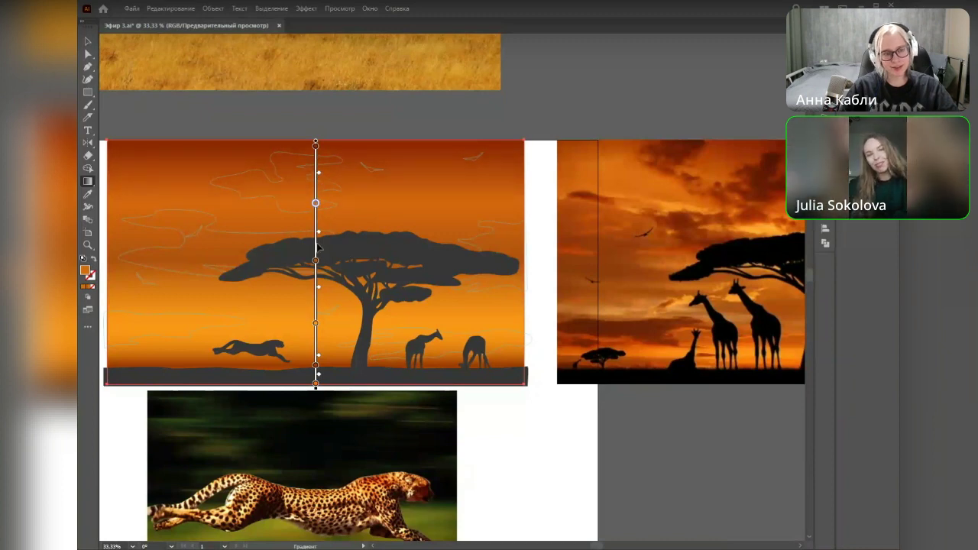
{"action": "left_click_drag", "start_coordinate": [319, 240], "coordinate": [319, 230]}
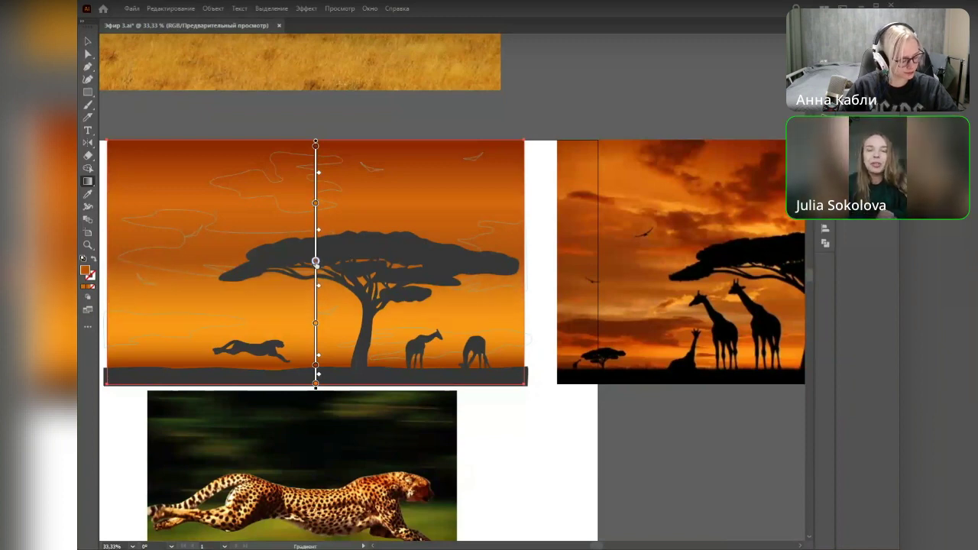
Step: Add a sky gradient stop at about 7% and color it with the orange sampled from the upper part of the copied photo
{"action": "left_click", "coordinate": [316, 164]}
{"action": "double_click", "coordinate": [316, 164]}
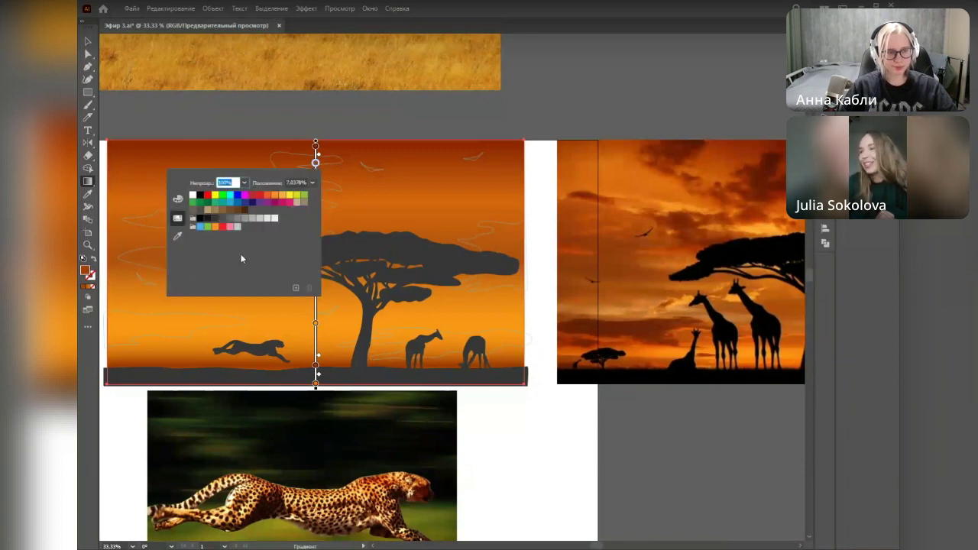
{"action": "left_click", "coordinate": [176, 236]}
{"action": "left_click", "coordinate": [625, 160]}
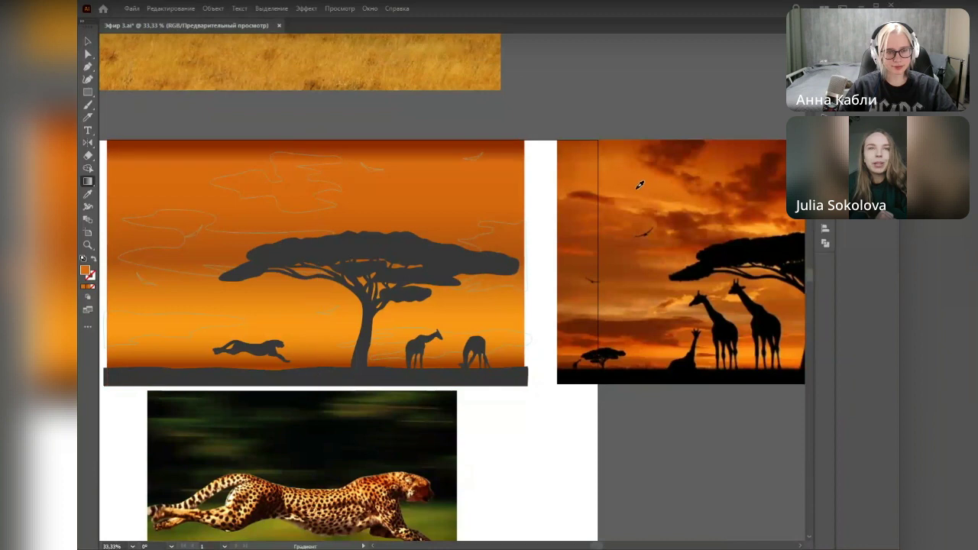
{"action": "left_click", "coordinate": [704, 160]}
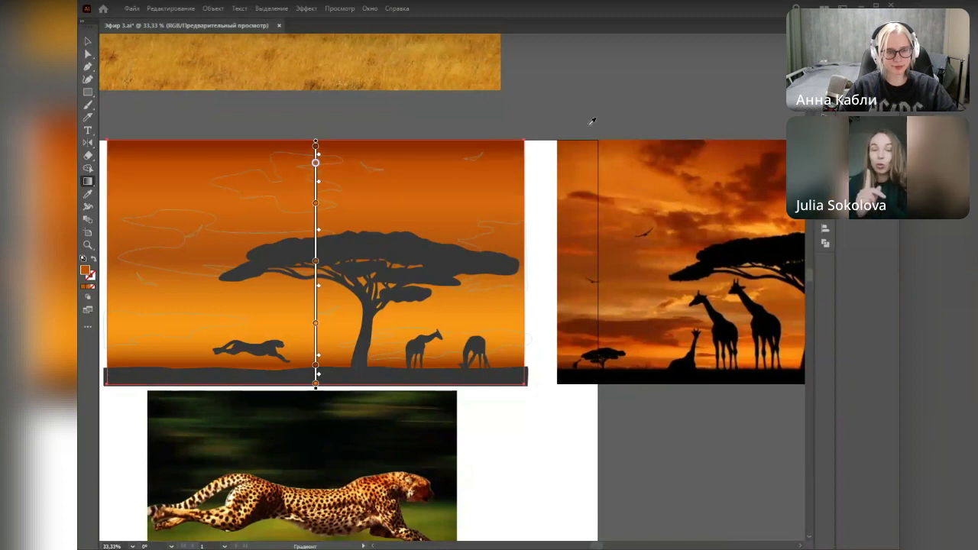
Step: Recolor the sky gradient's middle stop by trying several photo colors, ending on the dark reddish orange near the photo's outer edge
{"action": "double_click", "coordinate": [315, 261]}
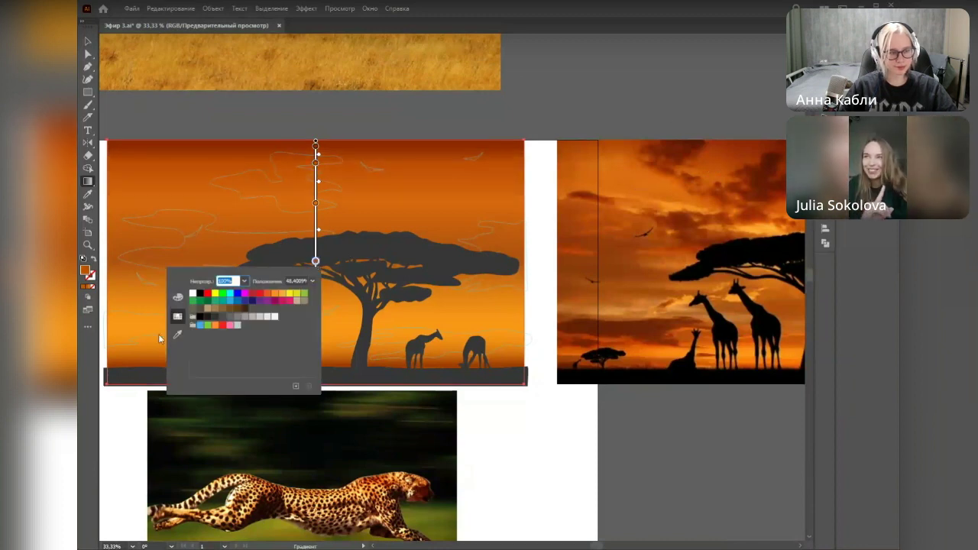
{"action": "left_click", "coordinate": [177, 334]}
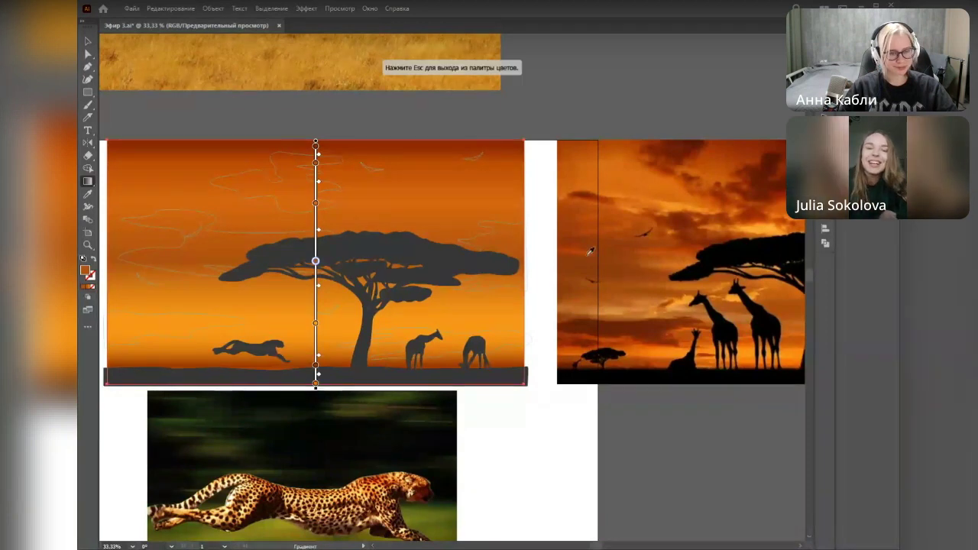
{"action": "left_click", "coordinate": [648, 262]}
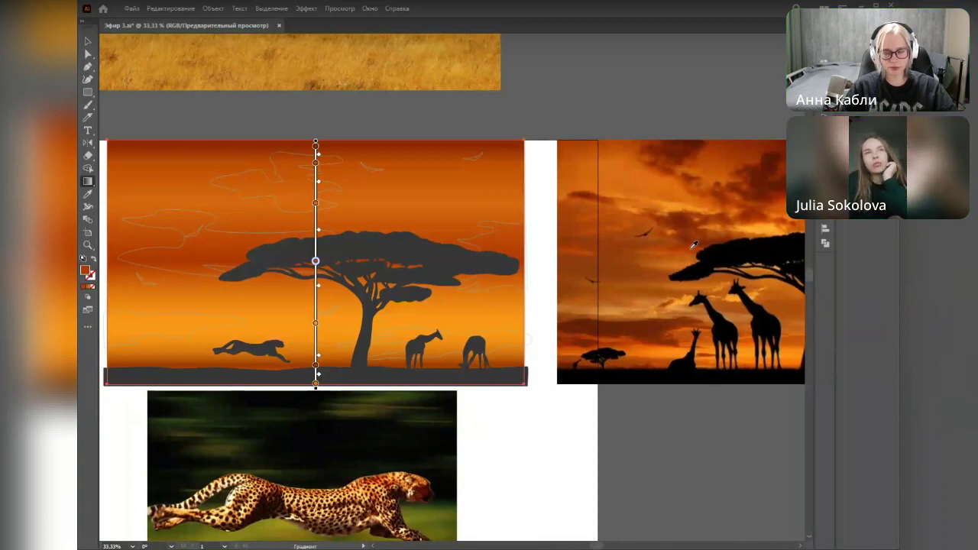
{"action": "left_click", "coordinate": [762, 226]}
{"action": "left_click", "coordinate": [674, 266]}
{"action": "left_click", "coordinate": [656, 272]}
{"action": "left_click", "coordinate": [666, 268]}
{"action": "left_click", "coordinate": [635, 270]}
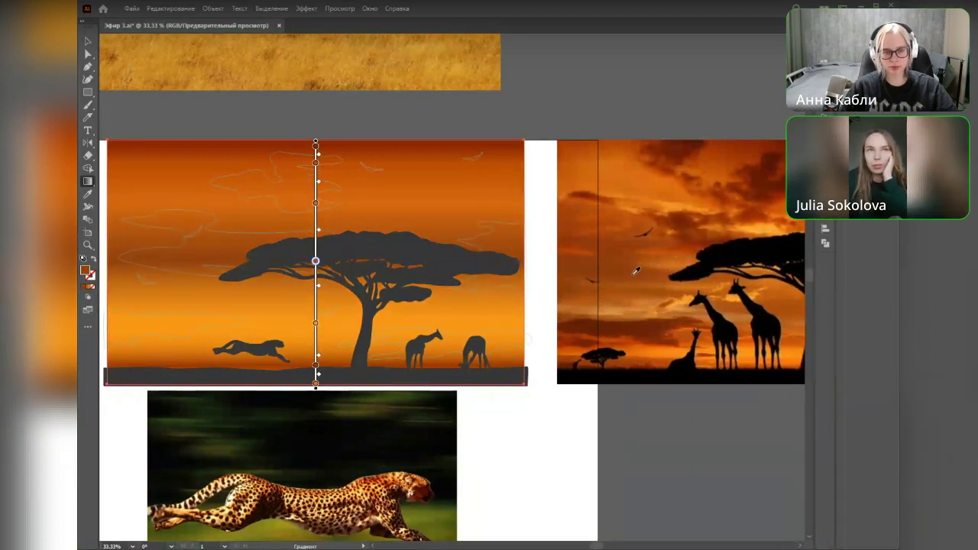
{"action": "left_click", "coordinate": [657, 295]}
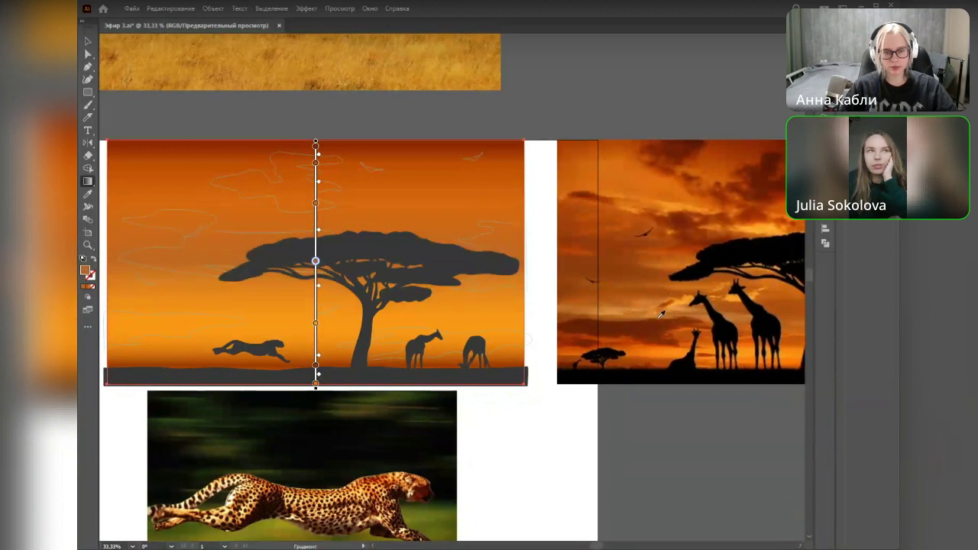
{"action": "left_click", "coordinate": [650, 325]}
{"action": "left_click", "coordinate": [662, 340]}
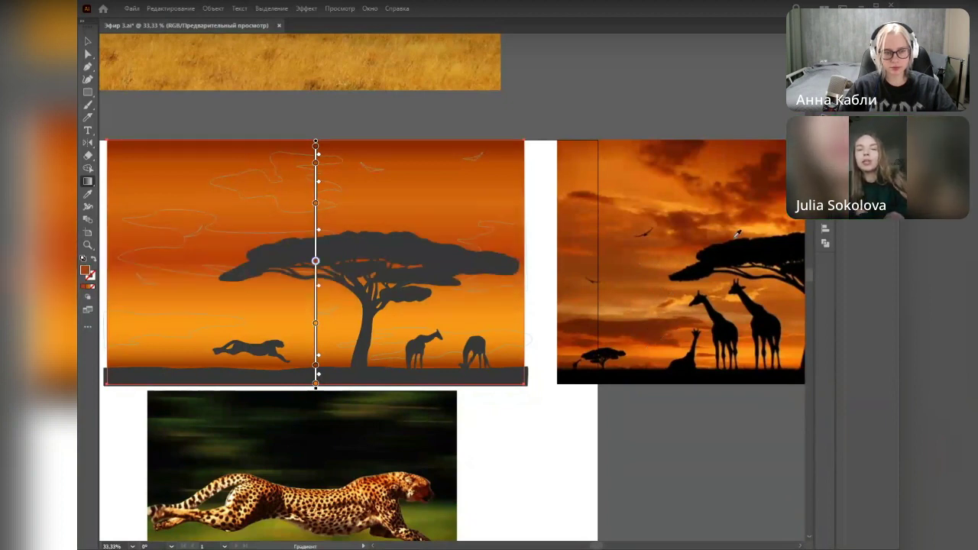
{"action": "left_click", "coordinate": [778, 221]}
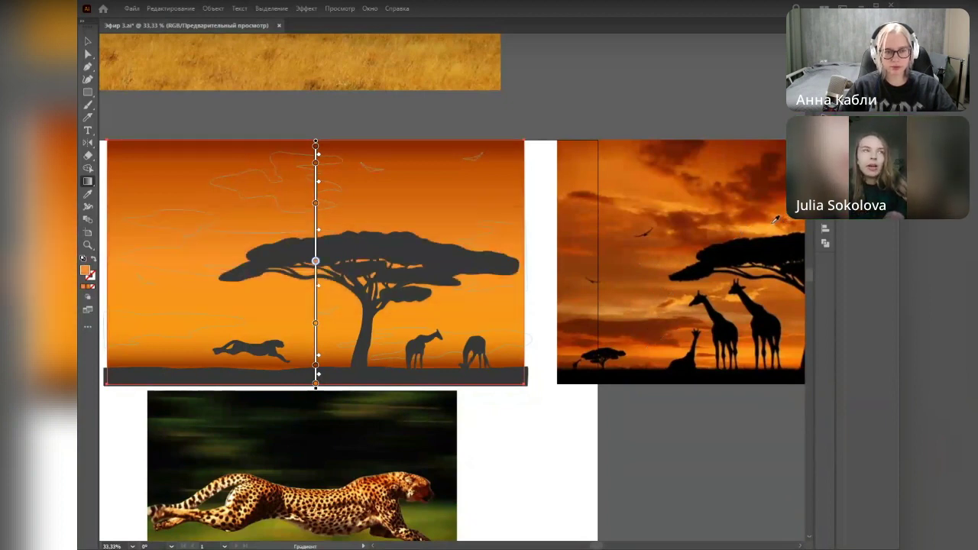
{"action": "left_click", "coordinate": [761, 222]}
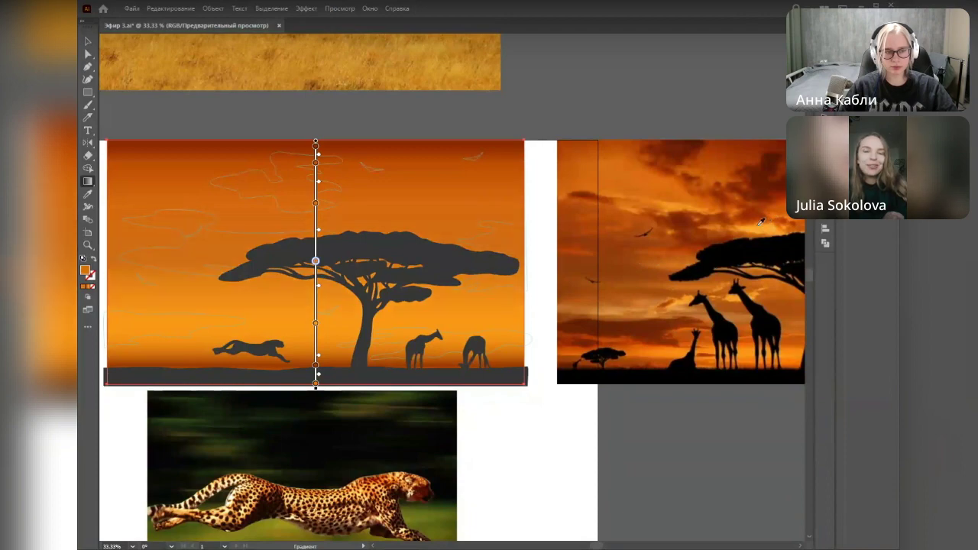
{"action": "left_click", "coordinate": [623, 222]}
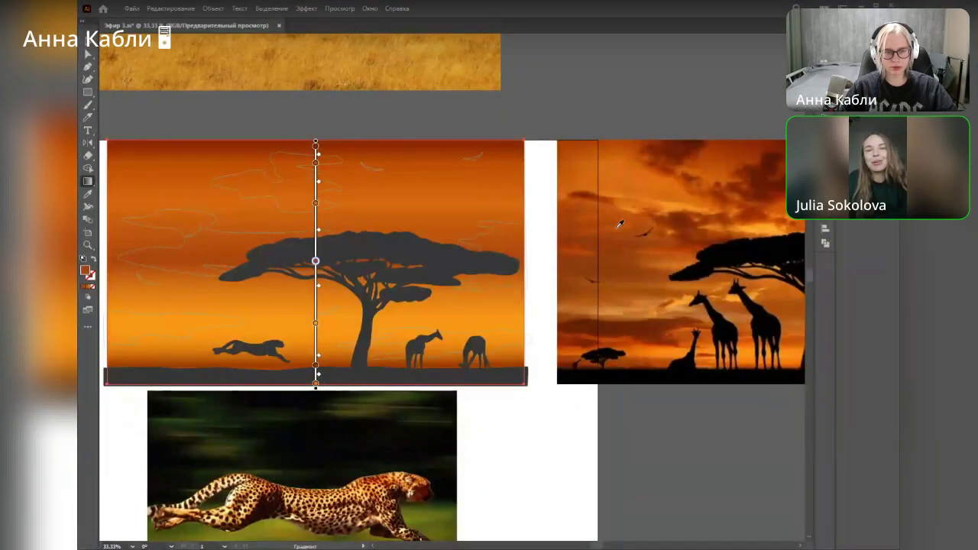
{"action": "left_click", "coordinate": [609, 238]}
{"action": "left_click", "coordinate": [583, 224]}
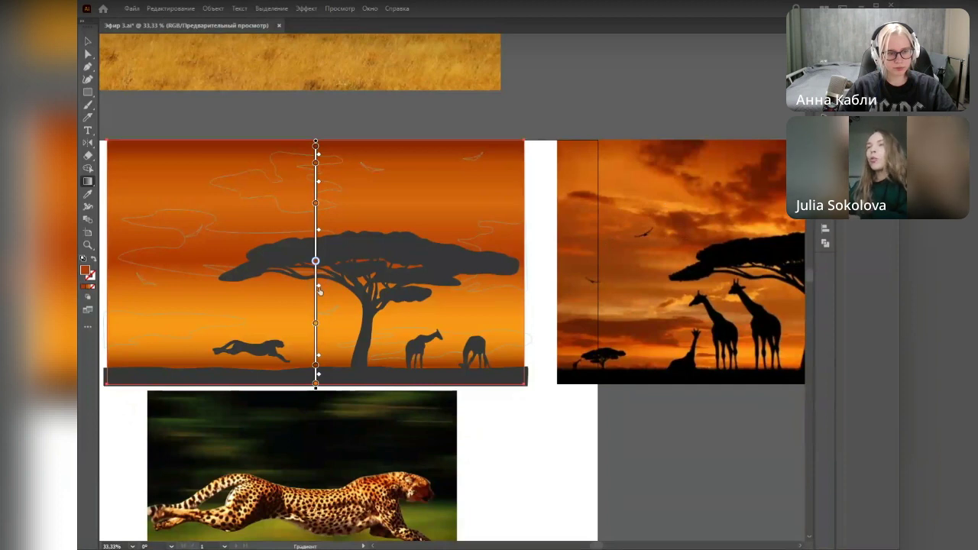
Step: Shift the transition between the middle and light orange gradient stops lower, and deselect the sky
{"action": "left_click_drag", "start_coordinate": [319, 291], "coordinate": [319, 301]}
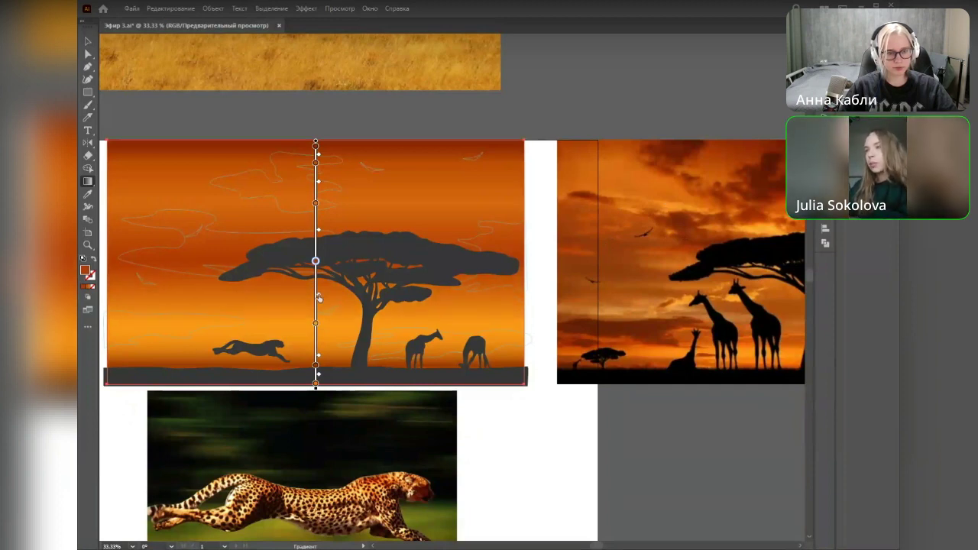
{"action": "key", "text": "v"}
{"action": "left_click", "coordinate": [527, 432]}
Step: Select the cloud outline behind the outer tip of the tree crown and fill it with the dark red sampled from the photo's sky
{"action": "key", "text": "space"}
{"action": "left_click_drag", "start_coordinate": [579, 436], "coordinate": [567, 416]}
{"action": "scroll", "coordinate": [586, 403], "scroll_direction": "down", "scroll_amount": 1}
{"action": "key", "text": "space"}
{"action": "left_click_drag", "start_coordinate": [630, 419], "coordinate": [627, 403]}
{"action": "scroll", "coordinate": [628, 403], "scroll_direction": "up", "scroll_amount": 1}
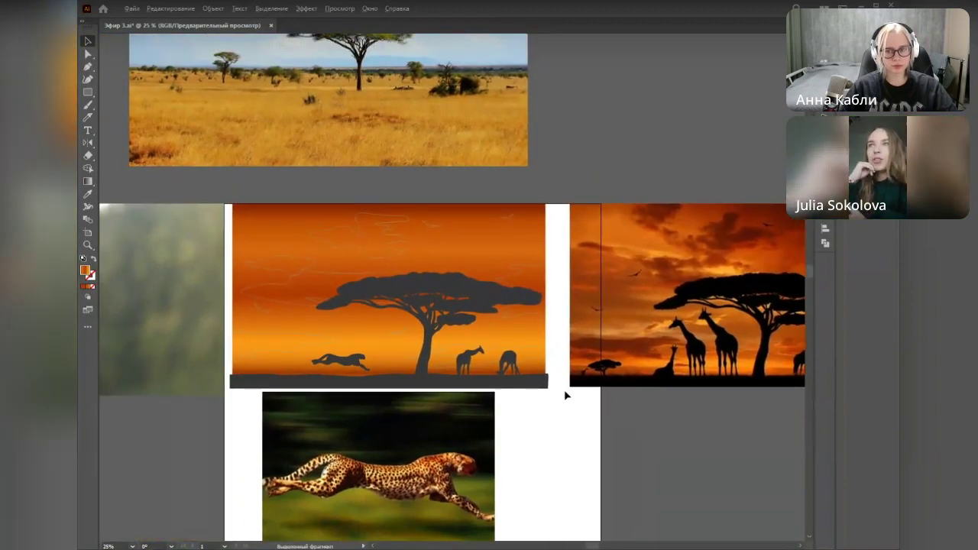
{"action": "scroll", "coordinate": [586, 385], "scroll_direction": "up", "scroll_amount": 1}
{"action": "key", "text": "space"}
{"action": "left_click_drag", "start_coordinate": [583, 385], "coordinate": [376, 402]}
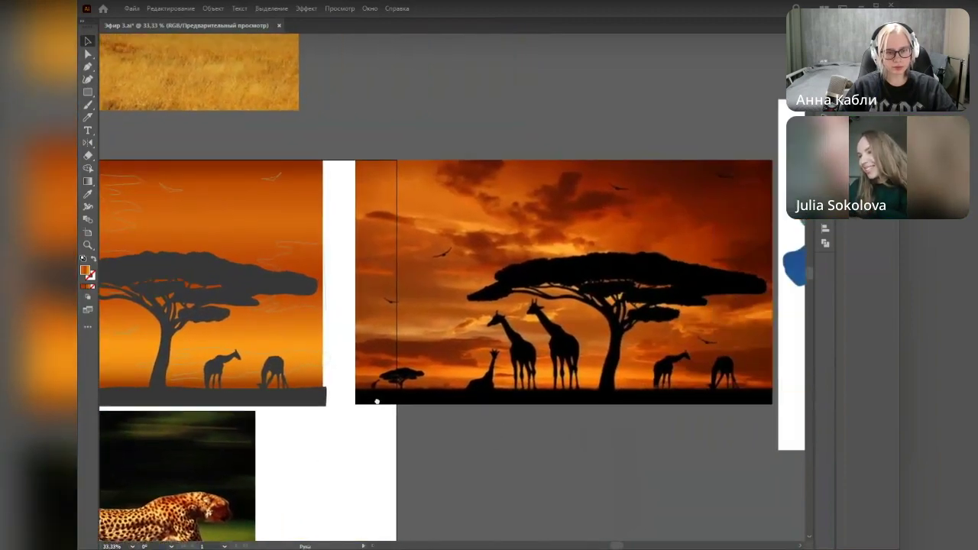
{"action": "left_click", "coordinate": [314, 309]}
{"action": "key", "text": "i"}
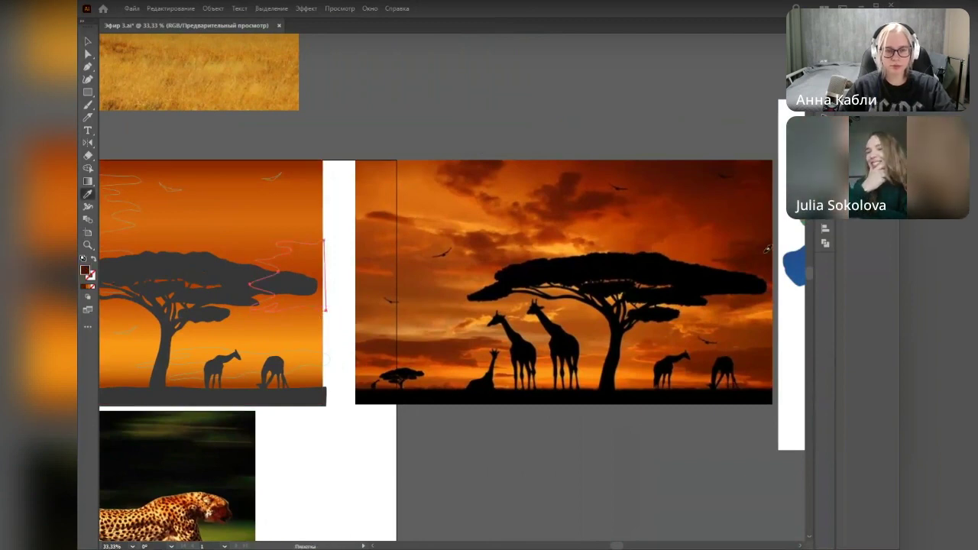
{"action": "left_click", "coordinate": [765, 251]}
{"action": "left_click", "coordinate": [758, 313]}
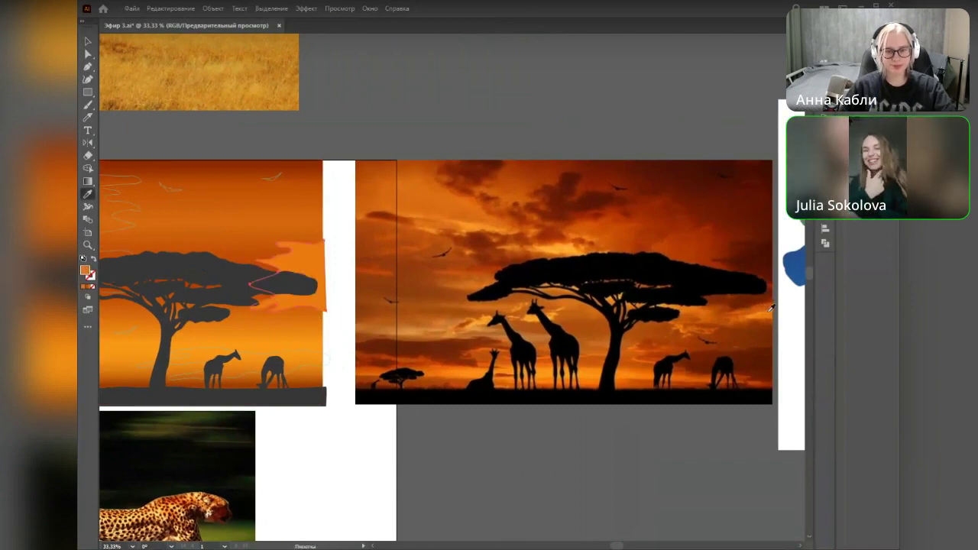
{"action": "left_click", "coordinate": [703, 241]}
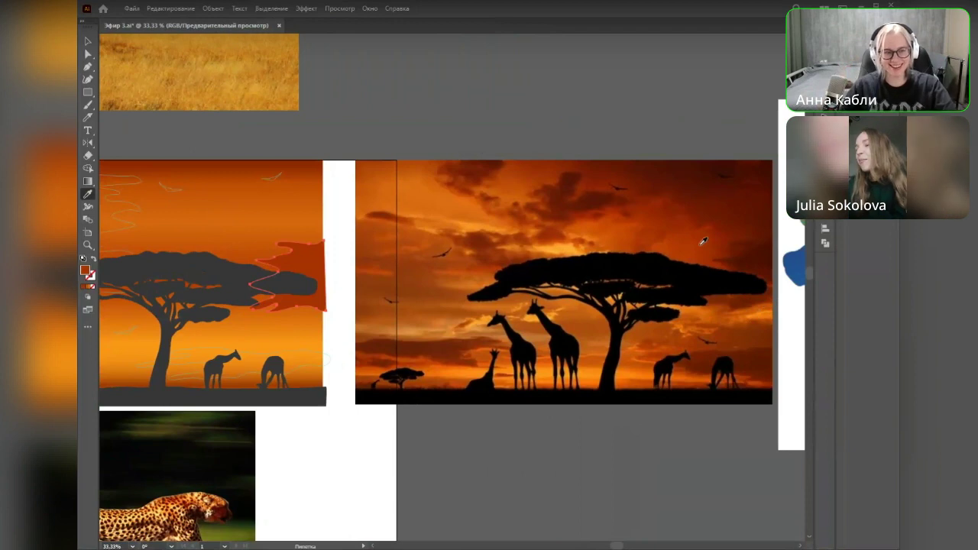
{"action": "left_click", "coordinate": [720, 236]}
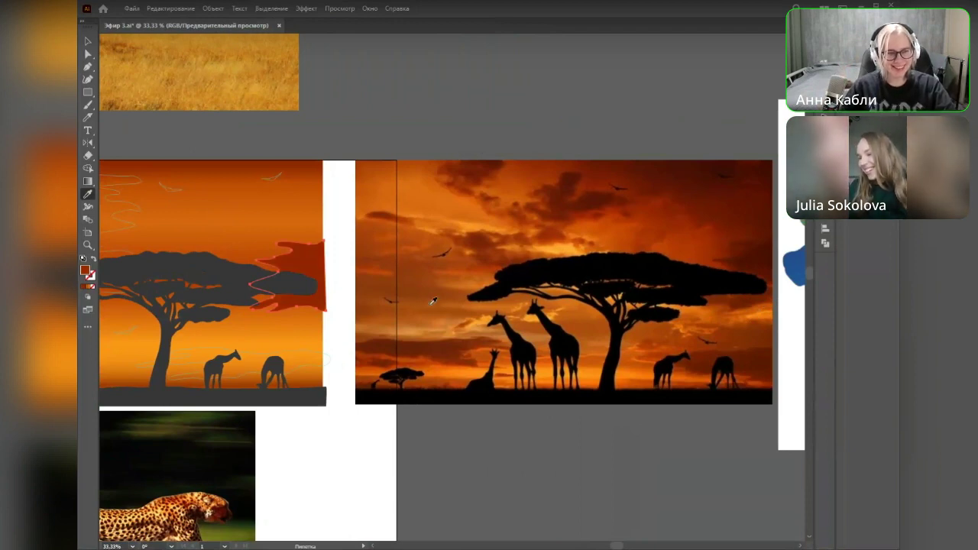
Step: Fill the cloud outline high above the tree with the dark brownish red sampled from the photo's dark upper cloud
{"action": "left_click_drag", "start_coordinate": [481, 430], "coordinate": [625, 471]}
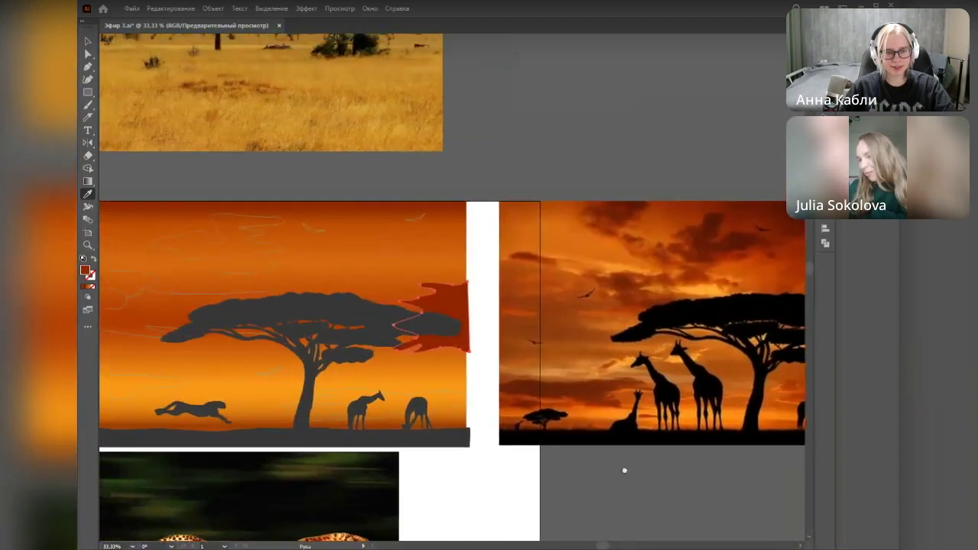
{"action": "left_click", "coordinate": [266, 261]}
{"action": "left_click", "coordinate": [703, 227]}
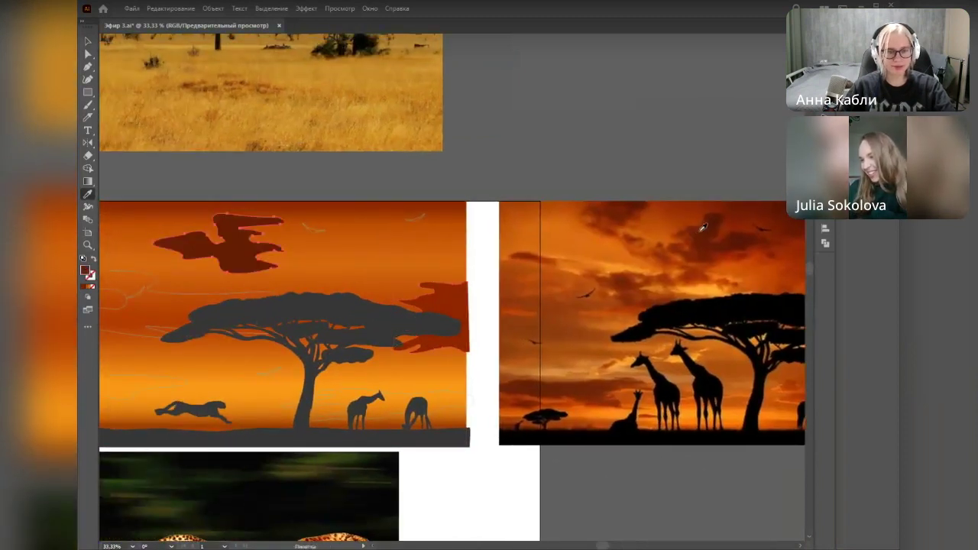
{"action": "key", "text": "v"}
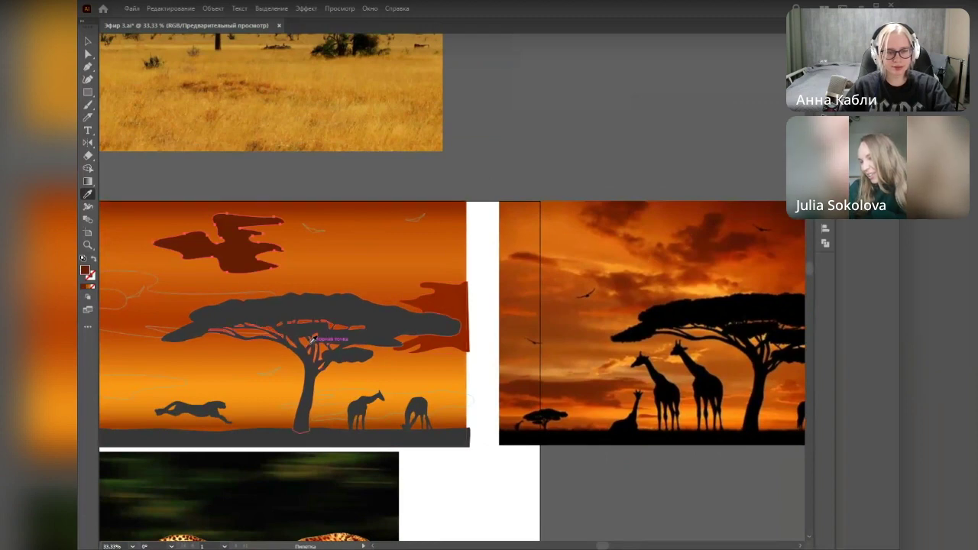
{"action": "left_click", "coordinate": [470, 492]}
Step: Fill the low cloud outline behind the running cheetah with the dark red sampled from the photo's low cloud bank
{"action": "key", "text": "space"}
{"action": "left_click_drag", "start_coordinate": [469, 490], "coordinate": [490, 454]}
{"action": "left_click", "coordinate": [157, 345]}
{"action": "key", "text": "i"}
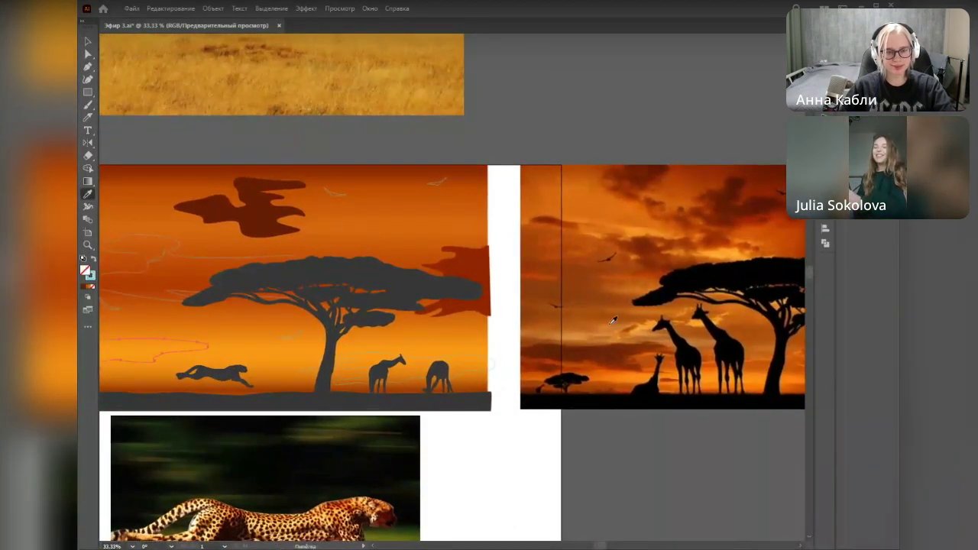
{"action": "left_click", "coordinate": [589, 380]}
{"action": "left_click", "coordinate": [595, 361]}
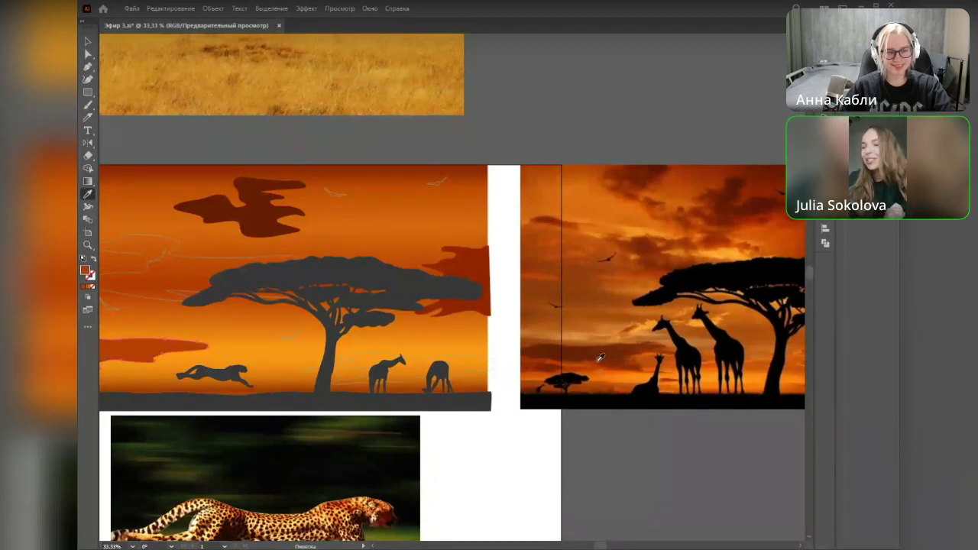
{"action": "left_click", "coordinate": [600, 360]}
{"action": "key", "text": "v"}
{"action": "left_click", "coordinate": [572, 444]}
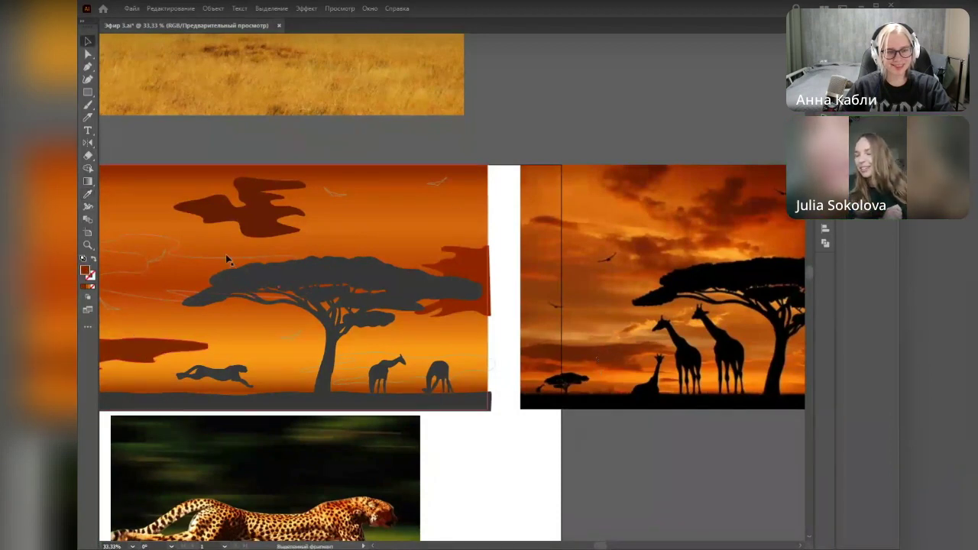
Step: Try several photo colors on the large cloud behind the tree crown's outer tip, ending on a dark reddish orange
{"action": "key", "text": "i"}
{"action": "left_click", "coordinate": [636, 231]}
{"action": "left_click", "coordinate": [625, 227]}
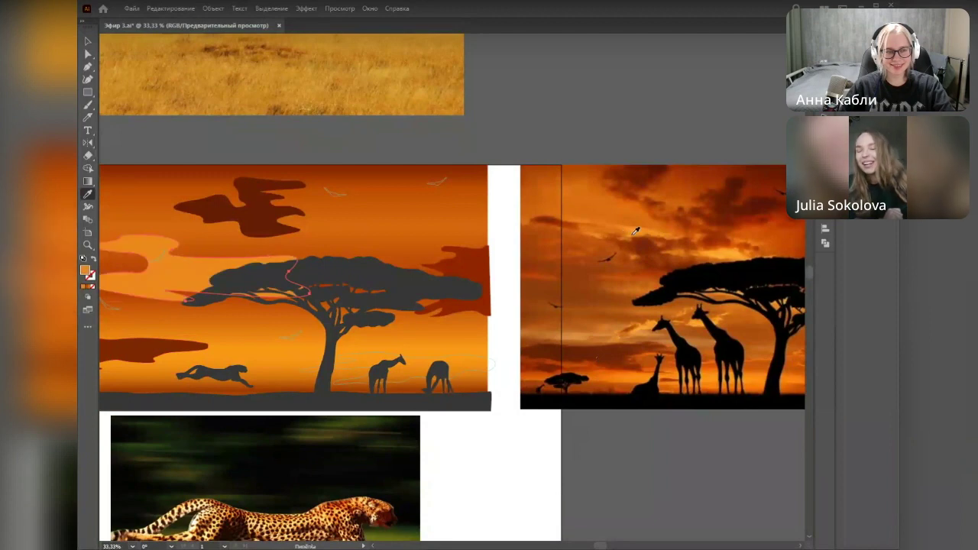
{"action": "left_click", "coordinate": [631, 238]}
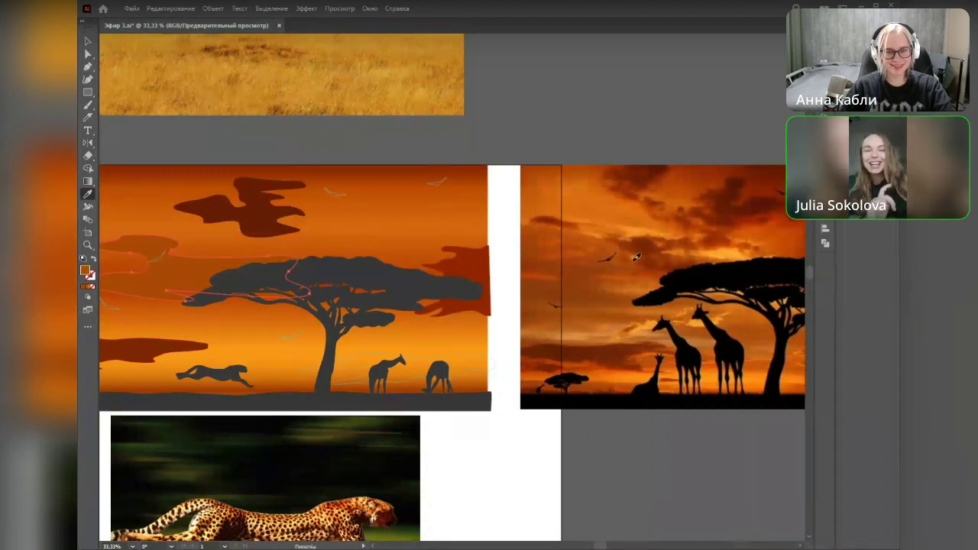
{"action": "left_click", "coordinate": [630, 257]}
{"action": "key", "text": "v"}
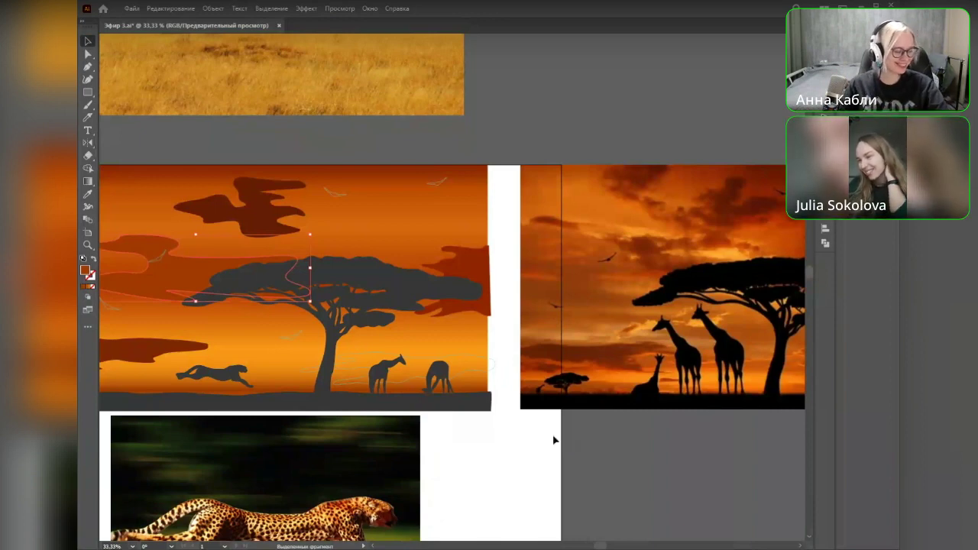
{"action": "key", "text": "o"}
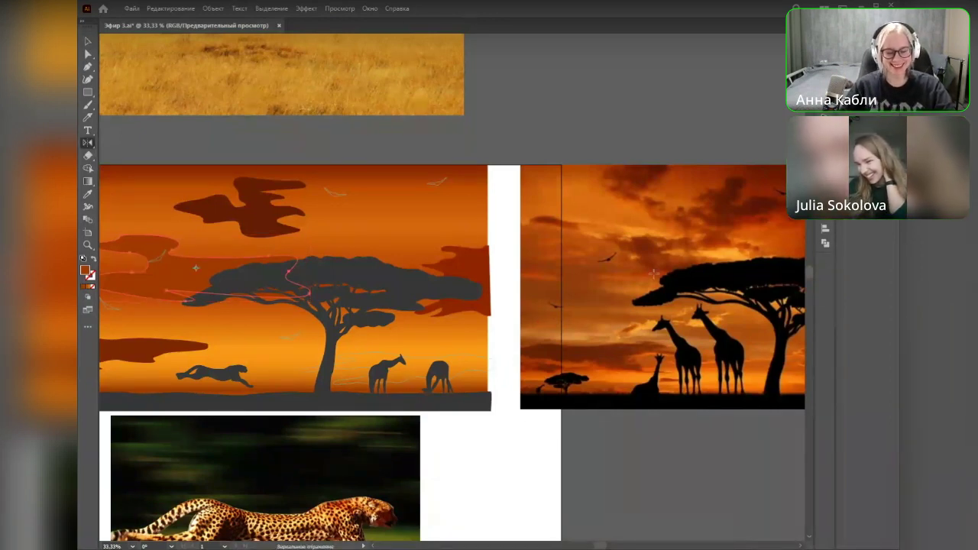
{"action": "key", "text": "i"}
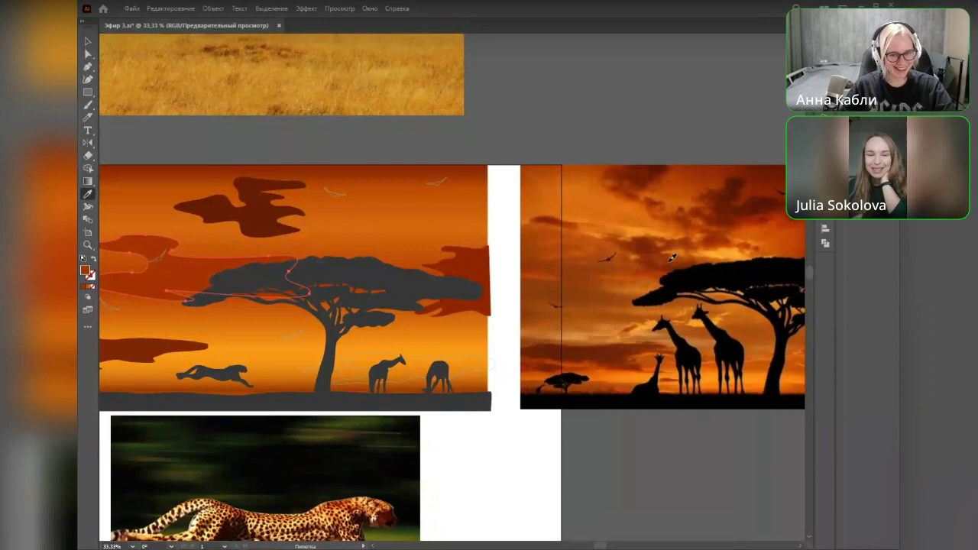
{"action": "key", "text": "v"}
{"action": "left_click", "coordinate": [595, 416]}
{"action": "key", "text": "space"}
{"action": "left_click_drag", "start_coordinate": [563, 476], "coordinate": [488, 450]}
{"action": "left_click", "coordinate": [402, 352]}
{"action": "key", "text": "o"}
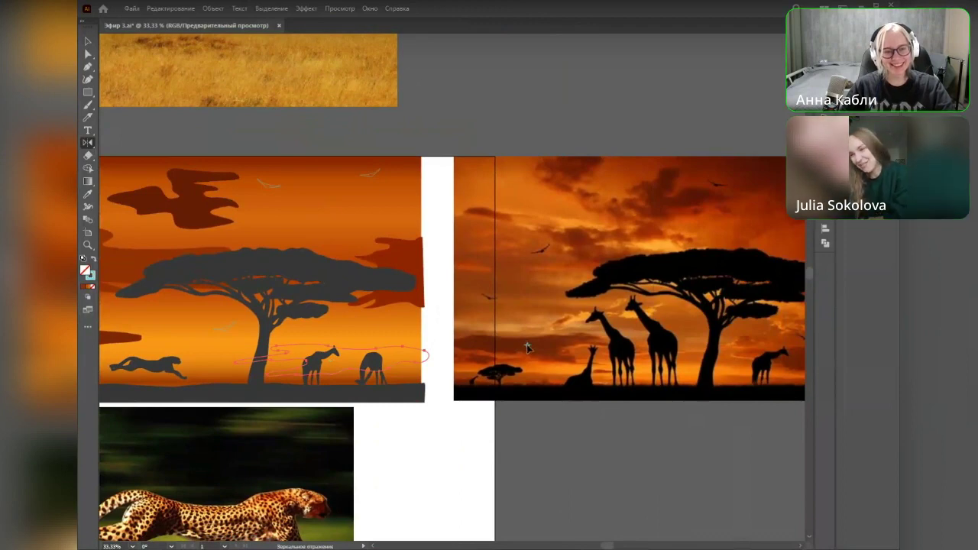
{"action": "left_click_drag", "start_coordinate": [539, 445], "coordinate": [541, 450]}
{"action": "key", "text": "v"}
{"action": "left_click", "coordinate": [538, 457]}
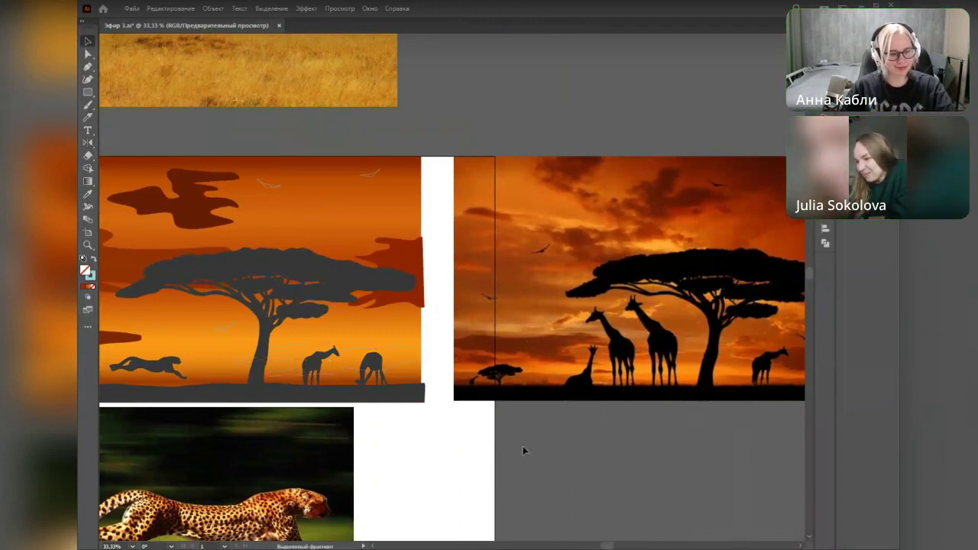
Step: Fill the low cloud outline behind the two grazing animals with the reddish brown sampled from the photo's low clouds
{"action": "left_click", "coordinate": [417, 352]}
{"action": "key", "text": "i"}
{"action": "left_click", "coordinate": [539, 344]}
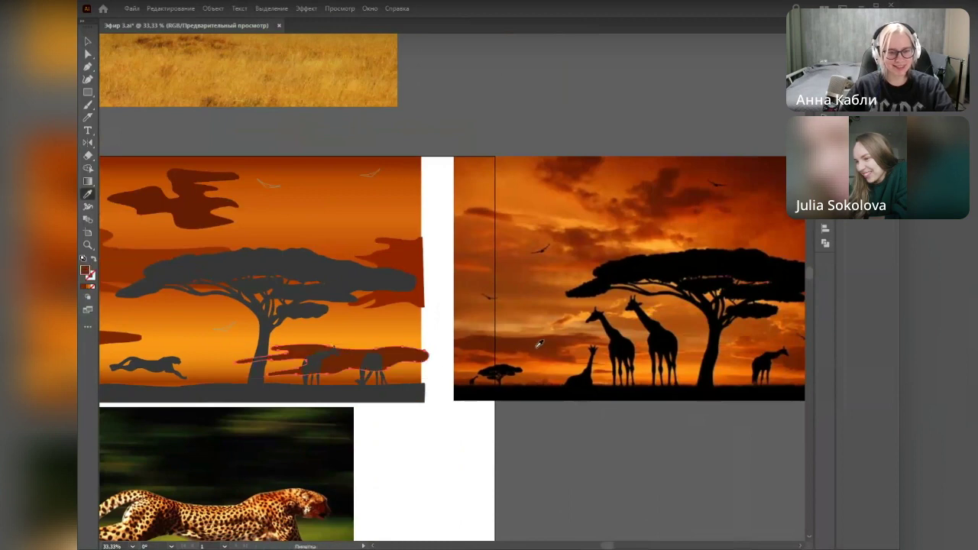
{"action": "left_click", "coordinate": [533, 350]}
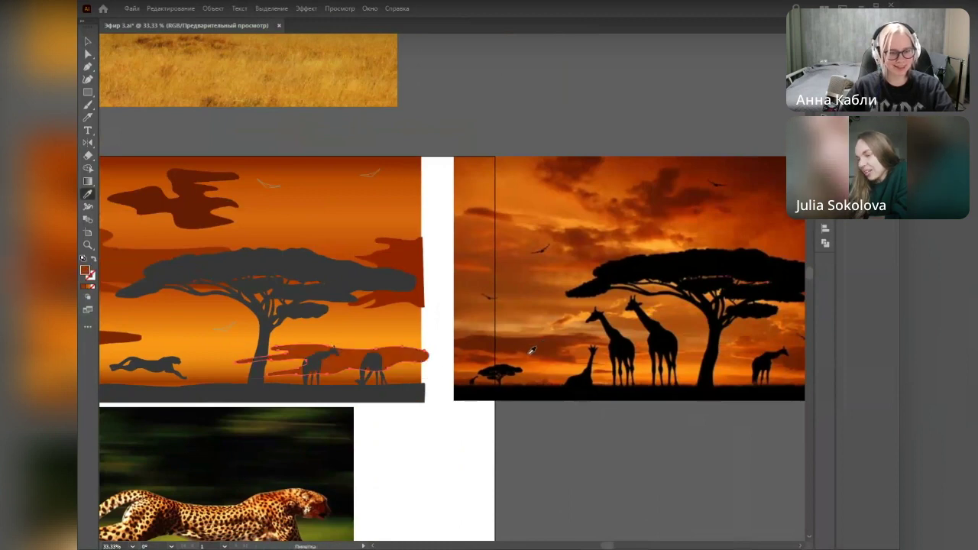
{"action": "key", "text": "v"}
Step: Fill all five bird outlines in the sky with the dark gray sampled from the tree silhouette
{"action": "mouse_move", "coordinate": [460, 464]}
{"action": "left_mouse_down"}
{"action": "mouse_move", "coordinate": [650, 454]}
{"action": "mouse_move", "coordinate": [641, 457]}
{"action": "mouse_move", "coordinate": [623, 525]}
{"action": "left_mouse_up"}
{"action": "left_click", "coordinate": [393, 390]}
{"action": "key", "text": "i"}
{"action": "left_click", "coordinate": [438, 334]}
{"action": "key", "text": "v"}
{"action": "left_click", "coordinate": [434, 247]}
{"action": "key", "text": "i"}
{"action": "left_click", "coordinate": [462, 333]}
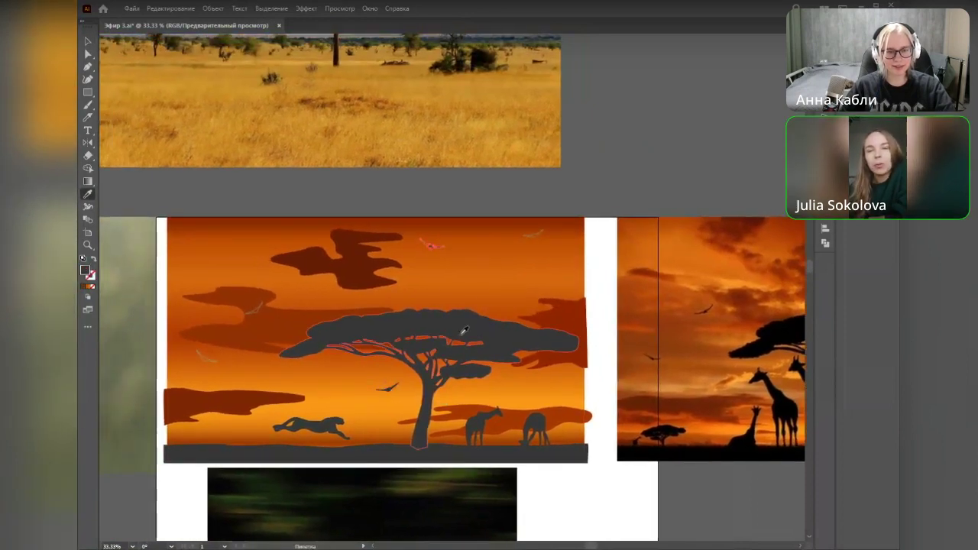
{"action": "key", "text": "v"}
{"action": "left_click", "coordinate": [535, 234]}
{"action": "key", "text": "i"}
{"action": "left_click", "coordinate": [441, 316]}
{"action": "key", "text": "v"}
{"action": "left_click", "coordinate": [264, 308]}
{"action": "left_click_drag", "start_coordinate": [201, 359], "coordinate": [202, 360]}
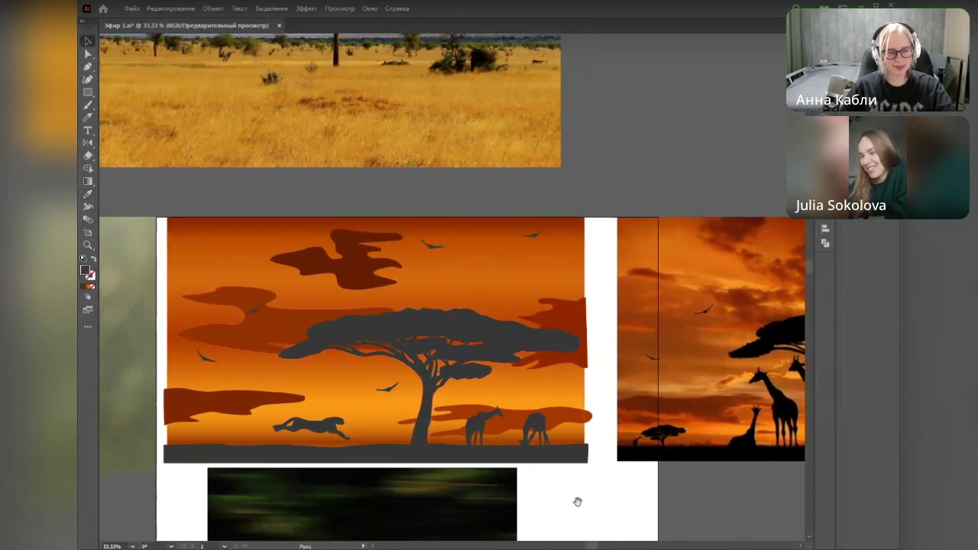
Step: Recolor the birds, tree, cheetah, ground and two grazing animals together with the black sampled from the photo's tree
{"action": "left_click_drag", "start_coordinate": [576, 499], "coordinate": [563, 457]}
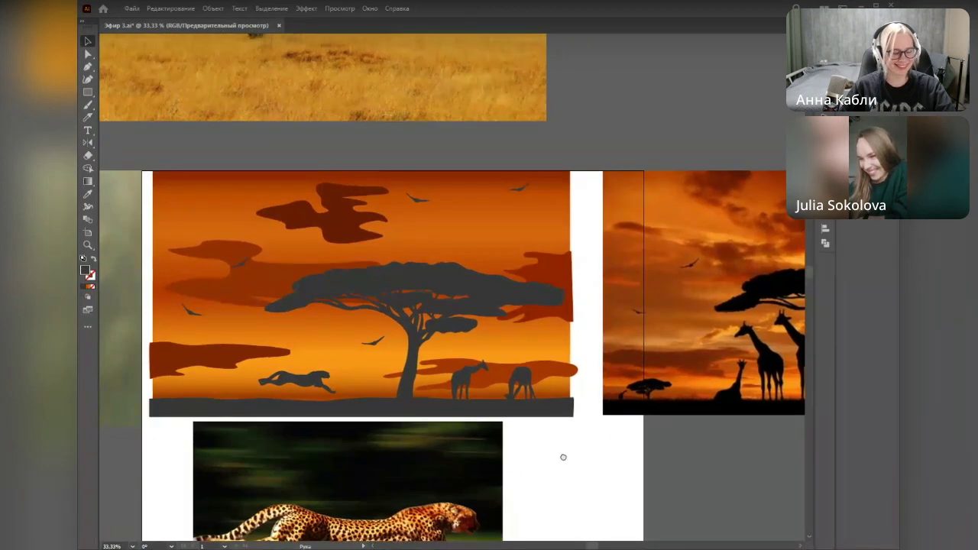
{"action": "left_click_drag", "start_coordinate": [193, 309], "coordinate": [239, 268]}
{"action": "left_click", "coordinate": [239, 265], "text": "shift"}
{"action": "left_click", "coordinate": [417, 200], "text": "shift"}
{"action": "left_click", "coordinate": [518, 190], "text": "shift"}
{"action": "left_click", "coordinate": [443, 286], "text": "shift"}
{"action": "left_click", "coordinate": [374, 342], "text": "shift"}
{"action": "left_click", "coordinate": [296, 379], "text": "shift"}
{"action": "left_click", "coordinate": [297, 412], "text": "shift"}
{"action": "left_click", "coordinate": [465, 381], "text": "shift"}
{"action": "left_click", "coordinate": [522, 377], "text": "shift"}
{"action": "key", "text": "i"}
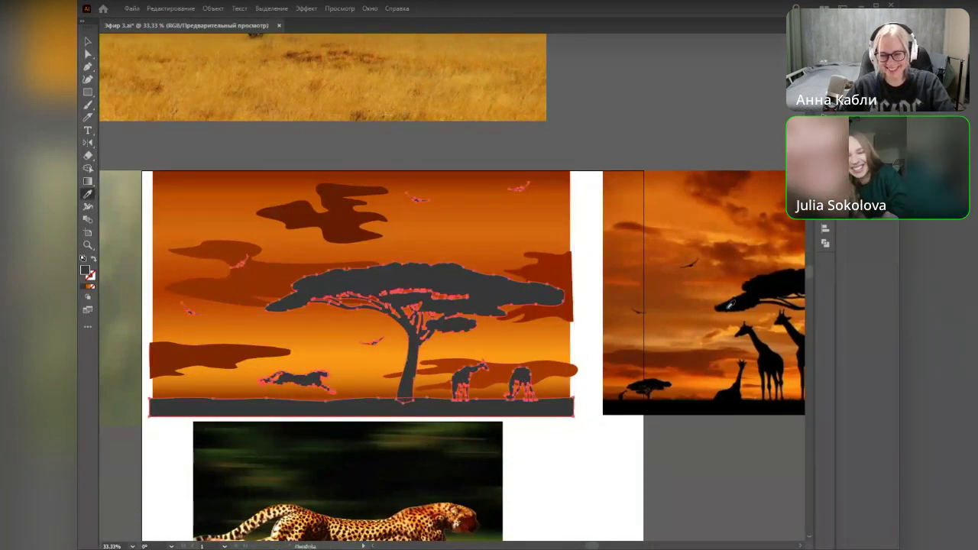
{"action": "left_click", "coordinate": [774, 289]}
{"action": "key", "text": "v"}
{"action": "left_click_drag", "start_coordinate": [600, 513], "coordinate": [626, 492]}
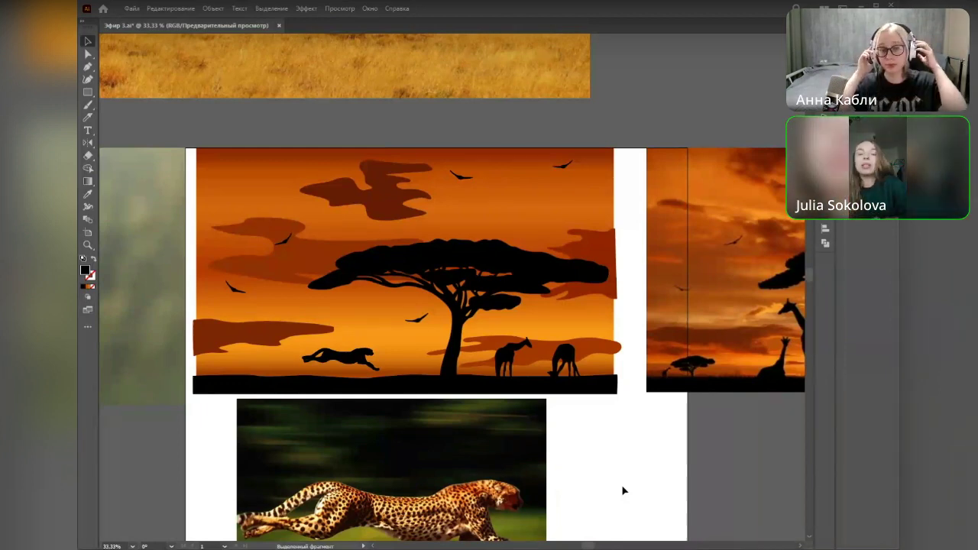
Step: Copy the upper cloud outside the artboard as a color sample, and swap the fills of the upper cloud and the cloud behind the tree
{"action": "left_click_drag", "start_coordinate": [617, 441], "coordinate": [574, 485]}
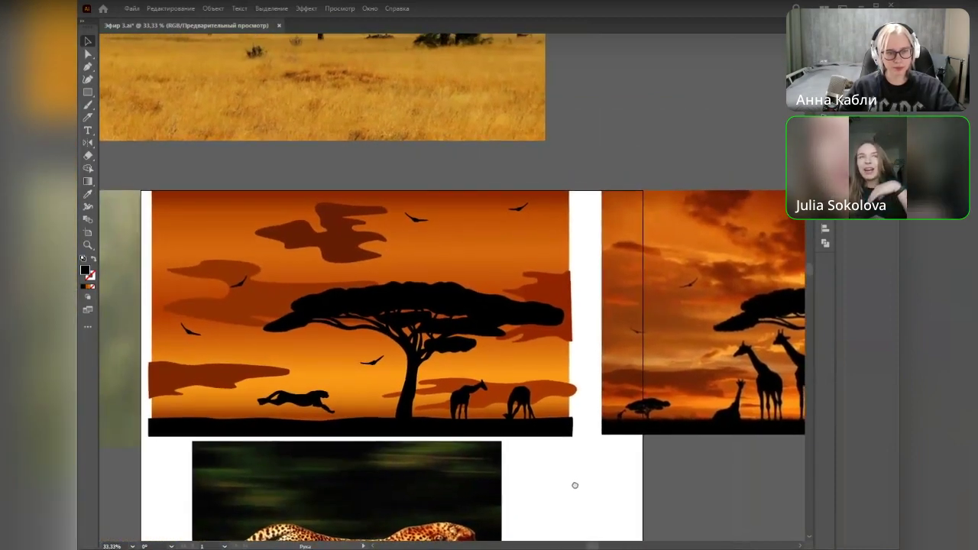
{"action": "left_click_drag", "start_coordinate": [352, 258], "coordinate": [651, 135]}
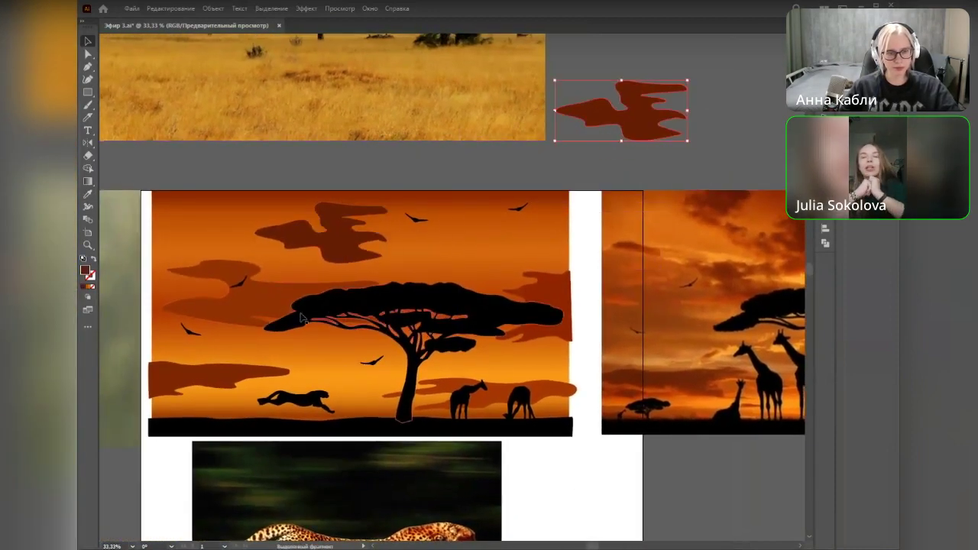
{"action": "left_click", "coordinate": [329, 236]}
{"action": "key", "text": "i"}
{"action": "left_click", "coordinate": [262, 299]}
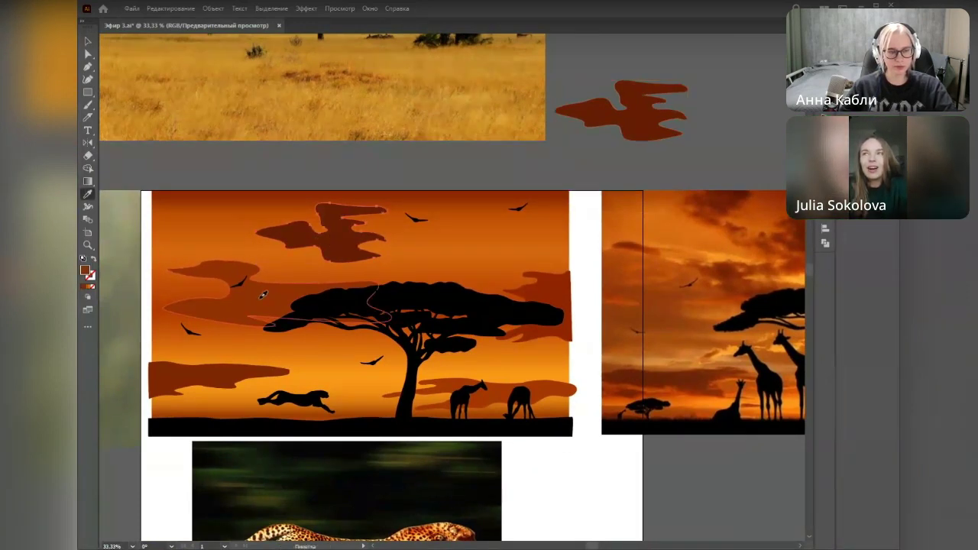
{"action": "left_click", "coordinate": [601, 125]}
{"action": "key", "text": "v"}
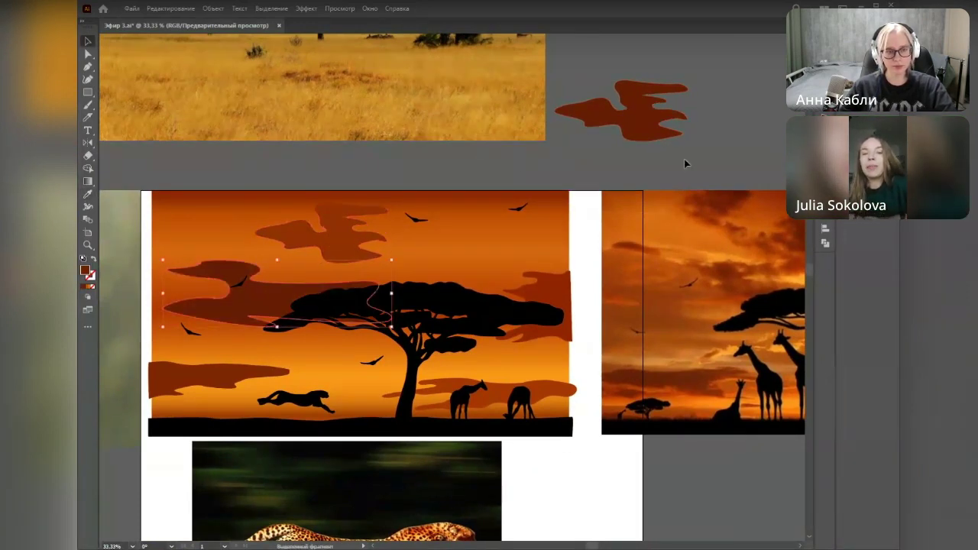
{"action": "left_click", "coordinate": [684, 159]}
Step: Stretch the pointed lobes of the upper cloud outward toward the nearby bird by moving its anchor points
{"action": "left_click_drag", "start_coordinate": [680, 372], "coordinate": [697, 341]}
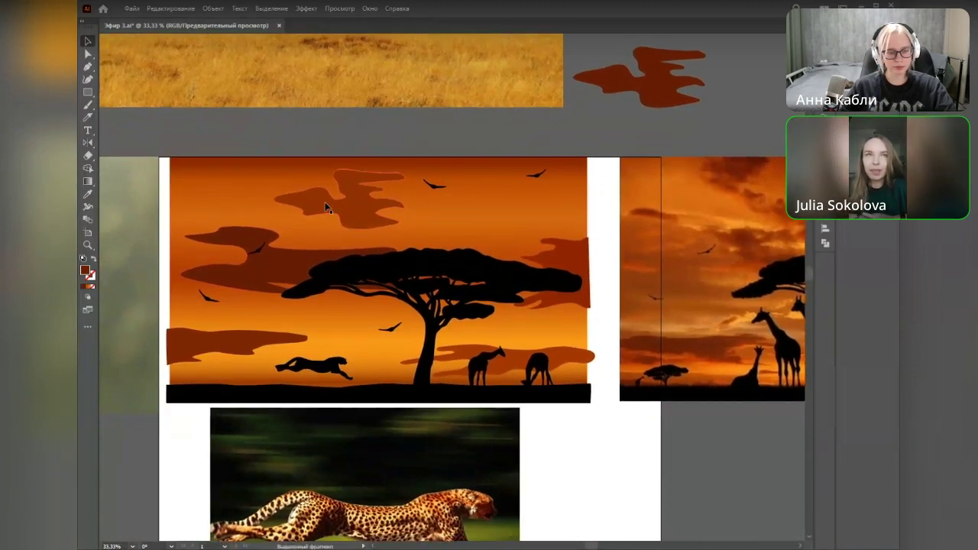
{"action": "left_click", "coordinate": [351, 205]}
{"action": "key", "text": "a"}
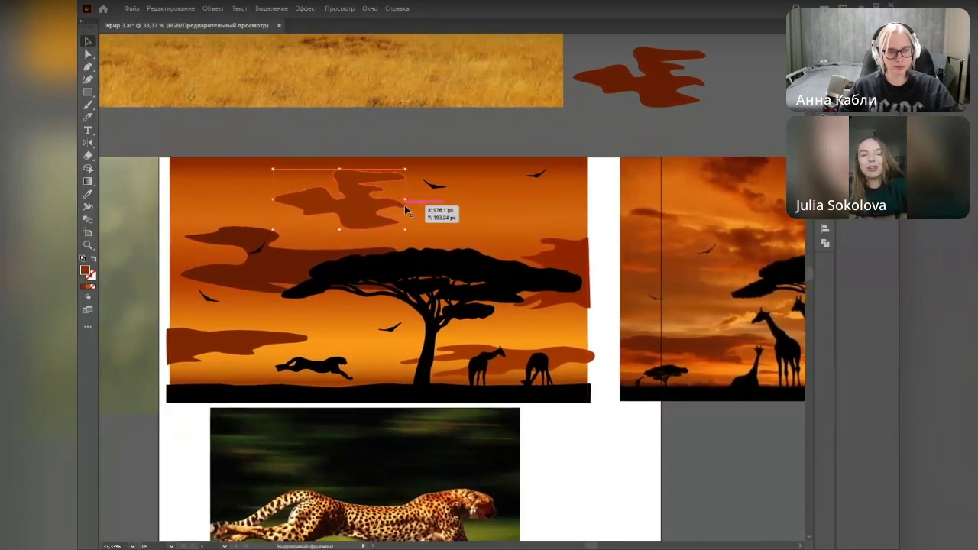
{"action": "left_click_drag", "start_coordinate": [404, 210], "coordinate": [456, 204]}
{"action": "key", "text": "v"}
{"action": "mouse_move", "coordinate": [364, 229]}
{"action": "left_mouse_down"}
{"action": "mouse_move", "coordinate": [364, 214]}
{"action": "mouse_move", "coordinate": [363, 229]}
{"action": "left_mouse_up"}
{"action": "key", "text": "a"}
{"action": "left_click_drag", "start_coordinate": [394, 186], "coordinate": [382, 201]}
Step: Smooth the inner notches of the upper cloud by rounding their corner points
{"action": "scroll", "coordinate": [397, 183], "scroll_direction": "up", "scroll_amount": 3}
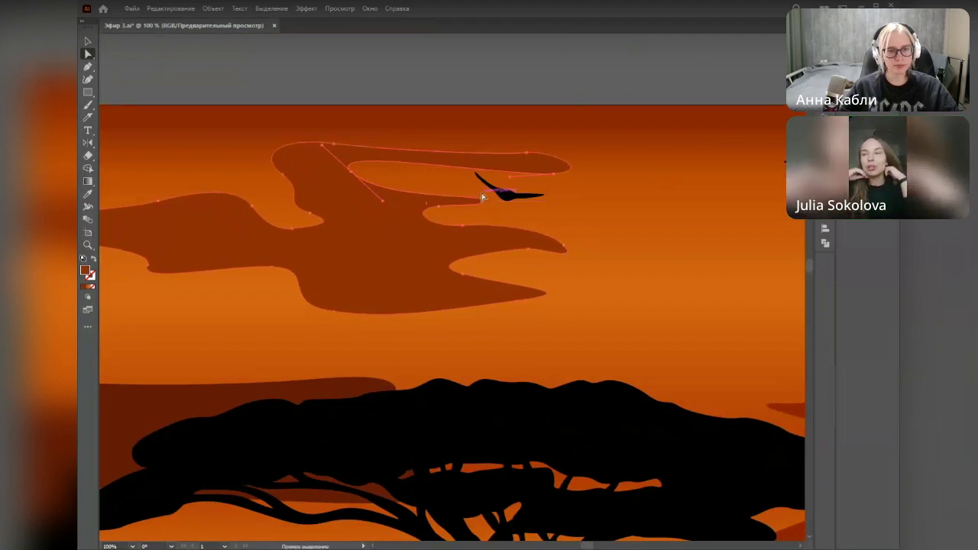
{"action": "left_click_drag", "start_coordinate": [460, 199], "coordinate": [439, 220]}
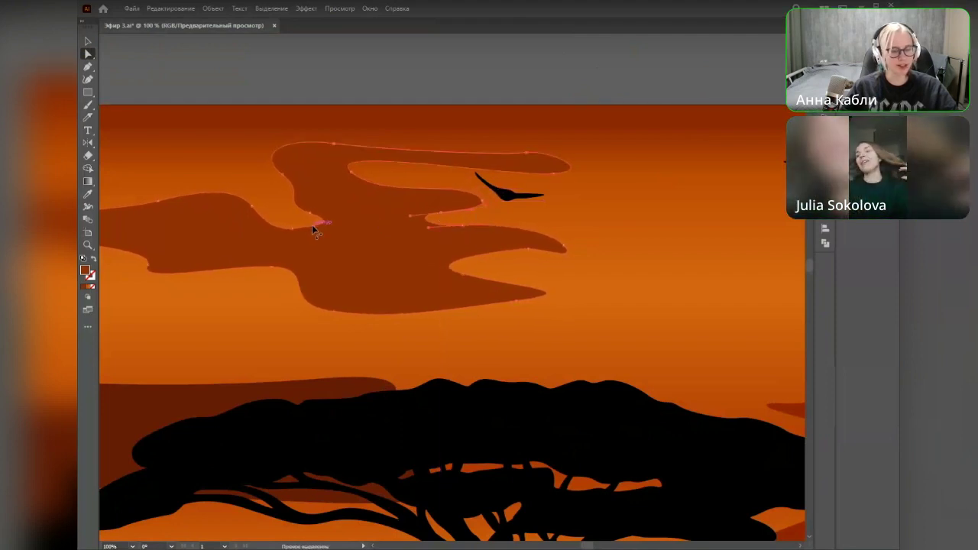
{"action": "left_click_drag", "start_coordinate": [296, 227], "coordinate": [297, 232]}
{"action": "key", "text": "ctrl+z"}
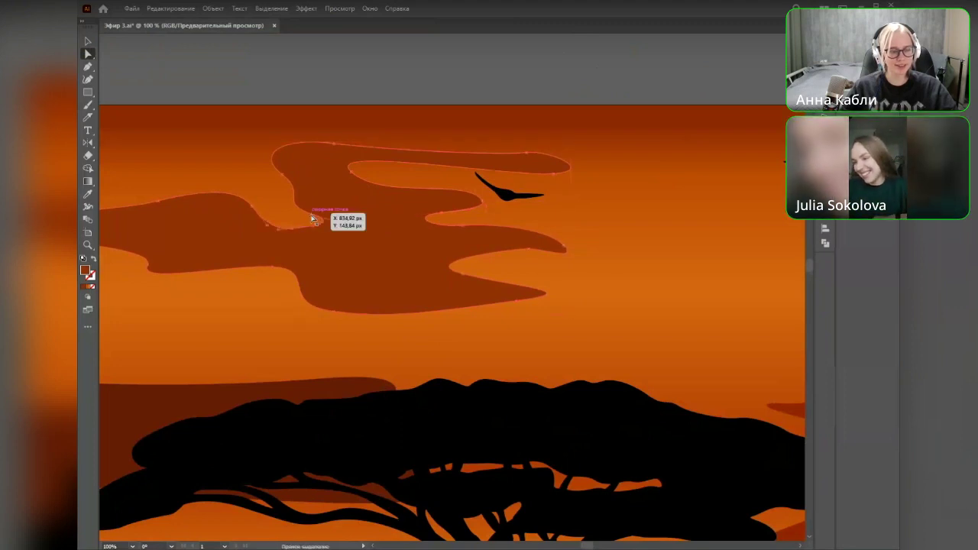
{"action": "left_click", "coordinate": [311, 216]}
{"action": "left_click", "coordinate": [290, 229], "text": "shift"}
{"action": "left_click_drag", "start_coordinate": [291, 232], "coordinate": [236, 195]}
{"action": "scroll", "coordinate": [431, 240], "scroll_direction": "down", "scroll_amount": 3}
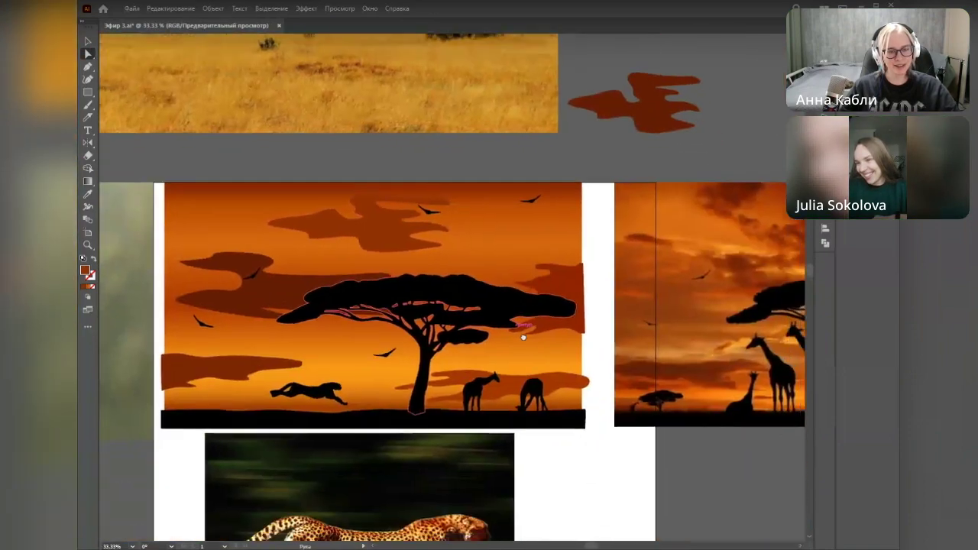
Step: Move the finished savanna illustration off the artboard, leaving copies on both sides of the landscape photo
{"action": "left_click_drag", "start_coordinate": [524, 337], "coordinate": [512, 299]}
{"action": "scroll", "coordinate": [587, 452], "scroll_direction": "down", "scroll_amount": 1}
{"action": "left_click_drag", "start_coordinate": [570, 438], "coordinate": [524, 413]}
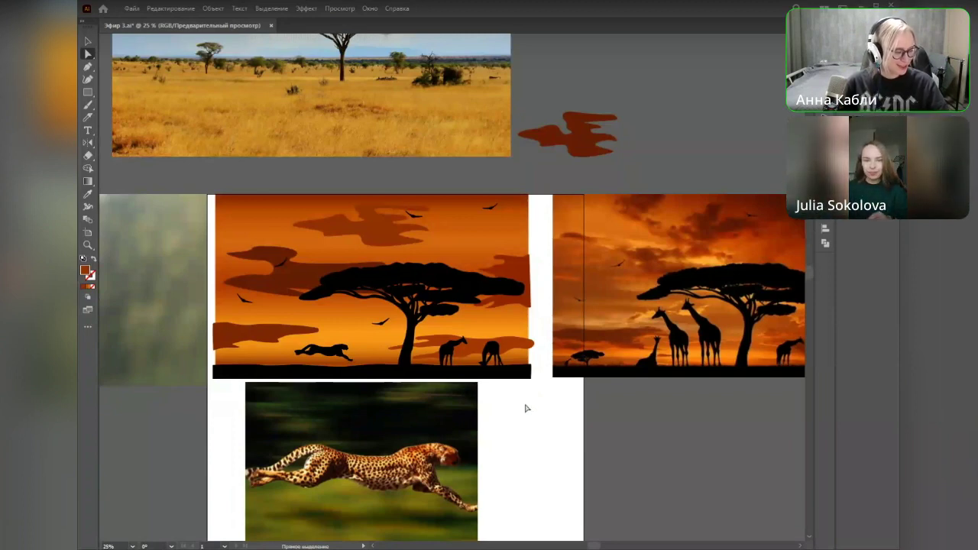
{"action": "scroll", "coordinate": [504, 379], "scroll_direction": "down", "scroll_amount": 1}
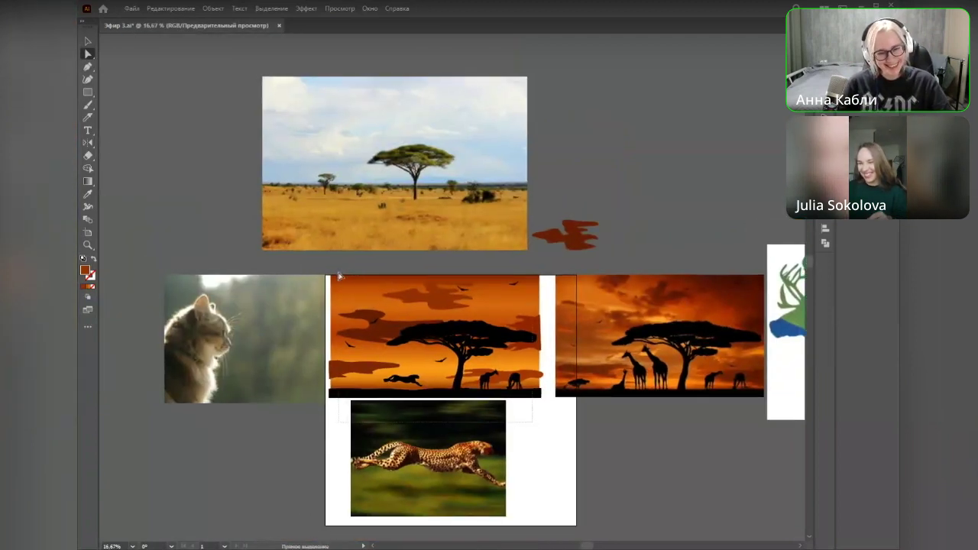
{"action": "left_click", "coordinate": [449, 301]}
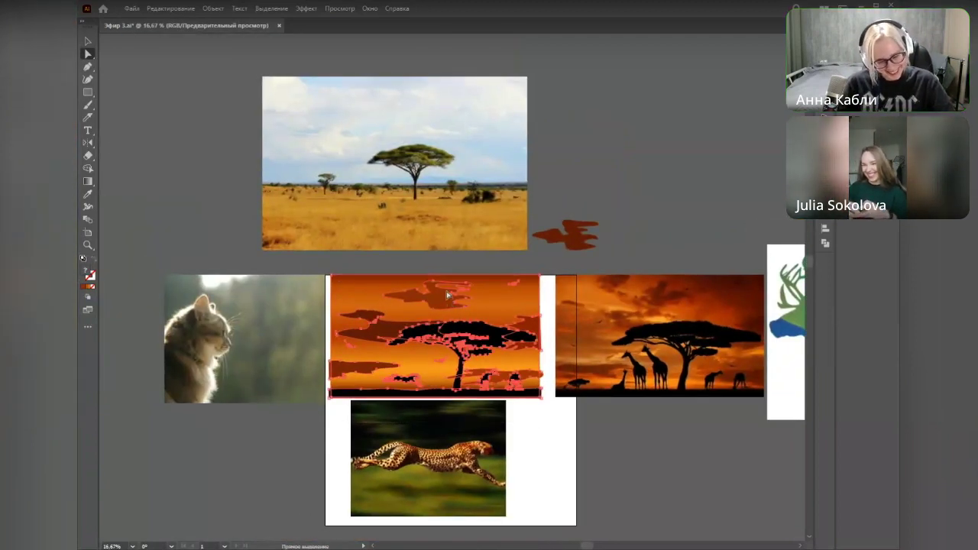
{"action": "key", "text": "v"}
{"action": "mouse_move", "coordinate": [447, 296]}
{"action": "left_mouse_down"}
{"action": "mouse_move", "coordinate": [665, 142]}
{"action": "mouse_move", "coordinate": [709, 61]}
{"action": "mouse_move", "coordinate": [452, 249]}
{"action": "mouse_move", "coordinate": [439, 302]}
{"action": "left_mouse_up"}
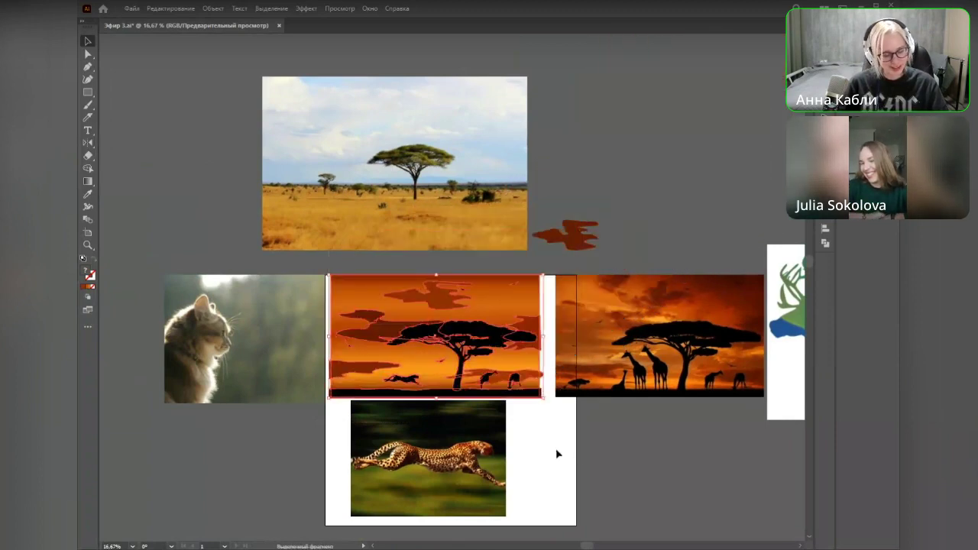
{"action": "left_click", "coordinate": [536, 455]}
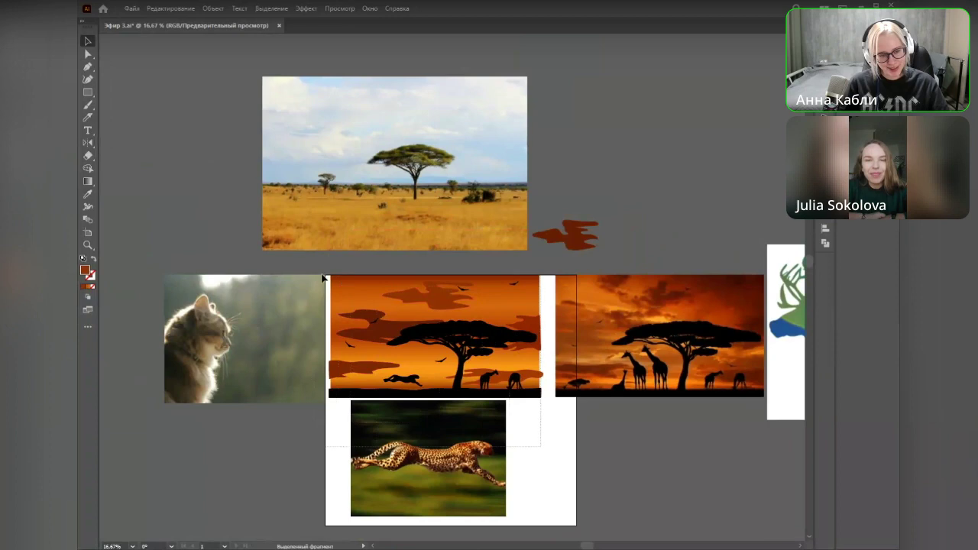
{"action": "left_click_drag", "start_coordinate": [399, 335], "coordinate": [110, 161]}
{"action": "scroll", "coordinate": [443, 315], "scroll_direction": "up", "scroll_amount": 1}
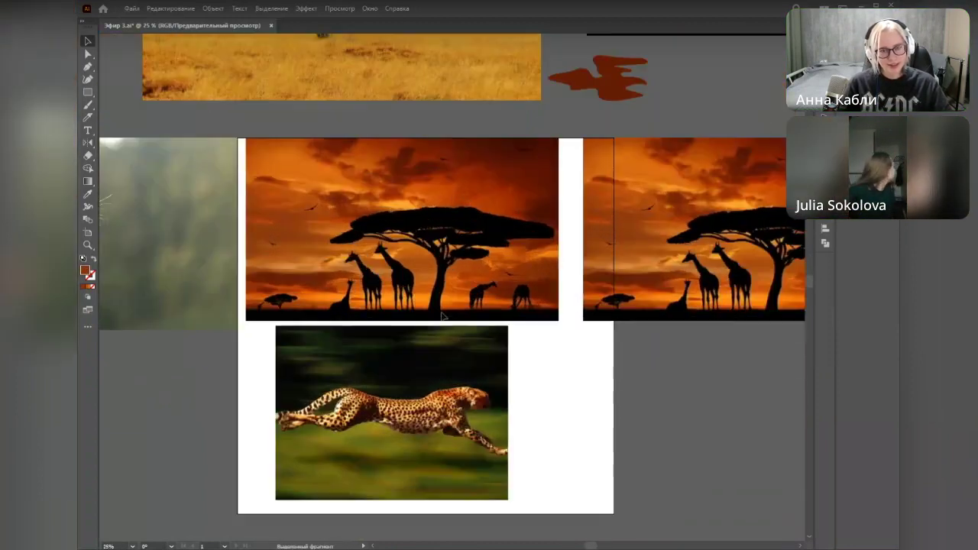
Step: Unlock the layer Слой 1 and replace the sunset and cheetah photos on the artboard with the cat photo
{"action": "left_click", "coordinate": [825, 38]}
{"action": "scroll", "coordinate": [654, 333], "scroll_direction": "down", "scroll_amount": 1}
{"action": "left_click_drag", "start_coordinate": [655, 419], "coordinate": [607, 390]}
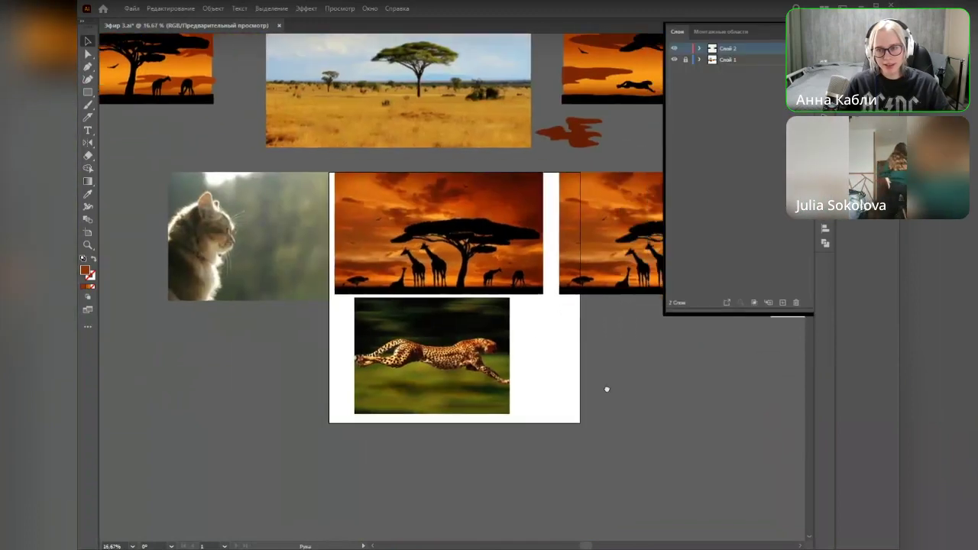
{"action": "left_click_drag", "start_coordinate": [477, 229], "coordinate": [217, 374]}
{"action": "left_click_drag", "start_coordinate": [243, 256], "coordinate": [438, 288]}
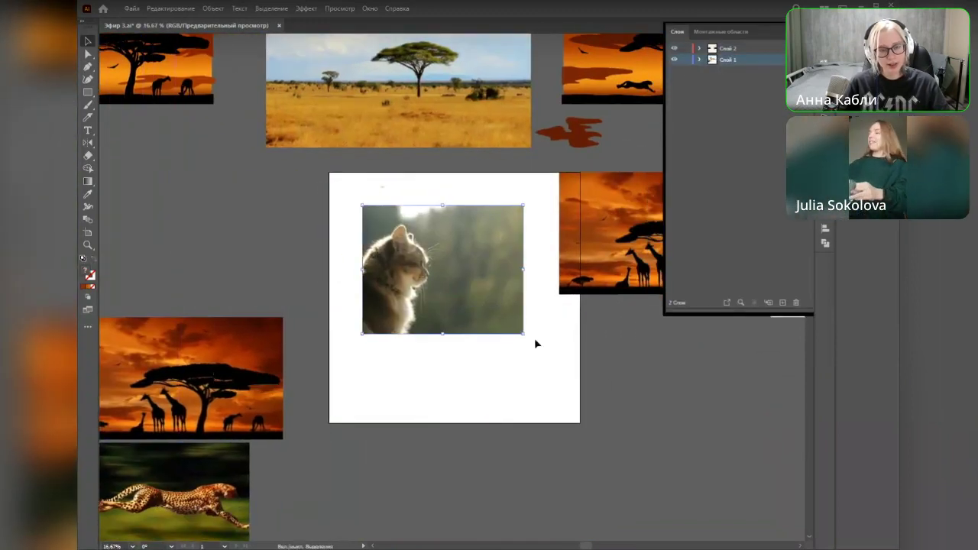
Step: Enlarge the cat photo proportionally until it covers the artboard's full height, and lock the layer Слой 1
{"action": "left_click_drag", "start_coordinate": [523, 334], "coordinate": [621, 424]}
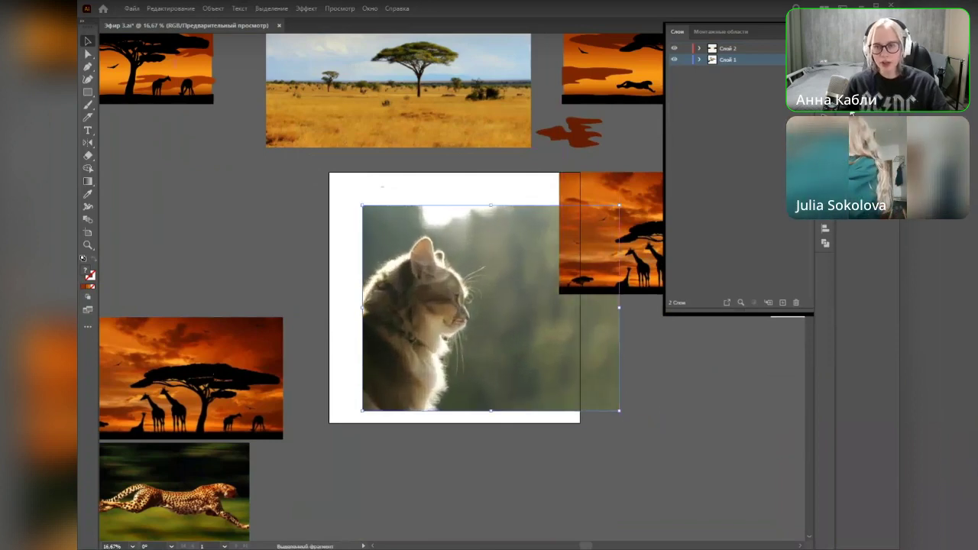
{"action": "left_click", "coordinate": [825, 40]}
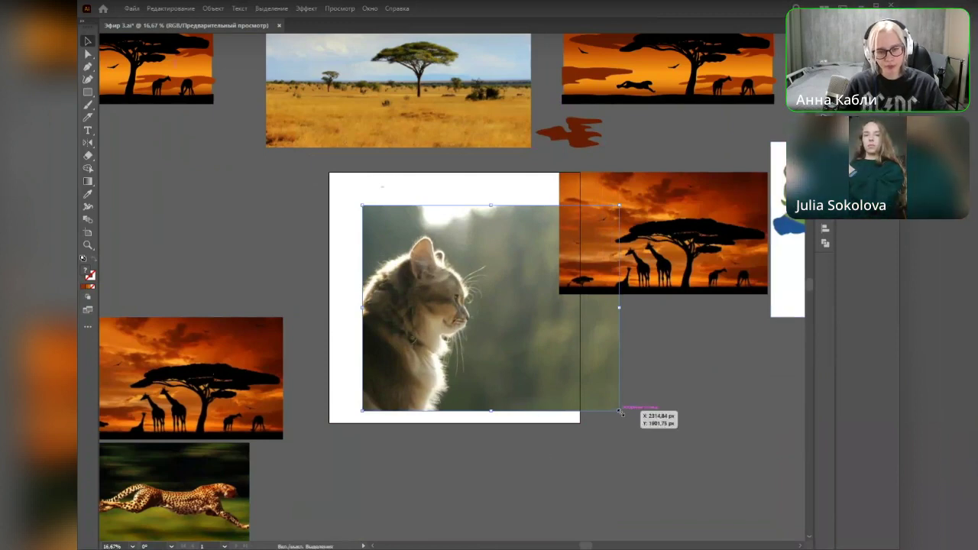
{"action": "left_click_drag", "start_coordinate": [620, 412], "coordinate": [719, 491]}
{"action": "left_click_drag", "start_coordinate": [439, 385], "coordinate": [414, 324]}
{"action": "scroll", "coordinate": [431, 286], "scroll_direction": "up", "scroll_amount": 2}
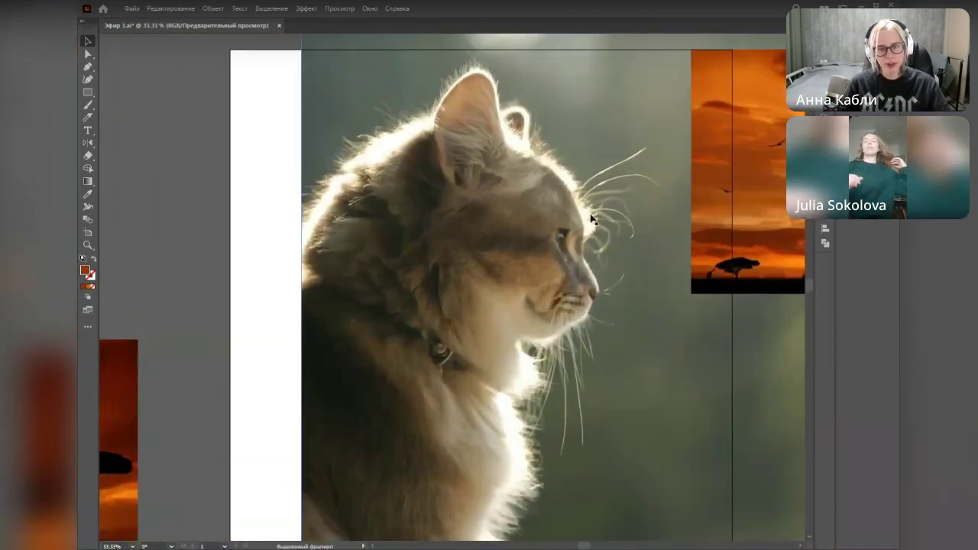
{"action": "left_click", "coordinate": [825, 36]}
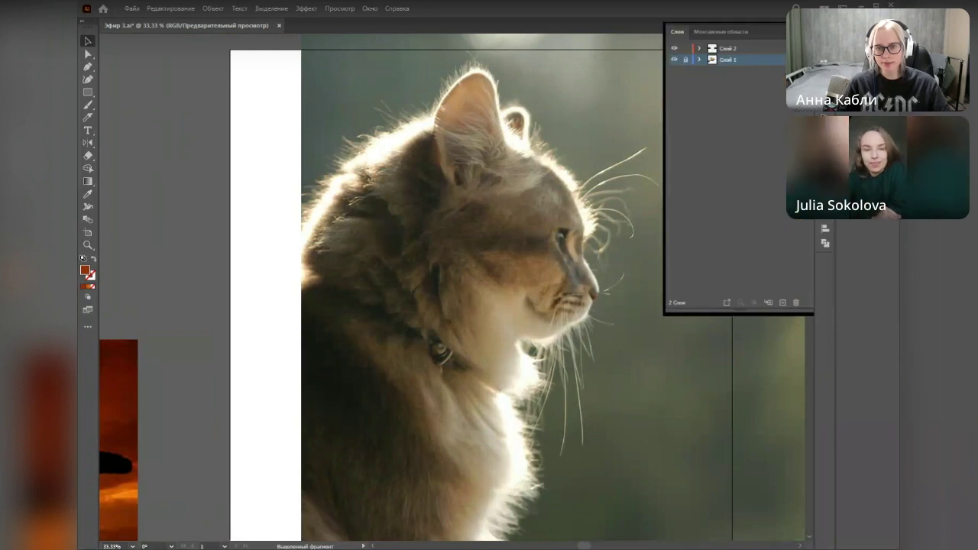
{"action": "key", "text": "F7"}
{"action": "scroll", "coordinate": [573, 258], "scroll_direction": "up", "scroll_amount": 1}
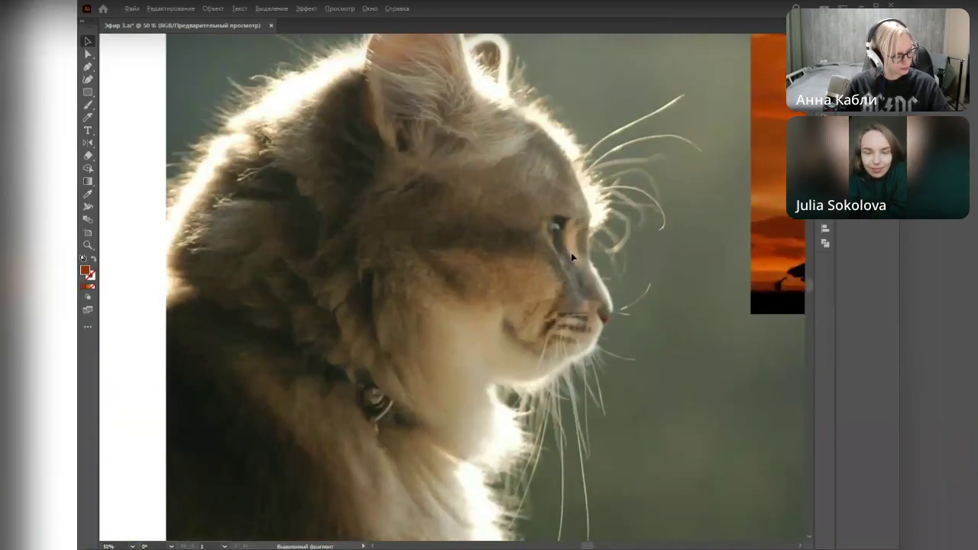
Step: Get the Pen tool ready and examine the cat's head and chest outline in the enlarged photo
{"action": "key", "text": "p"}
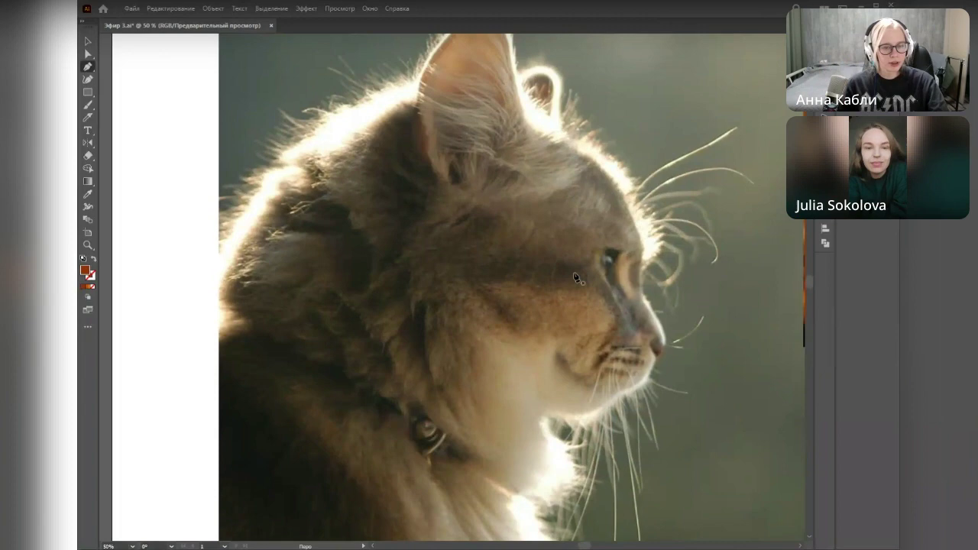
{"action": "scroll", "coordinate": [577, 279], "scroll_direction": "down", "scroll_amount": 1}
{"action": "scroll", "coordinate": [483, 314], "scroll_direction": "up", "scroll_amount": 1}
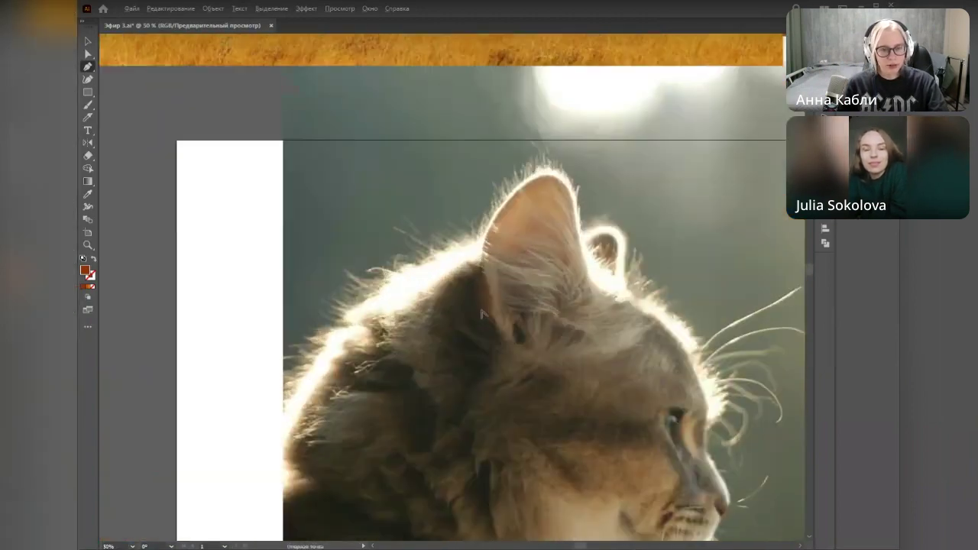
{"action": "scroll", "coordinate": [483, 314], "scroll_direction": "down", "scroll_amount": 1}
{"action": "left_click_drag", "start_coordinate": [587, 408], "coordinate": [556, 266]}
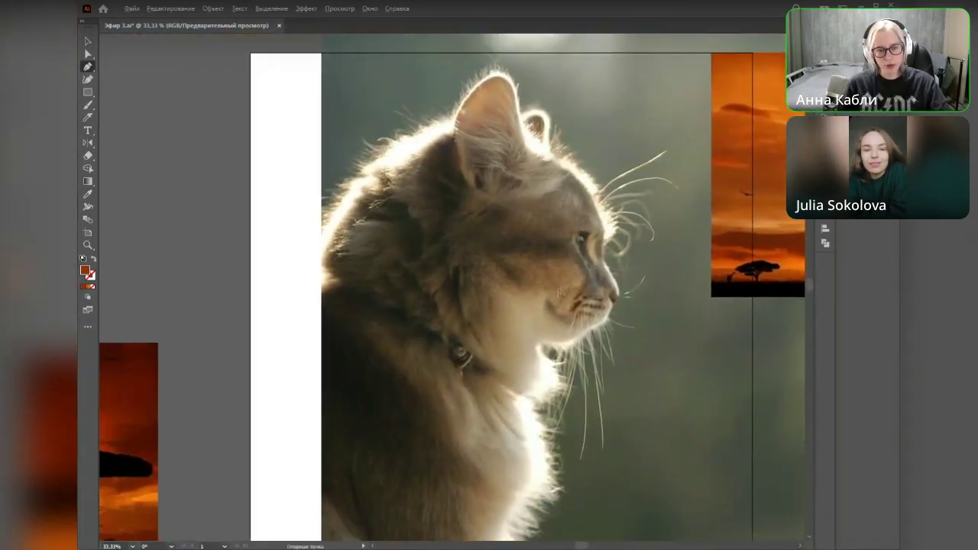
{"action": "scroll", "coordinate": [556, 267], "scroll_direction": "down", "scroll_amount": 1}
{"action": "left_click_drag", "start_coordinate": [570, 317], "coordinate": [570, 307]}
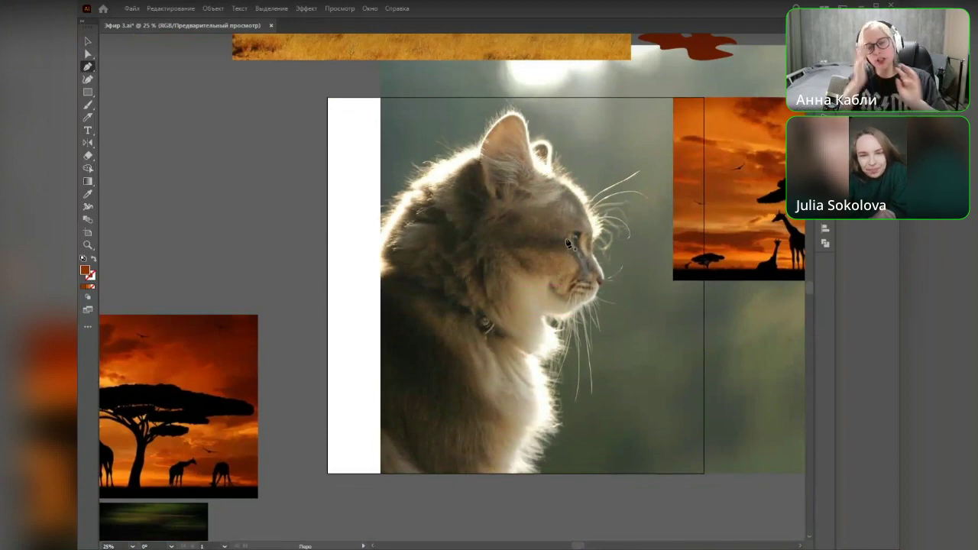
{"action": "scroll", "coordinate": [569, 230], "scroll_direction": "up", "scroll_amount": 1}
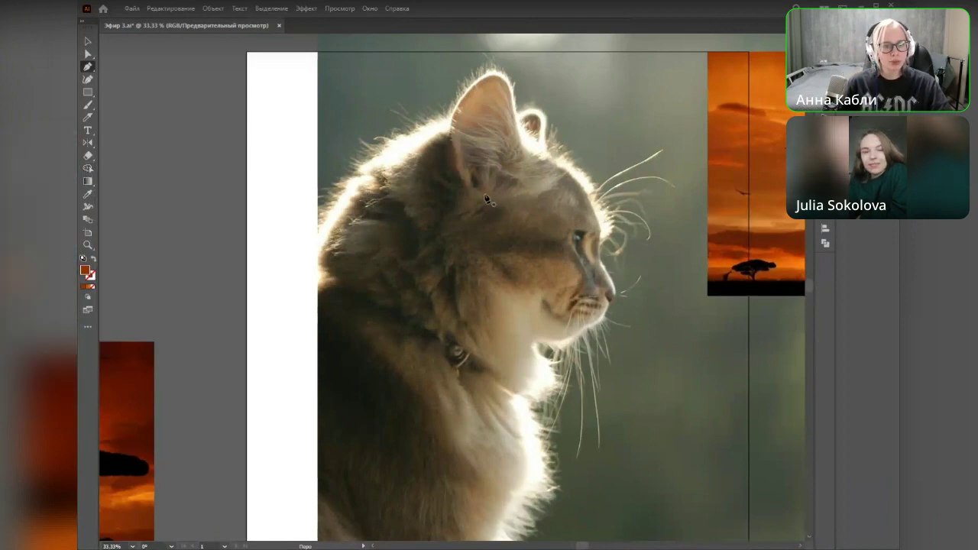
Step: Examine how the reindeer example fills an animal silhouette with a night landscape, and return to the cat photo
{"action": "scroll", "coordinate": [543, 246], "scroll_direction": "down", "scroll_amount": 2}
{"action": "left_click_drag", "start_coordinate": [757, 217], "coordinate": [603, 212]}
{"action": "scroll", "coordinate": [602, 213], "scroll_direction": "up", "scroll_amount": 2}
{"action": "left_click_drag", "start_coordinate": [347, 132], "coordinate": [405, 219]}
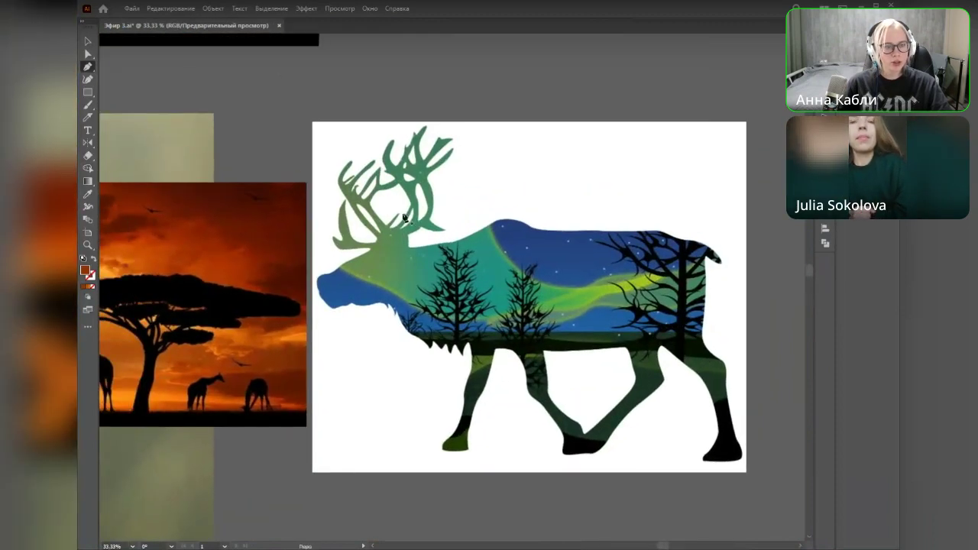
{"action": "scroll", "coordinate": [404, 218], "scroll_direction": "up", "scroll_amount": 1}
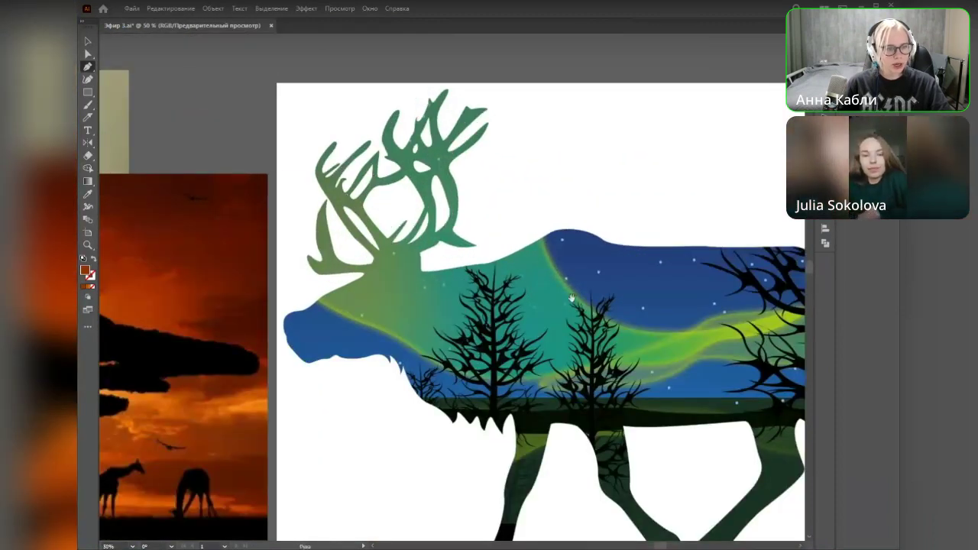
{"action": "left_click_drag", "start_coordinate": [509, 258], "coordinate": [407, 169]}
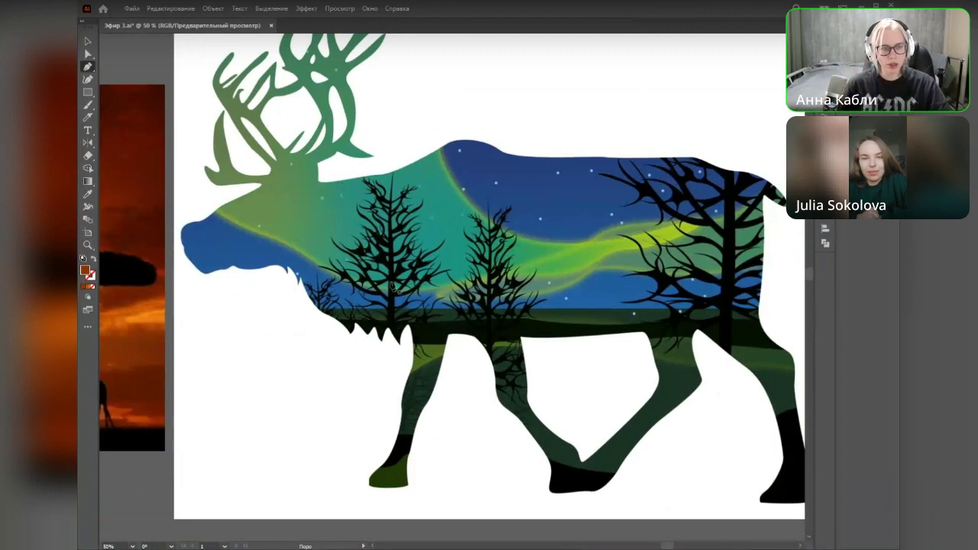
{"action": "scroll", "coordinate": [369, 296], "scroll_direction": "down", "scroll_amount": 2}
{"action": "left_click_drag", "start_coordinate": [282, 283], "coordinate": [580, 296]}
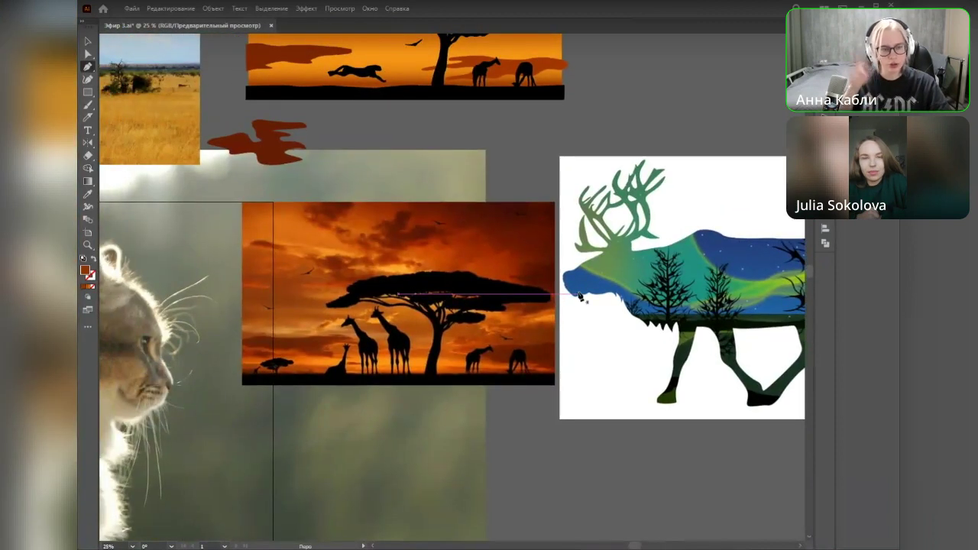
{"action": "left_click_drag", "start_coordinate": [273, 384], "coordinate": [613, 327]}
{"action": "scroll", "coordinate": [535, 328], "scroll_direction": "up", "scroll_amount": 3}
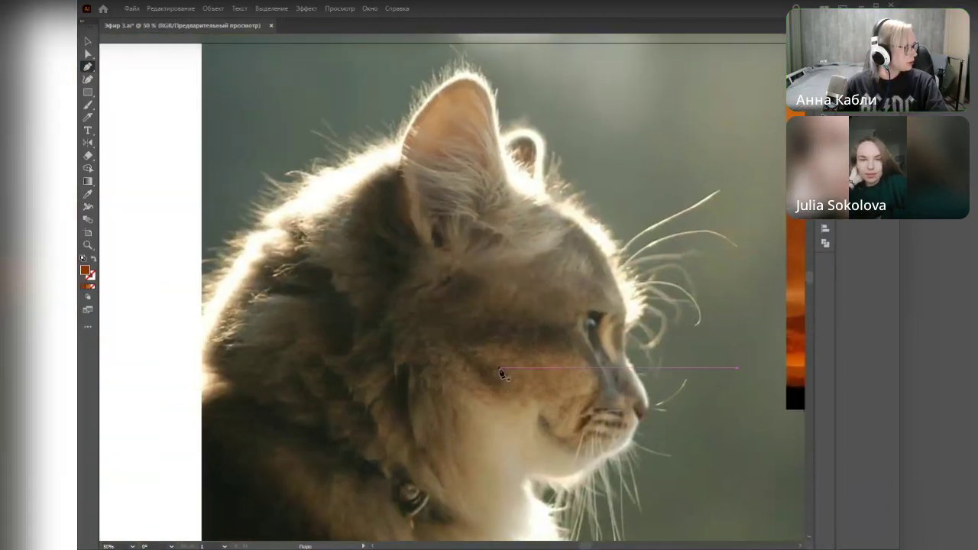
{"action": "left_click", "coordinate": [187, 346]}
{"action": "left_click_drag", "start_coordinate": [252, 240], "coordinate": [283, 216]}
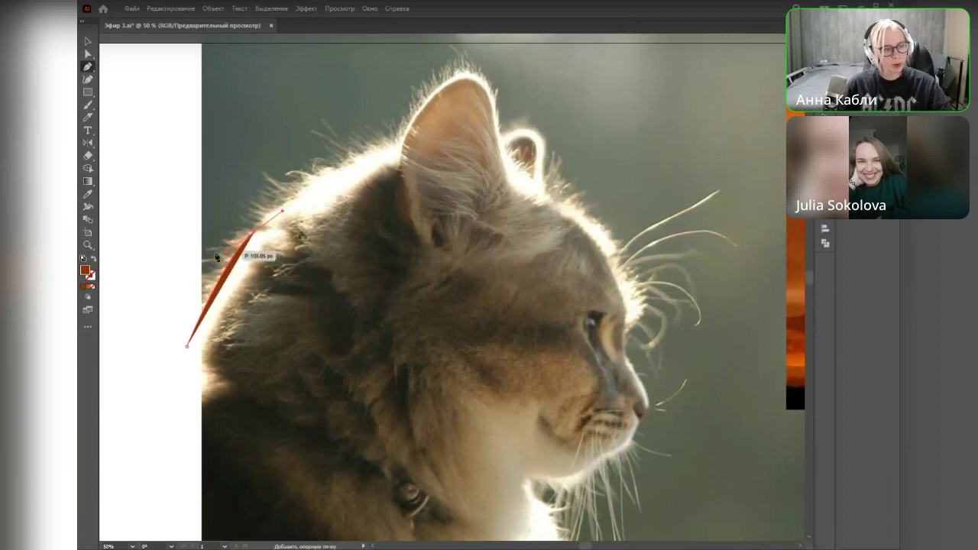
{"action": "left_click", "coordinate": [94, 260]}
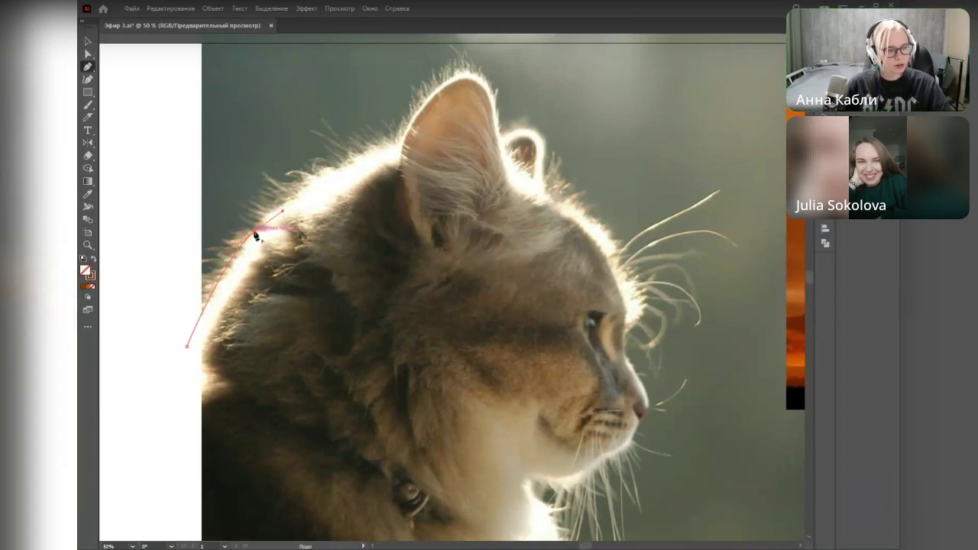
{"action": "mouse_move", "coordinate": [252, 239]}
{"action": "left_mouse_down"}
{"action": "mouse_move", "coordinate": [233, 249]}
{"action": "mouse_move", "coordinate": [242, 255]}
{"action": "left_mouse_up"}
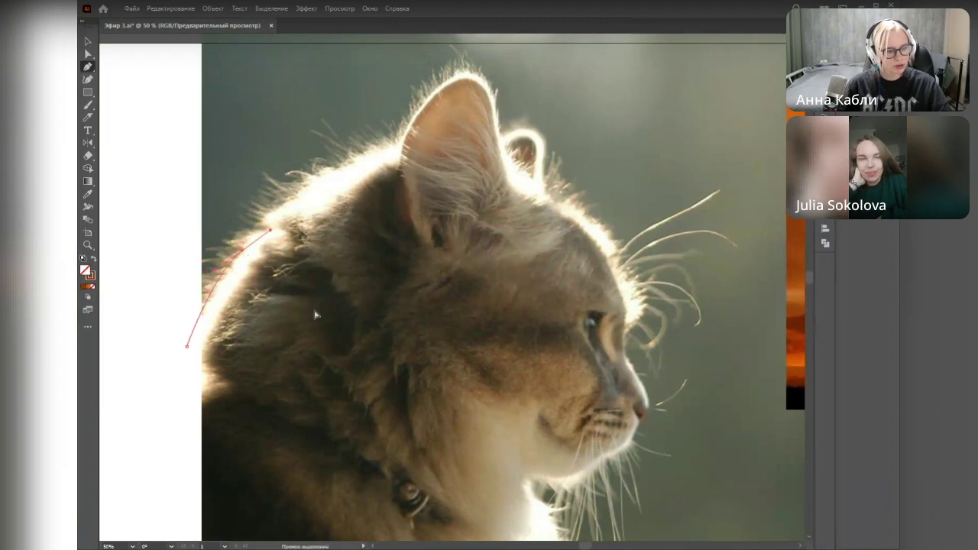
{"action": "key", "text": "shift+x"}
{"action": "key", "text": "Delete"}
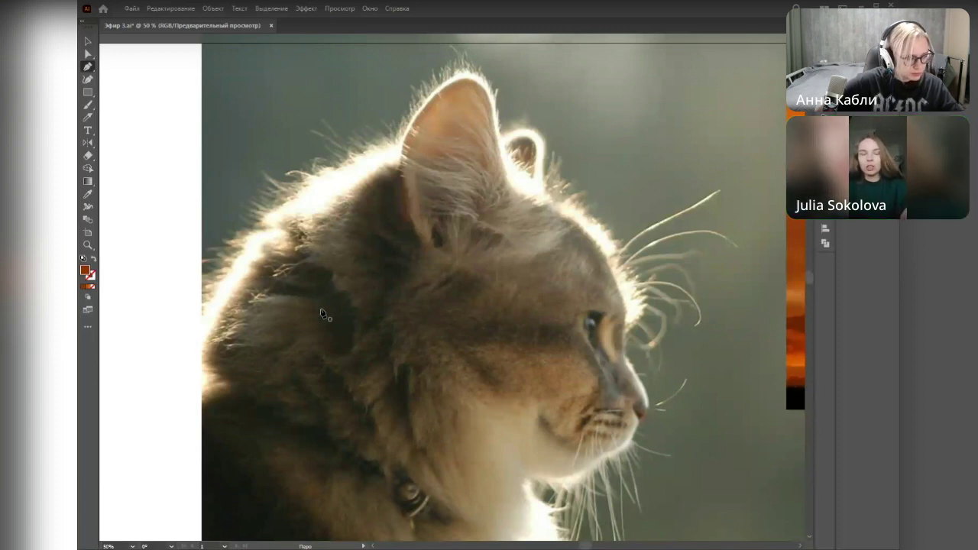
{"action": "scroll", "coordinate": [352, 314], "scroll_direction": "down", "scroll_amount": 3}
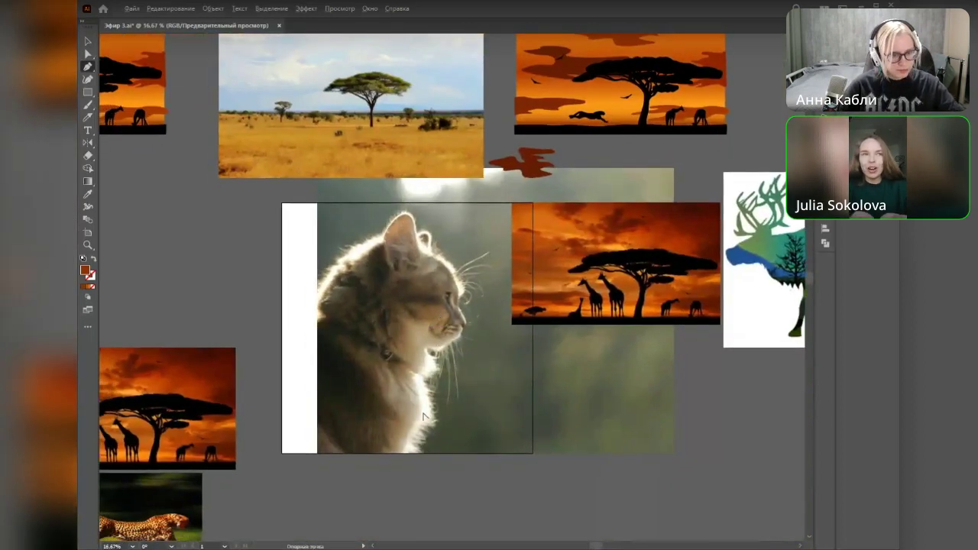
{"action": "scroll", "coordinate": [476, 386], "scroll_direction": "up", "scroll_amount": 3}
{"action": "left_click_drag", "start_coordinate": [492, 370], "coordinate": [494, 372]}
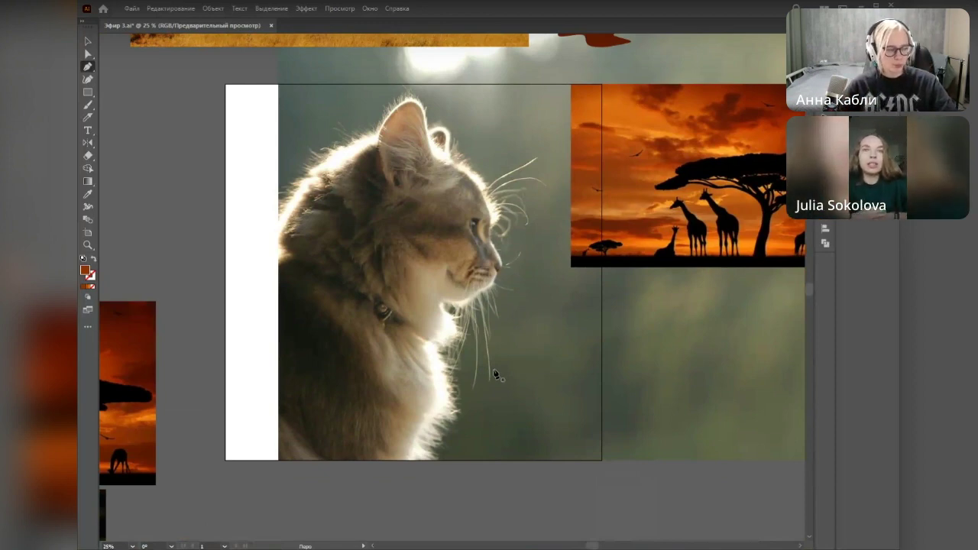
{"action": "scroll", "coordinate": [444, 321], "scroll_direction": "up", "scroll_amount": 1}
{"action": "left_click_drag", "start_coordinate": [443, 268], "coordinate": [470, 326]}
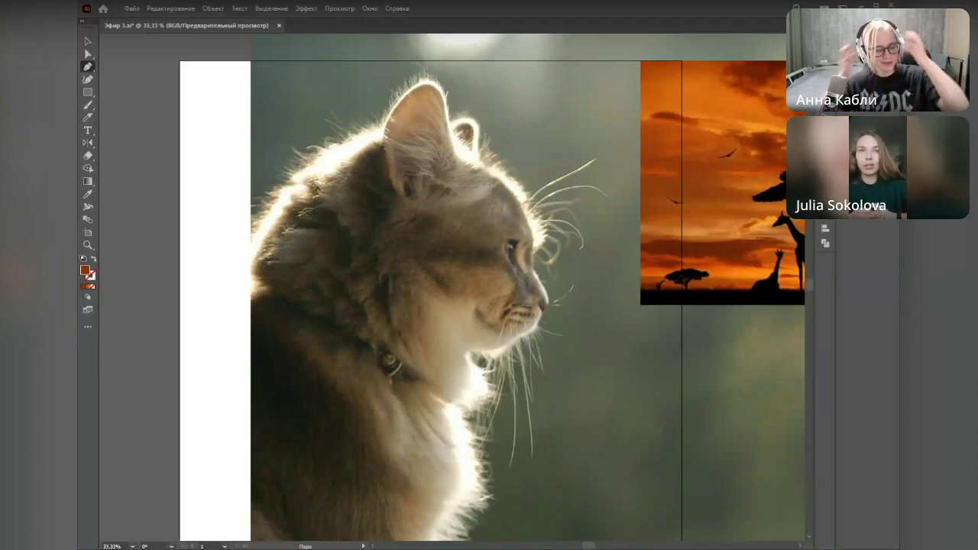
{"action": "scroll", "coordinate": [474, 203], "scroll_direction": "up", "scroll_amount": 1}
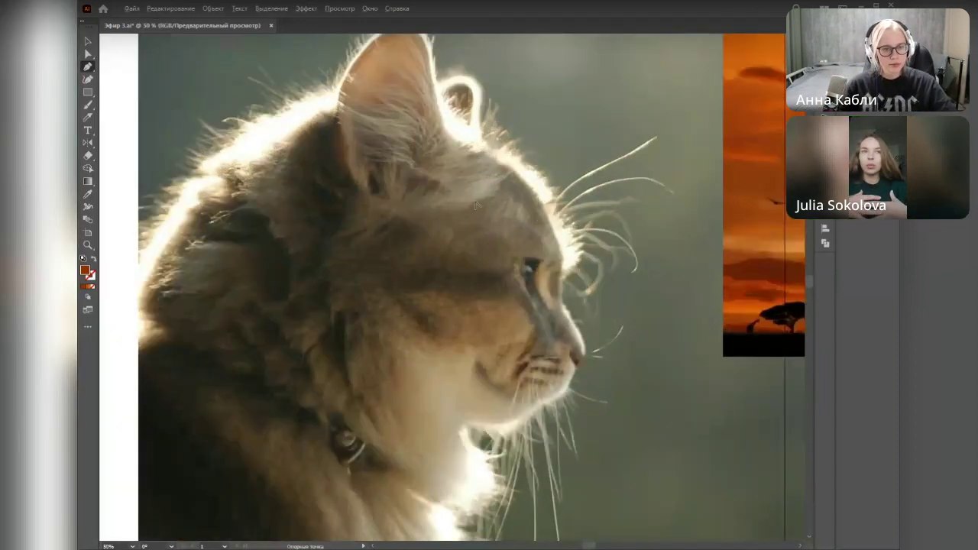
{"action": "left_click_drag", "start_coordinate": [459, 206], "coordinate": [504, 237]}
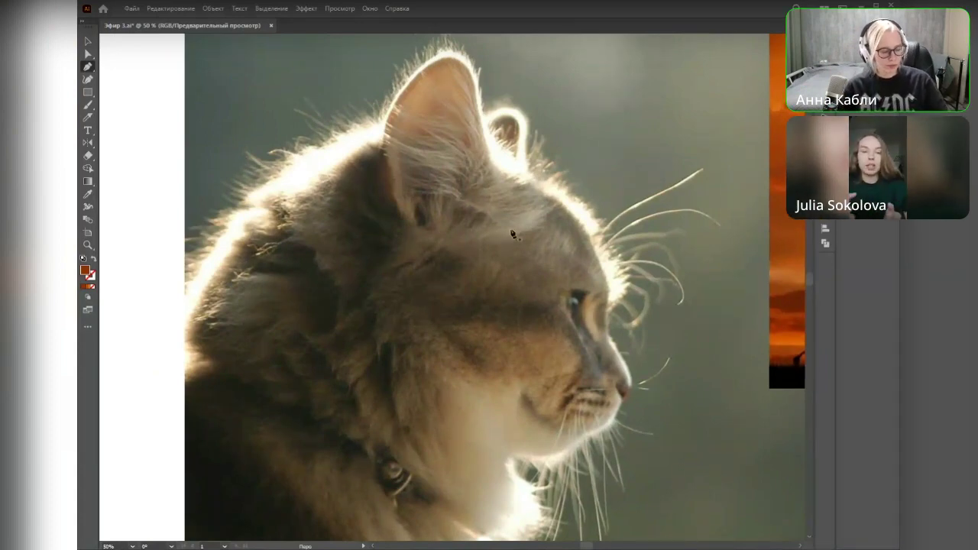
Step: Trace the cat's back and nape up to the base of the near ear as an unfilled, stroked Pen path, and refine its curve points
{"action": "left_click_drag", "start_coordinate": [479, 235], "coordinate": [590, 290]}
{"action": "left_click", "coordinate": [278, 379]}
{"action": "left_click", "coordinate": [344, 265]}
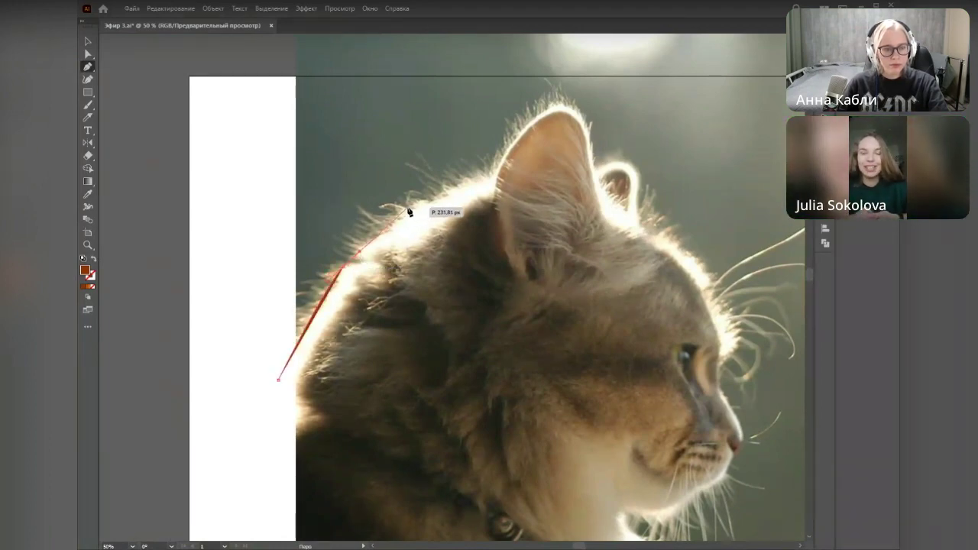
{"action": "mouse_move", "coordinate": [429, 202]}
{"action": "left_mouse_down"}
{"action": "mouse_move", "coordinate": [454, 222]}
{"action": "mouse_move", "coordinate": [422, 279]}
{"action": "left_mouse_up"}
{"action": "key", "text": "shift+x"}
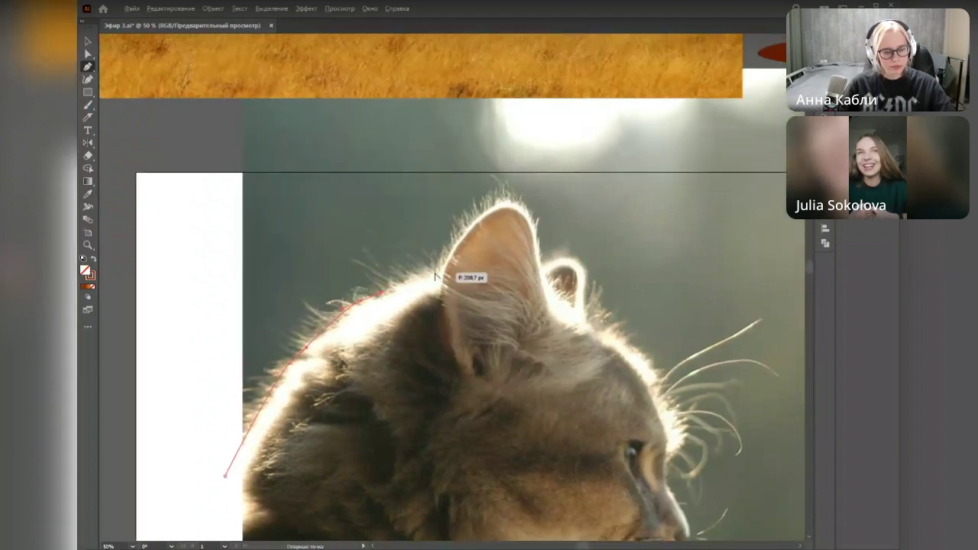
{"action": "scroll", "coordinate": [430, 293], "scroll_direction": "up", "scroll_amount": 1}
{"action": "left_click_drag", "start_coordinate": [459, 265], "coordinate": [465, 265]}
{"action": "mouse_move", "coordinate": [336, 305]}
{"action": "left_mouse_down"}
{"action": "mouse_move", "coordinate": [330, 316]}
{"action": "mouse_move", "coordinate": [355, 301]}
{"action": "left_mouse_up"}
{"action": "mouse_move", "coordinate": [248, 387]}
{"action": "left_mouse_down"}
{"action": "mouse_move", "coordinate": [242, 403]}
{"action": "mouse_move", "coordinate": [258, 377]}
{"action": "left_mouse_up"}
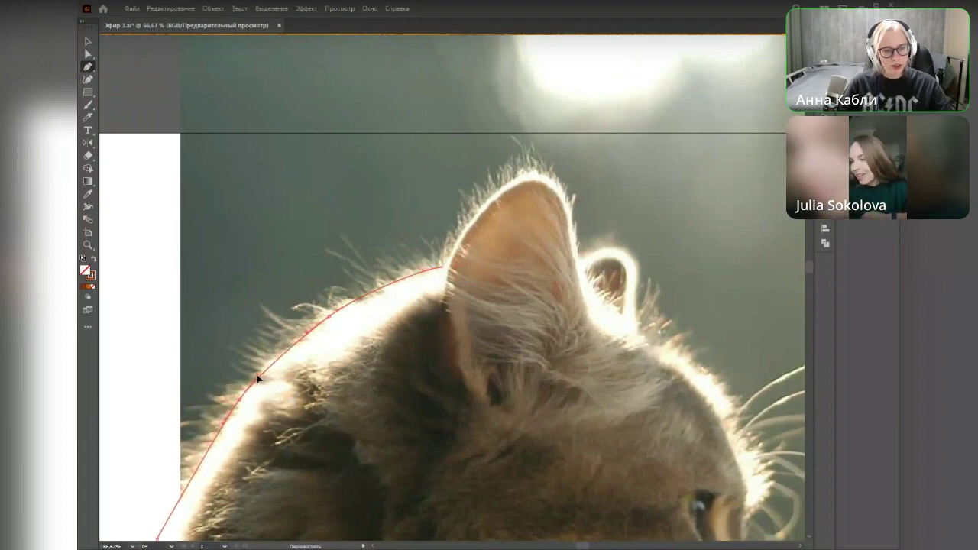
Step: Continue the Pen path around the near ear and over the far ear, shortening handles and making corner points at the ear bases
{"action": "left_click_drag", "start_coordinate": [462, 265], "coordinate": [343, 336]}
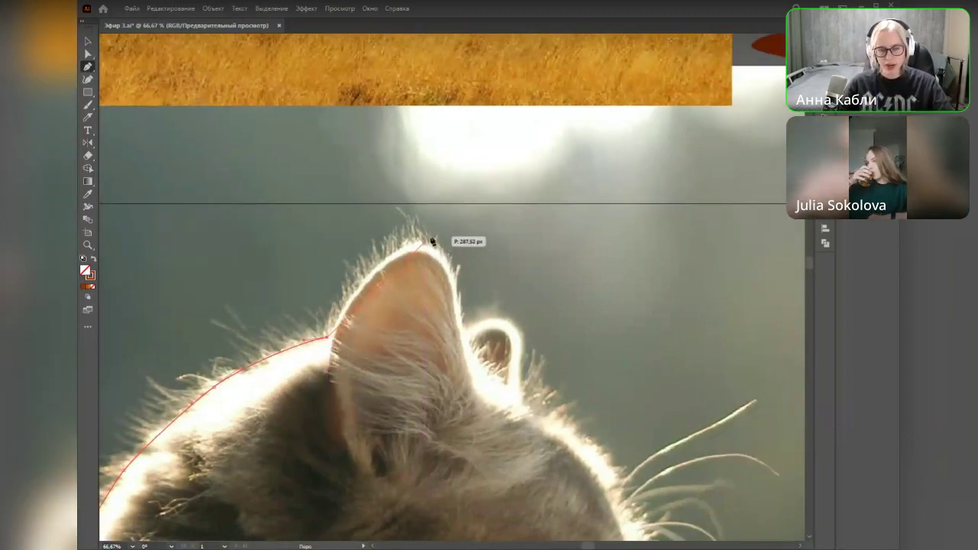
{"action": "left_click_drag", "start_coordinate": [425, 245], "coordinate": [480, 246]}
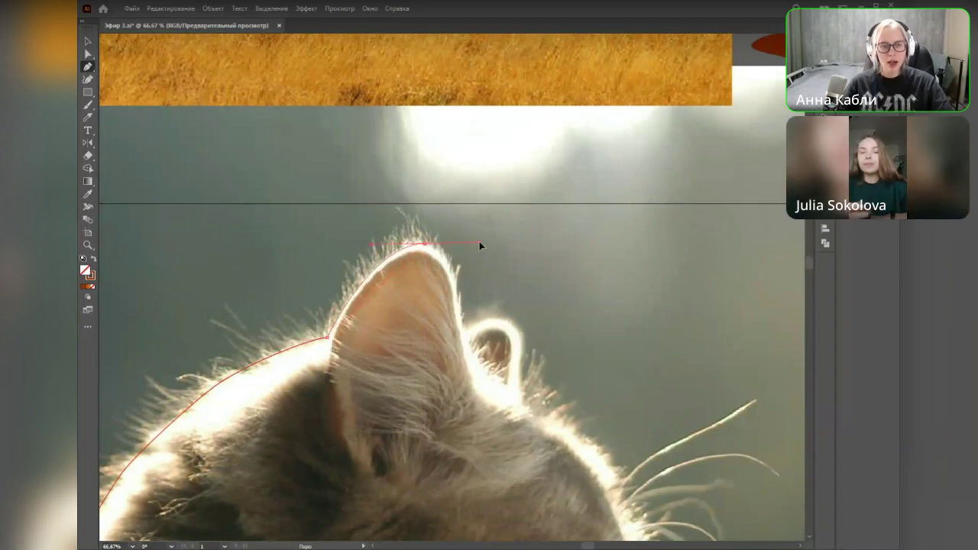
{"action": "left_click_drag", "start_coordinate": [467, 330], "coordinate": [467, 337]}
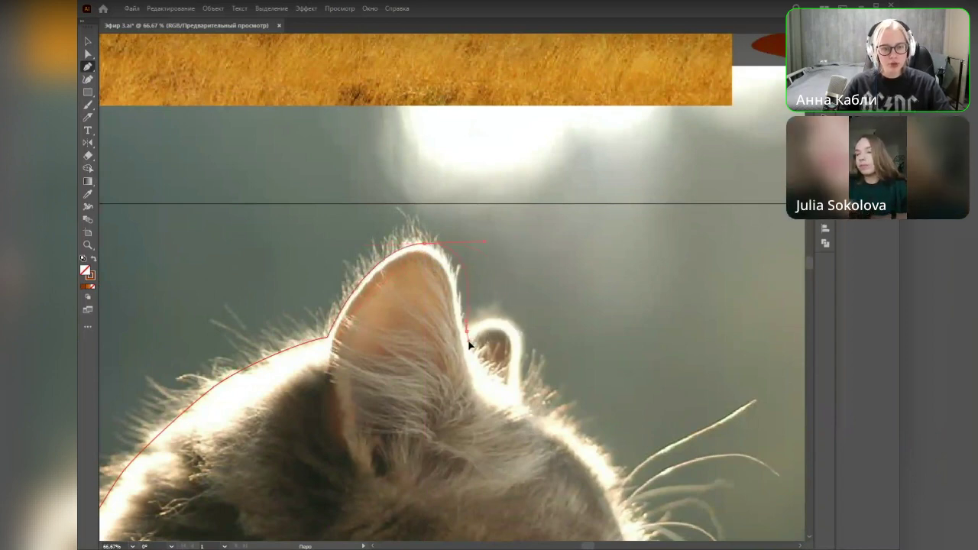
{"action": "left_click_drag", "start_coordinate": [483, 242], "coordinate": [462, 243]}
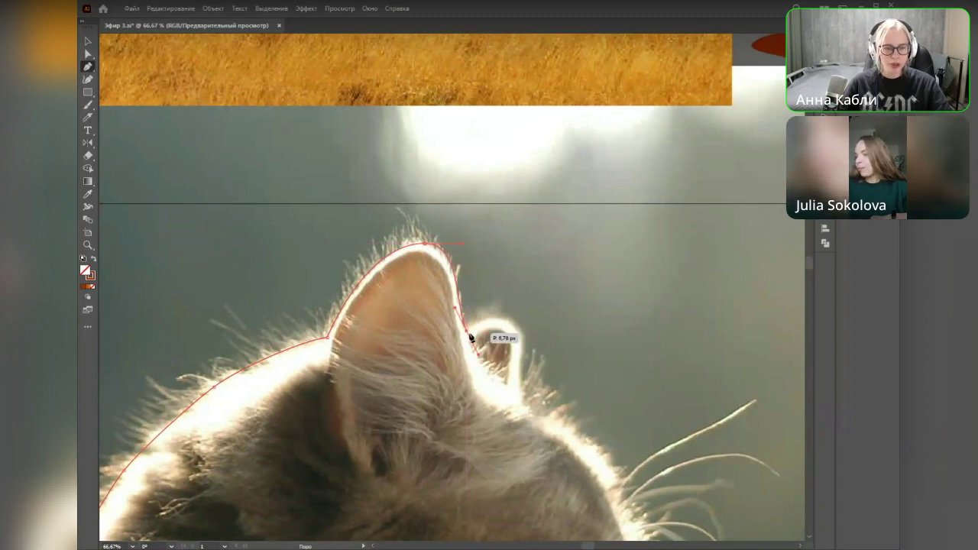
{"action": "left_click", "coordinate": [467, 331]}
{"action": "left_click_drag", "start_coordinate": [505, 329], "coordinate": [474, 294]}
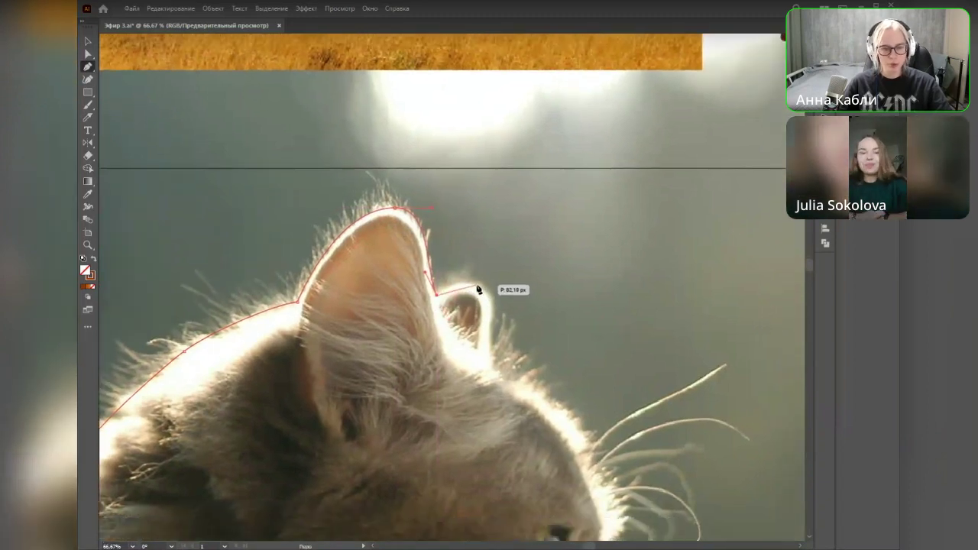
{"action": "left_click", "coordinate": [499, 296]}
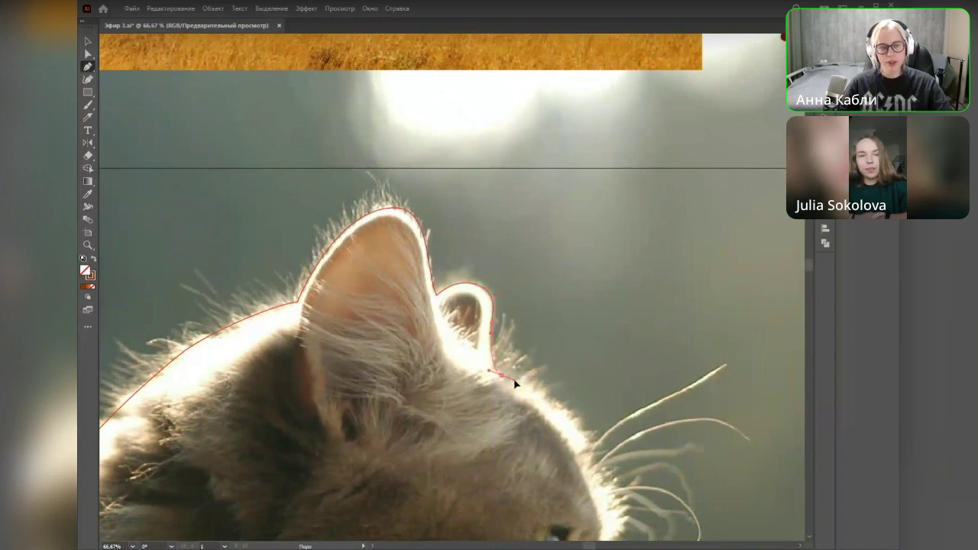
Step: Trace the cat's forehead and nose bridge down to the nose tip, adjusting the forehead handle to follow the contour
{"action": "scroll", "coordinate": [565, 337], "scroll_direction": "down", "scroll_amount": 3}
{"action": "scroll", "coordinate": [566, 336], "scroll_direction": "right", "scroll_amount": 1}
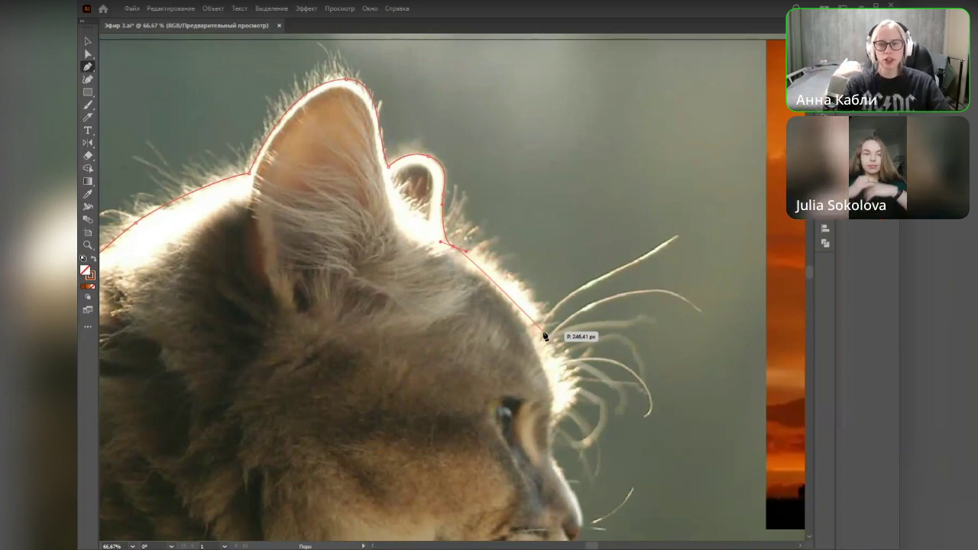
{"action": "left_click_drag", "start_coordinate": [556, 397], "coordinate": [572, 420]}
{"action": "key", "text": "space"}
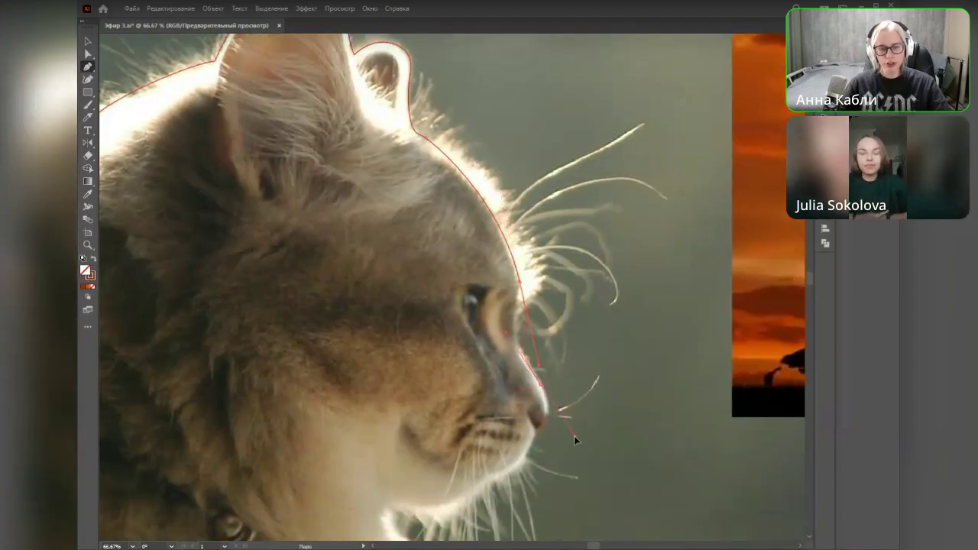
{"action": "left_click_drag", "start_coordinate": [539, 366], "coordinate": [517, 279]}
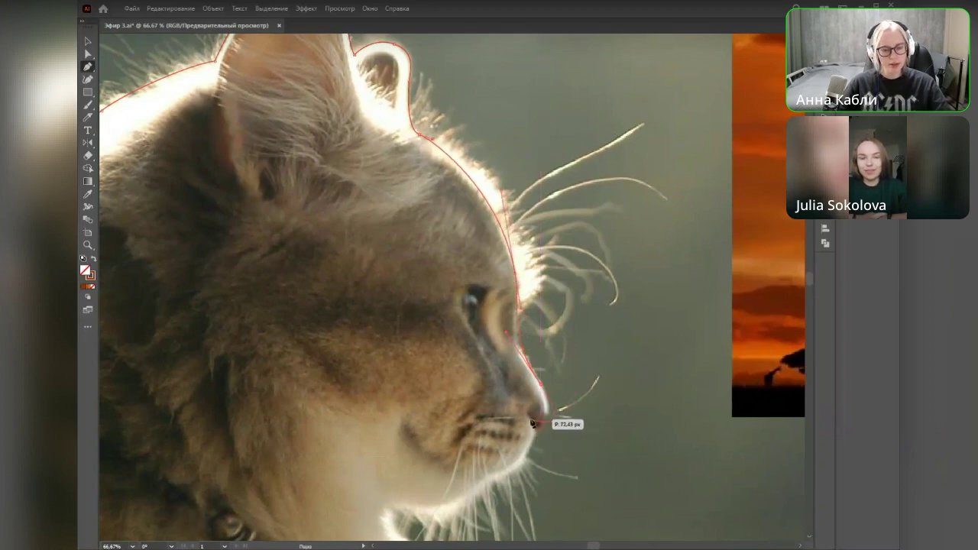
Step: Trace around the nose, mouth and chin and along the underside of the jaw to the throat
{"action": "left_click_drag", "start_coordinate": [573, 434], "coordinate": [579, 393]}
{"action": "scroll", "coordinate": [578, 392], "scroll_direction": "up", "scroll_amount": 1}
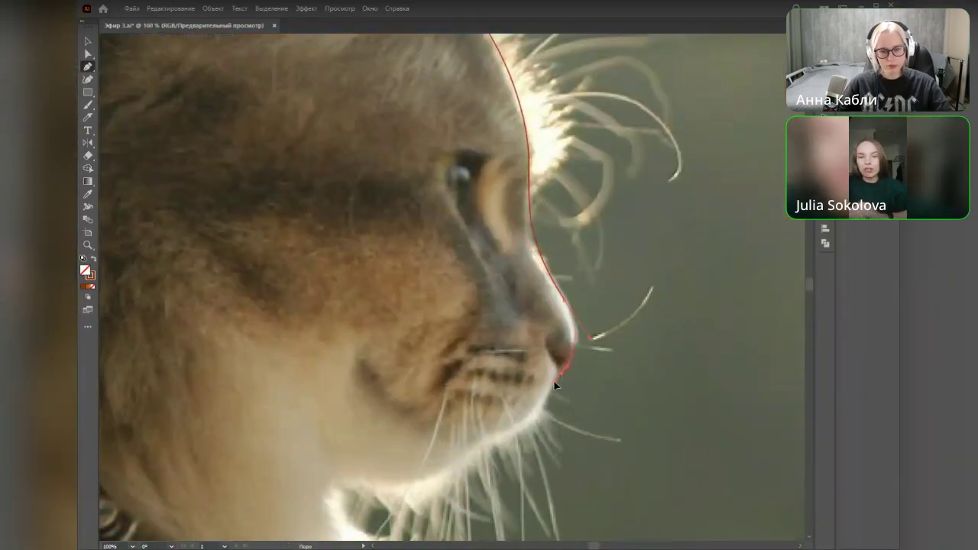
{"action": "left_click_drag", "start_coordinate": [523, 426], "coordinate": [548, 360]}
{"action": "left_click_drag", "start_coordinate": [495, 390], "coordinate": [408, 389]}
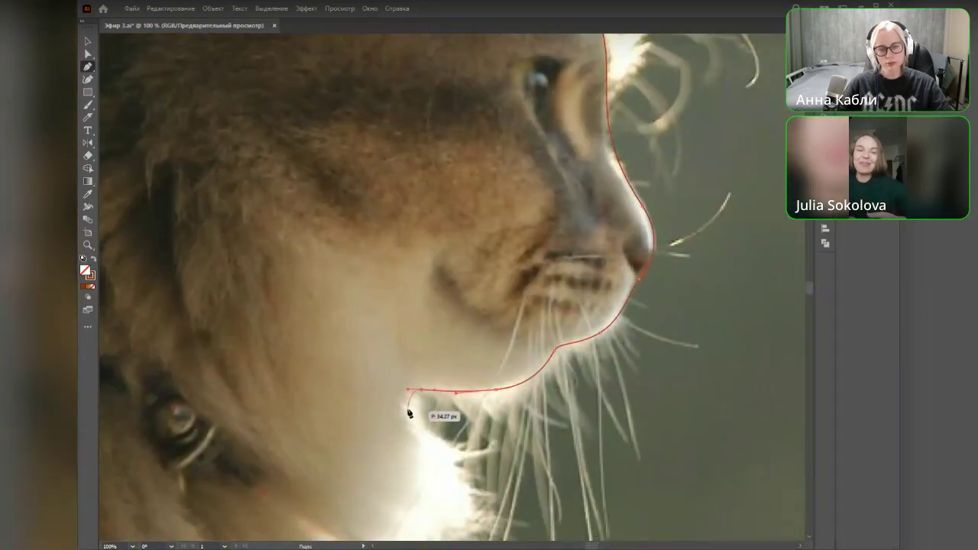
Step: Trace the throat hollow and the first pointed fur tufts below the chin with alternating curves and sharp corner points
{"action": "scroll", "coordinate": [447, 453], "scroll_direction": "down", "scroll_amount": 1}
{"action": "left_click_drag", "start_coordinate": [446, 454], "coordinate": [476, 338]}
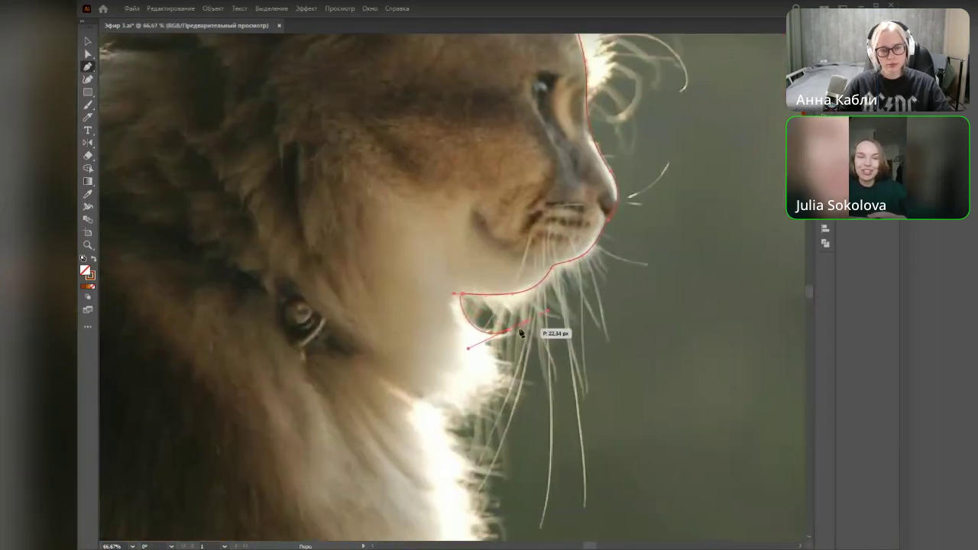
{"action": "left_click_drag", "start_coordinate": [509, 334], "coordinate": [458, 343]}
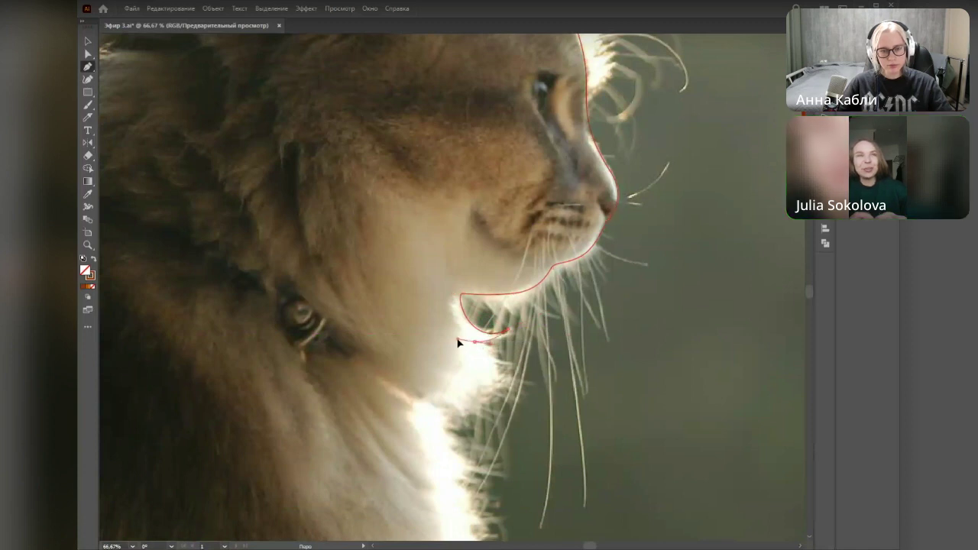
{"action": "left_click_drag", "start_coordinate": [522, 378], "coordinate": [490, 336]}
{"action": "left_click", "coordinate": [523, 379]}
{"action": "scroll", "coordinate": [501, 370], "scroll_direction": "up", "scroll_amount": 1}
{"action": "left_click", "coordinate": [519, 372]}
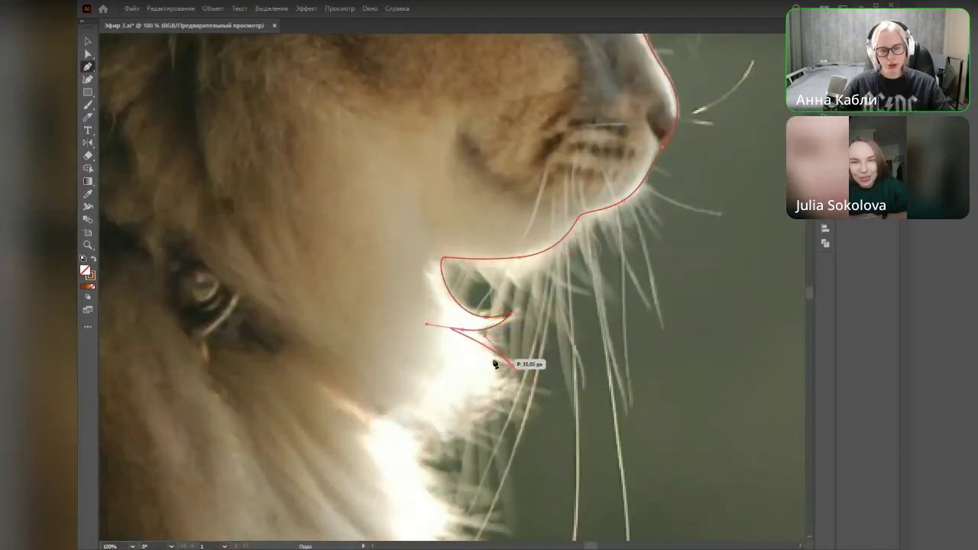
{"action": "left_click_drag", "start_coordinate": [519, 376], "coordinate": [537, 388]}
Step: Continue the jagged fur outline down the upper chest, forming curved tufts and adjusting the handles of the deeper notch
{"action": "scroll", "coordinate": [518, 395], "scroll_direction": "down", "scroll_amount": 2}
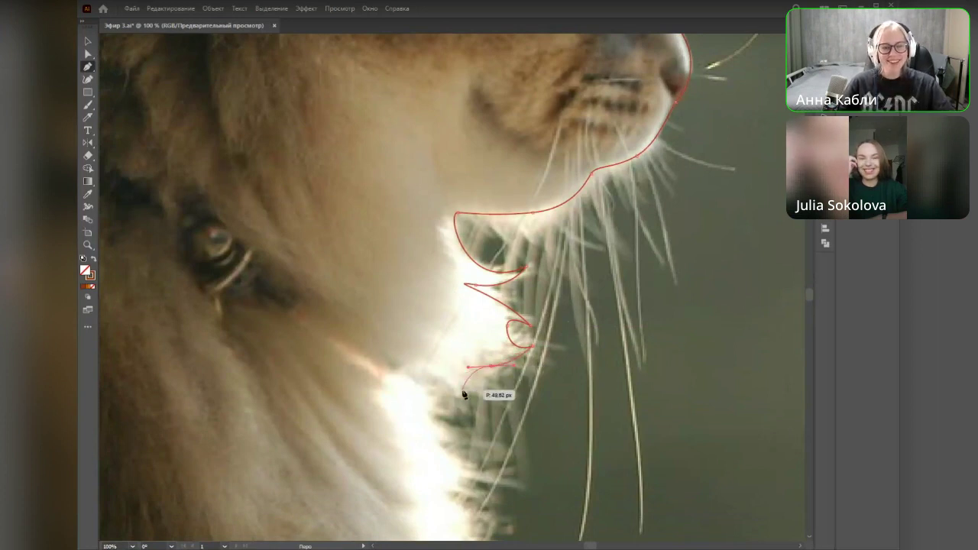
{"action": "left_click_drag", "start_coordinate": [525, 392], "coordinate": [452, 397]}
{"action": "left_click", "coordinate": [525, 458]}
{"action": "left_click_drag", "start_coordinate": [476, 437], "coordinate": [490, 423]}
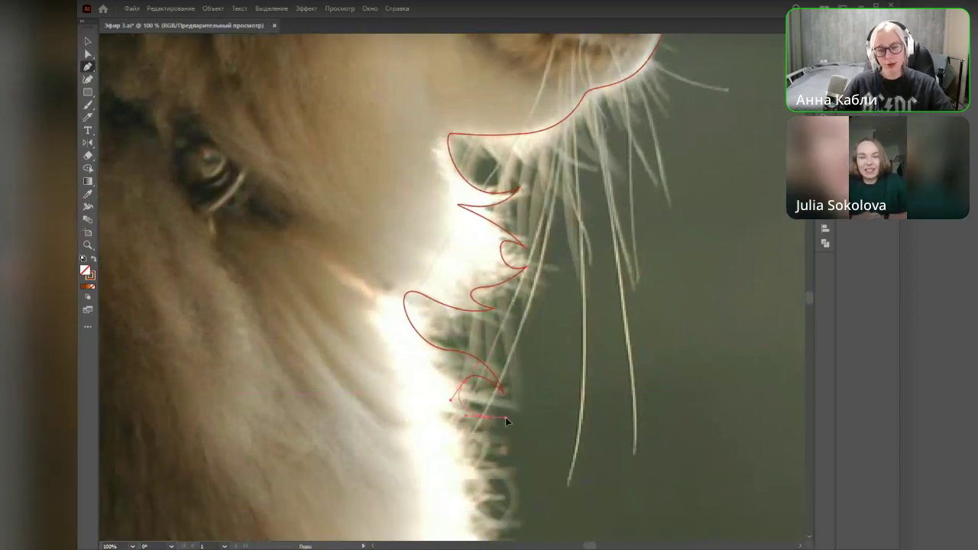
{"action": "left_click_drag", "start_coordinate": [548, 428], "coordinate": [545, 374]}
{"action": "mouse_move", "coordinate": [448, 300]}
{"action": "left_mouse_down"}
{"action": "mouse_move", "coordinate": [447, 288]}
{"action": "mouse_move", "coordinate": [445, 300]}
{"action": "left_mouse_up"}
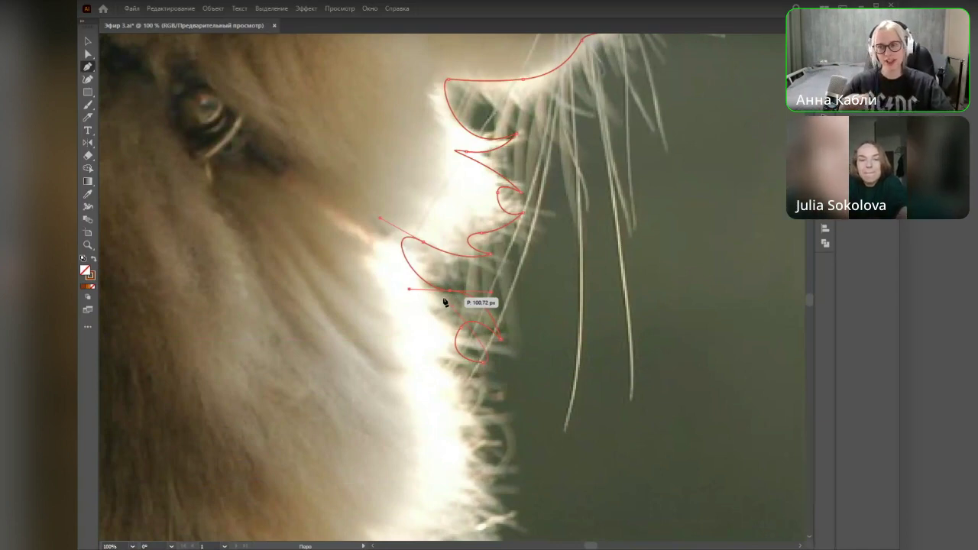
{"action": "left_click", "coordinate": [483, 363]}
{"action": "left_click_drag", "start_coordinate": [455, 366], "coordinate": [434, 362]}
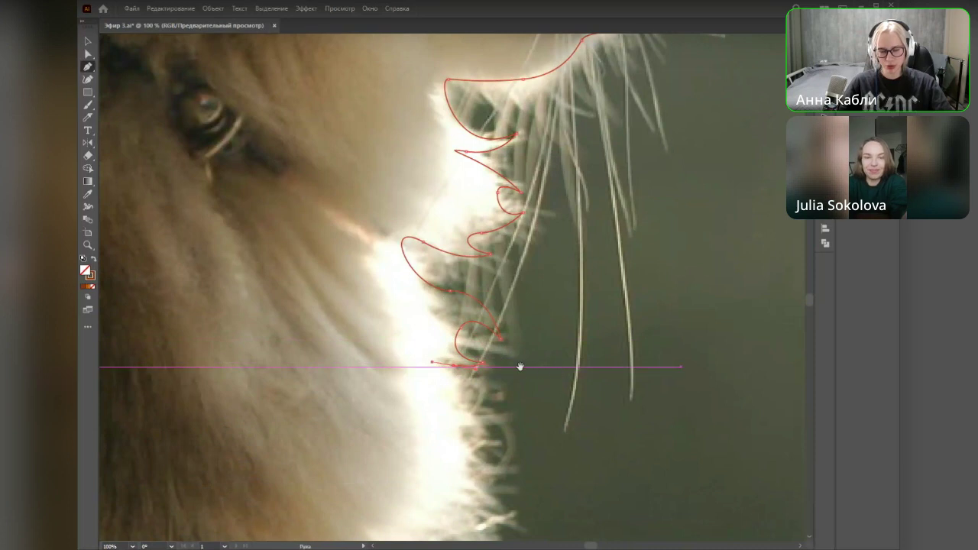
Step: Add more pointed fur tufts along the middle of the chest, reshaping the segment between the inner notch and the outer tip
{"action": "left_click_drag", "start_coordinate": [520, 366], "coordinate": [497, 323]}
{"action": "left_click", "coordinate": [457, 327]}
{"action": "left_click_drag", "start_coordinate": [422, 340], "coordinate": [404, 329]}
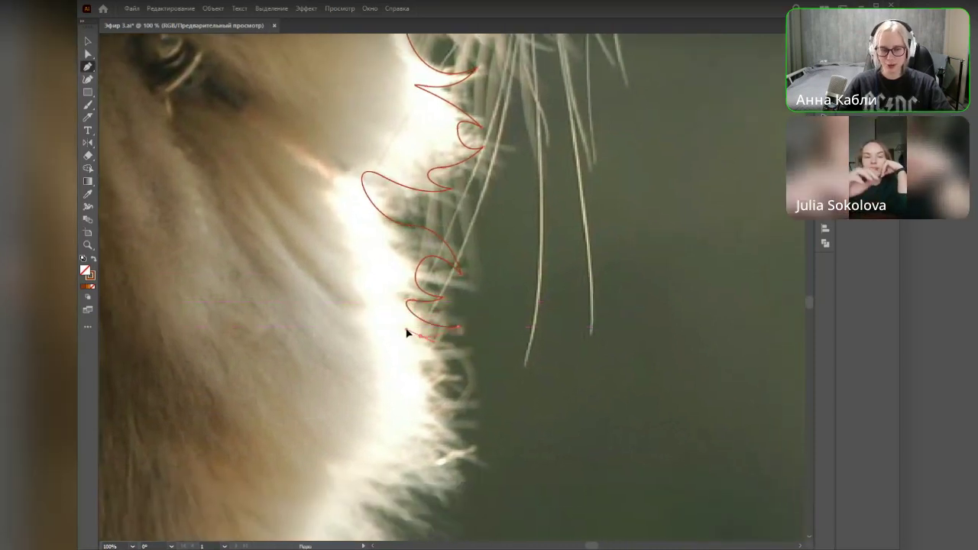
{"action": "left_click_drag", "start_coordinate": [456, 420], "coordinate": [459, 418]}
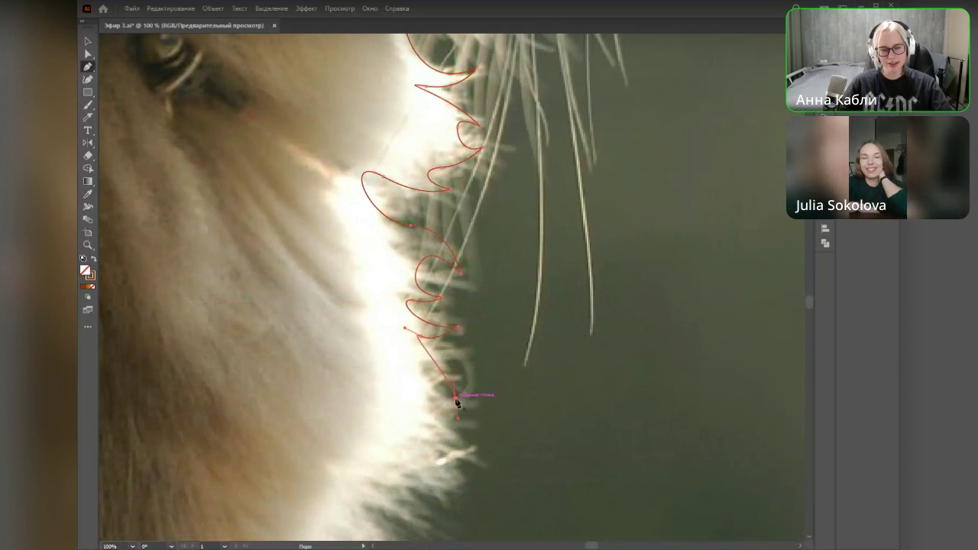
{"action": "left_click_drag", "start_coordinate": [455, 378], "coordinate": [402, 338]}
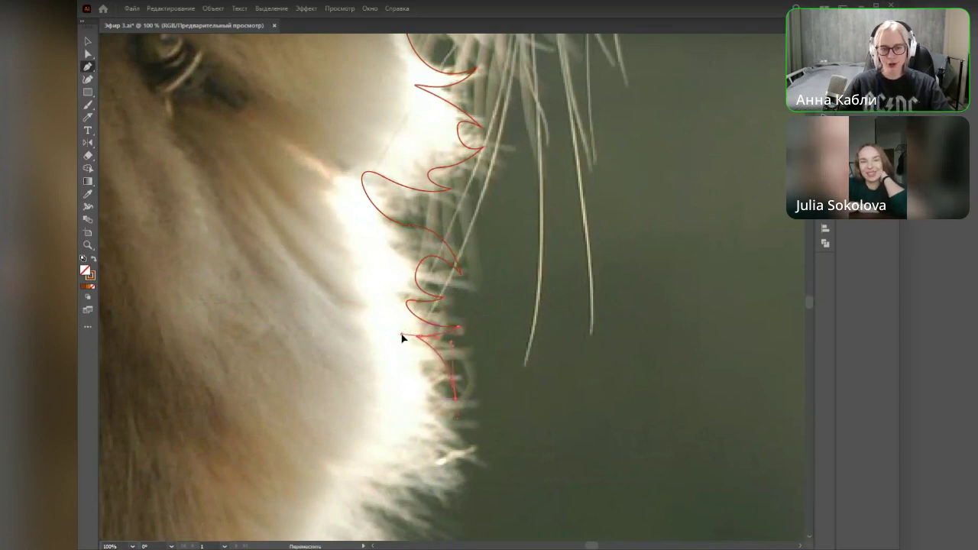
{"action": "left_click", "coordinate": [456, 398]}
{"action": "left_click_drag", "start_coordinate": [433, 371], "coordinate": [424, 374]}
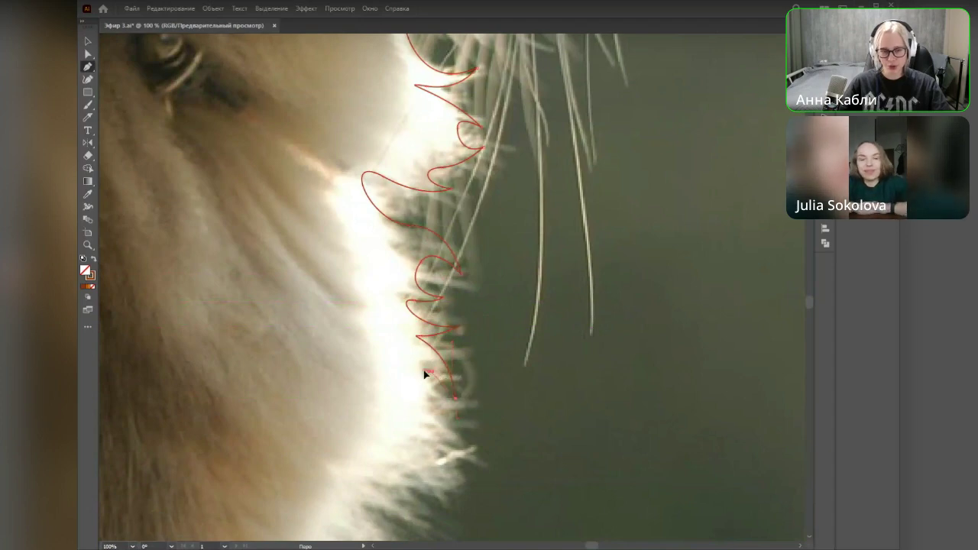
Step: Trace the most protruding chest tuft and the fur curves that turn back inward along the lower chest
{"action": "left_click_drag", "start_coordinate": [470, 441], "coordinate": [579, 364]}
{"action": "left_click", "coordinate": [529, 333]}
{"action": "left_click", "coordinate": [445, 345]}
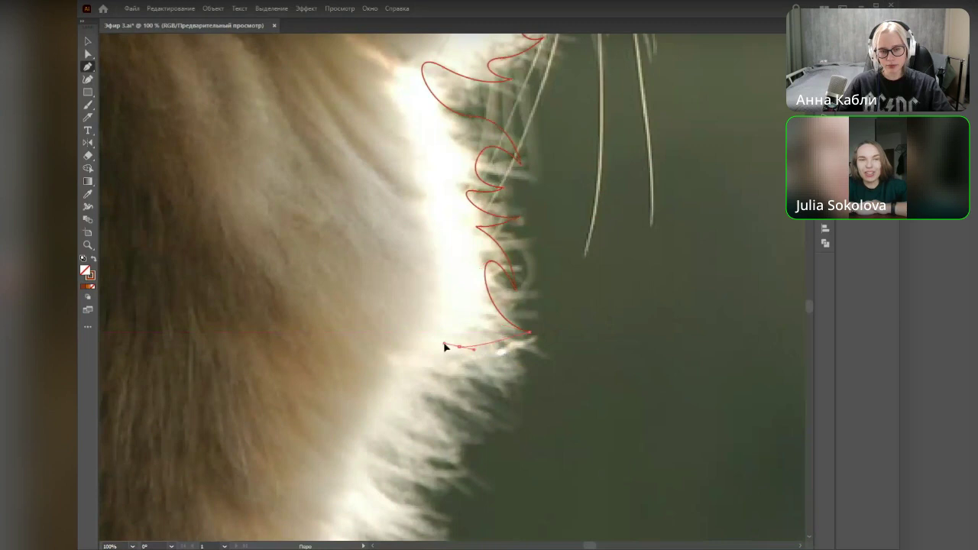
{"action": "left_click_drag", "start_coordinate": [512, 394], "coordinate": [517, 395]}
{"action": "left_click", "coordinate": [475, 389]}
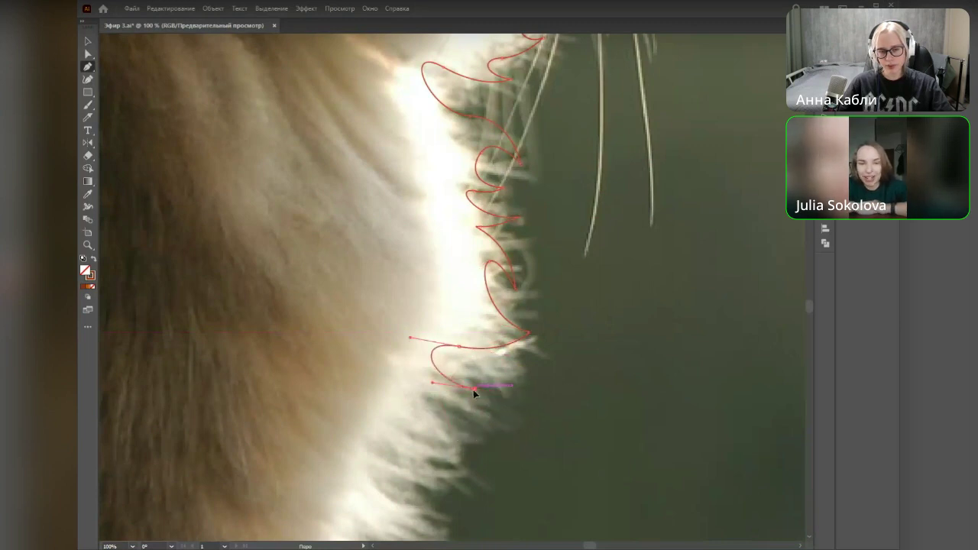
{"action": "left_click_drag", "start_coordinate": [426, 381], "coordinate": [407, 365]}
{"action": "left_click_drag", "start_coordinate": [491, 409], "coordinate": [514, 313]}
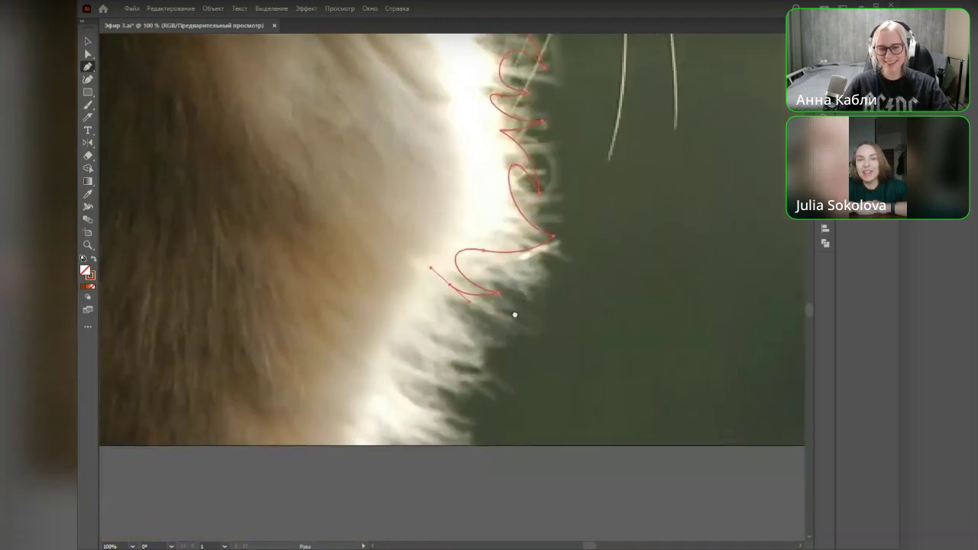
{"action": "left_click_drag", "start_coordinate": [444, 296], "coordinate": [411, 282]}
Step: Finish the lower chest's fur tufts down to the bottom edge of the photo
{"action": "left_click", "coordinate": [455, 320]}
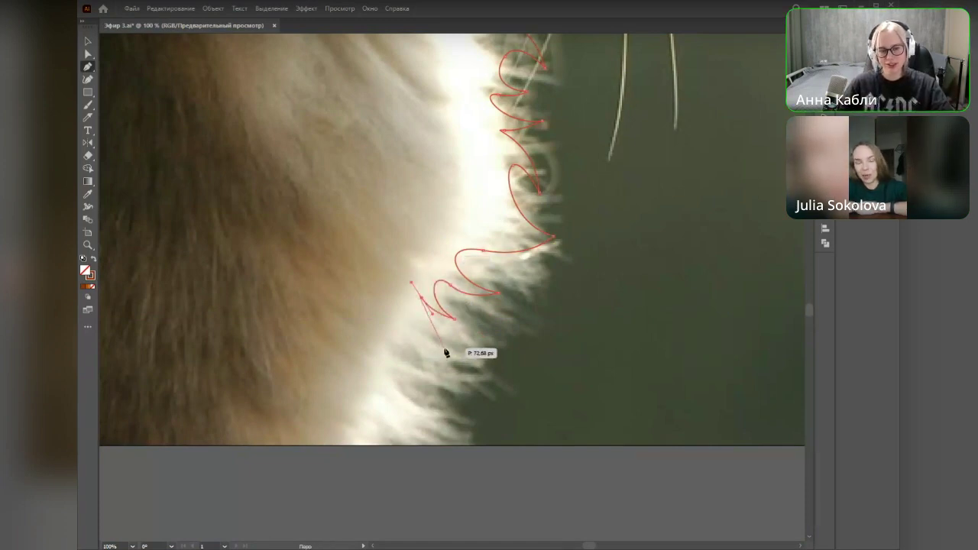
{"action": "left_click_drag", "start_coordinate": [446, 342], "coordinate": [504, 347]}
{"action": "left_click_drag", "start_coordinate": [393, 335], "coordinate": [375, 320]}
{"action": "left_click_drag", "start_coordinate": [462, 384], "coordinate": [345, 454]}
{"action": "scroll", "coordinate": [413, 439], "scroll_direction": "down", "scroll_amount": 1}
{"action": "left_click_drag", "start_coordinate": [421, 438], "coordinate": [523, 436]}
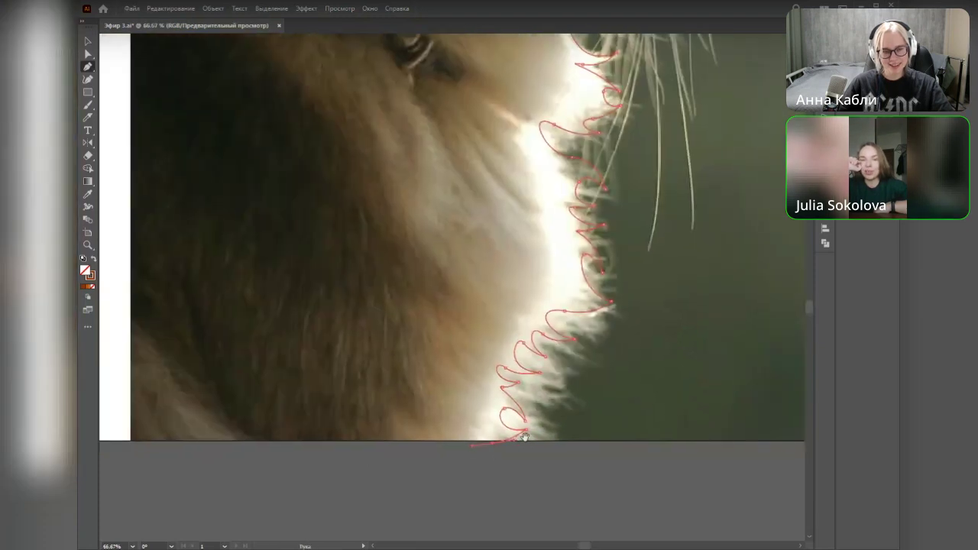
Step: Run the path straight along the artboard's bottom edge past the photo's side, and close it at the starting point on the back
{"action": "left_click", "coordinate": [120, 449]}
{"action": "scroll", "coordinate": [148, 440], "scroll_direction": "down", "scroll_amount": 1}
{"action": "left_click_drag", "start_coordinate": [201, 365], "coordinate": [274, 460]}
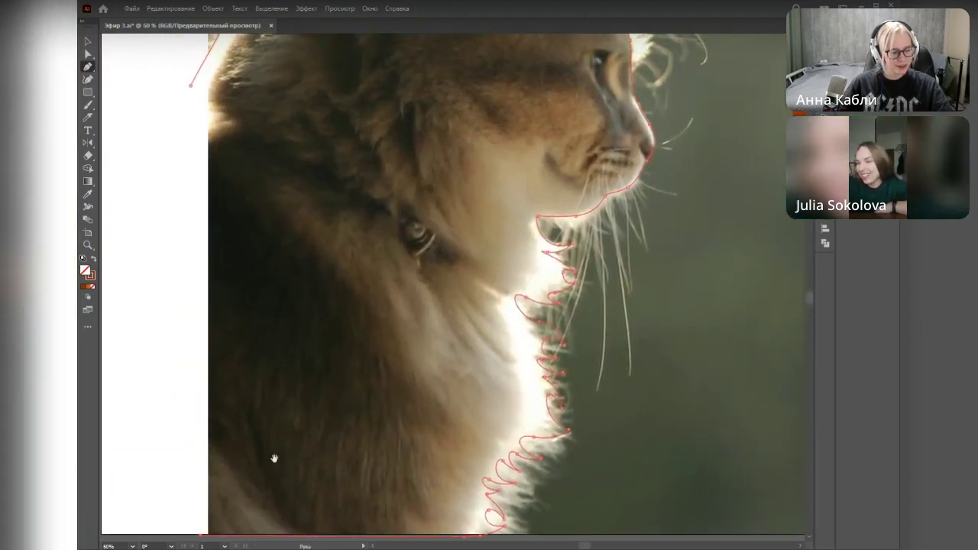
{"action": "left_click", "coordinate": [191, 89]}
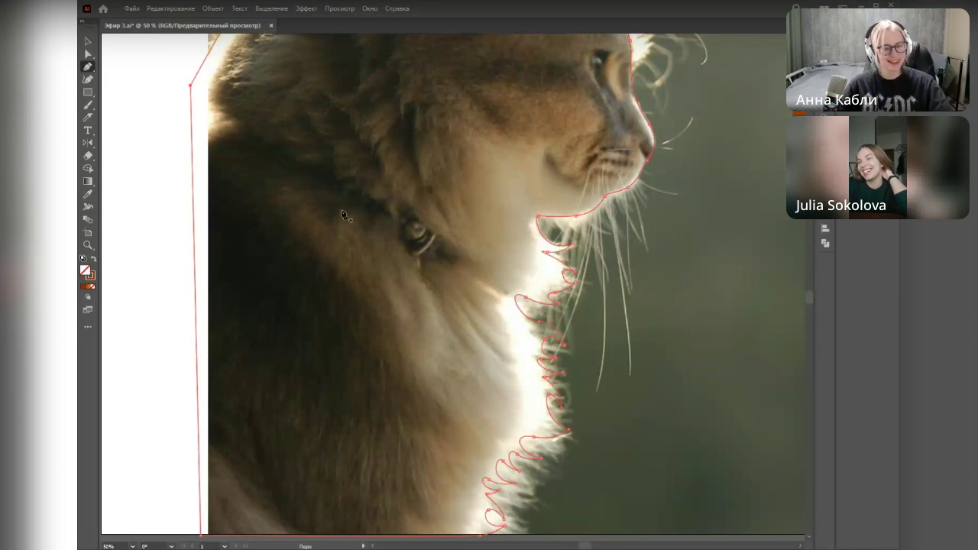
Step: Select the closed cat outline and examine it as a whole against the photo
{"action": "scroll", "coordinate": [540, 203], "scroll_direction": "down", "scroll_amount": 1}
{"action": "left_click_drag", "start_coordinate": [616, 188], "coordinate": [528, 308]}
{"action": "key", "text": "v"}
{"action": "left_click", "coordinate": [548, 332]}
{"action": "left_click_drag", "start_coordinate": [561, 417], "coordinate": [571, 319]}
{"action": "left_click", "coordinate": [472, 315]}
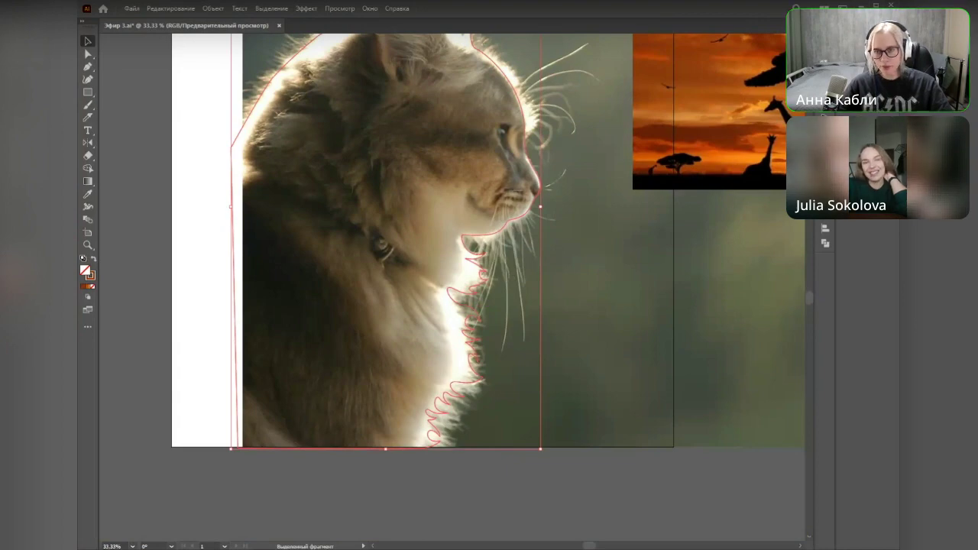
Step: Deselect the cat outline and save the document
{"action": "left_click", "coordinate": [893, 22]}
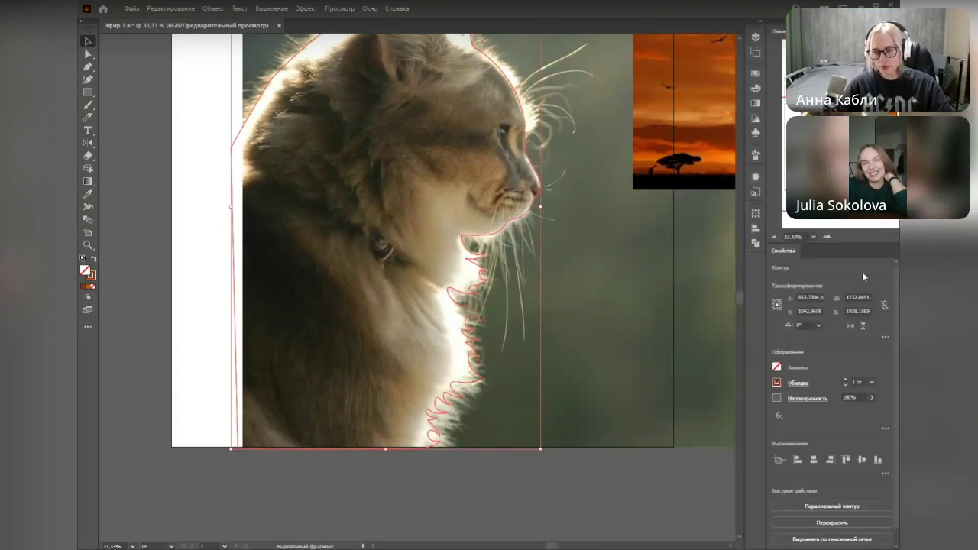
{"action": "left_click", "coordinate": [670, 334]}
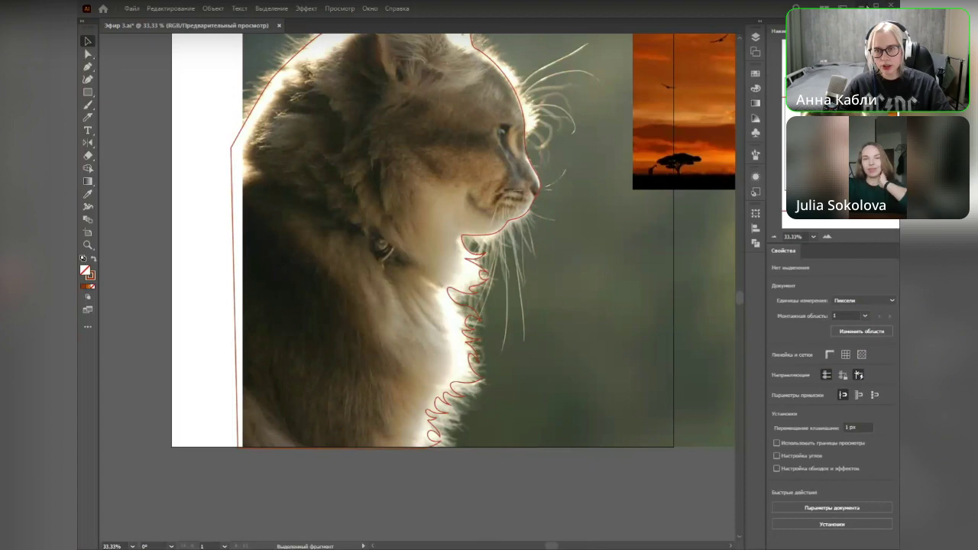
{"action": "left_click", "coordinate": [894, 22]}
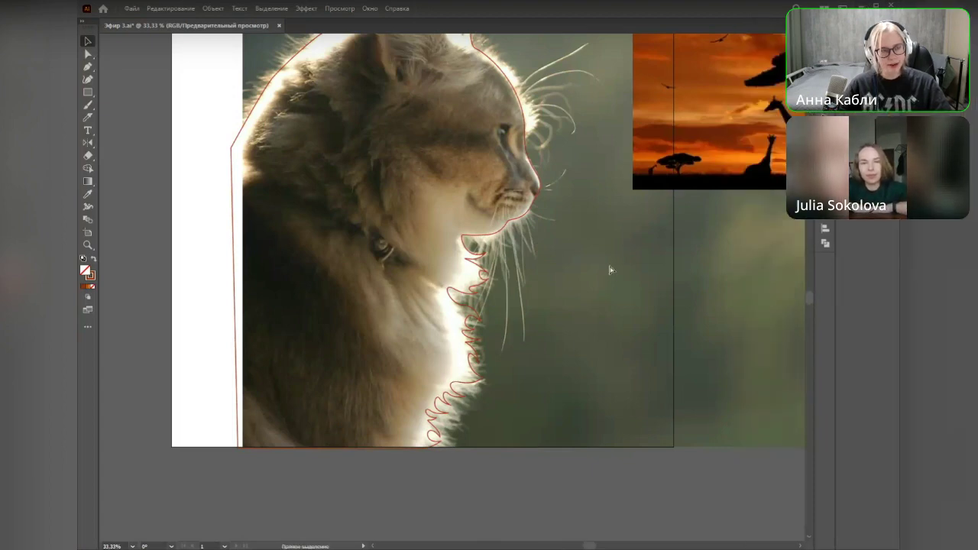
{"action": "key", "text": "ctrl+s"}
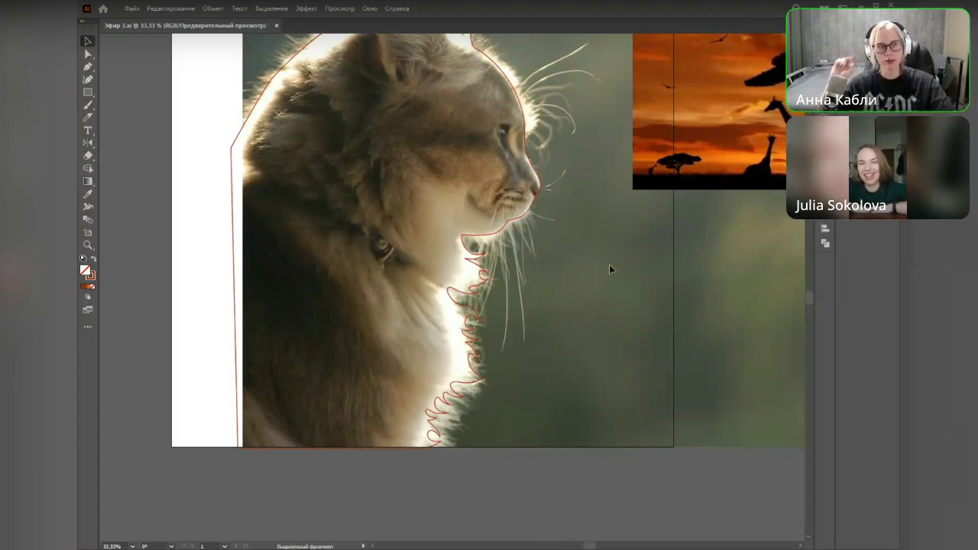
{"action": "left_click_drag", "start_coordinate": [561, 281], "coordinate": [628, 429]}
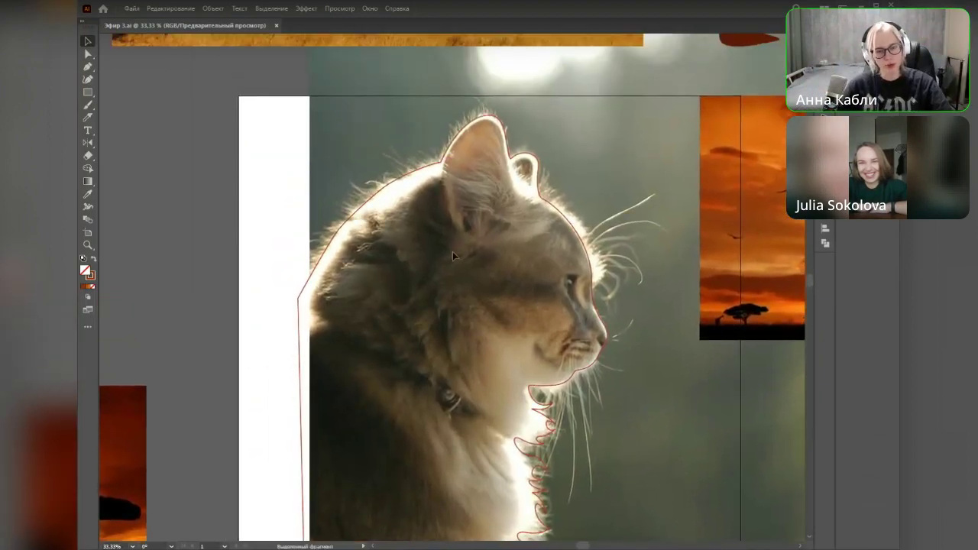
Step: Examine the traced cat outline from the lower chest up to the ears and the long brow whiskers
{"action": "left_click_drag", "start_coordinate": [391, 247], "coordinate": [388, 213]}
{"action": "scroll", "coordinate": [406, 118], "scroll_direction": "down", "scroll_amount": 3}
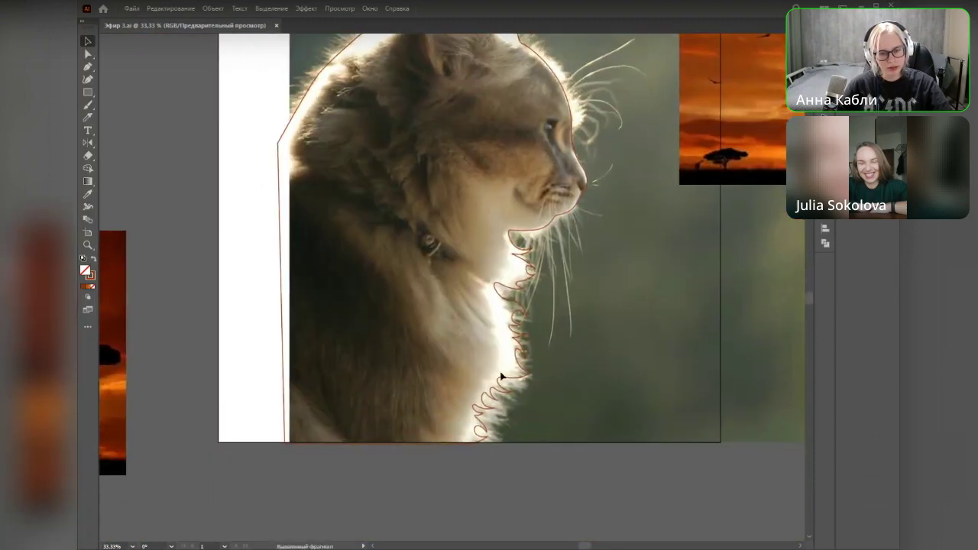
{"action": "left_click_drag", "start_coordinate": [558, 252], "coordinate": [529, 414]}
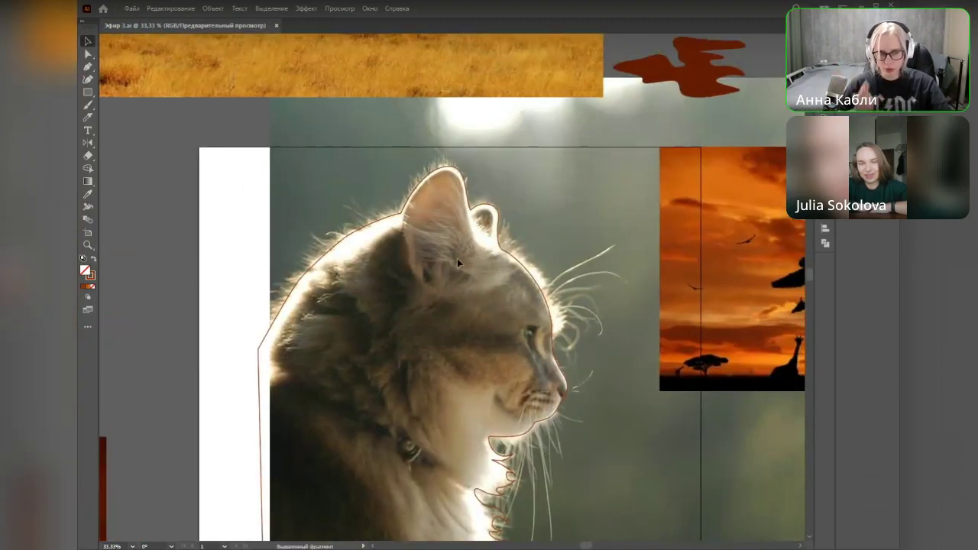
{"action": "scroll", "coordinate": [457, 258], "scroll_direction": "up", "scroll_amount": 2}
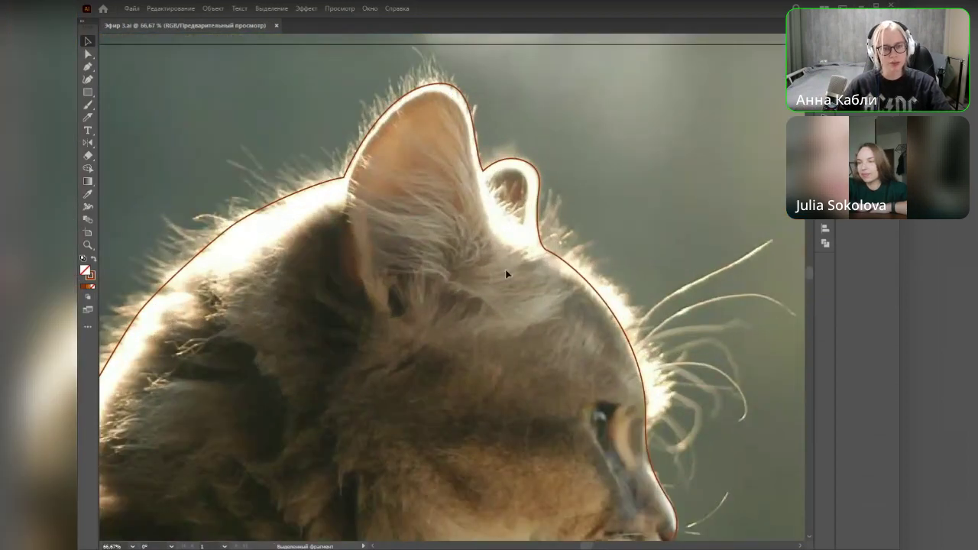
{"action": "left_click_drag", "start_coordinate": [574, 320], "coordinate": [415, 267]}
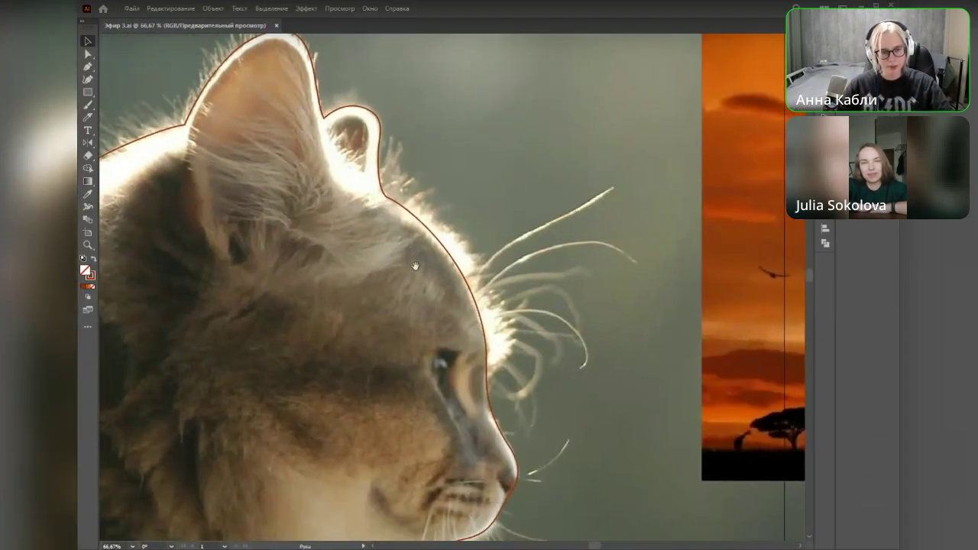
{"action": "scroll", "coordinate": [415, 266], "scroll_direction": "up", "scroll_amount": 1}
{"action": "left_click_drag", "start_coordinate": [480, 271], "coordinate": [372, 253]}
{"action": "scroll", "coordinate": [374, 253], "scroll_direction": "down", "scroll_amount": 1}
Step: Trace the uppermost brow whisker with the Pen tool as a thin closed shape, rooted inside the head outline and tapering to its tip
{"action": "key", "text": "p"}
{"action": "left_click", "coordinate": [369, 290]}
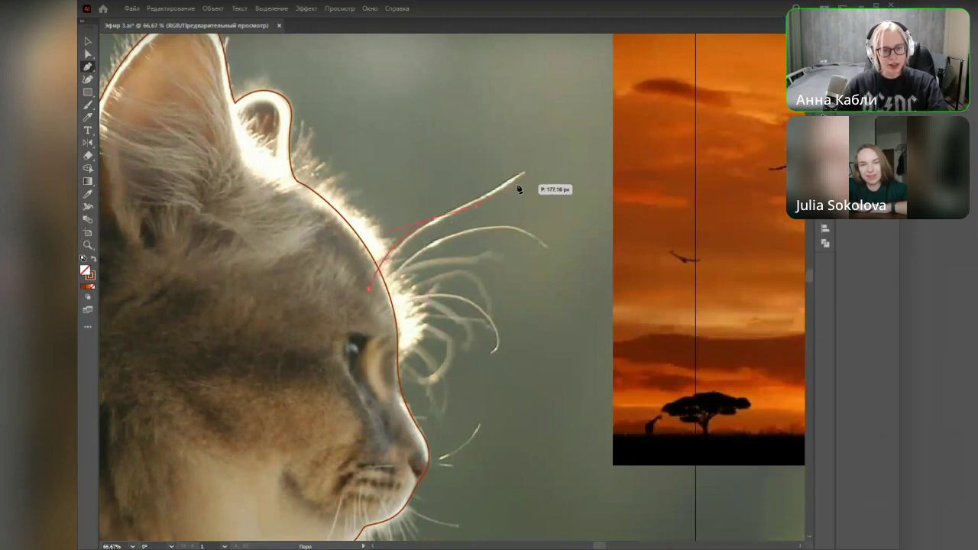
{"action": "left_click_drag", "start_coordinate": [524, 175], "coordinate": [409, 218]}
{"action": "scroll", "coordinate": [443, 237], "scroll_direction": "up", "scroll_amount": 1}
{"action": "left_click", "coordinate": [458, 202], "text": "ctrl"}
{"action": "left_click_drag", "start_coordinate": [387, 273], "coordinate": [364, 314]}
{"action": "left_click_drag", "start_coordinate": [336, 362], "coordinate": [336, 362]}
{"action": "left_click", "coordinate": [363, 310]}
{"action": "left_click", "coordinate": [357, 308]}
Step: Trace the second brow whisker as a thin closed curve arching over to its drooping tip, and extend the tip slightly
{"action": "key", "text": "space"}
{"action": "left_click_drag", "start_coordinate": [380, 339], "coordinate": [334, 316]}
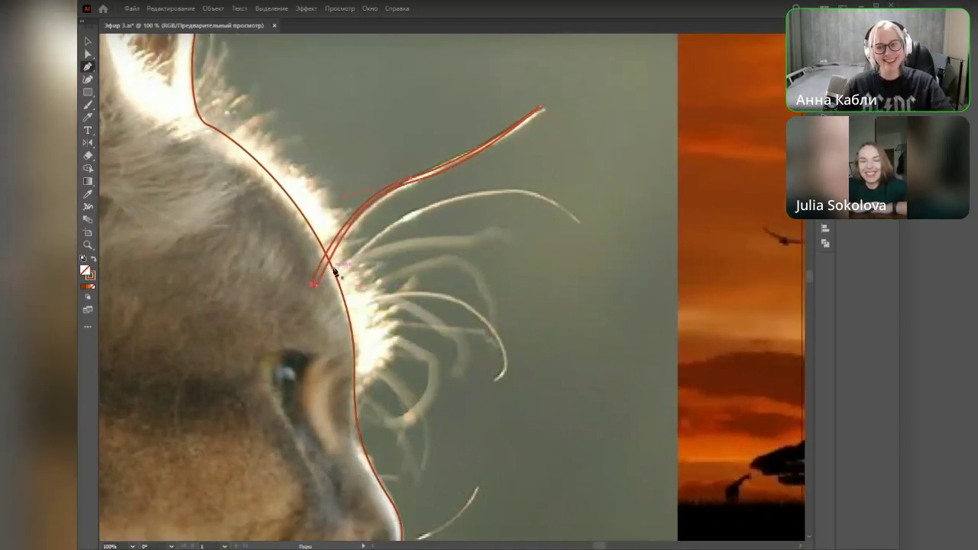
{"action": "left_click", "coordinate": [327, 279]}
{"action": "left_click_drag", "start_coordinate": [415, 206], "coordinate": [440, 202]}
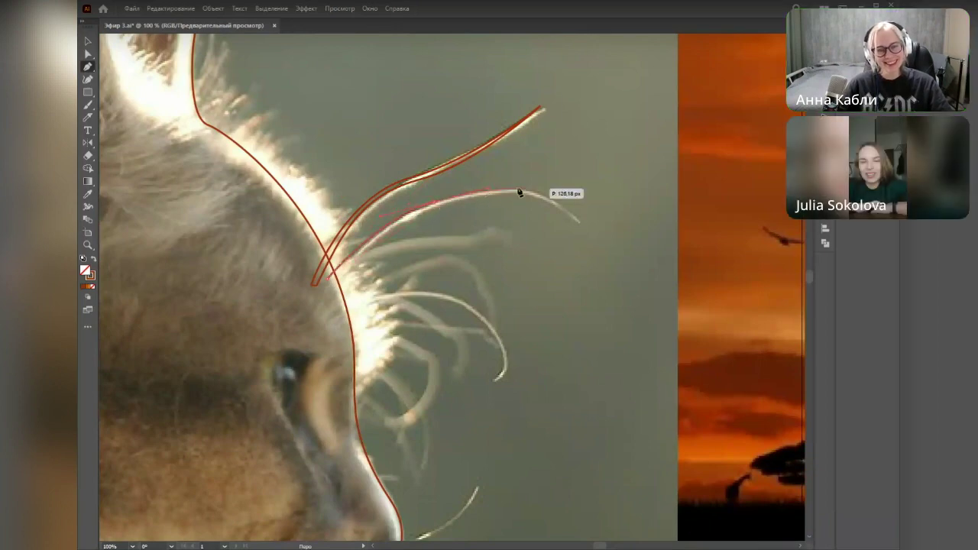
{"action": "left_click_drag", "start_coordinate": [579, 221], "coordinate": [605, 261]}
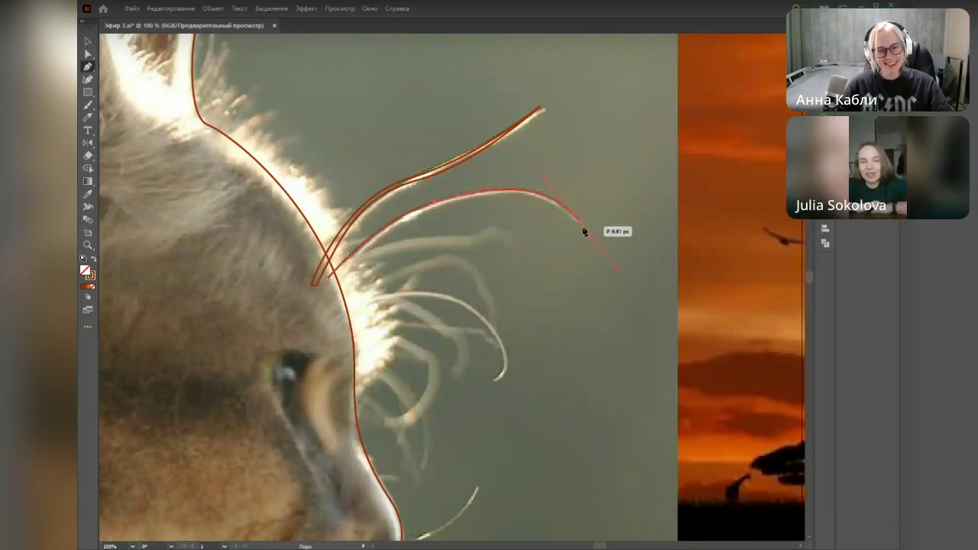
{"action": "left_click_drag", "start_coordinate": [581, 221], "coordinate": [507, 200]}
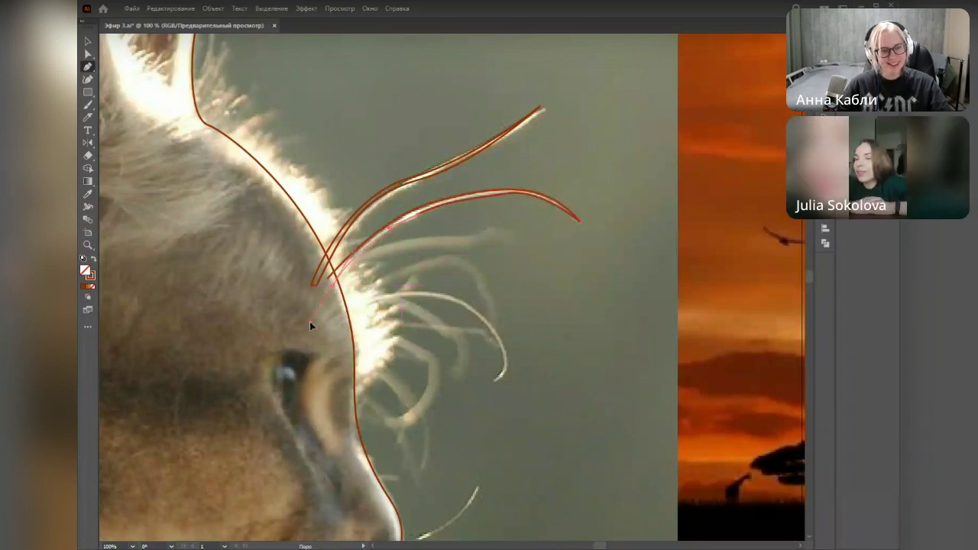
{"action": "left_click", "coordinate": [333, 281]}
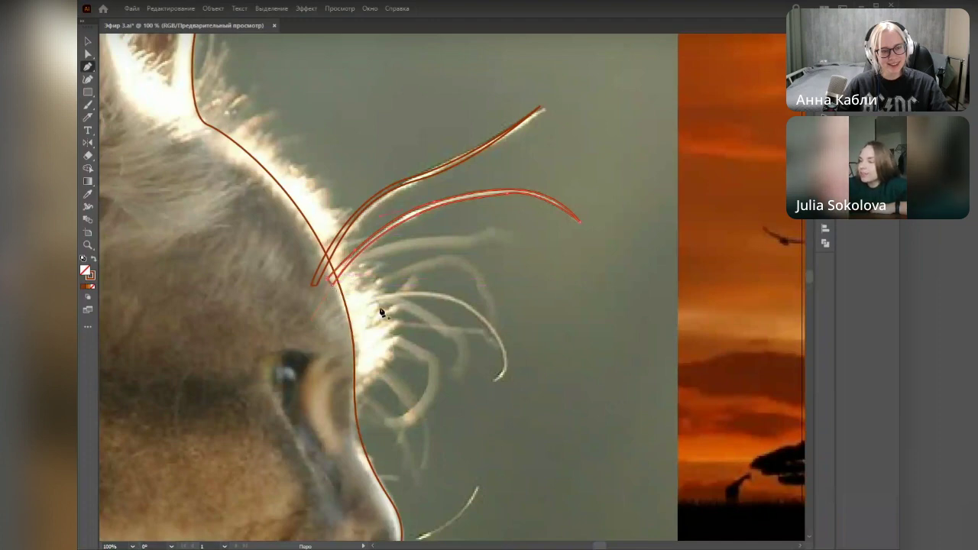
{"action": "scroll", "coordinate": [389, 311], "scroll_direction": "down", "scroll_amount": 2}
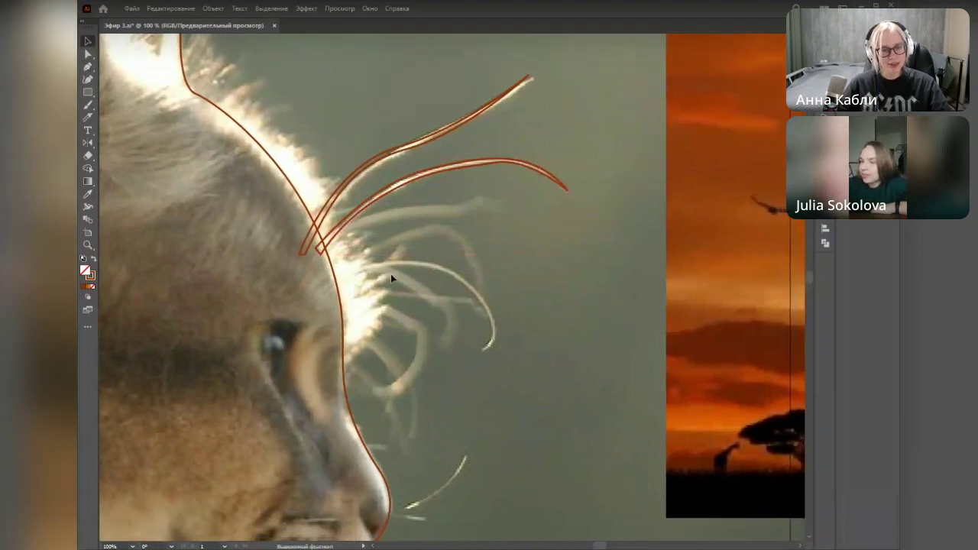
{"action": "key", "text": "a"}
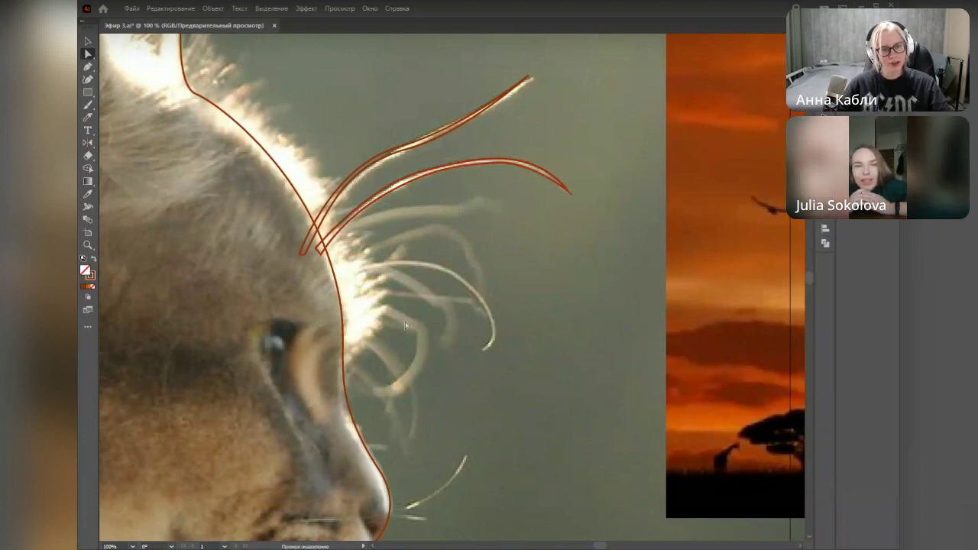
Step: Draw a shorter third brow whisker below the second as a closed sliver starting inside the head outline
{"action": "key", "text": "p"}
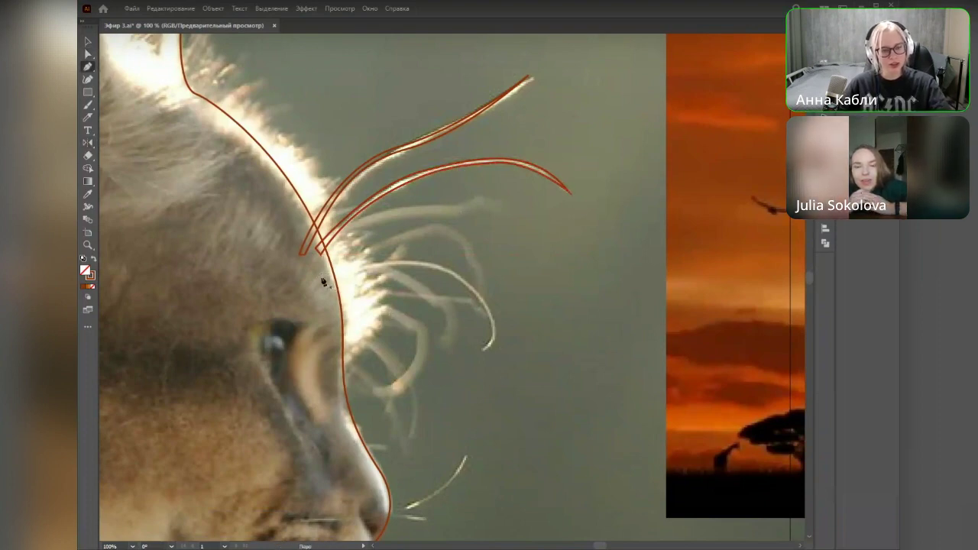
{"action": "left_click", "coordinate": [324, 281]}
{"action": "left_click_drag", "start_coordinate": [528, 241], "coordinate": [529, 240]}
{"action": "left_click", "coordinate": [451, 229]}
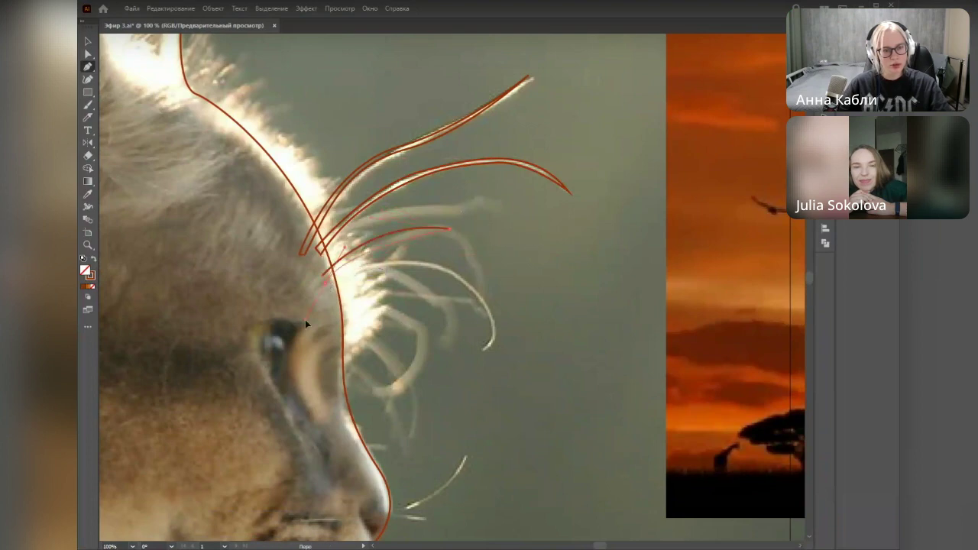
{"action": "left_click_drag", "start_coordinate": [278, 342], "coordinate": [279, 344]}
{"action": "left_click", "coordinate": [326, 283]}
{"action": "left_click", "coordinate": [323, 275]}
Step: Draw a fourth brow whisker as a thin closed S-curve crossing the uppermost one and ending above it
{"action": "key", "text": "space"}
{"action": "left_click_drag", "start_coordinate": [323, 304], "coordinate": [295, 286]}
{"action": "key", "text": "space"}
{"action": "left_click_drag", "start_coordinate": [371, 272], "coordinate": [383, 389]}
{"action": "left_click", "coordinate": [263, 327]}
{"action": "left_click_drag", "start_coordinate": [412, 222], "coordinate": [492, 156]}
{"action": "left_click", "coordinate": [492, 150]}
{"action": "left_click_drag", "start_coordinate": [413, 215], "coordinate": [387, 257]}
{"action": "left_click_drag", "start_coordinate": [262, 321], "coordinate": [254, 325]}
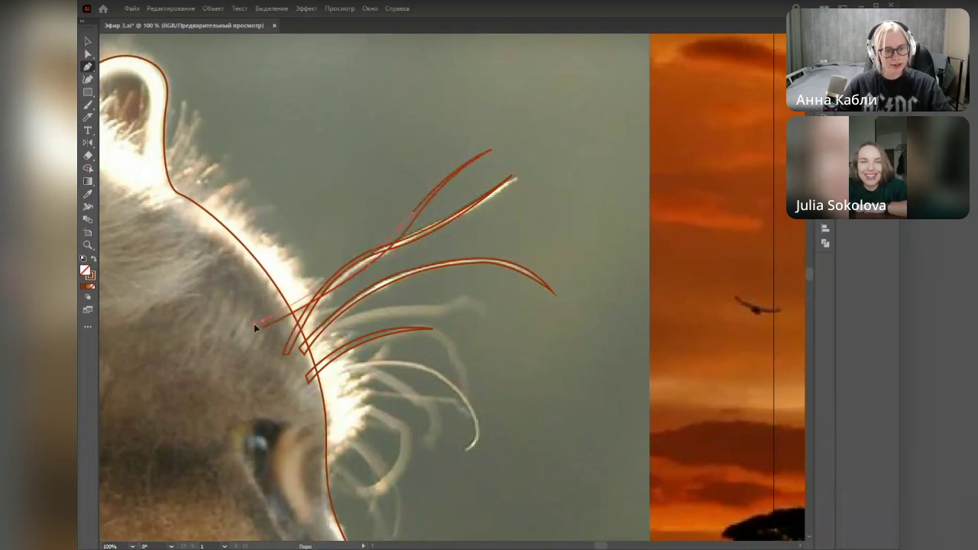
{"action": "left_click_drag", "start_coordinate": [184, 356], "coordinate": [180, 357]}
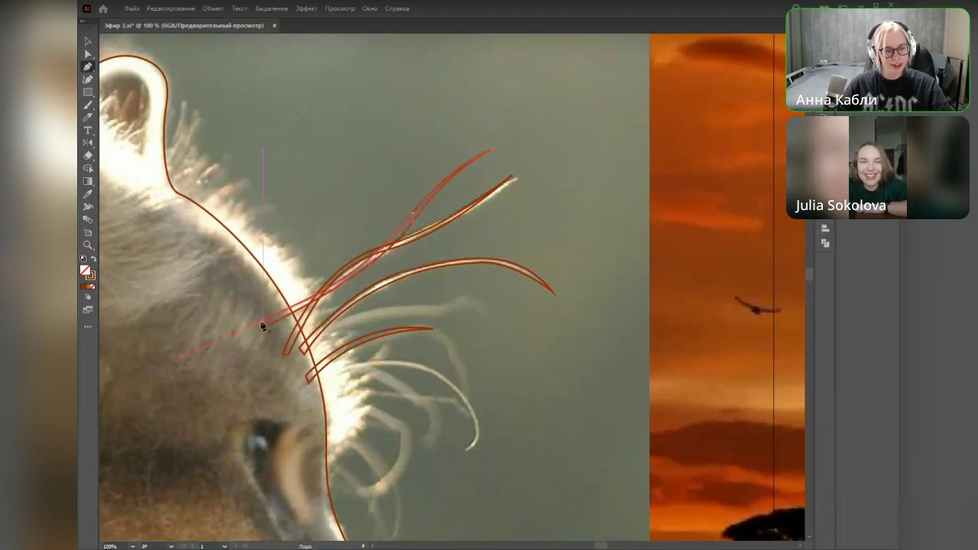
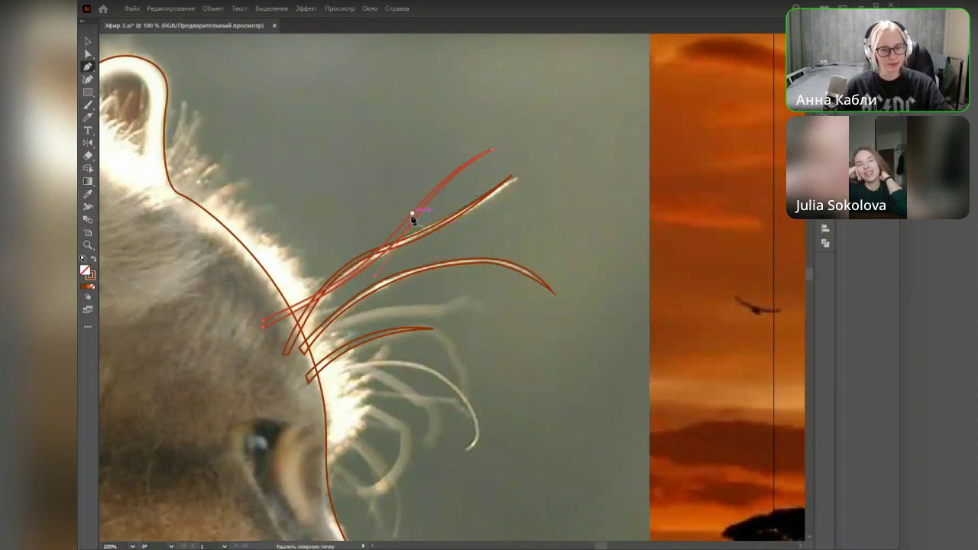
Step: Refine the middle anchor point and its curve handle on the crossing brow whisker, and deselect the shape
{"action": "left_click_drag", "start_coordinate": [412, 215], "coordinate": [411, 223]}
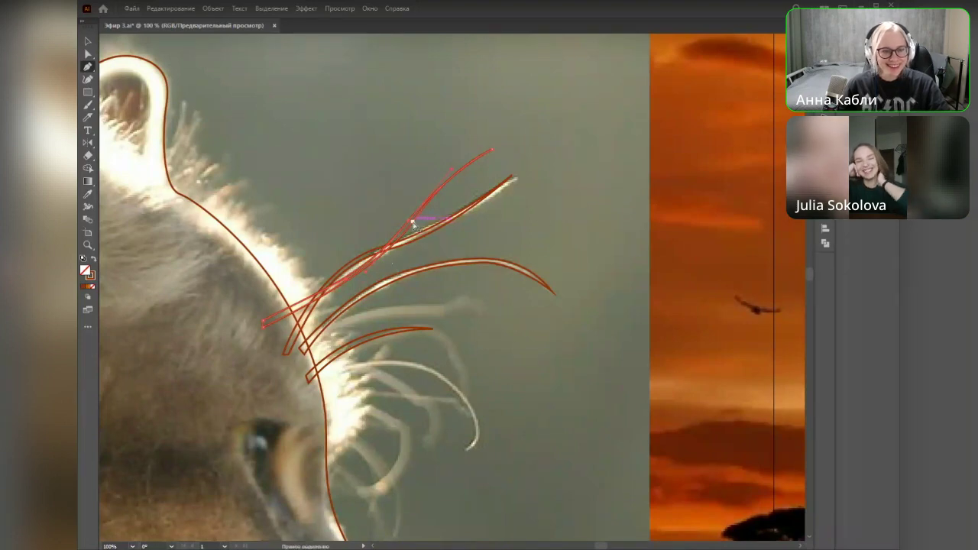
{"action": "left_click_drag", "start_coordinate": [375, 277], "coordinate": [378, 277]}
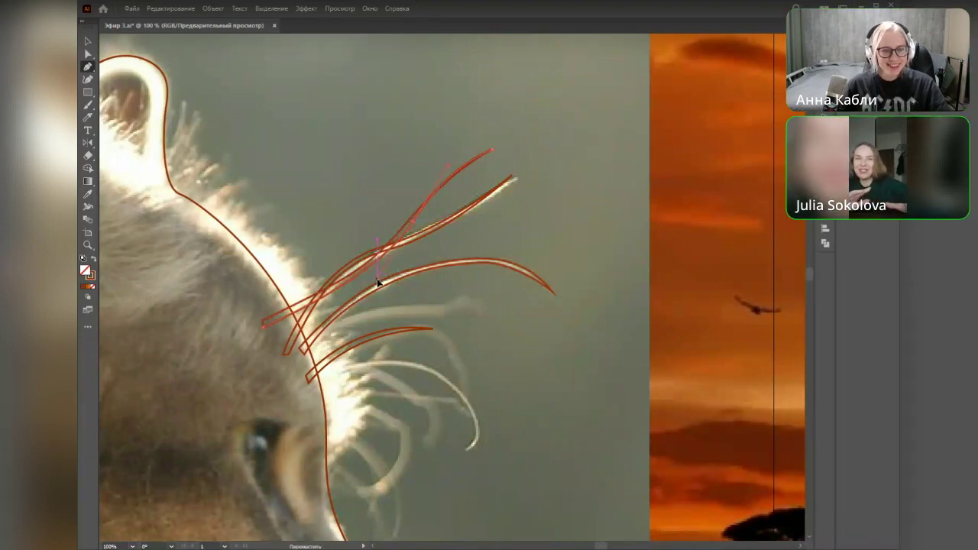
{"action": "key", "text": "v"}
{"action": "left_click", "coordinate": [574, 266]}
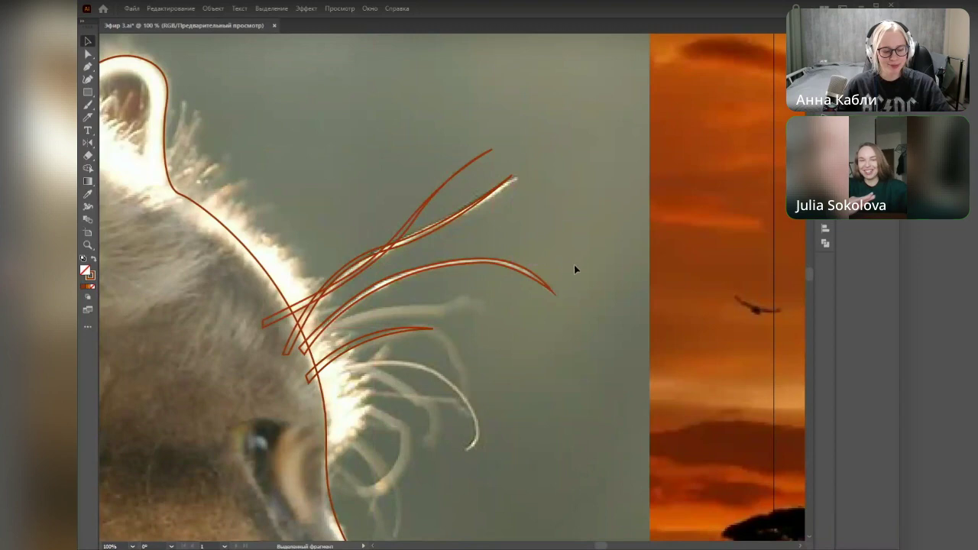
Step: Trace the short whisker that sweeps forward from the muzzle below the nose as a thin closed shape
{"action": "scroll", "coordinate": [543, 340], "scroll_direction": "down", "scroll_amount": 2}
{"action": "left_click_drag", "start_coordinate": [545, 354], "coordinate": [536, 255]}
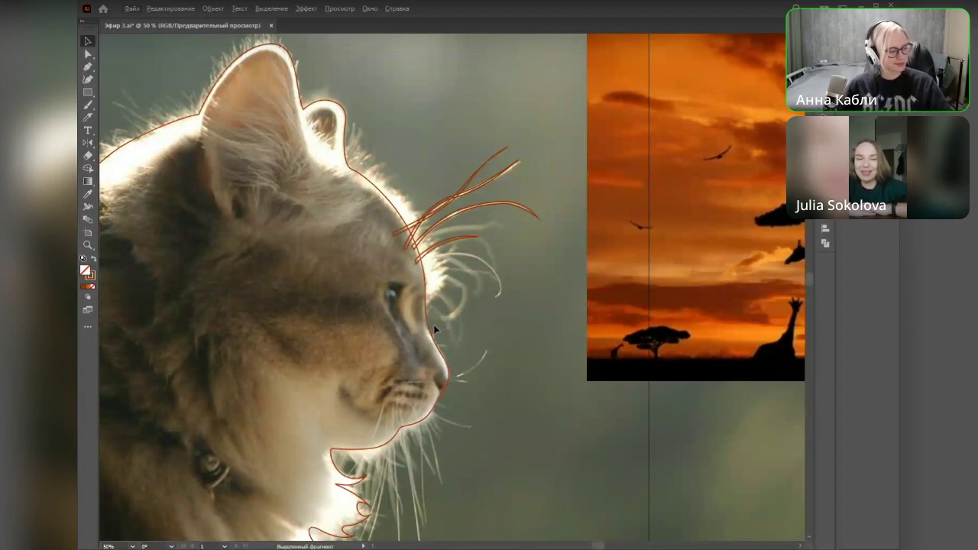
{"action": "scroll", "coordinate": [433, 433], "scroll_direction": "up", "scroll_amount": 1}
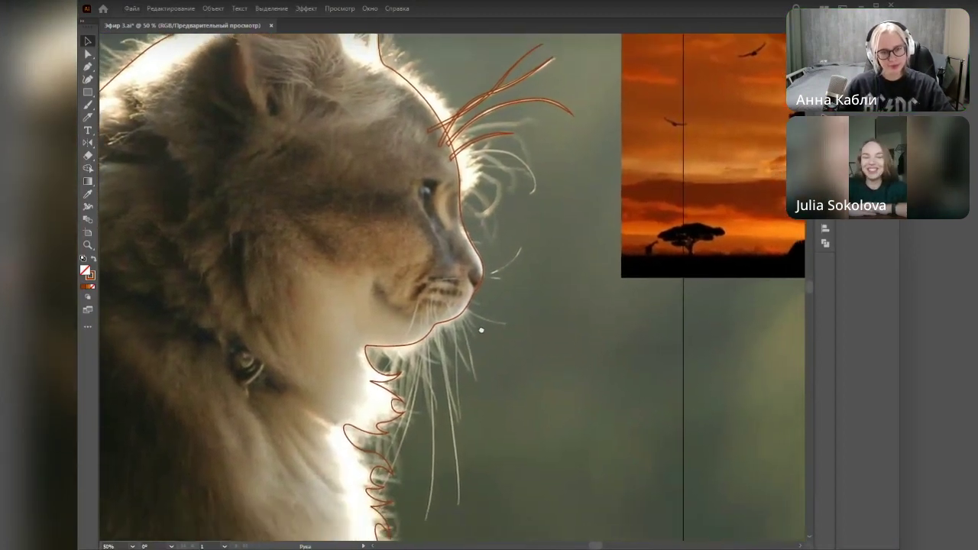
{"action": "scroll", "coordinate": [507, 368], "scroll_direction": "down", "scroll_amount": 2}
{"action": "scroll", "coordinate": [508, 372], "scroll_direction": "down", "scroll_amount": 1}
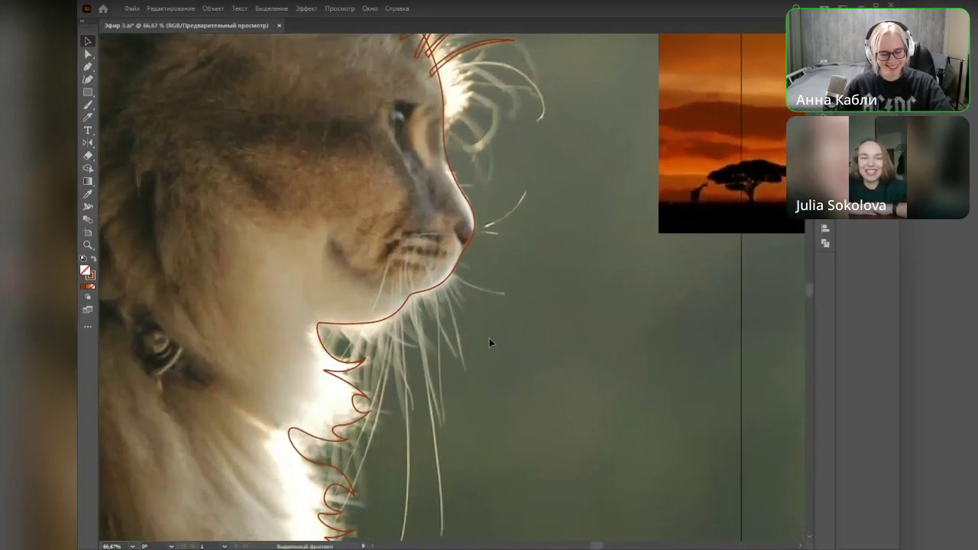
{"action": "key", "text": "p"}
{"action": "mouse_move", "coordinate": [447, 263]}
{"action": "left_mouse_down"}
{"action": "mouse_move", "coordinate": [509, 303]}
{"action": "mouse_move", "coordinate": [446, 273]}
{"action": "mouse_move", "coordinate": [447, 264]}
{"action": "left_mouse_up"}
{"action": "scroll", "coordinate": [446, 273], "scroll_direction": "up", "scroll_amount": 1}
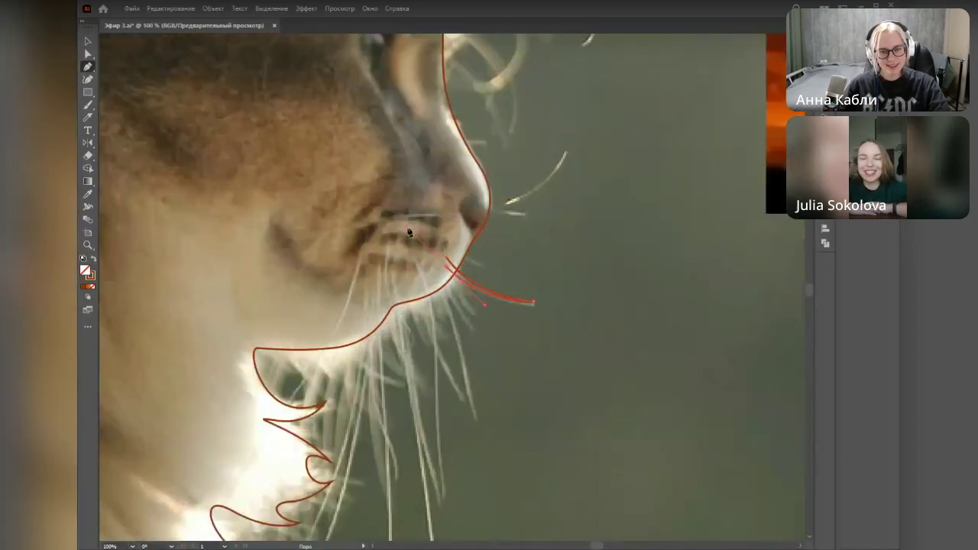
{"action": "left_click", "coordinate": [446, 266]}
{"action": "left_click", "coordinate": [447, 257]}
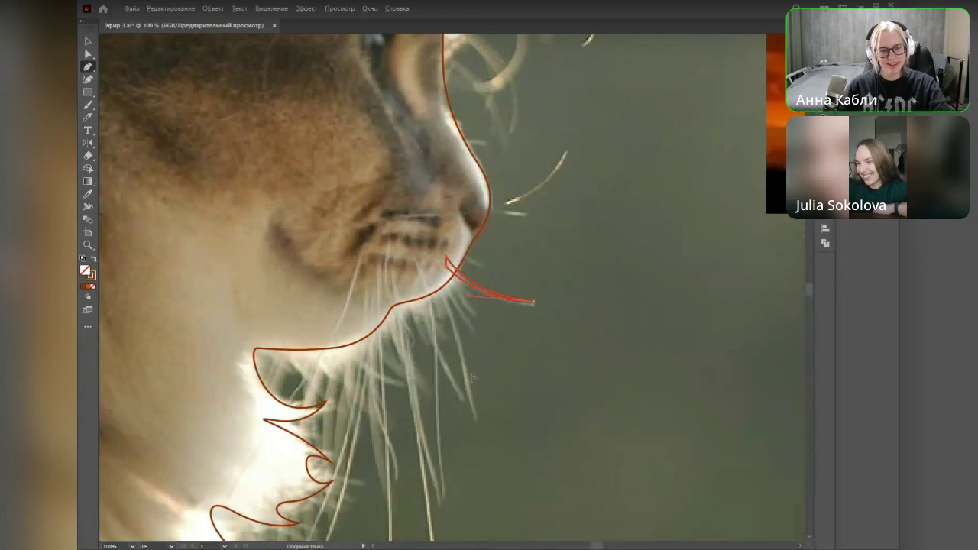
Step: Draw a second muzzle whisker curving steeply downward behind the first as a closed tapered shape, and deselect it
{"action": "scroll", "coordinate": [475, 379], "scroll_direction": "down", "scroll_amount": 1}
{"action": "left_click_drag", "start_coordinate": [454, 299], "coordinate": [474, 456]}
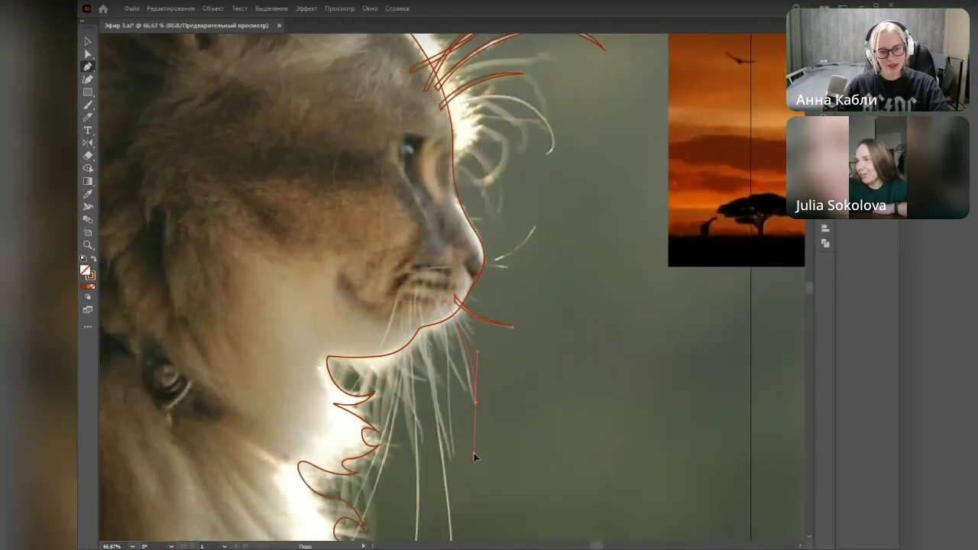
{"action": "left_click", "coordinate": [475, 401]}
{"action": "left_click", "coordinate": [446, 303]}
{"action": "scroll", "coordinate": [445, 291], "scroll_direction": "up", "scroll_amount": 2}
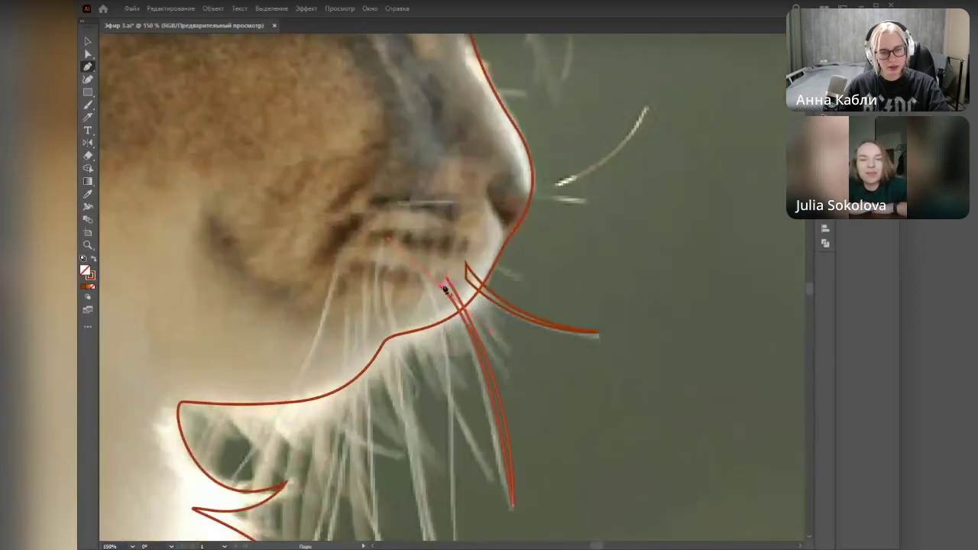
{"action": "scroll", "coordinate": [447, 340], "scroll_direction": "down", "scroll_amount": 2}
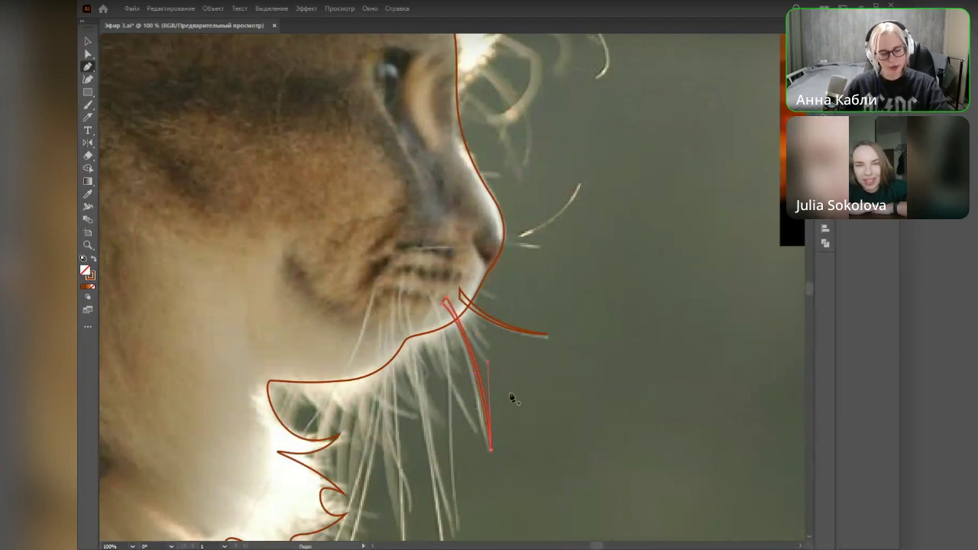
{"action": "key", "text": "v"}
{"action": "left_click", "coordinate": [523, 417]}
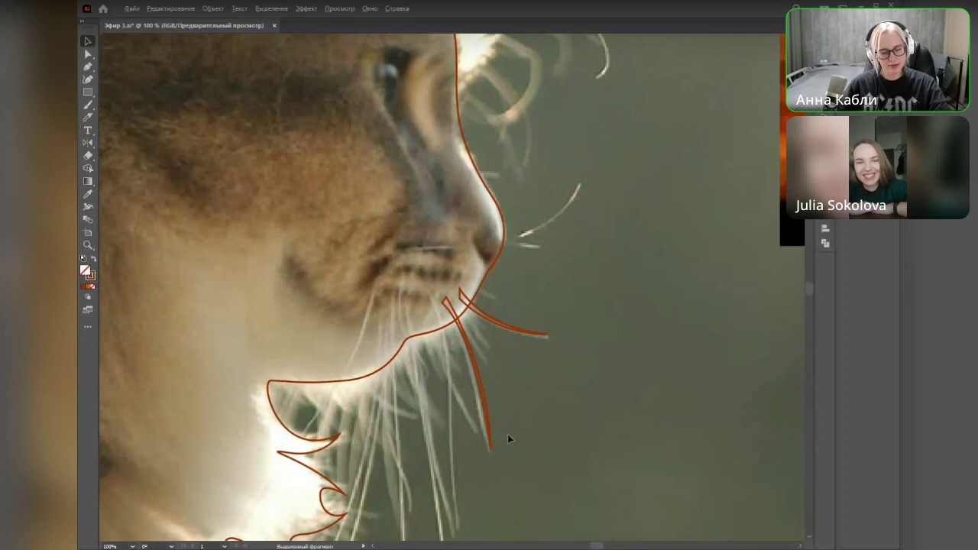
Step: Draw a longer third muzzle whisker hanging down behind the second as a thin closed S-curve
{"action": "scroll", "coordinate": [492, 444], "scroll_direction": "down", "scroll_amount": 2}
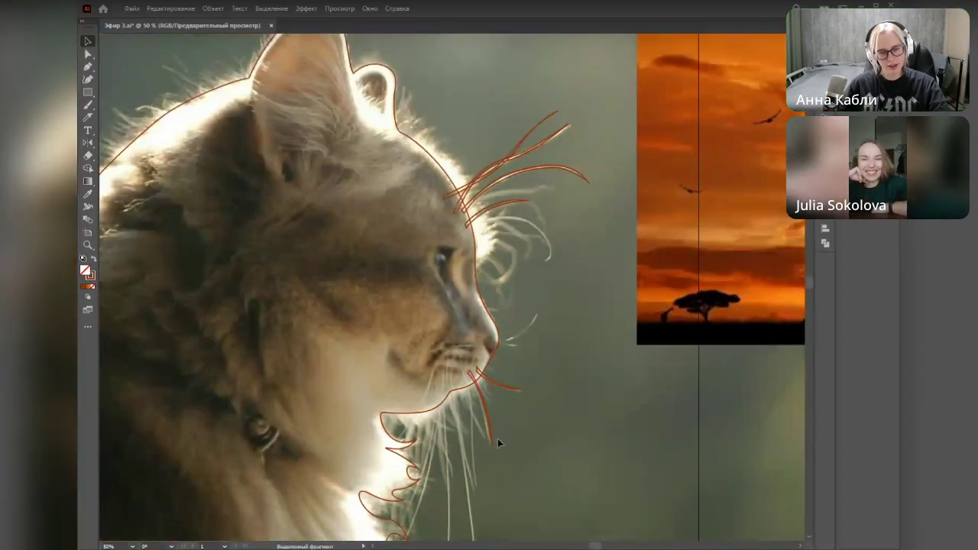
{"action": "scroll", "coordinate": [473, 457], "scroll_direction": "up", "scroll_amount": 2}
{"action": "key", "text": "p"}
{"action": "scroll", "coordinate": [462, 405], "scroll_direction": "down", "scroll_amount": 1}
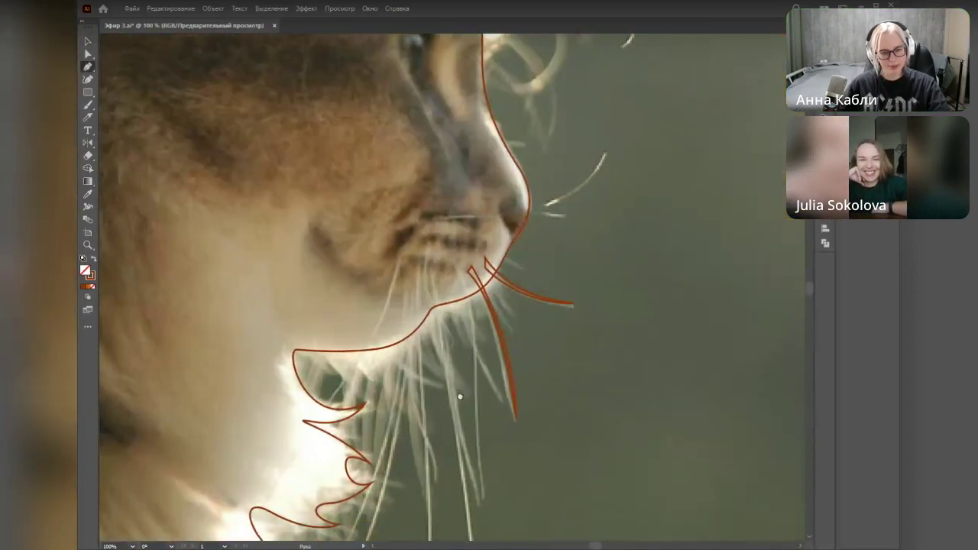
{"action": "left_click", "coordinate": [455, 236]}
{"action": "left_click", "coordinate": [475, 350]}
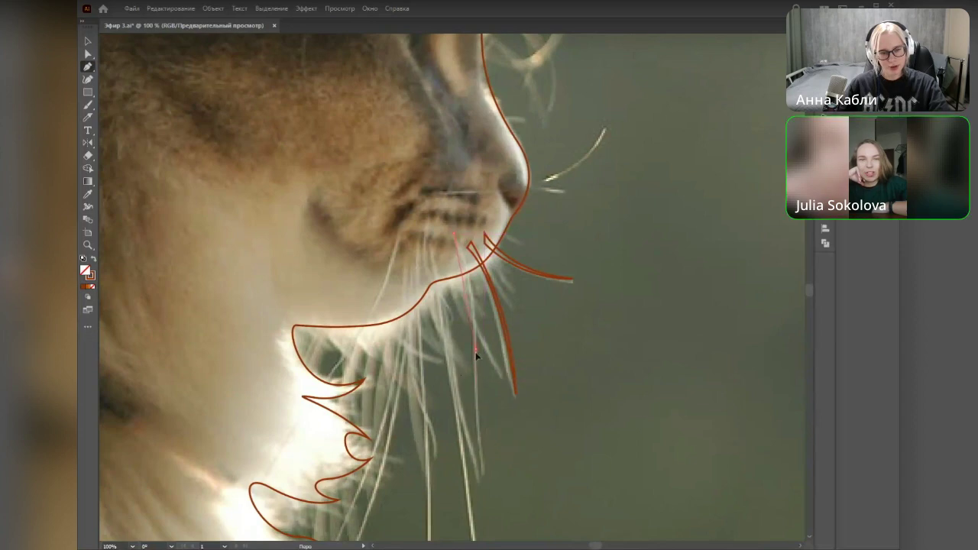
{"action": "left_click", "coordinate": [487, 485]}
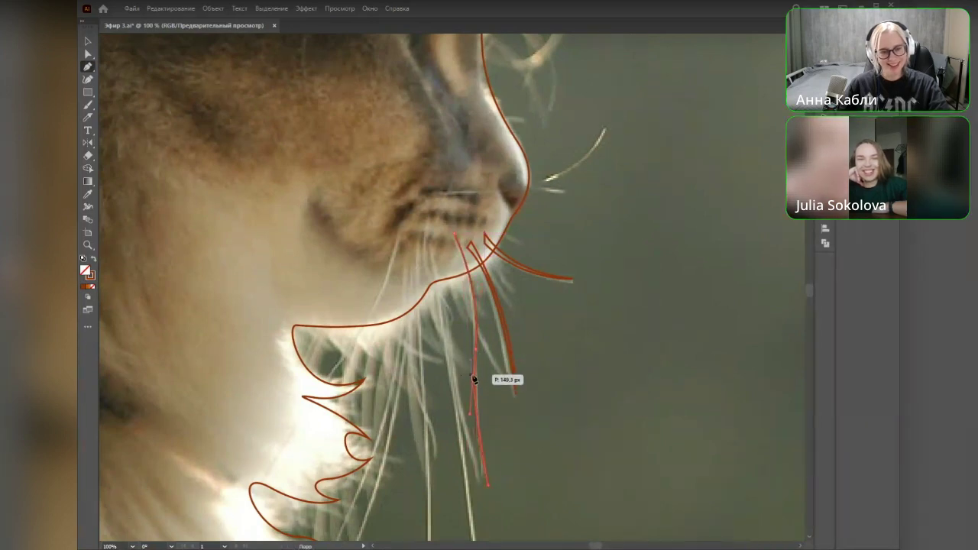
{"action": "left_click", "coordinate": [453, 236]}
{"action": "scroll", "coordinate": [477, 281], "scroll_direction": "up", "scroll_amount": 1}
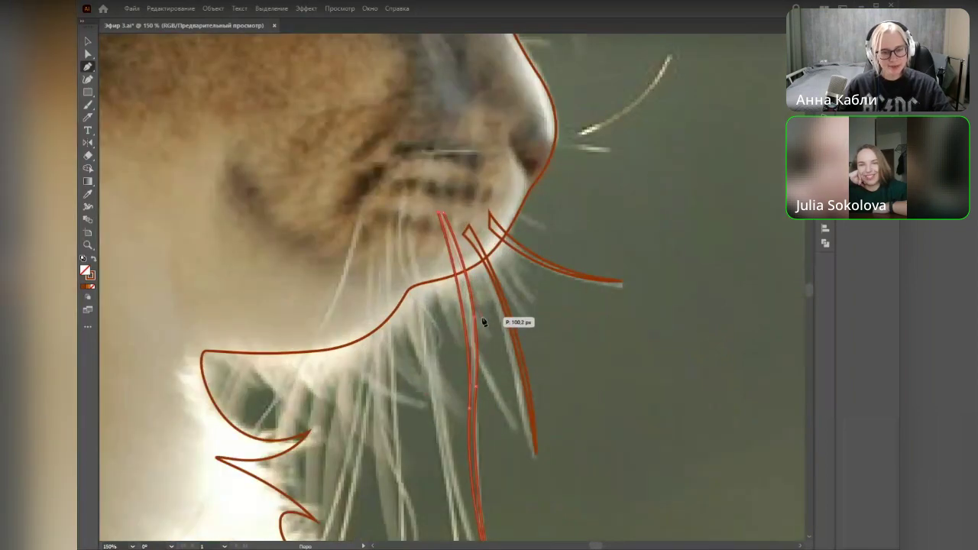
Step: Adjust the curve handles and middle anchor points of the third muzzle whisker to smooth its two edges
{"action": "left_click_drag", "start_coordinate": [473, 320], "coordinate": [481, 309]}
{"action": "left_click", "coordinate": [481, 310], "text": "ctrl"}
{"action": "left_click_drag", "start_coordinate": [471, 411], "coordinate": [505, 372]}
{"action": "left_click", "coordinate": [444, 216]}
{"action": "scroll", "coordinate": [437, 338], "scroll_direction": "down", "scroll_amount": 1}
{"action": "scroll", "coordinate": [447, 373], "scroll_direction": "up", "scroll_amount": 1}
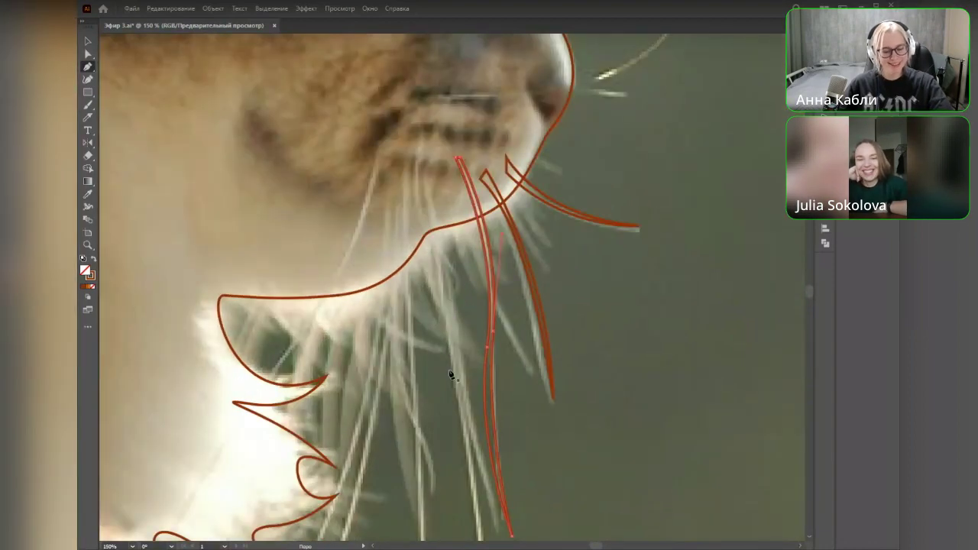
Step: Draw a fourth muzzle whisker hanging down from the chin edge, behind the third one, as a thin shape with two curved sides
{"action": "left_click", "coordinate": [417, 219]}
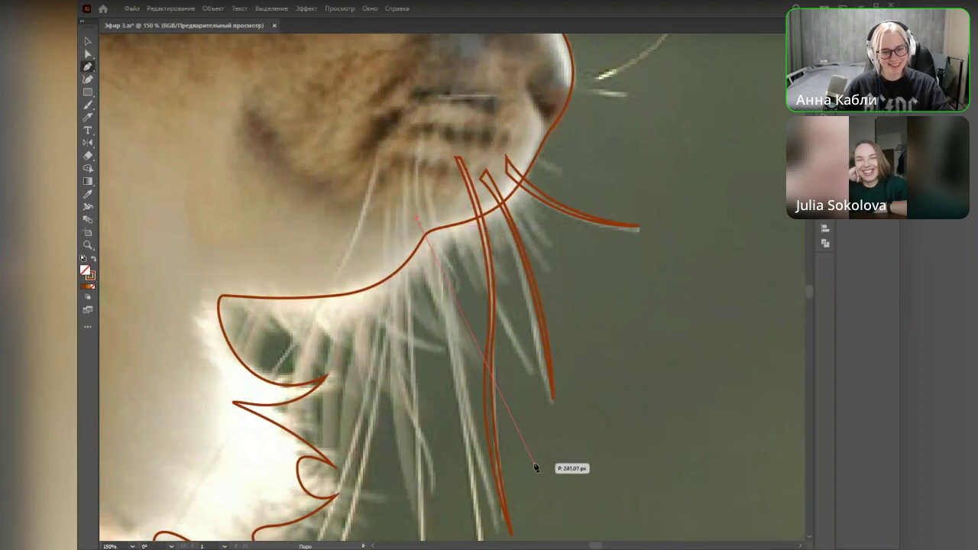
{"action": "left_click_drag", "start_coordinate": [467, 343], "coordinate": [493, 442]}
{"action": "scroll", "coordinate": [468, 396], "scroll_direction": "down", "scroll_amount": 3}
{"action": "left_click", "coordinate": [476, 419]}
{"action": "scroll", "coordinate": [512, 385], "scroll_direction": "up", "scroll_amount": 4}
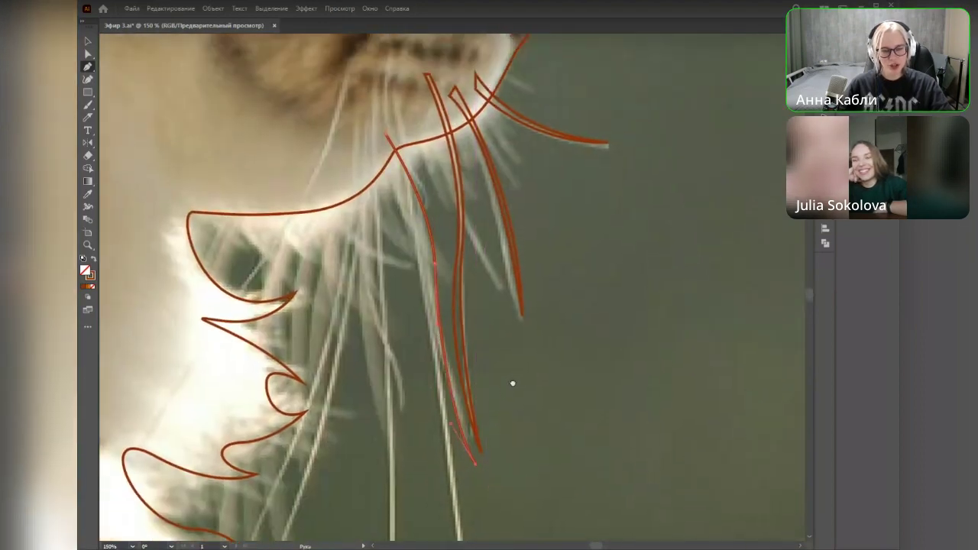
{"action": "left_click_drag", "start_coordinate": [435, 353], "coordinate": [418, 259]}
{"action": "left_click_drag", "start_coordinate": [383, 160], "coordinate": [363, 144]}
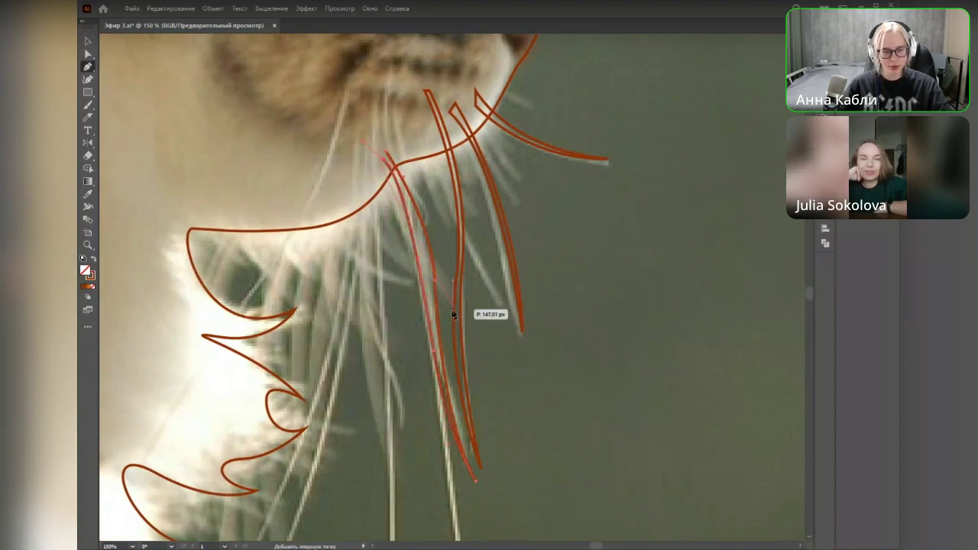
Step: Smooth the fourth whisker's sides by adjusting its middle anchor points and handles, close its blunt root end, and deselect it
{"action": "left_click_drag", "start_coordinate": [434, 351], "coordinate": [432, 340]}
{"action": "left_click_drag", "start_coordinate": [449, 434], "coordinate": [436, 439]}
{"action": "left_click_drag", "start_coordinate": [432, 346], "coordinate": [437, 331]}
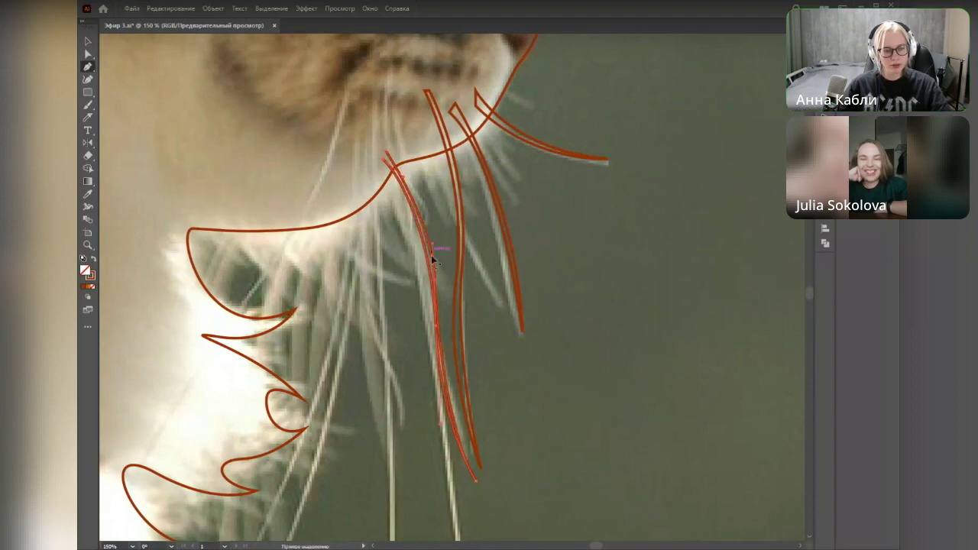
{"action": "left_click_drag", "start_coordinate": [436, 330], "coordinate": [432, 317]}
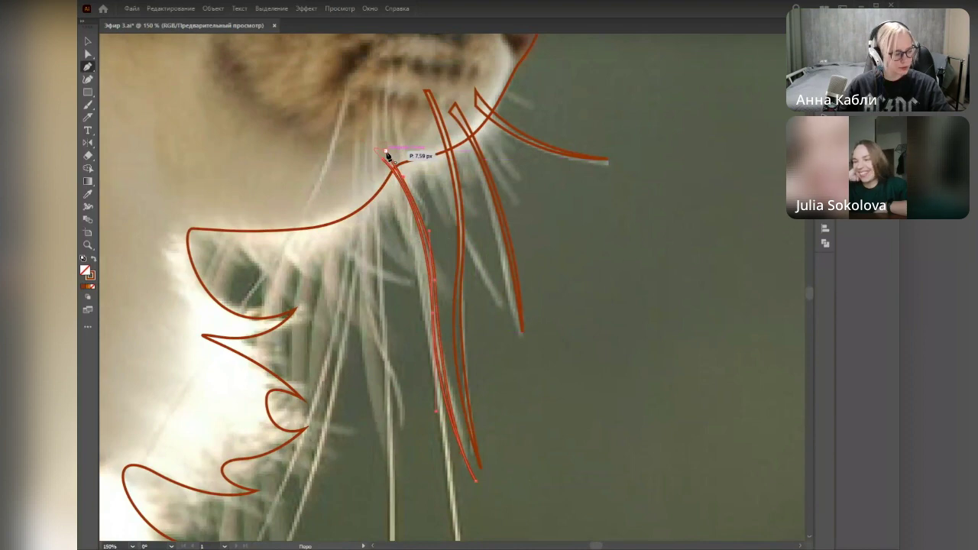
{"action": "left_click", "coordinate": [386, 155]}
{"action": "key", "text": "v"}
{"action": "left_click", "coordinate": [519, 416]}
Step: Draw an open single-line whisker with the Pen tool, curving down from behind the fourth whisker's root
{"action": "scroll", "coordinate": [519, 417], "scroll_direction": "down", "scroll_amount": 2}
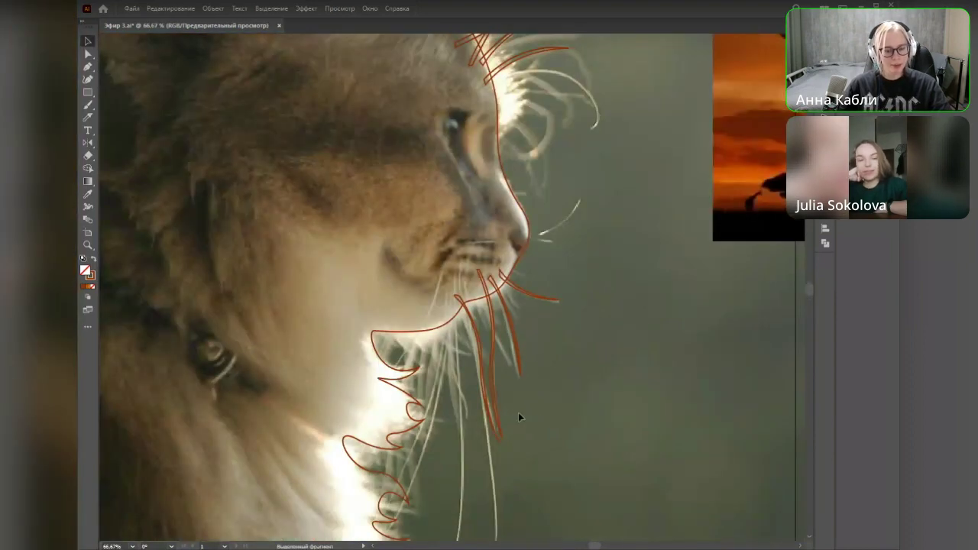
{"action": "key", "text": "p"}
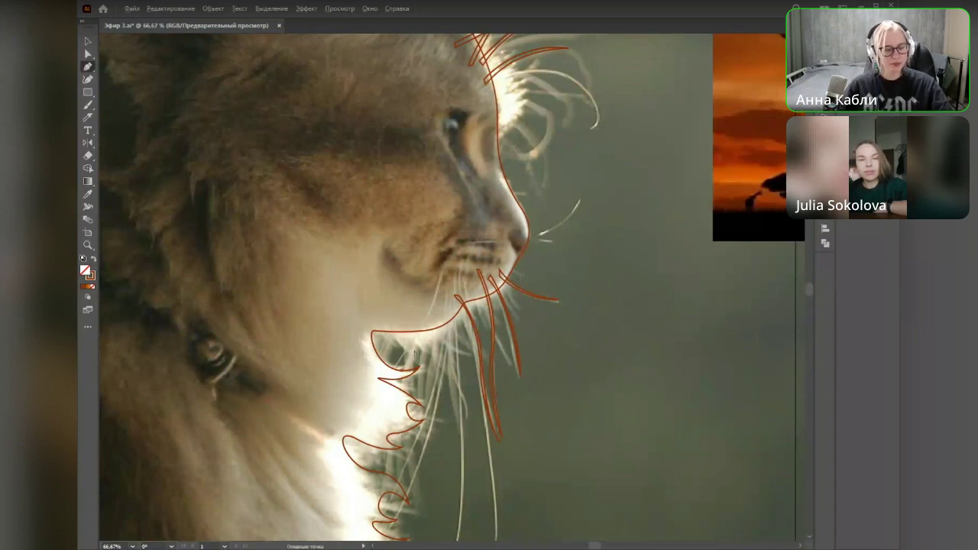
{"action": "scroll", "coordinate": [502, 382], "scroll_direction": "up", "scroll_amount": 2}
{"action": "left_click_drag", "start_coordinate": [501, 382], "coordinate": [459, 298]}
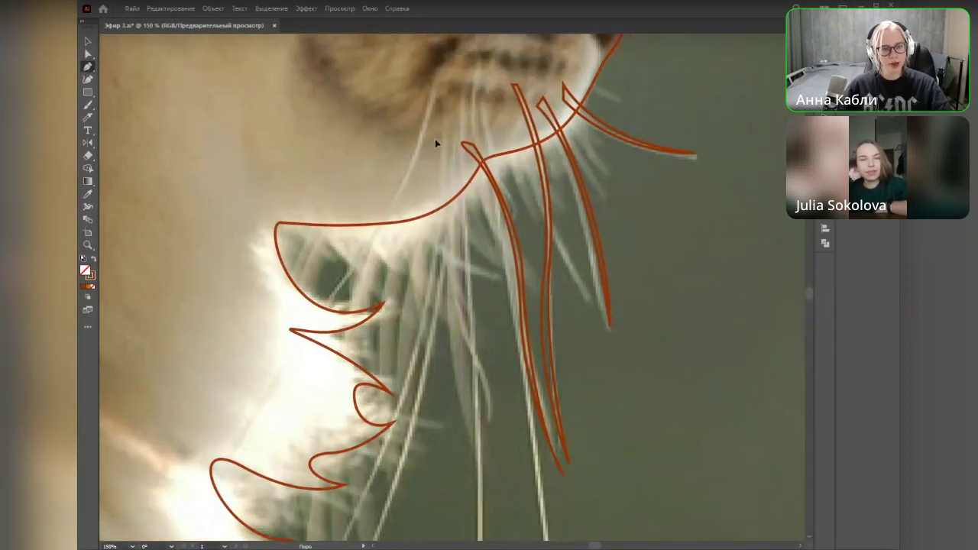
{"action": "left_click", "coordinate": [435, 139]}
{"action": "scroll", "coordinate": [452, 225], "scroll_direction": "down", "scroll_amount": 1}
{"action": "left_click_drag", "start_coordinate": [453, 223], "coordinate": [457, 207]}
{"action": "left_click_drag", "start_coordinate": [471, 272], "coordinate": [465, 346]}
{"action": "left_click", "coordinate": [492, 474]}
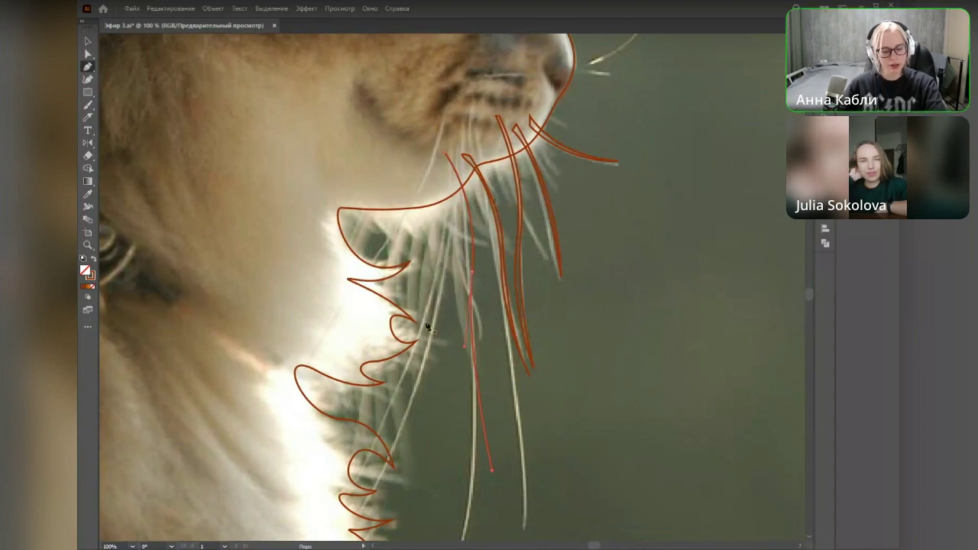
Step: Draw two more open single-line whiskers that cross the first, one swaying back toward the chest and one sweeping forward
{"action": "left_click", "coordinate": [455, 154]}
{"action": "left_click_drag", "start_coordinate": [437, 268], "coordinate": [456, 321]}
{"action": "left_click_drag", "start_coordinate": [441, 463], "coordinate": [421, 517]}
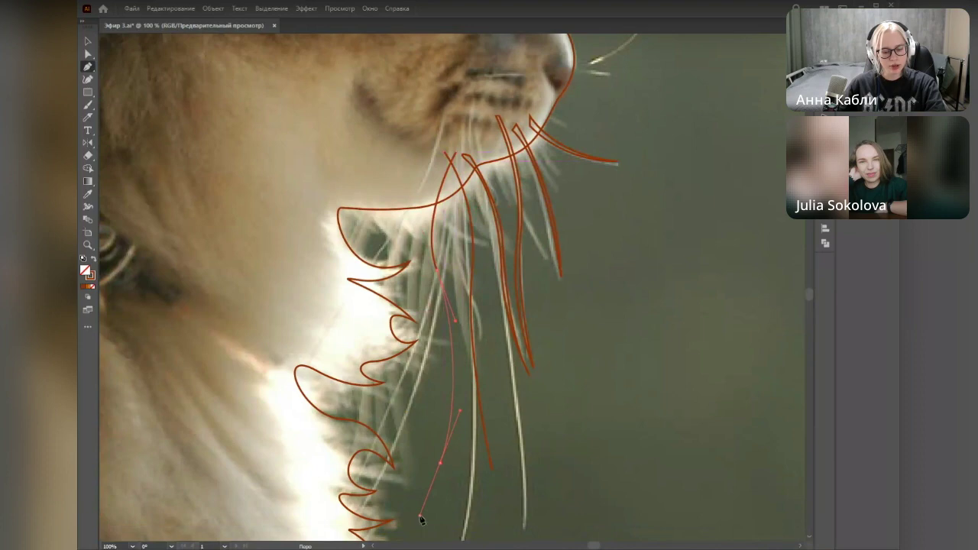
{"action": "left_click", "coordinate": [420, 184]}
{"action": "left_click_drag", "start_coordinate": [485, 301], "coordinate": [491, 361]}
{"action": "left_click_drag", "start_coordinate": [540, 449], "coordinate": [574, 476]}
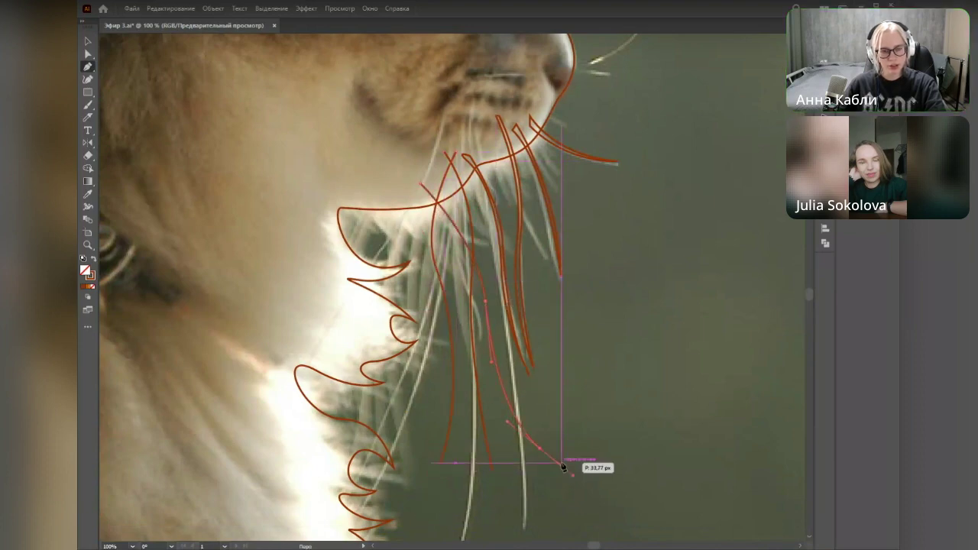
{"action": "left_click", "coordinate": [540, 448]}
{"action": "key", "text": "v"}
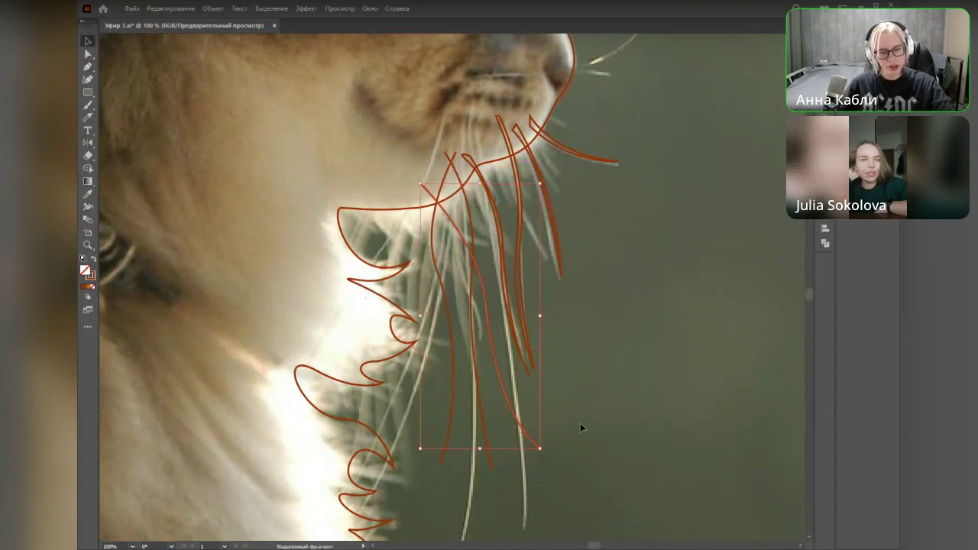
Step: Select the three open whisker lines together and set their stroke weight to 5 pt
{"action": "left_click_drag", "start_coordinate": [426, 416], "coordinate": [525, 412]}
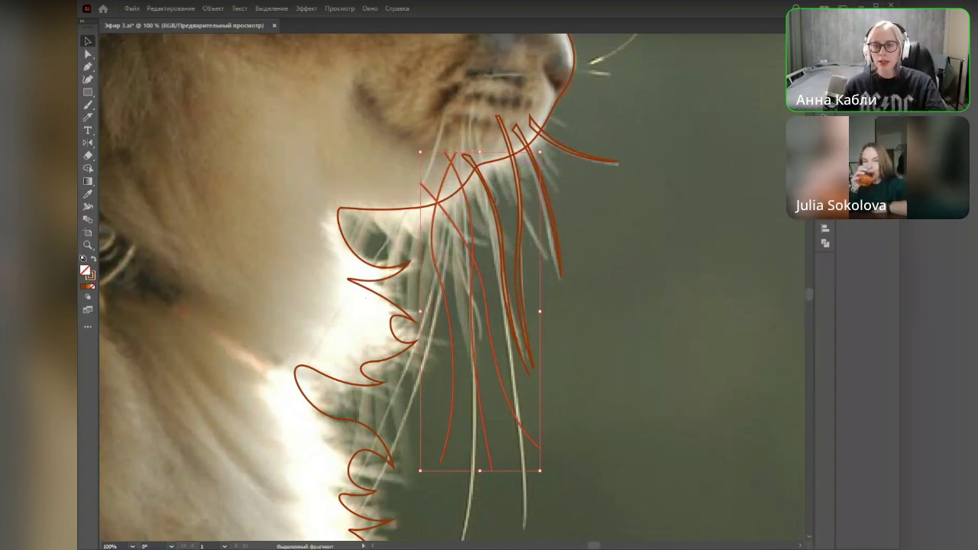
{"action": "left_click", "coordinate": [894, 20]}
{"action": "left_click", "coordinate": [845, 380]}
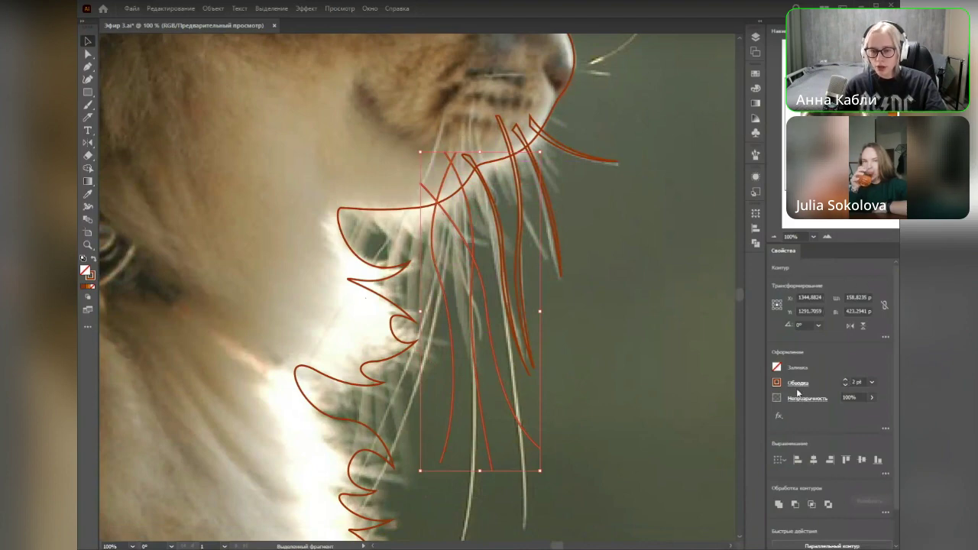
{"action": "left_click", "coordinate": [846, 380]}
{"action": "left_click", "coordinate": [846, 380]}
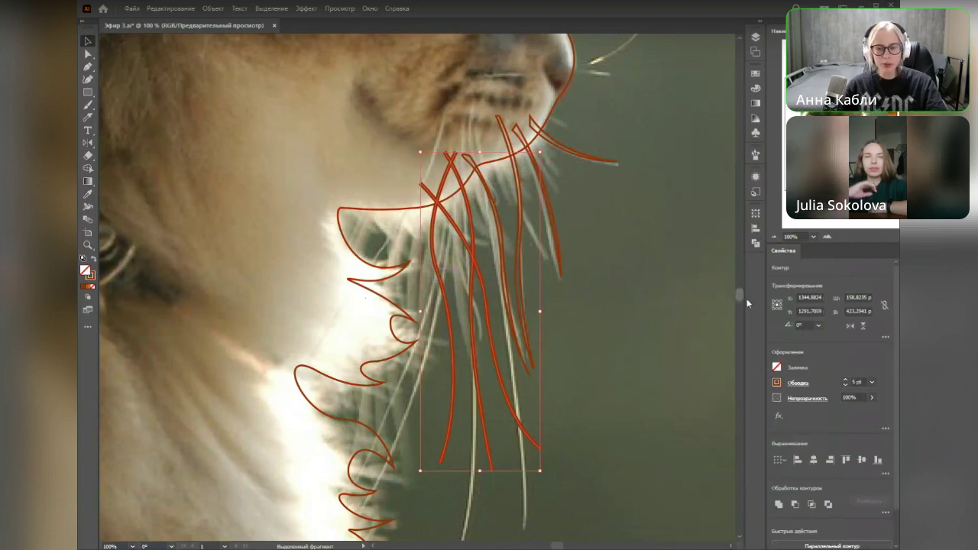
Step: Apply the triangular width profile to the three whisker strokes so they taper to a point at the tips, and deselect them
{"action": "left_click", "coordinate": [804, 386]}
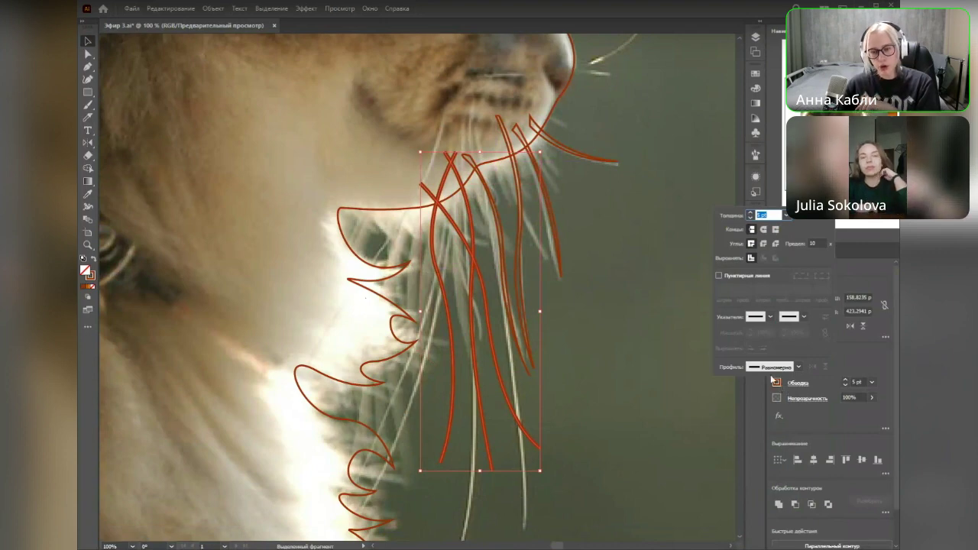
{"action": "left_click", "coordinate": [799, 368]}
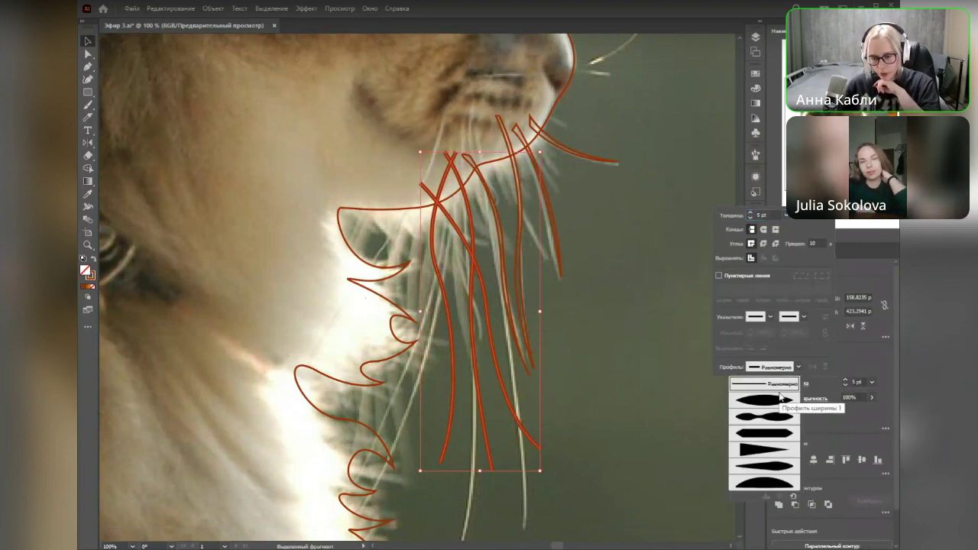
{"action": "left_click", "coordinate": [770, 398]}
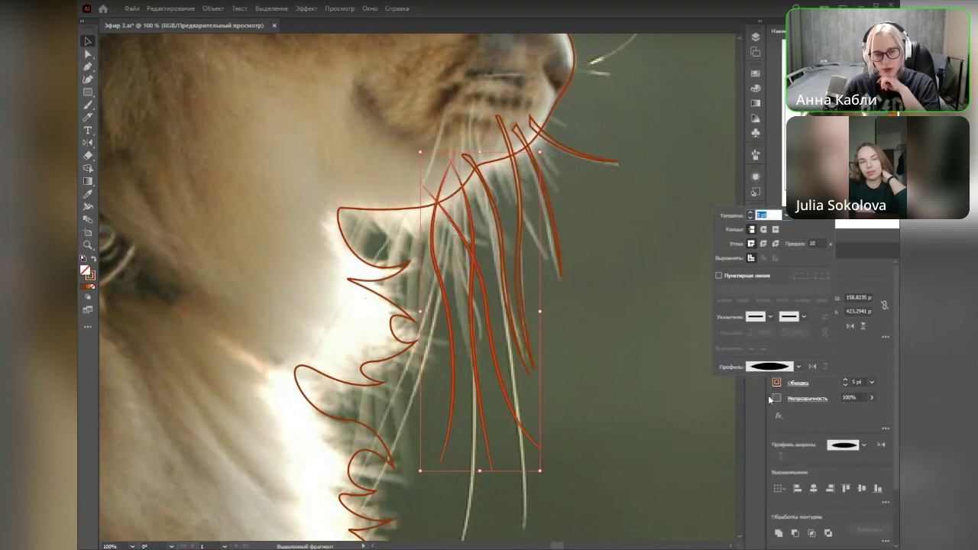
{"action": "left_click", "coordinate": [800, 368]}
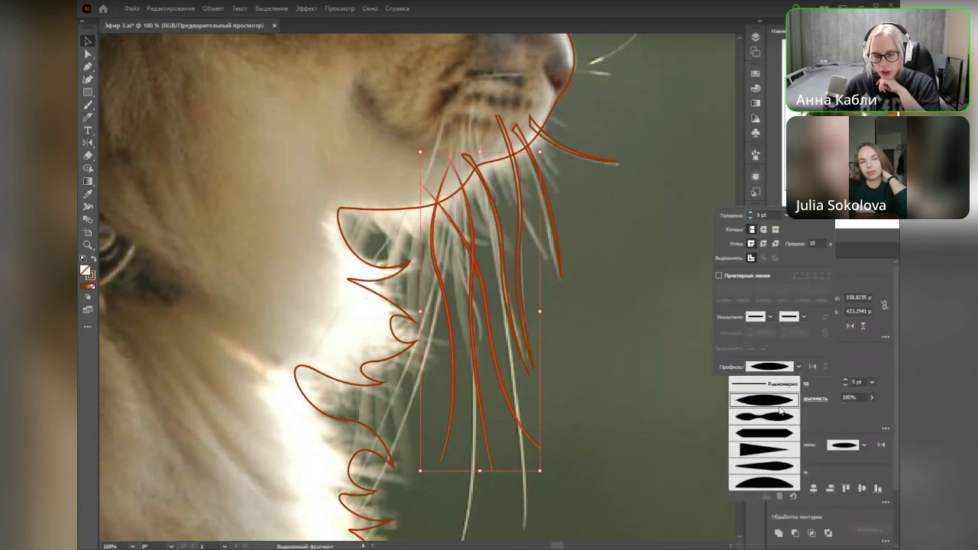
{"action": "left_click", "coordinate": [776, 450]}
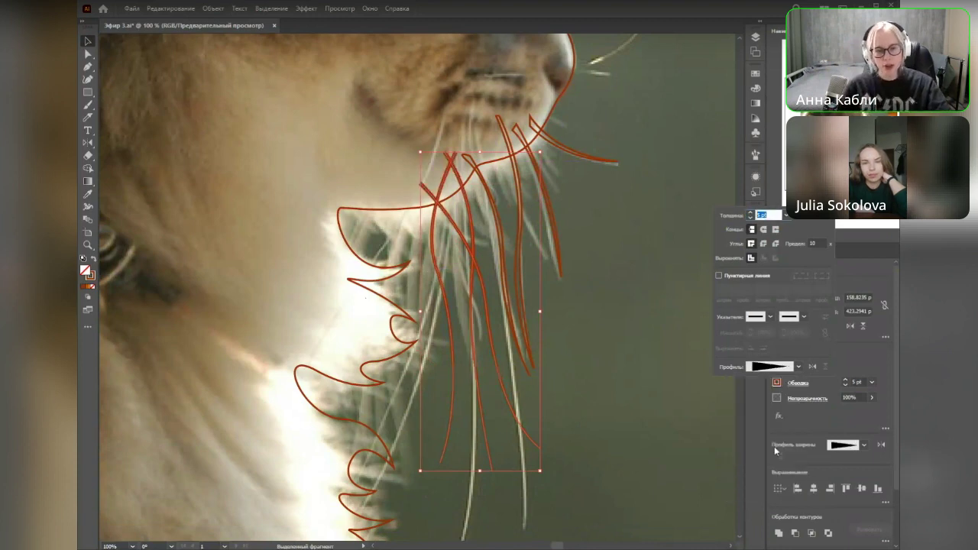
{"action": "left_click", "coordinate": [600, 348]}
{"action": "left_click", "coordinate": [592, 335]}
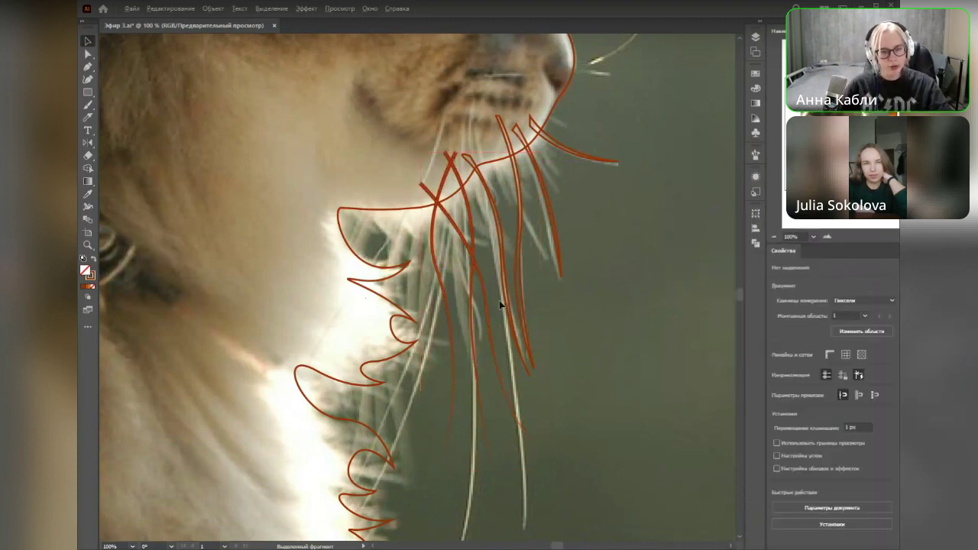
Step: Expand the appearance of the three tapered whisker strokes into filled shapes, and deselect them
{"action": "scroll", "coordinate": [501, 304], "scroll_direction": "up", "scroll_amount": 5}
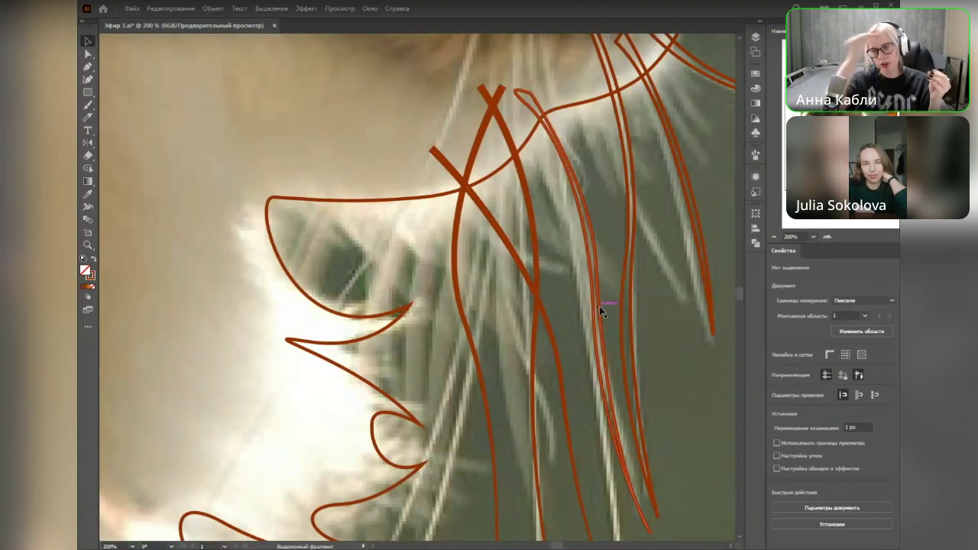
{"action": "scroll", "coordinate": [614, 377], "scroll_direction": "down", "scroll_amount": 1}
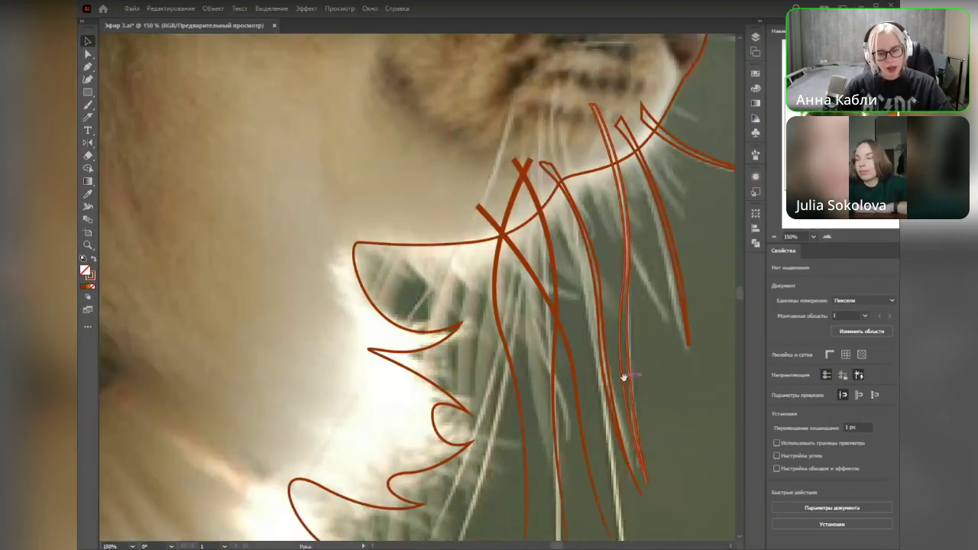
{"action": "left_click_drag", "start_coordinate": [624, 376], "coordinate": [597, 278]}
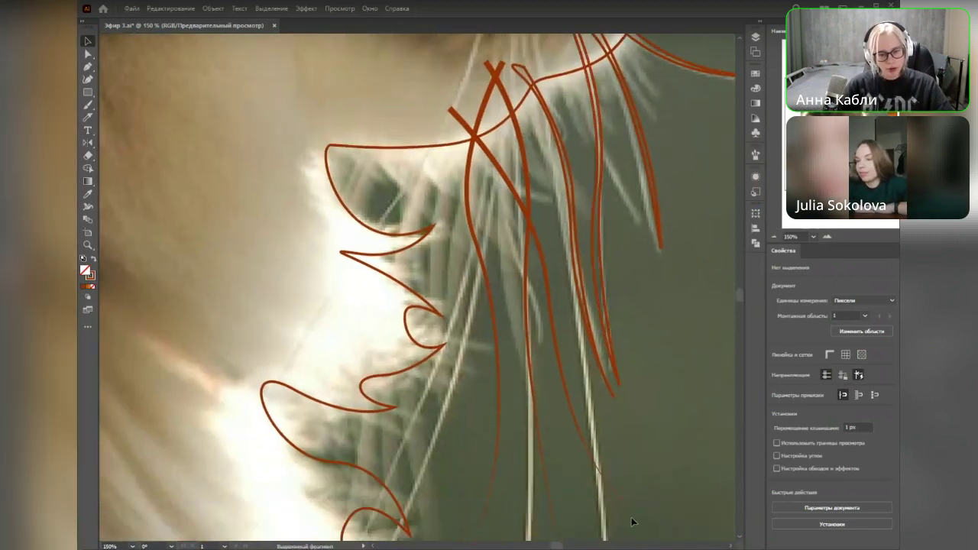
{"action": "left_click", "coordinate": [451, 423]}
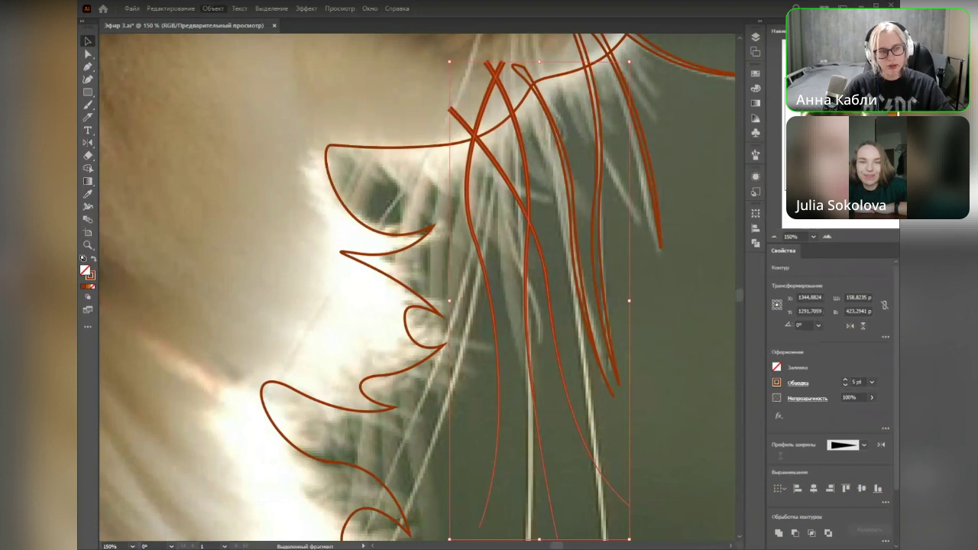
{"action": "key", "text": "shift+x"}
{"action": "left_click", "coordinate": [684, 326]}
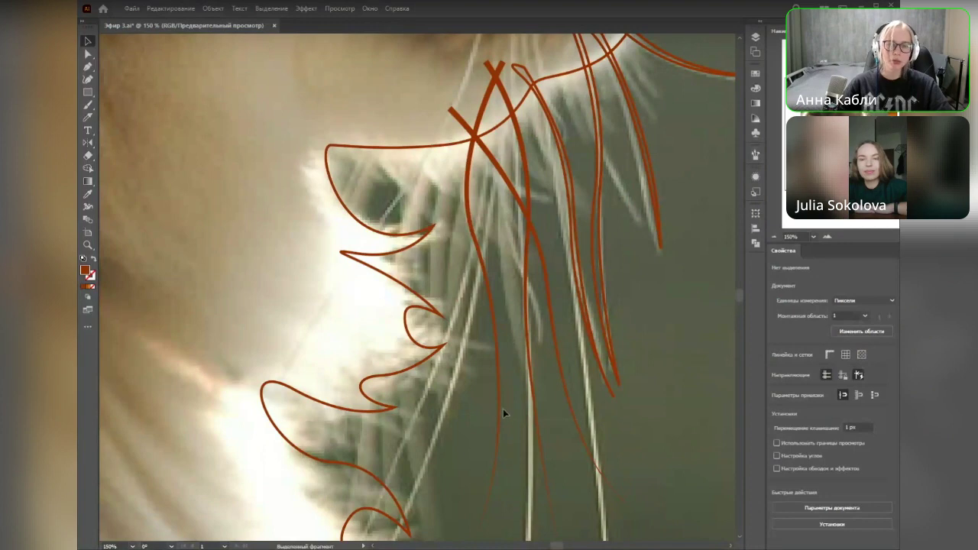
Step: Swap fill and stroke on the three expanded whiskers so they have only an outline, and deselect them
{"action": "left_click", "coordinate": [463, 385]}
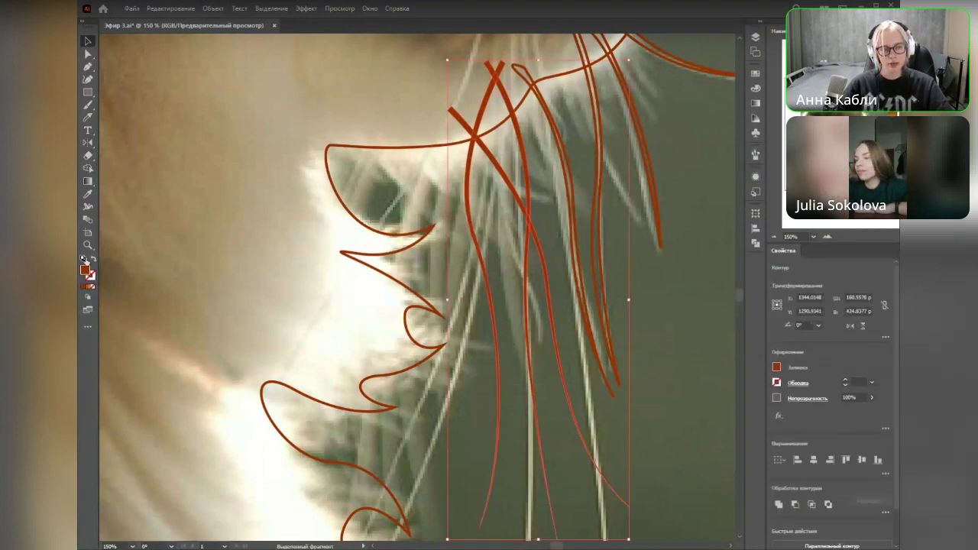
{"action": "left_click", "coordinate": [92, 260]}
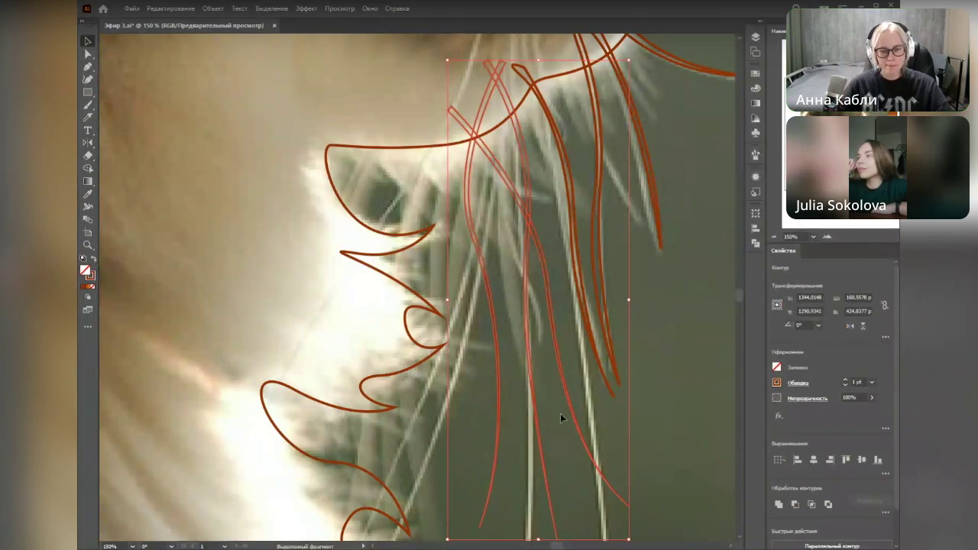
{"action": "left_click", "coordinate": [677, 392]}
Step: Hide the photo layer Слой 1 and examine the whisker outlines on their own
{"action": "key", "text": "ctrl+minus"}
{"action": "key", "text": "ctrl+minus"}
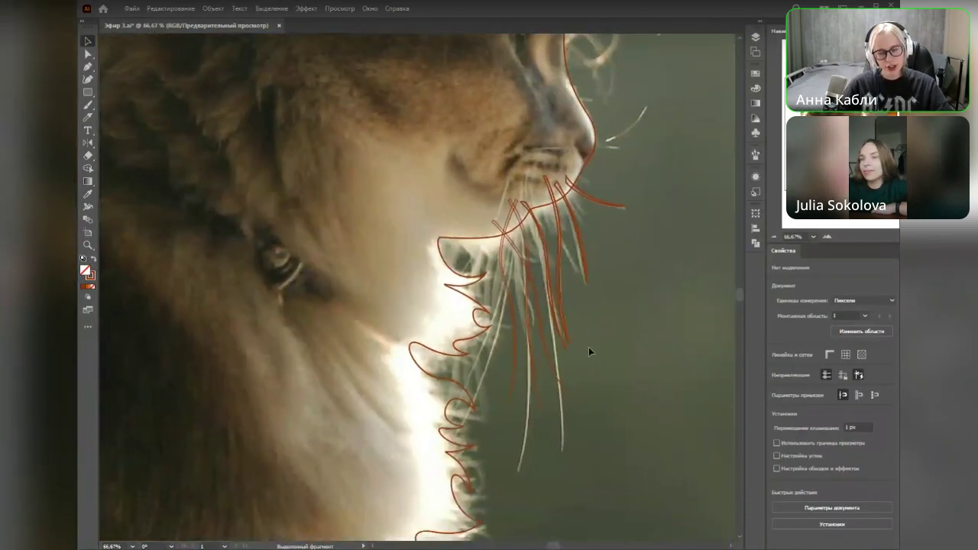
{"action": "left_click", "coordinate": [756, 37]}
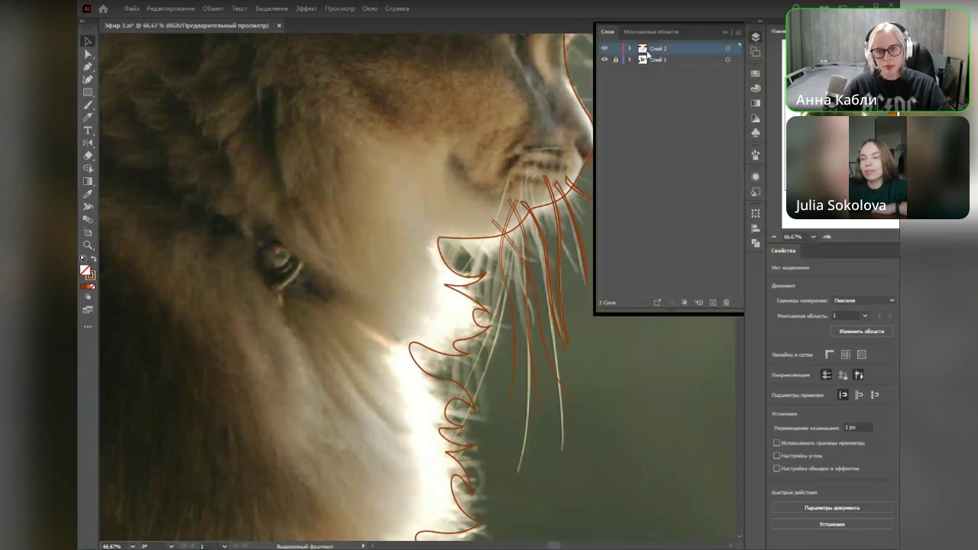
{"action": "left_click", "coordinate": [604, 59]}
{"action": "left_click_drag", "start_coordinate": [653, 412], "coordinate": [591, 427]}
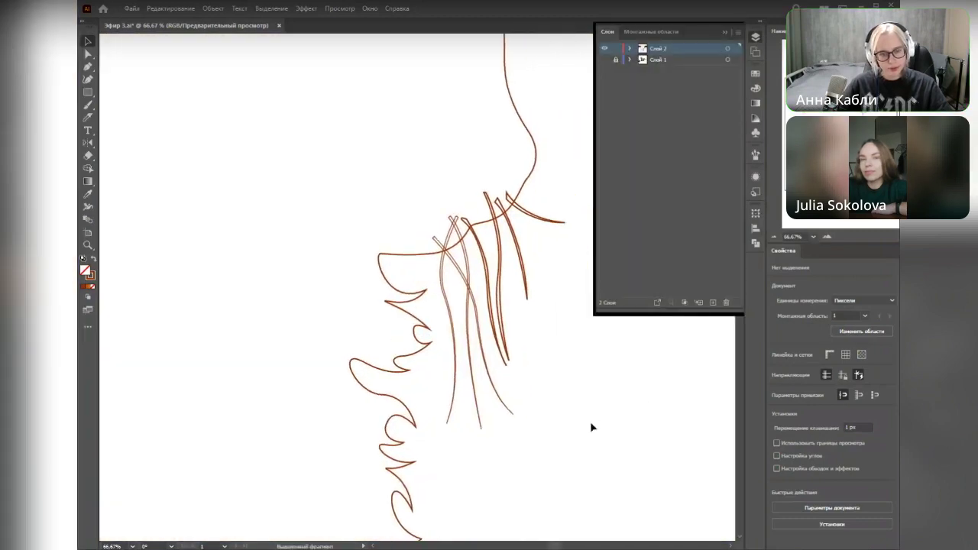
{"action": "scroll", "coordinate": [591, 427], "scroll_direction": "up", "scroll_amount": 4}
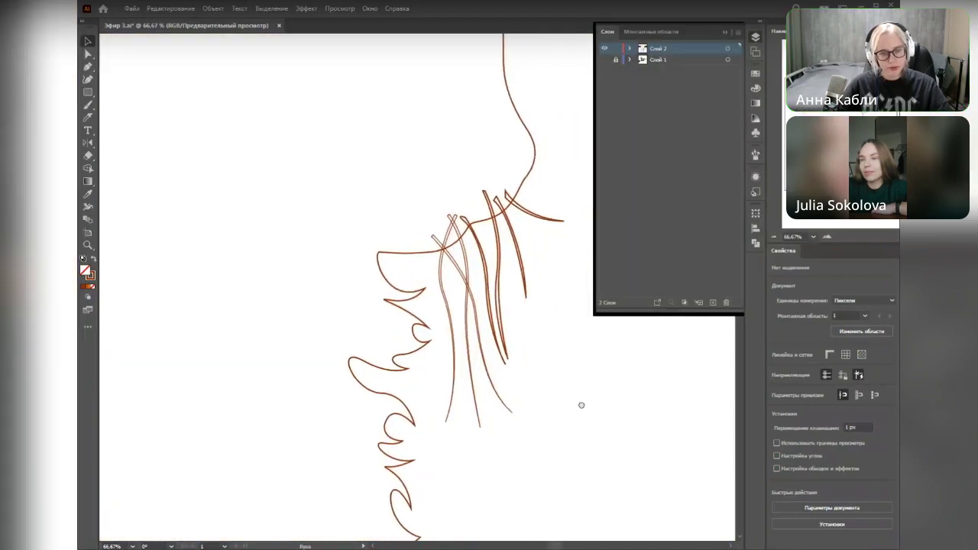
Step: Select the long S-curved third whisker, show Слой 1 again, and switch to Direct Selection for editing its anchor points
{"action": "left_click", "coordinate": [447, 299]}
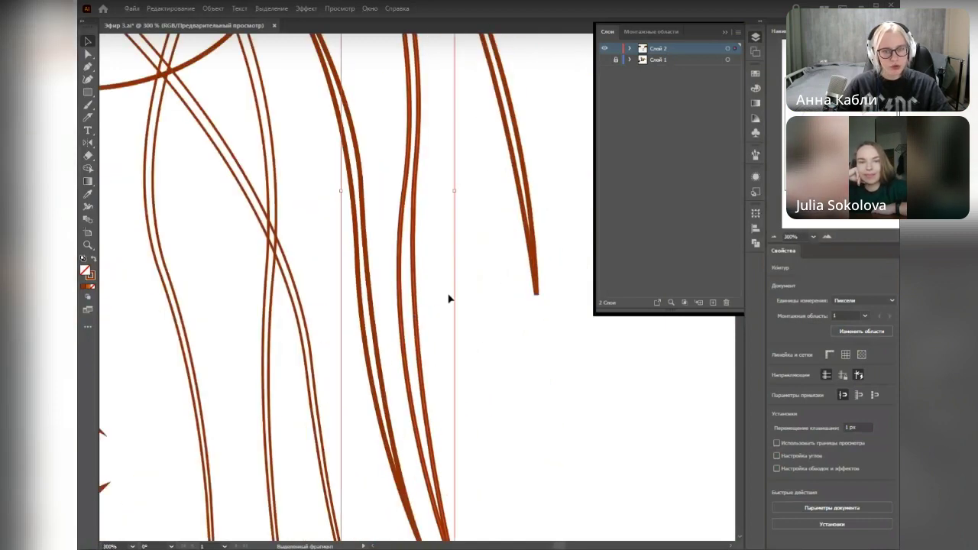
{"action": "left_click", "coordinate": [605, 59]}
{"action": "scroll", "coordinate": [520, 313], "scroll_direction": "down", "scroll_amount": 1}
{"action": "key", "text": "a"}
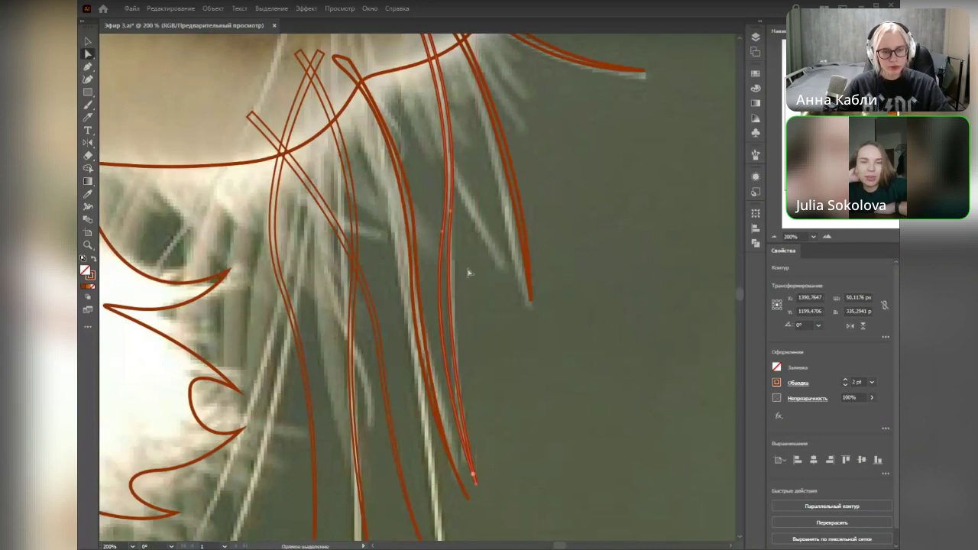
Step: Reshape the lower curves of the two neighbouring long chin whiskers by adjusting their anchor points and direction handles
{"action": "left_click", "coordinate": [450, 211]}
{"action": "left_click_drag", "start_coordinate": [439, 344], "coordinate": [428, 353]}
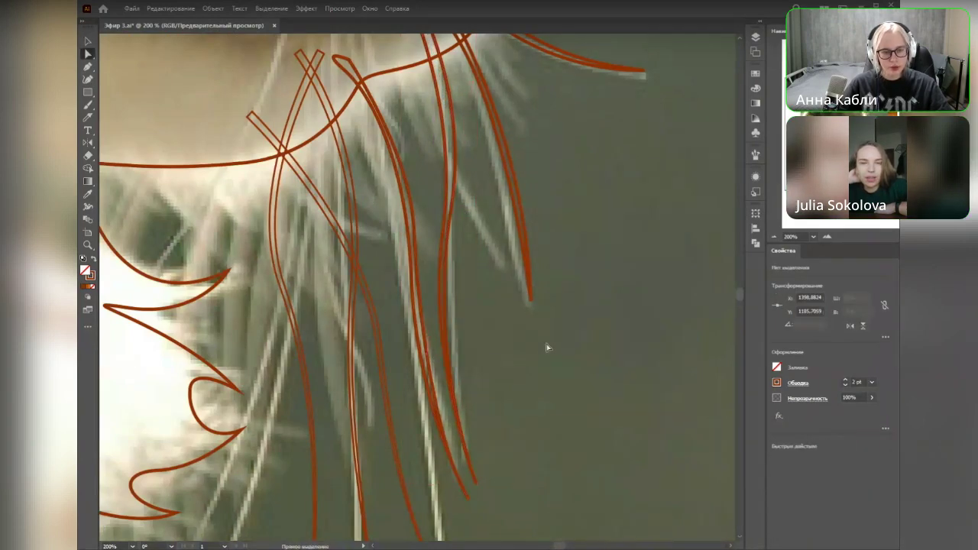
{"action": "left_click", "coordinate": [469, 499]}
{"action": "left_click_drag", "start_coordinate": [415, 411], "coordinate": [418, 391]}
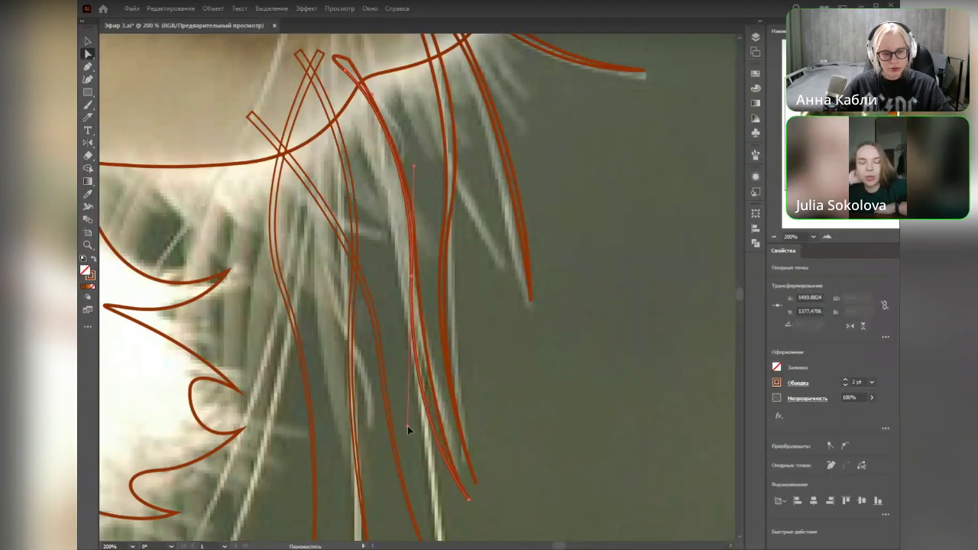
{"action": "left_click_drag", "start_coordinate": [414, 232], "coordinate": [412, 242]}
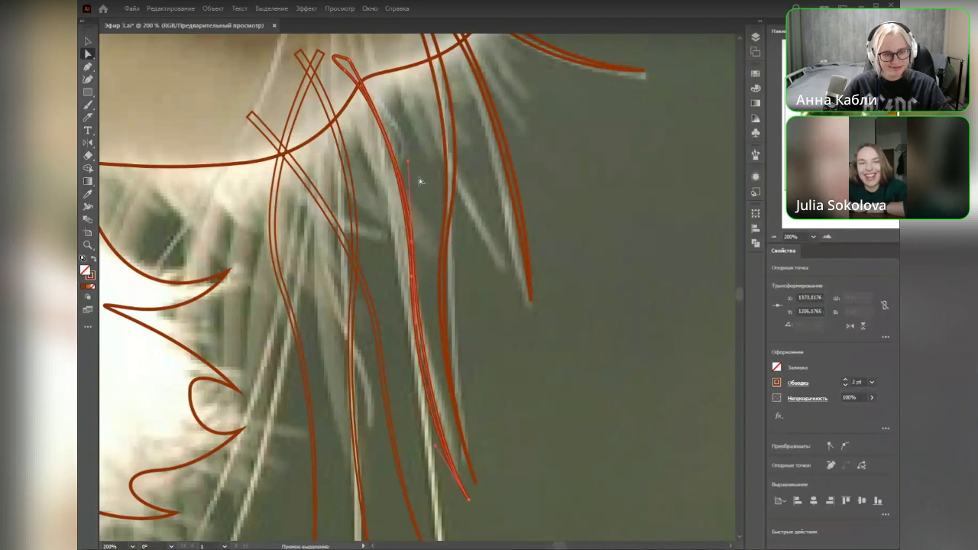
{"action": "left_click_drag", "start_coordinate": [408, 162], "coordinate": [407, 140]}
{"action": "left_click", "coordinate": [587, 328]}
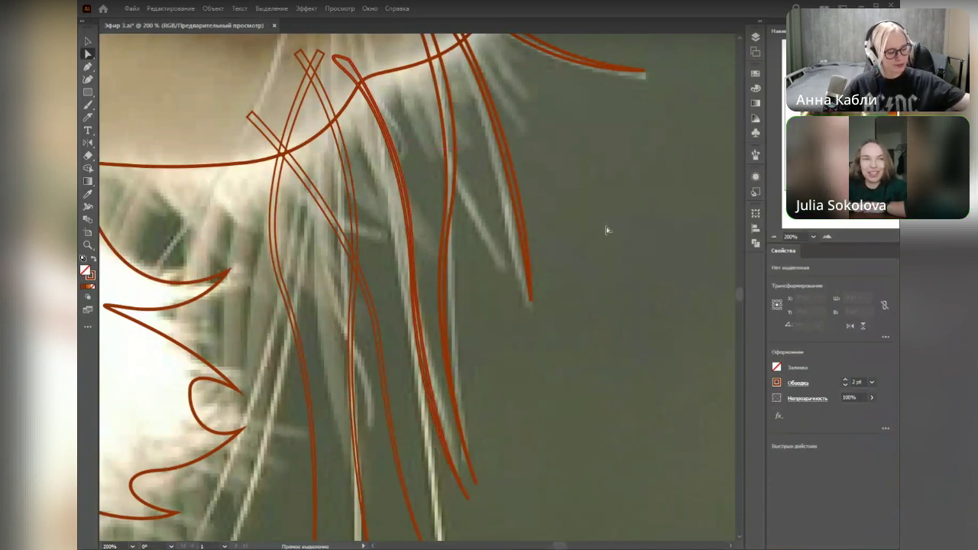
Step: Adjust the direction handles at the tip and base of the sideways whisker under the nose to refine its lower edge
{"action": "left_click_drag", "start_coordinate": [622, 229], "coordinate": [578, 475]}
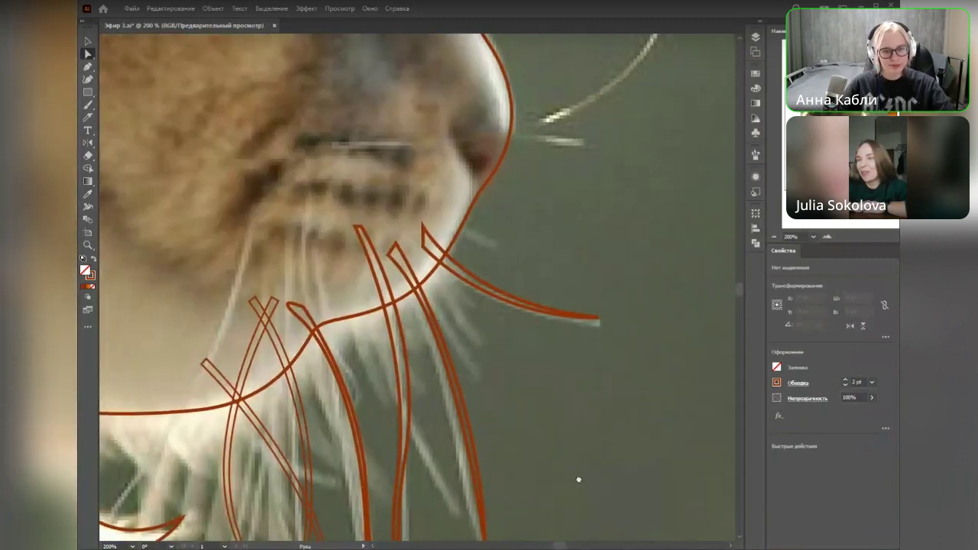
{"action": "left_click", "coordinate": [506, 298]}
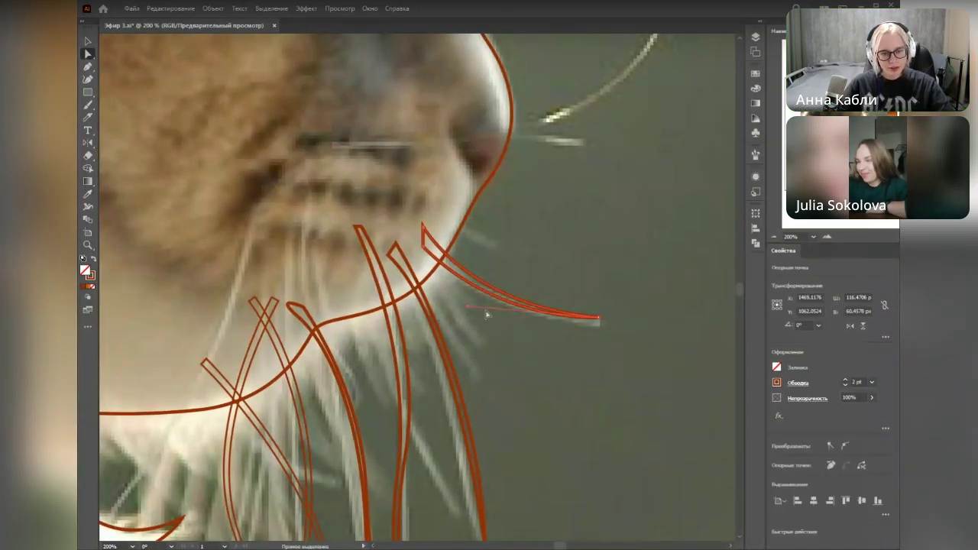
{"action": "left_click_drag", "start_coordinate": [470, 311], "coordinate": [498, 327]}
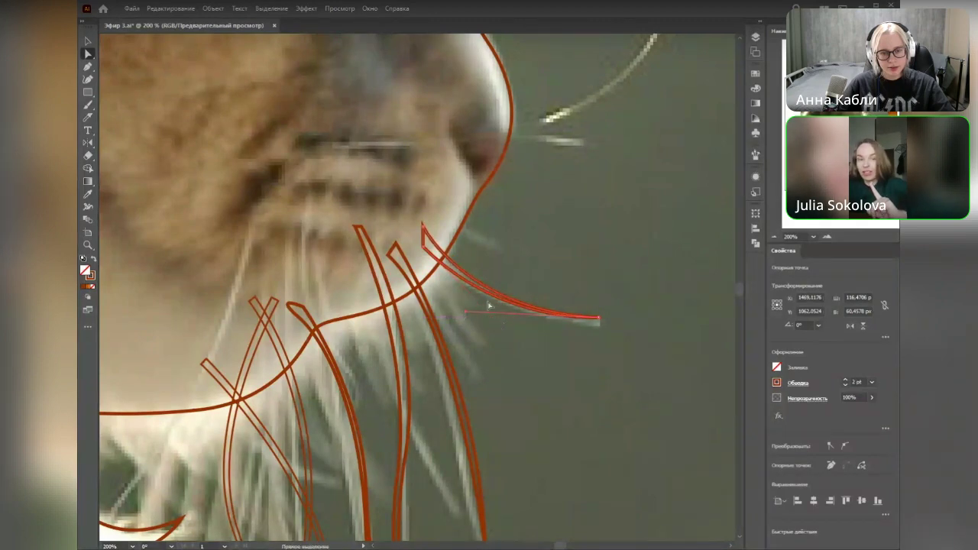
{"action": "left_click_drag", "start_coordinate": [500, 324], "coordinate": [489, 314]}
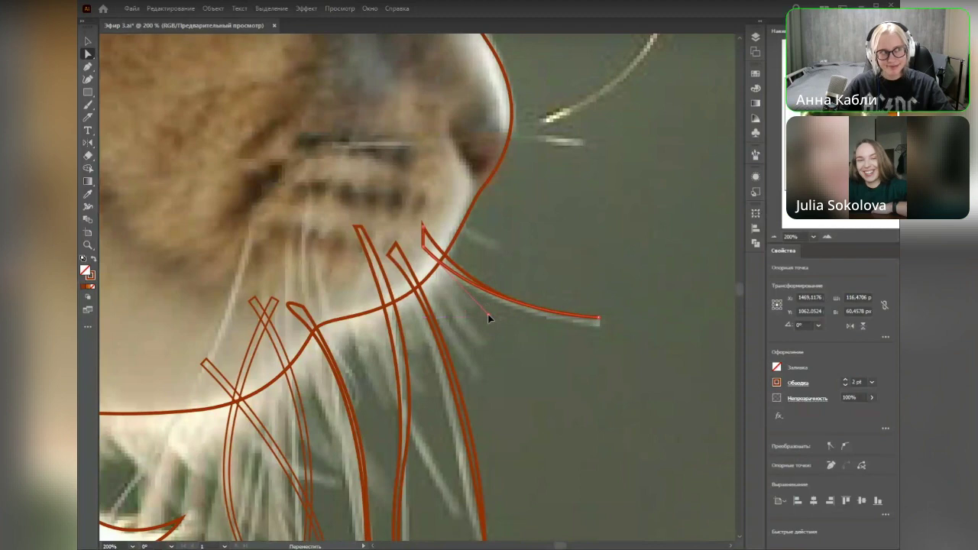
{"action": "left_click_drag", "start_coordinate": [488, 314], "coordinate": [489, 316]}
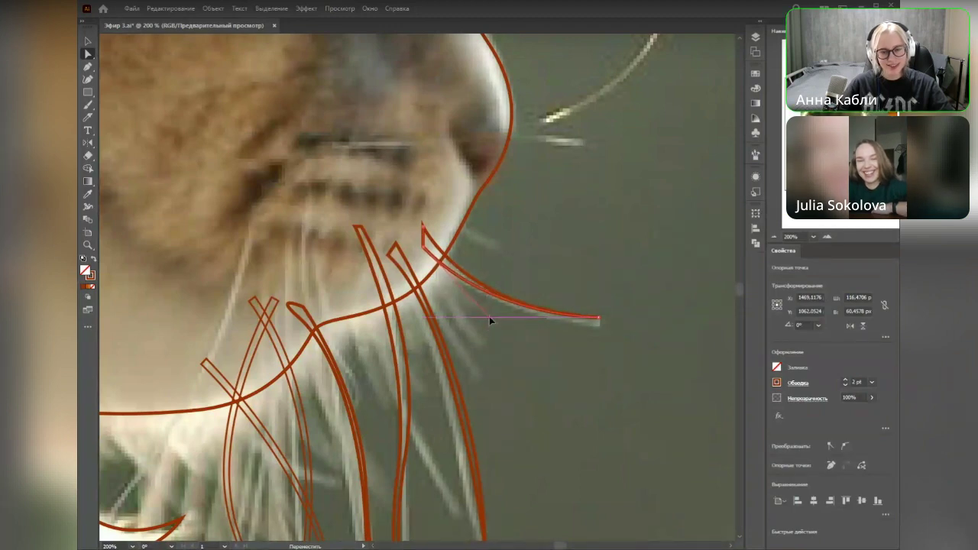
{"action": "left_click", "coordinate": [583, 407]}
{"action": "scroll", "coordinate": [582, 406], "scroll_direction": "down", "scroll_amount": 2}
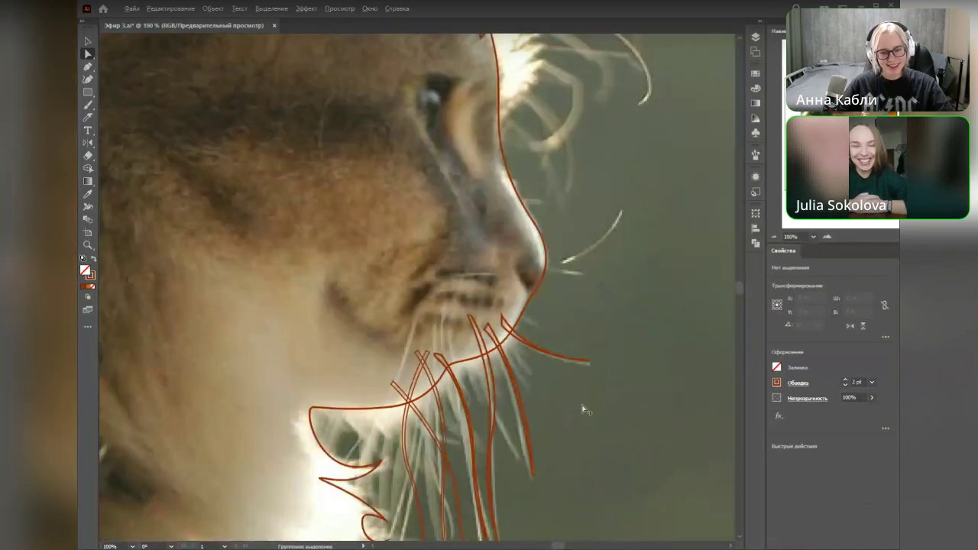
Step: Smooth the bend of the long middle chin whisker by repositioning its mid-length anchor points and their direction handles
{"action": "scroll", "coordinate": [529, 521], "scroll_direction": "up", "scroll_amount": 2}
{"action": "left_click", "coordinate": [475, 214]}
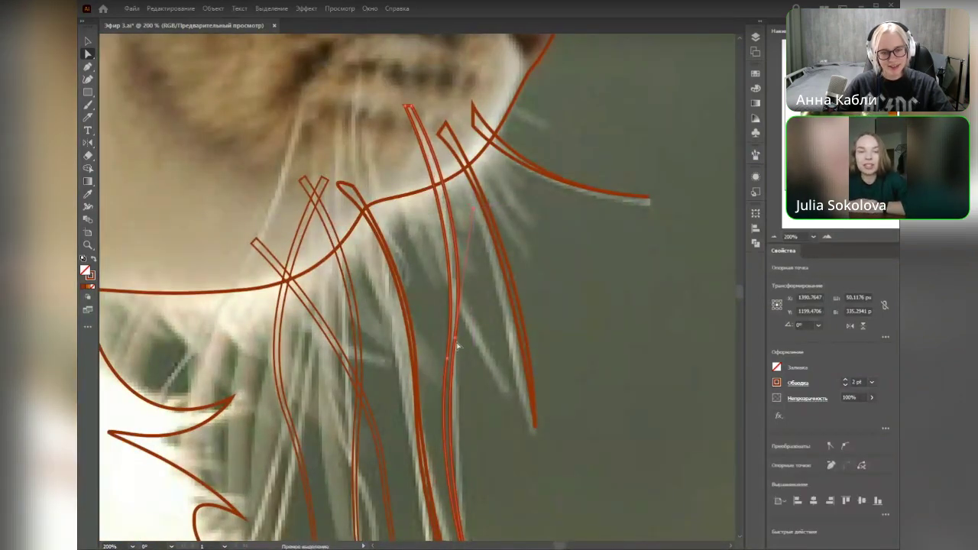
{"action": "left_click_drag", "start_coordinate": [455, 337], "coordinate": [454, 329]}
{"action": "left_click_drag", "start_coordinate": [471, 201], "coordinate": [465, 198]}
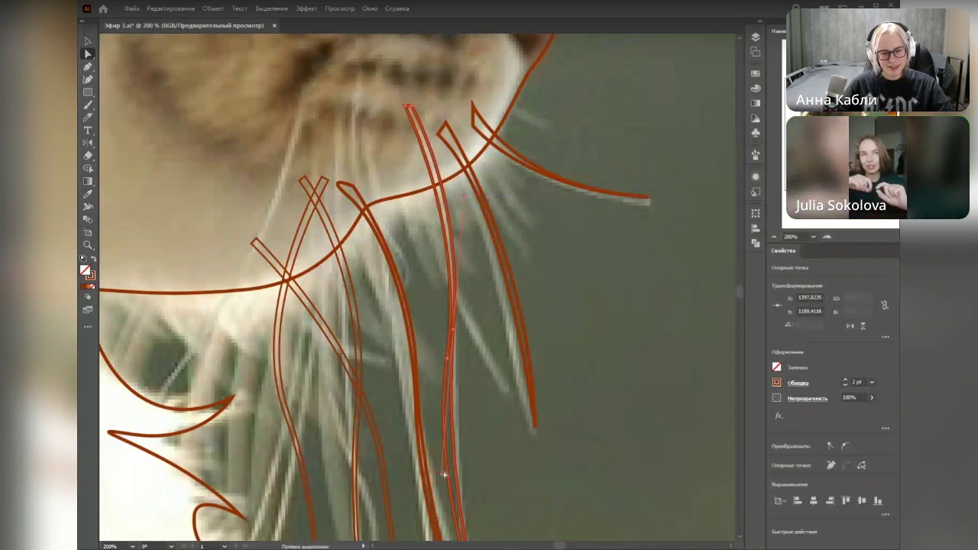
{"action": "left_click_drag", "start_coordinate": [443, 473], "coordinate": [435, 500]}
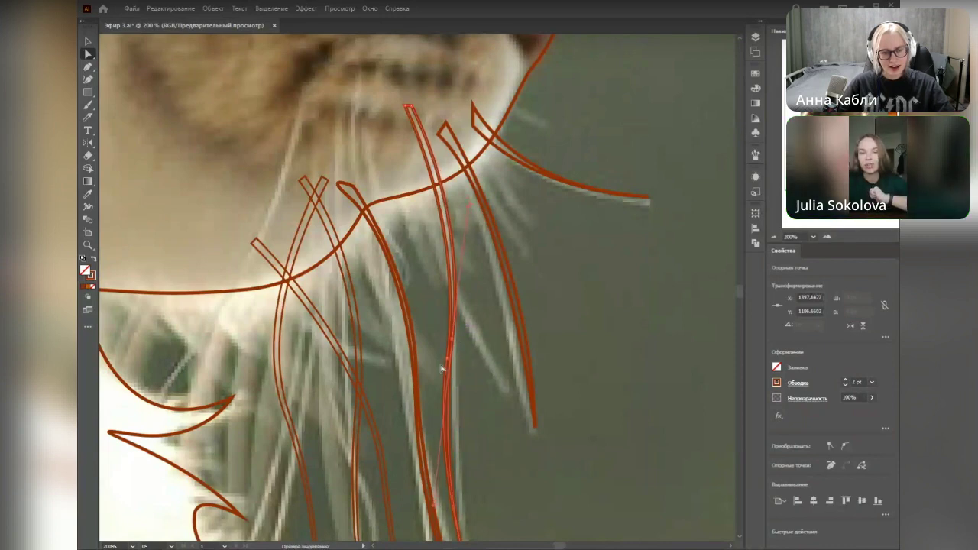
{"action": "left_click_drag", "start_coordinate": [447, 359], "coordinate": [447, 343]}
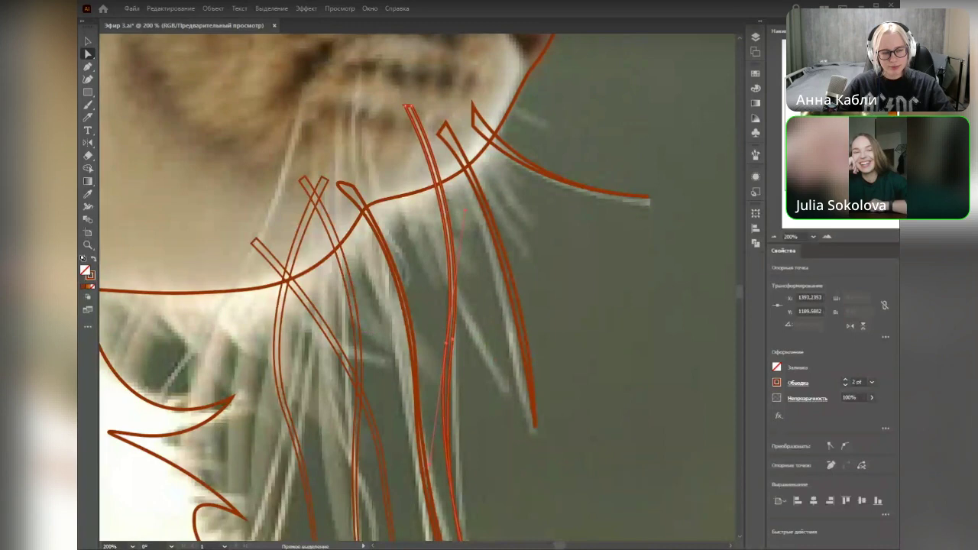
Step: Try to vary the stroke width at the bend of the middle chin whisker with the Width tool, then undo it
{"action": "left_click", "coordinate": [87, 327]}
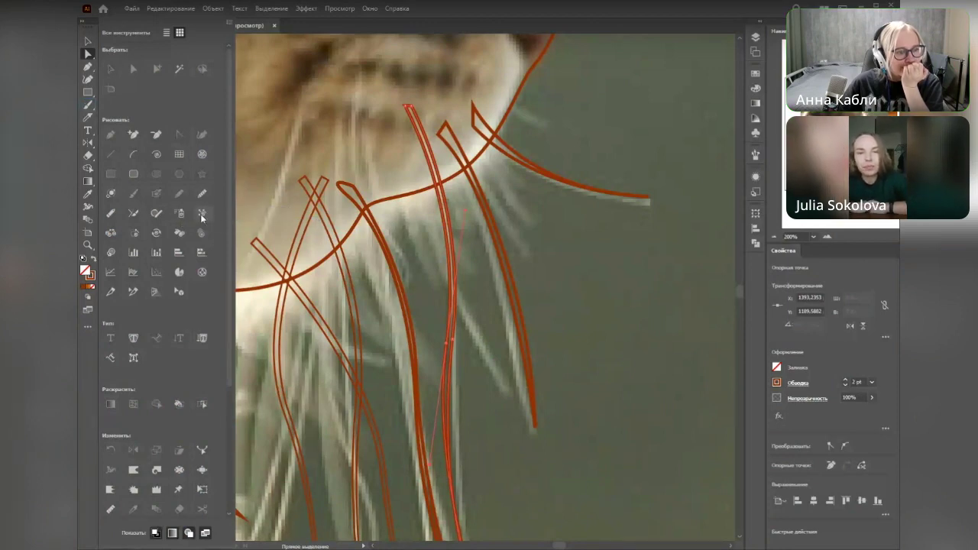
{"action": "scroll", "coordinate": [147, 367], "scroll_direction": "down", "scroll_amount": 3}
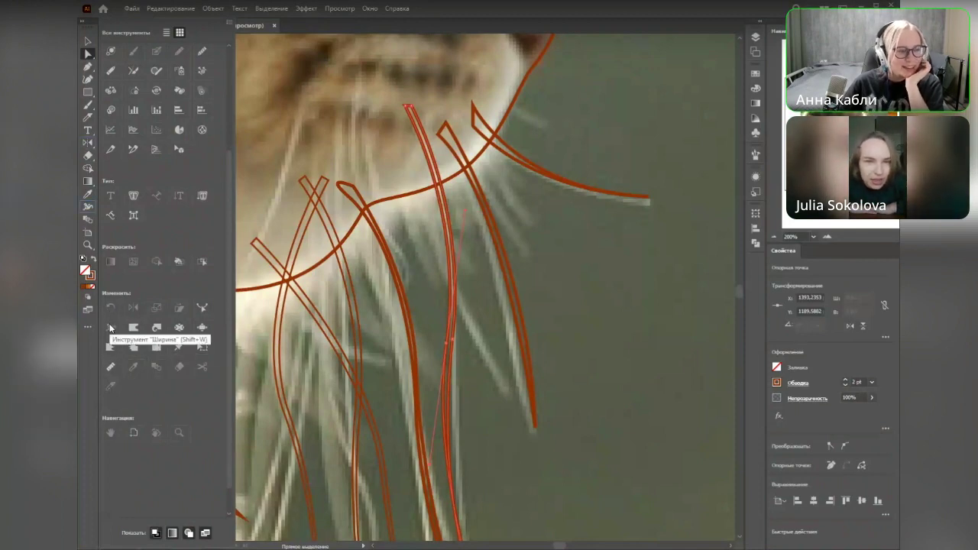
{"action": "left_click", "coordinate": [111, 328]}
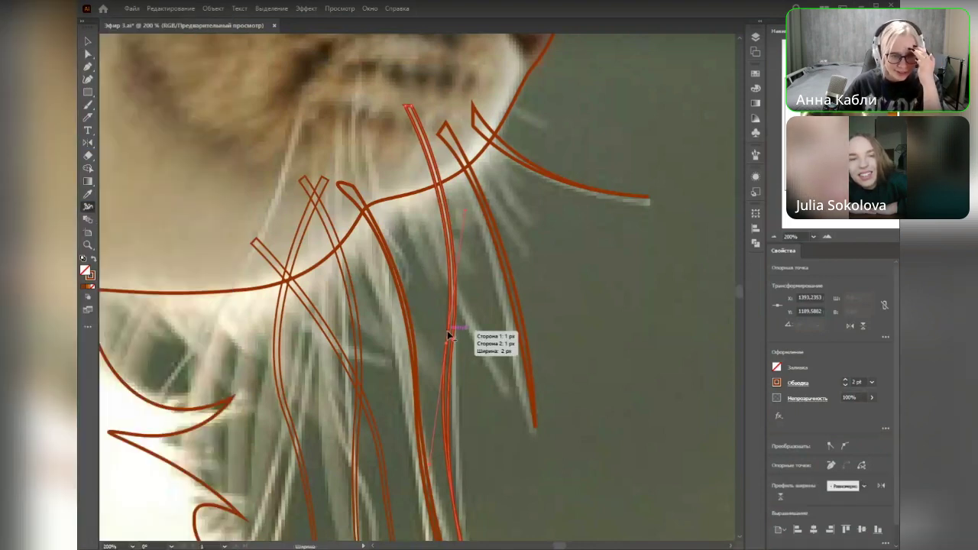
{"action": "left_click_drag", "start_coordinate": [450, 349], "coordinate": [462, 353]}
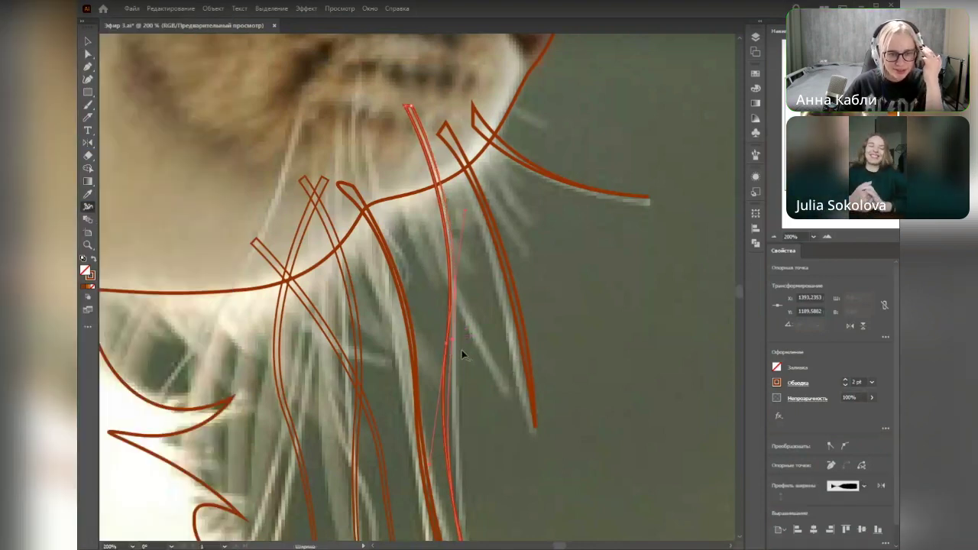
{"action": "key", "text": "ctrl+z"}
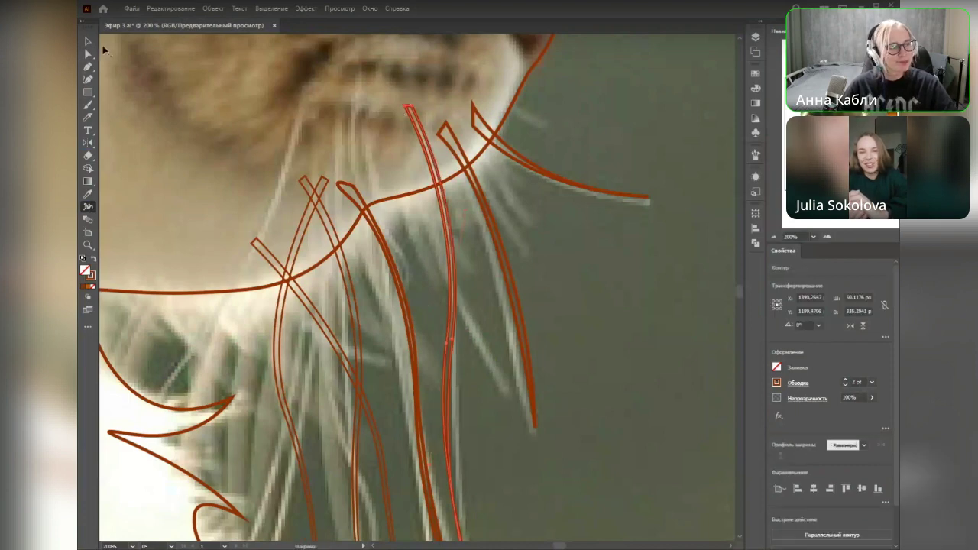
Step: Try to nudge the mid-length anchor of the middle chin whisker with Direct Selection, undo the move and deselect
{"action": "left_click", "coordinate": [89, 53]}
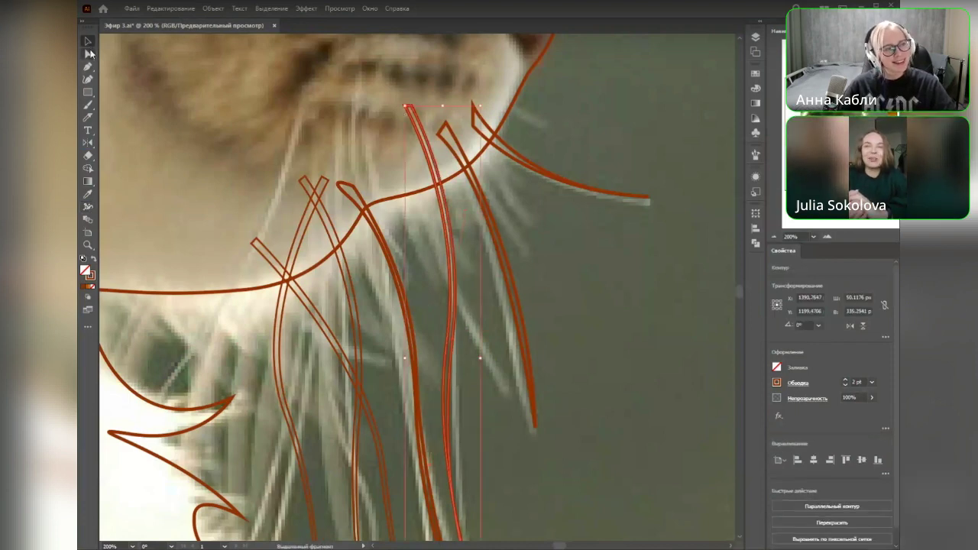
{"action": "mouse_move", "coordinate": [447, 343]}
{"action": "left_mouse_down"}
{"action": "mouse_move", "coordinate": [446, 331]}
{"action": "mouse_move", "coordinate": [449, 340]}
{"action": "left_mouse_up"}
{"action": "key", "text": "ctrl+z"}
{"action": "left_click", "coordinate": [447, 345]}
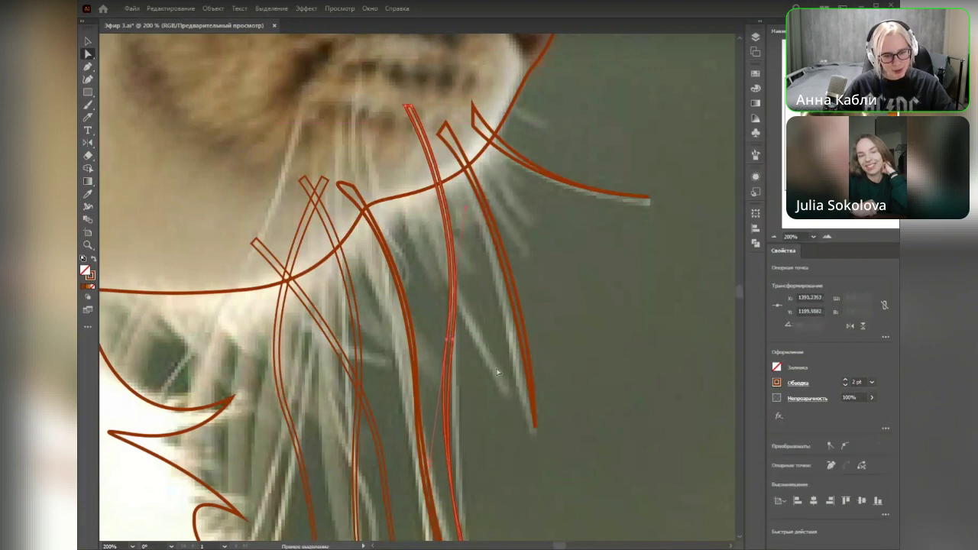
{"action": "left_click", "coordinate": [506, 419]}
Step: Reposition the mid-length anchor of the thick whisker left of the middle one and shorten its lower direction handle
{"action": "scroll", "coordinate": [510, 465], "scroll_direction": "down", "scroll_amount": 1}
{"action": "left_click_drag", "start_coordinate": [453, 420], "coordinate": [449, 319]}
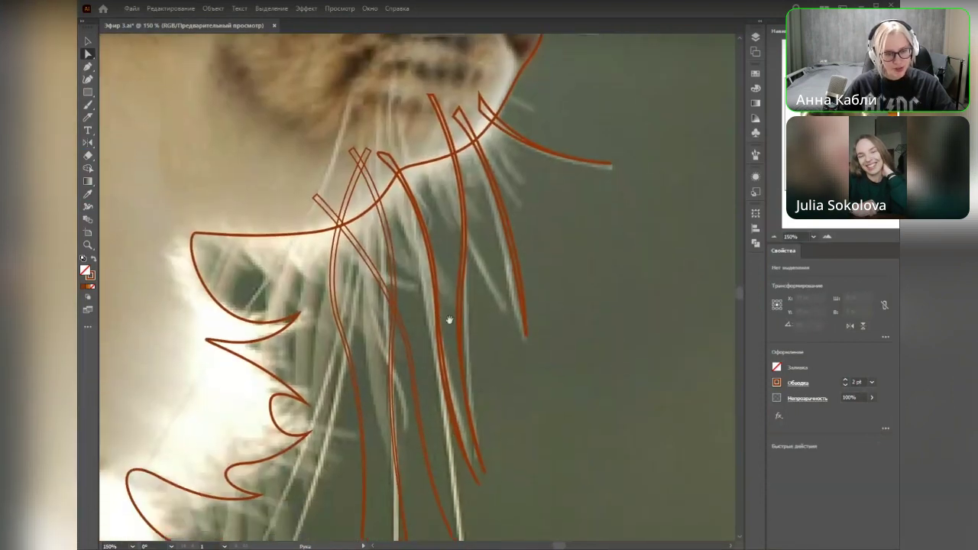
{"action": "left_click", "coordinate": [443, 362]}
{"action": "scroll", "coordinate": [461, 405], "scroll_direction": "up", "scroll_amount": 2}
{"action": "left_click_drag", "start_coordinate": [414, 237], "coordinate": [410, 220]}
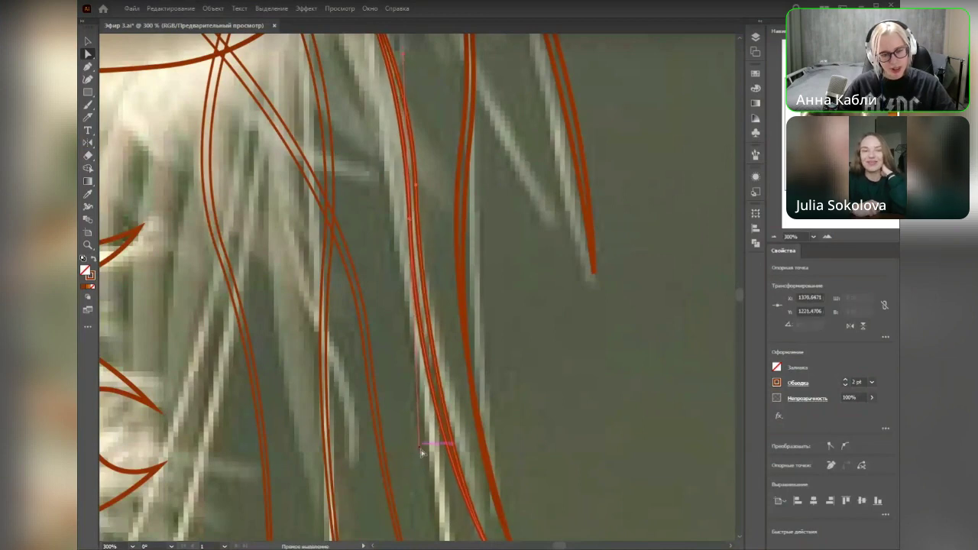
{"action": "left_click_drag", "start_coordinate": [419, 440], "coordinate": [421, 415]}
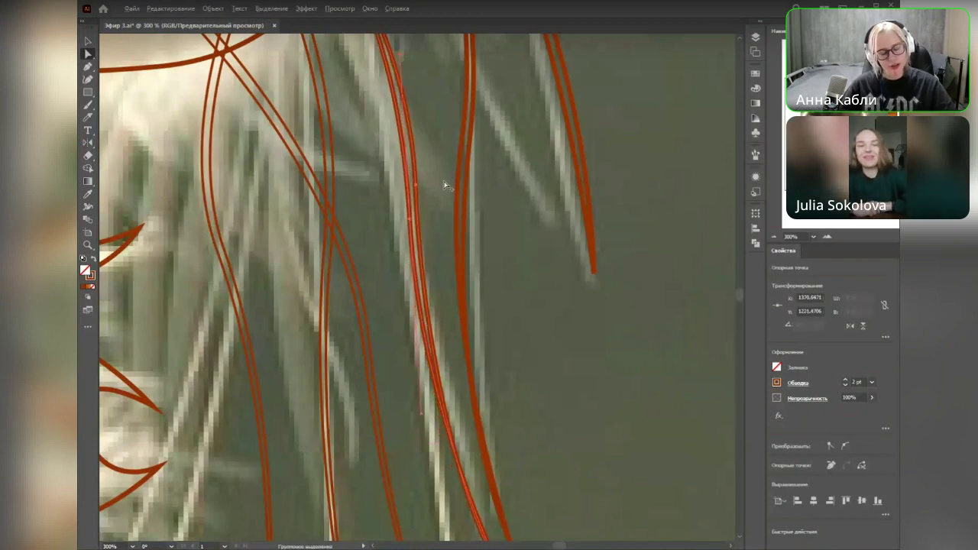
Step: Refine both edges of the same whisker down to its tip by moving its opposite anchor and adjusting the upper and lower handles
{"action": "scroll", "coordinate": [444, 180], "scroll_direction": "down", "scroll_amount": 1}
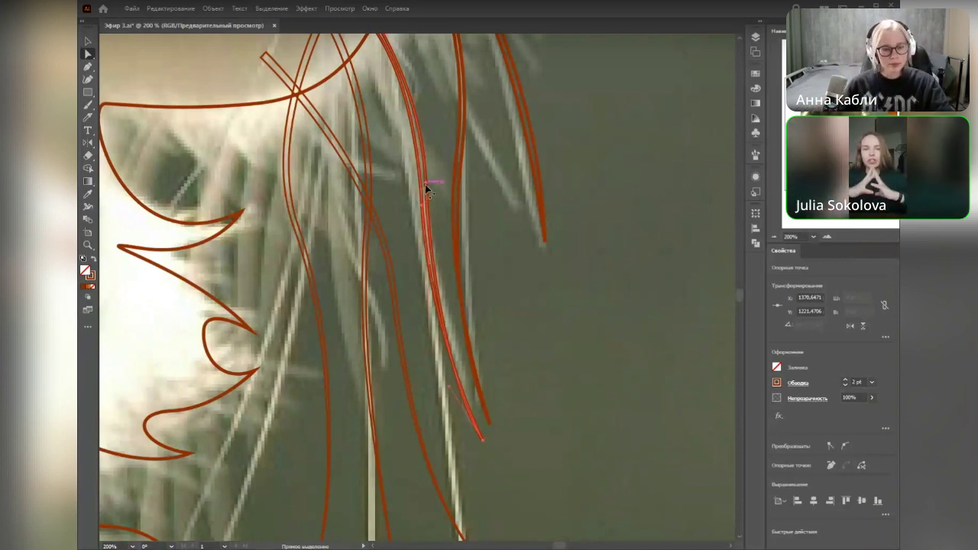
{"action": "left_click", "coordinate": [425, 184]}
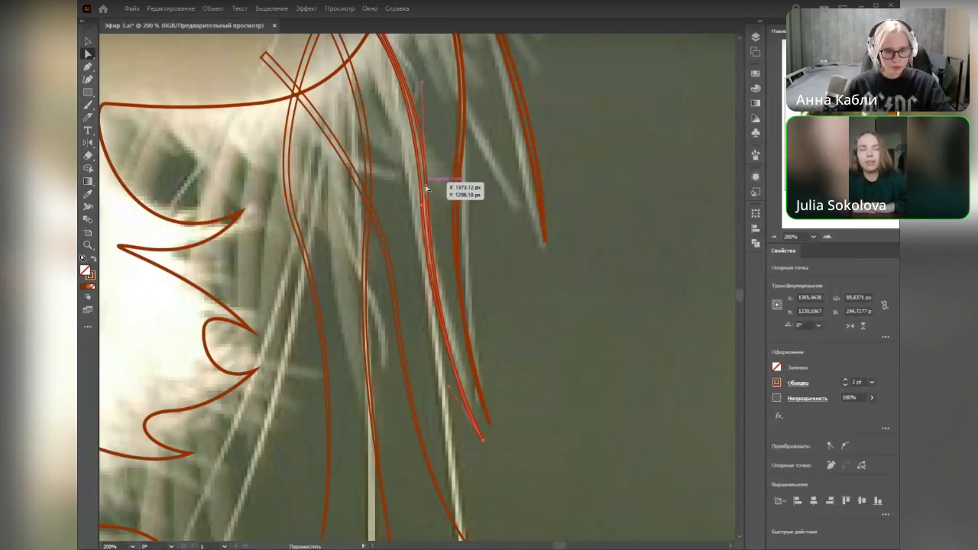
{"action": "left_click", "coordinate": [425, 187]}
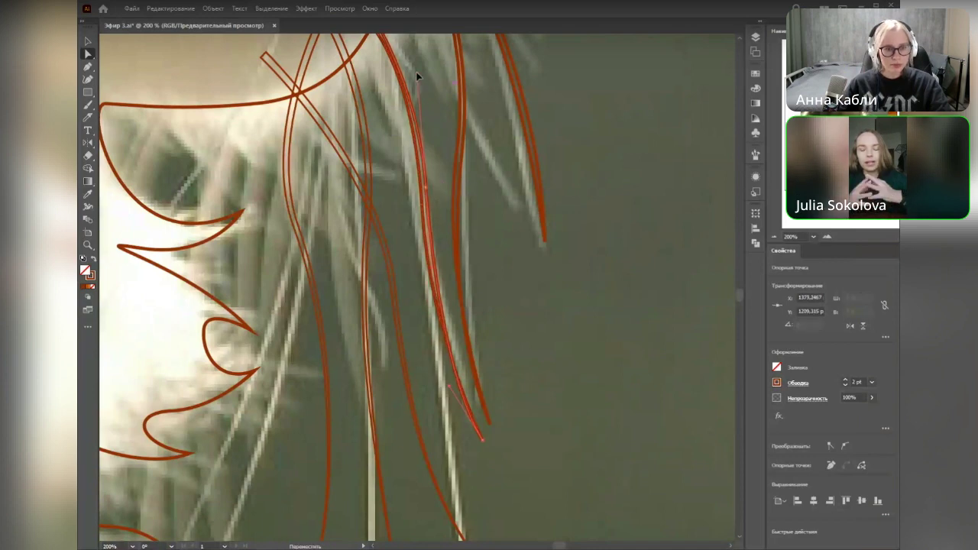
{"action": "left_click_drag", "start_coordinate": [417, 76], "coordinate": [412, 46]}
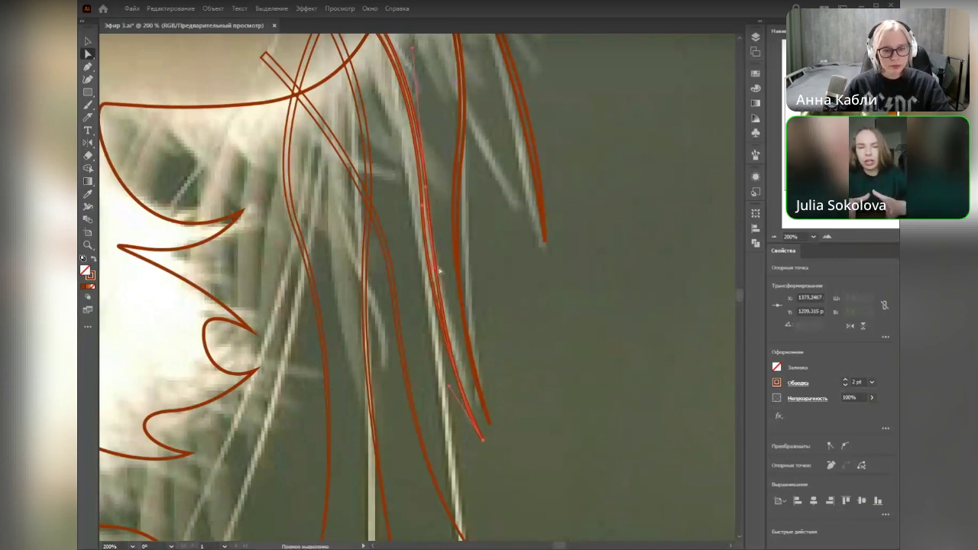
{"action": "left_click_drag", "start_coordinate": [436, 269], "coordinate": [434, 280]}
{"action": "left_click_drag", "start_coordinate": [449, 390], "coordinate": [449, 384]}
{"action": "left_click_drag", "start_coordinate": [419, 199], "coordinate": [421, 205]}
{"action": "left_click_drag", "start_coordinate": [431, 340], "coordinate": [442, 398]}
{"action": "left_click", "coordinate": [528, 350]}
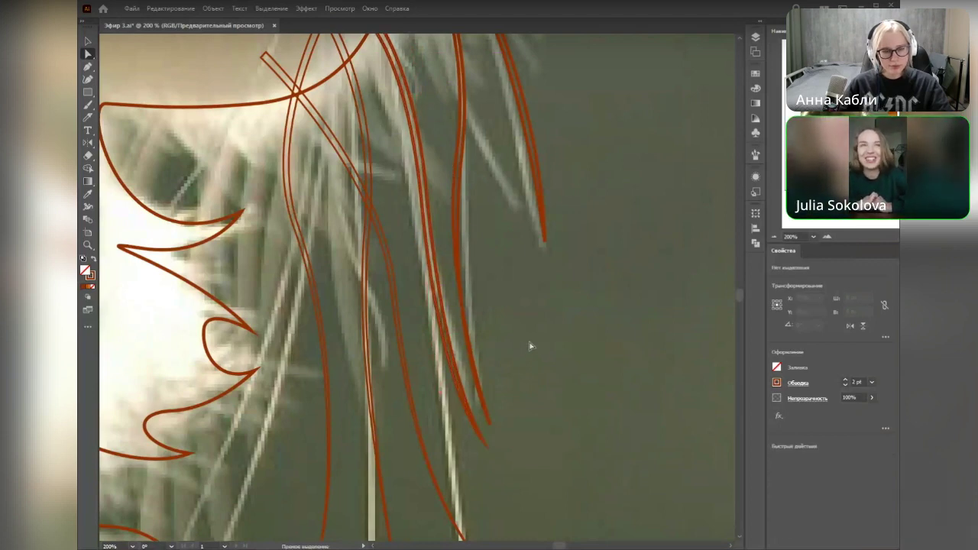
Step: Hide the photo layer Слой 1 to check the traced outline on its own, and show the layer again
{"action": "scroll", "coordinate": [517, 327], "scroll_direction": "down", "scroll_amount": 2}
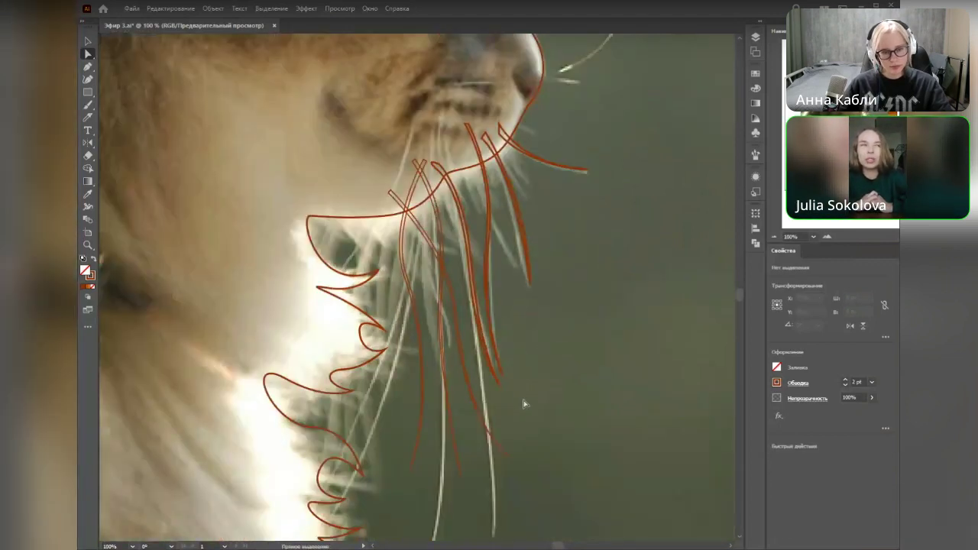
{"action": "left_click", "coordinate": [755, 38]}
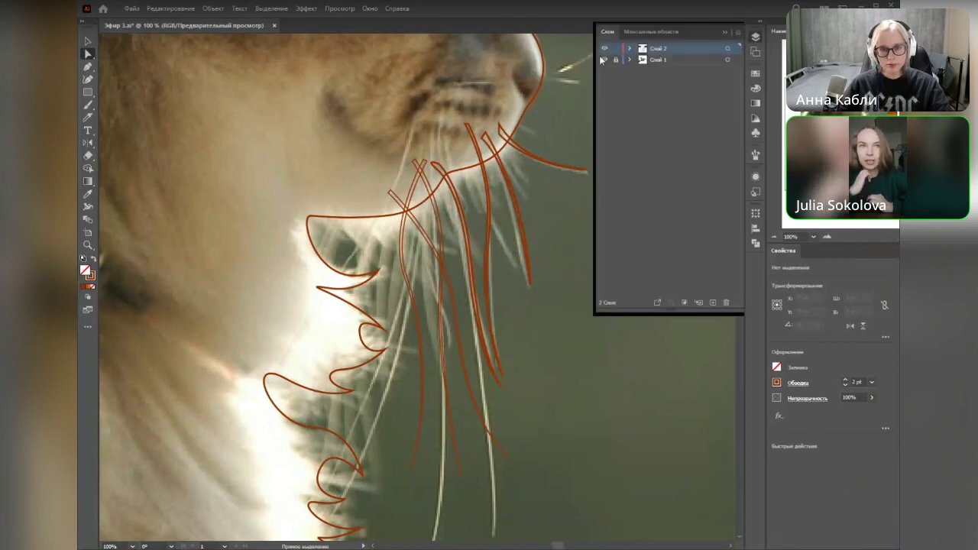
{"action": "left_click", "coordinate": [605, 60]}
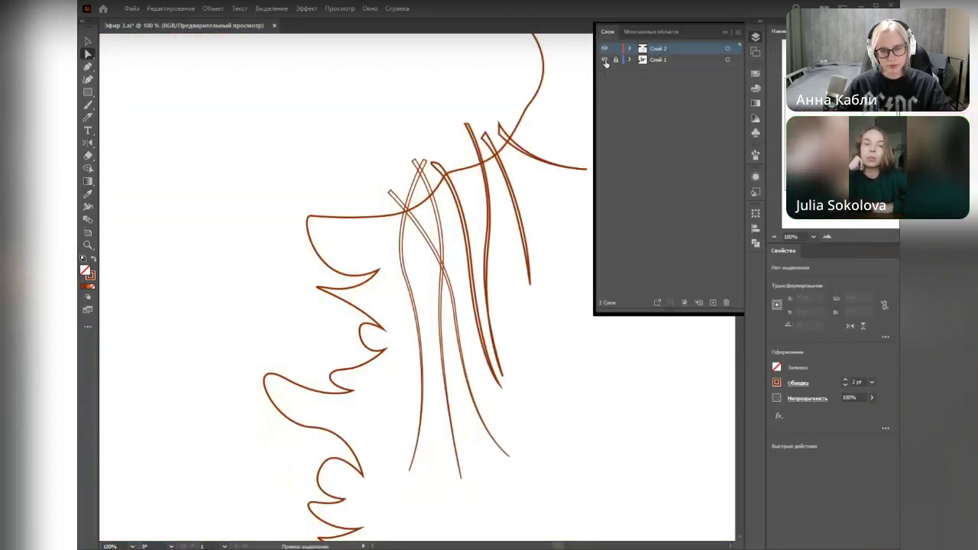
{"action": "left_click", "coordinate": [605, 60]}
{"action": "left_click", "coordinate": [725, 32]}
{"action": "scroll", "coordinate": [532, 297], "scroll_direction": "down", "scroll_amount": 3}
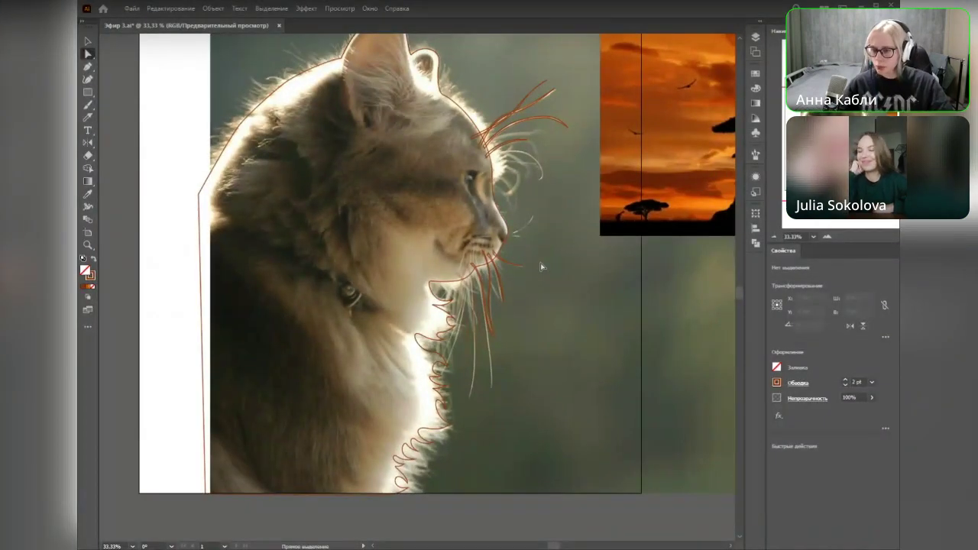
{"action": "left_click_drag", "start_coordinate": [561, 284], "coordinate": [640, 321]}
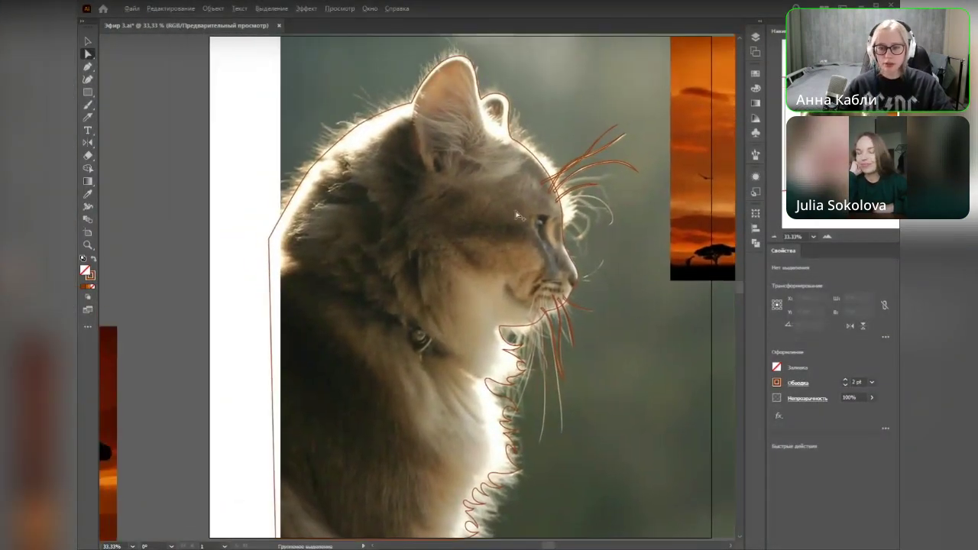
{"action": "scroll", "coordinate": [517, 216], "scroll_direction": "up", "scroll_amount": 5}
{"action": "scroll", "coordinate": [633, 273], "scroll_direction": "down", "scroll_amount": 4}
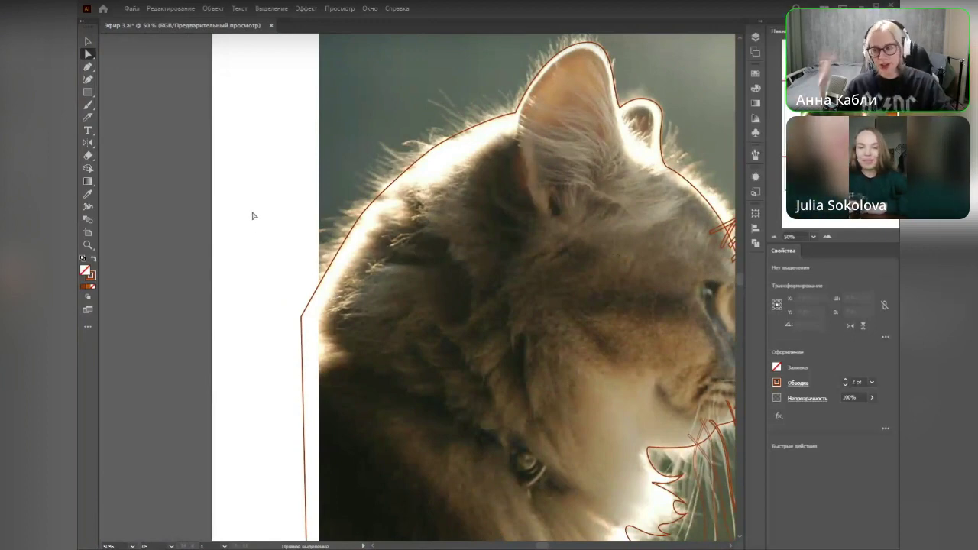
Step: Draw three curved, pointed fur tufts with the Pen tool across the outline along the lower nape of the cat
{"action": "key", "text": "p"}
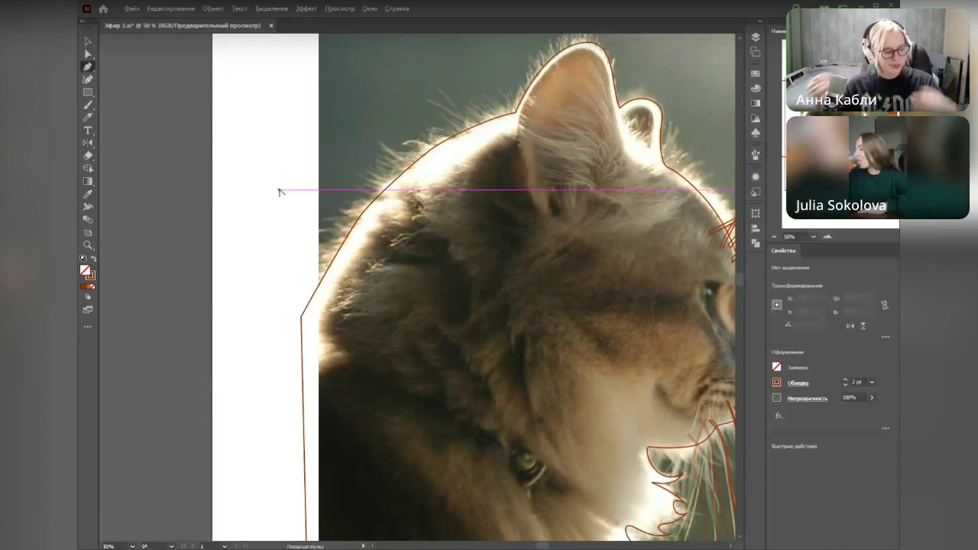
{"action": "scroll", "coordinate": [280, 190], "scroll_direction": "up", "scroll_amount": 1}
{"action": "left_click", "coordinate": [395, 234]}
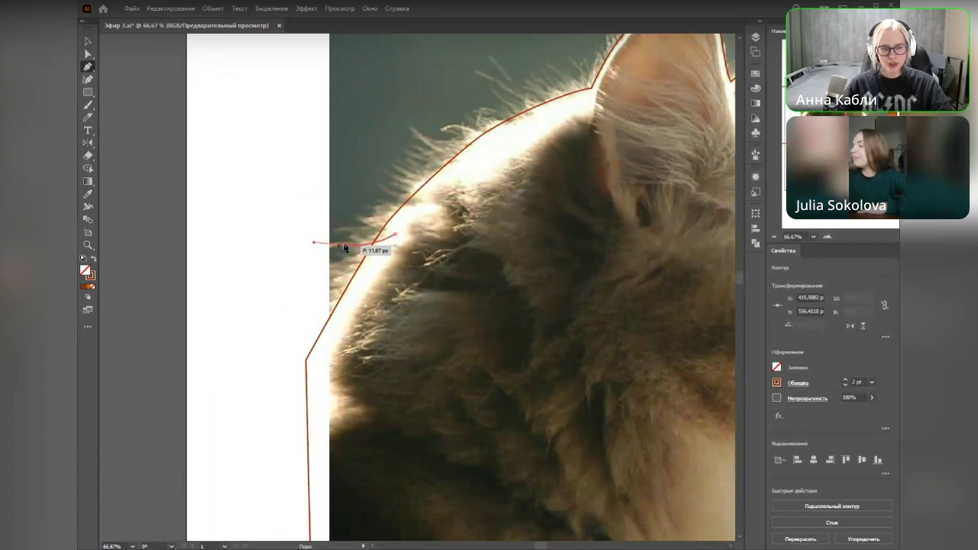
{"action": "left_click_drag", "start_coordinate": [348, 244], "coordinate": [403, 240]}
{"action": "left_click", "coordinate": [395, 234]}
{"action": "left_click", "coordinate": [363, 260]}
{"action": "mouse_move", "coordinate": [359, 269]}
{"action": "left_mouse_down"}
{"action": "mouse_move", "coordinate": [326, 262]}
{"action": "mouse_move", "coordinate": [398, 253]}
{"action": "mouse_move", "coordinate": [364, 299]}
{"action": "mouse_move", "coordinate": [356, 280]}
{"action": "mouse_move", "coordinate": [305, 279]}
{"action": "mouse_move", "coordinate": [304, 317]}
{"action": "mouse_move", "coordinate": [308, 296]}
{"action": "mouse_move", "coordinate": [376, 292]}
{"action": "left_mouse_up"}
{"action": "left_click", "coordinate": [343, 264]}
{"action": "left_click", "coordinate": [366, 259]}
{"action": "left_click", "coordinate": [311, 298]}
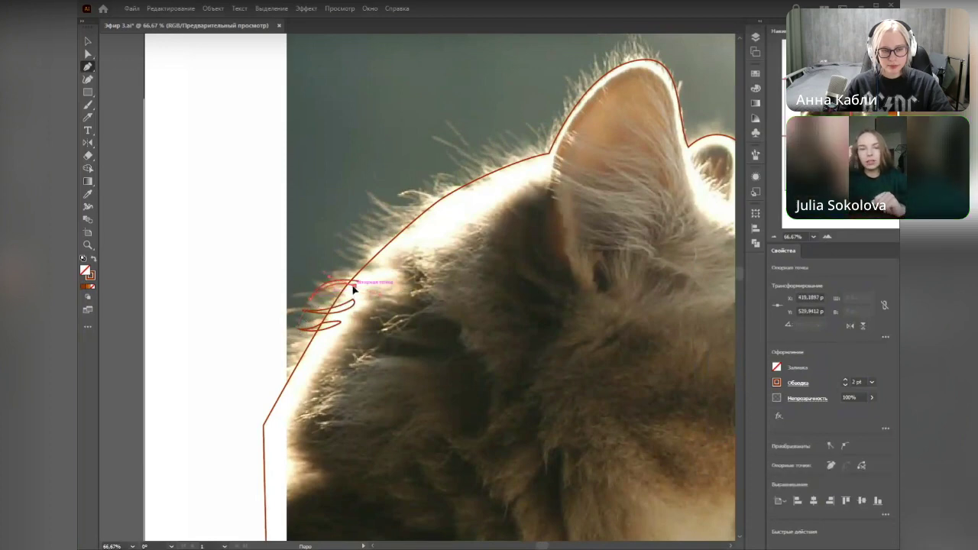
Step: Draw three more pointed fur tufts across the outline farther up the neck towards the ear, and deselect
{"action": "scroll", "coordinate": [366, 277], "scroll_direction": "up", "scroll_amount": 1}
{"action": "left_click_drag", "start_coordinate": [345, 286], "coordinate": [409, 302]}
{"action": "left_click", "coordinate": [375, 288]}
{"action": "left_click", "coordinate": [393, 299]}
{"action": "left_click_drag", "start_coordinate": [329, 288], "coordinate": [293, 295]}
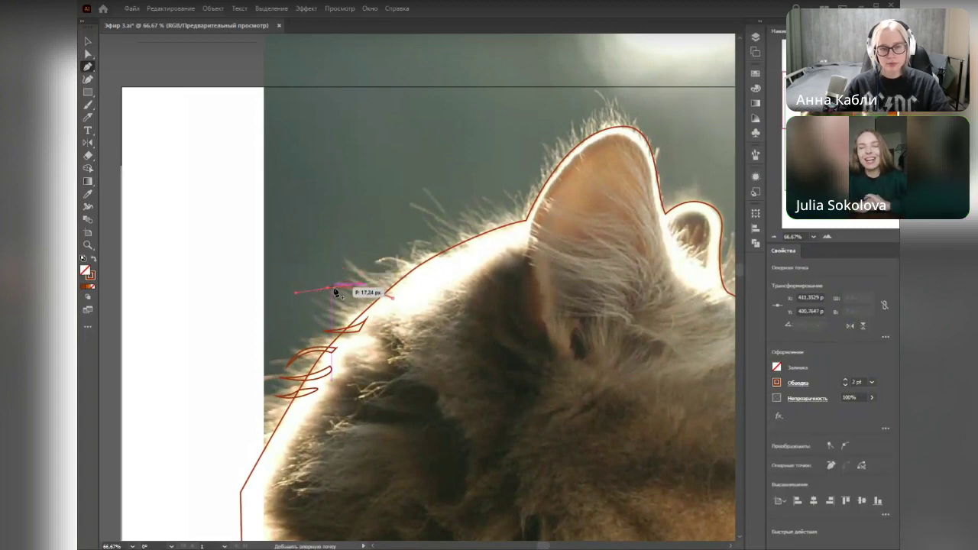
{"action": "left_click", "coordinate": [329, 289]}
{"action": "left_click_drag", "start_coordinate": [379, 308], "coordinate": [421, 285]}
{"action": "key", "text": "v"}
{"action": "left_click", "coordinate": [455, 393]}
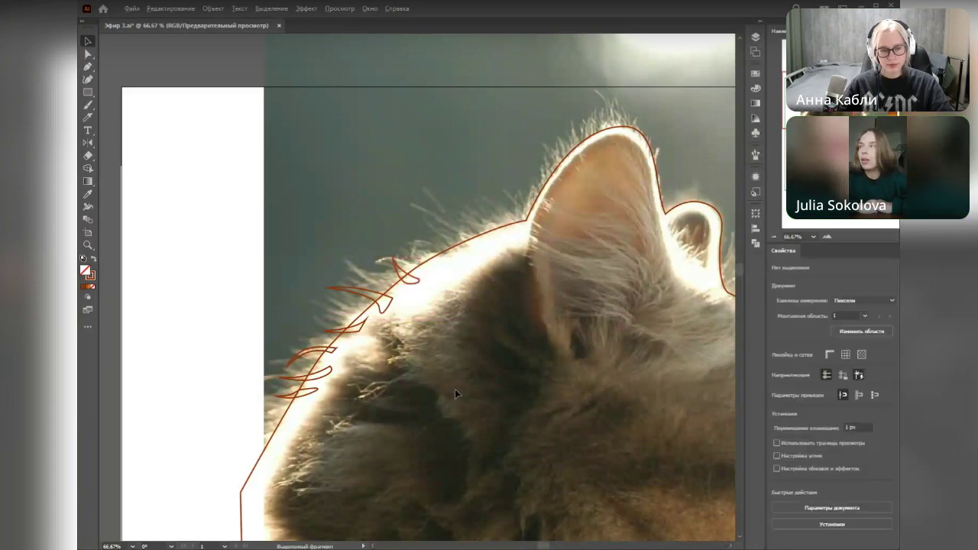
Step: Paste the isometric Pac-Man console image onto the empty canvas below the cat artboard and deselect it
{"action": "scroll", "coordinate": [456, 394], "scroll_direction": "down", "scroll_amount": 1}
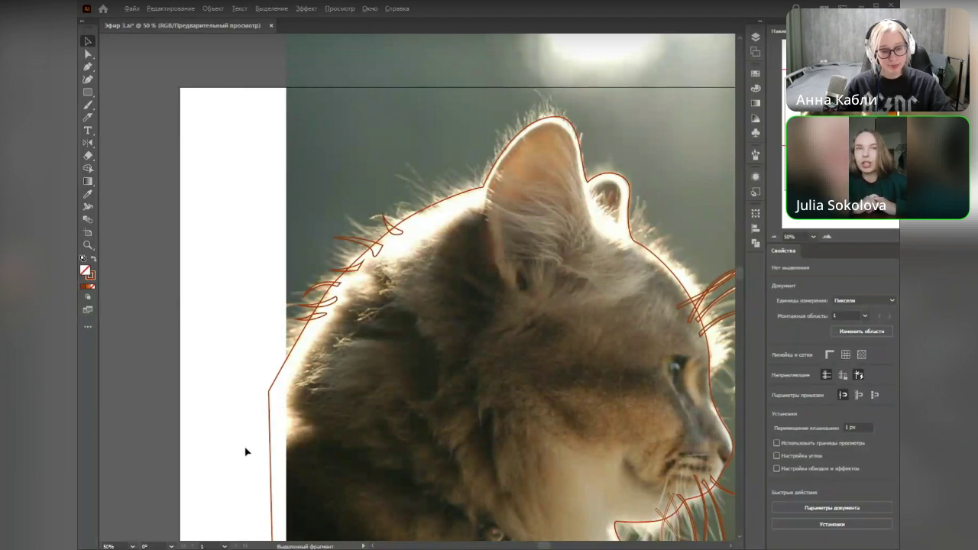
{"action": "scroll", "coordinate": [246, 452], "scroll_direction": "down", "scroll_amount": 2}
{"action": "left_click_drag", "start_coordinate": [245, 451], "coordinate": [373, 212]}
{"action": "left_click_drag", "start_coordinate": [374, 406], "coordinate": [321, 68]}
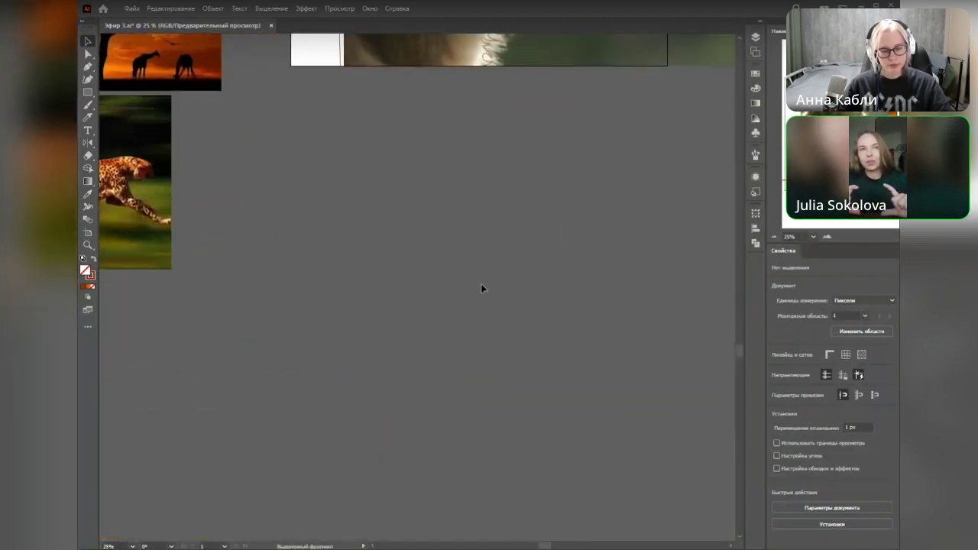
{"action": "key", "text": "ctrl+v"}
{"action": "left_click_drag", "start_coordinate": [538, 382], "coordinate": [686, 501]}
{"action": "scroll", "coordinate": [487, 343], "scroll_direction": "up", "scroll_amount": 3}
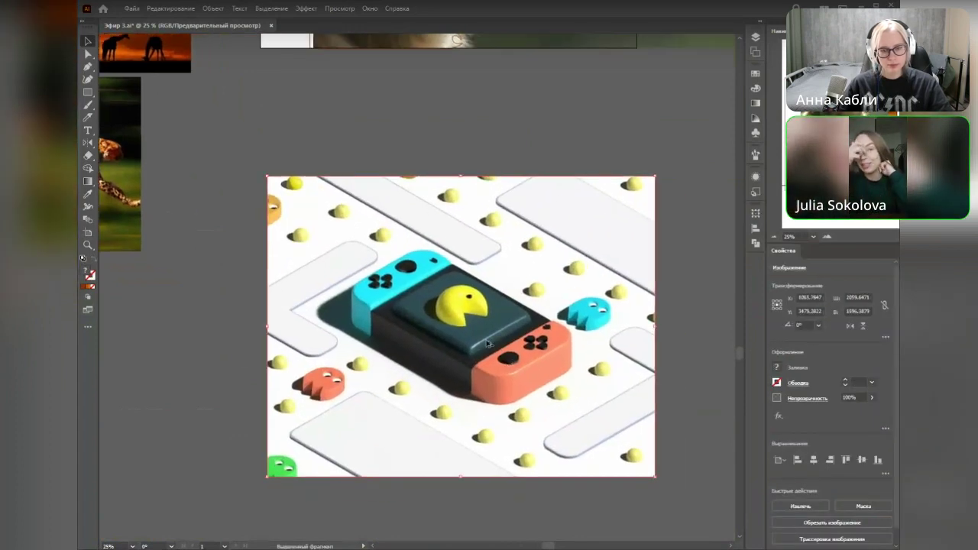
{"action": "scroll", "coordinate": [487, 343], "scroll_direction": "down", "scroll_amount": 1}
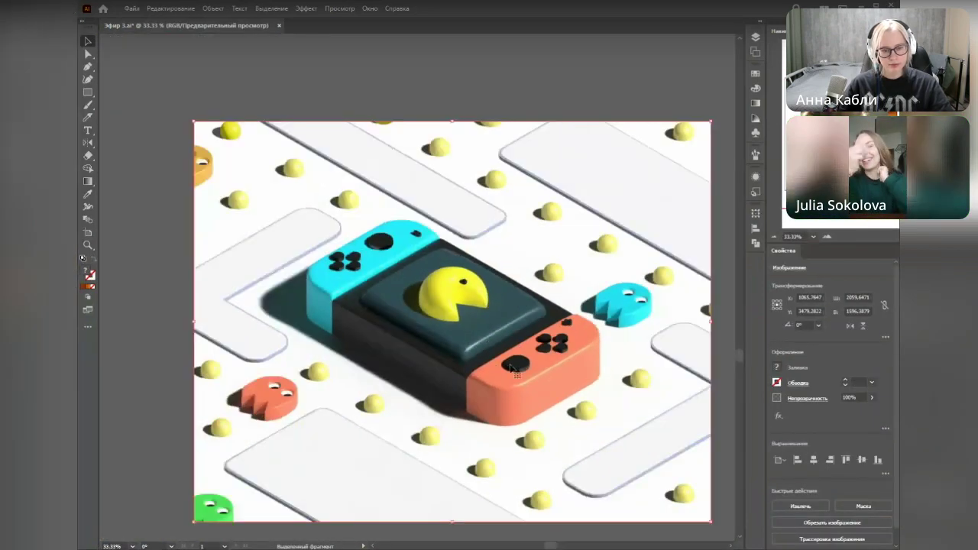
{"action": "left_click", "coordinate": [566, 103]}
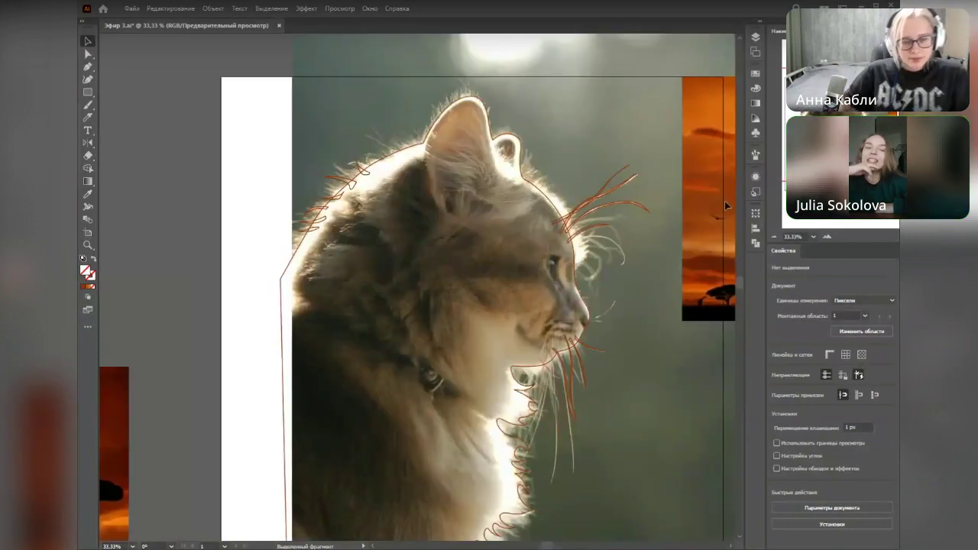
Step: Start a Pen tool path at the tip of the near ear, tracing the first pointed hairs including the tallest one
{"action": "scroll", "coordinate": [411, 225], "scroll_direction": "down", "scroll_amount": 1}
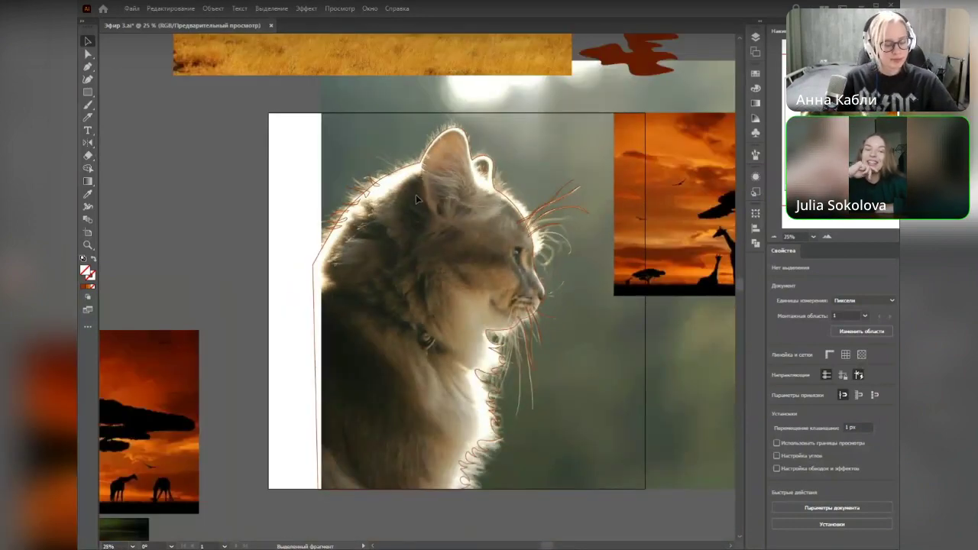
{"action": "scroll", "coordinate": [413, 226], "scroll_direction": "up", "scroll_amount": 2}
{"action": "scroll", "coordinate": [428, 325], "scroll_direction": "up", "scroll_amount": 1}
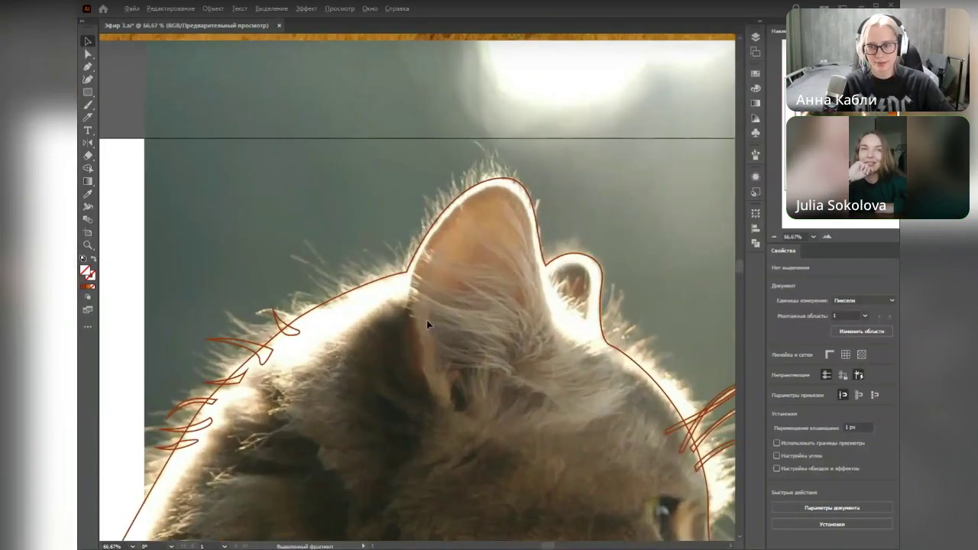
{"action": "key", "text": "p"}
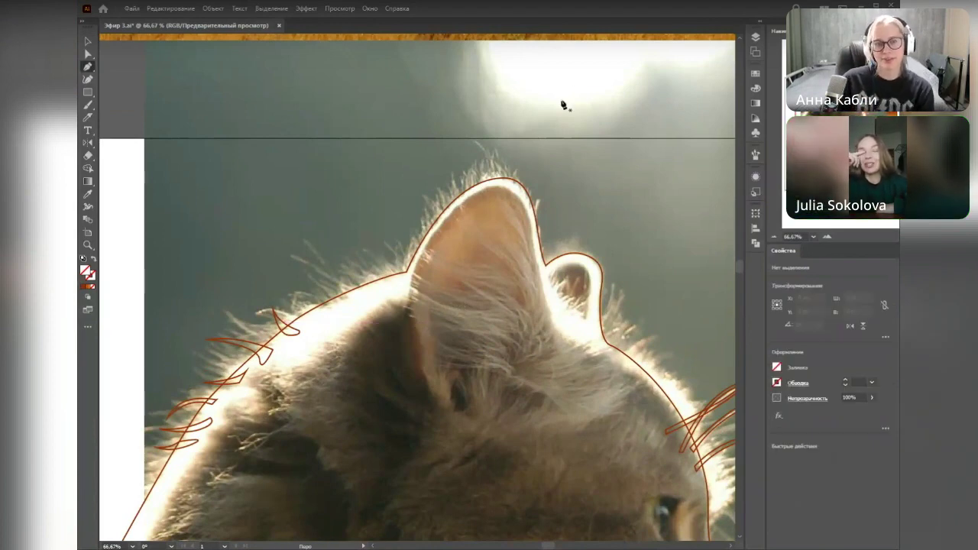
{"action": "left_click", "coordinate": [525, 193]}
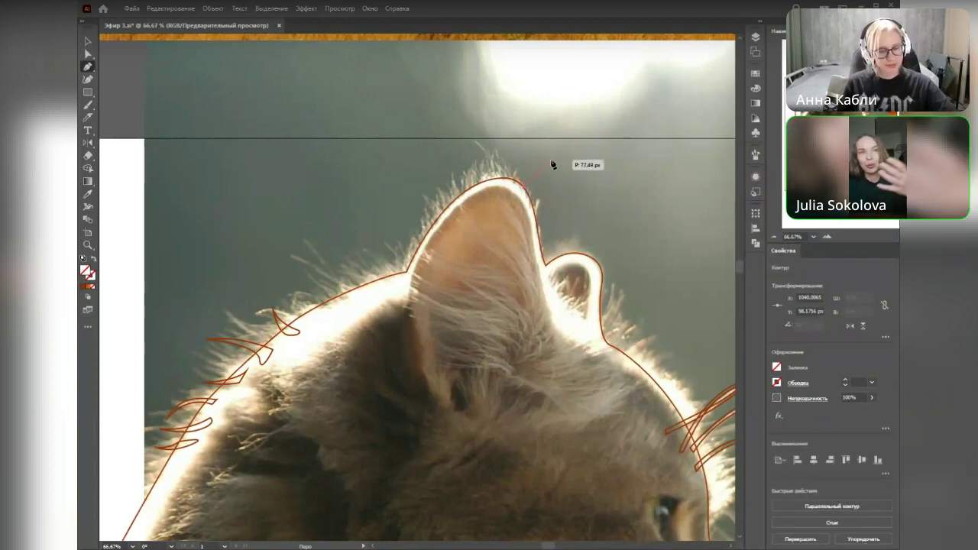
{"action": "scroll", "coordinate": [529, 177], "scroll_direction": "up", "scroll_amount": 1}
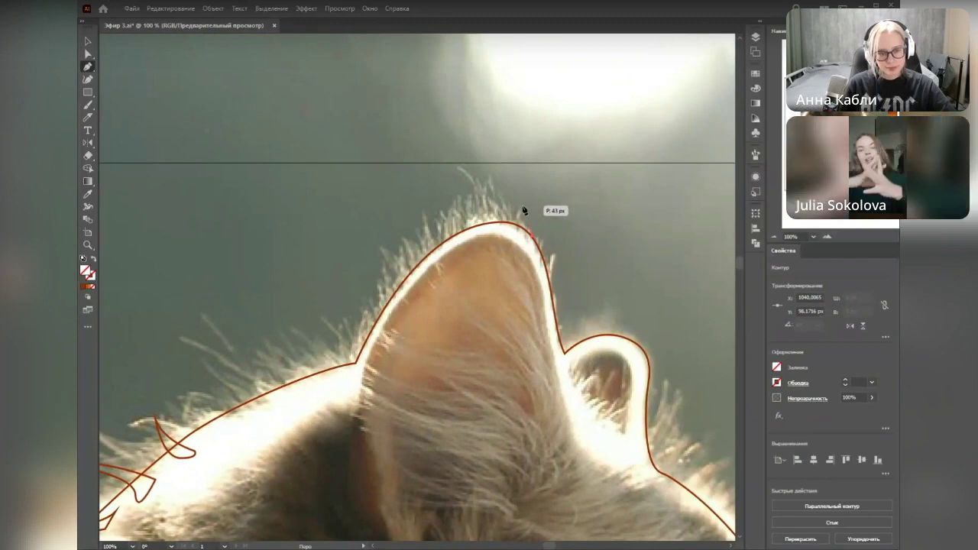
{"action": "left_click", "coordinate": [527, 193]}
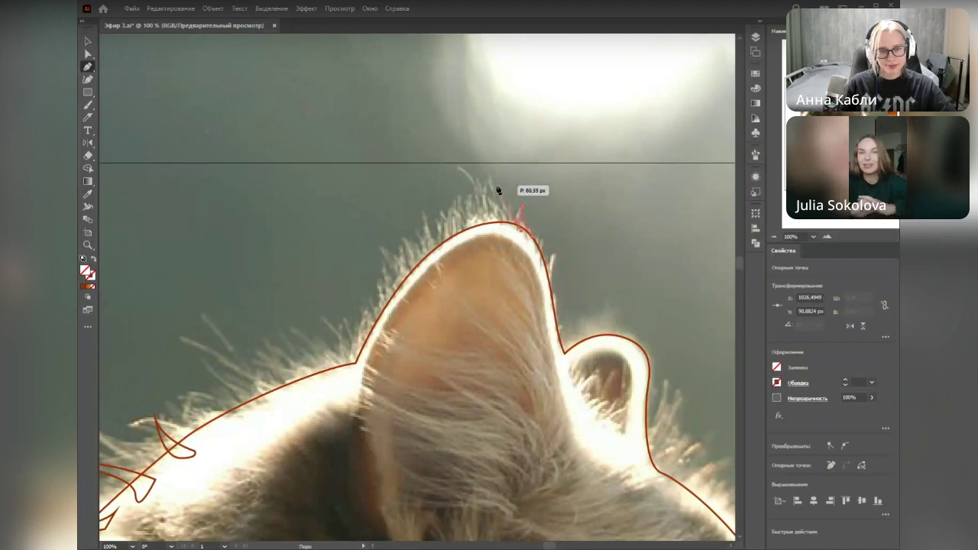
{"action": "left_click_drag", "start_coordinate": [508, 206], "coordinate": [478, 235]}
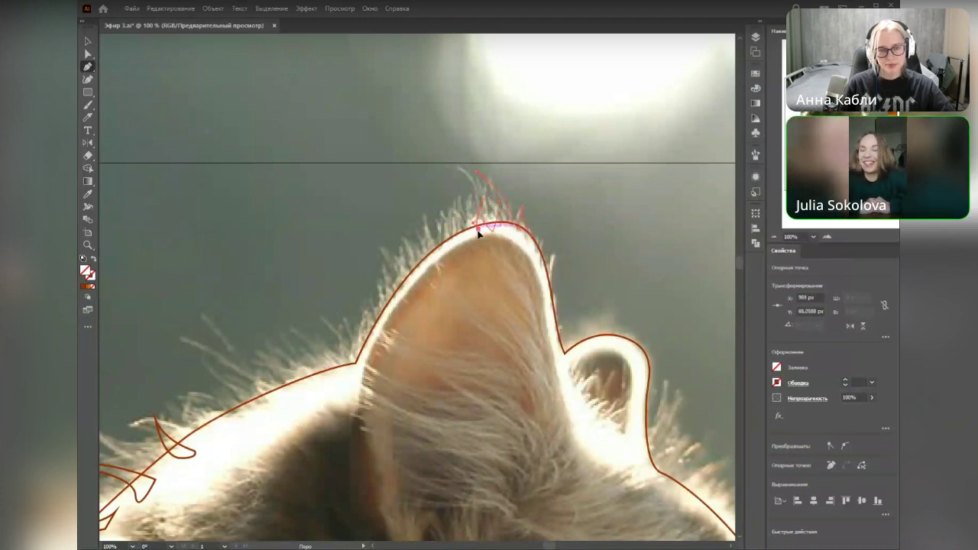
Step: Continue the path with small pointed hairs down the back edge of the ear and close it across the ear's inside
{"action": "scroll", "coordinate": [462, 227], "scroll_direction": "up", "scroll_amount": 1}
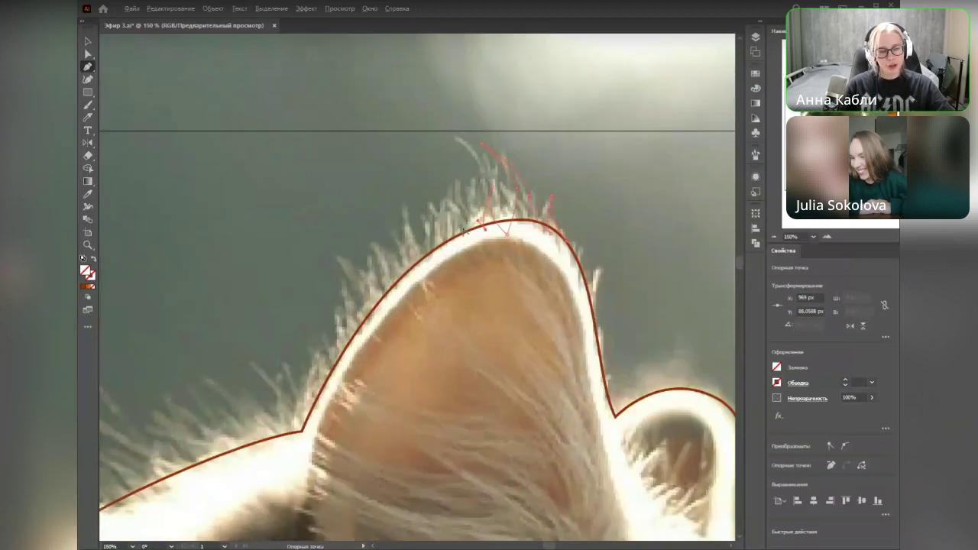
{"action": "left_click_drag", "start_coordinate": [476, 201], "coordinate": [453, 197]}
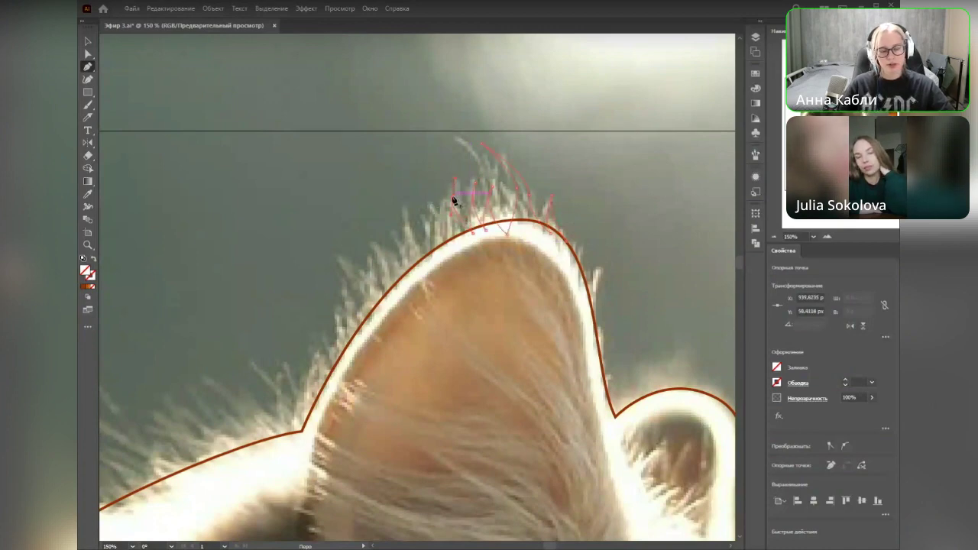
{"action": "left_click_drag", "start_coordinate": [468, 236], "coordinate": [480, 243]}
{"action": "left_click_drag", "start_coordinate": [455, 200], "coordinate": [454, 217]}
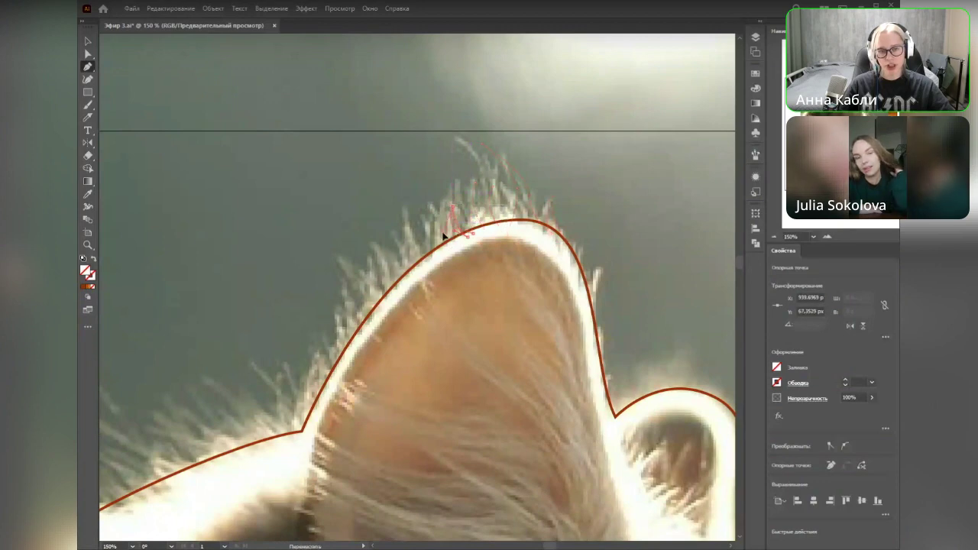
{"action": "left_click_drag", "start_coordinate": [449, 239], "coordinate": [435, 222]}
{"action": "mouse_move", "coordinate": [433, 255]}
{"action": "left_mouse_down"}
{"action": "mouse_move", "coordinate": [441, 235]}
{"action": "mouse_move", "coordinate": [449, 251]}
{"action": "mouse_move", "coordinate": [434, 248]}
{"action": "mouse_move", "coordinate": [559, 171]}
{"action": "mouse_move", "coordinate": [435, 322]}
{"action": "mouse_move", "coordinate": [436, 277]}
{"action": "mouse_move", "coordinate": [421, 257]}
{"action": "left_mouse_up"}
{"action": "left_click_drag", "start_coordinate": [419, 222], "coordinate": [415, 216]}
{"action": "mouse_move", "coordinate": [405, 266]}
{"action": "left_mouse_down"}
{"action": "mouse_move", "coordinate": [386, 291]}
{"action": "mouse_move", "coordinate": [403, 255]}
{"action": "mouse_move", "coordinate": [392, 269]}
{"action": "mouse_move", "coordinate": [408, 280]}
{"action": "mouse_move", "coordinate": [398, 282]}
{"action": "left_mouse_up"}
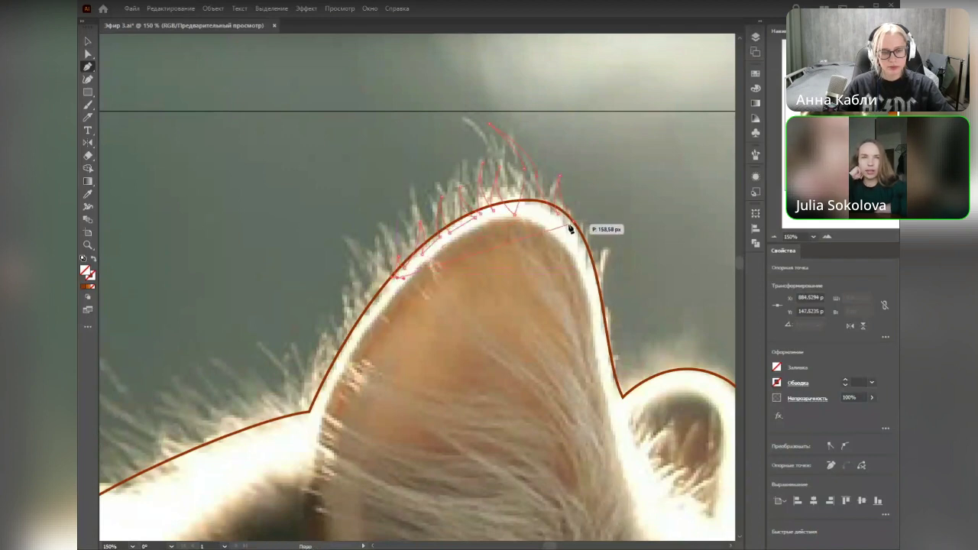
Step: Copy the cat outline's stroke style onto the ear-hair shape with the Eyedropper and deselect it
{"action": "key", "text": "i"}
{"action": "left_click", "coordinate": [379, 287]}
{"action": "key", "text": "v"}
{"action": "left_click", "coordinate": [348, 253]}
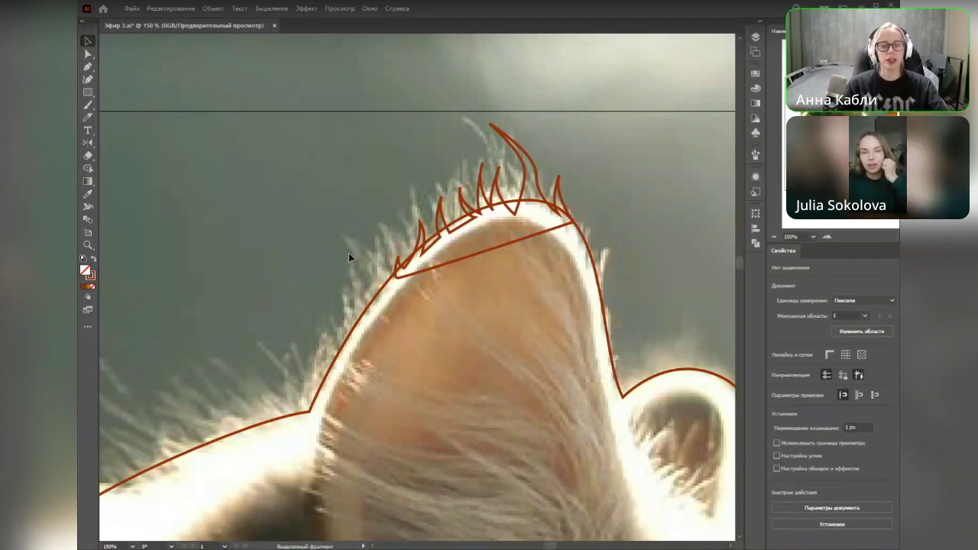
Step: Reshape the tallest ear hair with Direct Selection, moving its base inward, lowering its tip and adjusting its inner edge
{"action": "key", "text": "a"}
{"action": "left_click", "coordinate": [534, 171]}
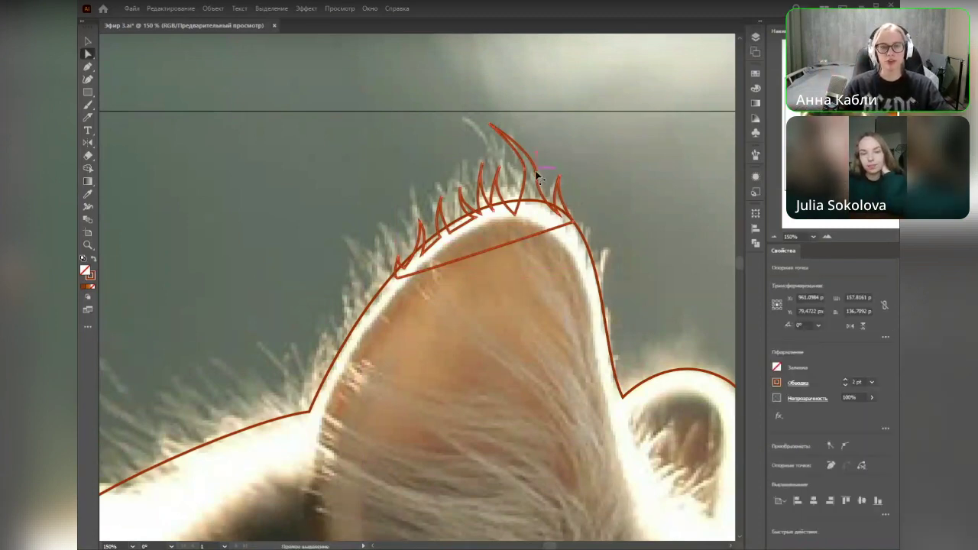
{"action": "mouse_move", "coordinate": [528, 148]}
{"action": "left_mouse_down"}
{"action": "mouse_move", "coordinate": [529, 179]}
{"action": "mouse_move", "coordinate": [523, 146]}
{"action": "left_mouse_up"}
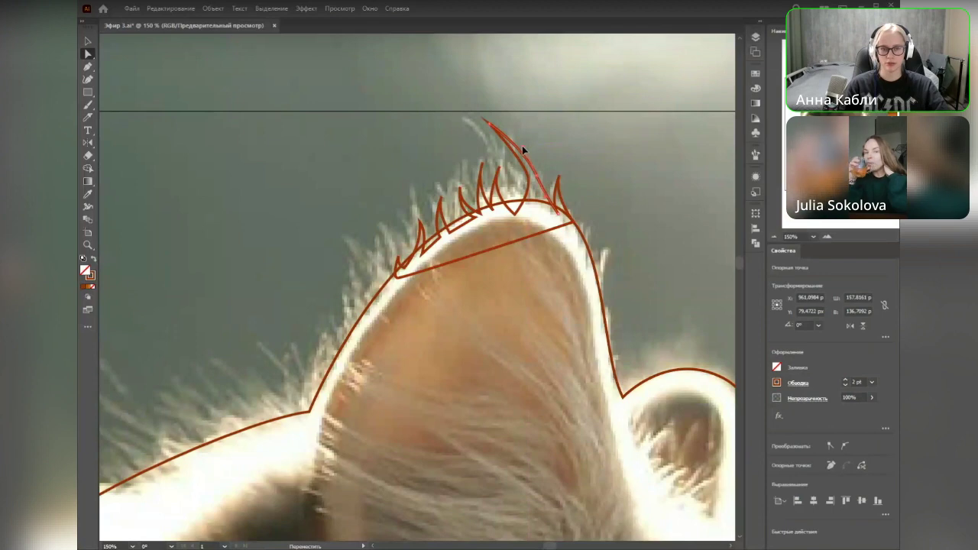
{"action": "left_click_drag", "start_coordinate": [557, 216], "coordinate": [536, 204]}
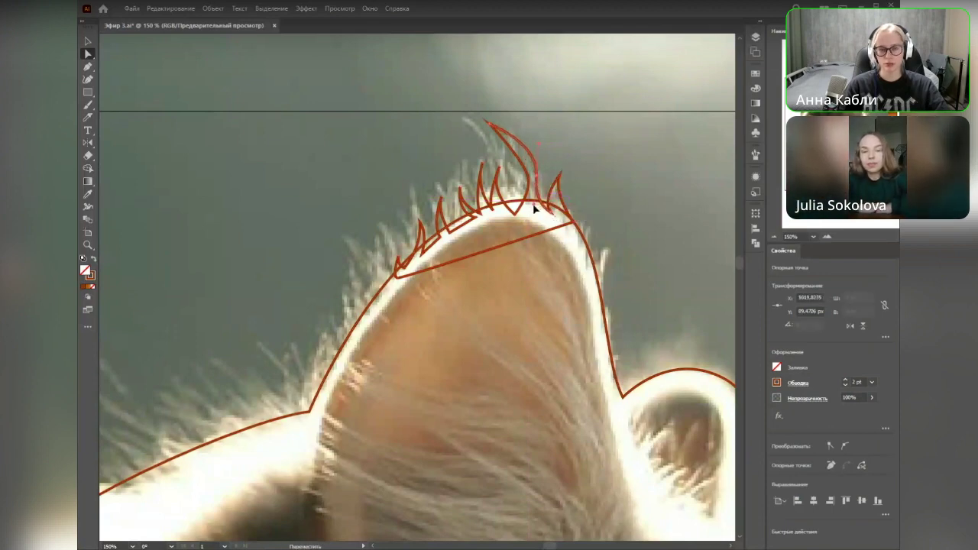
{"action": "left_click", "coordinate": [533, 213]}
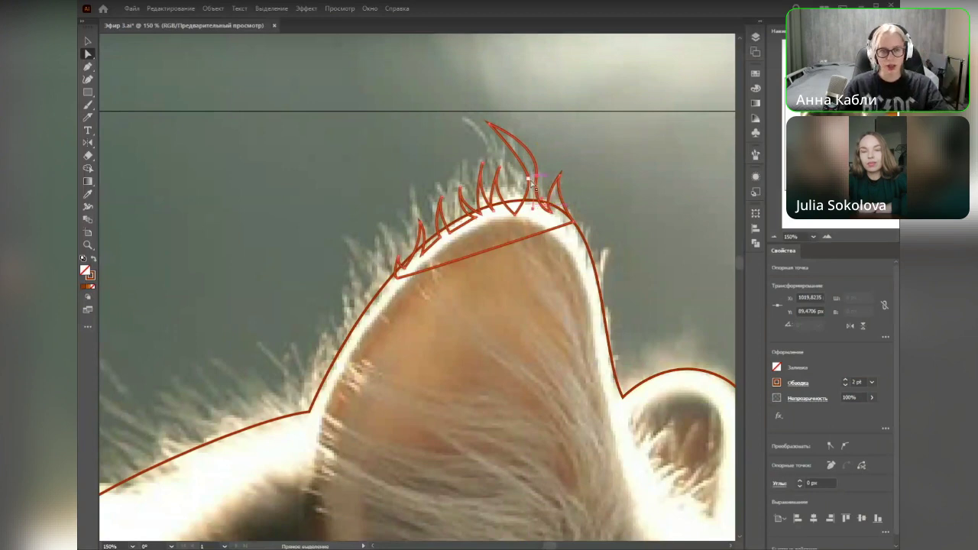
{"action": "left_click_drag", "start_coordinate": [487, 128], "coordinate": [537, 195]}
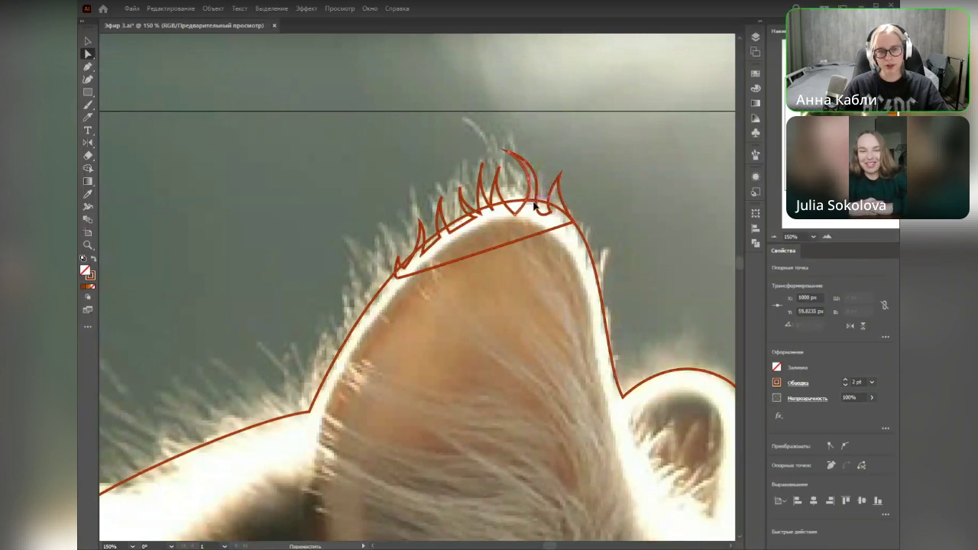
{"action": "left_click_drag", "start_coordinate": [530, 183], "coordinate": [533, 187]}
{"action": "left_click", "coordinate": [605, 189]}
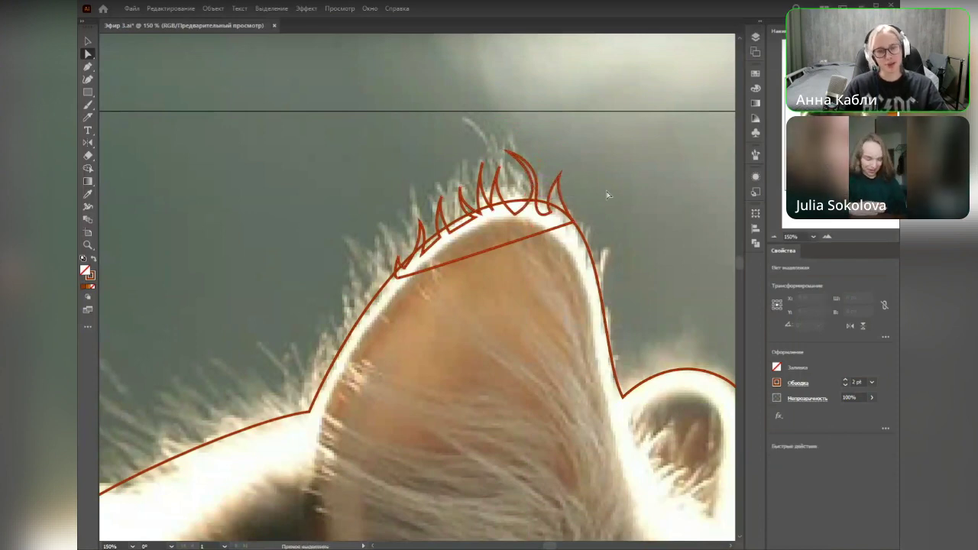
Step: Narrow the short hair on the front side of the ear tip by adjusting its base anchor, and deselect
{"action": "left_click", "coordinate": [562, 179]}
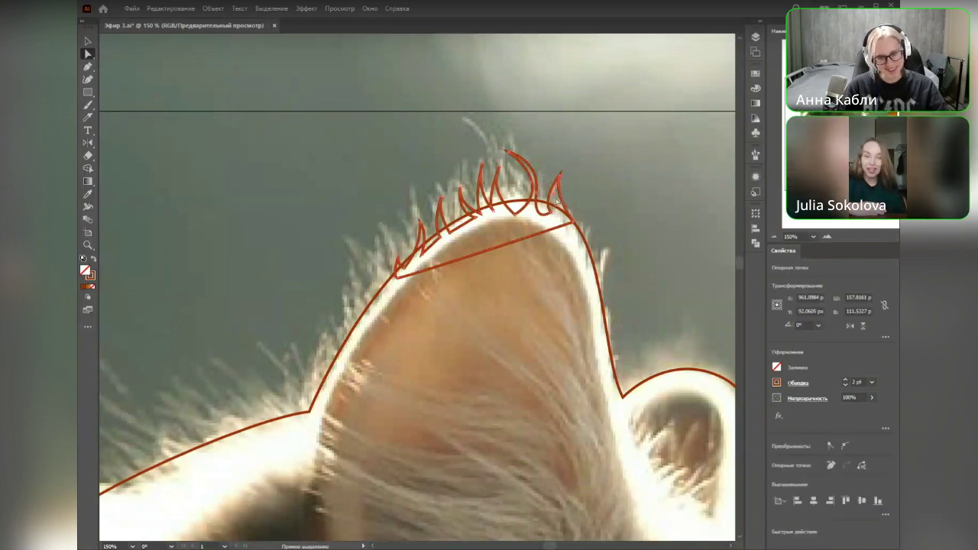
{"action": "left_click", "coordinate": [611, 232]}
{"action": "left_click_drag", "start_coordinate": [552, 216], "coordinate": [556, 218]}
{"action": "left_click", "coordinate": [616, 208]}
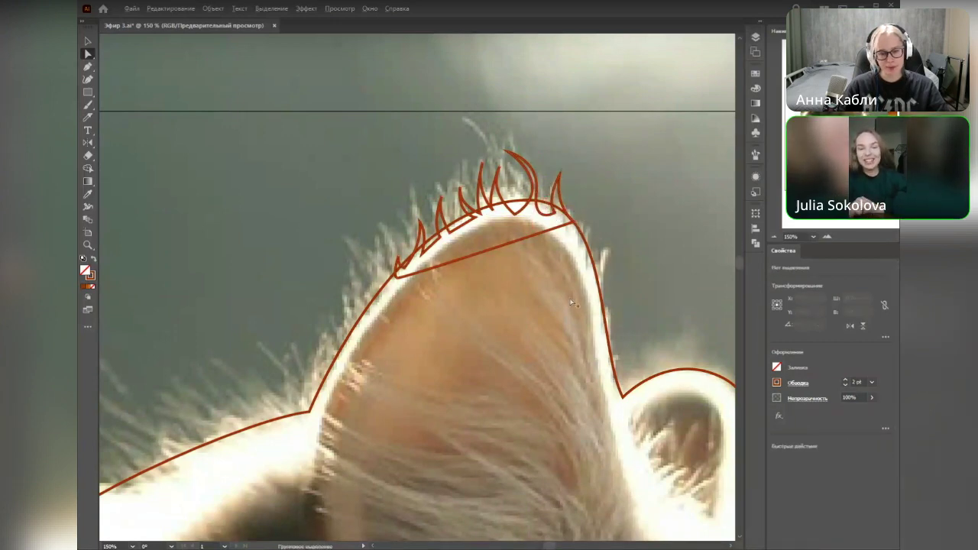
Step: Select all traced cat, fur and whisker shapes and swap fill and stroke to give them a solid brown fill
{"action": "scroll", "coordinate": [573, 299], "scroll_direction": "down", "scroll_amount": 2}
{"action": "left_click_drag", "start_coordinate": [626, 302], "coordinate": [545, 162]}
{"action": "scroll", "coordinate": [506, 296], "scroll_direction": "down", "scroll_amount": 2}
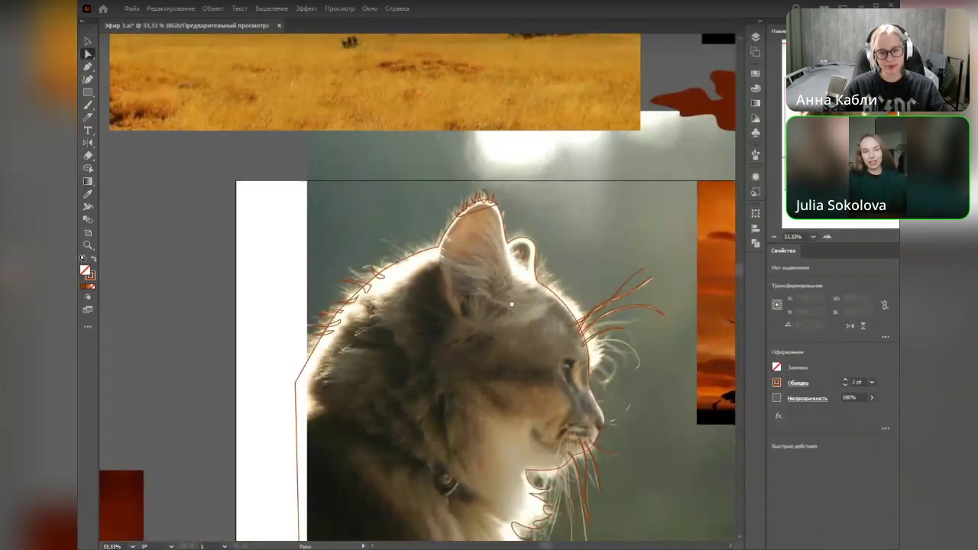
{"action": "left_click_drag", "start_coordinate": [289, 82], "coordinate": [297, 79]}
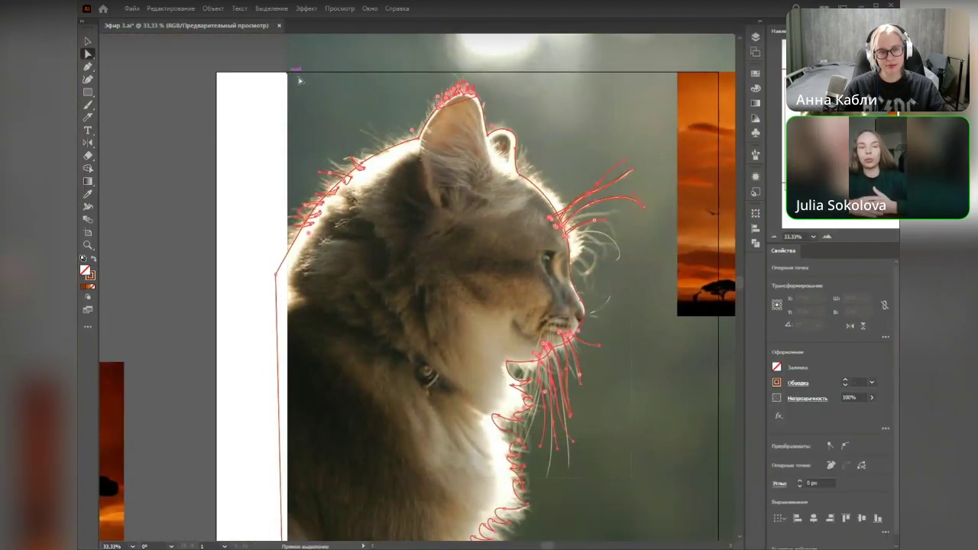
{"action": "scroll", "coordinate": [425, 183], "scroll_direction": "up", "scroll_amount": 1}
{"action": "left_click_drag", "start_coordinate": [425, 183], "coordinate": [394, 234]}
{"action": "key", "text": "shift+x"}
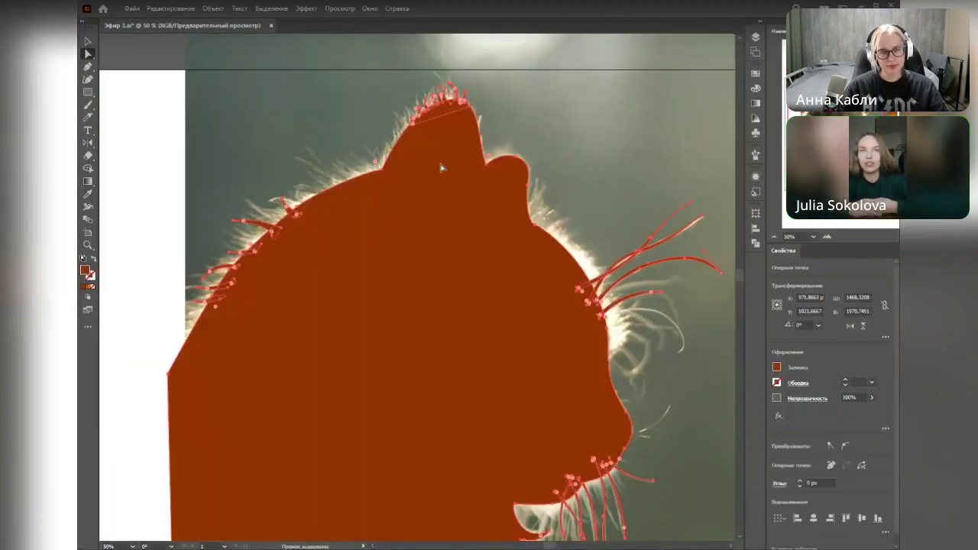
Step: Unite the selected shapes with Pathfinder, swap fill and stroke back to an unfilled outline, and deselect
{"action": "left_click", "coordinate": [756, 213]}
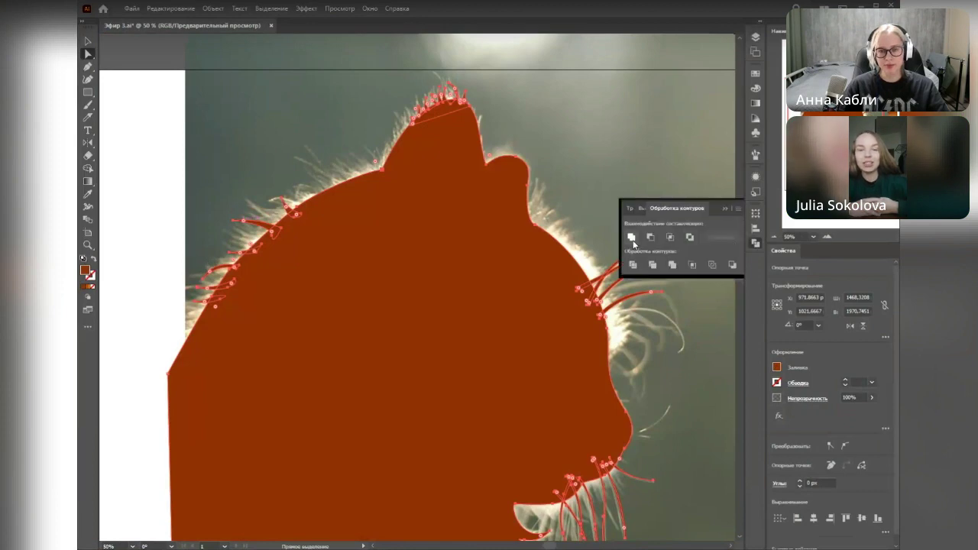
{"action": "left_click", "coordinate": [632, 239]}
{"action": "key", "text": "shift+x"}
{"action": "left_click", "coordinate": [633, 139]}
Step: Select the merged cat outline and increase its stroke weight
{"action": "left_click_drag", "start_coordinate": [503, 237], "coordinate": [492, 326]}
{"action": "scroll", "coordinate": [458, 314], "scroll_direction": "up", "scroll_amount": 2}
{"action": "left_click", "coordinate": [475, 279]}
{"action": "left_click", "coordinate": [846, 380]}
{"action": "left_click", "coordinate": [845, 380]}
{"action": "left_click", "coordinate": [846, 380]}
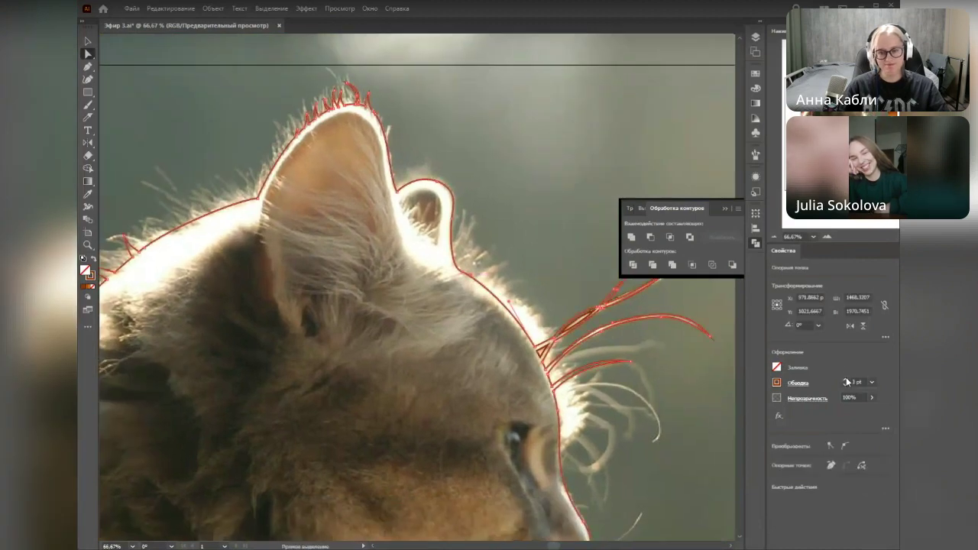
Step: Adjust the merged cat outline's stroke weight to 2 pt and deselect it
{"action": "left_click", "coordinate": [846, 385]}
{"action": "left_click", "coordinate": [548, 227]}
{"action": "scroll", "coordinate": [607, 355], "scroll_direction": "down", "scroll_amount": 1}
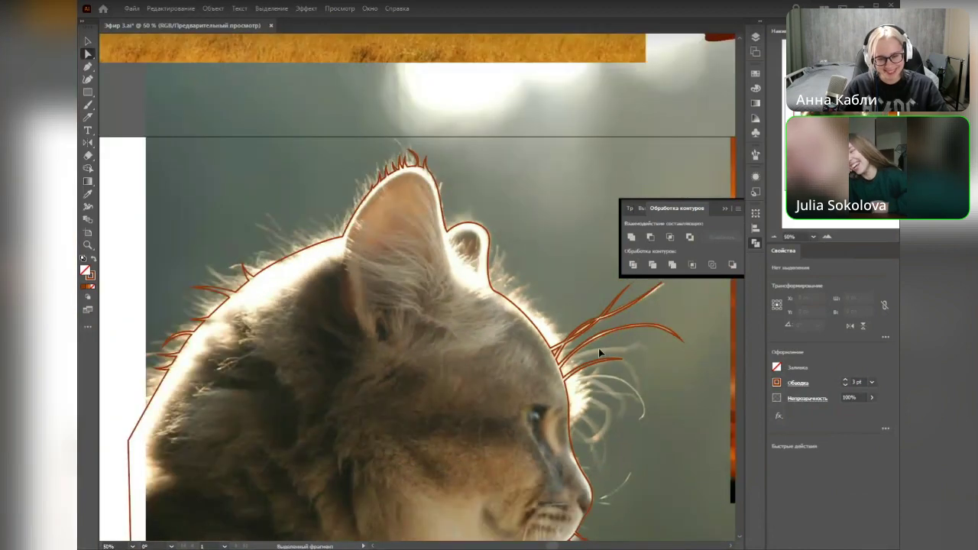
{"action": "left_click", "coordinate": [601, 346]}
{"action": "left_click", "coordinate": [608, 352]}
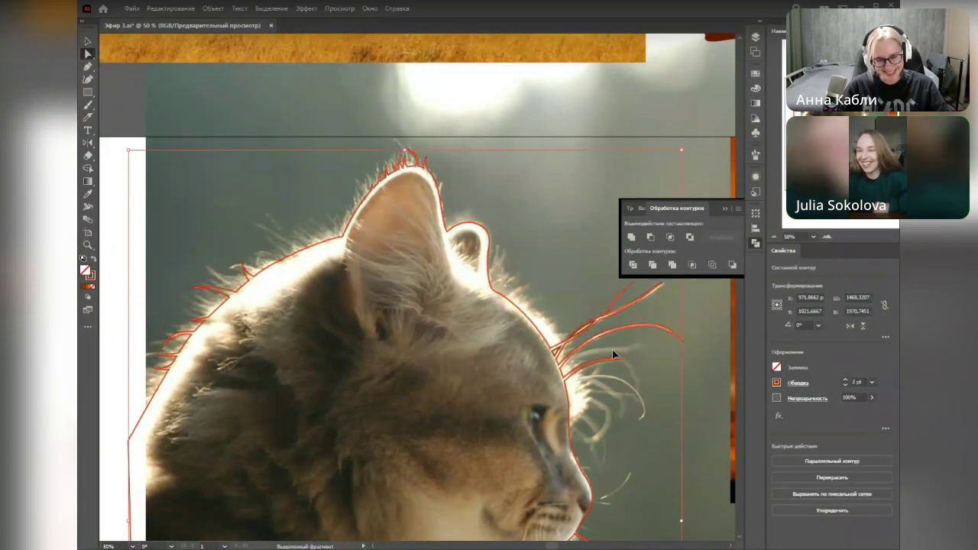
{"action": "scroll", "coordinate": [547, 310], "scroll_direction": "down", "scroll_amount": 1}
{"action": "left_click_drag", "start_coordinate": [549, 312], "coordinate": [508, 209]}
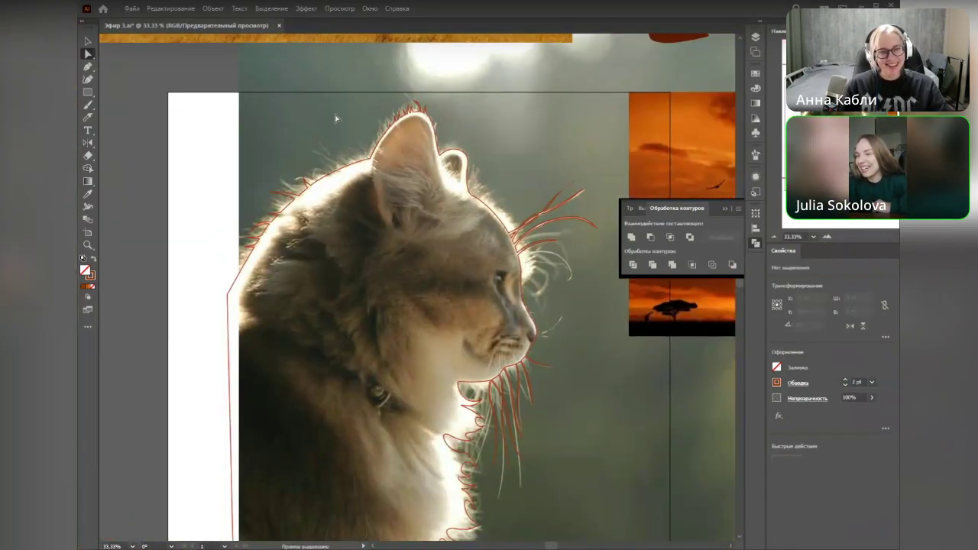
Step: Reselect the whole cat outline with its fur and whiskers, set a uniform 2 pt stroke weight, and deselect
{"action": "left_click_drag", "start_coordinate": [581, 482], "coordinate": [584, 482]}
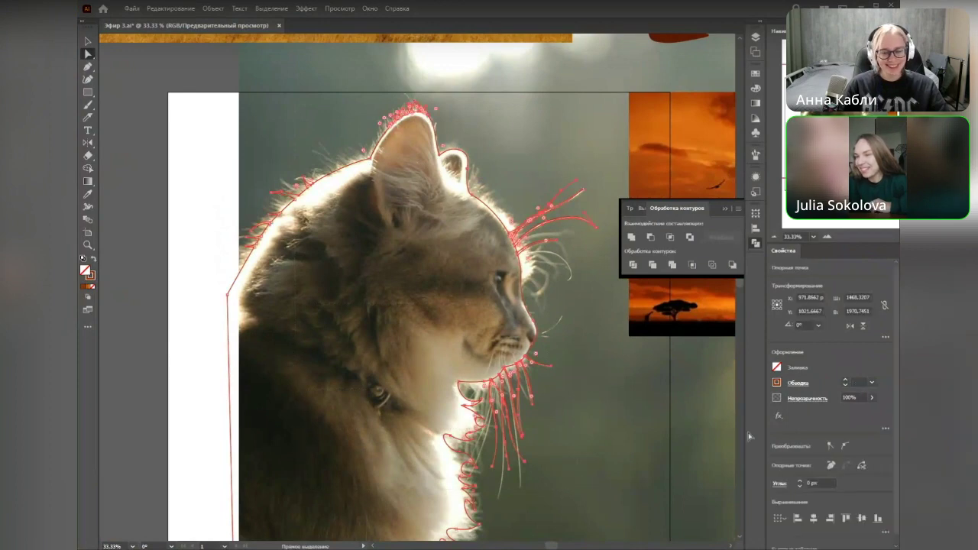
{"action": "left_click", "coordinate": [844, 379]}
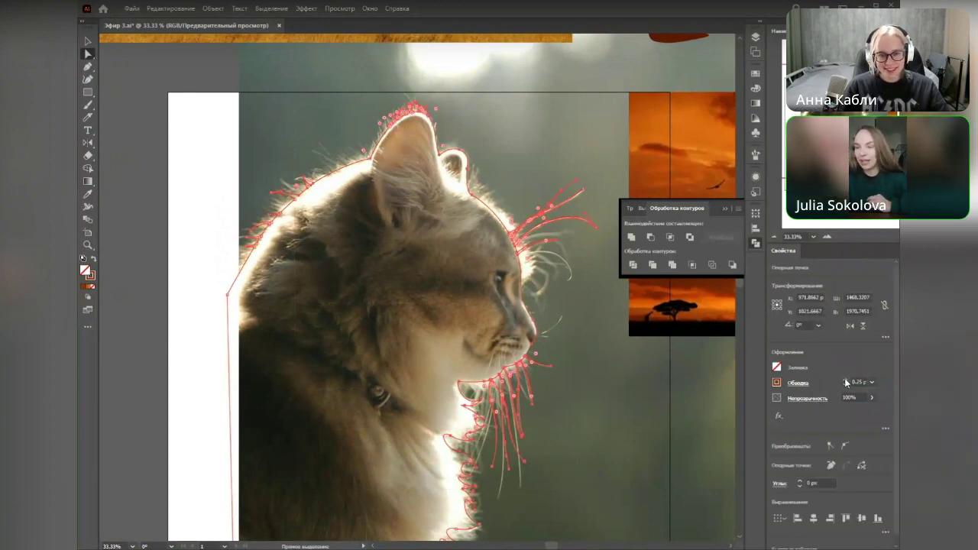
{"action": "left_click", "coordinate": [844, 379]}
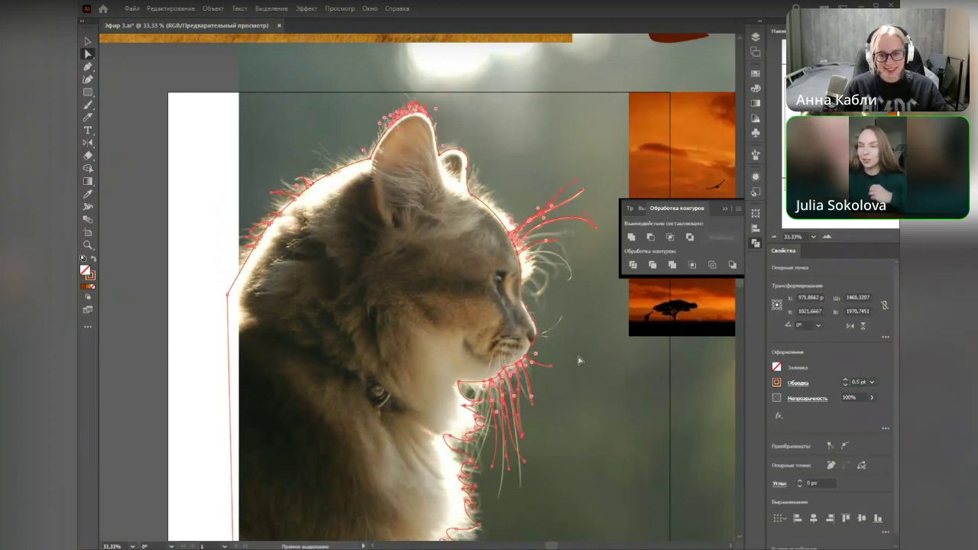
{"action": "left_click", "coordinate": [845, 380]}
{"action": "left_click", "coordinate": [637, 357]}
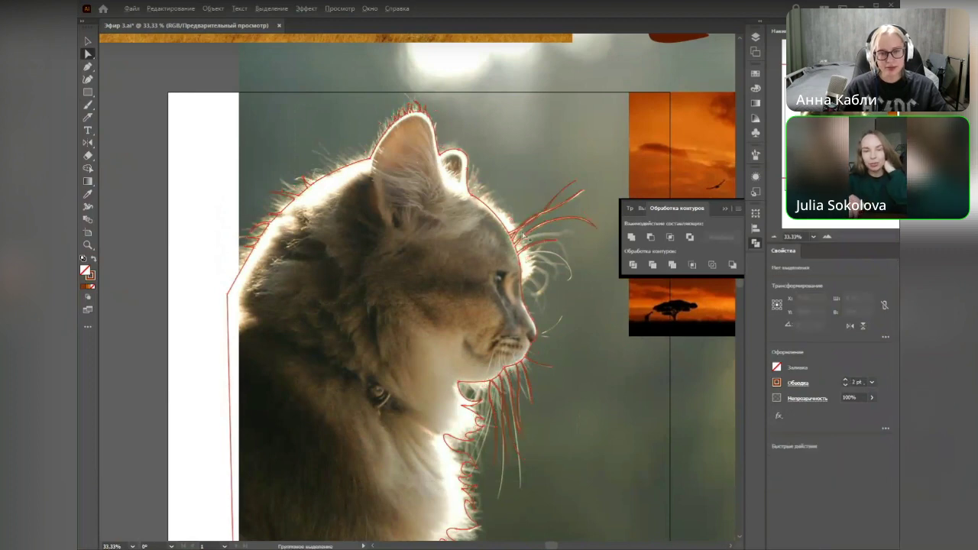
Step: Temporarily hide the photo layer Слой 1 to examine the cat outline on its own, and show it again
{"action": "scroll", "coordinate": [522, 227], "scroll_direction": "up", "scroll_amount": 3}
{"action": "scroll", "coordinate": [355, 349], "scroll_direction": "down", "scroll_amount": 2}
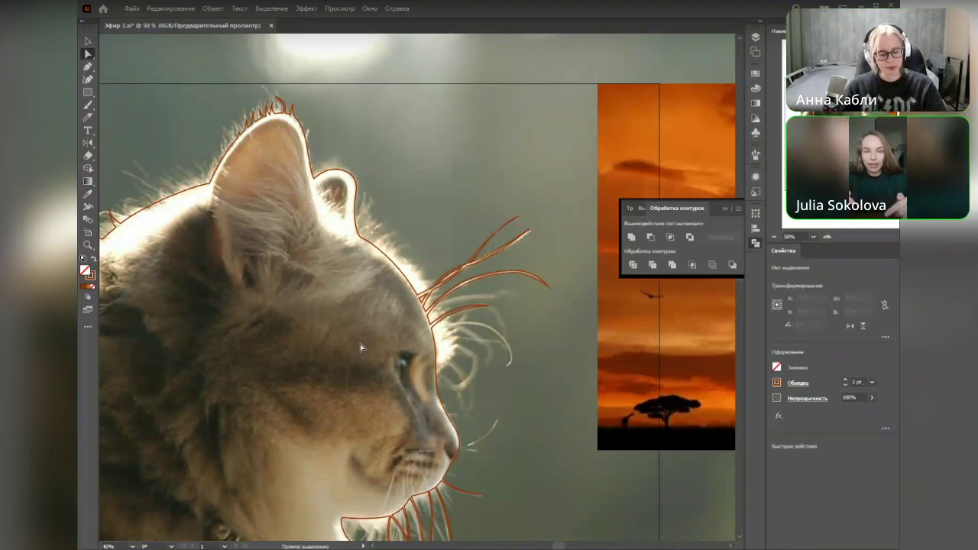
{"action": "left_click_drag", "start_coordinate": [527, 407], "coordinate": [567, 334]}
{"action": "scroll", "coordinate": [554, 399], "scroll_direction": "down", "scroll_amount": 1}
{"action": "left_click_drag", "start_coordinate": [562, 420], "coordinate": [585, 338]}
{"action": "left_click", "coordinate": [751, 42]}
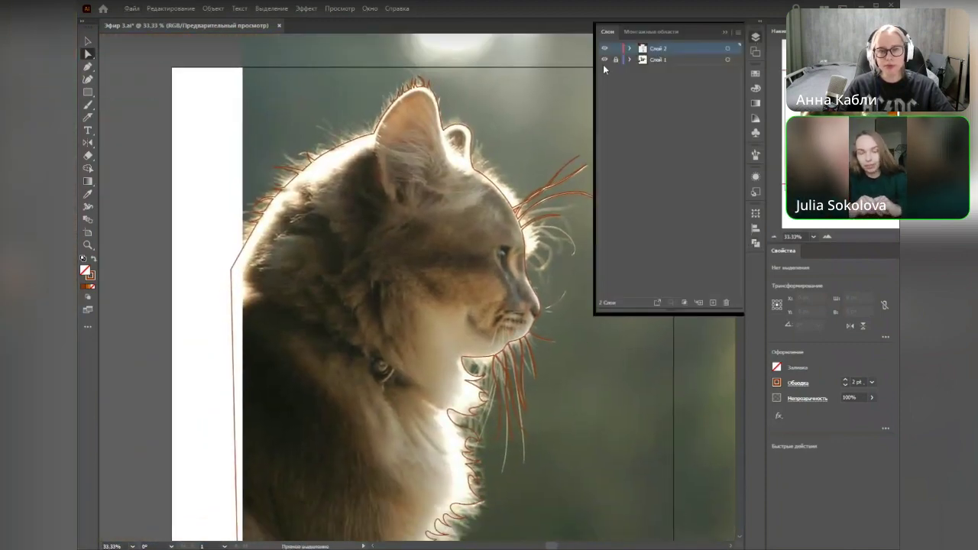
{"action": "left_click", "coordinate": [604, 60]}
{"action": "scroll", "coordinate": [574, 354], "scroll_direction": "down", "scroll_amount": 1}
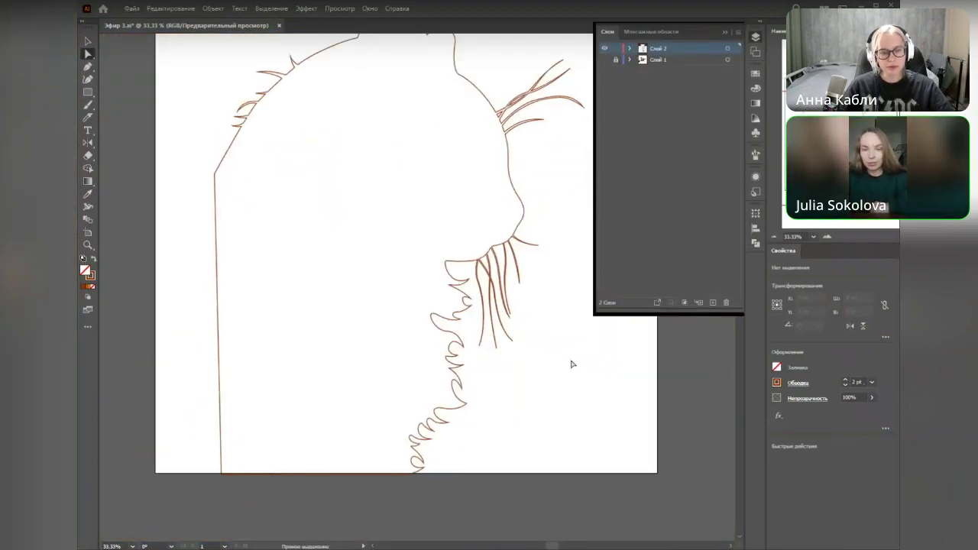
{"action": "left_click", "coordinate": [604, 59]}
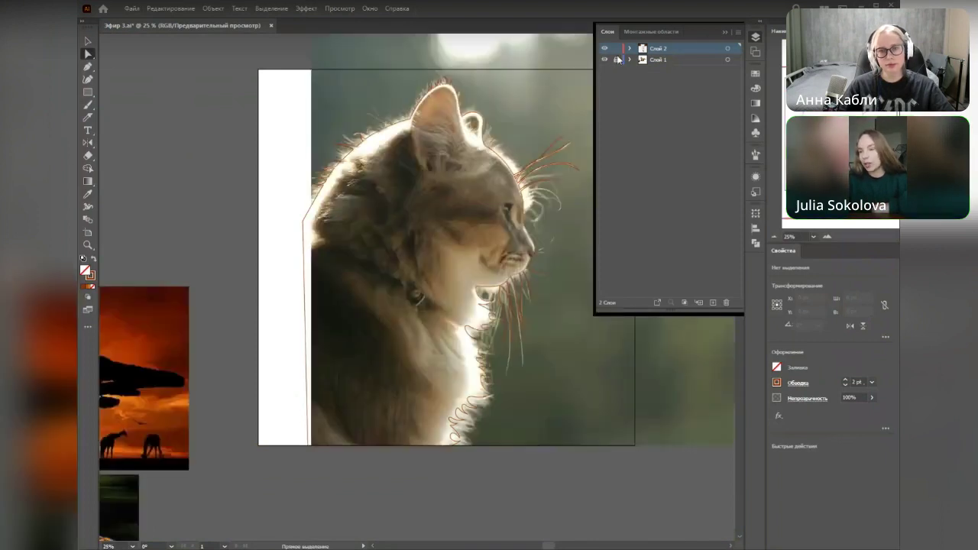
{"action": "scroll", "coordinate": [506, 404], "scroll_direction": "down", "scroll_amount": 1}
{"action": "scroll", "coordinate": [519, 417], "scroll_direction": "up", "scroll_amount": 1}
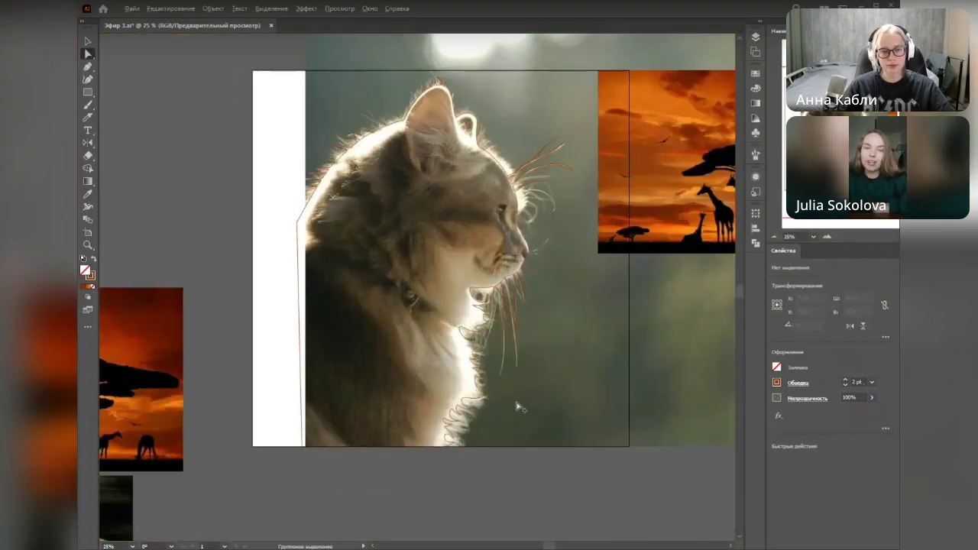
Step: Select the cat outline, swap its fill and stroke to preview a solid brown silhouette, and deselect
{"action": "left_click", "coordinate": [311, 123]}
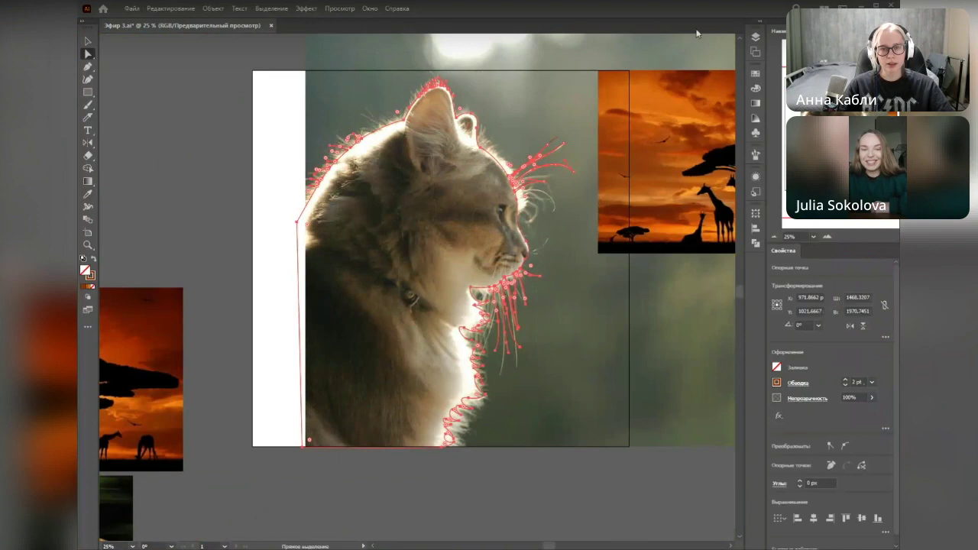
{"action": "key", "text": "shift+x"}
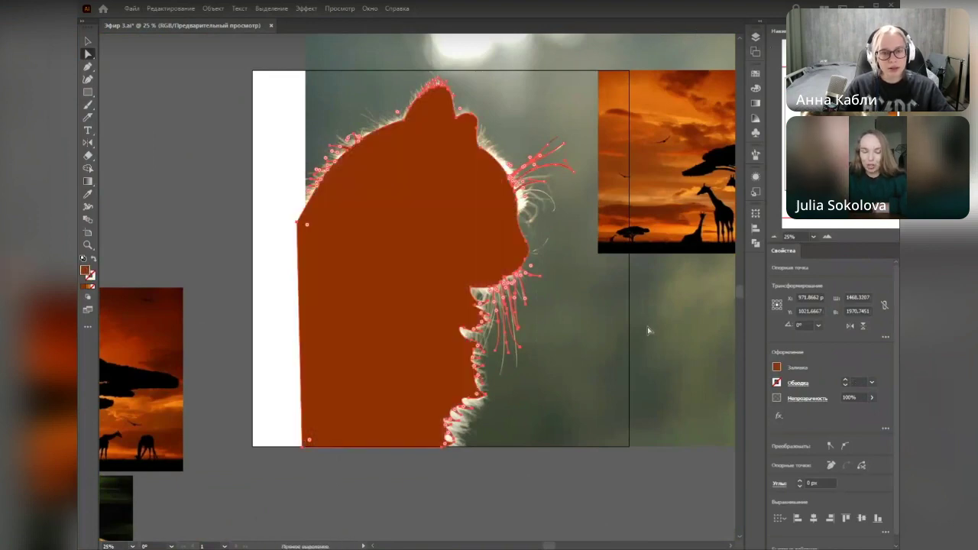
{"action": "left_click", "coordinate": [582, 285]}
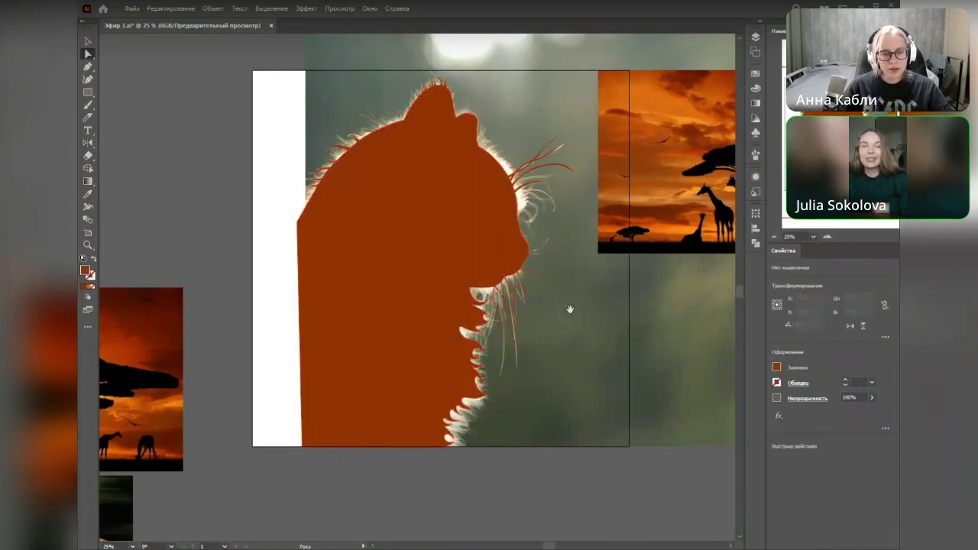
{"action": "left_click_drag", "start_coordinate": [570, 290], "coordinate": [586, 343]}
Step: Swap the solid silhouette's fill and stroke back to an unfilled outline and deselect
{"action": "key", "text": "shift+x"}
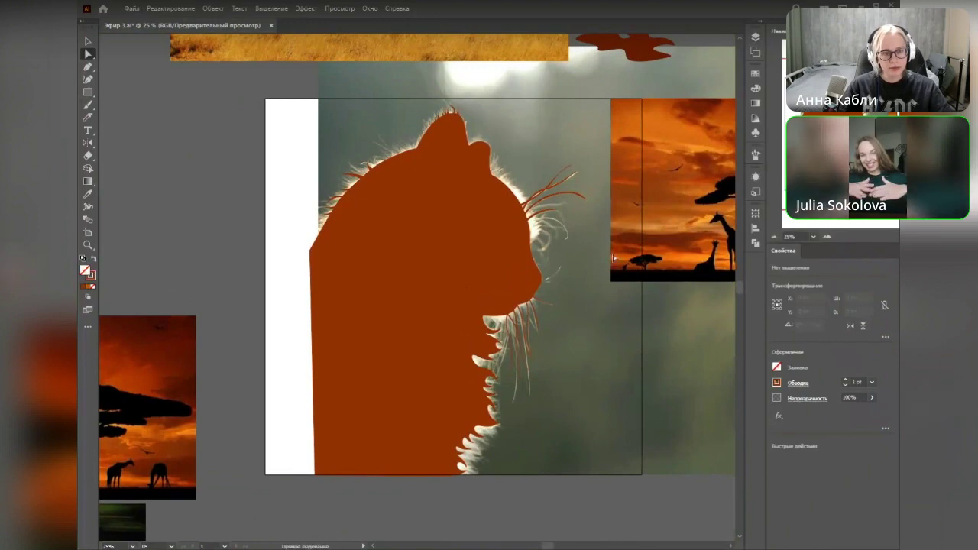
{"action": "left_click", "coordinate": [512, 279]}
{"action": "key", "text": "shift+x"}
{"action": "left_click", "coordinate": [757, 38]}
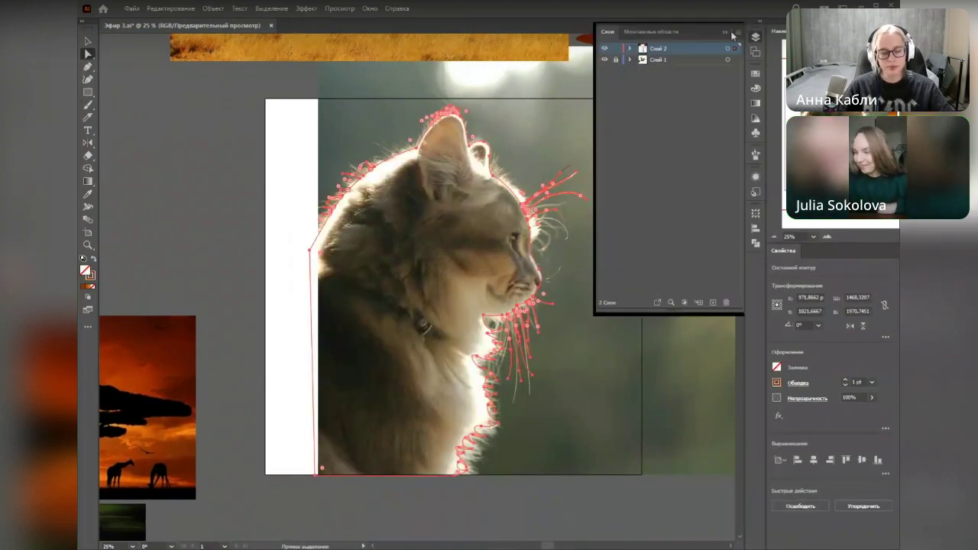
{"action": "left_click", "coordinate": [596, 341]}
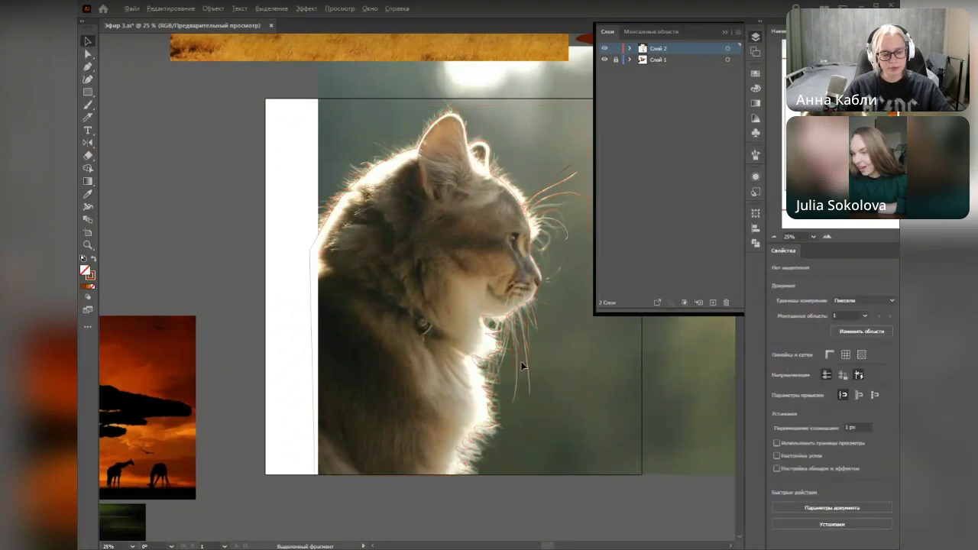
Step: Try changing the stroke weight of the grouped cat outline to 0.25 pt, and deselect
{"action": "left_click", "coordinate": [434, 283]}
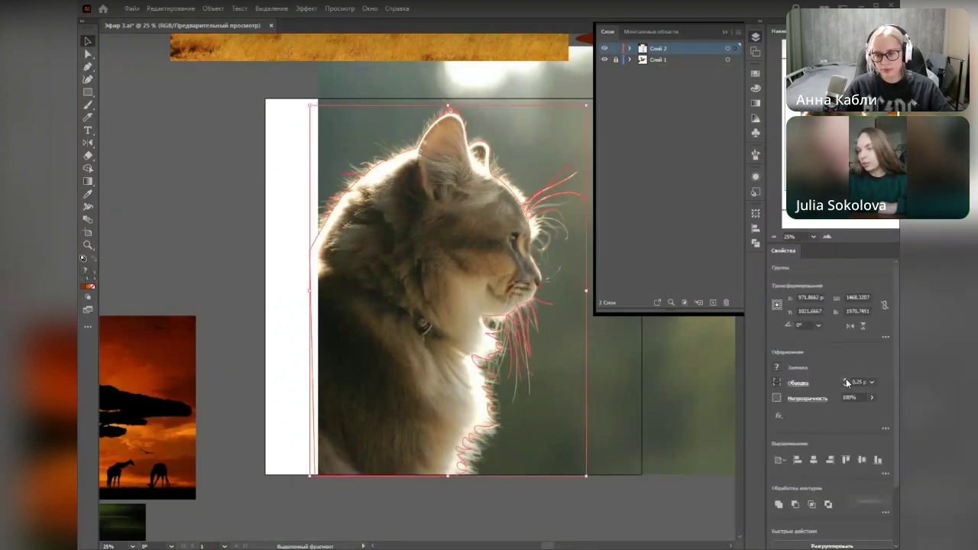
{"action": "left_click", "coordinate": [672, 392]}
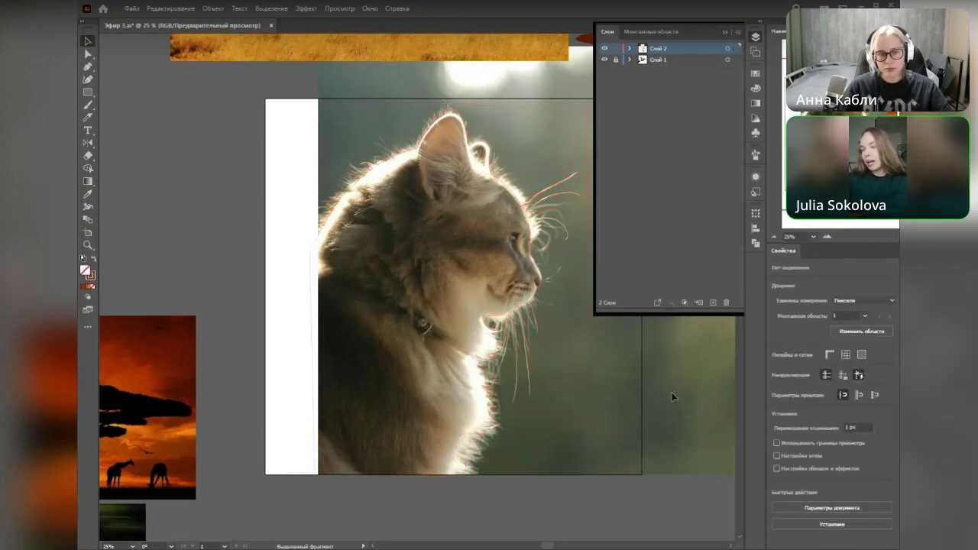
{"action": "left_click", "coordinate": [576, 464]}
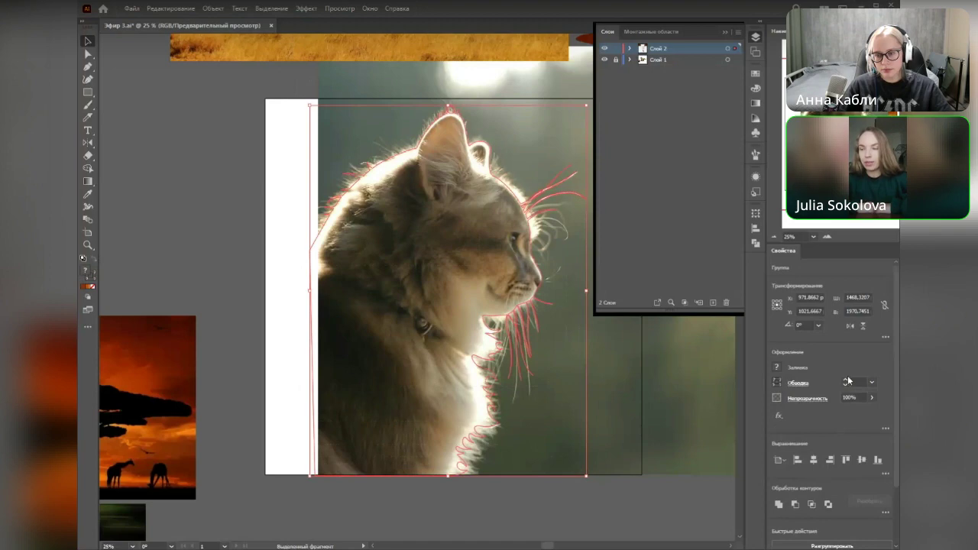
{"action": "left_click", "coordinate": [558, 451]}
{"action": "scroll", "coordinate": [406, 220], "scroll_direction": "up", "scroll_amount": 4}
{"action": "scroll", "coordinate": [406, 216], "scroll_direction": "down", "scroll_amount": 1}
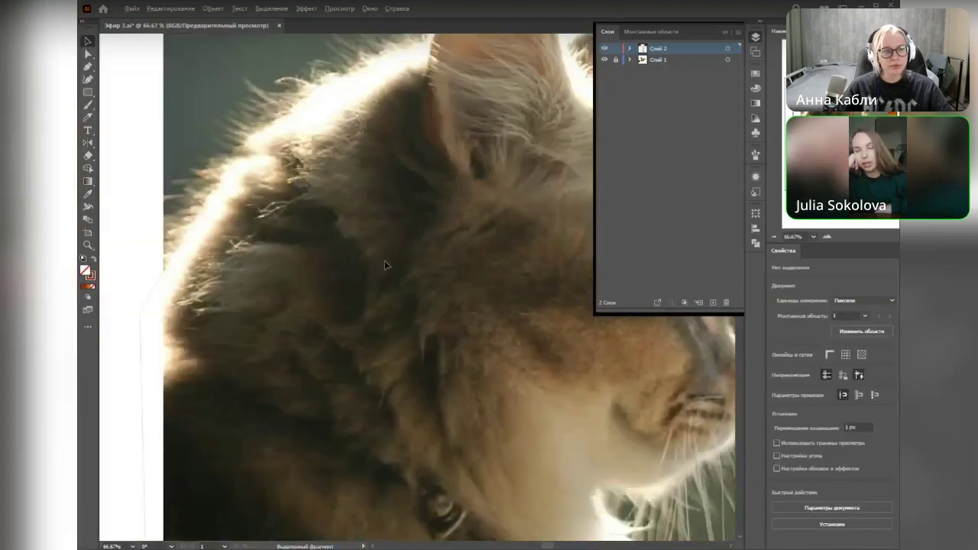
Step: Reselect the cat outline group, restore its visible brown stroke, deselect, and put away the layer list
{"action": "left_click", "coordinate": [302, 105]}
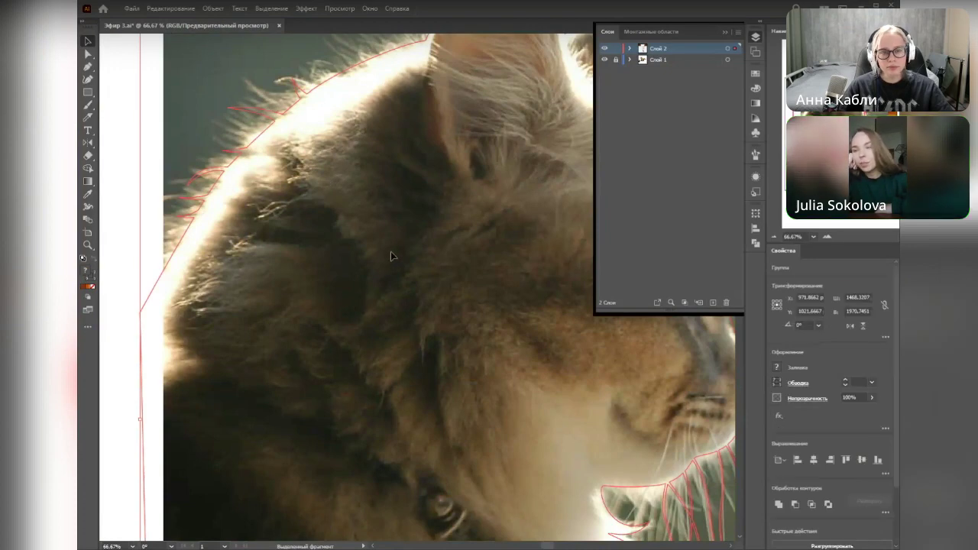
{"action": "left_click", "coordinate": [391, 251]}
{"action": "scroll", "coordinate": [428, 253], "scroll_direction": "up", "scroll_amount": 5}
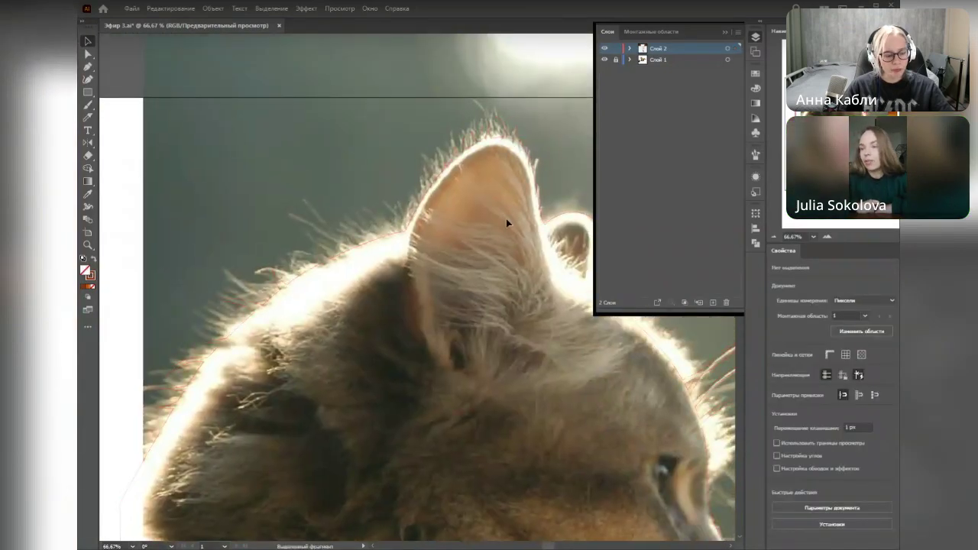
{"action": "left_click", "coordinate": [506, 222]}
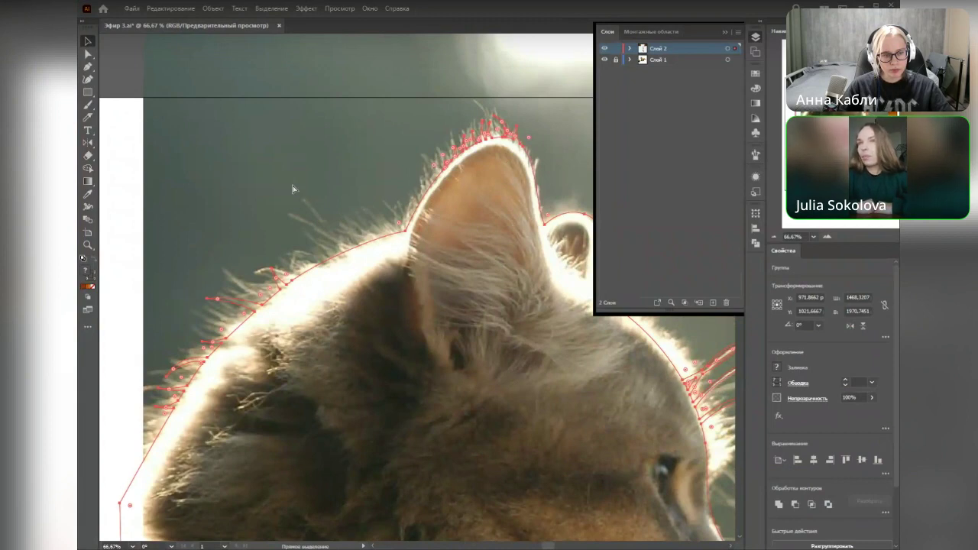
{"action": "left_click", "coordinate": [343, 175]}
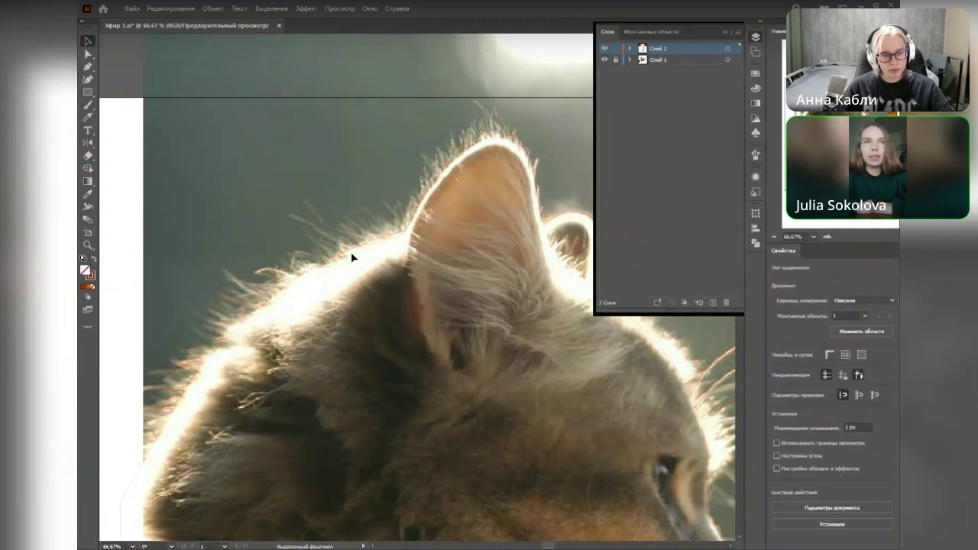
{"action": "left_click", "coordinate": [342, 287]}
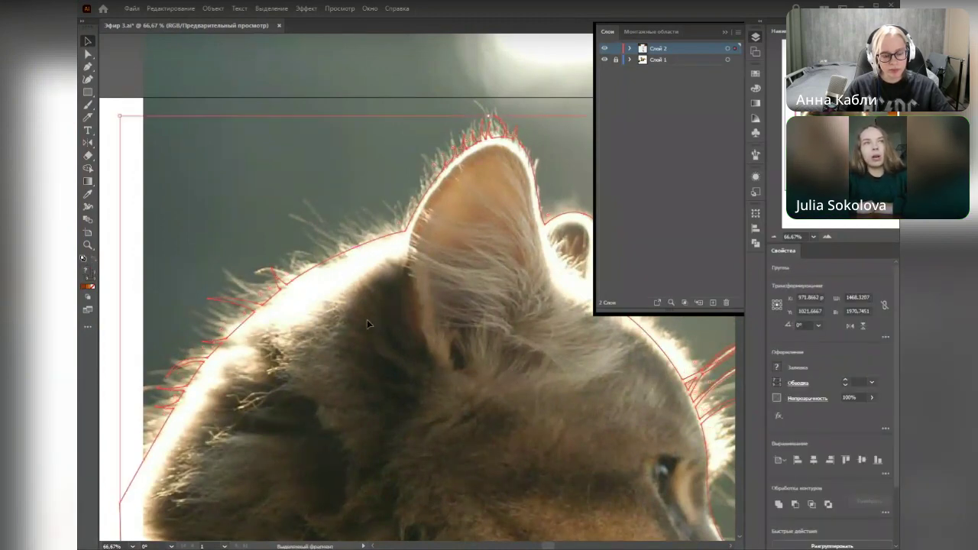
{"action": "left_click", "coordinate": [413, 269]}
{"action": "left_click_drag", "start_coordinate": [490, 359], "coordinate": [539, 385]}
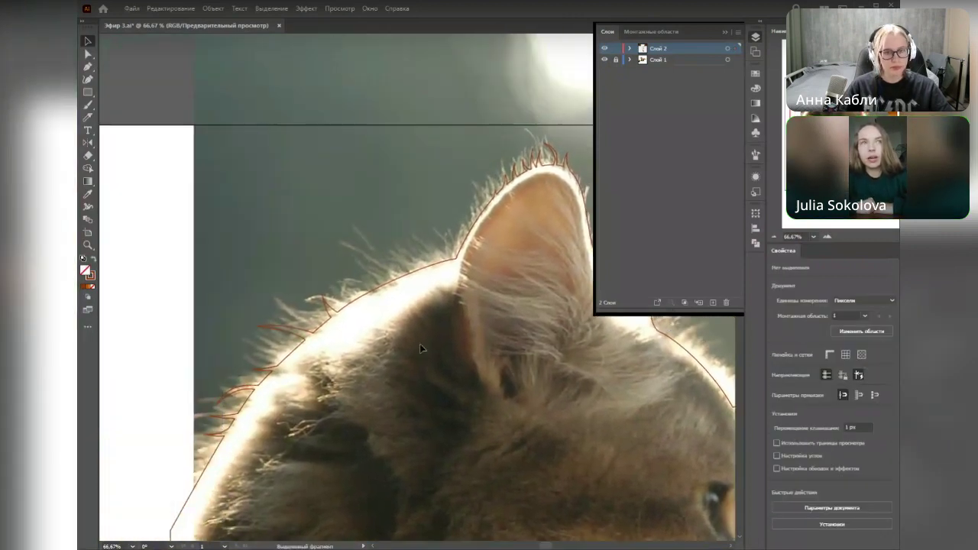
{"action": "left_click", "coordinate": [732, 31]}
Step: Draw a closed, curved fur tuft with the Pen tool along the nape, between the existing back tufts and the ear
{"action": "left_click_drag", "start_coordinate": [446, 328], "coordinate": [460, 356]}
{"action": "scroll", "coordinate": [429, 369], "scroll_direction": "up", "scroll_amount": 1}
{"action": "key", "text": "p"}
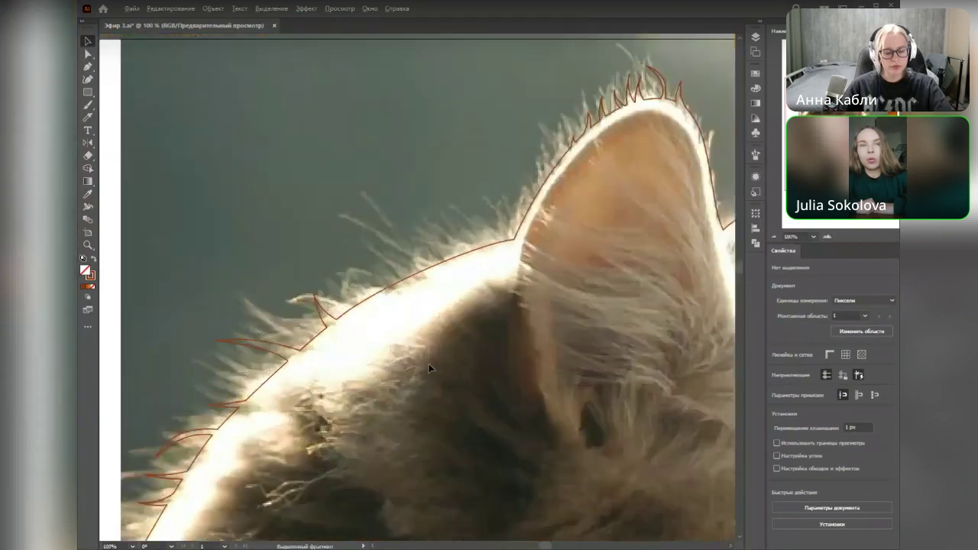
{"action": "left_click", "coordinate": [442, 265]}
{"action": "mouse_move", "coordinate": [375, 280]}
{"action": "left_mouse_down"}
{"action": "mouse_move", "coordinate": [439, 280]}
{"action": "mouse_move", "coordinate": [375, 300]}
{"action": "mouse_move", "coordinate": [360, 287]}
{"action": "mouse_move", "coordinate": [362, 268]}
{"action": "mouse_move", "coordinate": [359, 289]}
{"action": "mouse_move", "coordinate": [360, 280]}
{"action": "left_mouse_up"}
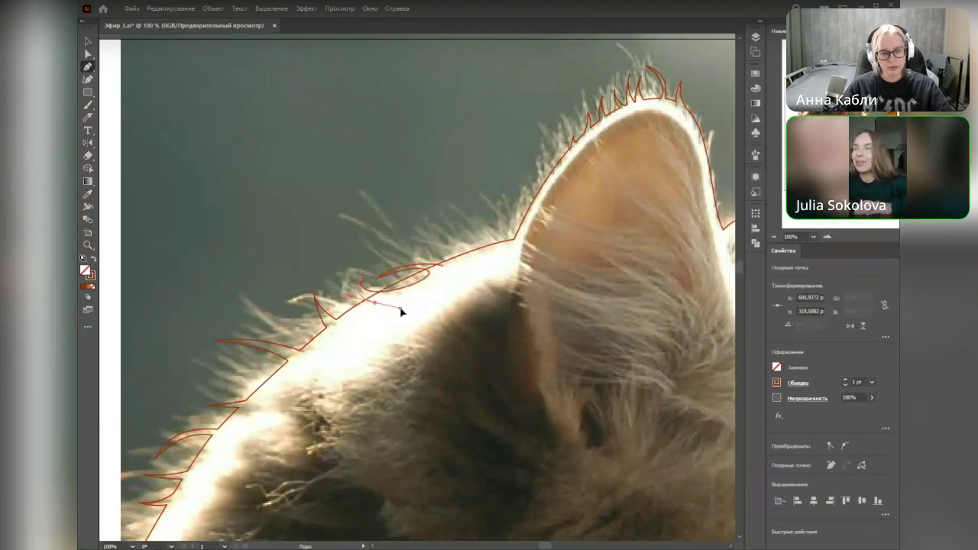
{"action": "left_click", "coordinate": [442, 267]}
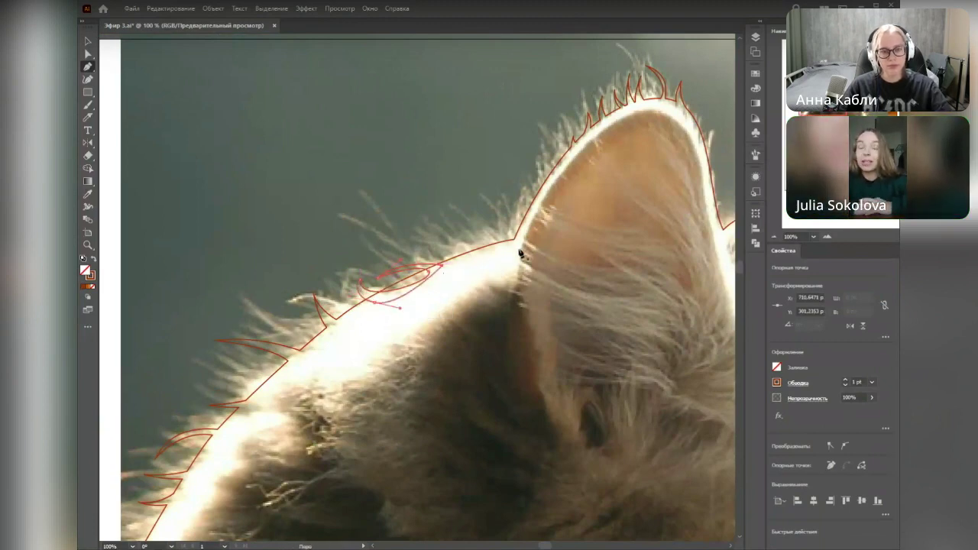
Step: Draw a closed, pointed fur tuft on the nape just behind the base of the ear
{"action": "left_click_drag", "start_coordinate": [488, 260], "coordinate": [479, 221]}
{"action": "left_click", "coordinate": [483, 217]}
{"action": "left_click_drag", "start_coordinate": [457, 269], "coordinate": [423, 287]}
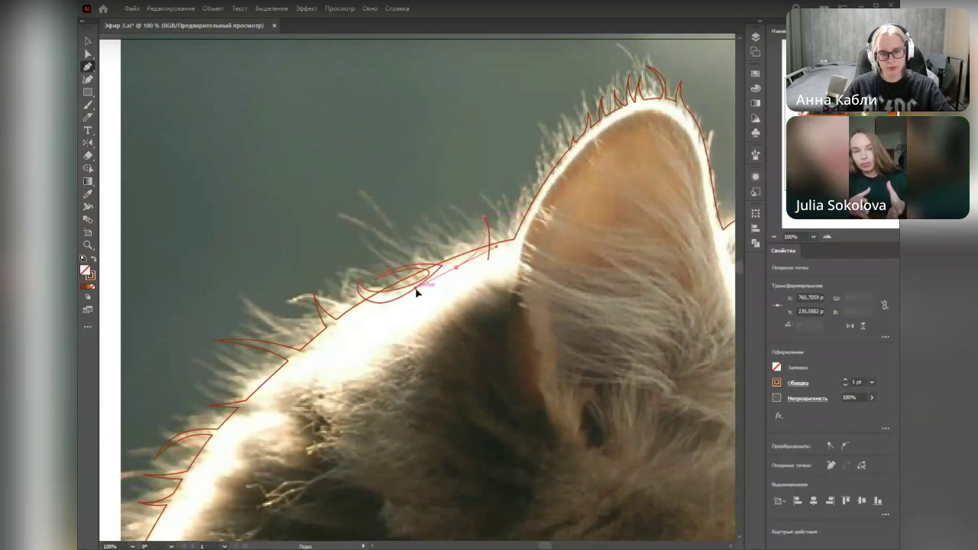
{"action": "left_click", "coordinate": [457, 269]}
{"action": "left_click", "coordinate": [489, 261]}
Step: Draw a short, closed, curved tuft on the back just below the long thin tuft
{"action": "left_click_drag", "start_coordinate": [474, 301], "coordinate": [528, 266]}
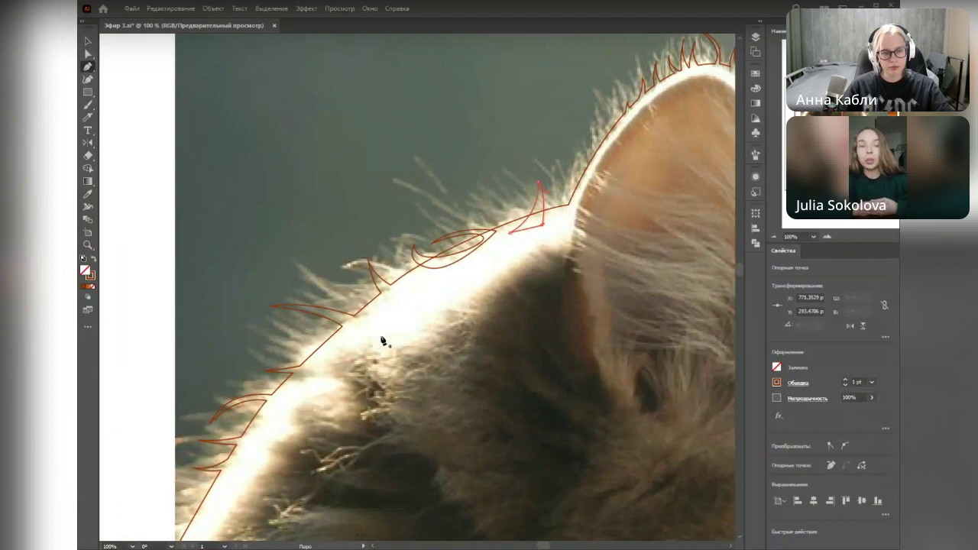
{"action": "left_click", "coordinate": [343, 348]}
{"action": "left_click_drag", "start_coordinate": [308, 337], "coordinate": [298, 325]}
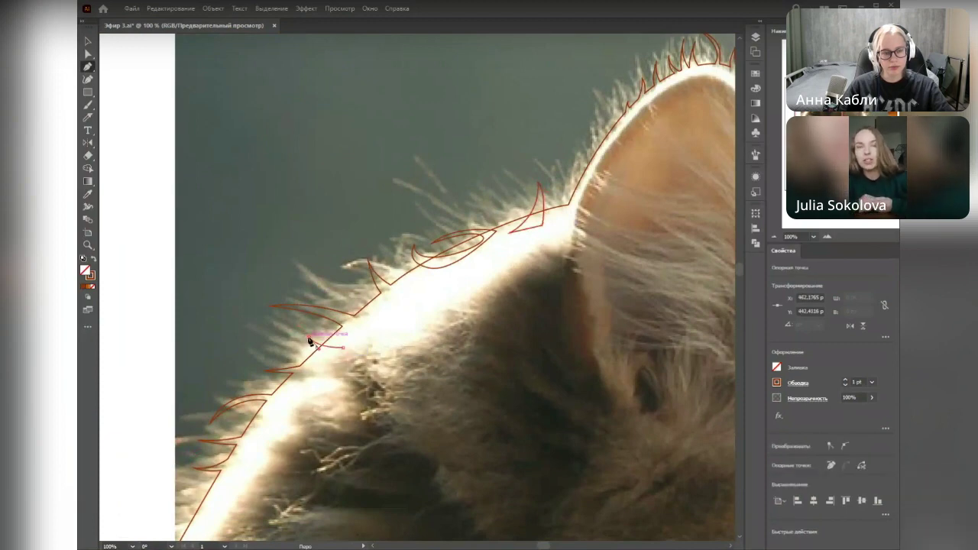
{"action": "left_click_drag", "start_coordinate": [337, 356], "coordinate": [442, 249]}
{"action": "left_click", "coordinate": [343, 349]}
Step: Draw a closed, curved fur tuft on the lower back, just below the lowest existing tuft
{"action": "left_click", "coordinate": [320, 389]}
{"action": "left_click_drag", "start_coordinate": [288, 393], "coordinate": [270, 387]}
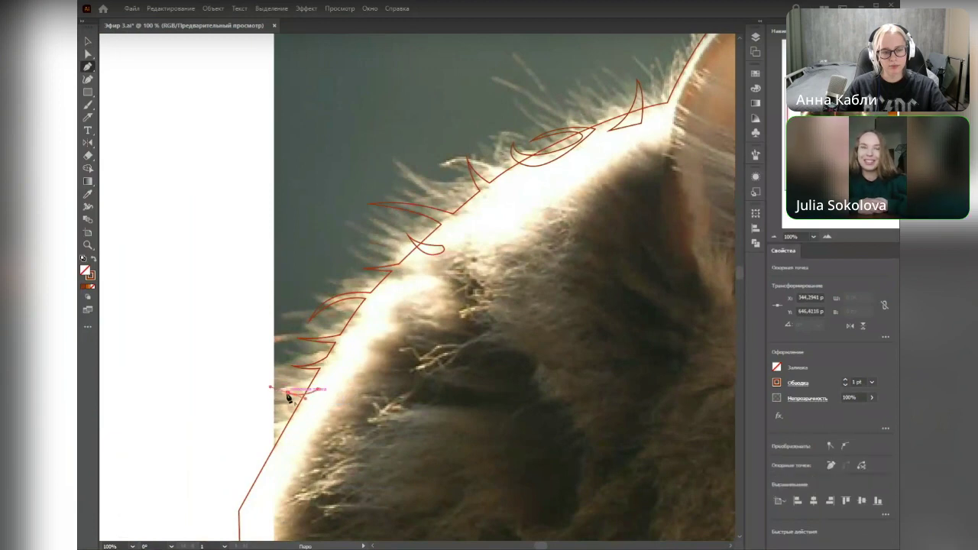
Step: Draw a closed, pointed tuft on the middle of the back, crossing the short tuft below the long thin one
{"action": "left_click_drag", "start_coordinate": [402, 320], "coordinate": [352, 378]}
{"action": "left_click_drag", "start_coordinate": [354, 340], "coordinate": [348, 322]}
{"action": "left_click_drag", "start_coordinate": [322, 304], "coordinate": [334, 352]}
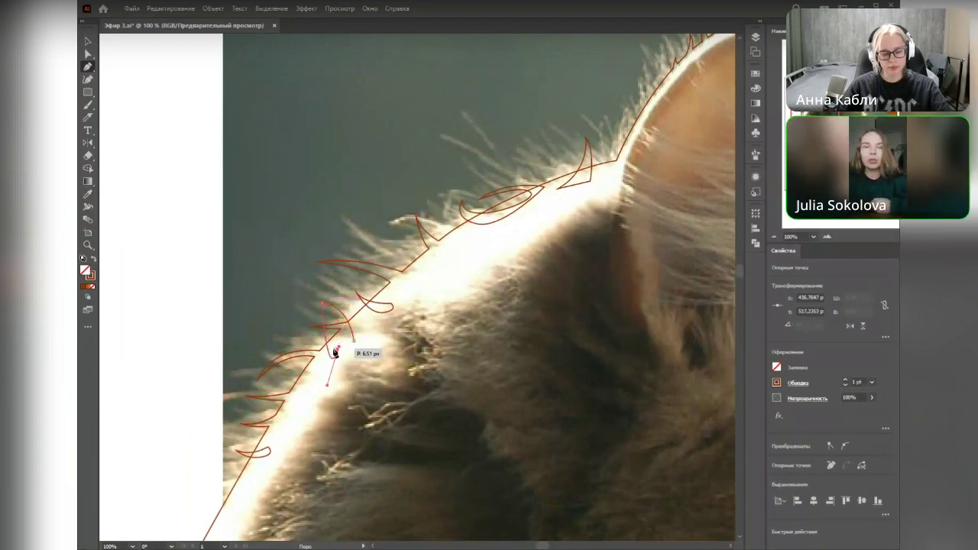
{"action": "key", "text": "ctrl+z"}
{"action": "left_click", "coordinate": [337, 350]}
{"action": "left_click", "coordinate": [353, 340]}
Step: Collapse the side panels and draw a closed, curved tuft on the upper back, crossing the base of the upright tuft
{"action": "key", "text": "space"}
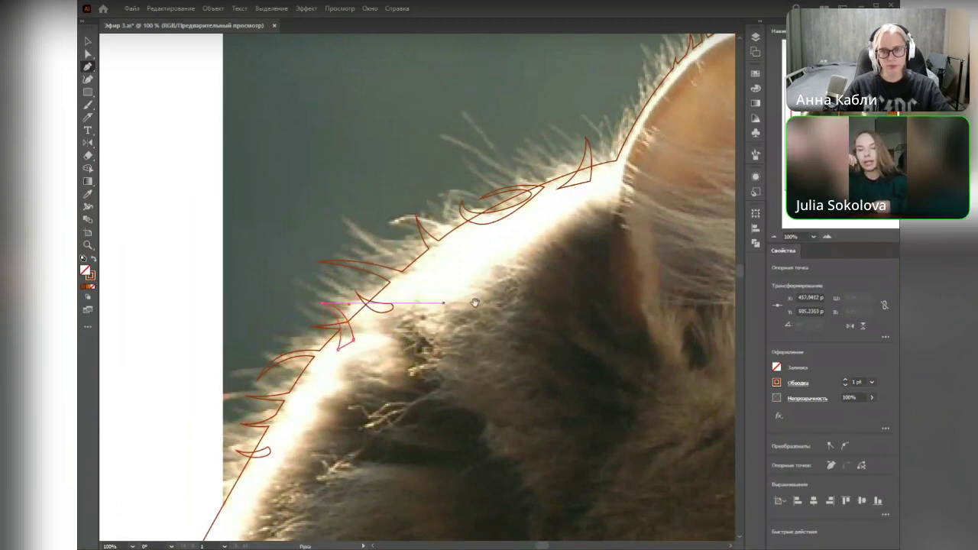
{"action": "left_click_drag", "start_coordinate": [474, 303], "coordinate": [384, 324]}
{"action": "left_click", "coordinate": [894, 20]}
{"action": "key", "text": "space"}
{"action": "left_click_drag", "start_coordinate": [531, 284], "coordinate": [573, 342]}
{"action": "left_click", "coordinate": [392, 326]}
{"action": "left_click_drag", "start_coordinate": [347, 316], "coordinate": [329, 303]}
{"action": "left_click", "coordinate": [346, 317]}
{"action": "left_click_drag", "start_coordinate": [388, 330], "coordinate": [348, 359]}
Step: Draw a narrow, closed, pointed tuft on the upper back beside the base of the long thin tuft
{"action": "left_click", "coordinate": [345, 358]}
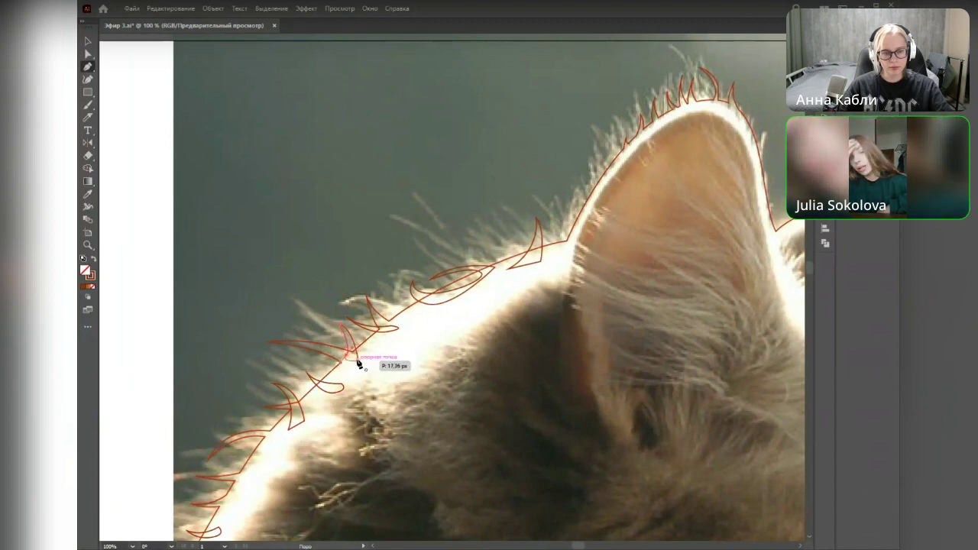
{"action": "left_click", "coordinate": [358, 360]}
{"action": "key", "text": "space"}
{"action": "left_click_drag", "start_coordinate": [394, 365], "coordinate": [488, 282]}
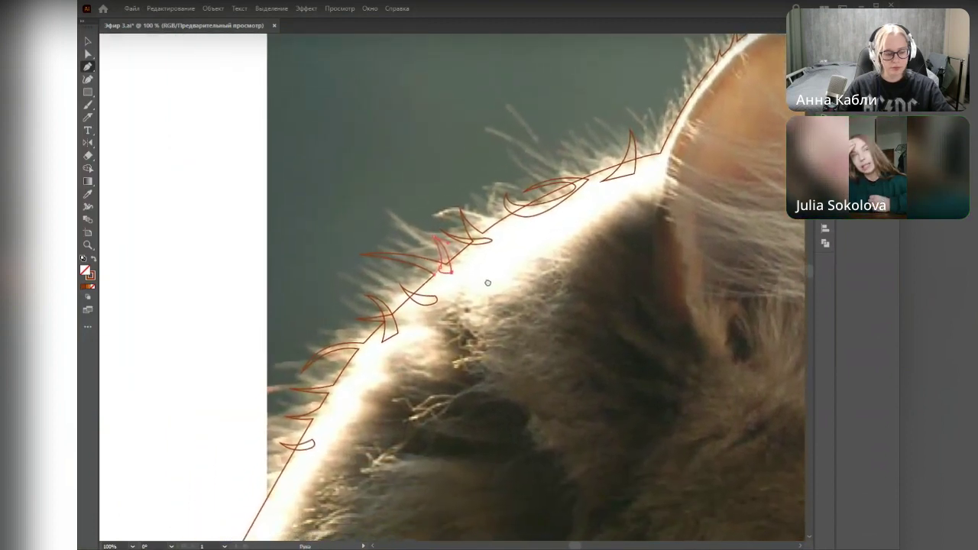
{"action": "key", "text": "space"}
{"action": "mouse_move", "coordinate": [574, 272]}
{"action": "left_mouse_down"}
{"action": "mouse_move", "coordinate": [557, 283]}
{"action": "mouse_move", "coordinate": [576, 271]}
{"action": "left_mouse_up"}
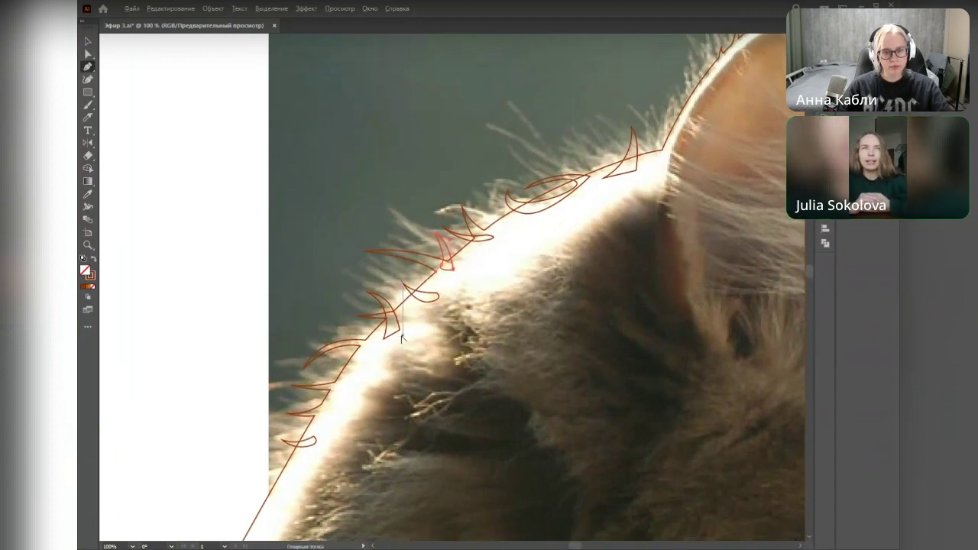
Step: Draw a closed, pointed tuft above the large curved tuft on the lower back, and adjust its tip and base points
{"action": "scroll", "coordinate": [401, 337], "scroll_direction": "up", "scroll_amount": 1}
{"action": "left_click", "coordinate": [348, 353]}
{"action": "left_click_drag", "start_coordinate": [342, 317], "coordinate": [333, 313]}
{"action": "left_click", "coordinate": [346, 324]}
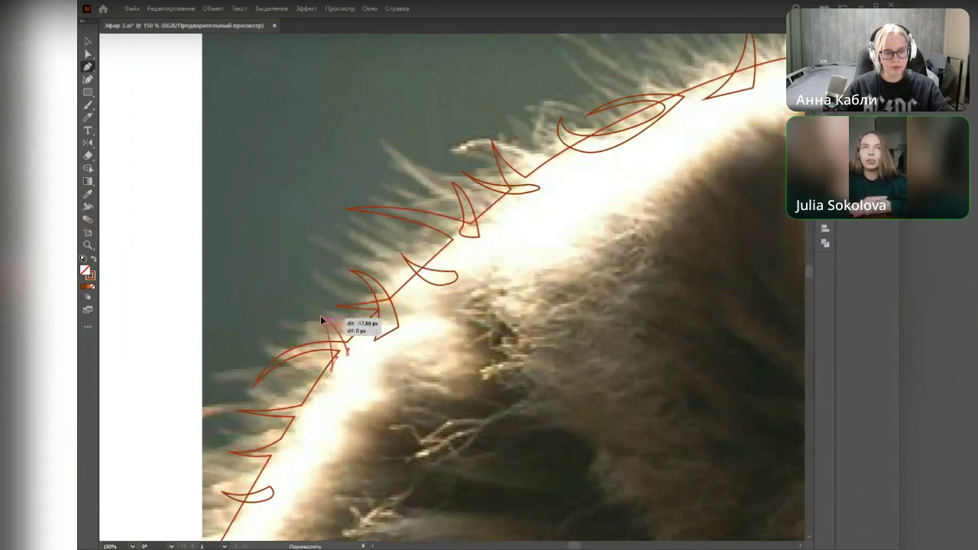
{"action": "left_click", "coordinate": [316, 316]}
{"action": "left_click", "coordinate": [342, 365], "text": "ctrl"}
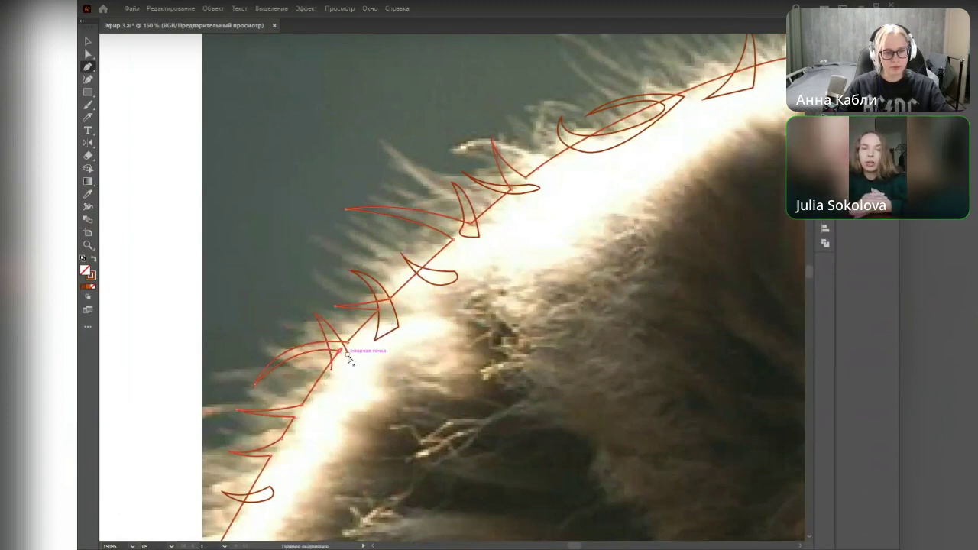
{"action": "left_click", "coordinate": [348, 354]}
Step: Draw a long, thin, closed tuft with a rounded base between the thin tufts on the lower back
{"action": "left_click_drag", "start_coordinate": [411, 344], "coordinate": [418, 327]}
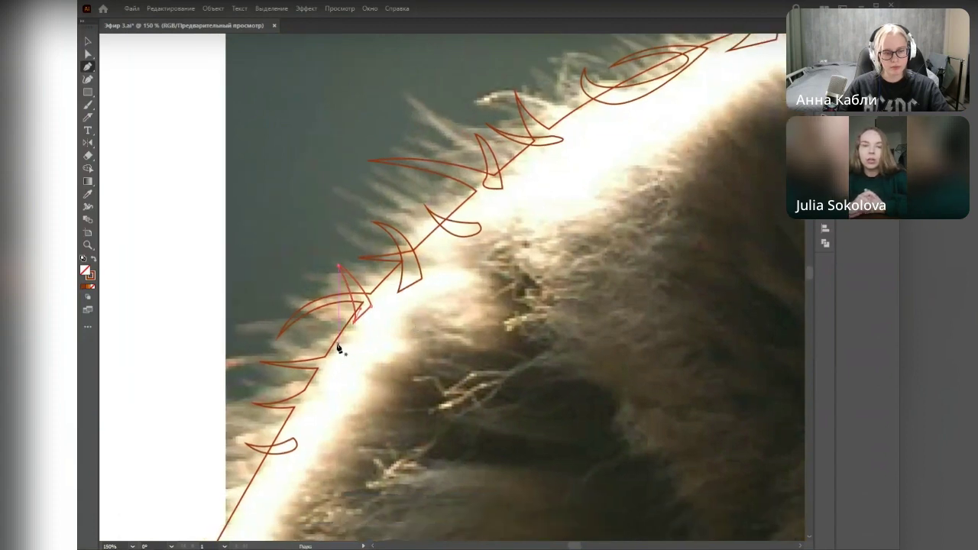
{"action": "left_click", "coordinate": [336, 343]}
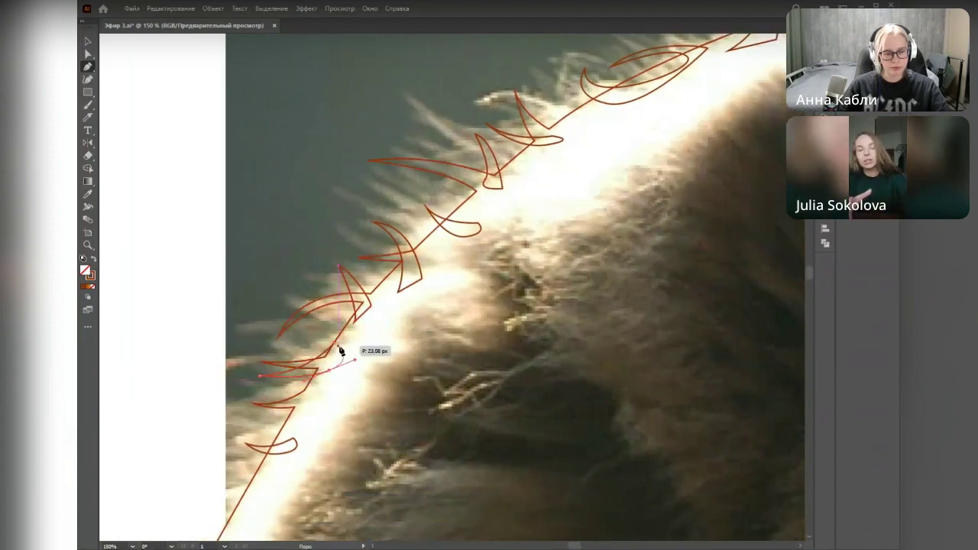
{"action": "left_click", "coordinate": [261, 377]}
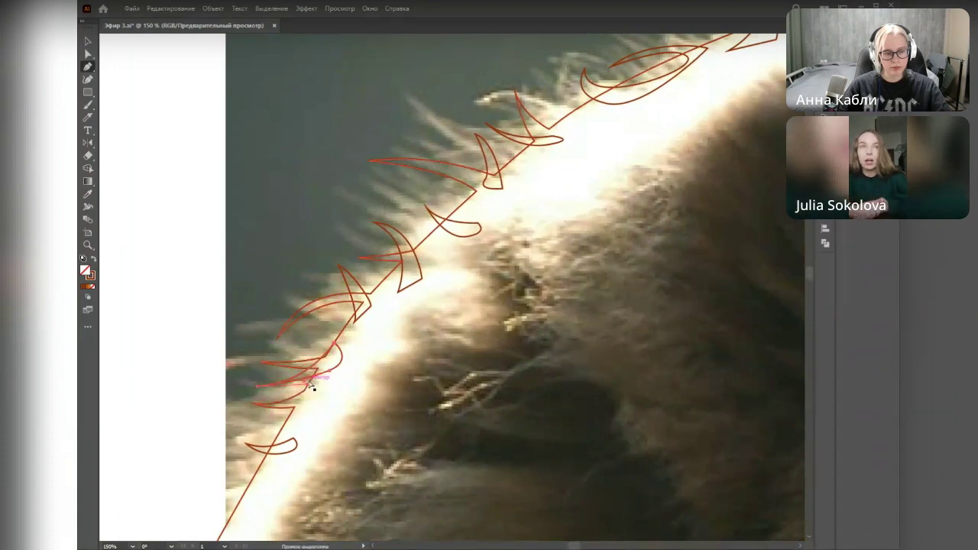
{"action": "left_click_drag", "start_coordinate": [381, 384], "coordinate": [387, 347]}
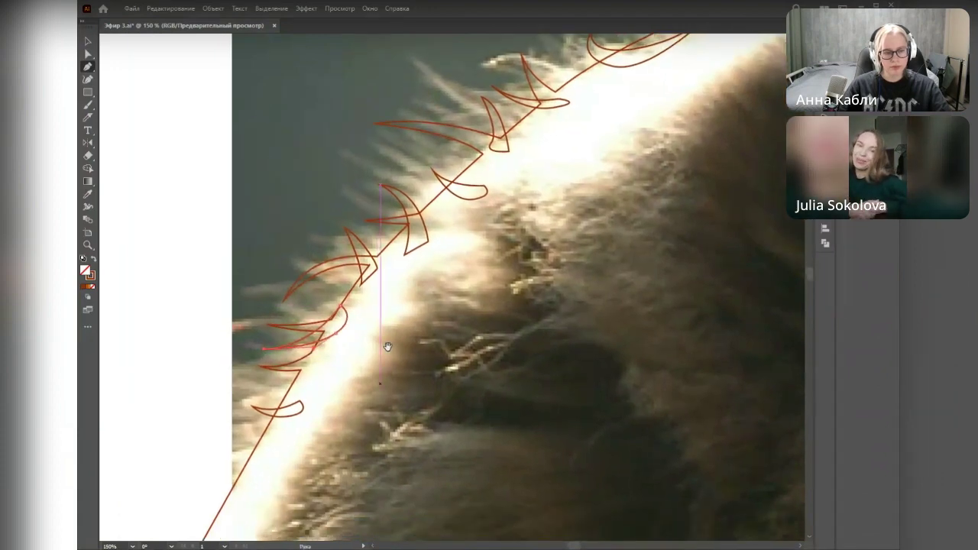
Step: Select the cat outline with all its fur tufts and merge them using the Pathfinder Unite operation
{"action": "scroll", "coordinate": [394, 386], "scroll_direction": "down", "scroll_amount": 2}
{"action": "left_click_drag", "start_coordinate": [551, 264], "coordinate": [321, 316]}
{"action": "left_click_drag", "start_coordinate": [552, 392], "coordinate": [585, 254]}
{"action": "scroll", "coordinate": [540, 349], "scroll_direction": "down", "scroll_amount": 2}
{"action": "key", "text": "v"}
{"action": "left_click", "coordinate": [606, 449]}
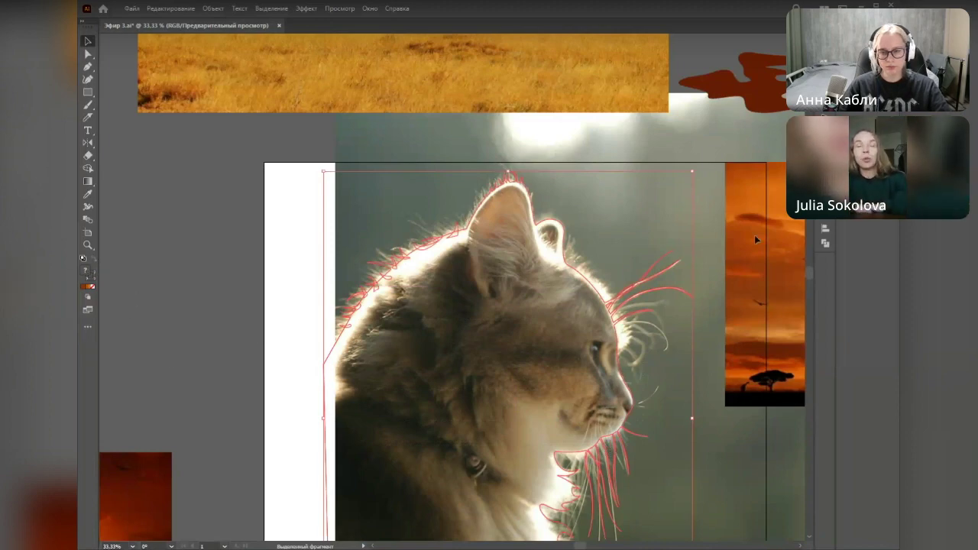
{"action": "left_click", "coordinate": [826, 243]}
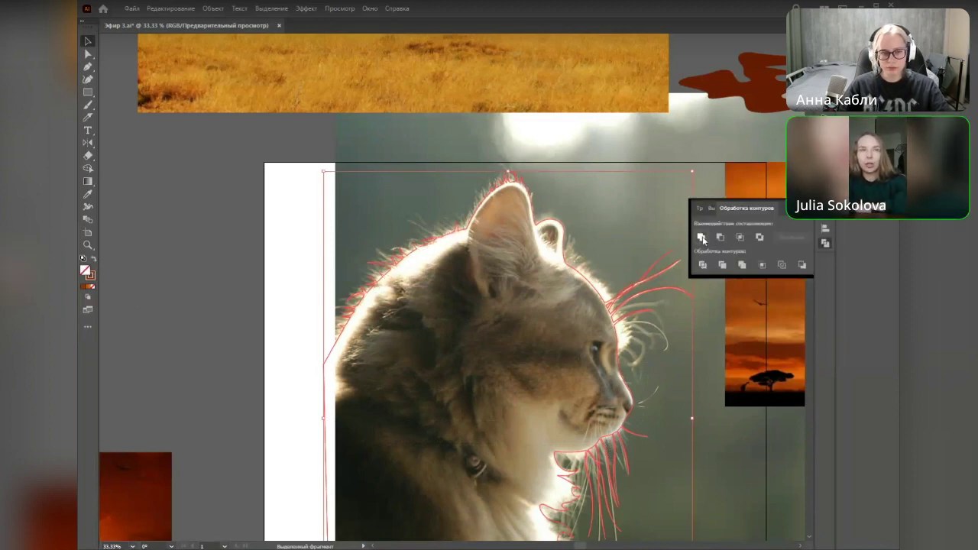
{"action": "left_click", "coordinate": [702, 239]}
{"action": "scroll", "coordinate": [348, 290], "scroll_direction": "up", "scroll_amount": 3}
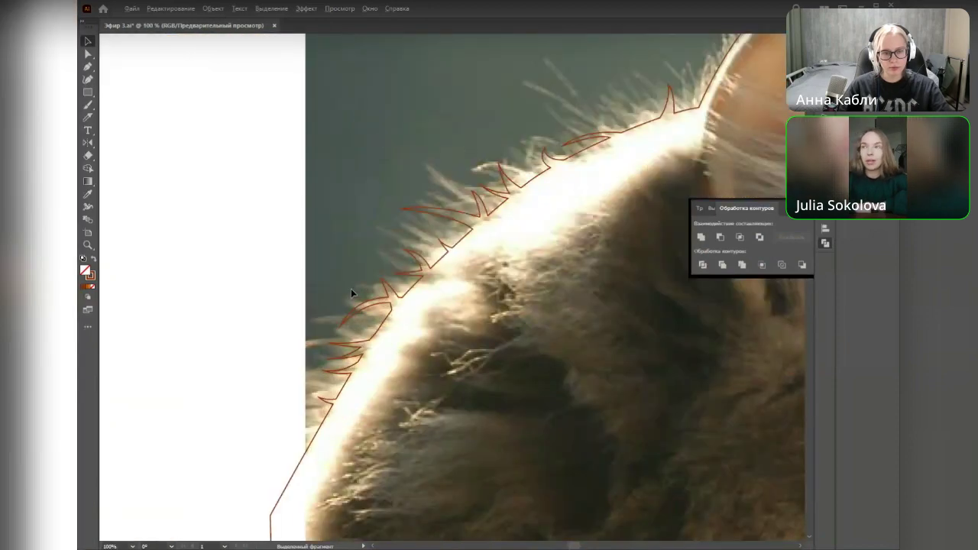
{"action": "scroll", "coordinate": [351, 288], "scroll_direction": "down", "scroll_amount": 3}
Step: Hide the locked photo layer, Слой 1, so only the merged outline is shown
{"action": "left_click", "coordinate": [825, 37]}
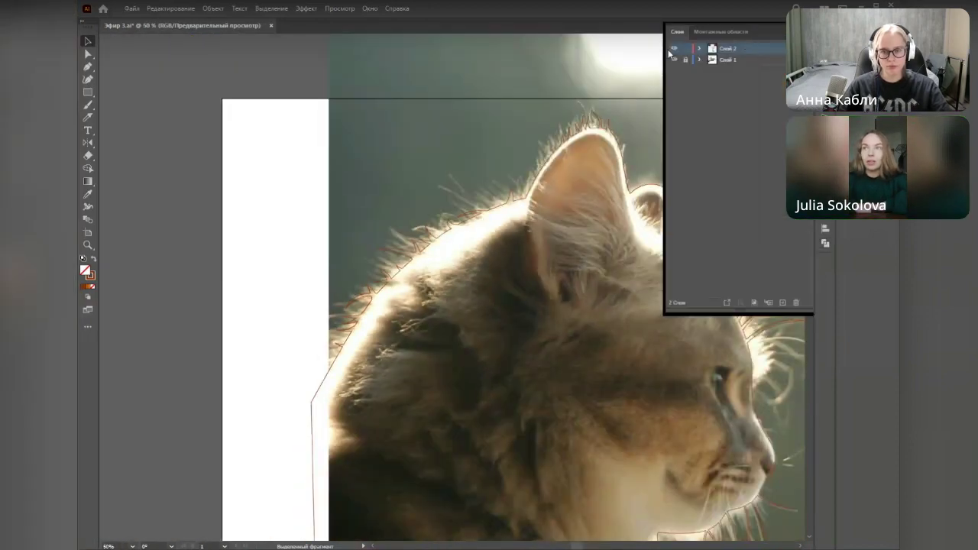
{"action": "left_click", "coordinate": [674, 60]}
{"action": "left_click_drag", "start_coordinate": [397, 172], "coordinate": [275, 126]}
{"action": "scroll", "coordinate": [396, 316], "scroll_direction": "down", "scroll_amount": 1}
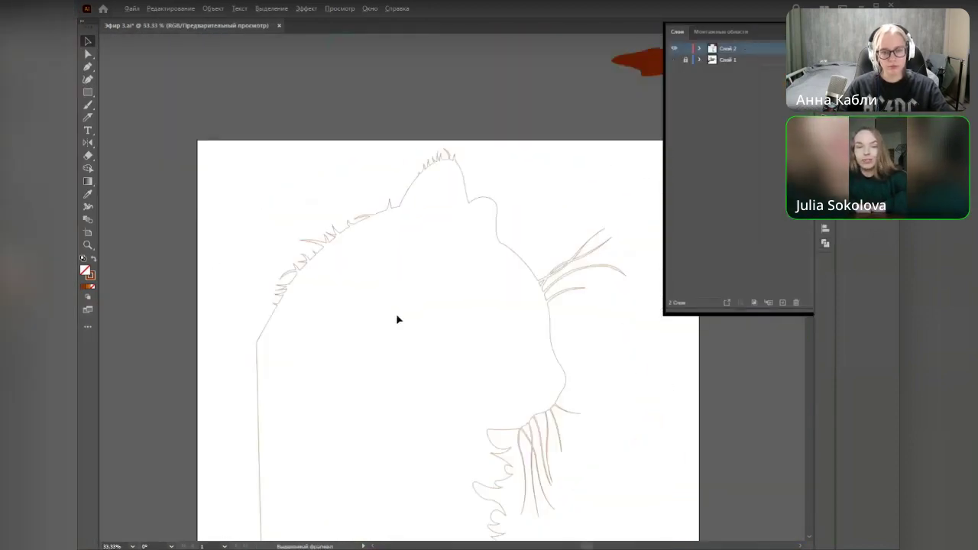
Step: Bring back the side panels, leave the cat outline deselected, and put away the layer list
{"action": "left_click", "coordinate": [547, 318]}
{"action": "left_click", "coordinate": [893, 21]}
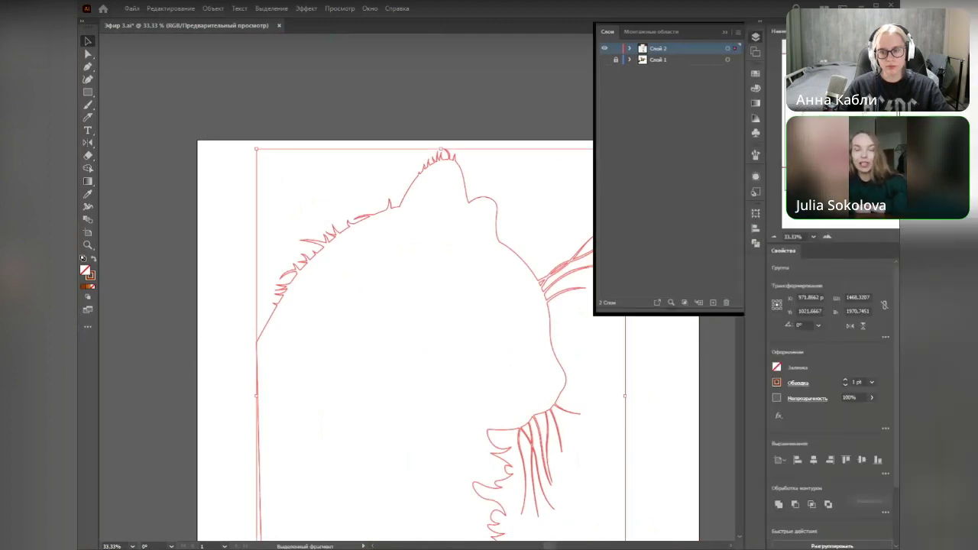
{"action": "left_click", "coordinate": [493, 372]}
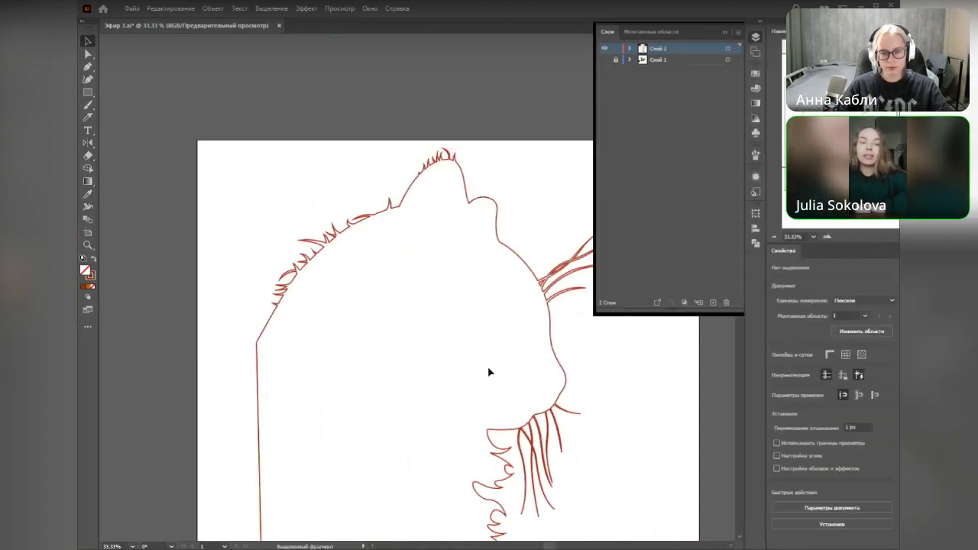
{"action": "left_click_drag", "start_coordinate": [493, 372], "coordinate": [441, 329]}
{"action": "left_click", "coordinate": [725, 33]}
{"action": "mouse_move", "coordinate": [612, 387]}
{"action": "left_mouse_down"}
{"action": "mouse_move", "coordinate": [617, 321]}
{"action": "mouse_move", "coordinate": [633, 395]}
{"action": "mouse_move", "coordinate": [588, 373]}
{"action": "mouse_move", "coordinate": [529, 363]}
{"action": "left_mouse_up"}
Step: Swap the cat outline's fill and stroke to make a solid brown silhouette without a stroke, and deselect it
{"action": "scroll", "coordinate": [634, 397], "scroll_direction": "down", "scroll_amount": 3}
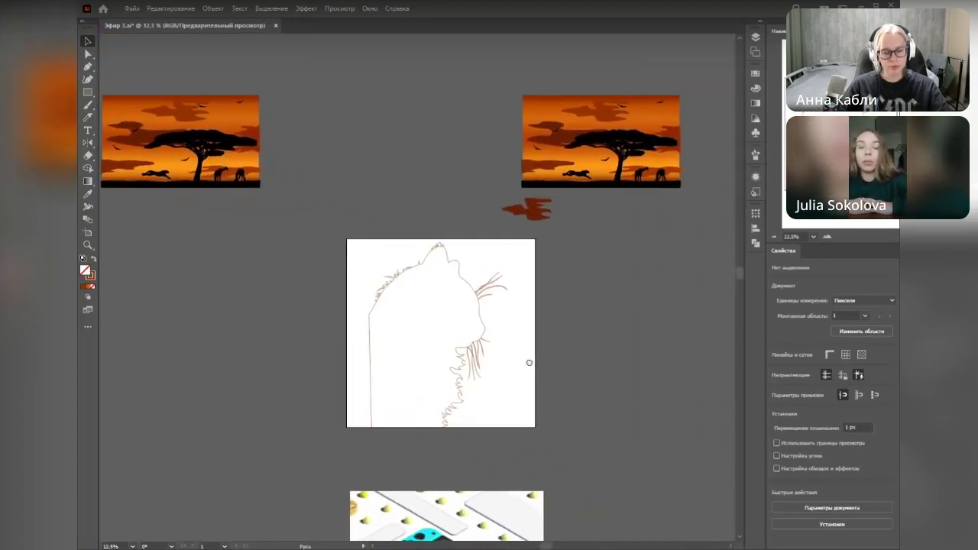
{"action": "scroll", "coordinate": [524, 375], "scroll_direction": "up", "scroll_amount": 2}
{"action": "left_click", "coordinate": [487, 295]}
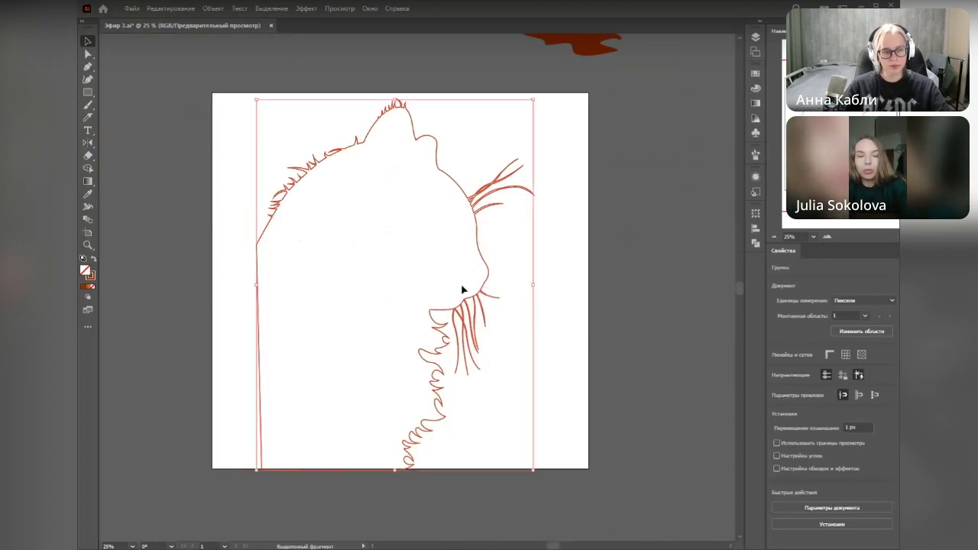
{"action": "key", "text": "shift+x"}
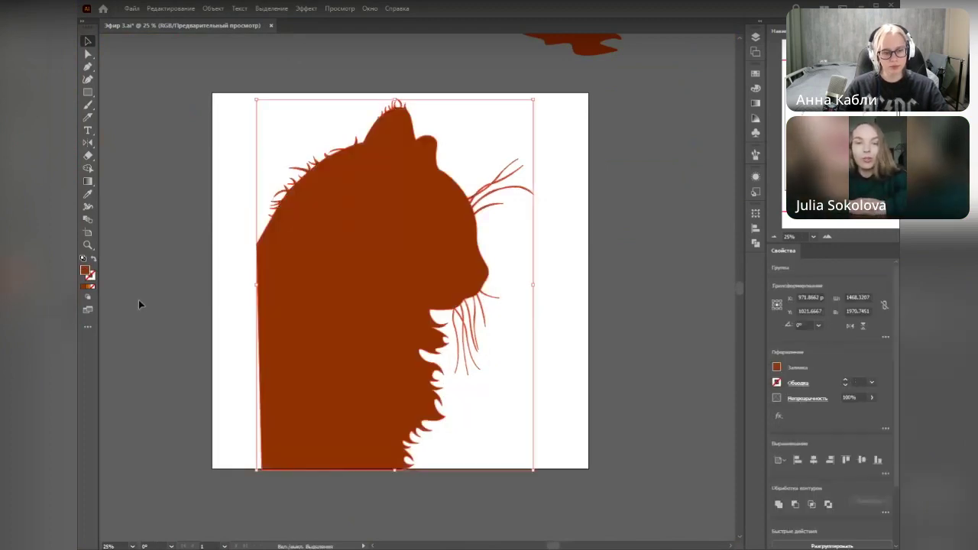
{"action": "left_click", "coordinate": [518, 313]}
Step: Move the cat silhouette horizontally so its straight back edge slightly overlaps the artboard's left edge, and deselect it
{"action": "left_click_drag", "start_coordinate": [344, 278], "coordinate": [295, 277]}
{"action": "left_click", "coordinate": [495, 307]}
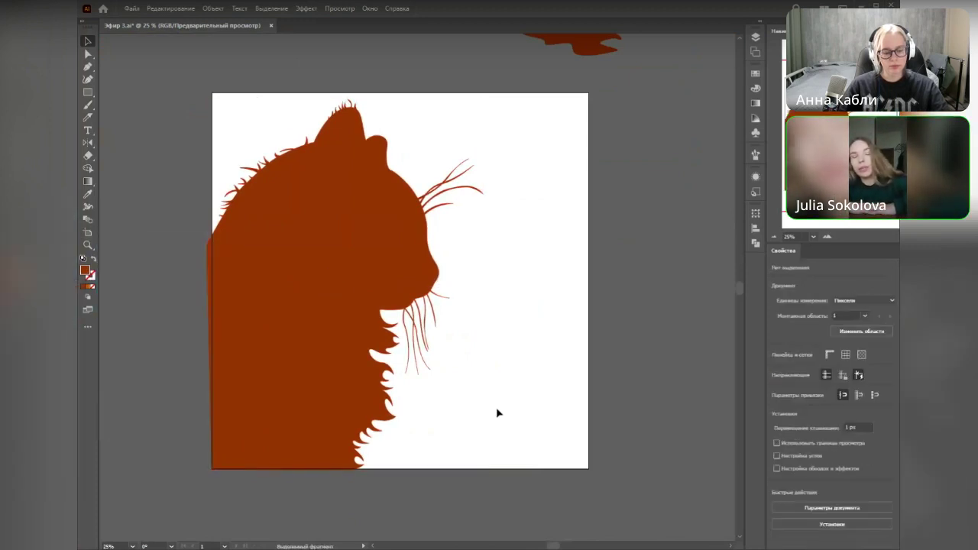
{"action": "scroll", "coordinate": [497, 410], "scroll_direction": "down", "scroll_amount": 1}
{"action": "left_click_drag", "start_coordinate": [498, 410], "coordinate": [464, 349]}
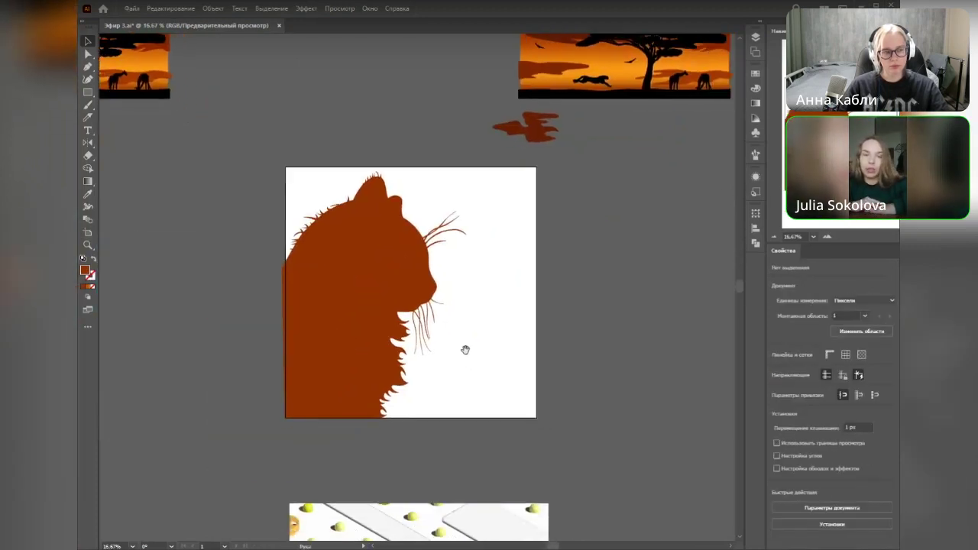
Step: Resize the artboard from its lower-right corner to a narrower, taller portrait format
{"action": "left_click", "coordinate": [88, 240]}
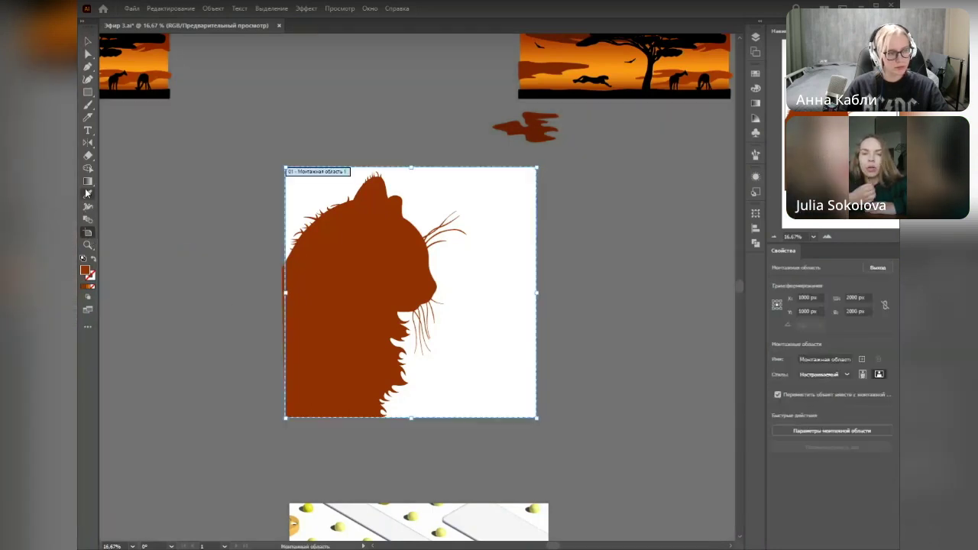
{"action": "left_click_drag", "start_coordinate": [538, 418], "coordinate": [518, 462]}
{"action": "key", "text": "v"}
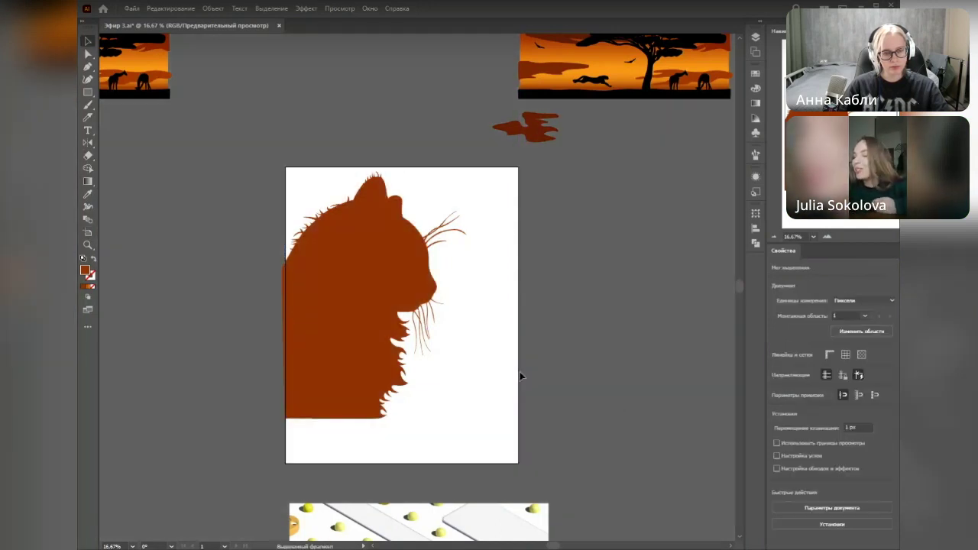
Step: Scale the cat silhouette up proportionally until its base reaches the artboard's bottom edge, and deselect it
{"action": "left_click", "coordinate": [374, 353]}
{"action": "left_click_drag", "start_coordinate": [463, 422], "coordinate": [548, 461]}
{"action": "left_click", "coordinate": [438, 439]}
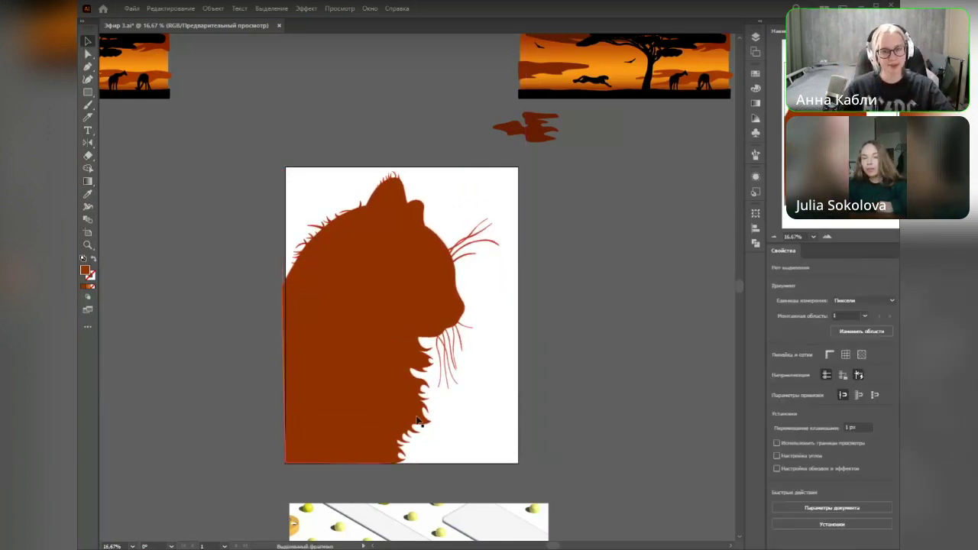
Step: Move one savanna sunset illustration to the right of the artboard's lower part and group its objects
{"action": "key", "text": "space"}
{"action": "left_click_drag", "start_coordinate": [712, 200], "coordinate": [623, 318]}
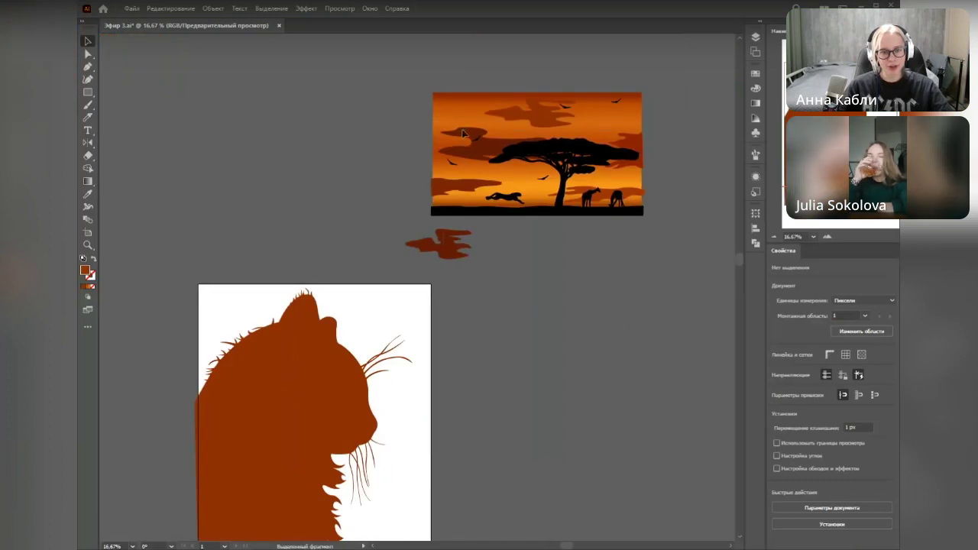
{"action": "scroll", "coordinate": [555, 280], "scroll_direction": "down", "scroll_amount": 2}
{"action": "key", "text": "space"}
{"action": "left_click_drag", "start_coordinate": [521, 400], "coordinate": [544, 343]}
{"action": "left_click_drag", "start_coordinate": [325, 162], "coordinate": [634, 354]}
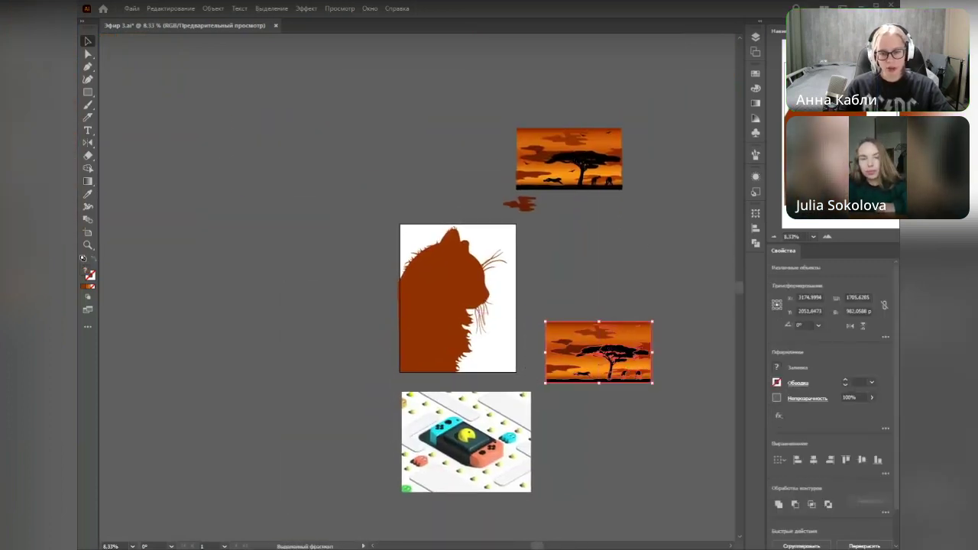
{"action": "key", "text": "ctrl+g"}
{"action": "left_click", "coordinate": [563, 416]}
Step: Move the grouped savanna illustration onto the cat and enlarge it proportionally to about 2114 × 1217 px
{"action": "scroll", "coordinate": [556, 384], "scroll_direction": "up", "scroll_amount": 2}
{"action": "left_click_drag", "start_coordinate": [574, 415], "coordinate": [535, 406]}
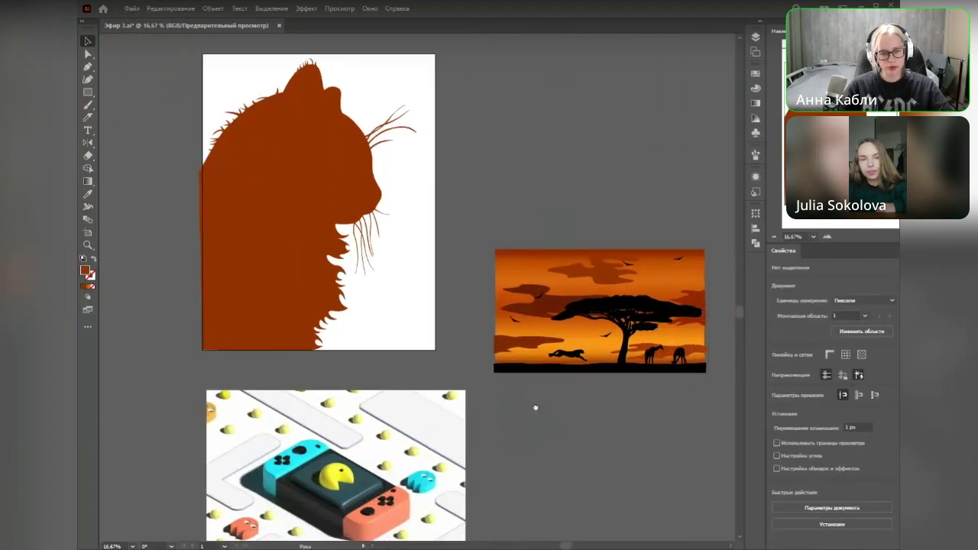
{"action": "left_click_drag", "start_coordinate": [604, 336], "coordinate": [308, 136]}
{"action": "left_click_drag", "start_coordinate": [410, 175], "coordinate": [631, 334]}
{"action": "mouse_move", "coordinate": [457, 210]}
{"action": "left_mouse_down"}
{"action": "mouse_move", "coordinate": [432, 225]}
{"action": "mouse_move", "coordinate": [418, 207]}
{"action": "mouse_move", "coordinate": [447, 201]}
{"action": "mouse_move", "coordinate": [454, 210]}
{"action": "left_mouse_up"}
{"action": "left_click_drag", "start_coordinate": [628, 301], "coordinate": [462, 253]}
Step: Position the savanna illustration across the cat's chest and lower head, and arrange it behind the silhouette
{"action": "left_click_drag", "start_coordinate": [378, 163], "coordinate": [401, 341]}
{"action": "scroll", "coordinate": [347, 266], "scroll_direction": "up", "scroll_amount": 2}
{"action": "scroll", "coordinate": [462, 322], "scroll_direction": "down", "scroll_amount": 1}
{"action": "left_click", "coordinate": [478, 289]}
{"action": "mouse_move", "coordinate": [356, 287]}
{"action": "left_mouse_down"}
{"action": "mouse_move", "coordinate": [385, 285]}
{"action": "mouse_move", "coordinate": [351, 284]}
{"action": "left_mouse_up"}
{"action": "left_click_drag", "start_coordinate": [511, 333], "coordinate": [471, 334]}
{"action": "key", "text": "ctrl+2"}
{"action": "scroll", "coordinate": [417, 368], "scroll_direction": "down", "scroll_amount": 1}
{"action": "left_click_drag", "start_coordinate": [417, 366], "coordinate": [456, 370]}
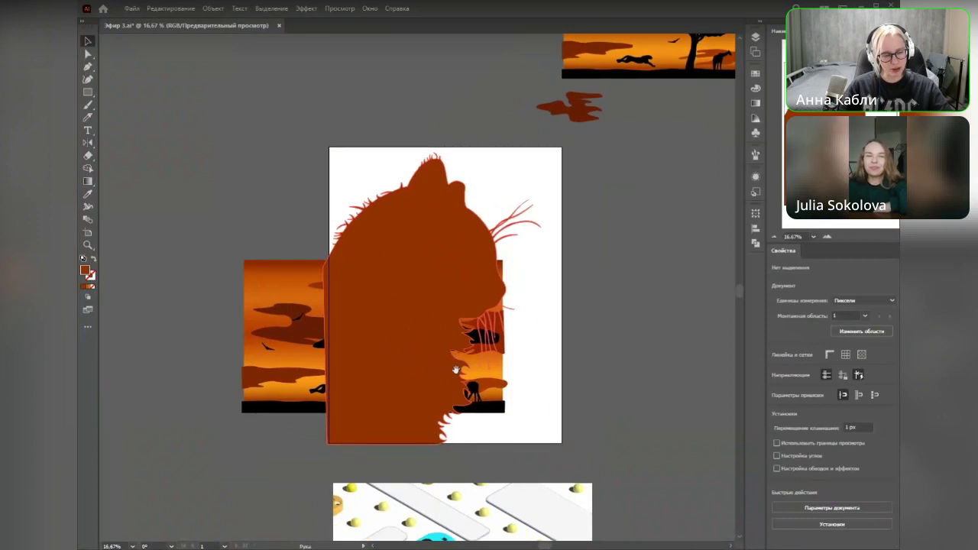
{"action": "left_click", "coordinate": [469, 443]}
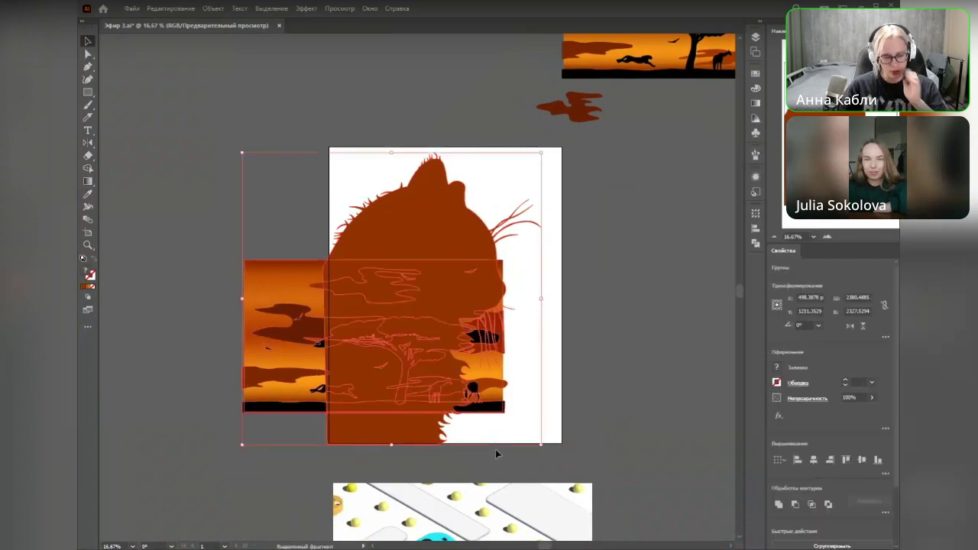
{"action": "left_click", "coordinate": [179, 220]}
{"action": "left_click", "coordinate": [373, 268]}
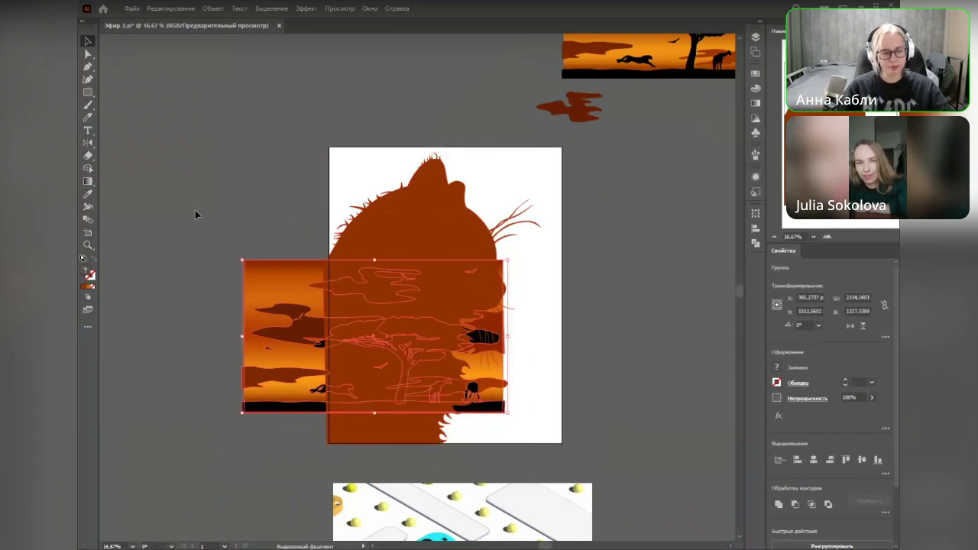
{"action": "left_click_drag", "start_coordinate": [268, 227], "coordinate": [391, 330]}
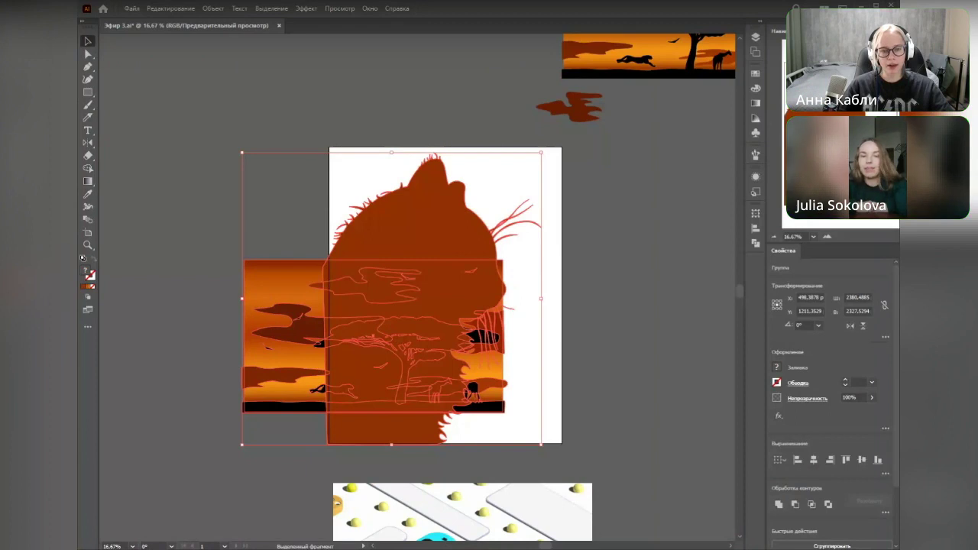
{"action": "left_click", "coordinate": [189, 316]}
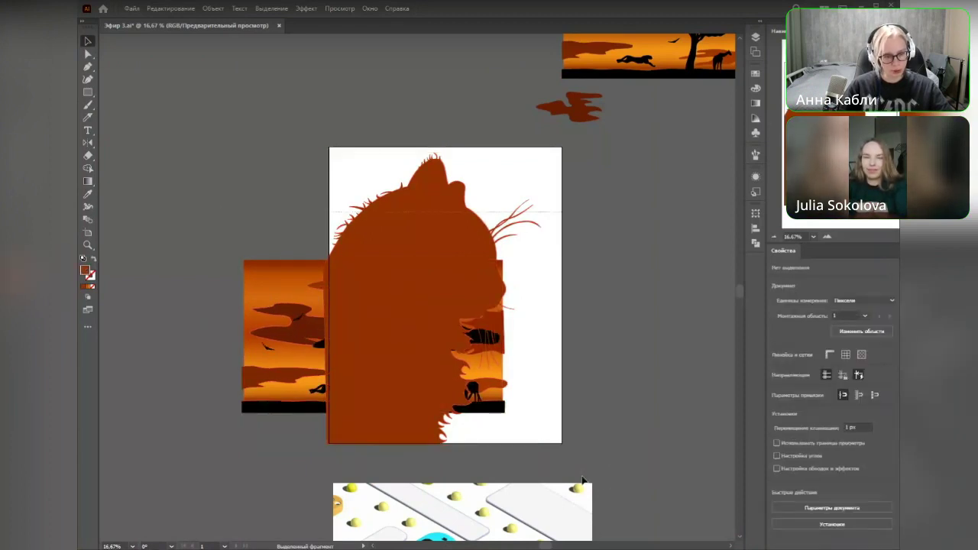
Step: Try to clip the savanna illustration with the grouped cat silhouette
{"action": "left_click_drag", "start_coordinate": [583, 480], "coordinate": [530, 404]}
{"action": "left_click", "coordinate": [422, 213], "text": "shift"}
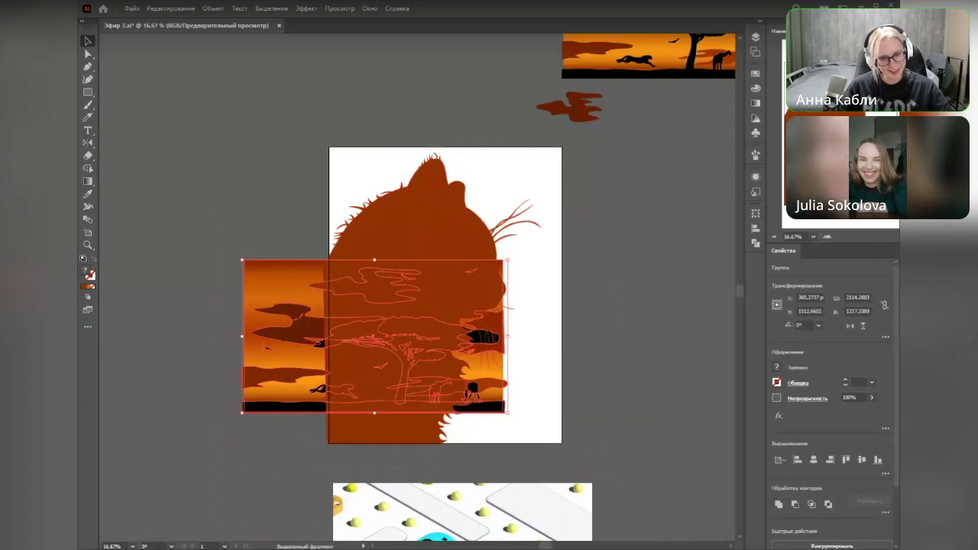
{"action": "left_click", "coordinate": [299, 176]}
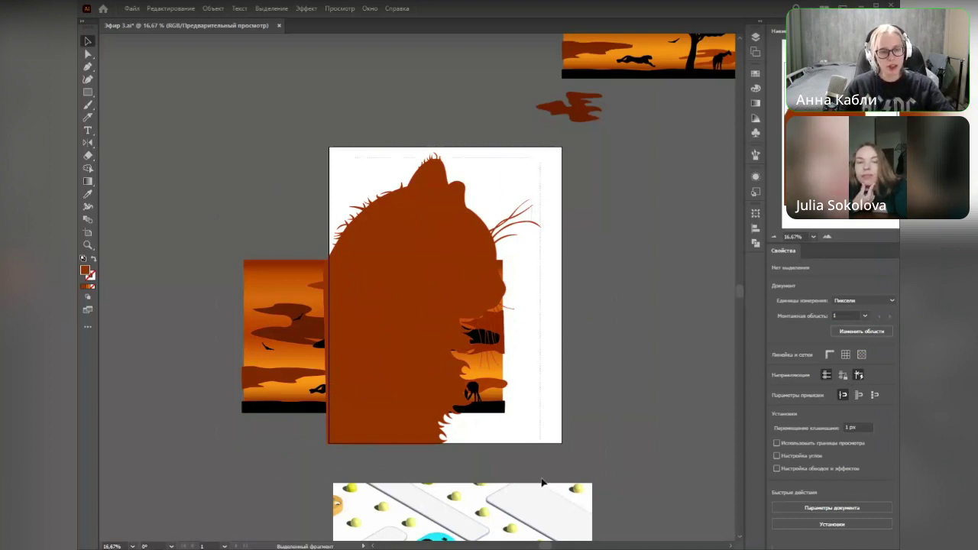
{"action": "left_click_drag", "start_coordinate": [544, 456], "coordinate": [469, 324]}
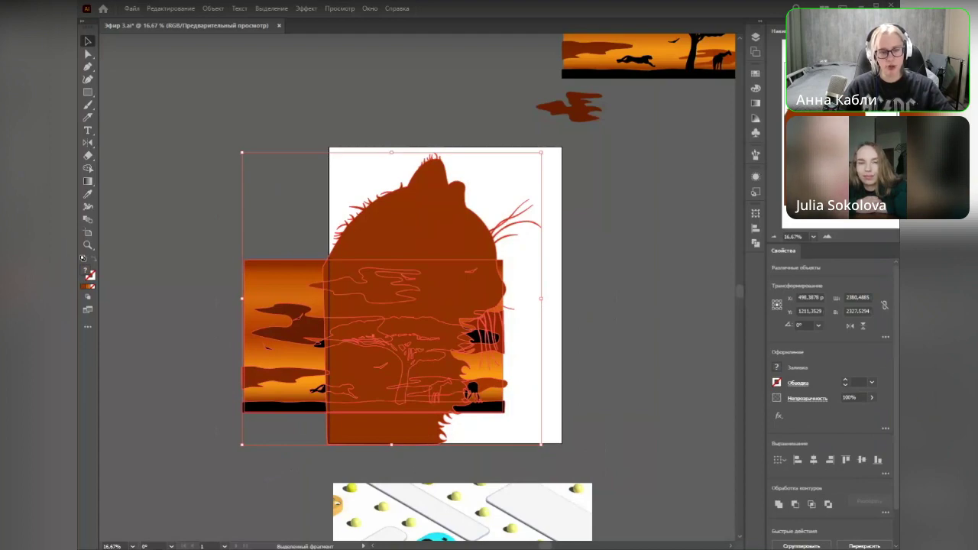
{"action": "key", "text": "ctrl+7"}
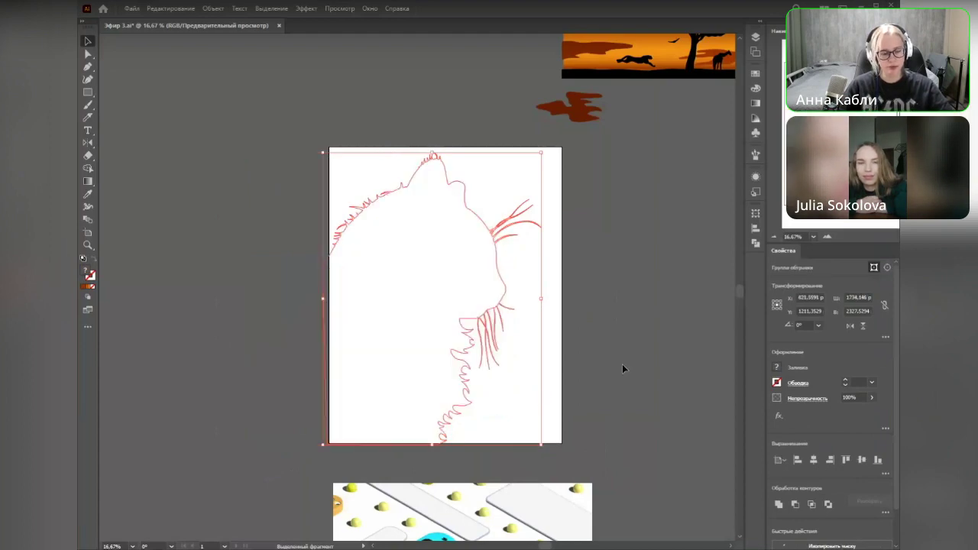
{"action": "key", "text": "ctrl+z"}
Step: Ungroup the cat silhouette into its separate paths and deselect them
{"action": "left_click", "coordinate": [617, 307]}
{"action": "left_click", "coordinate": [476, 229]}
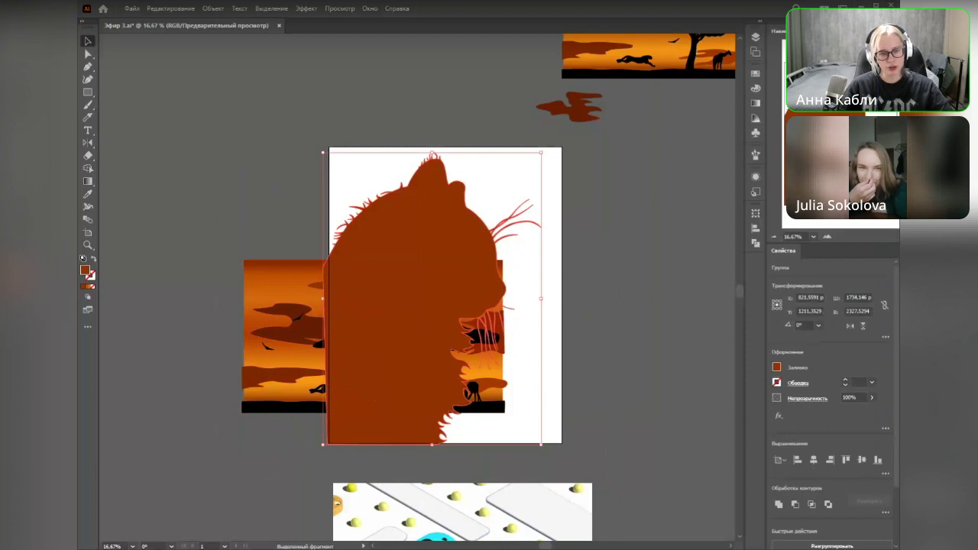
{"action": "left_click", "coordinate": [614, 321]}
Step: Try to make a clipping mask from the ungrouped cat paths and the savanna illustration
{"action": "left_click_drag", "start_coordinate": [230, 179], "coordinate": [530, 434]}
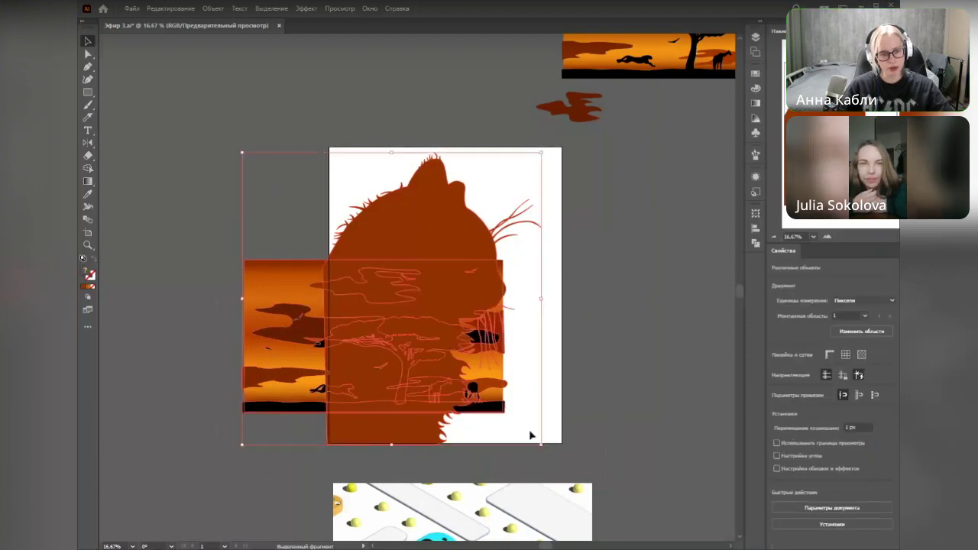
{"action": "key", "text": "Delete"}
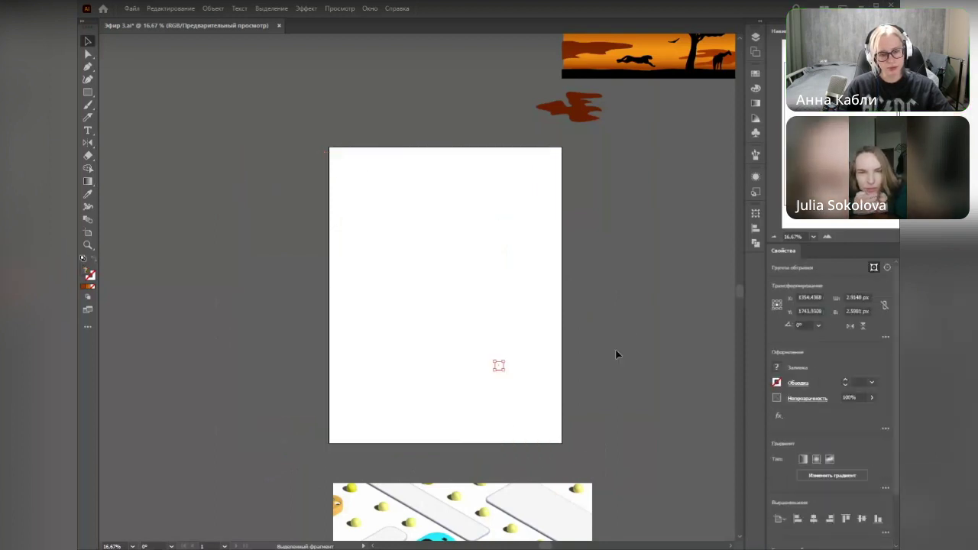
{"action": "key", "text": "ctrl+z"}
{"action": "left_click", "coordinate": [601, 357]}
Step: Examine the whiskers and chest fur and check which parts belong to the cat's main compound path
{"action": "scroll", "coordinate": [540, 369], "scroll_direction": "up", "scroll_amount": 4}
{"action": "left_click_drag", "start_coordinate": [433, 380], "coordinate": [480, 378]}
{"action": "left_click_drag", "start_coordinate": [467, 422], "coordinate": [374, 256]}
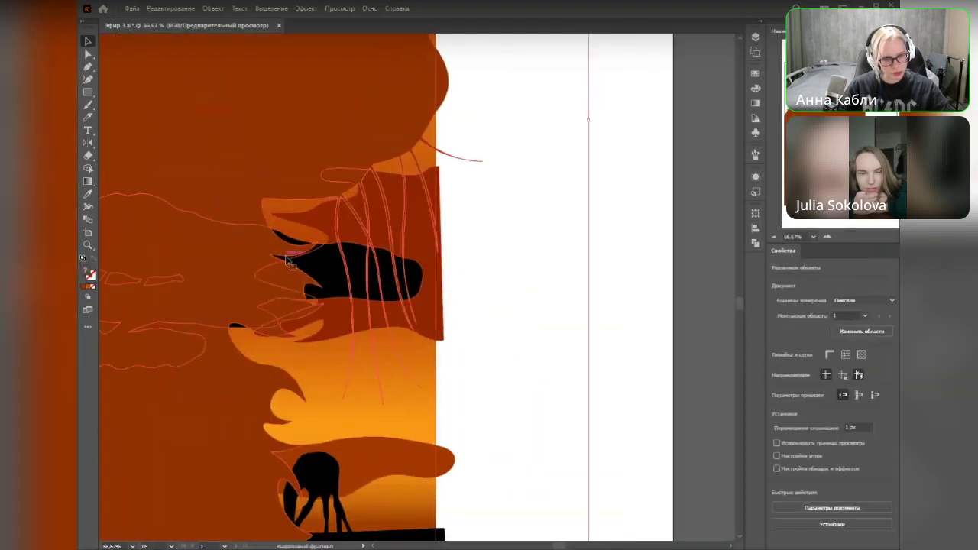
{"action": "left_click", "coordinate": [577, 379]}
{"action": "scroll", "coordinate": [524, 391], "scroll_direction": "down", "scroll_amount": 3}
{"action": "left_click_drag", "start_coordinate": [532, 373], "coordinate": [579, 348]}
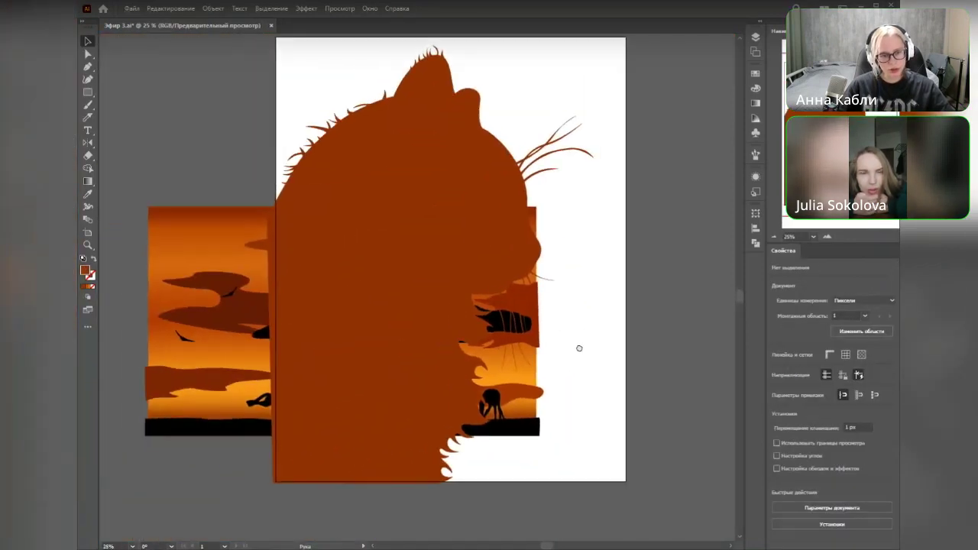
{"action": "left_click", "coordinate": [429, 333]}
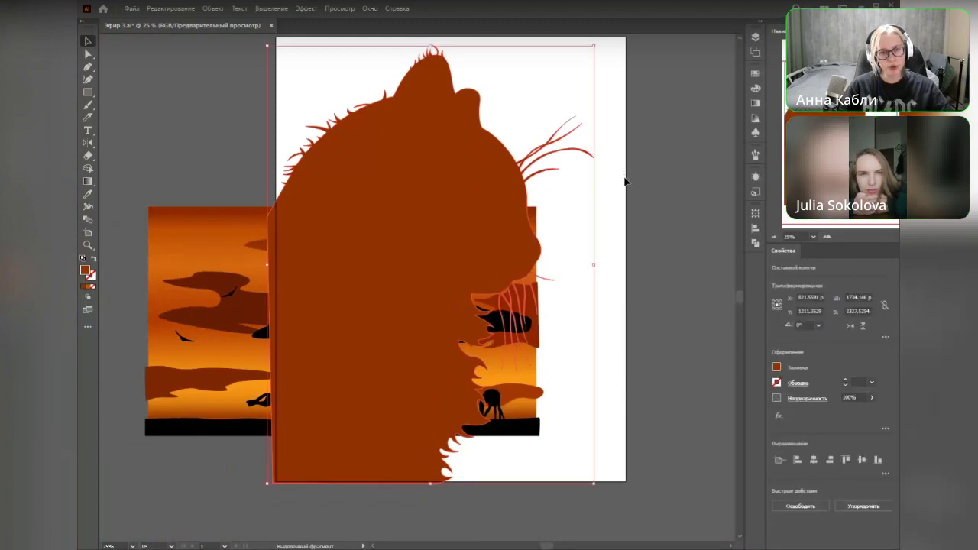
{"action": "left_click", "coordinate": [631, 203]}
Step: Swap the fill and stroke of the cat's main compound path to show it as an outline, and select the separate upper whisker tip
{"action": "left_click_drag", "start_coordinate": [560, 145], "coordinate": [547, 221]}
{"action": "scroll", "coordinate": [547, 221], "scroll_direction": "up", "scroll_amount": 5}
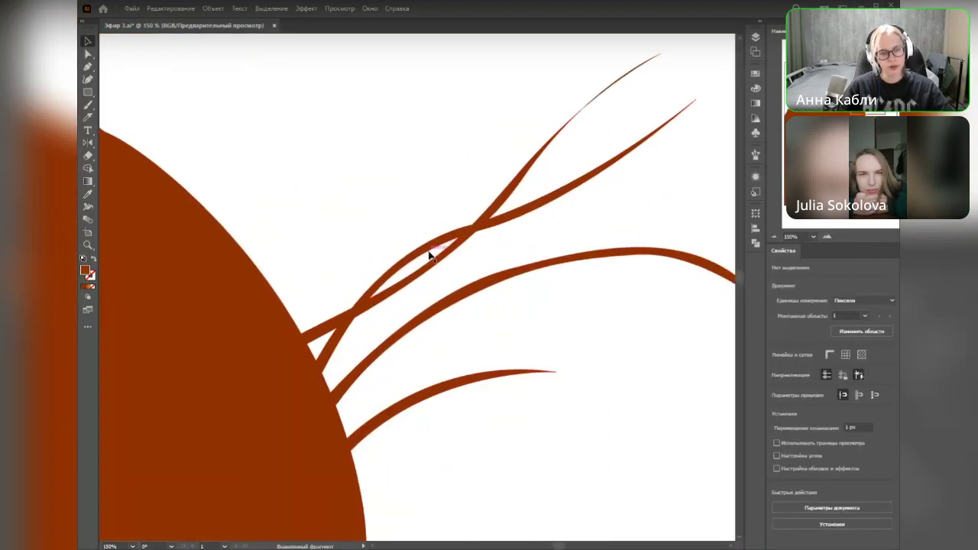
{"action": "left_click", "coordinate": [430, 256]}
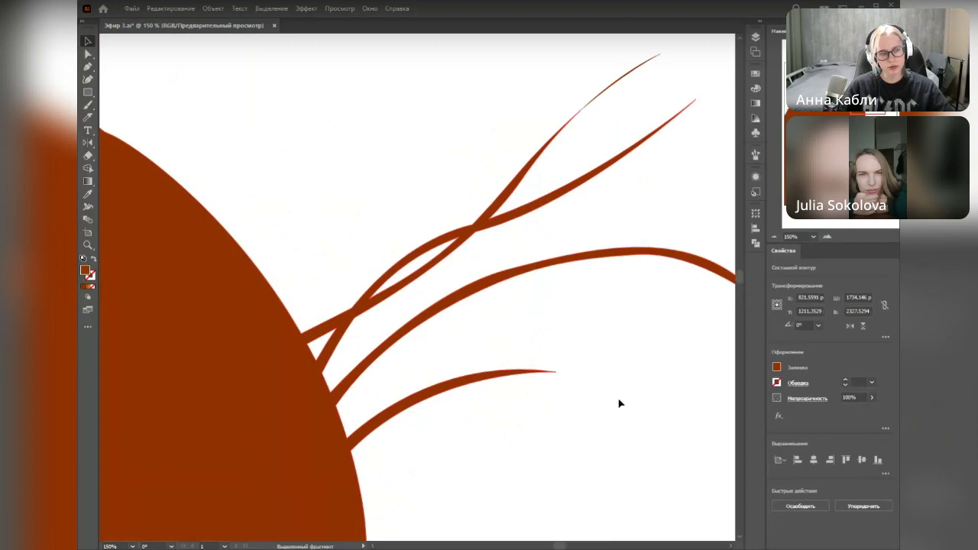
{"action": "left_click", "coordinate": [95, 260]}
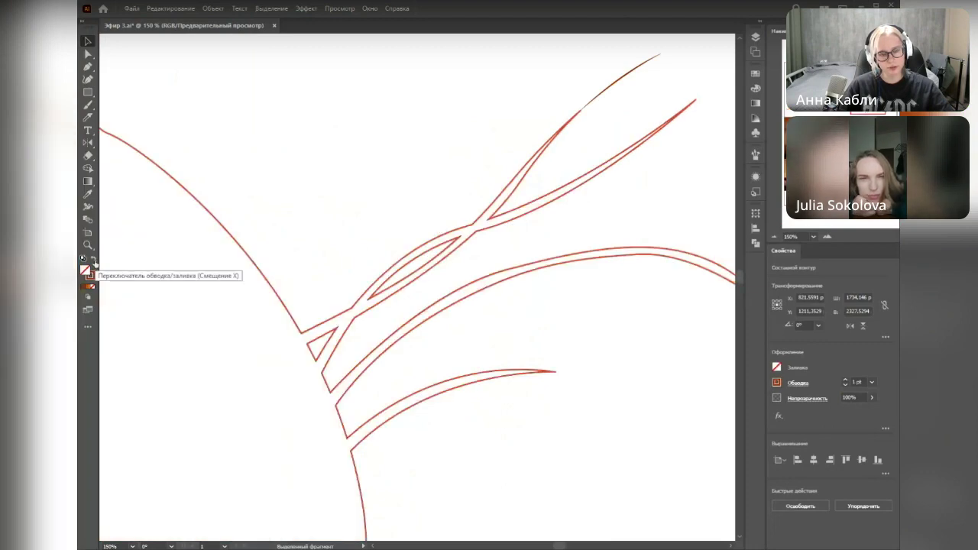
{"action": "left_click", "coordinate": [617, 84]}
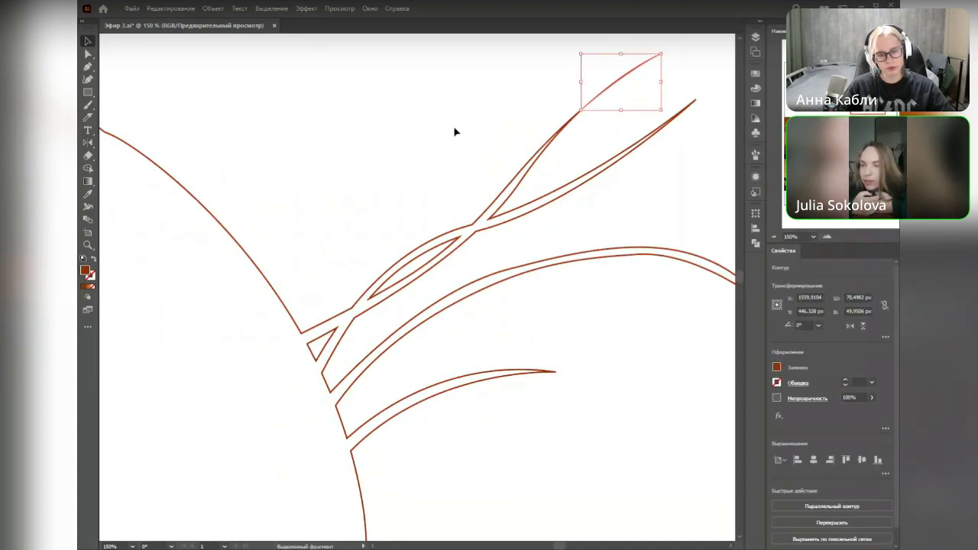
Step: List the objects of Слой 2 and examine which paths are separate from the cat's main compound path
{"action": "scroll", "coordinate": [473, 207], "scroll_direction": "down", "scroll_amount": 1}
{"action": "left_click", "coordinate": [754, 37]}
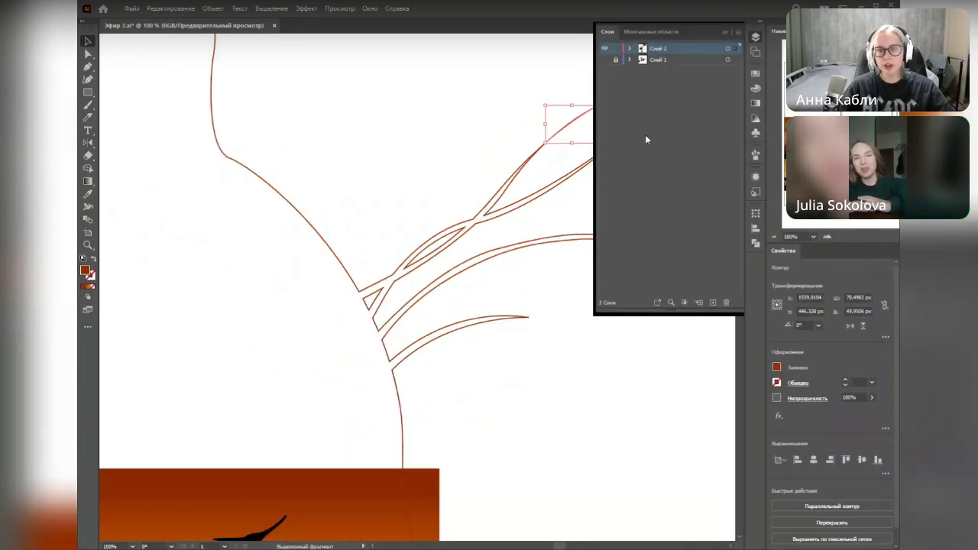
{"action": "left_click", "coordinate": [629, 48]}
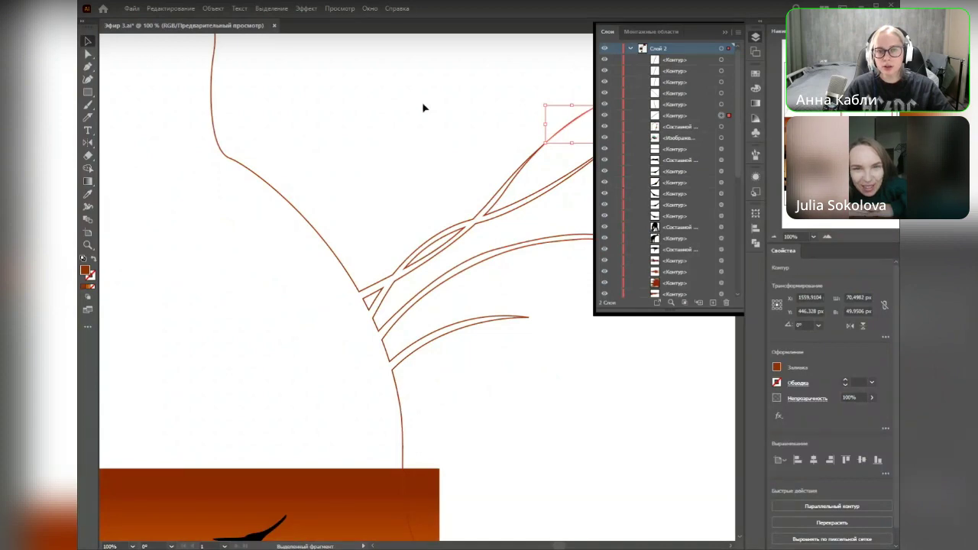
{"action": "scroll", "coordinate": [424, 108], "scroll_direction": "right", "scroll_amount": 3}
{"action": "left_click", "coordinate": [410, 235]}
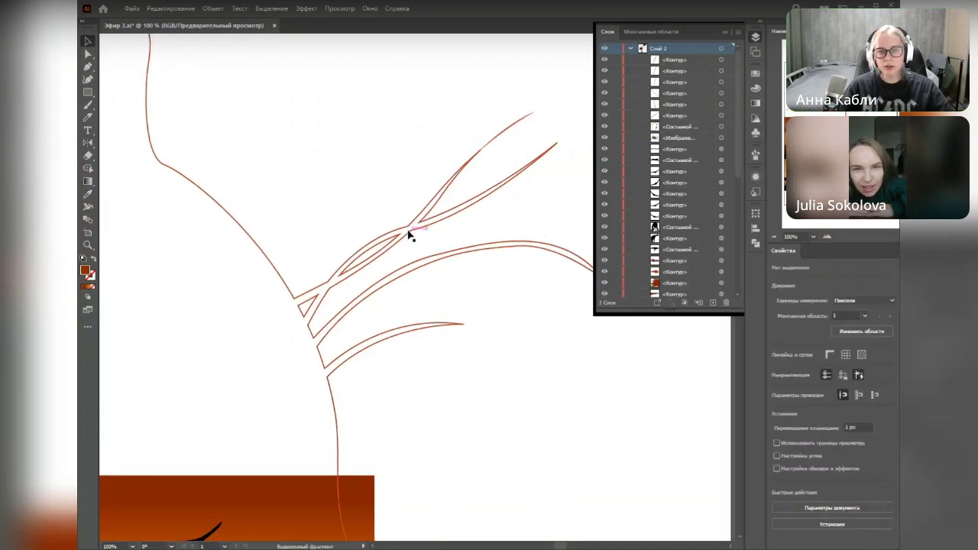
{"action": "left_click", "coordinate": [410, 235]}
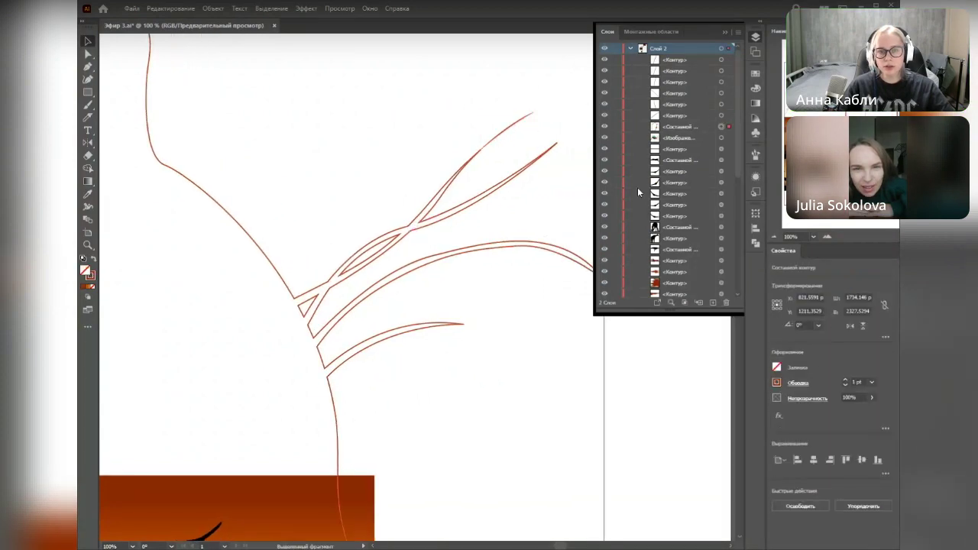
{"action": "left_click", "coordinate": [604, 127]}
{"action": "scroll", "coordinate": [487, 186], "scroll_direction": "down", "scroll_amount": 4}
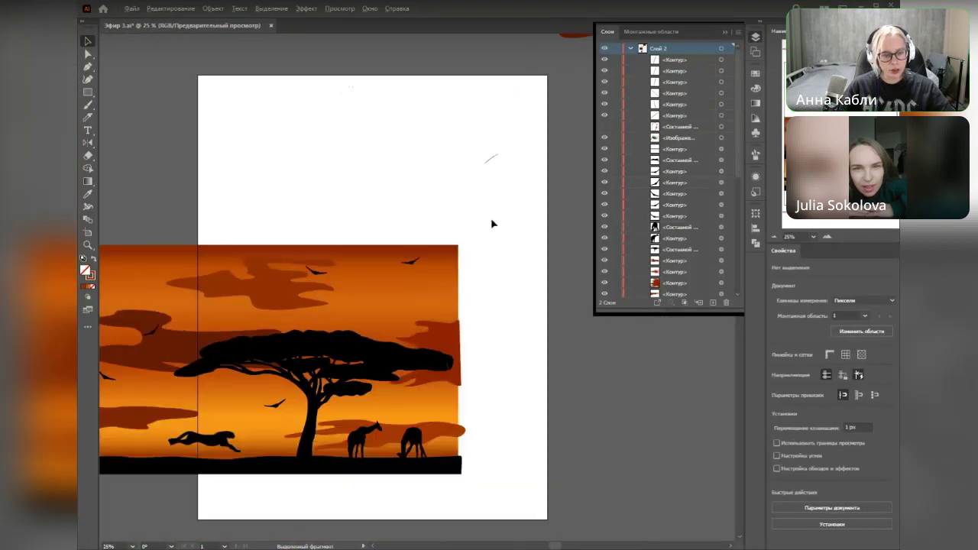
{"action": "scroll", "coordinate": [491, 221], "scroll_direction": "up", "scroll_amount": 1}
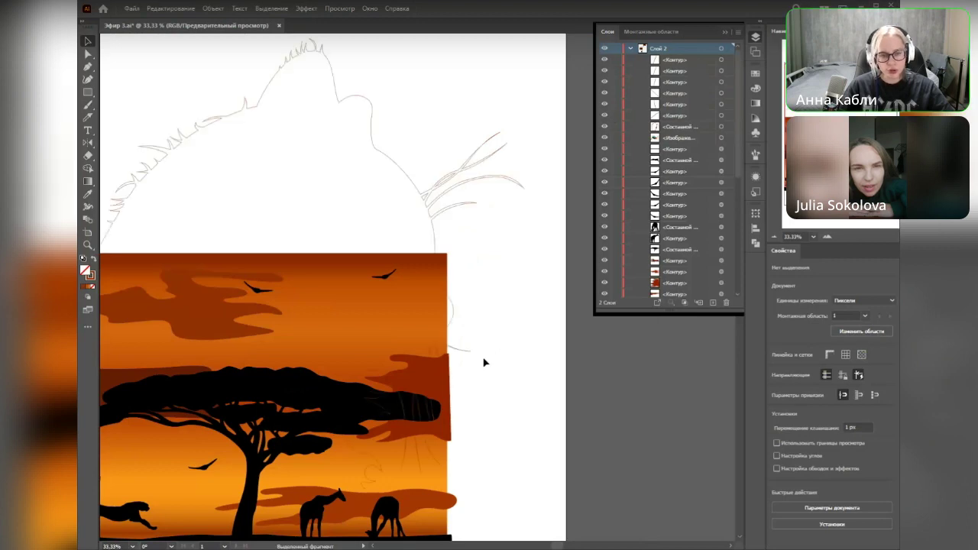
{"action": "scroll", "coordinate": [492, 214], "scroll_direction": "up", "scroll_amount": 3}
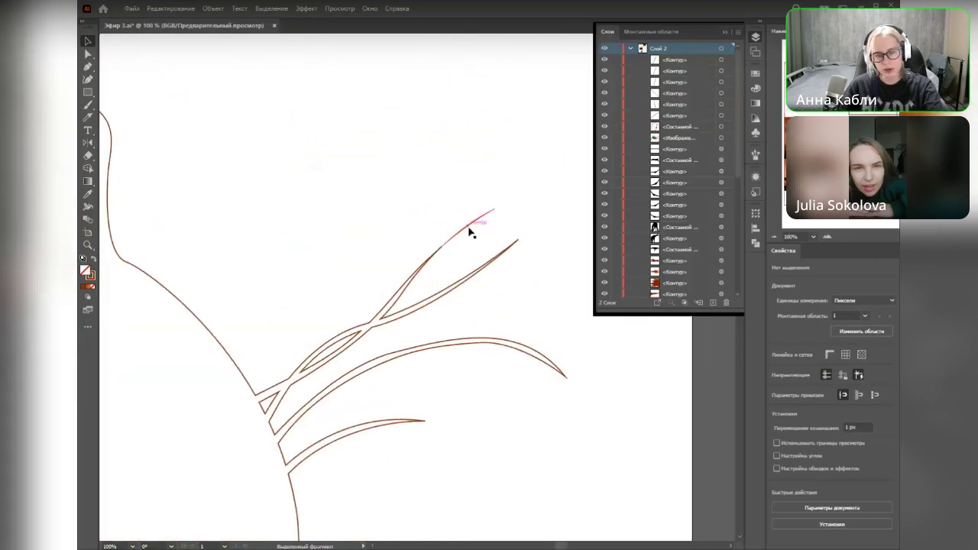
Step: Delete the separate tip of the uppermost whisker and the stray fragment at the end of a lower whisker
{"action": "left_click", "coordinate": [469, 227]}
{"action": "key", "text": "Delete"}
{"action": "left_click_drag", "start_coordinate": [492, 410], "coordinate": [526, 222]}
{"action": "left_click_drag", "start_coordinate": [490, 387], "coordinate": [501, 162]}
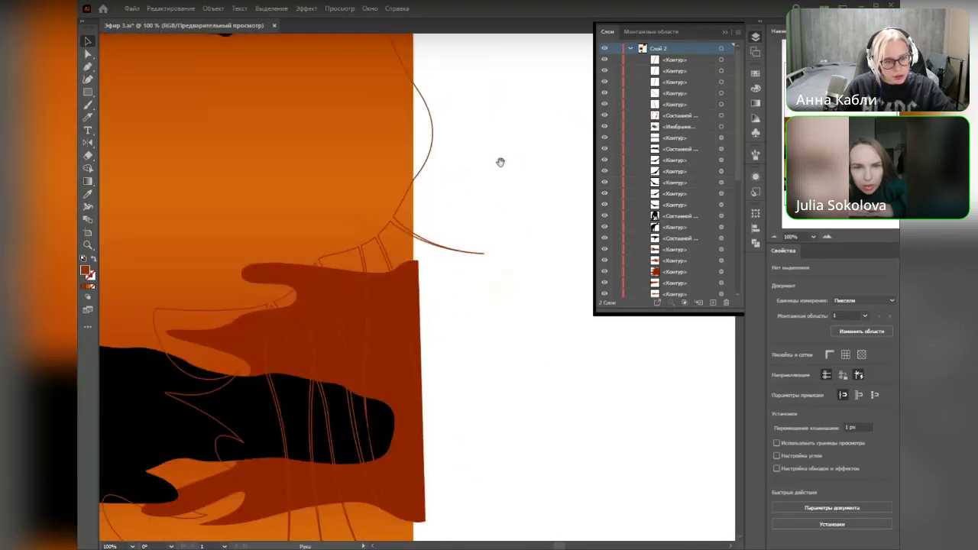
{"action": "left_click_drag", "start_coordinate": [472, 337], "coordinate": [456, 308]}
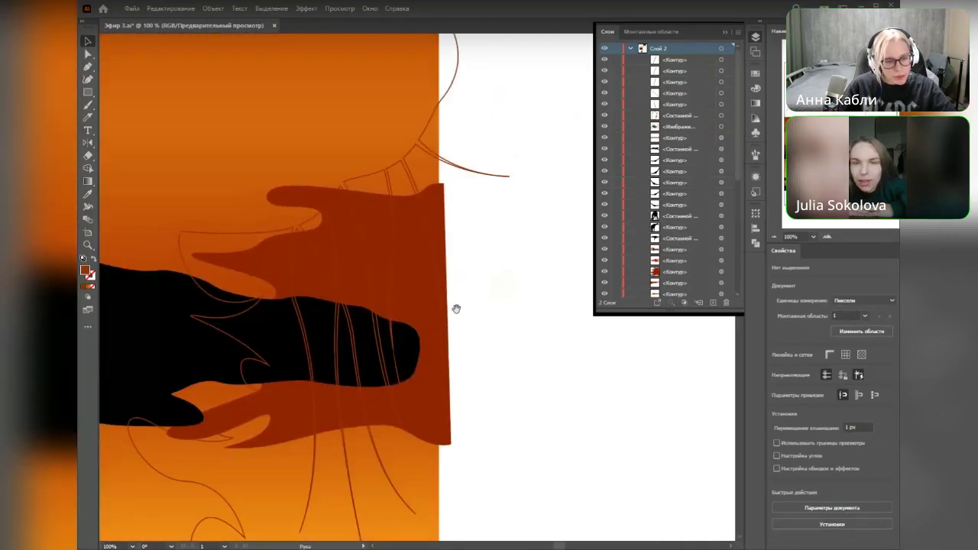
{"action": "left_click", "coordinate": [400, 376]}
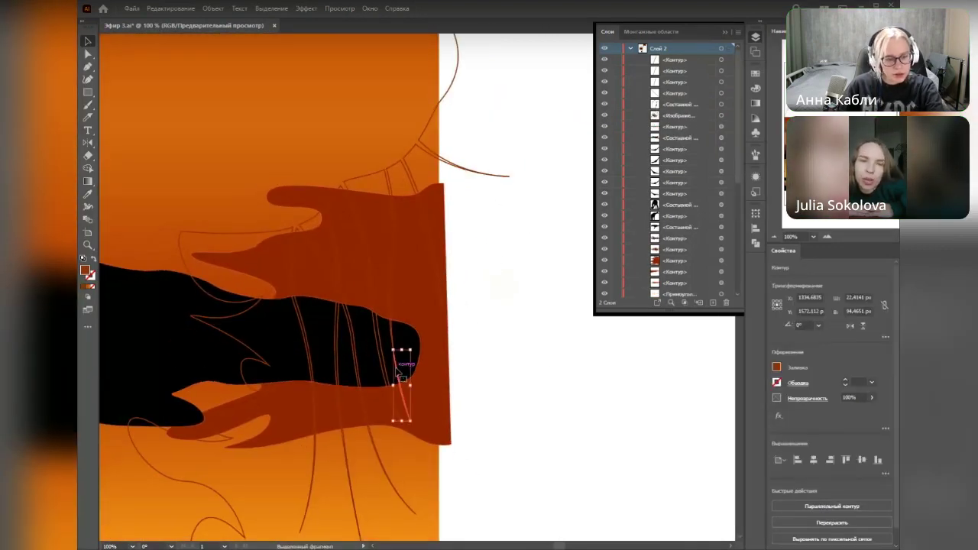
{"action": "key", "text": "Delete"}
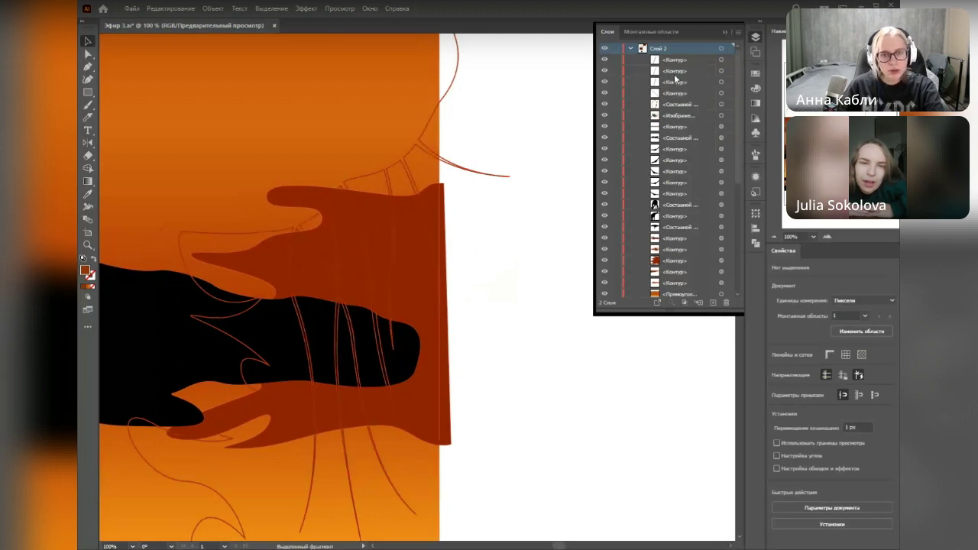
Step: Delete the remaining four stray paths listed above the cat's compound path in Слой 2
{"action": "left_click", "coordinate": [675, 72]}
{"action": "left_click", "coordinate": [720, 72]}
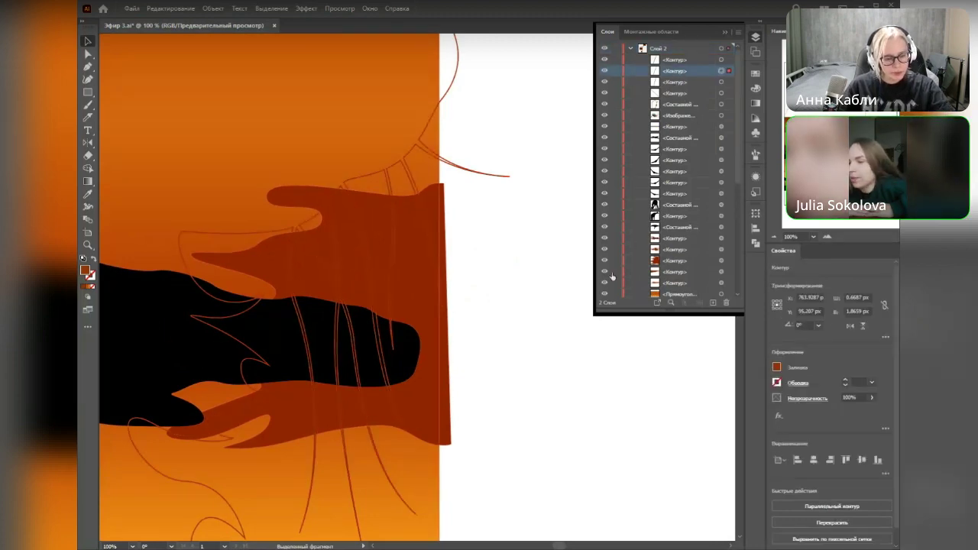
{"action": "scroll", "coordinate": [594, 325], "scroll_direction": "down", "scroll_amount": 2}
{"action": "left_click_drag", "start_coordinate": [524, 370], "coordinate": [616, 345]}
{"action": "scroll", "coordinate": [616, 345], "scroll_direction": "down", "scroll_amount": 3}
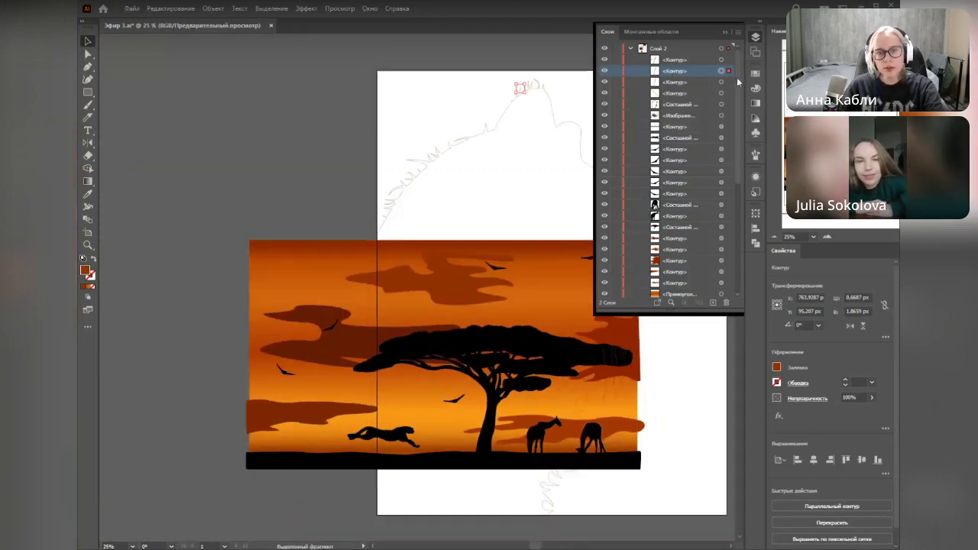
{"action": "key", "text": "Delete"}
{"action": "left_click", "coordinate": [722, 61]}
{"action": "key", "text": "Delete"}
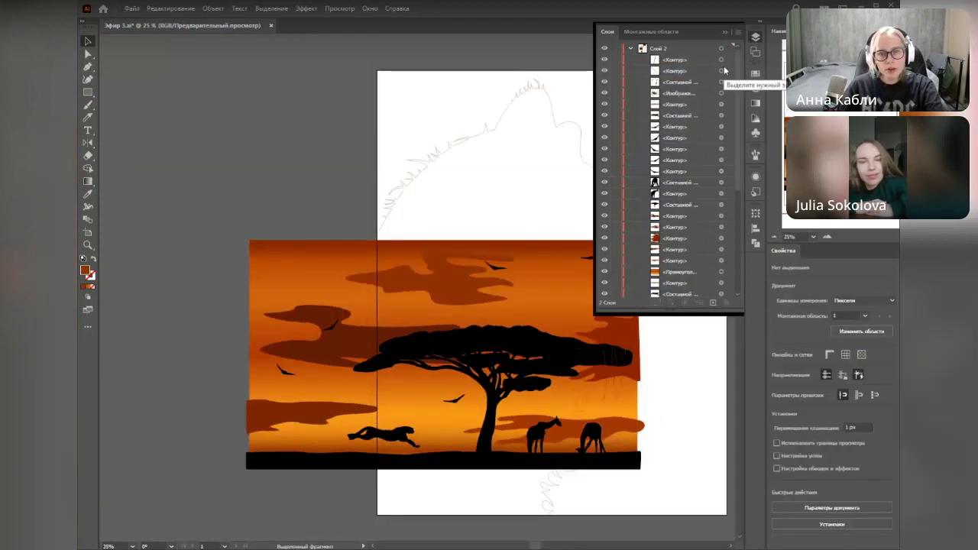
{"action": "left_click", "coordinate": [722, 61]}
{"action": "key", "text": "Delete"}
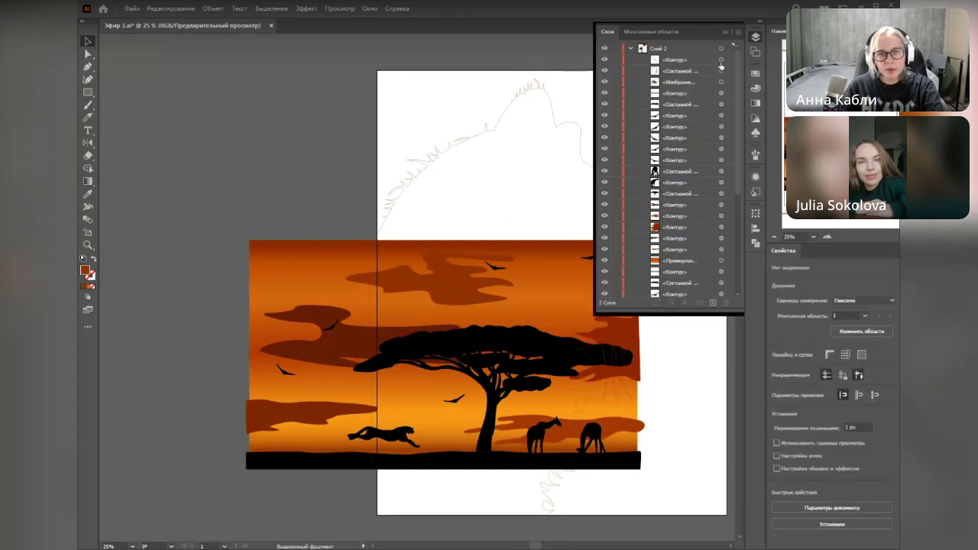
{"action": "left_click", "coordinate": [720, 61]}
{"action": "key", "text": "Delete"}
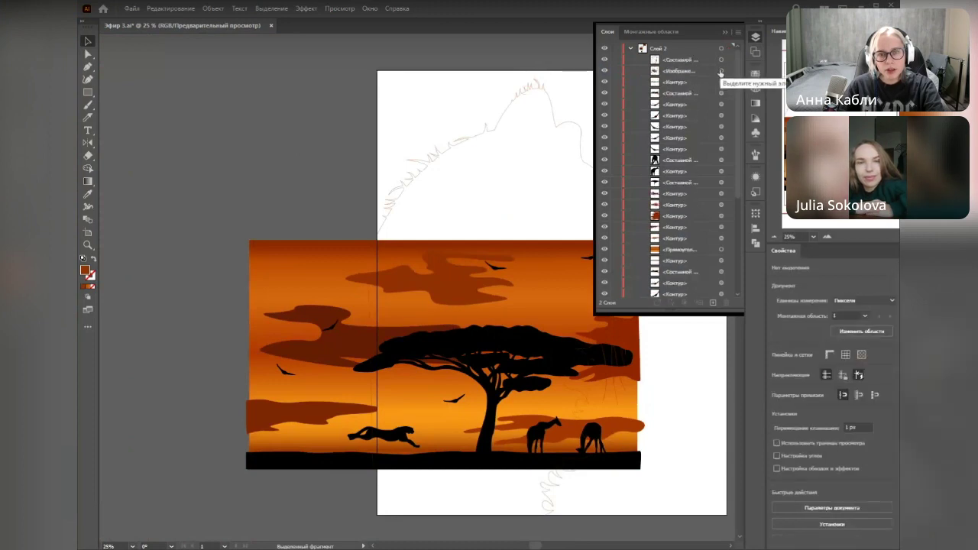
Step: Swap the cat outline's fill and stroke back to a solid brown silhouette and close the layer list
{"action": "left_click", "coordinate": [722, 62]}
{"action": "left_click", "coordinate": [298, 187]}
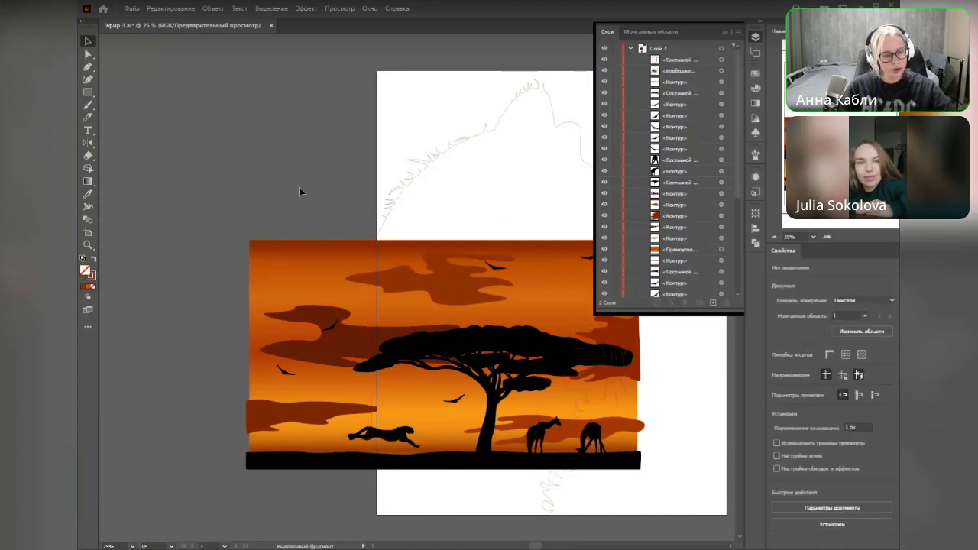
{"action": "key", "text": "ctrl+minus"}
{"action": "left_click", "coordinate": [428, 215]}
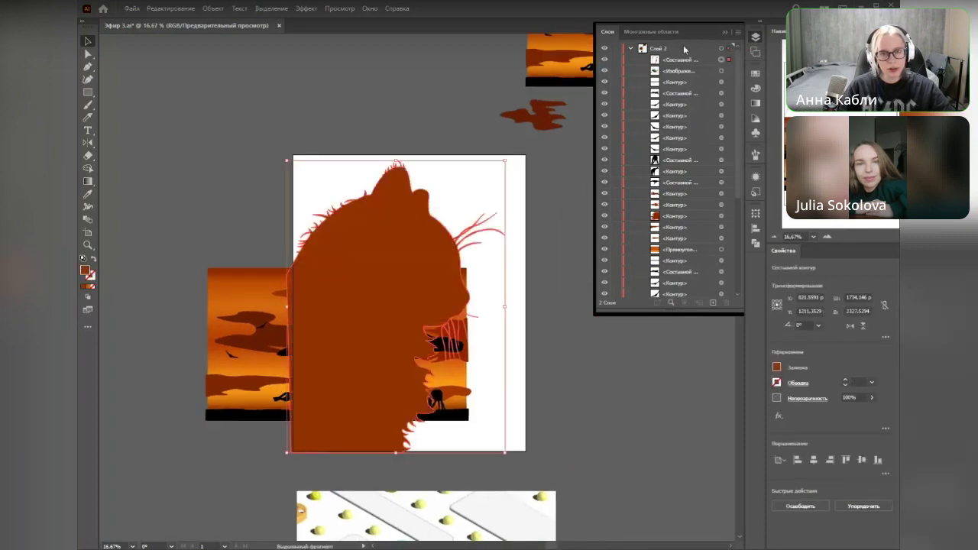
{"action": "left_click", "coordinate": [724, 36]}
{"action": "left_click", "coordinate": [202, 205]}
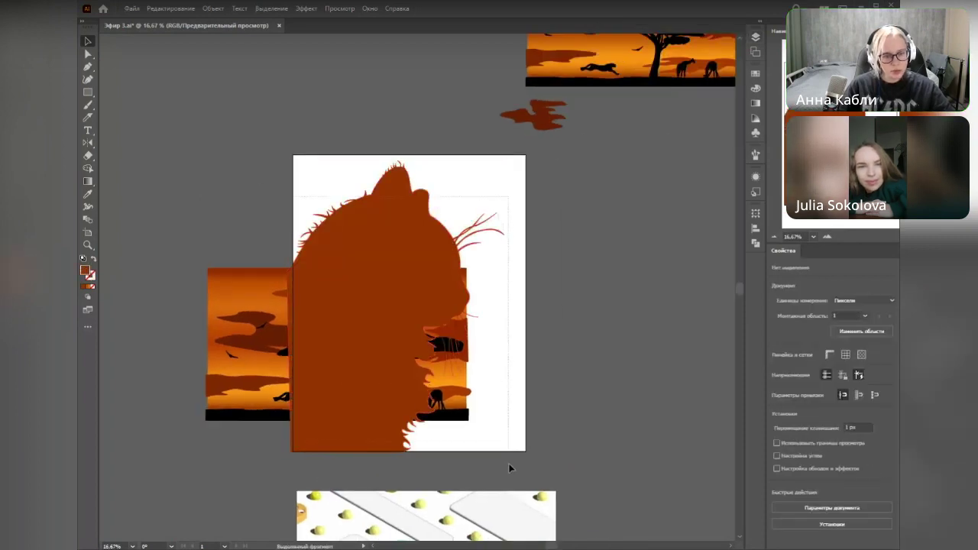
Step: Clip the savanna illustration to the cat silhouette and move the clipped artwork about 299 px right and 48 px up
{"action": "left_click_drag", "start_coordinate": [510, 468], "coordinate": [398, 360]}
{"action": "key", "text": "ctrl+7"}
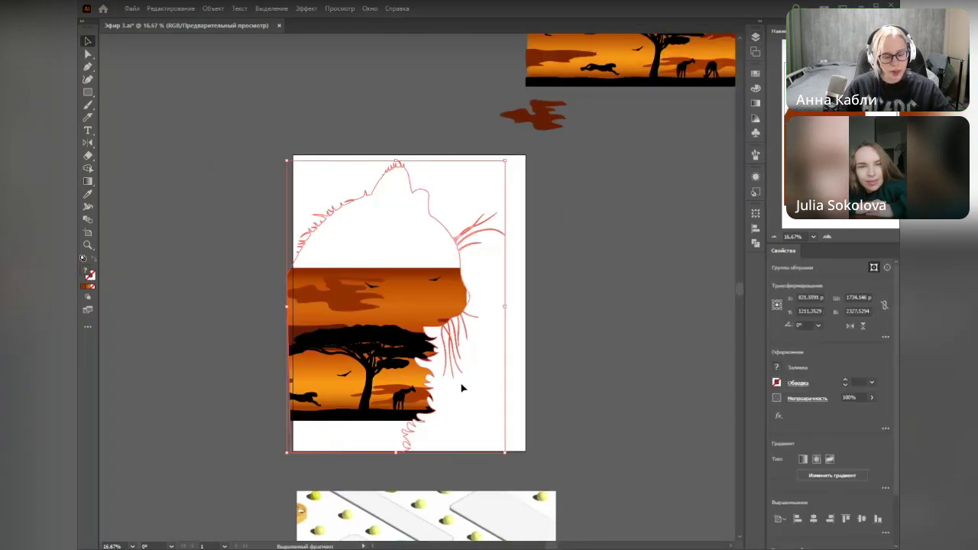
{"action": "left_click", "coordinate": [578, 323]}
{"action": "left_click_drag", "start_coordinate": [383, 337], "coordinate": [420, 331]}
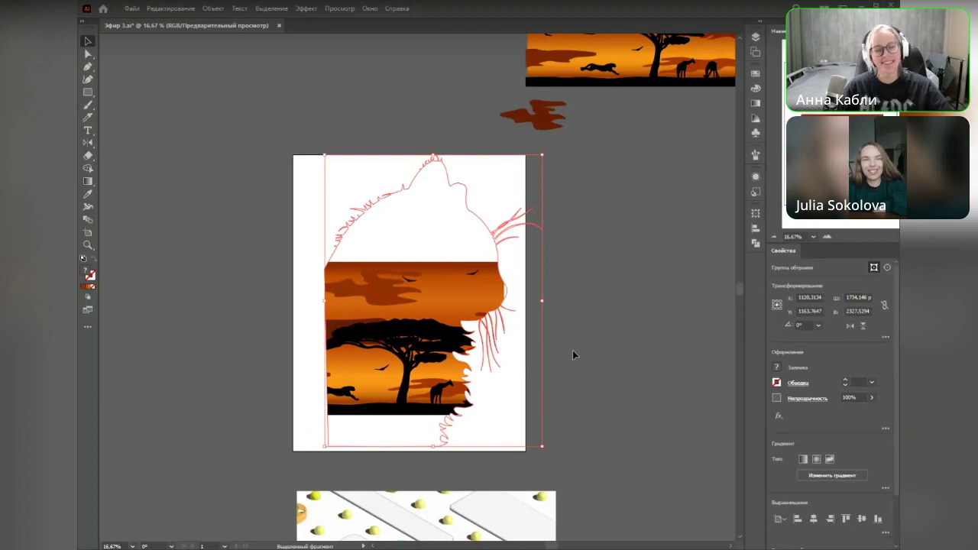
Step: Examine how the savanna illustration fills the cat silhouette after clipping
{"action": "left_click", "coordinate": [572, 353]}
{"action": "scroll", "coordinate": [414, 319], "scroll_direction": "up", "scroll_amount": 2}
{"action": "scroll", "coordinate": [414, 319], "scroll_direction": "down", "scroll_amount": 1}
{"action": "left_click", "coordinate": [410, 352]}
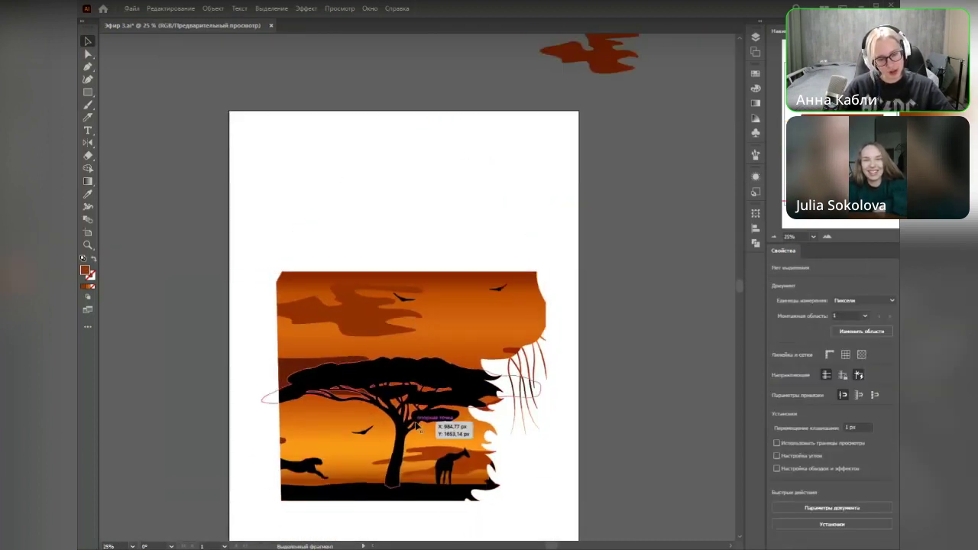
{"action": "double_click", "coordinate": [411, 353]}
{"action": "double_click", "coordinate": [626, 349]}
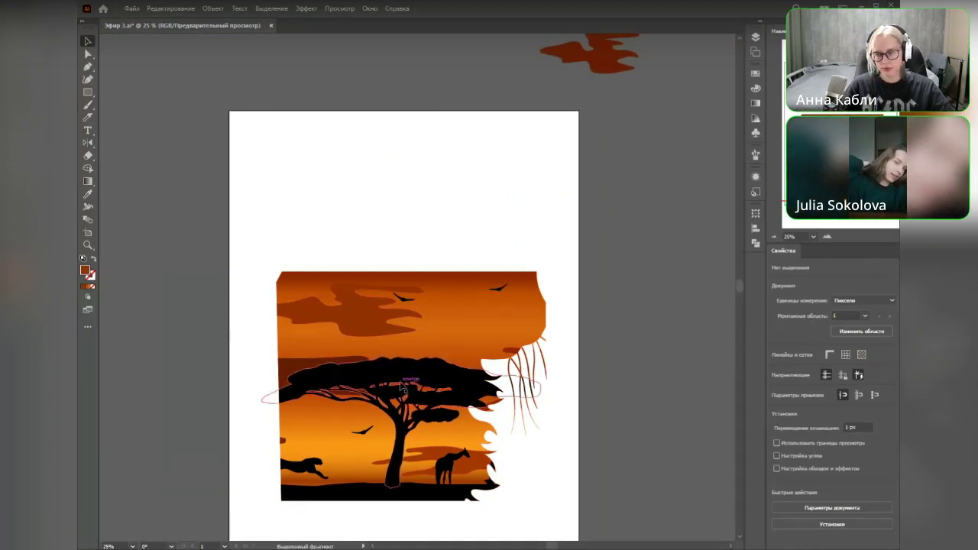
{"action": "left_click", "coordinate": [401, 385]}
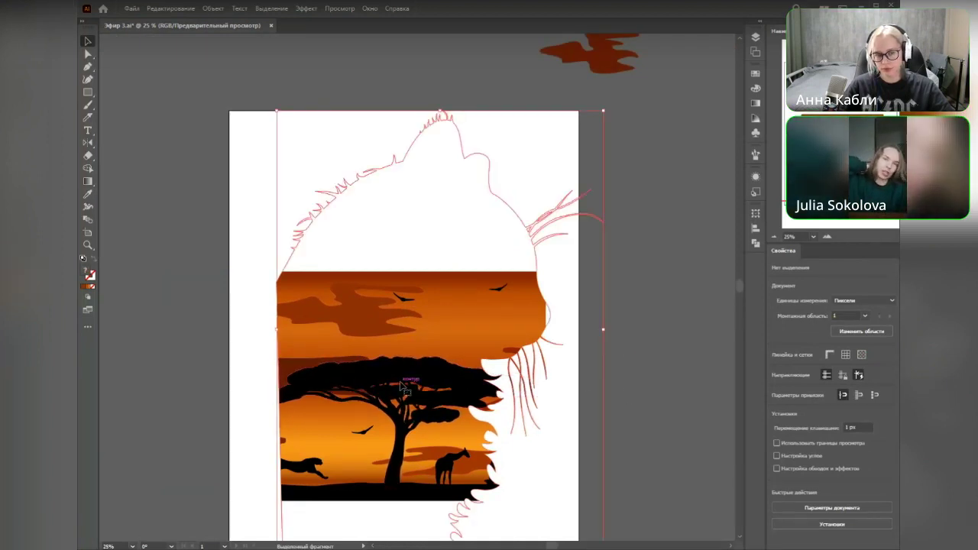
{"action": "left_click_drag", "start_coordinate": [253, 384], "coordinate": [309, 321]}
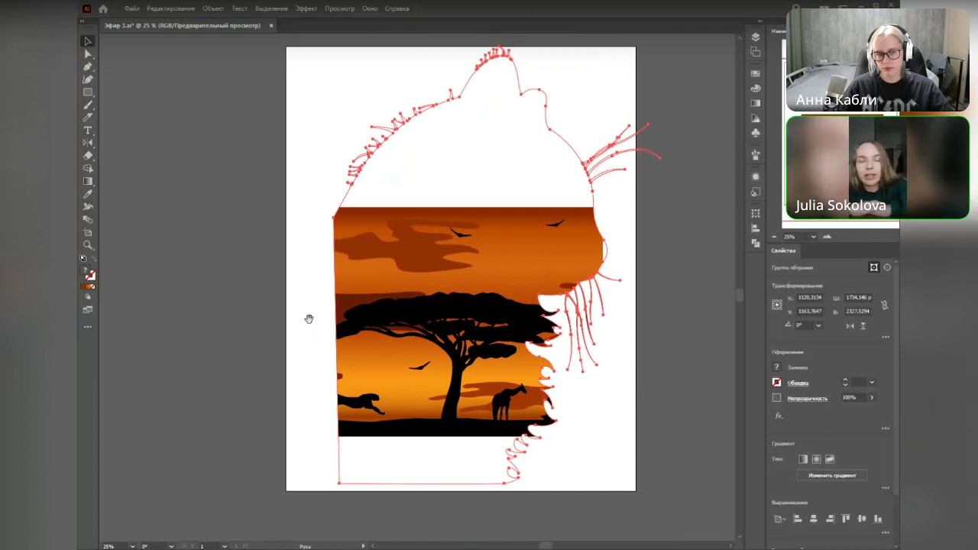
{"action": "left_click", "coordinate": [310, 323]}
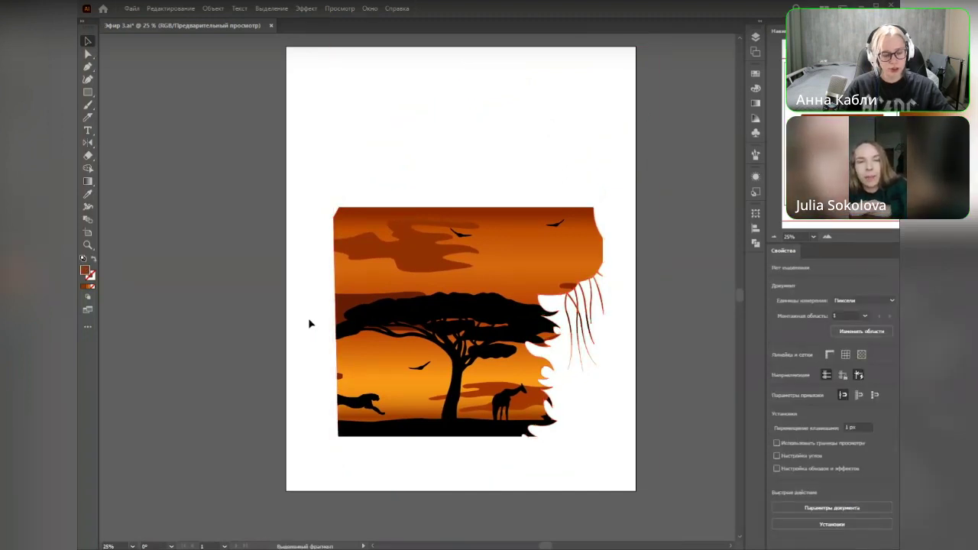
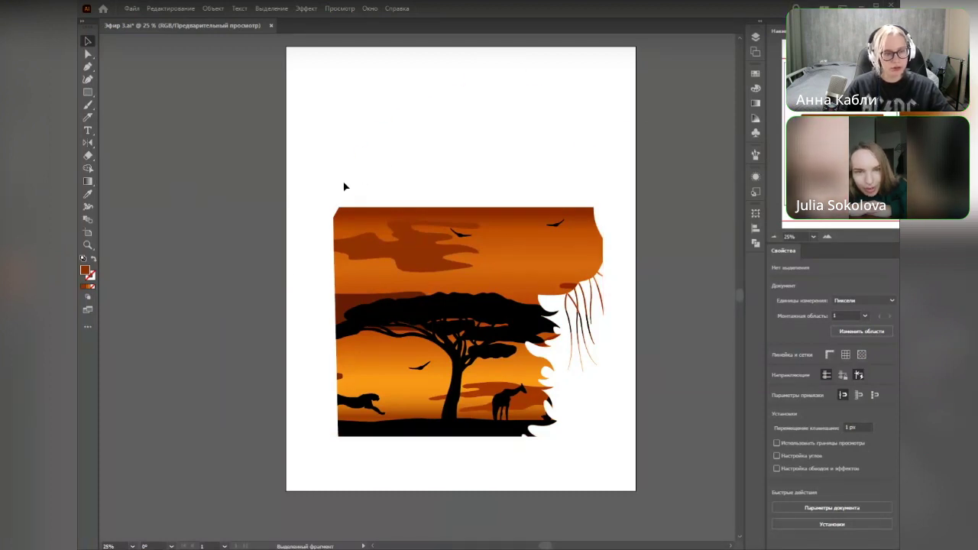
Step: Undo the move of the clipped artwork and the clipping mask, then deselect everything
{"action": "key", "text": "ctrl+z"}
{"action": "key", "text": "ctrl+z"}
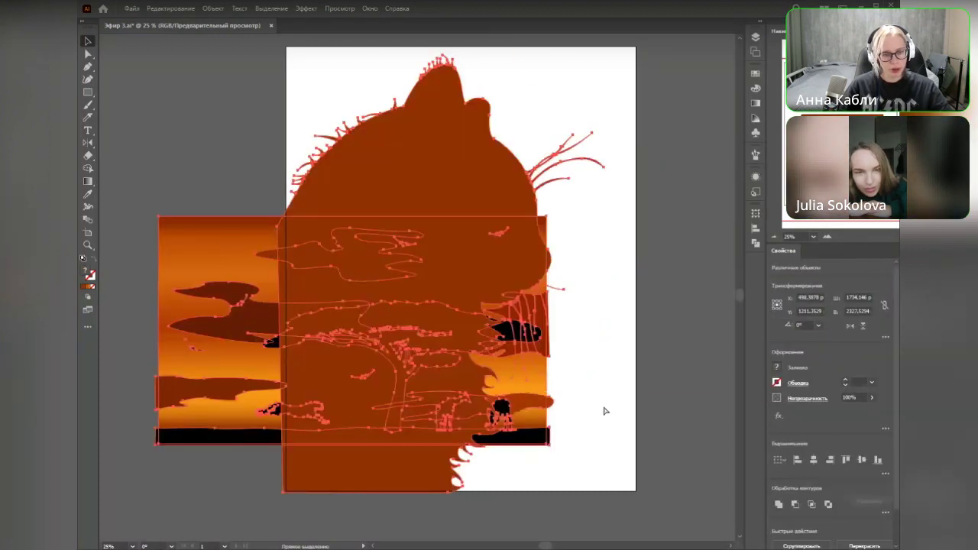
{"action": "left_click", "coordinate": [605, 411]}
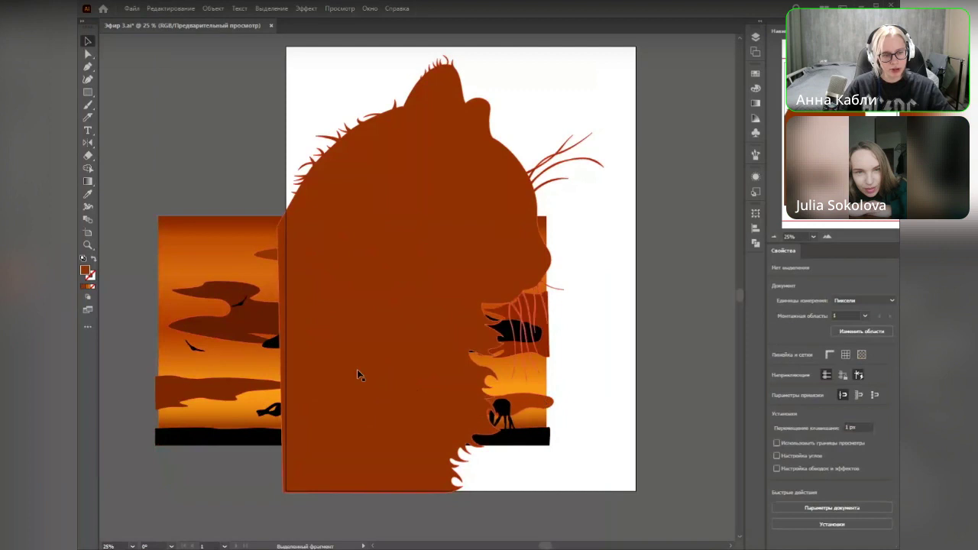
Step: Shift the solid cat silhouette to the right over the savanna illustration and leave nothing selected
{"action": "left_click", "coordinate": [369, 304]}
{"action": "scroll", "coordinate": [343, 315], "scroll_direction": "up", "scroll_amount": 1}
{"action": "left_click_drag", "start_coordinate": [344, 315], "coordinate": [450, 312]}
{"action": "left_click", "coordinate": [224, 146]}
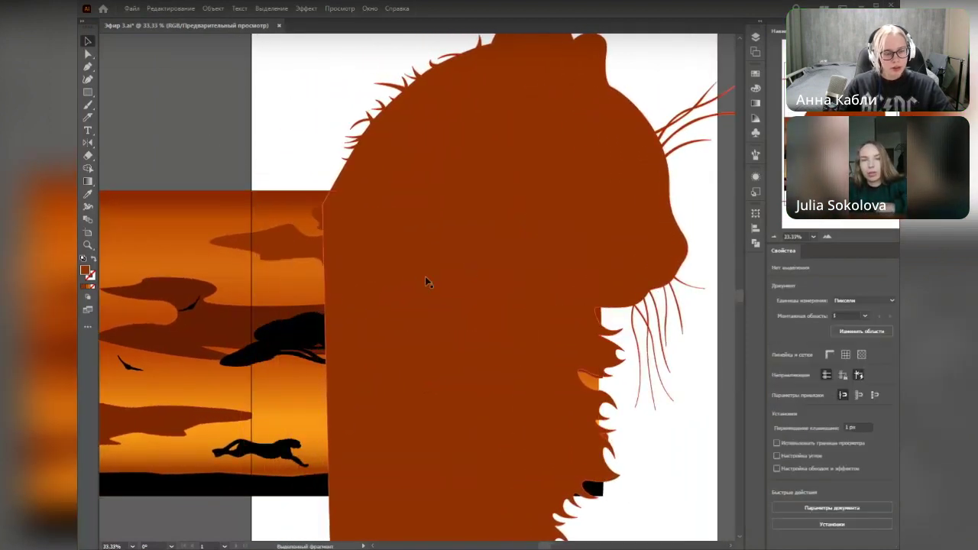
{"action": "scroll", "coordinate": [319, 291], "scroll_direction": "down", "scroll_amount": 1}
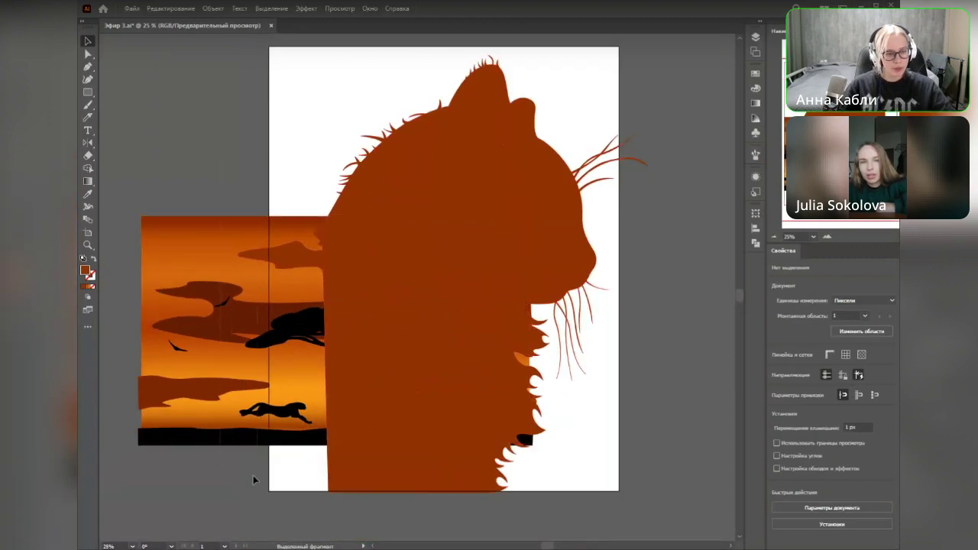
{"action": "left_click_drag", "start_coordinate": [292, 485], "coordinate": [309, 461]}
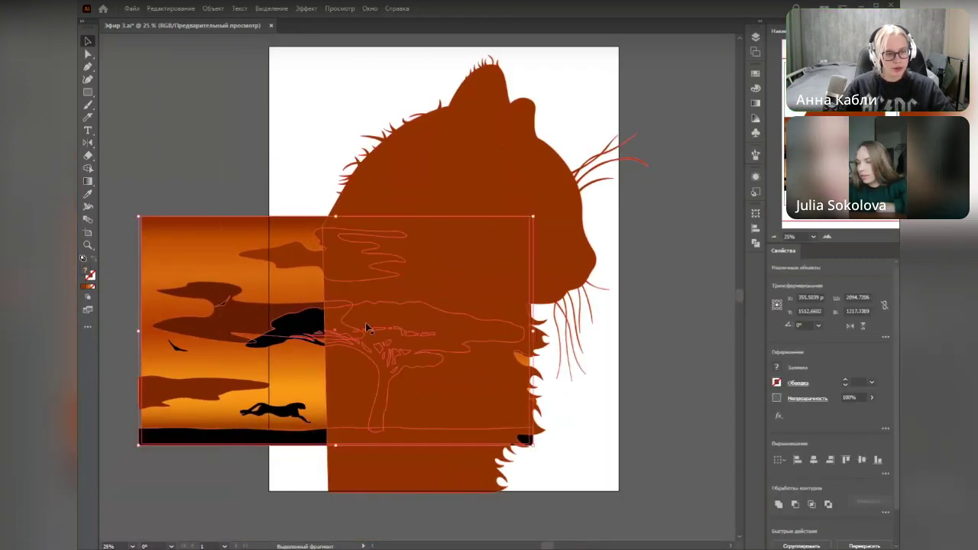
{"action": "left_click", "coordinate": [560, 324]}
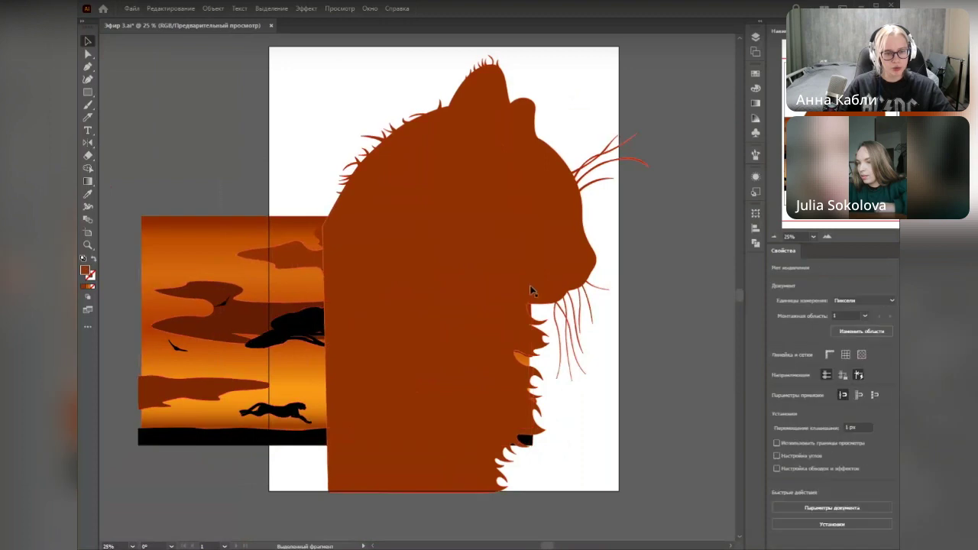
Step: Move the cat silhouette off the artboard onto the empty canvas to its right
{"action": "left_click_drag", "start_coordinate": [527, 250], "coordinate": [570, 282]}
{"action": "scroll", "coordinate": [476, 247], "scroll_direction": "up", "scroll_amount": 1}
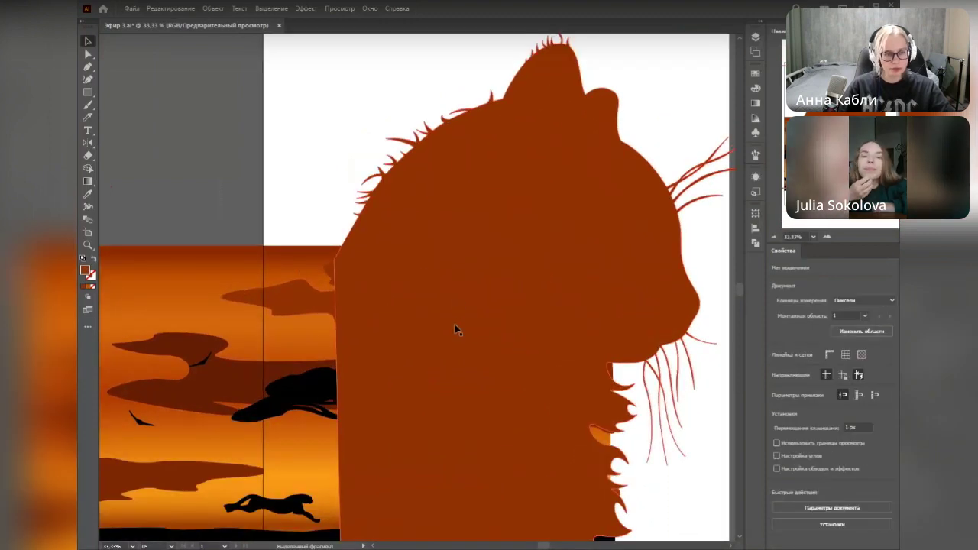
{"action": "scroll", "coordinate": [387, 344], "scroll_direction": "down", "scroll_amount": 1}
{"action": "scroll", "coordinate": [385, 342], "scroll_direction": "down", "scroll_amount": 2}
{"action": "left_click_drag", "start_coordinate": [451, 348], "coordinate": [313, 294]}
{"action": "left_click_drag", "start_coordinate": [281, 355], "coordinate": [557, 353]}
{"action": "left_click_drag", "start_coordinate": [421, 298], "coordinate": [306, 299]}
{"action": "scroll", "coordinate": [414, 280], "scroll_direction": "up", "scroll_amount": 2}
{"action": "left_click", "coordinate": [251, 301]}
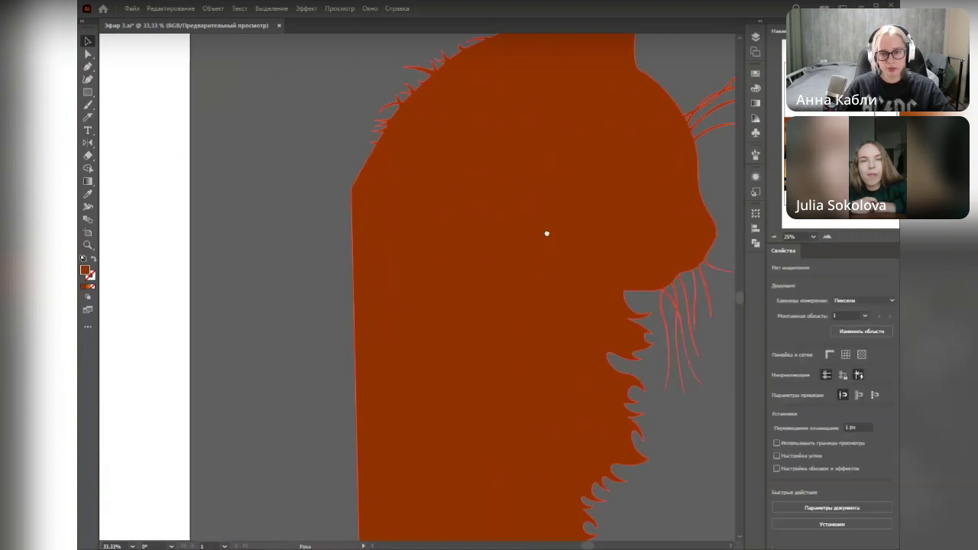
Step: Start a Pen path at the top of the straight back edge and draw the first pointed fur tuft outside it
{"action": "scroll", "coordinate": [546, 234], "scroll_direction": "up", "scroll_amount": 4}
{"action": "scroll", "coordinate": [545, 234], "scroll_direction": "right", "scroll_amount": 5}
{"action": "left_click_drag", "start_coordinate": [240, 408], "coordinate": [462, 257]}
{"action": "key", "text": "p"}
{"action": "left_click", "coordinate": [381, 182]}
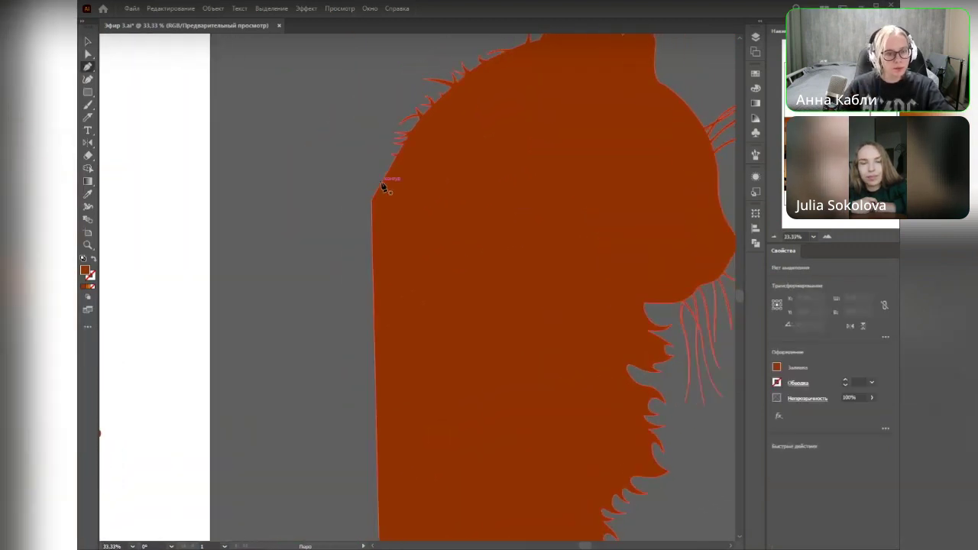
{"action": "left_click_drag", "start_coordinate": [323, 233], "coordinate": [323, 232]}
{"action": "left_click", "coordinate": [340, 227]}
{"action": "left_click_drag", "start_coordinate": [377, 210], "coordinate": [394, 198]}
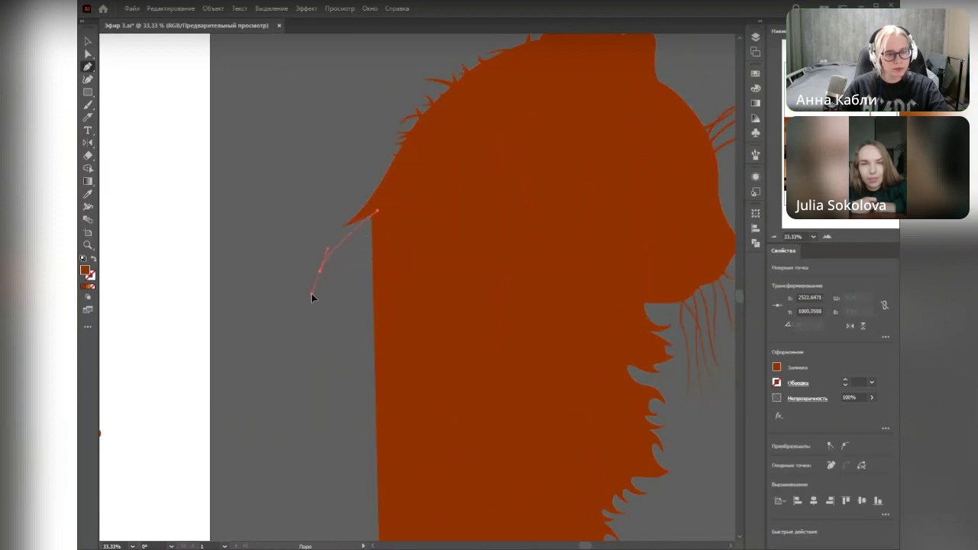
Step: Continue the fur path down the upper back with short curved tufts that end in sharp tips
{"action": "left_click_drag", "start_coordinate": [362, 251], "coordinate": [375, 249]}
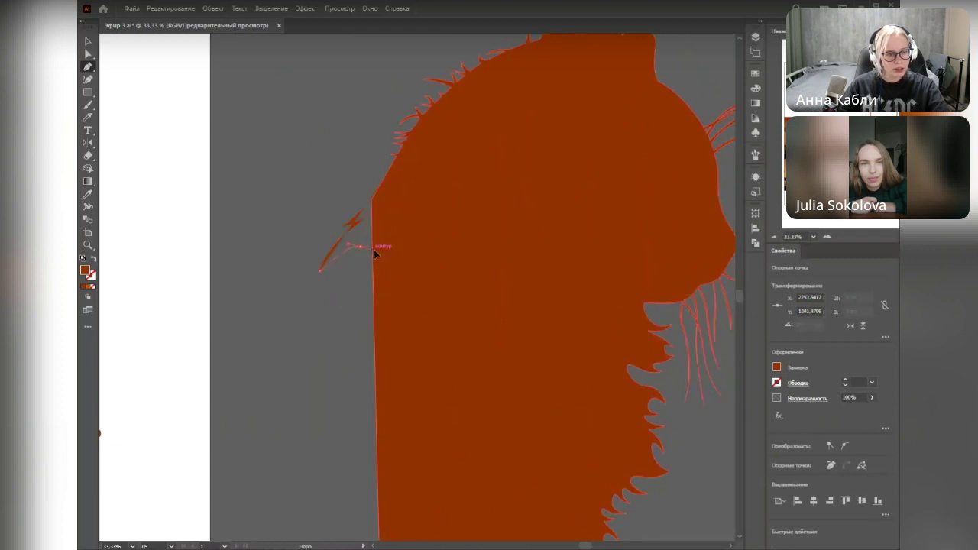
{"action": "left_click_drag", "start_coordinate": [321, 289], "coordinate": [304, 295]}
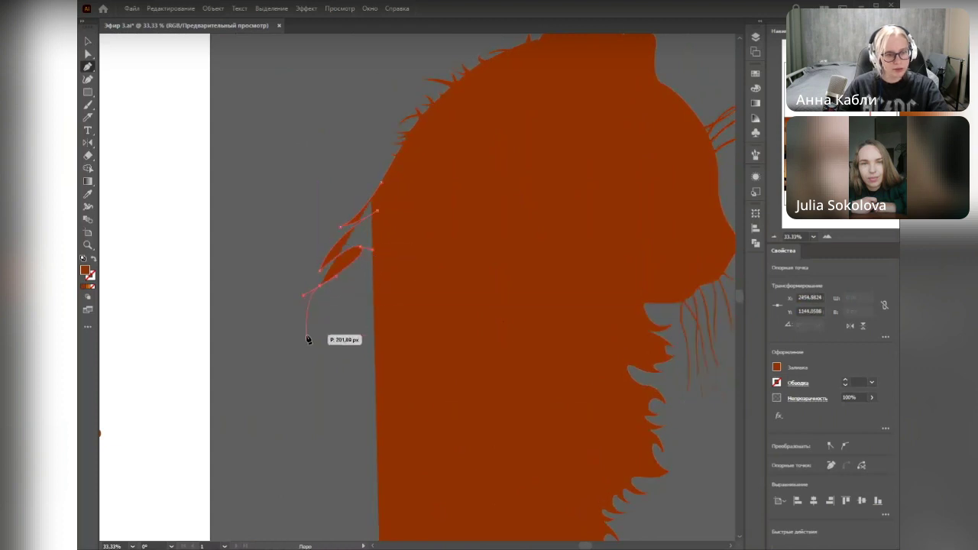
{"action": "left_click", "coordinate": [320, 287]}
{"action": "left_click_drag", "start_coordinate": [355, 273], "coordinate": [359, 266]}
{"action": "left_click_drag", "start_coordinate": [323, 310], "coordinate": [292, 324]}
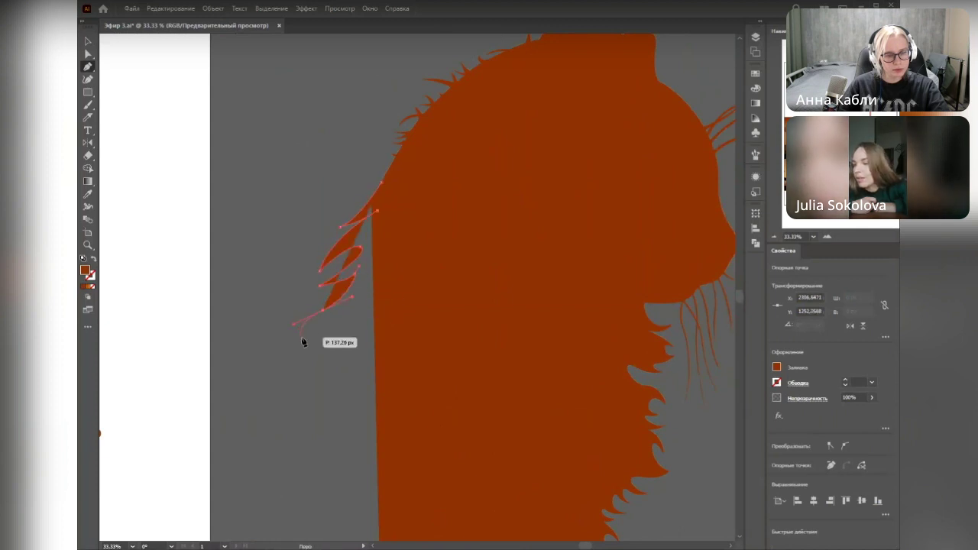
{"action": "left_click", "coordinate": [322, 310]}
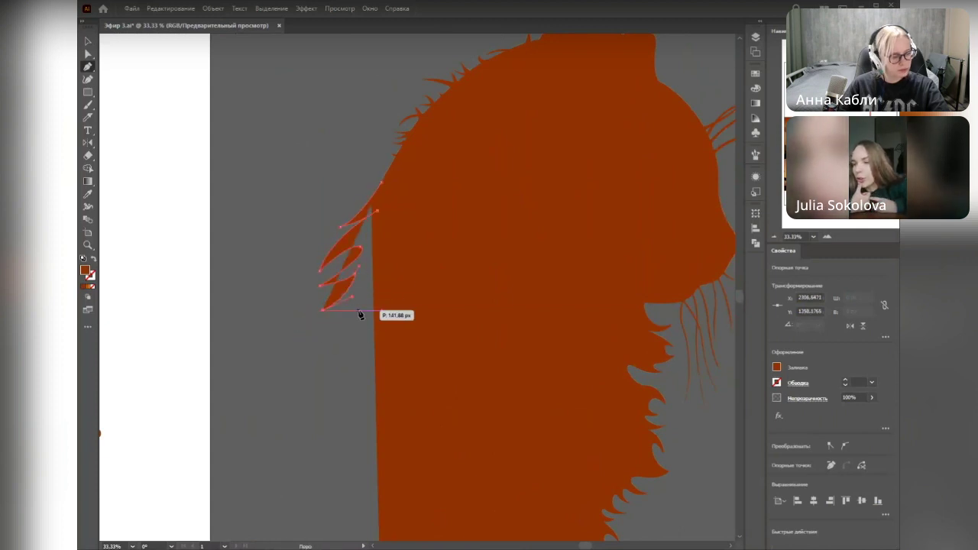
{"action": "left_click_drag", "start_coordinate": [347, 303], "coordinate": [367, 279]}
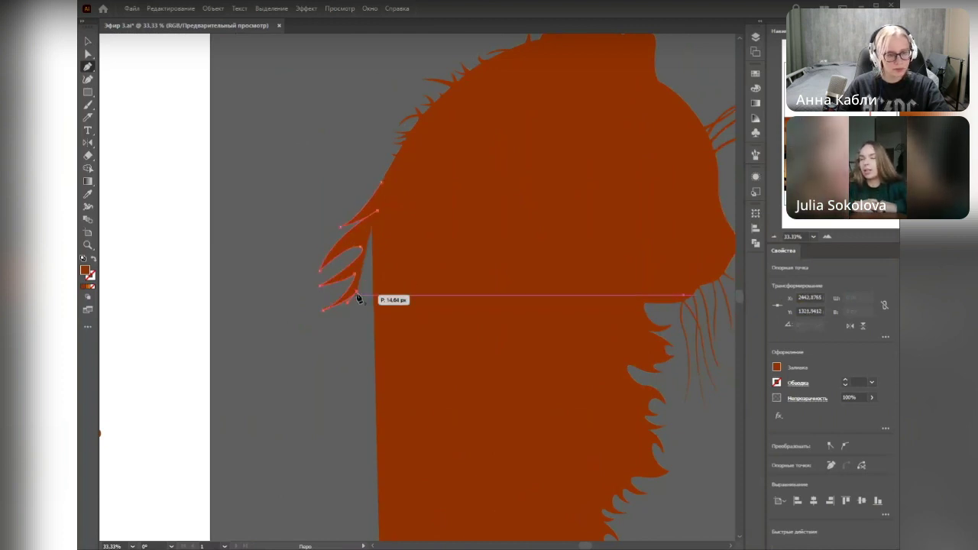
Step: Add a longer pointed tuft and a small one beneath it about halfway down the cat's back
{"action": "left_click_drag", "start_coordinate": [308, 357], "coordinate": [299, 388]}
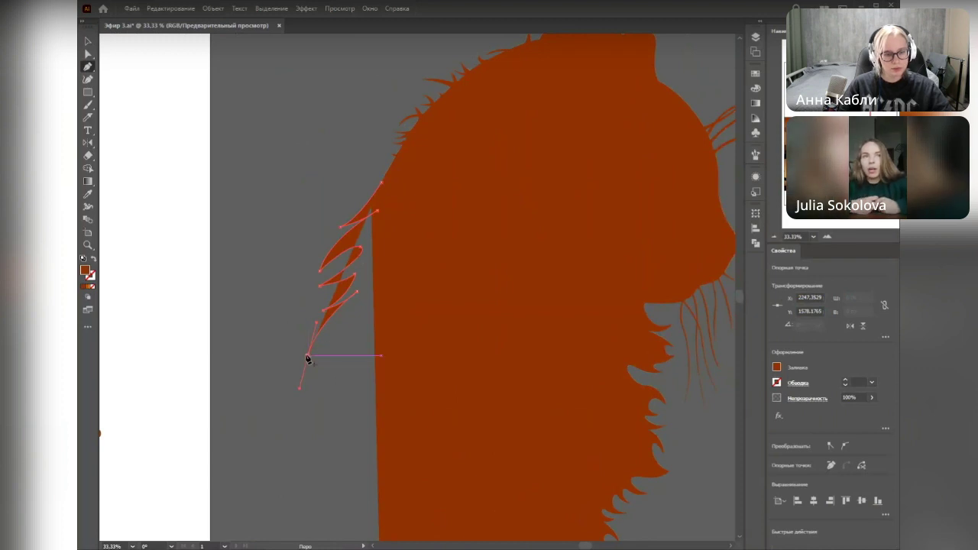
{"action": "left_click", "coordinate": [308, 358]}
{"action": "left_click_drag", "start_coordinate": [370, 305], "coordinate": [342, 332]}
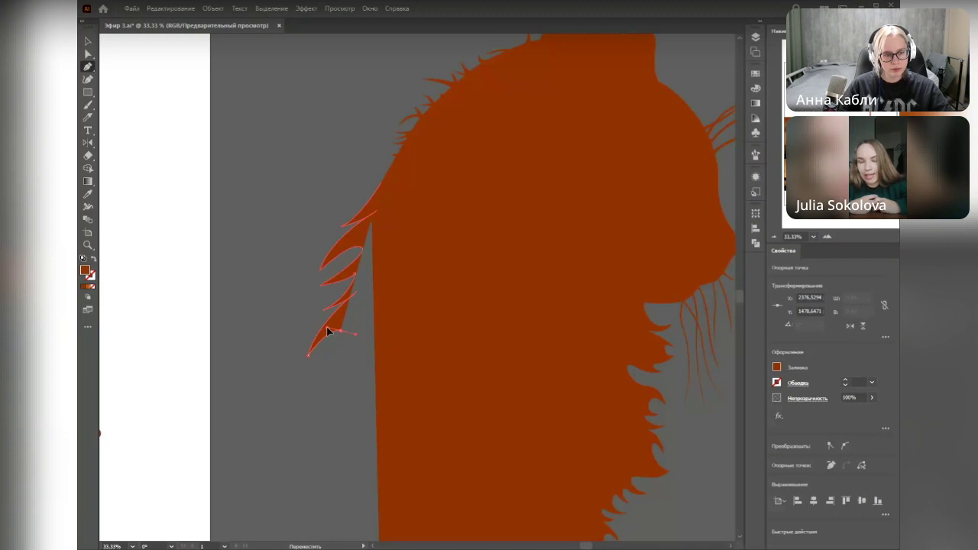
{"action": "scroll", "coordinate": [303, 343], "scroll_direction": "down", "scroll_amount": 2}
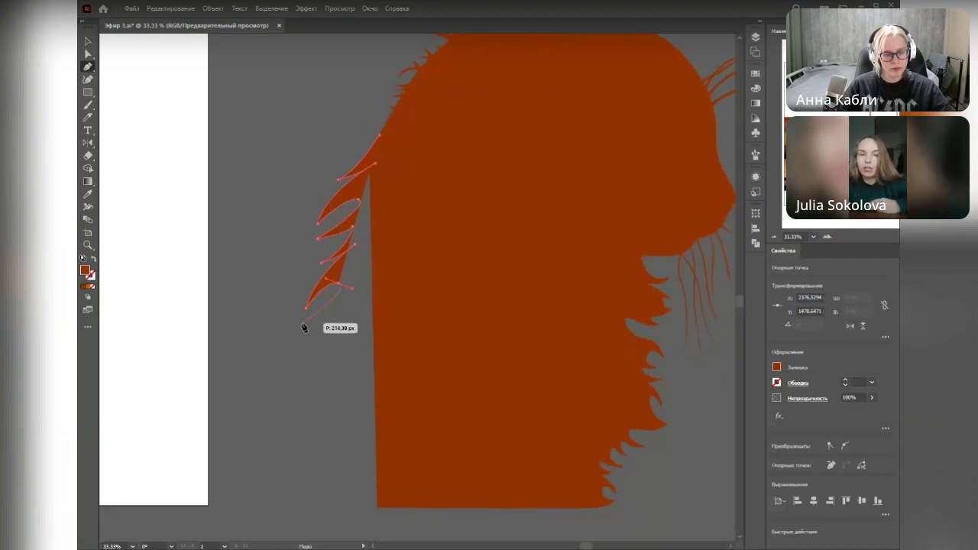
{"action": "left_click_drag", "start_coordinate": [297, 314], "coordinate": [281, 306]}
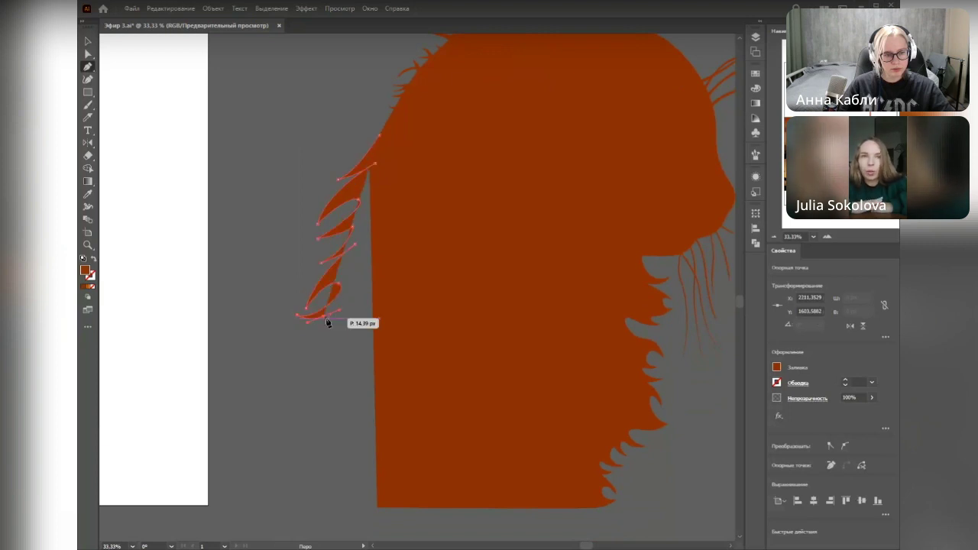
{"action": "left_click", "coordinate": [323, 318]}
Step: Extend the fur path outward along the lower back with more curved, pointed tufts
{"action": "left_click_drag", "start_coordinate": [282, 345], "coordinate": [314, 349]}
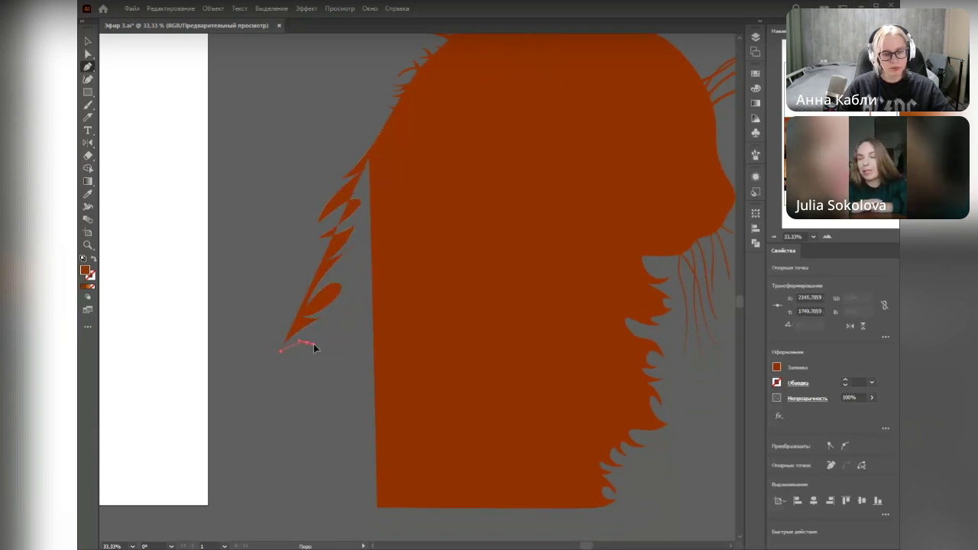
{"action": "left_click_drag", "start_coordinate": [273, 376], "coordinate": [256, 376]}
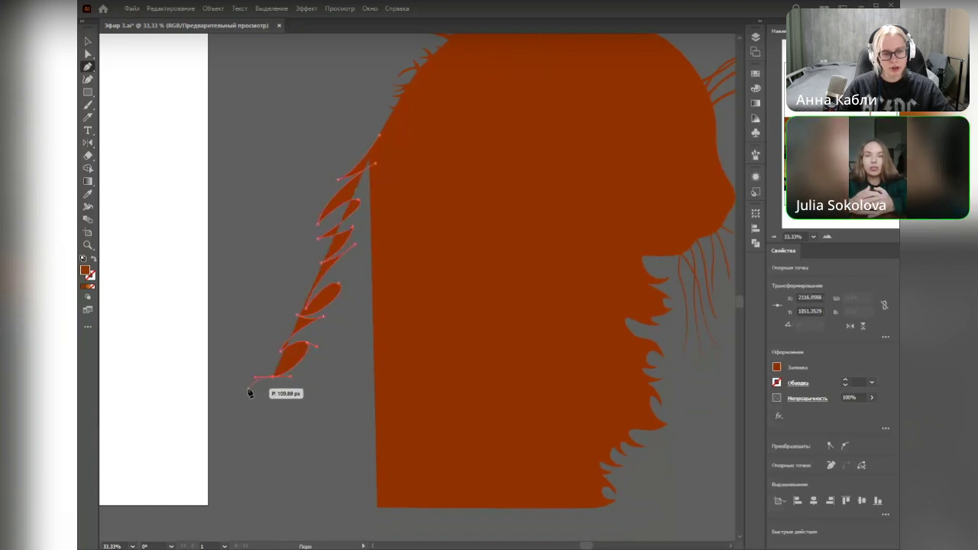
{"action": "left_click", "coordinate": [273, 376]}
{"action": "left_click_drag", "start_coordinate": [327, 359], "coordinate": [339, 348]}
{"action": "left_click", "coordinate": [327, 360]}
{"action": "left_click_drag", "start_coordinate": [286, 385], "coordinate": [263, 393]}
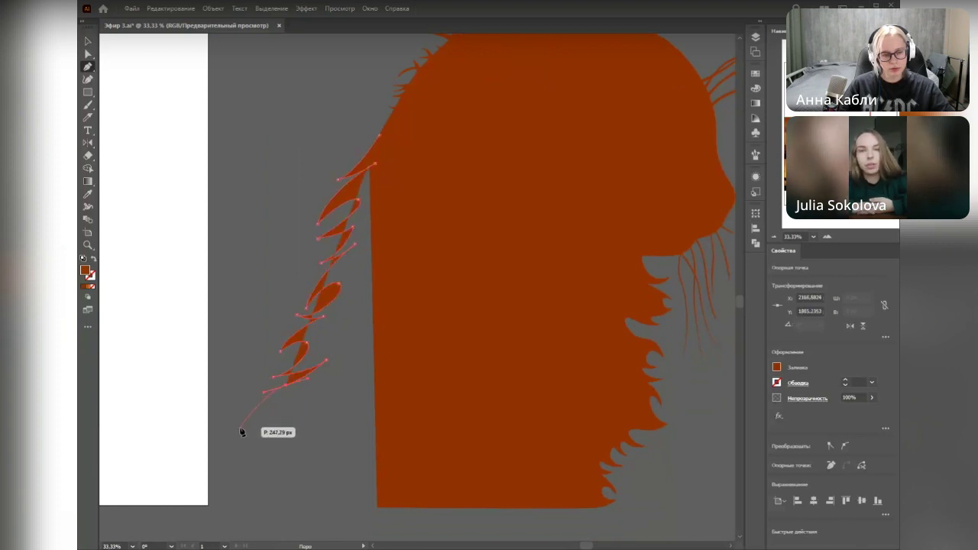
{"action": "left_click_drag", "start_coordinate": [286, 385], "coordinate": [308, 395]}
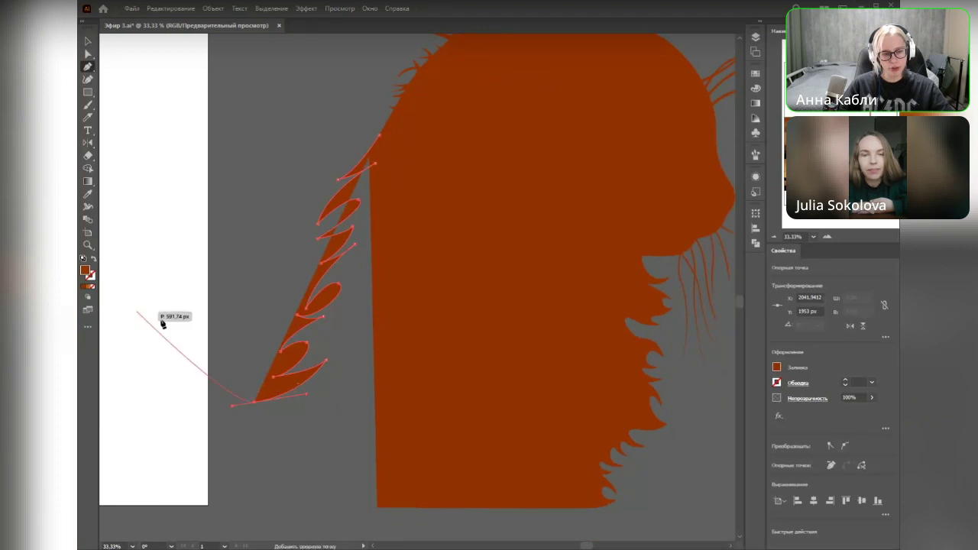
Step: Reshape the latest tuft's tip and draw the widest fur tufts at the foot of the back
{"action": "left_click_drag", "start_coordinate": [255, 405], "coordinate": [262, 398]}
{"action": "left_click", "coordinate": [263, 395]}
{"action": "left_click_drag", "start_coordinate": [301, 395], "coordinate": [303, 395]}
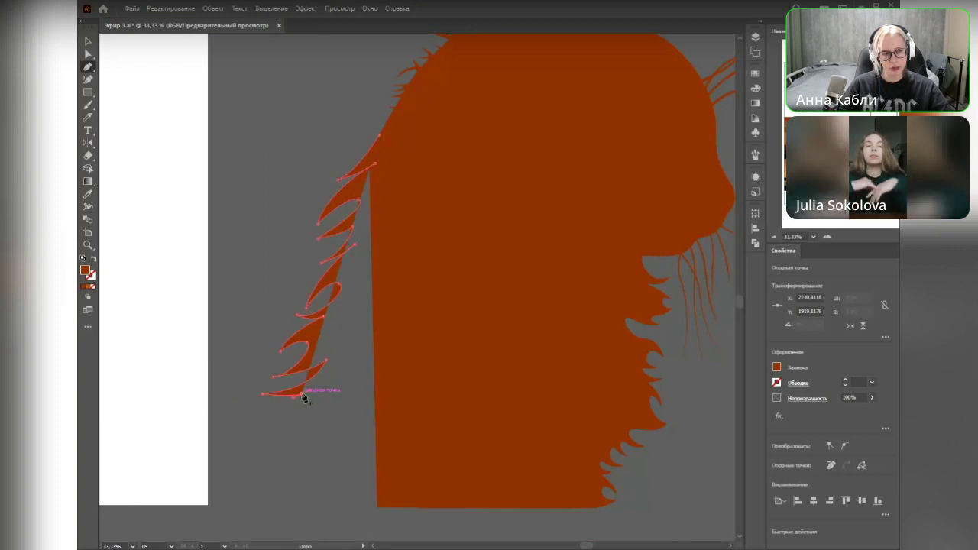
{"action": "left_click_drag", "start_coordinate": [252, 429], "coordinate": [238, 450]}
{"action": "left_click_drag", "start_coordinate": [282, 414], "coordinate": [333, 477]}
{"action": "left_click", "coordinate": [258, 442]}
{"action": "left_click_drag", "start_coordinate": [400, 417], "coordinate": [350, 446]}
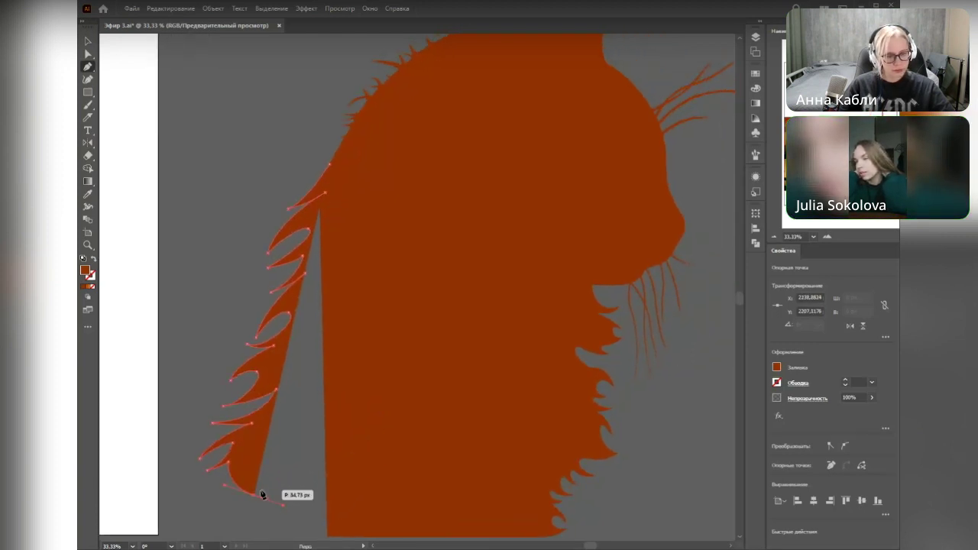
Step: Curve the fur path from the foot of the back into the body and swap its fill and stroke to an outline
{"action": "left_click_drag", "start_coordinate": [253, 465], "coordinate": [254, 466]}
{"action": "left_click_drag", "start_coordinate": [276, 508], "coordinate": [243, 534]}
{"action": "left_click_drag", "start_coordinate": [351, 456], "coordinate": [367, 420]}
{"action": "left_click_drag", "start_coordinate": [352, 458], "coordinate": [119, 276]}
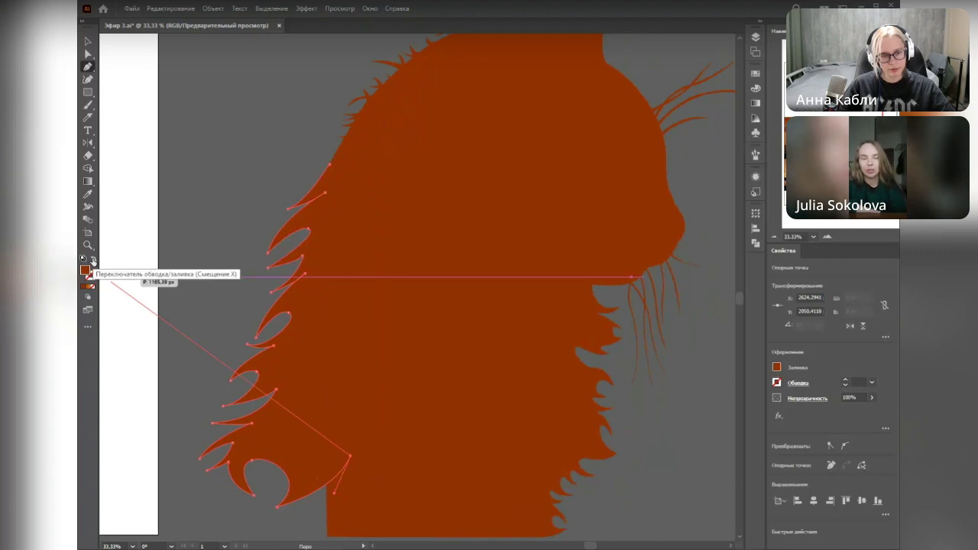
{"action": "left_click", "coordinate": [94, 261]}
Step: Draw wavy fur tufts with the Pen tool across the back half of the silhouette's base
{"action": "mouse_move", "coordinate": [405, 467]}
{"action": "left_mouse_down"}
{"action": "mouse_move", "coordinate": [330, 436]}
{"action": "mouse_move", "coordinate": [281, 467]}
{"action": "left_mouse_up"}
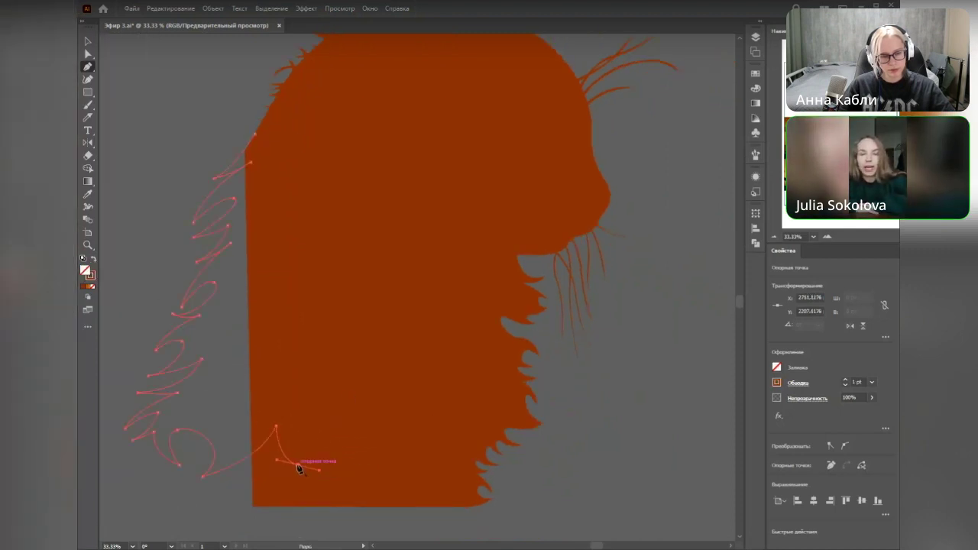
{"action": "left_click_drag", "start_coordinate": [310, 431], "coordinate": [329, 433]}
{"action": "left_click_drag", "start_coordinate": [321, 472], "coordinate": [281, 413]}
{"action": "left_click", "coordinate": [320, 473]}
{"action": "left_click", "coordinate": [291, 441]}
{"action": "left_click_drag", "start_coordinate": [299, 474], "coordinate": [294, 489]}
Step: Continue the Pen tool path with wavy fur tufts across the front half of the base up to the chest fur
{"action": "left_click", "coordinate": [301, 474]}
{"action": "left_click_drag", "start_coordinate": [307, 442], "coordinate": [333, 446]}
{"action": "left_click", "coordinate": [332, 450]}
{"action": "left_click_drag", "start_coordinate": [369, 482], "coordinate": [379, 457]}
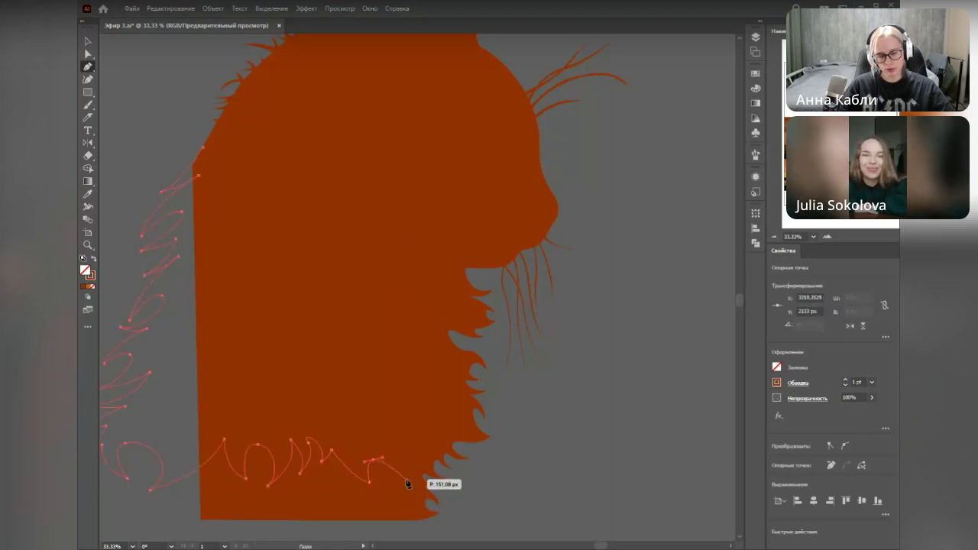
{"action": "mouse_move", "coordinate": [431, 456]}
{"action": "left_mouse_down"}
{"action": "mouse_move", "coordinate": [450, 446]}
{"action": "mouse_move", "coordinate": [420, 445]}
{"action": "left_mouse_up"}
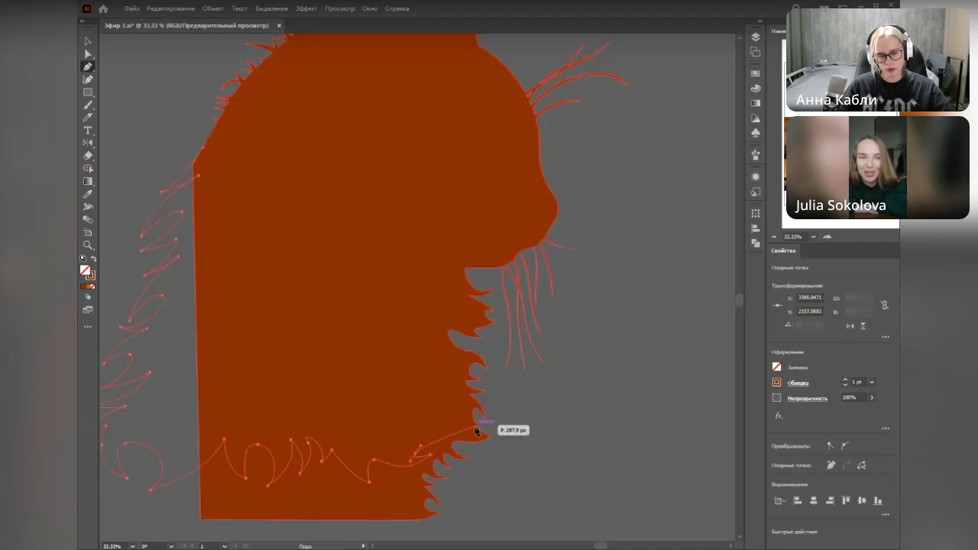
{"action": "left_click_drag", "start_coordinate": [477, 426], "coordinate": [486, 407]}
Step: Adjust the fur path near the chest and close it through the silhouette's interior at its starting point on the back
{"action": "scroll", "coordinate": [485, 410], "scroll_direction": "up", "scroll_amount": 1}
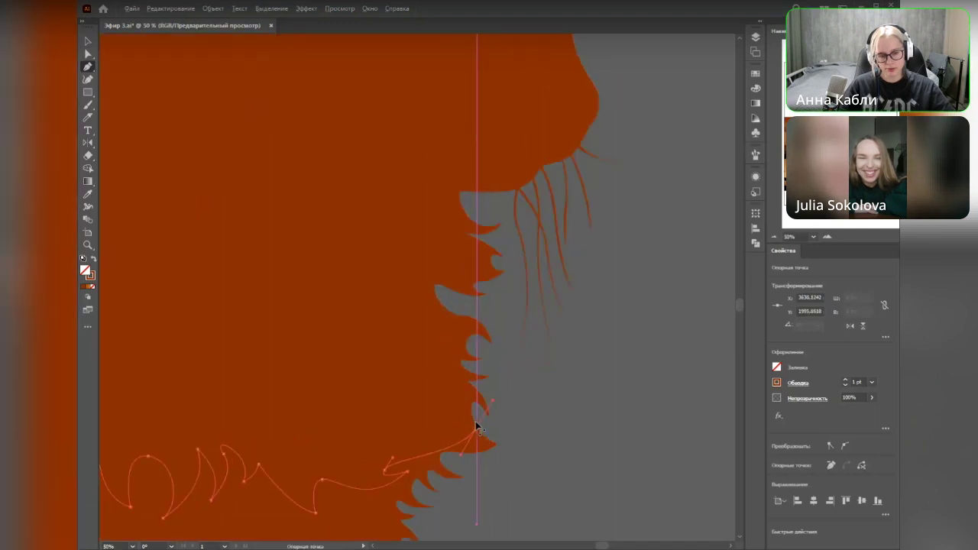
{"action": "mouse_move", "coordinate": [407, 472]}
{"action": "left_mouse_down"}
{"action": "mouse_move", "coordinate": [430, 473]}
{"action": "mouse_move", "coordinate": [403, 461]}
{"action": "left_mouse_up"}
{"action": "left_click_drag", "start_coordinate": [508, 426], "coordinate": [539, 474]}
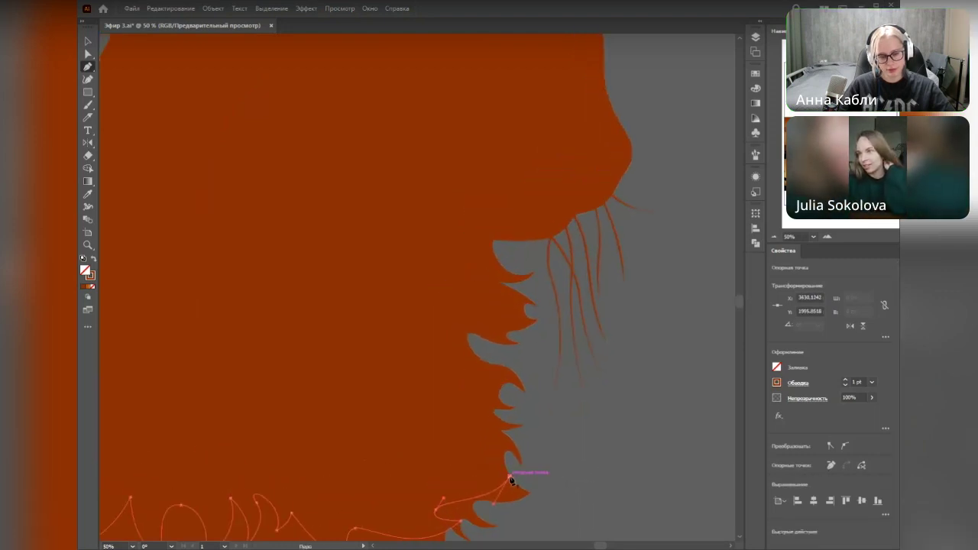
{"action": "scroll", "coordinate": [404, 455], "scroll_direction": "down", "scroll_amount": 1}
{"action": "left_click", "coordinate": [318, 438]}
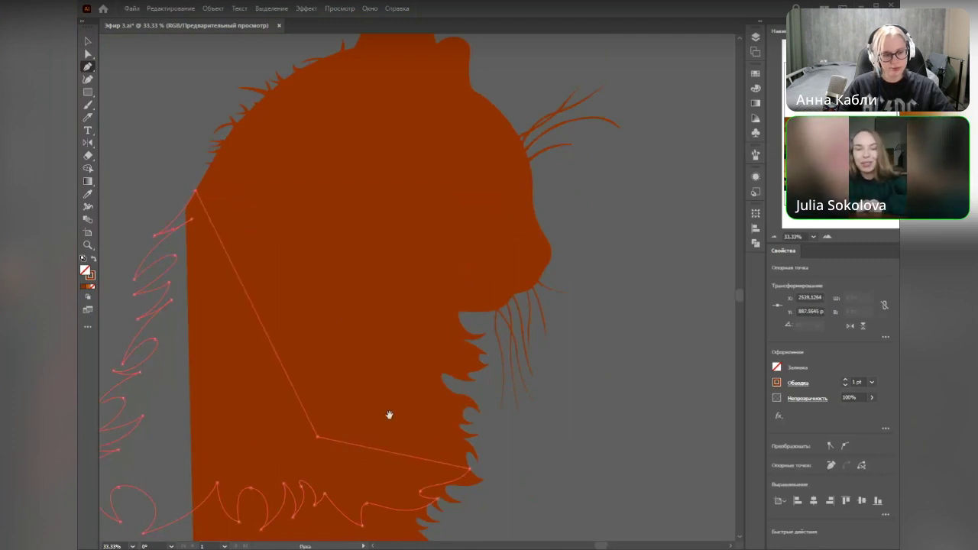
Step: Select the fur path with the silhouette and cut away the old straight base below the tufts with Shape Builder
{"action": "left_click_drag", "start_coordinate": [389, 415], "coordinate": [407, 313]}
{"action": "key", "text": "v"}
{"action": "left_click_drag", "start_coordinate": [417, 481], "coordinate": [220, 357]}
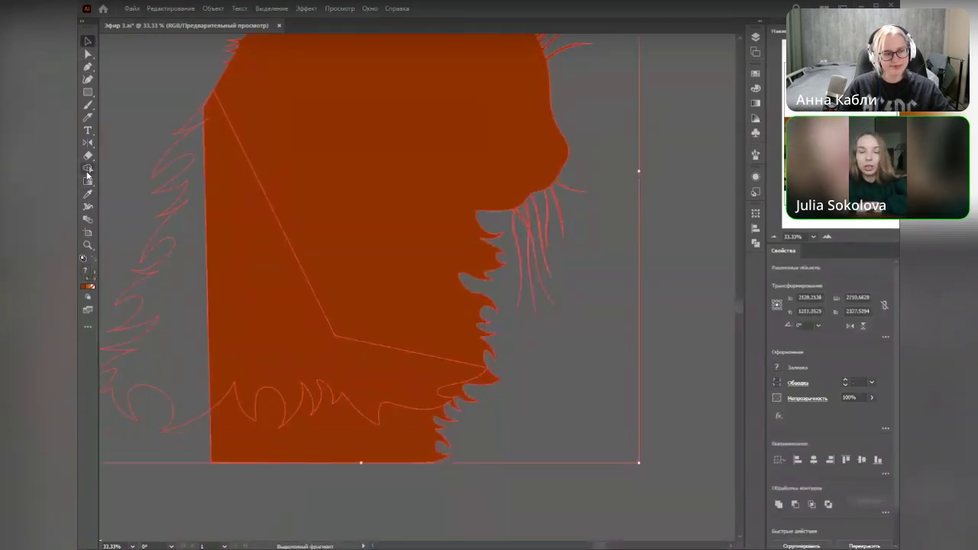
{"action": "left_click", "coordinate": [87, 171]}
{"action": "left_click", "coordinate": [297, 444], "text": "alt"}
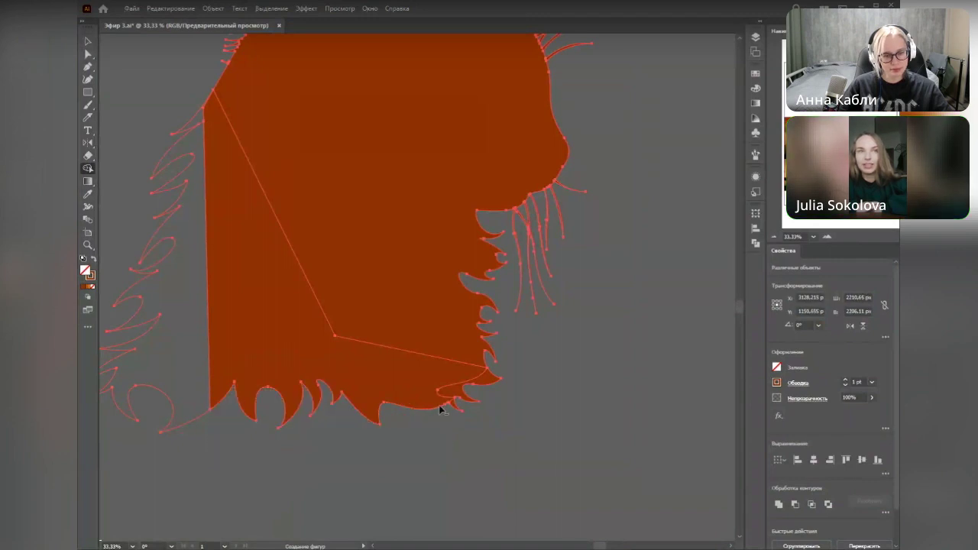
{"action": "left_click", "coordinate": [460, 394]}
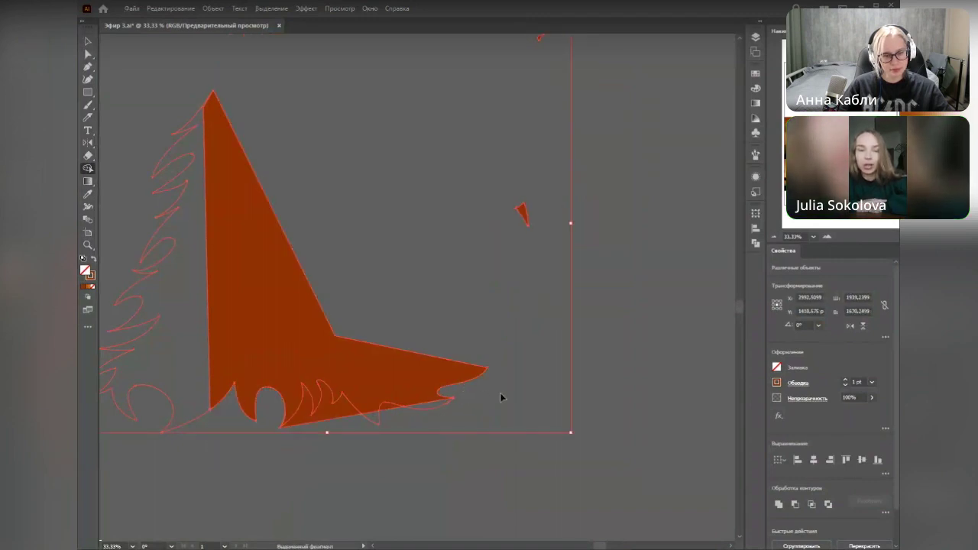
Step: Fill the closed fur path with the silhouette's brown colour using the Eyedropper
{"action": "key", "text": "v"}
{"action": "left_click", "coordinate": [483, 464]}
{"action": "left_click", "coordinate": [483, 387]}
{"action": "scroll", "coordinate": [483, 387], "scroll_direction": "up", "scroll_amount": 2}
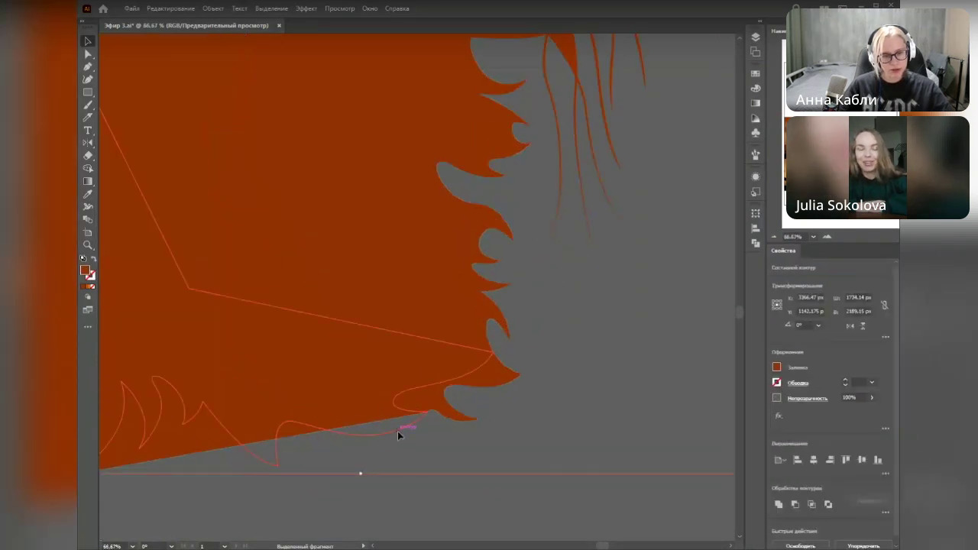
{"action": "left_click", "coordinate": [397, 433]}
{"action": "key", "text": "i"}
{"action": "left_click", "coordinate": [362, 298]}
{"action": "key", "text": "v"}
{"action": "left_click", "coordinate": [367, 477]}
{"action": "key", "text": "space"}
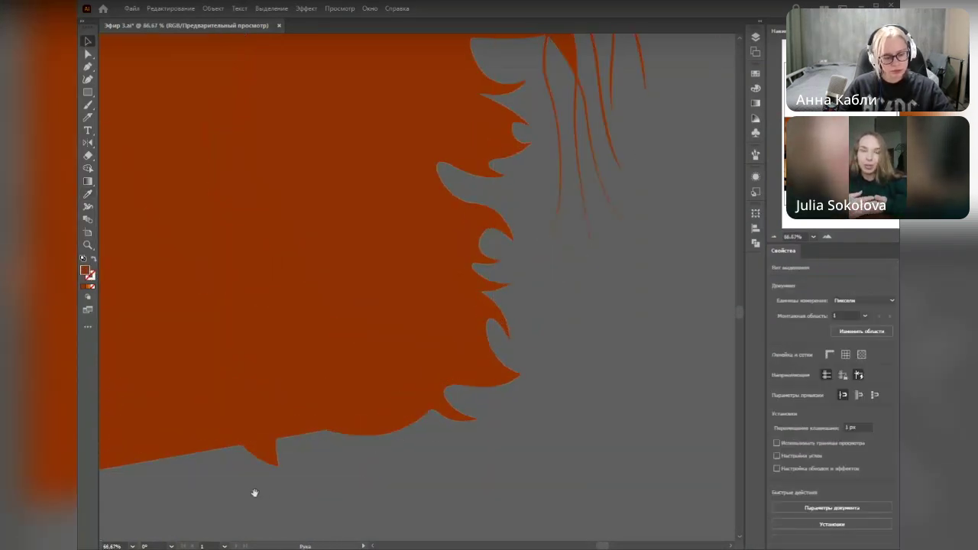
Step: Select all shapes and remove the leftover fill between the middle base tufts with Shape Builder
{"action": "scroll", "coordinate": [254, 493], "scroll_direction": "down", "scroll_amount": 1}
{"action": "left_click_drag", "start_coordinate": [254, 493], "coordinate": [500, 465]}
{"action": "left_click", "coordinate": [436, 432]}
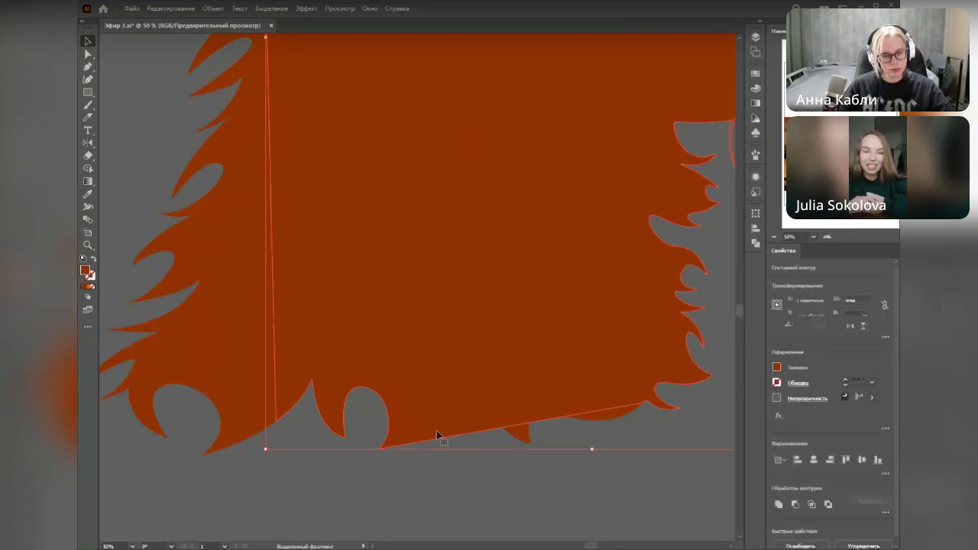
{"action": "key", "text": "ctrl+a"}
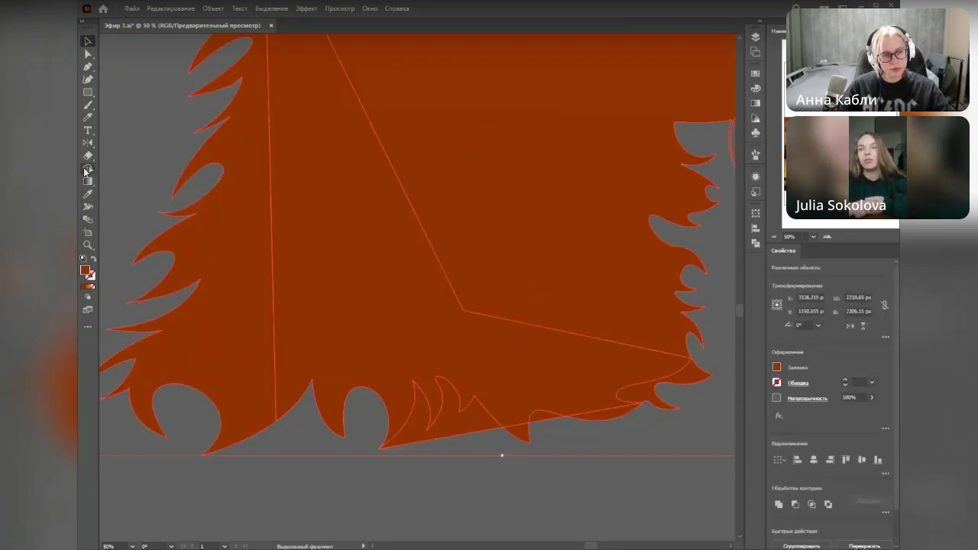
{"action": "left_click", "coordinate": [85, 169]}
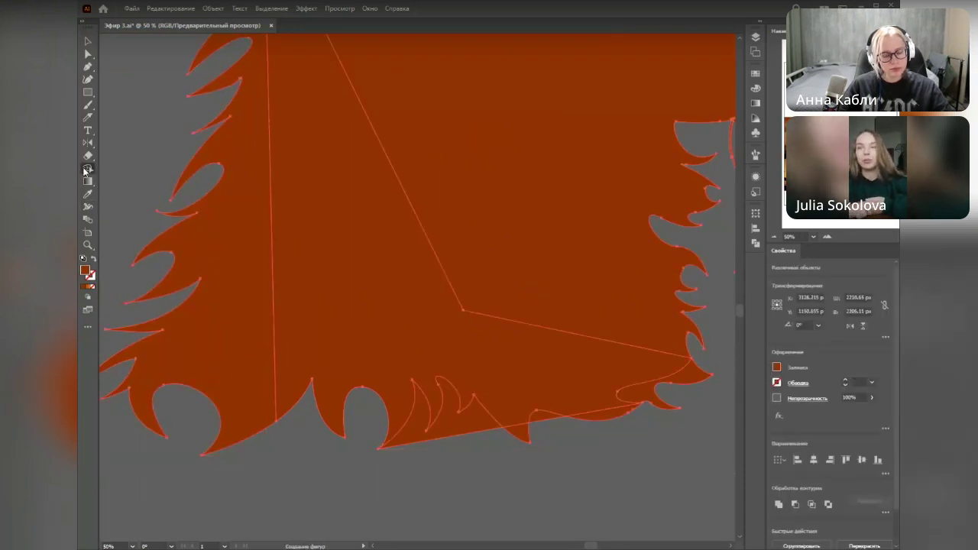
{"action": "left_click", "coordinate": [461, 419]}
{"action": "key", "text": "v"}
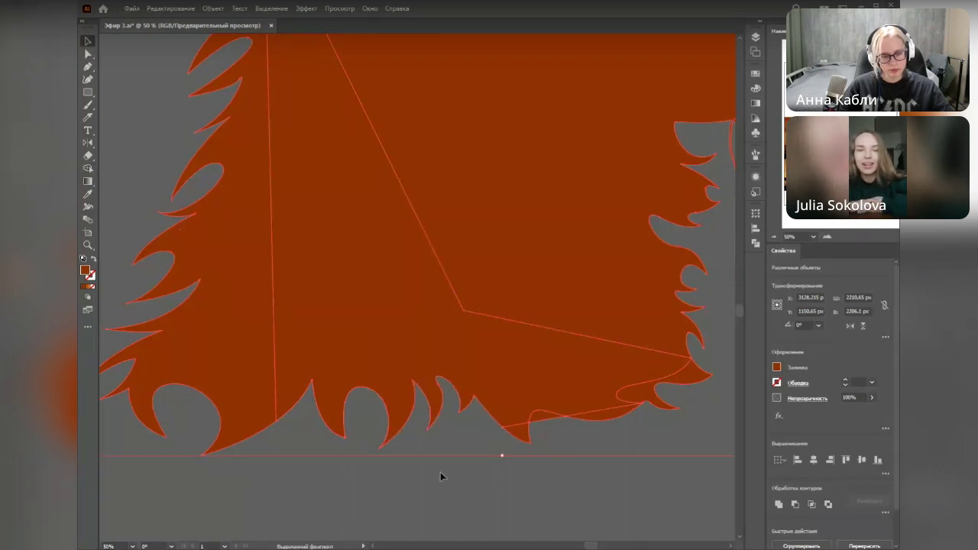
{"action": "left_click", "coordinate": [439, 472]}
Step: Trim the remaining sliver beside the long front tuft of the base with Shape Builder
{"action": "scroll", "coordinate": [439, 478], "scroll_direction": "down", "scroll_amount": 2, "text": "alt"}
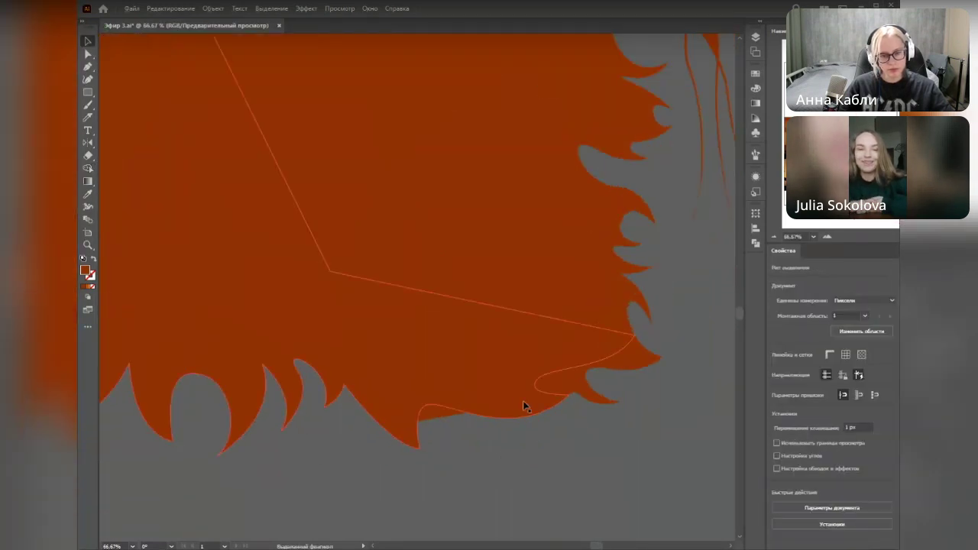
{"action": "left_click_drag", "start_coordinate": [437, 447], "coordinate": [346, 360]}
{"action": "left_click", "coordinate": [88, 167]}
{"action": "left_click", "coordinate": [438, 415]}
{"action": "left_click_drag", "start_coordinate": [689, 433], "coordinate": [591, 440]}
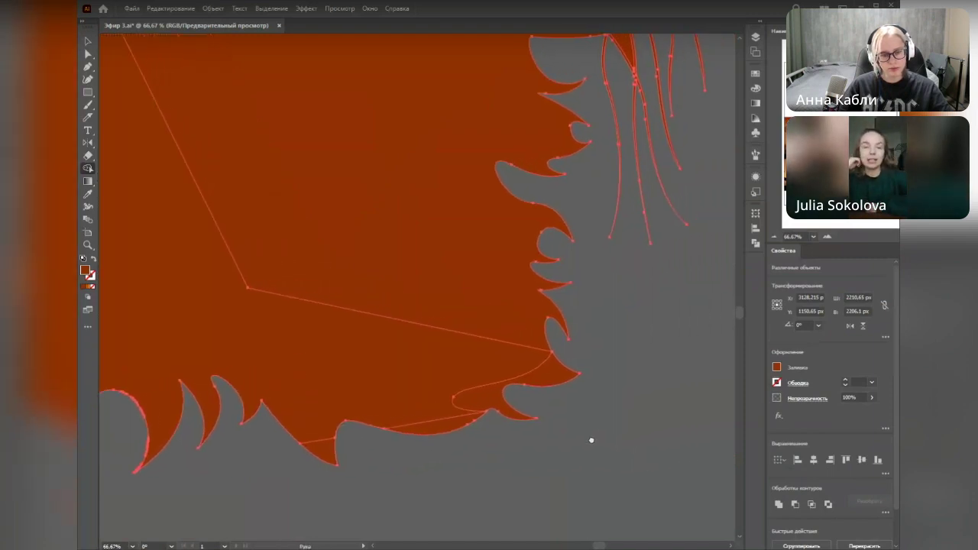
{"action": "left_click", "coordinate": [498, 405]}
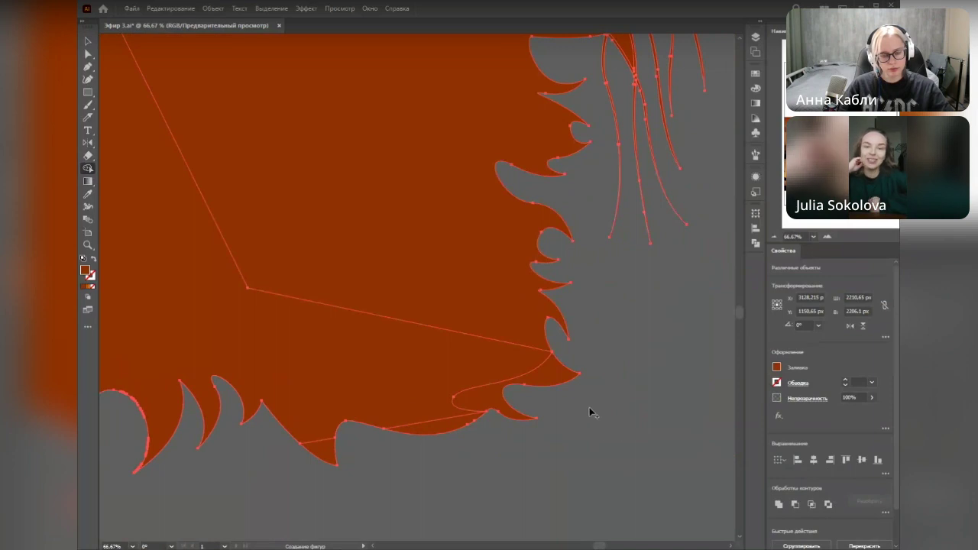
Step: Shift the fur path's corner at the chest outward, add an anchor point beside it and convert that point to smooth
{"action": "key", "text": "a"}
{"action": "left_click", "coordinate": [553, 351]}
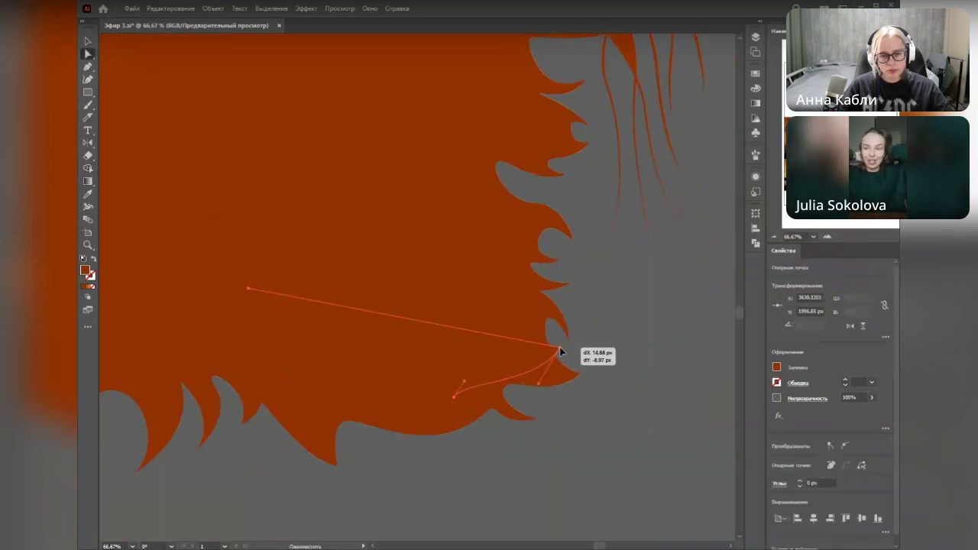
{"action": "key", "text": "p"}
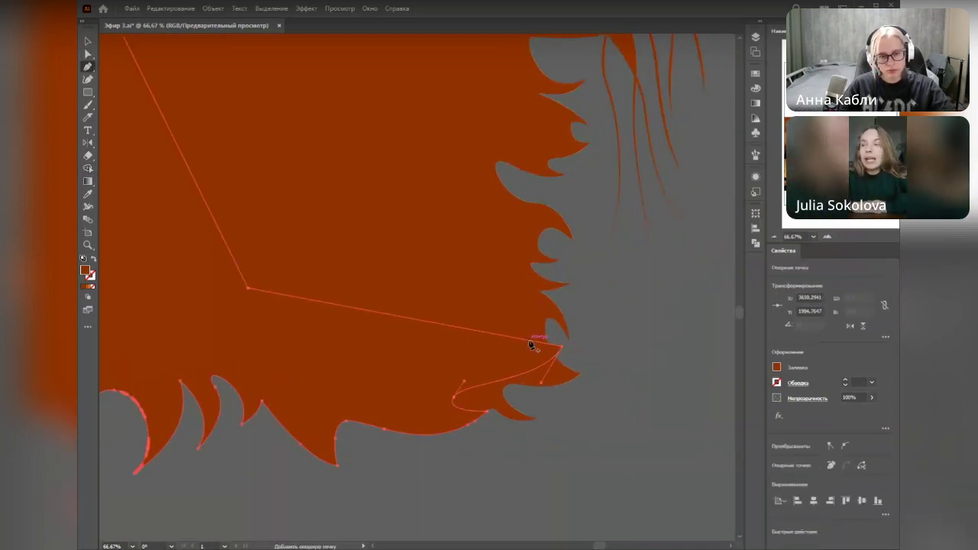
{"action": "left_click", "coordinate": [529, 340]}
{"action": "left_click_drag", "start_coordinate": [533, 346], "coordinate": [534, 357]}
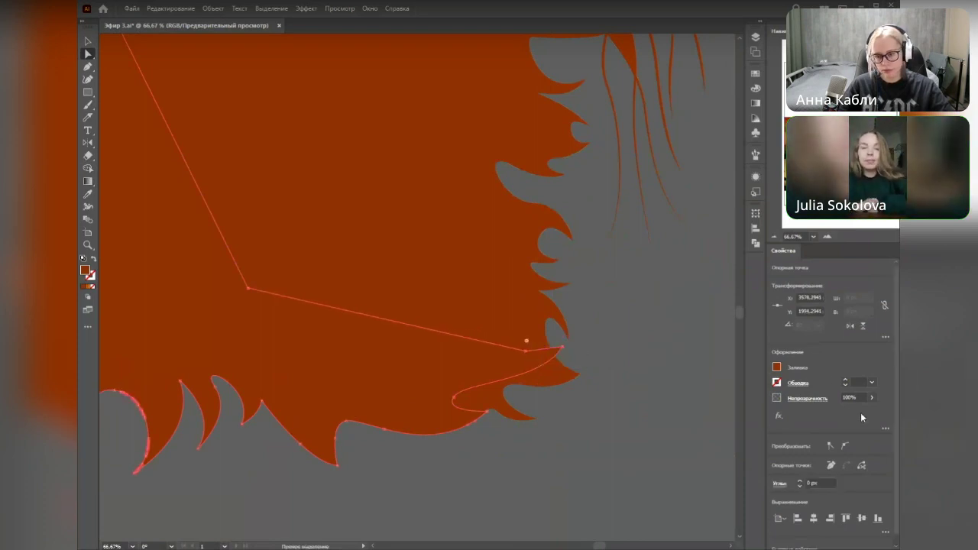
{"action": "left_click", "coordinate": [846, 446]}
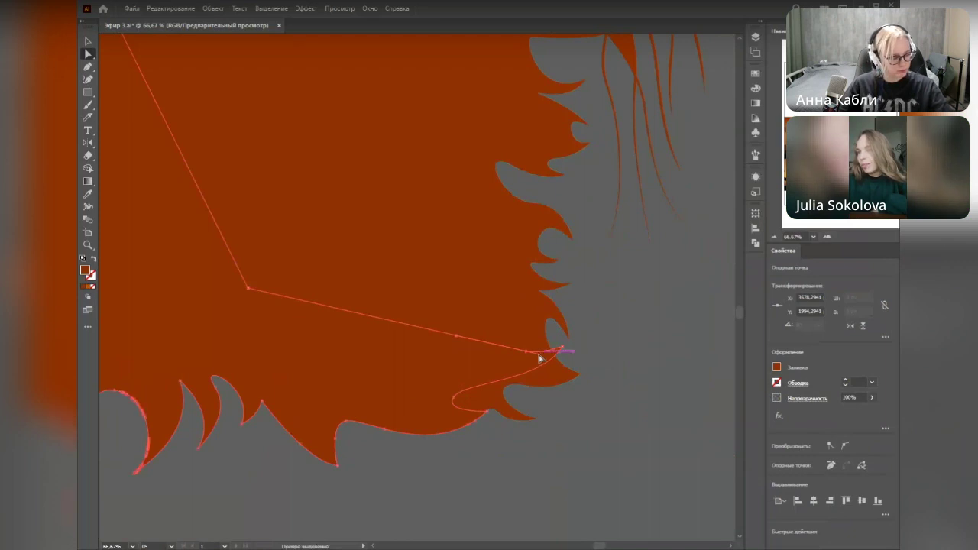
{"action": "left_click_drag", "start_coordinate": [563, 348], "coordinate": [524, 353]}
{"action": "left_click", "coordinate": [561, 498]}
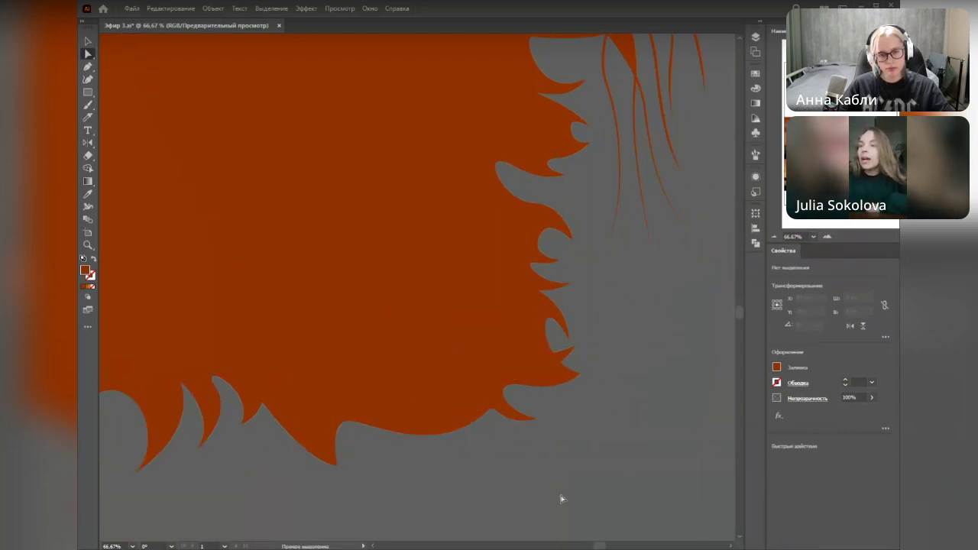
Step: Remove the old chest tufts below the new fur contour with Shape Builder
{"action": "left_click", "coordinate": [420, 304]}
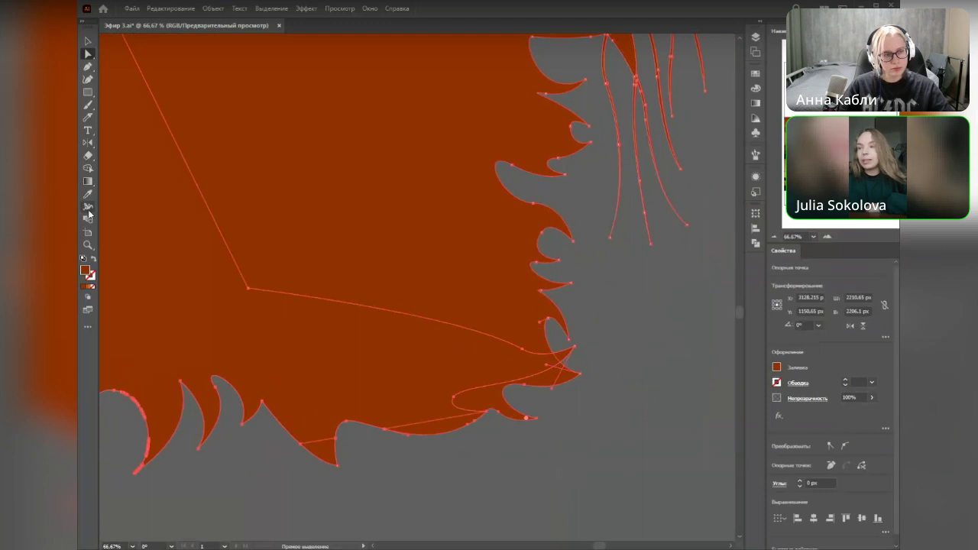
{"action": "left_click", "coordinate": [88, 169]}
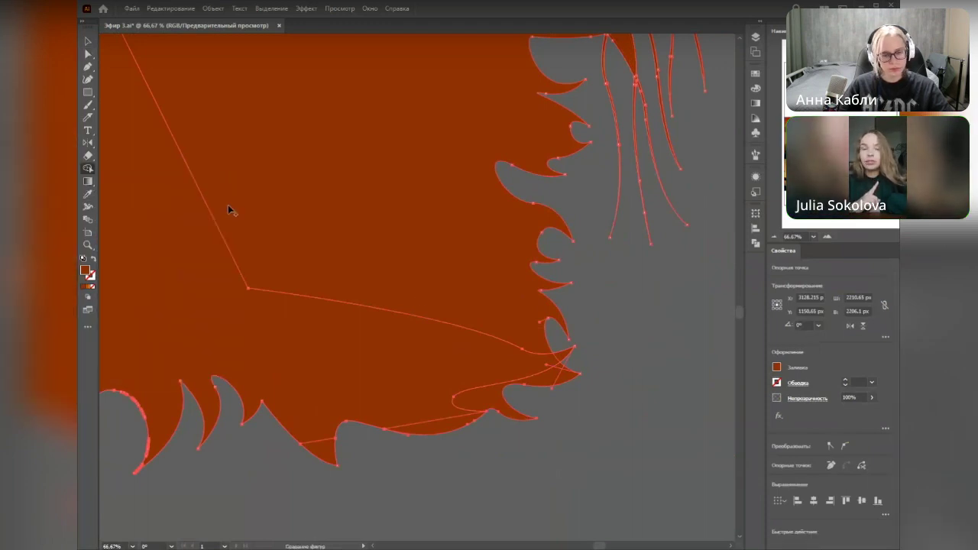
{"action": "left_click", "coordinate": [544, 387]}
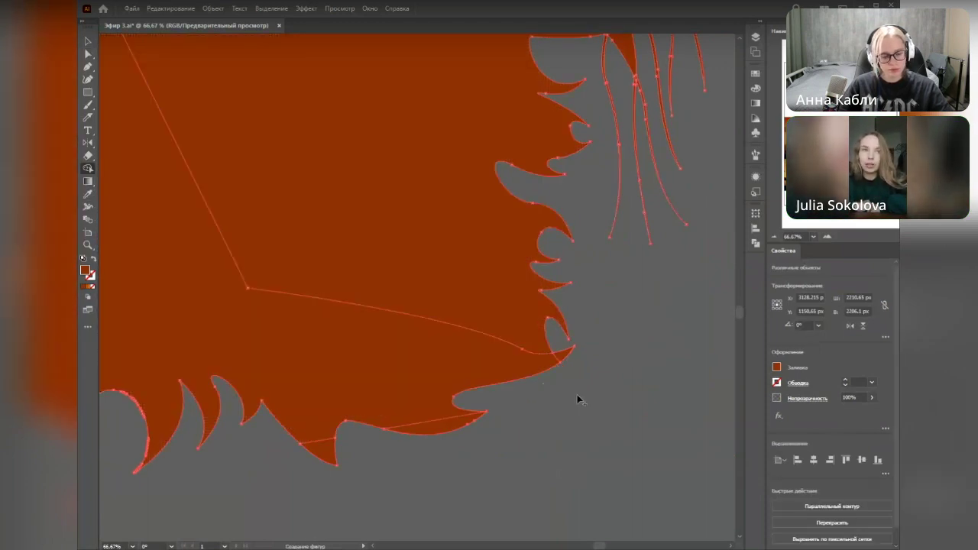
{"action": "key", "text": "v"}
{"action": "left_click", "coordinate": [554, 449]}
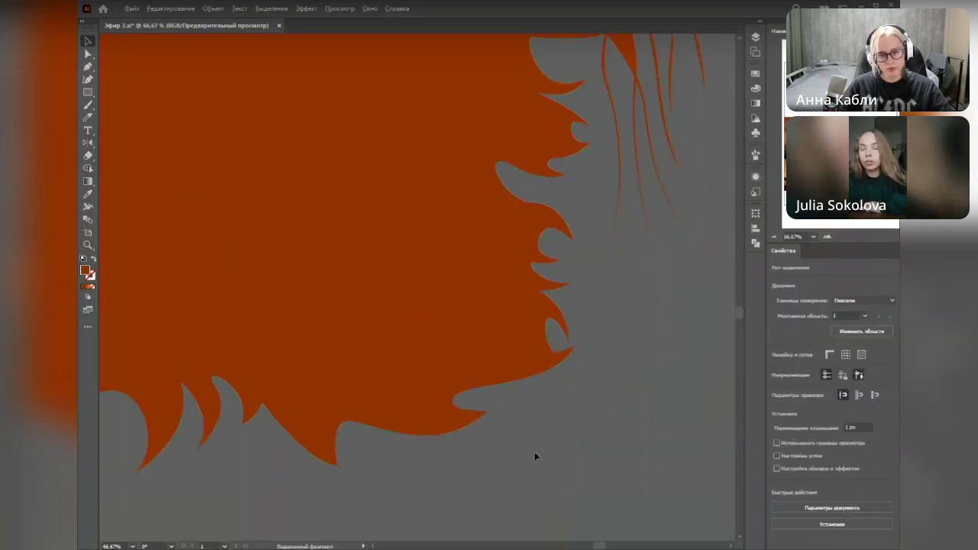
Step: Reshape the notch above the lowest chest tuft by moving its anchor points with Direct Selection
{"action": "left_click", "coordinate": [544, 359]}
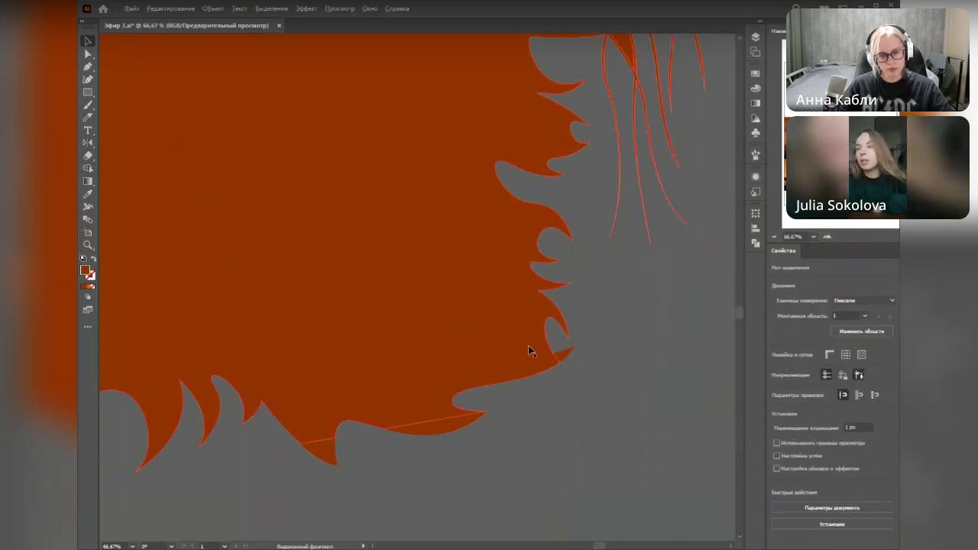
{"action": "key", "text": "a"}
{"action": "left_click", "coordinate": [555, 356]}
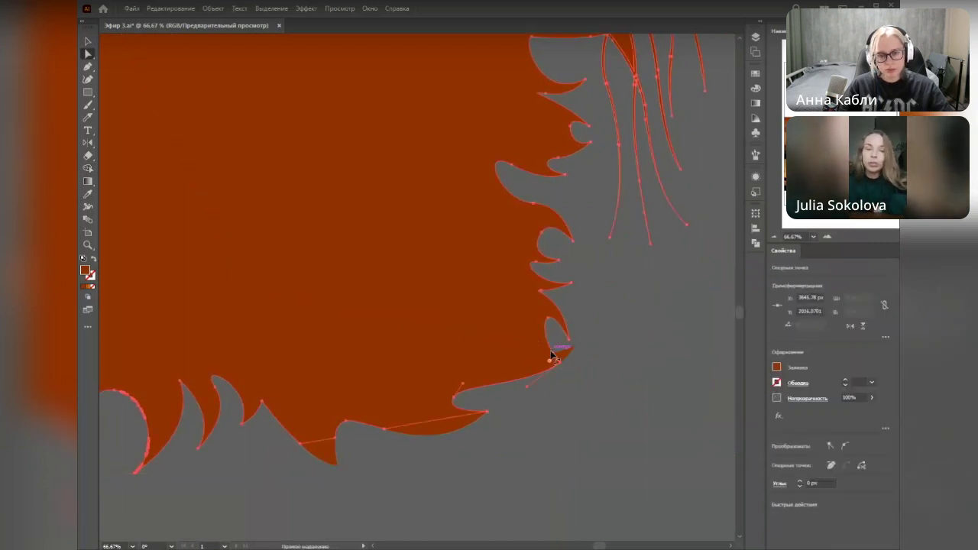
{"action": "mouse_move", "coordinate": [554, 357]}
{"action": "left_mouse_down"}
{"action": "mouse_move", "coordinate": [549, 349]}
{"action": "mouse_move", "coordinate": [551, 361]}
{"action": "mouse_move", "coordinate": [568, 345]}
{"action": "mouse_move", "coordinate": [562, 356]}
{"action": "left_mouse_up"}
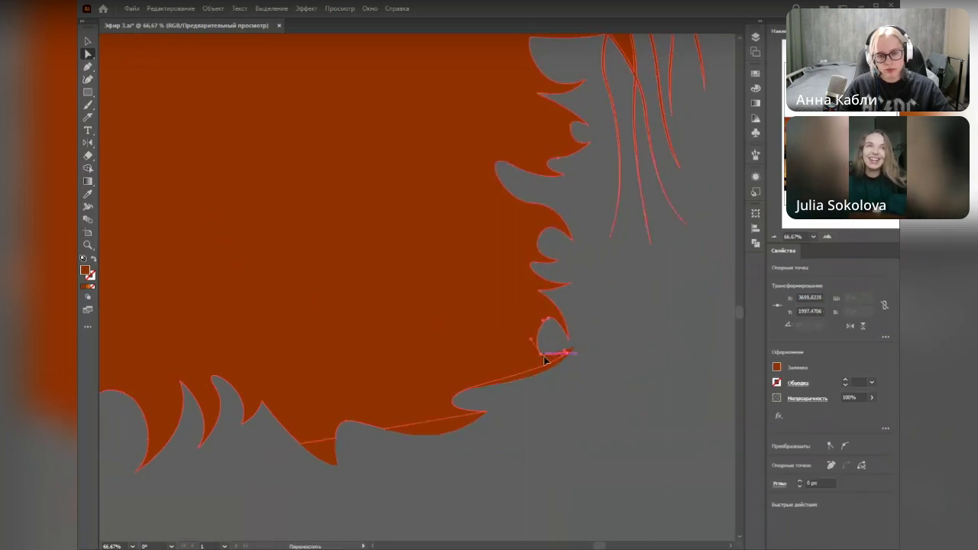
{"action": "left_click", "coordinate": [587, 382]}
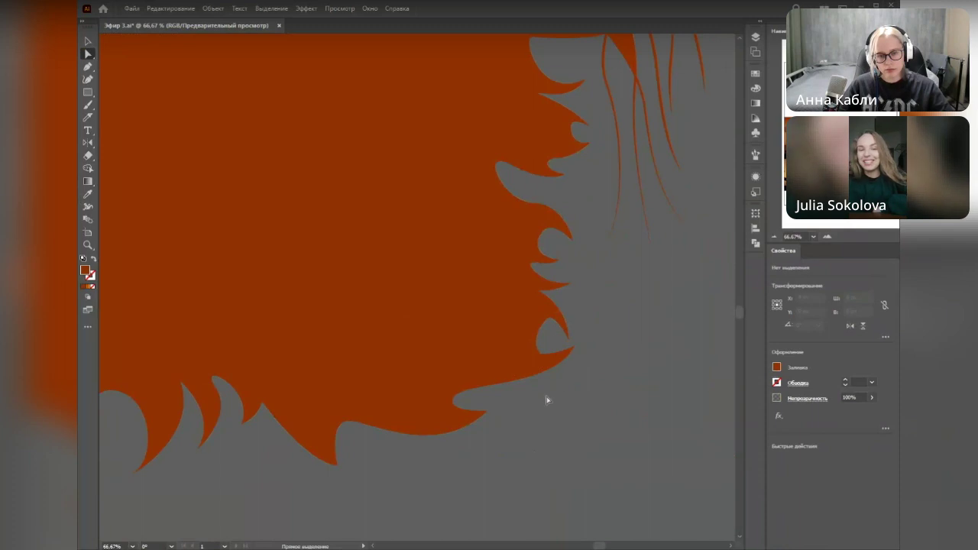
Step: Unite the silhouette and the fur shape into one shape with the Pathfinder
{"action": "scroll", "coordinate": [541, 432], "scroll_direction": "down", "scroll_amount": 3}
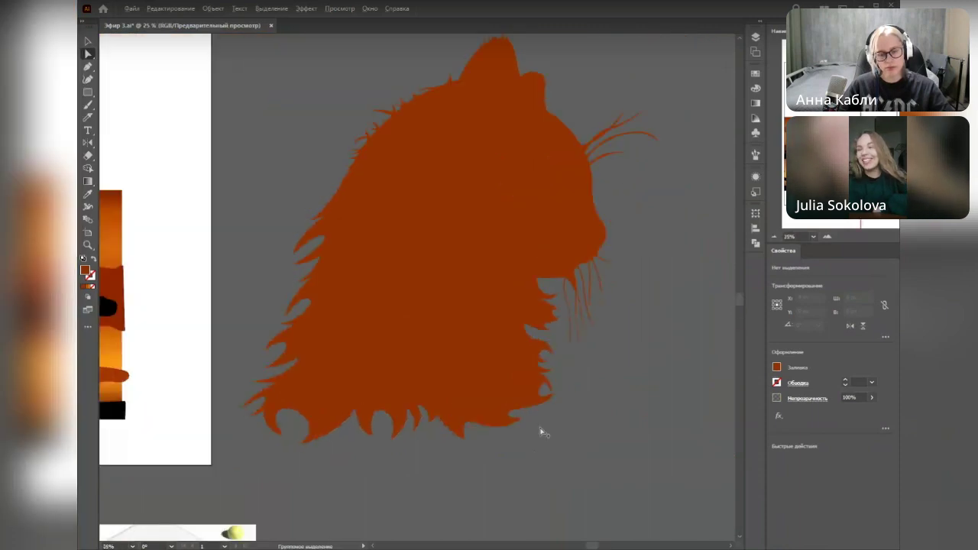
{"action": "left_click", "coordinate": [353, 369]}
{"action": "left_click", "coordinate": [755, 244]}
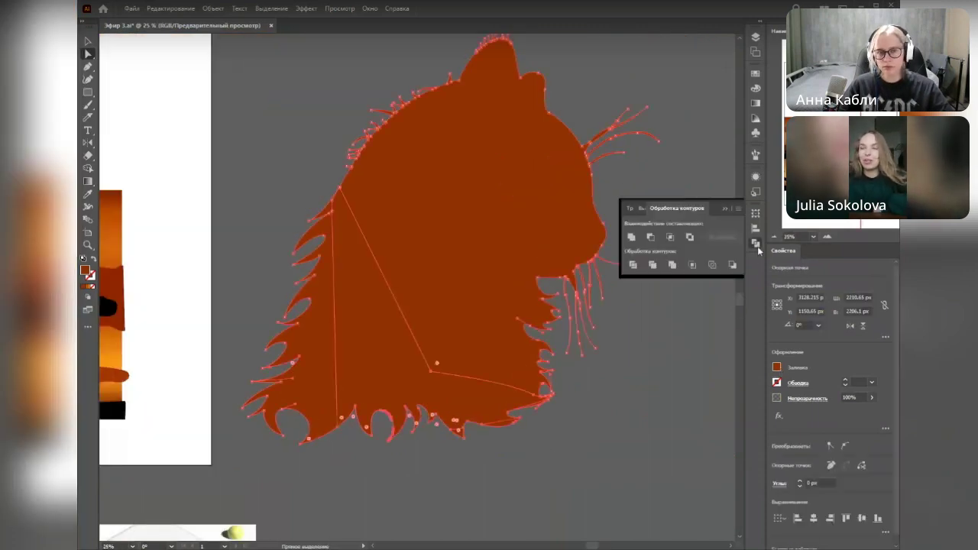
{"action": "left_click", "coordinate": [631, 237]}
{"action": "left_click", "coordinate": [645, 400]}
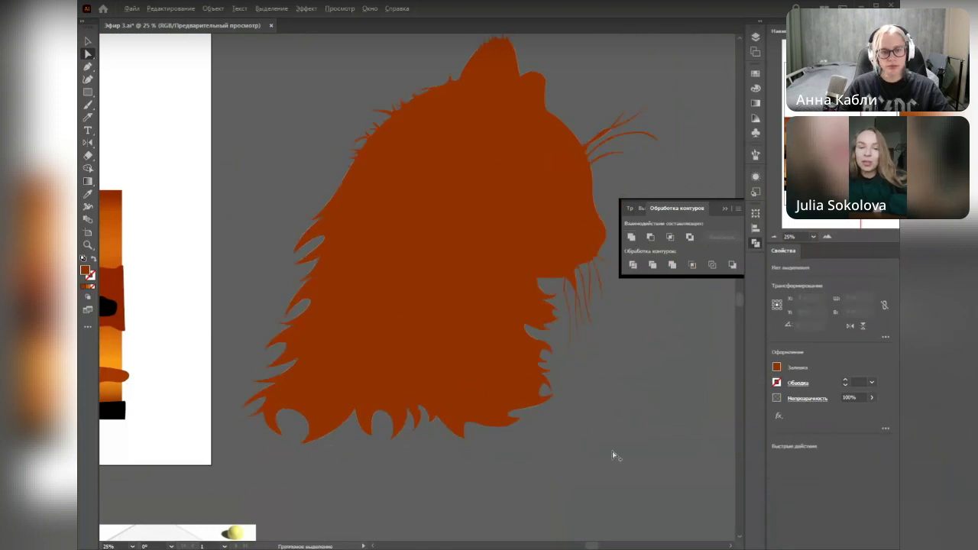
Step: Move the cat silhouette onto the artboard and widen the artboard beyond the whiskers
{"action": "scroll", "coordinate": [610, 450], "scroll_direction": "down", "scroll_amount": 2}
{"action": "left_click_drag", "start_coordinate": [556, 379], "coordinate": [370, 380]}
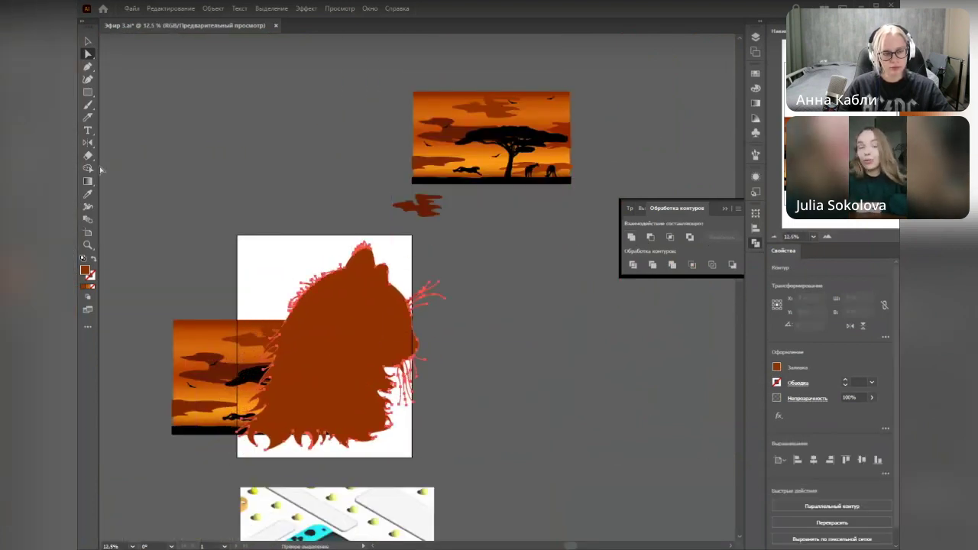
{"action": "left_click", "coordinate": [87, 232]}
{"action": "left_click_drag", "start_coordinate": [413, 347], "coordinate": [455, 346]}
{"action": "key", "text": "v"}
{"action": "left_click", "coordinate": [502, 370]}
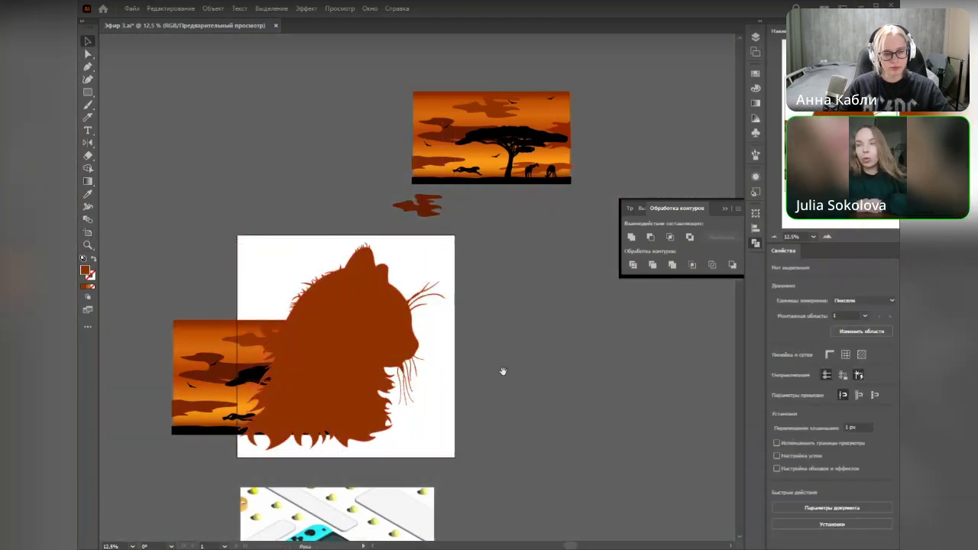
Step: Move the savanna illustration behind the cat silhouette so that it sits in the middle of the artboard
{"action": "scroll", "coordinate": [499, 378], "scroll_direction": "left", "scroll_amount": 1}
{"action": "scroll", "coordinate": [493, 385], "scroll_direction": "up", "scroll_amount": 1}
{"action": "left_click_drag", "start_coordinate": [350, 364], "coordinate": [358, 365]}
{"action": "left_click", "coordinate": [557, 358]}
{"action": "key", "text": "space"}
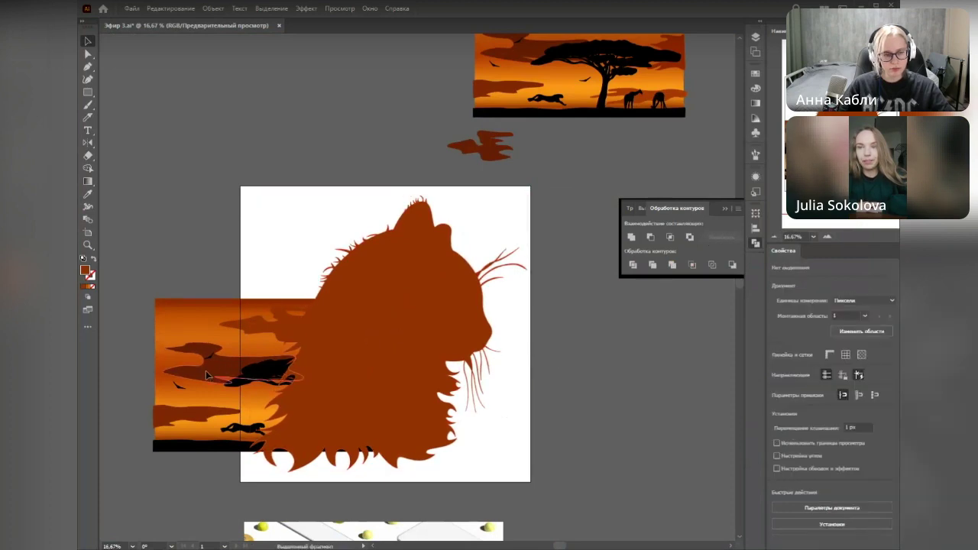
{"action": "left_click", "coordinate": [299, 361]}
{"action": "left_click_drag", "start_coordinate": [441, 299], "coordinate": [657, 359]}
{"action": "left_click_drag", "start_coordinate": [443, 462], "coordinate": [443, 462]}
{"action": "left_click_drag", "start_coordinate": [240, 400], "coordinate": [333, 352]}
{"action": "left_click_drag", "start_coordinate": [620, 379], "coordinate": [361, 375]}
{"action": "left_click_drag", "start_coordinate": [526, 470], "coordinate": [531, 476]}
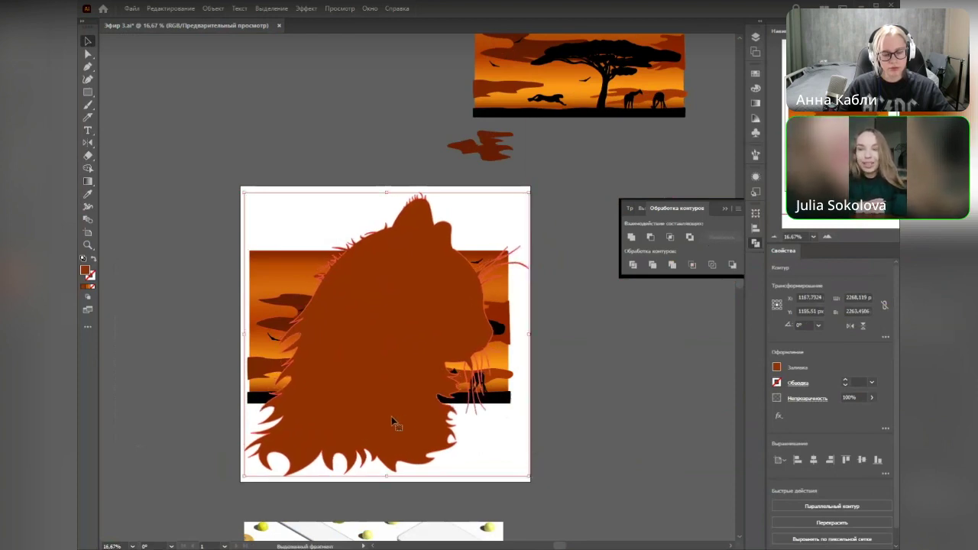
Step: Flip the cat silhouette horizontally and reposition the silhouette and the savanna illustration over each other on the artboard
{"action": "left_click", "coordinate": [852, 327]}
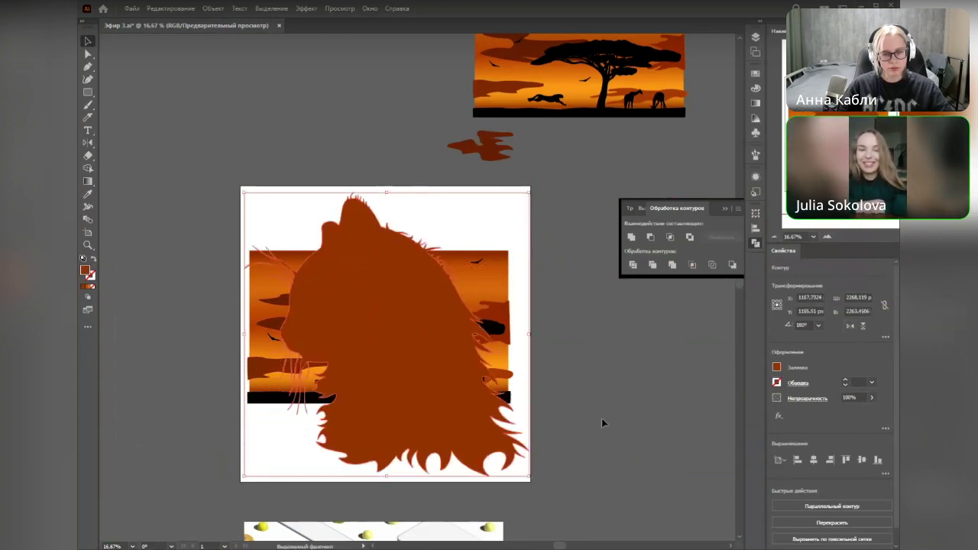
{"action": "mouse_move", "coordinate": [430, 400]}
{"action": "left_mouse_down"}
{"action": "mouse_move", "coordinate": [417, 402]}
{"action": "mouse_move", "coordinate": [428, 403]}
{"action": "mouse_move", "coordinate": [424, 386]}
{"action": "left_mouse_up"}
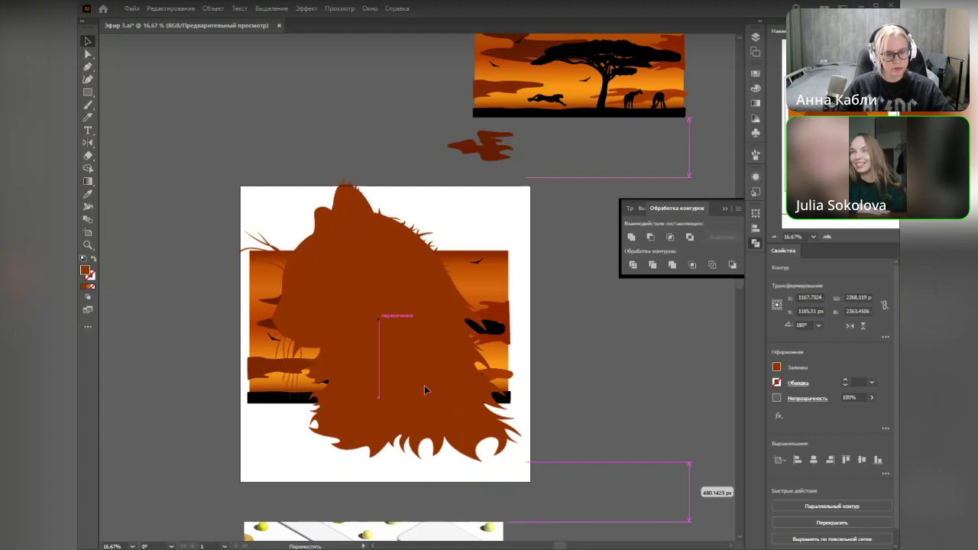
{"action": "left_click_drag", "start_coordinate": [425, 385], "coordinate": [425, 375]}
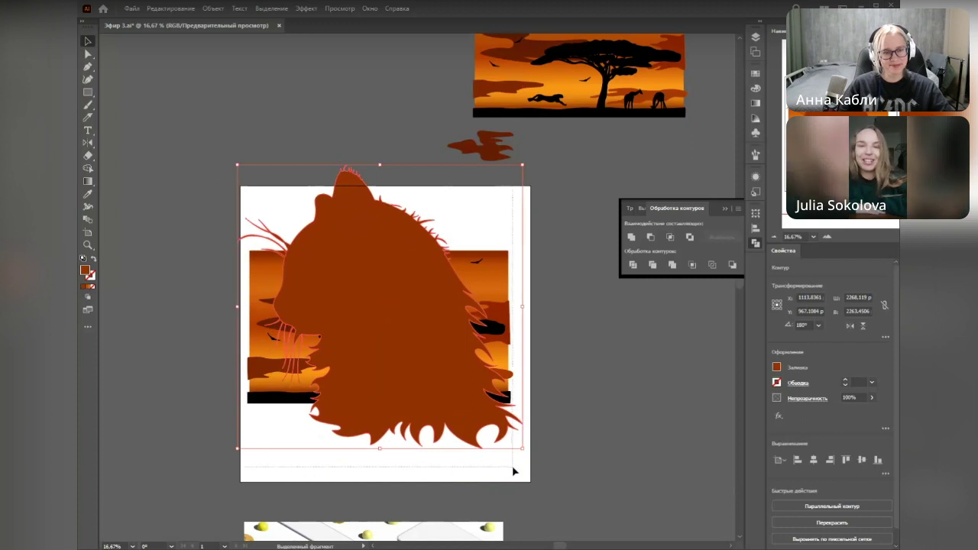
{"action": "left_click_drag", "start_coordinate": [513, 471], "coordinate": [498, 180]}
{"action": "left_click_drag", "start_coordinate": [366, 313], "coordinate": [366, 339]}
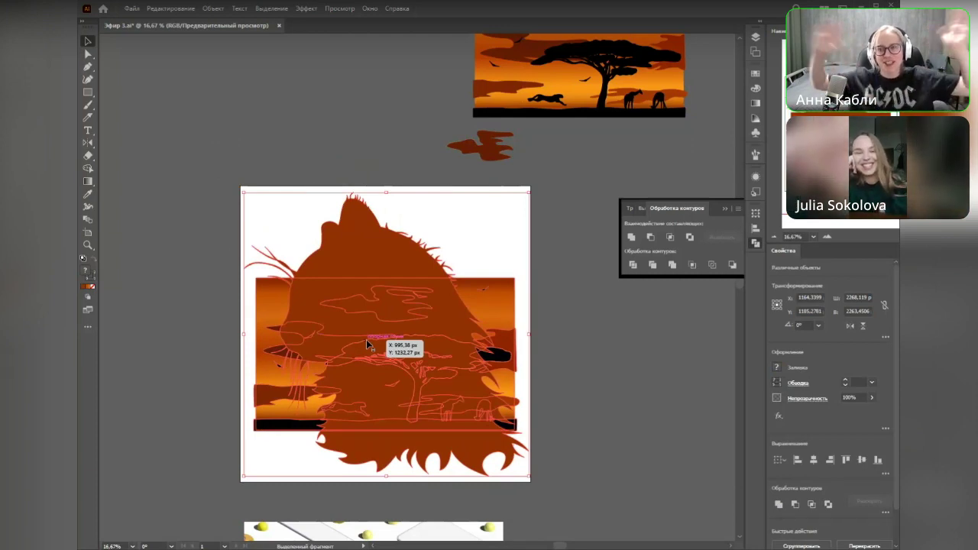
{"action": "left_click", "coordinate": [579, 325]}
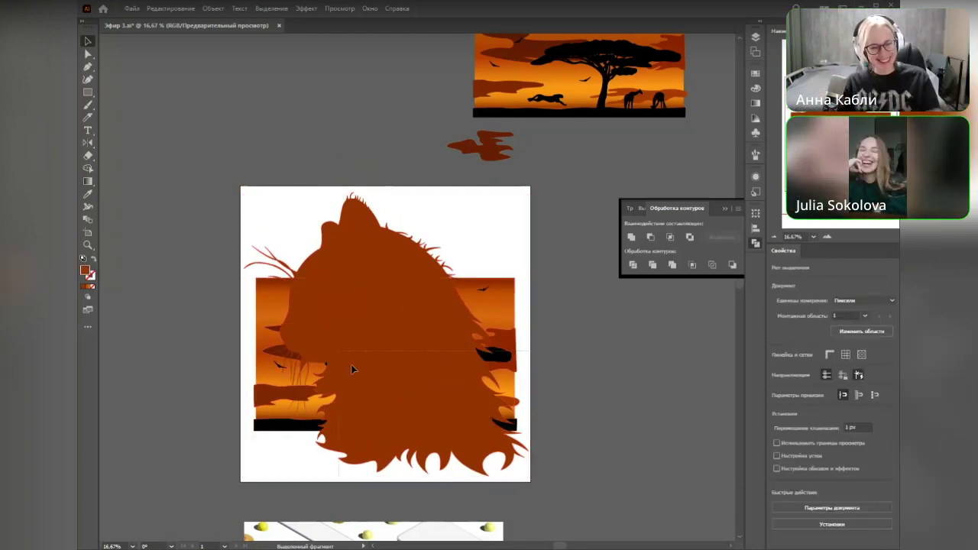
Step: Swap the silhouette's fill and stroke to inspect the whisker outlines, and swap them back
{"action": "left_click", "coordinate": [248, 224]}
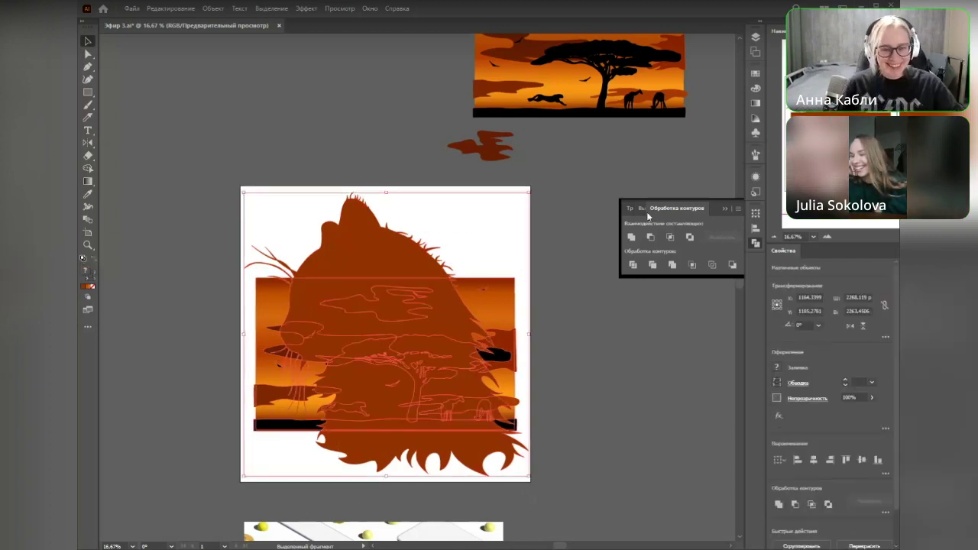
{"action": "scroll", "coordinate": [285, 265], "scroll_direction": "up", "scroll_amount": 4}
{"action": "scroll", "coordinate": [346, 231], "scroll_direction": "down", "scroll_amount": 4}
{"action": "scroll", "coordinate": [459, 303], "scroll_direction": "up", "scroll_amount": 4}
{"action": "left_click", "coordinate": [384, 306]}
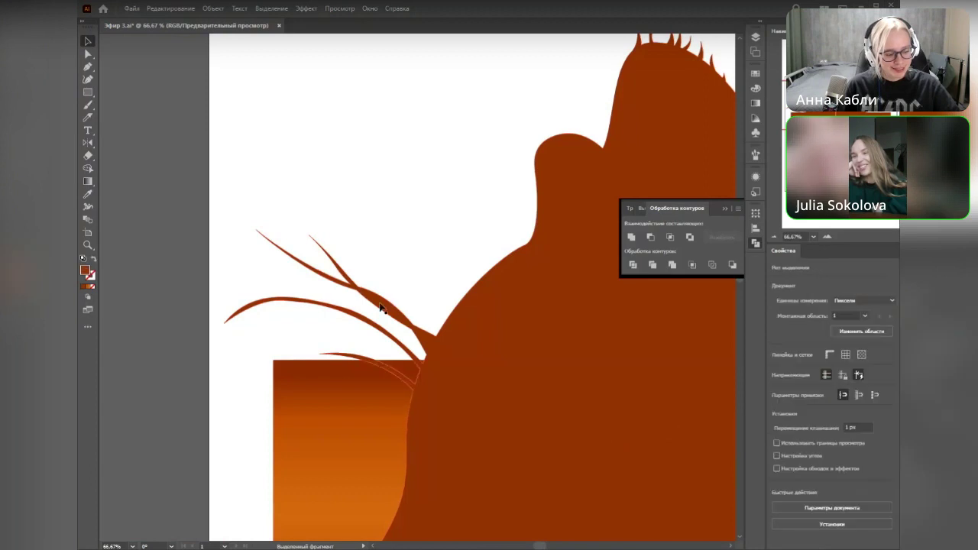
{"action": "key", "text": "shift+x"}
{"action": "left_click", "coordinate": [392, 173]}
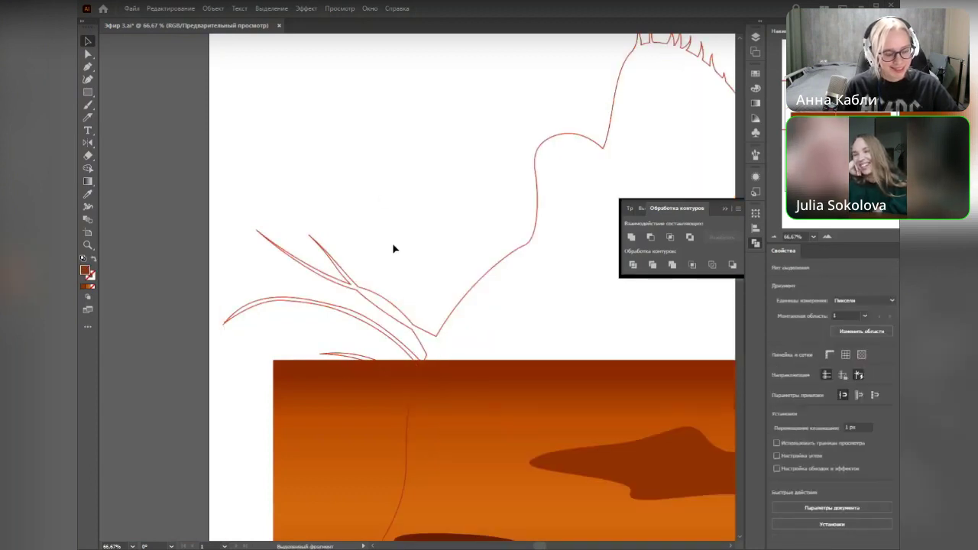
{"action": "left_click", "coordinate": [399, 311]}
{"action": "key", "text": "shift+x"}
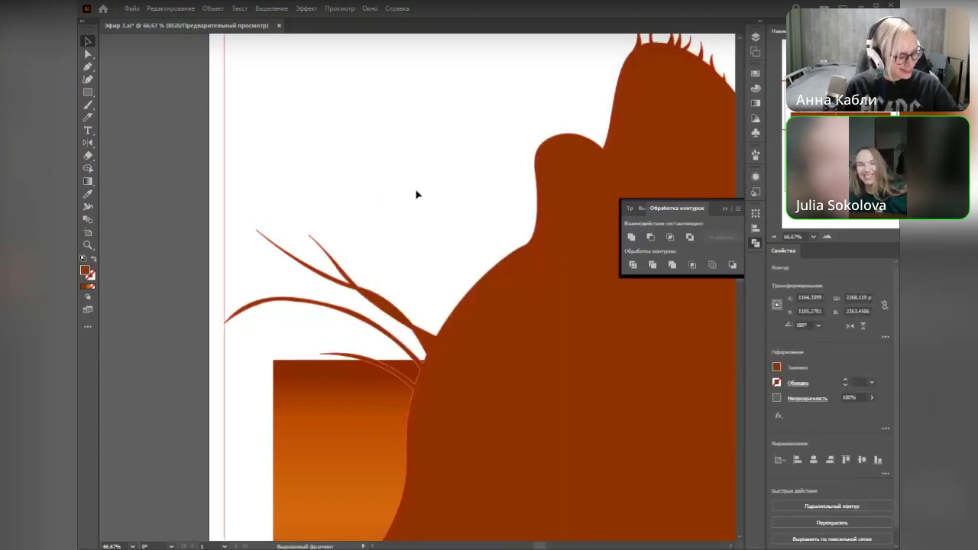
{"action": "left_click", "coordinate": [416, 195]}
Step: Make a clipping mask from the cat silhouette and the savanna illustration beneath it
{"action": "scroll", "coordinate": [394, 238], "scroll_direction": "down", "scroll_amount": 2}
{"action": "left_click_drag", "start_coordinate": [465, 256], "coordinate": [447, 193]}
{"action": "scroll", "coordinate": [448, 194], "scroll_direction": "down", "scroll_amount": 1}
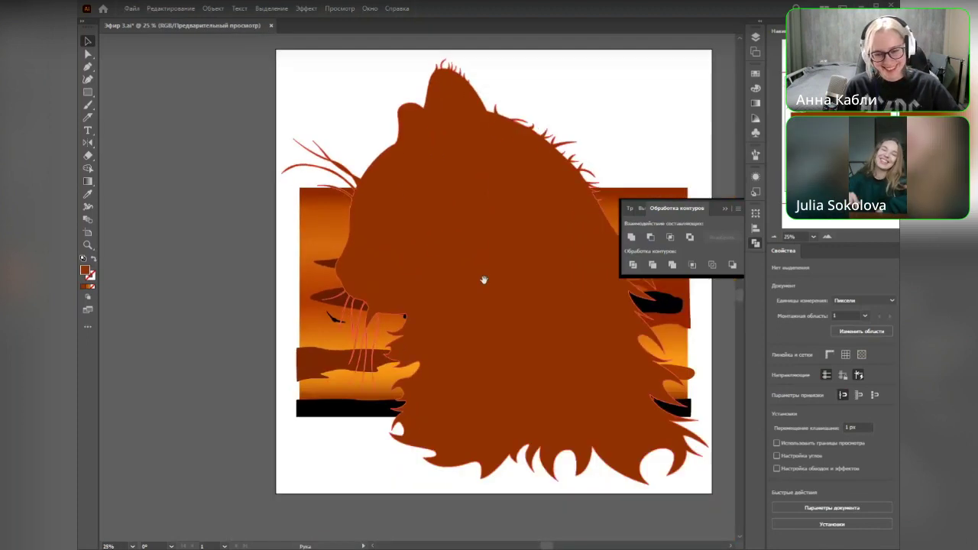
{"action": "key", "text": "ctrl+a"}
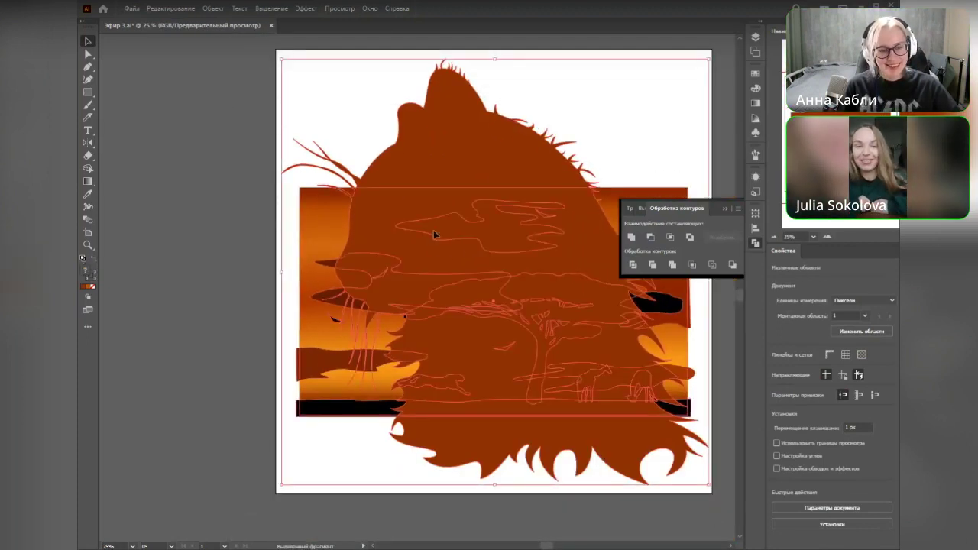
{"action": "key", "text": "ctrl+7"}
{"action": "left_click", "coordinate": [165, 363]}
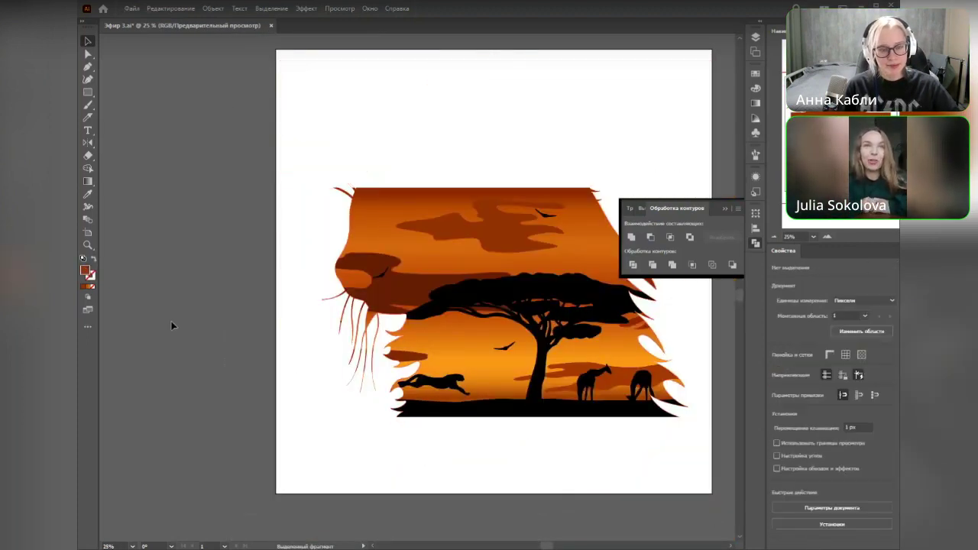
Step: Isolate the clipping group and stretch the gradient background rectangle up to the ear and down to the lowest fur tips
{"action": "scroll", "coordinate": [169, 344], "scroll_direction": "down", "scroll_amount": 1}
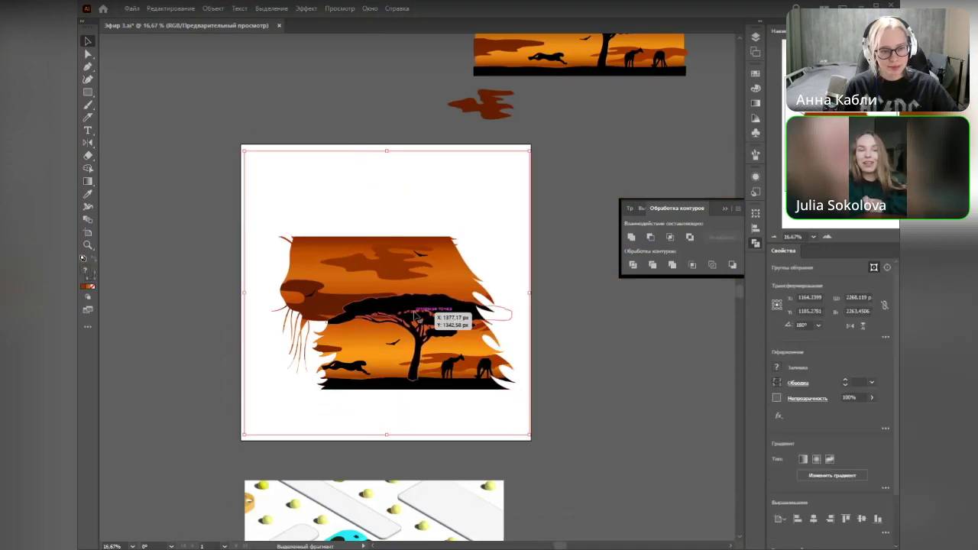
{"action": "double_click", "coordinate": [451, 325]}
{"action": "double_click", "coordinate": [388, 336]}
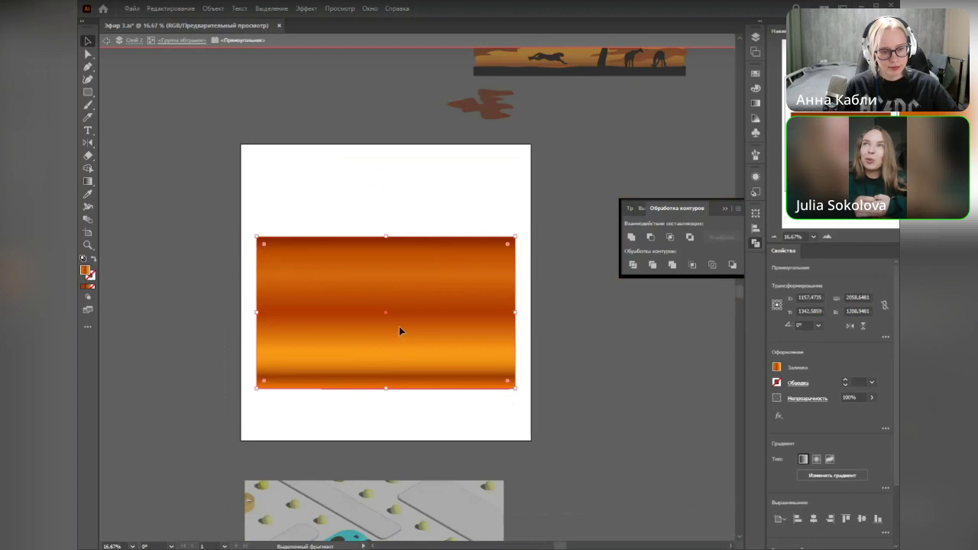
{"action": "left_click", "coordinate": [533, 324]}
{"action": "double_click", "coordinate": [594, 322]}
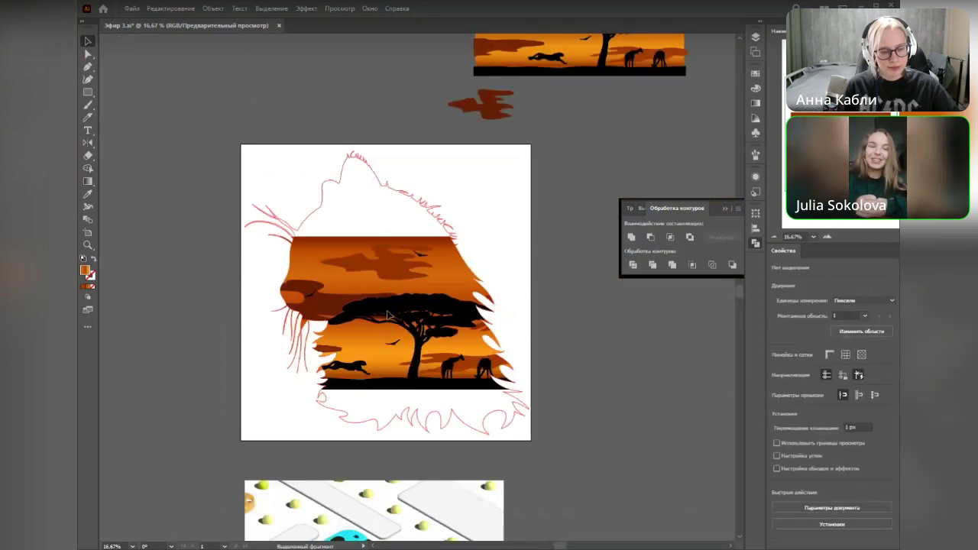
{"action": "left_click", "coordinate": [382, 350]}
{"action": "double_click", "coordinate": [310, 254]}
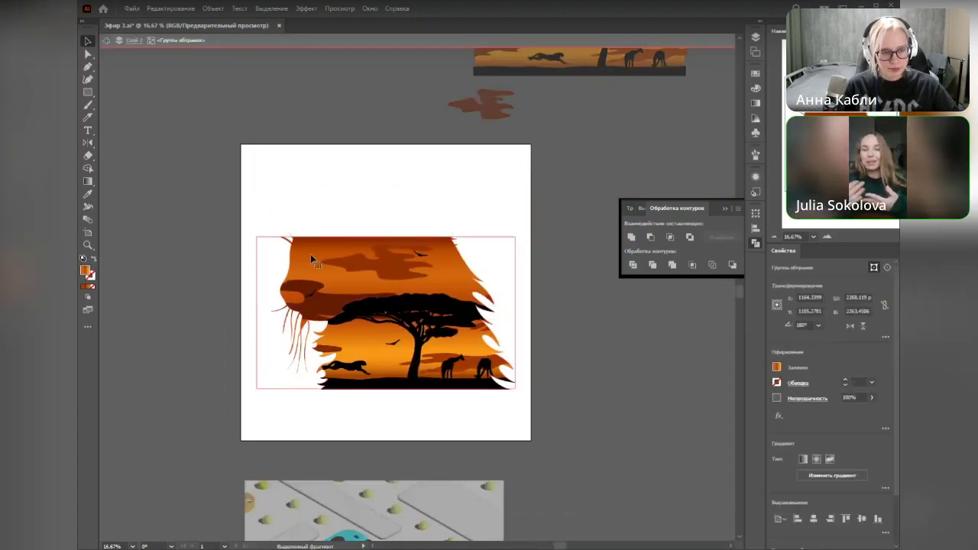
{"action": "left_click", "coordinate": [321, 254]}
{"action": "left_click_drag", "start_coordinate": [386, 237], "coordinate": [387, 157]}
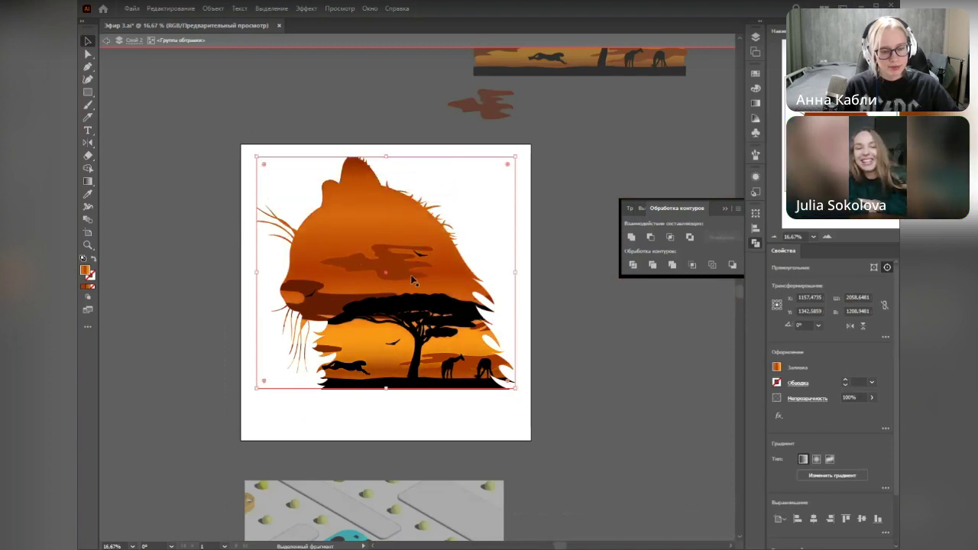
{"action": "left_click_drag", "start_coordinate": [384, 389], "coordinate": [391, 434]}
Step: Try to stretch the black ground strip downward over the cat's lower fur
{"action": "left_click", "coordinate": [409, 388]}
{"action": "left_click_drag", "start_coordinate": [388, 389], "coordinate": [405, 400]}
{"action": "key", "text": "ctrl+z"}
{"action": "key", "text": "ctrl+z"}
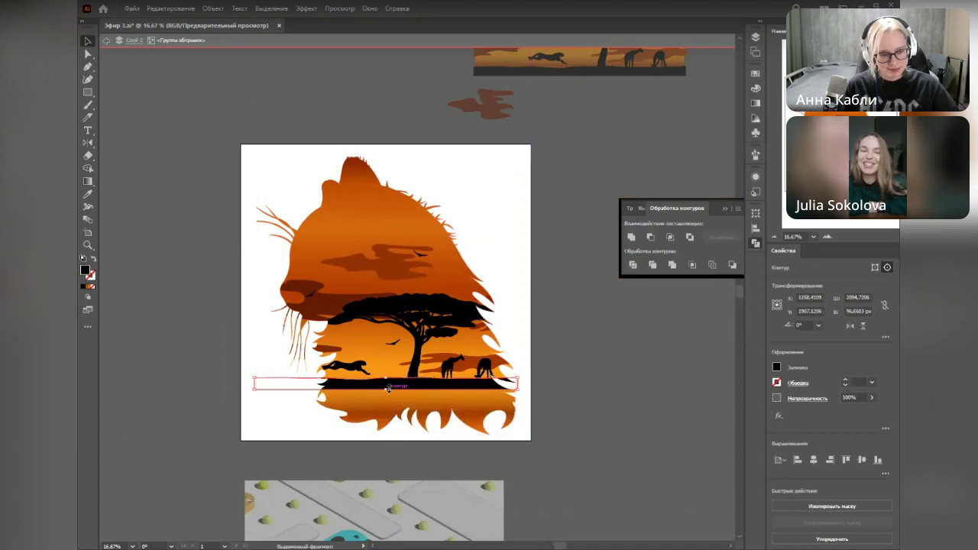
{"action": "left_click", "coordinate": [412, 392]}
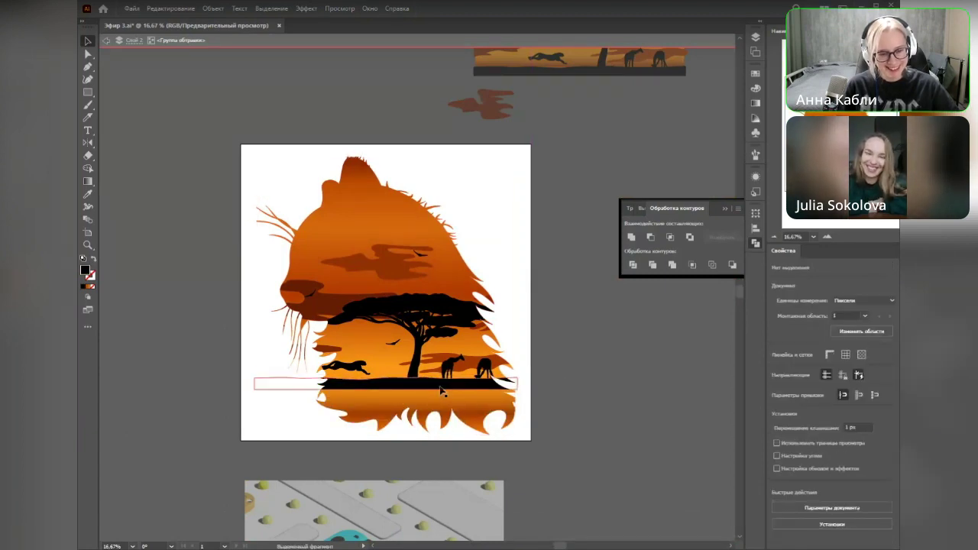
Step: Draw a black rectangle about 1858 by 463 px below the ground line to cover the cat's lower fur
{"action": "scroll", "coordinate": [441, 391], "scroll_direction": "up", "scroll_amount": 1}
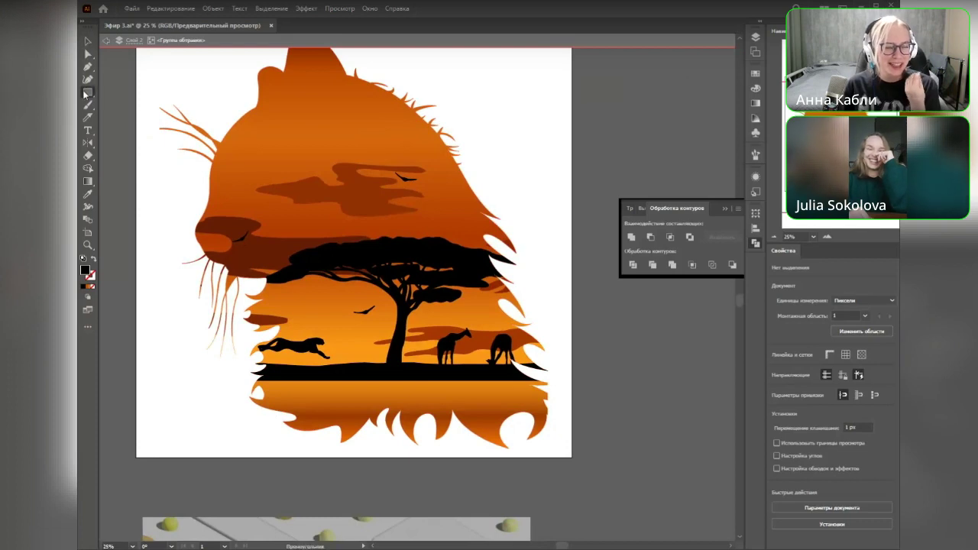
{"action": "left_click", "coordinate": [87, 93]}
{"action": "left_click_drag", "start_coordinate": [231, 371], "coordinate": [581, 457]}
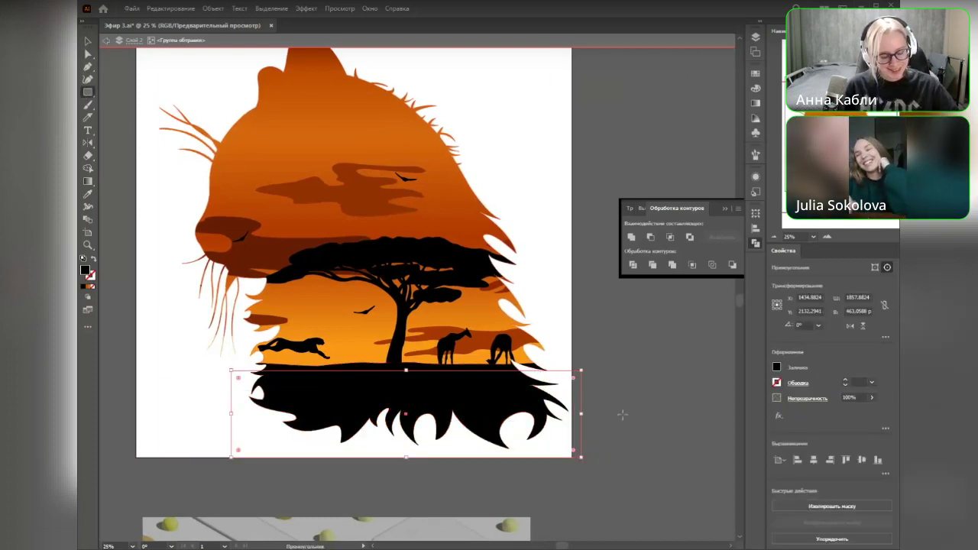
{"action": "left_click", "coordinate": [622, 415]}
Step: Move the running cheetah away from the chest edge and enlarge the acacia tree so its crown reaches the muzzle
{"action": "left_click_drag", "start_coordinate": [450, 364], "coordinate": [486, 398]}
{"action": "left_click_drag", "start_coordinate": [330, 387], "coordinate": [354, 386]}
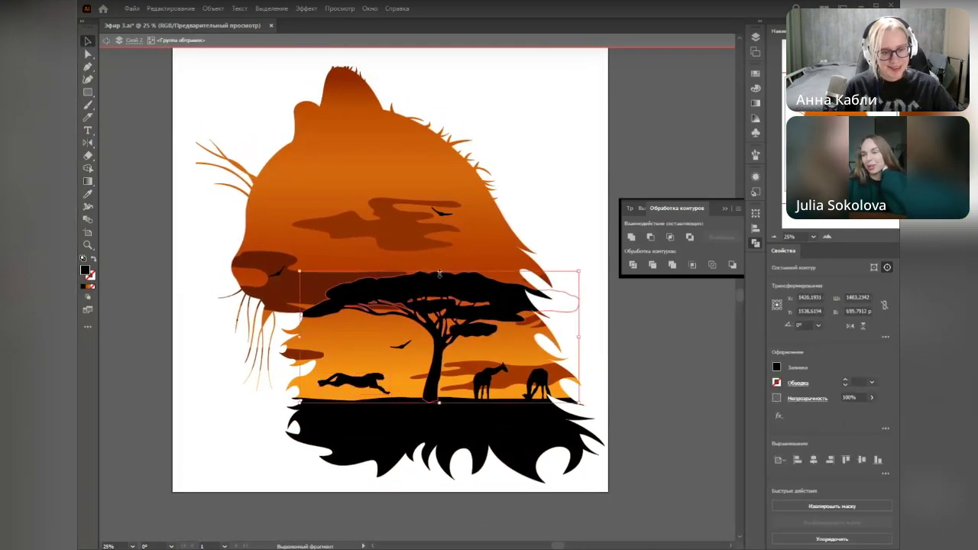
{"action": "left_click_drag", "start_coordinate": [300, 271], "coordinate": [262, 253]}
{"action": "left_click_drag", "start_coordinate": [436, 275], "coordinate": [450, 273]}
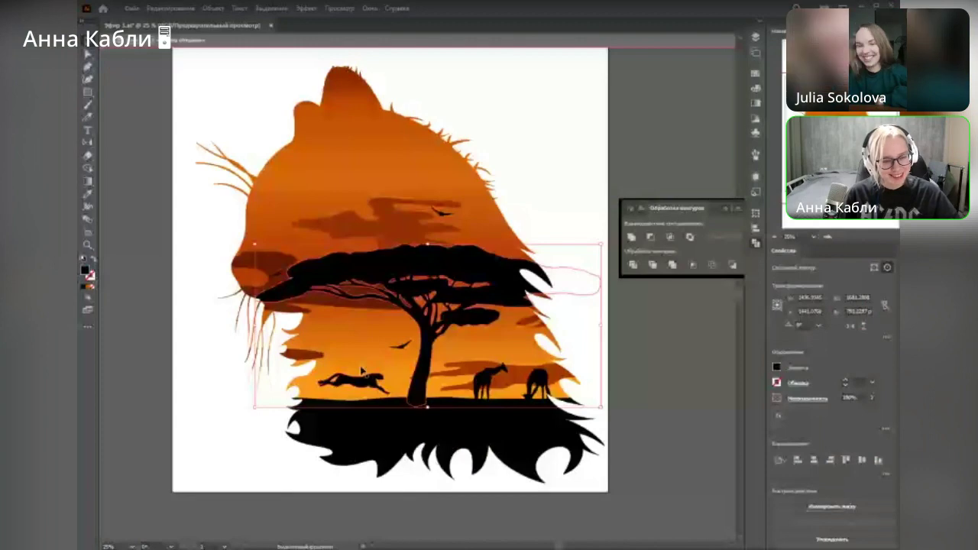
Step: Place a copy of a flying bird in the sky at the cat's eye and shift the muzzle bird towards the nose
{"action": "left_click_drag", "start_coordinate": [424, 363], "coordinate": [338, 272]}
{"action": "left_click", "coordinate": [643, 401]}
{"action": "left_click_drag", "start_coordinate": [327, 331], "coordinate": [296, 335]}
{"action": "left_click", "coordinate": [233, 459]}
{"action": "left_click", "coordinate": [338, 273]}
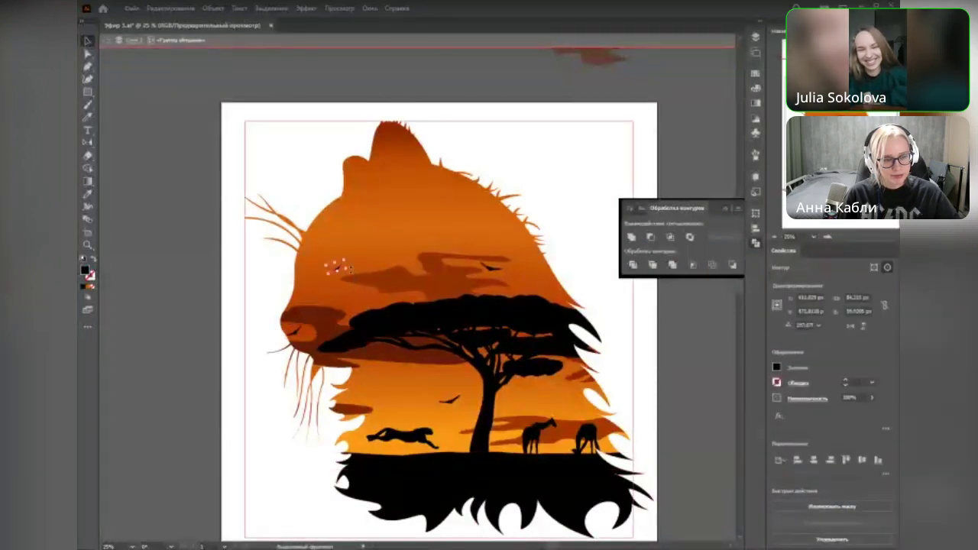
{"action": "left_click", "coordinate": [692, 333]}
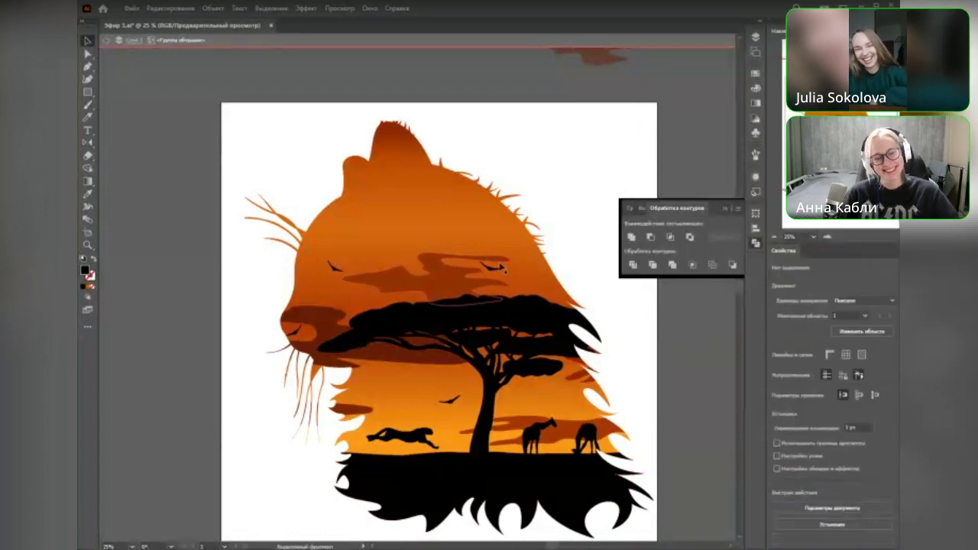
Step: Nudge the small cloud at the back fur, move the chest cloud up to the forehead and widen it past the face
{"action": "mouse_move", "coordinate": [579, 380]}
{"action": "left_mouse_down"}
{"action": "mouse_move", "coordinate": [548, 311]}
{"action": "mouse_move", "coordinate": [463, 221]}
{"action": "mouse_move", "coordinate": [582, 302]}
{"action": "mouse_move", "coordinate": [628, 446]}
{"action": "mouse_move", "coordinate": [633, 432]}
{"action": "mouse_move", "coordinate": [591, 378]}
{"action": "left_mouse_up"}
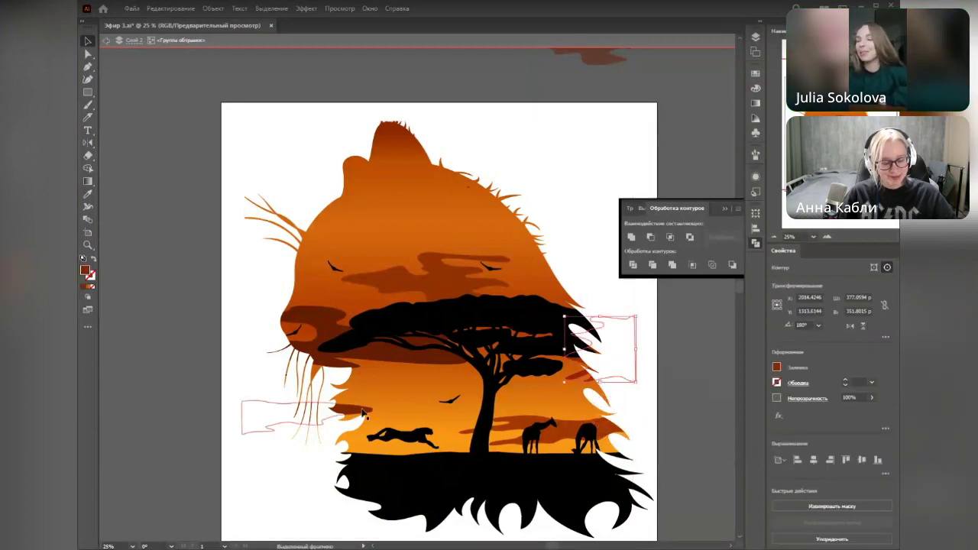
{"action": "left_click_drag", "start_coordinate": [363, 412], "coordinate": [405, 218]}
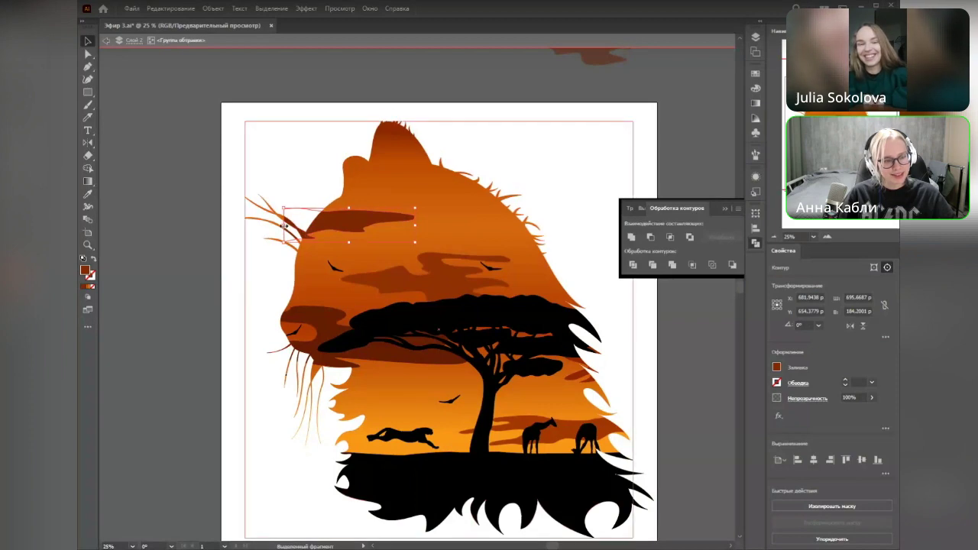
{"action": "left_click_drag", "start_coordinate": [285, 226], "coordinate": [221, 226]}
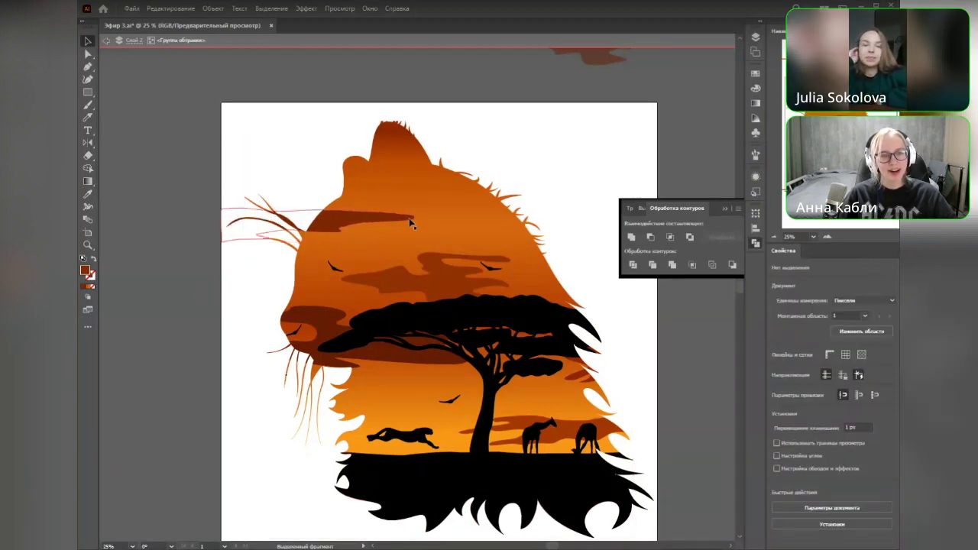
{"action": "left_click", "coordinate": [672, 354]}
Step: Reposition the large middle cloud and the bird on it, and place another bird copy below the ear
{"action": "left_click_drag", "start_coordinate": [440, 276], "coordinate": [471, 269]}
{"action": "left_click_drag", "start_coordinate": [720, 433], "coordinate": [693, 393]}
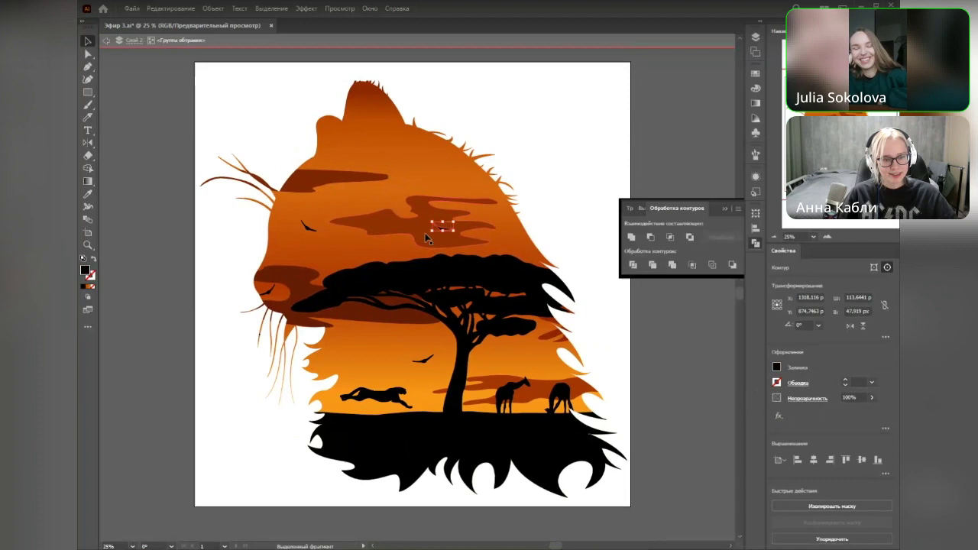
{"action": "left_click_drag", "start_coordinate": [411, 201], "coordinate": [366, 134]}
Step: Stretch the gradient background rectangle above the ear tip and move the small back cloud further into the silhouette
{"action": "left_click", "coordinate": [538, 136]}
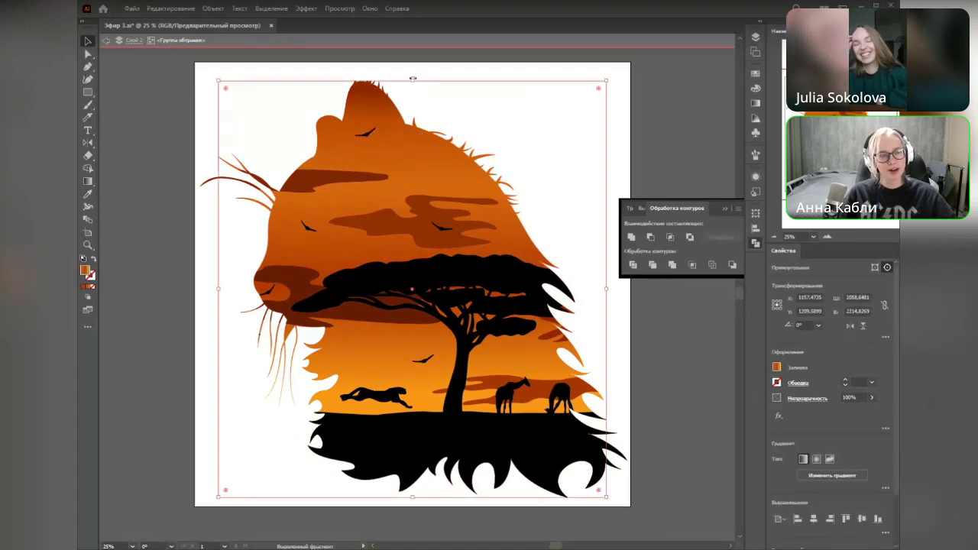
{"action": "left_click_drag", "start_coordinate": [414, 81], "coordinate": [412, 65]}
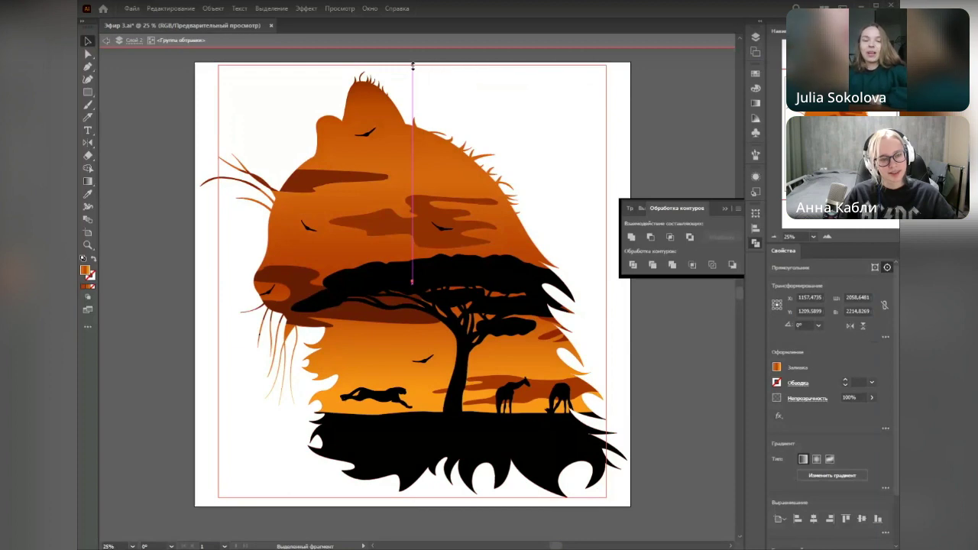
{"action": "left_click", "coordinate": [690, 361]}
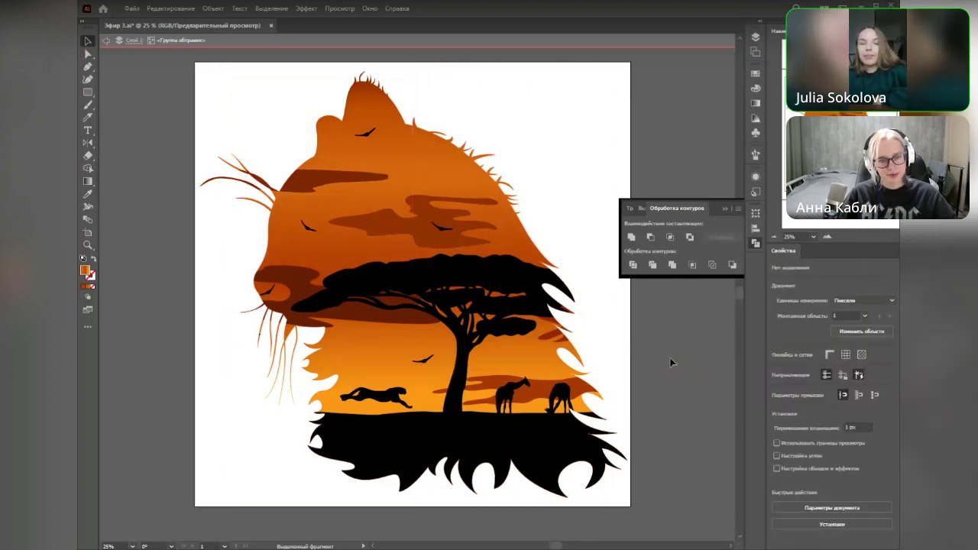
{"action": "left_click_drag", "start_coordinate": [585, 324], "coordinate": [576, 339]}
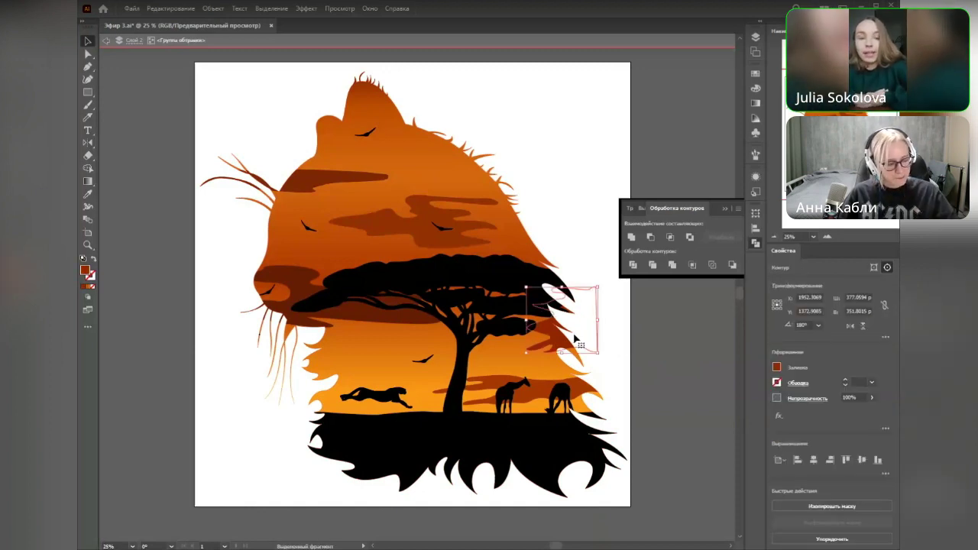
Step: Move the two giraffes on the horizon slightly closer to the tree trunk
{"action": "left_click", "coordinate": [483, 282]}
{"action": "left_click", "coordinate": [658, 446]}
{"action": "mouse_move", "coordinate": [655, 445]}
{"action": "left_mouse_down"}
{"action": "mouse_move", "coordinate": [638, 407]}
{"action": "mouse_move", "coordinate": [667, 460]}
{"action": "mouse_move", "coordinate": [660, 448]}
{"action": "left_mouse_up"}
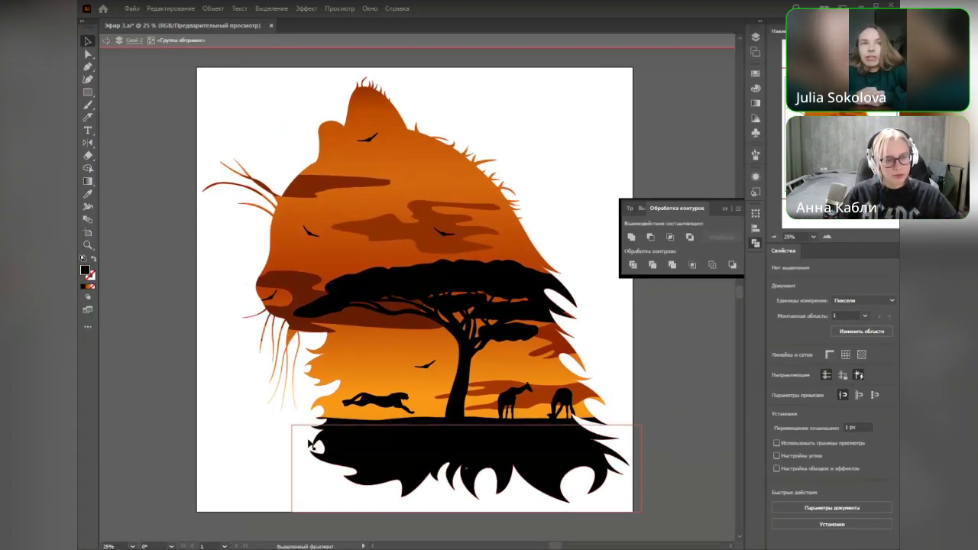
{"action": "scroll", "coordinate": [291, 328], "scroll_direction": "up", "scroll_amount": 4}
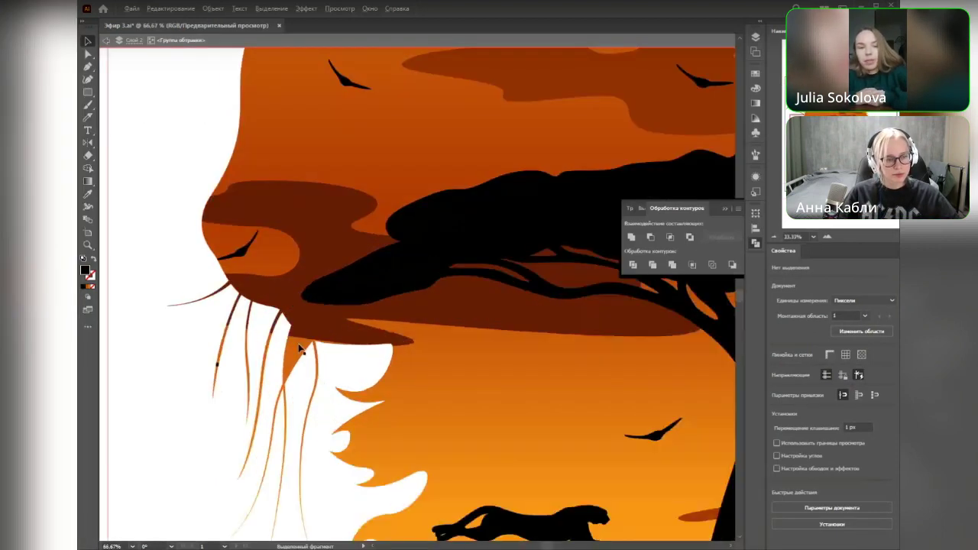
{"action": "scroll", "coordinate": [304, 365], "scroll_direction": "down", "scroll_amount": 4}
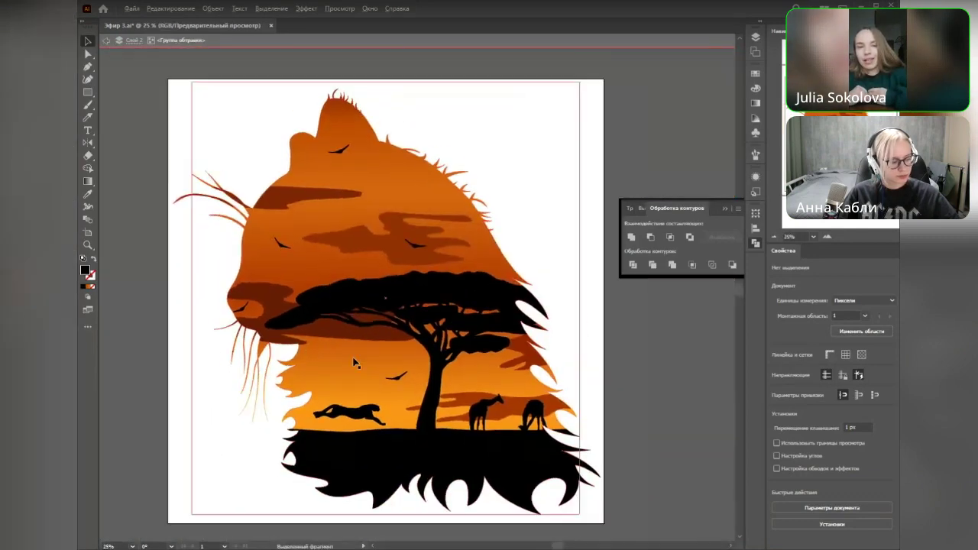
{"action": "left_click_drag", "start_coordinate": [359, 353], "coordinate": [383, 353]}
{"action": "left_click_drag", "start_coordinate": [555, 411], "coordinate": [497, 414]}
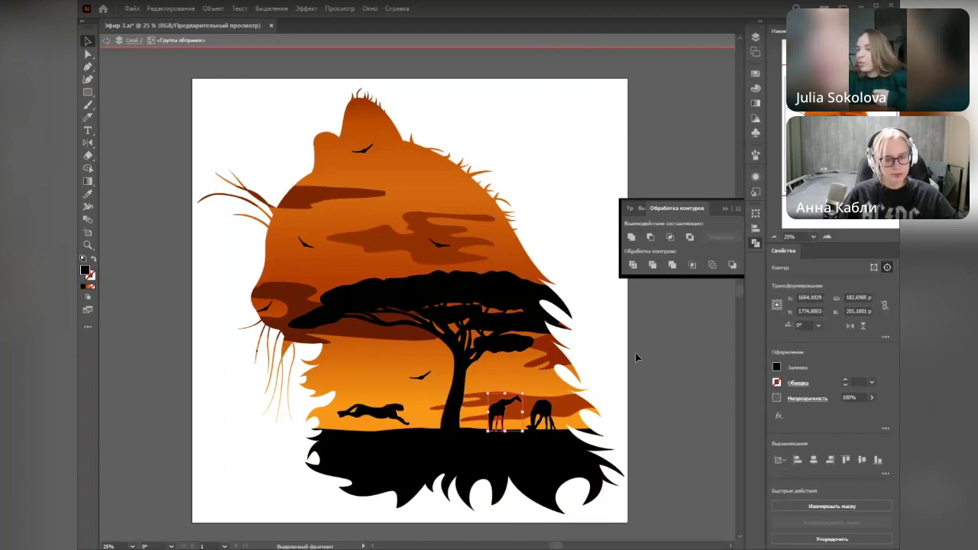
{"action": "left_click", "coordinate": [632, 400]}
Step: Examine the fur edge around the black ground rectangle at the cat's back and the overall composition
{"action": "scroll", "coordinate": [596, 475], "scroll_direction": "up", "scroll_amount": 3}
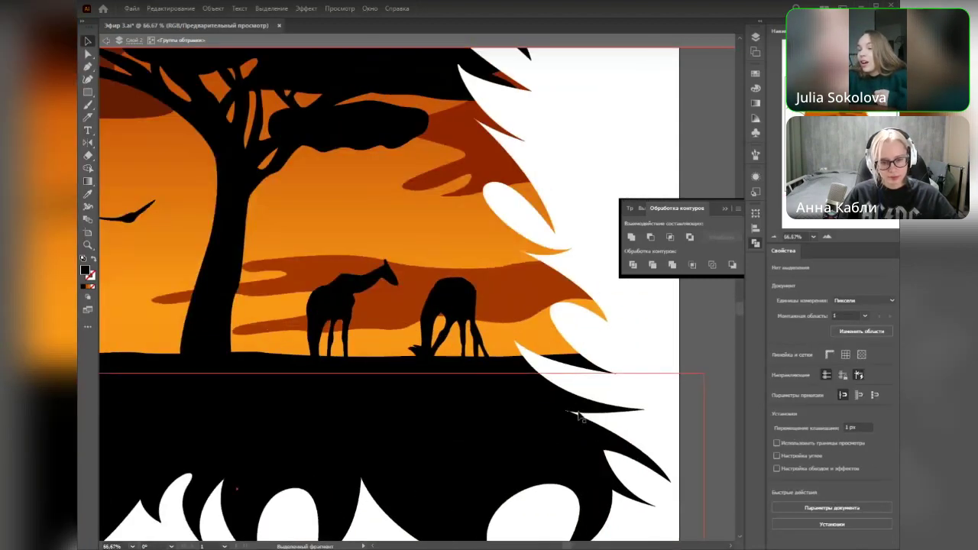
{"action": "left_click", "coordinate": [571, 418]}
{"action": "scroll", "coordinate": [629, 417], "scroll_direction": "up", "scroll_amount": 3}
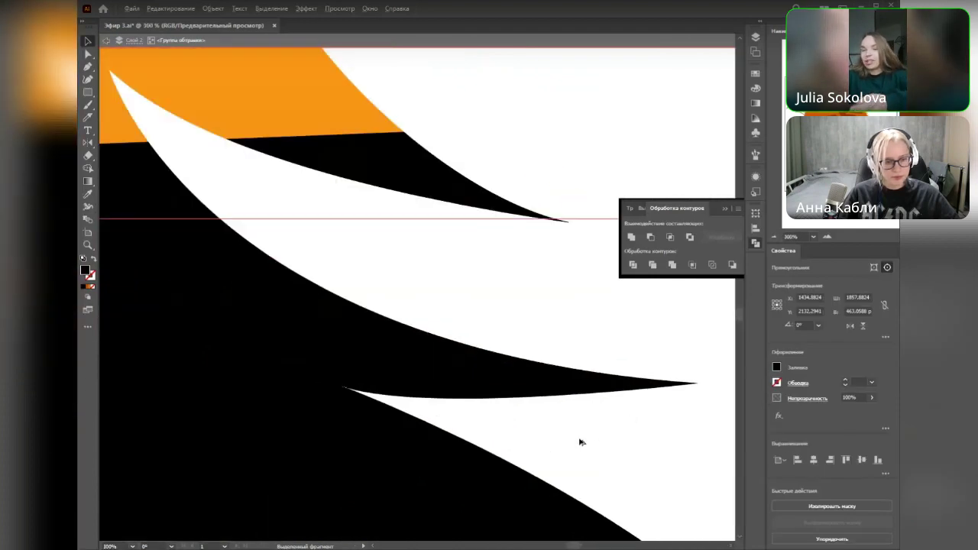
{"action": "scroll", "coordinate": [580, 444], "scroll_direction": "down", "scroll_amount": 3}
{"action": "key", "text": "a"}
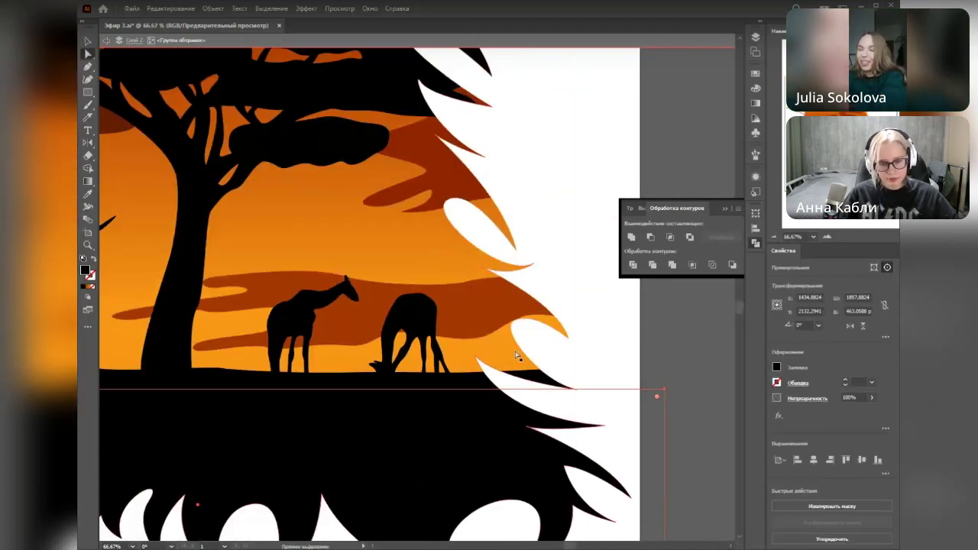
{"action": "left_click", "coordinate": [660, 360]}
{"action": "scroll", "coordinate": [558, 433], "scroll_direction": "down", "scroll_amount": 2}
{"action": "left_click_drag", "start_coordinate": [407, 330], "coordinate": [470, 357]}
{"action": "scroll", "coordinate": [489, 355], "scroll_direction": "down", "scroll_amount": 1}
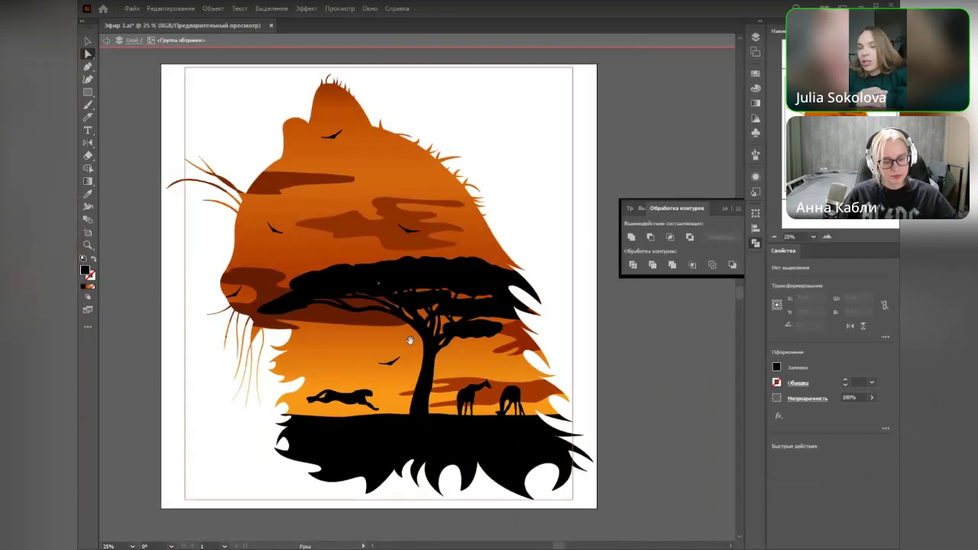
{"action": "key", "text": "alt"}
{"action": "scroll", "coordinate": [243, 401], "scroll_direction": "up", "scroll_amount": 3}
{"action": "left_click", "coordinate": [269, 272]}
{"action": "key", "text": "ctrl+z"}
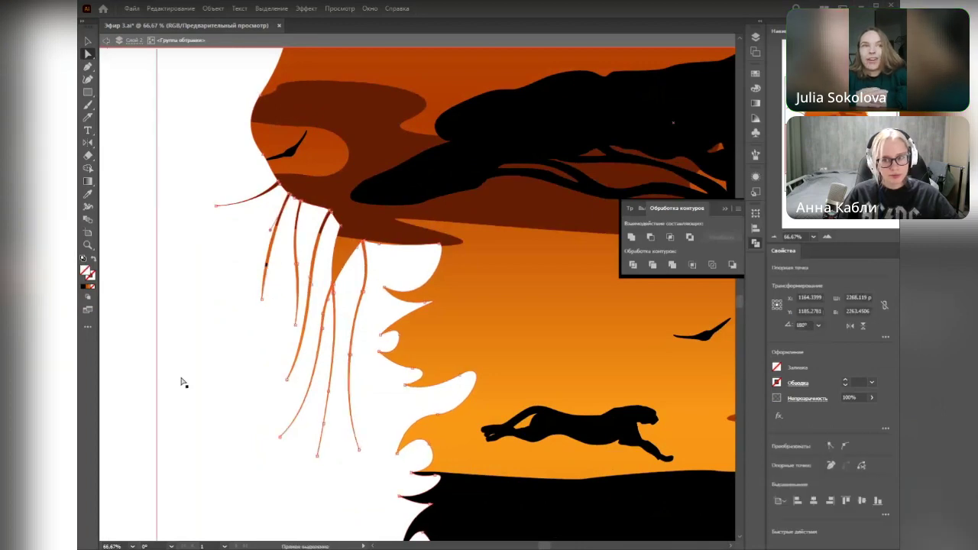
{"action": "left_click", "coordinate": [121, 356]}
{"action": "key", "text": "v"}
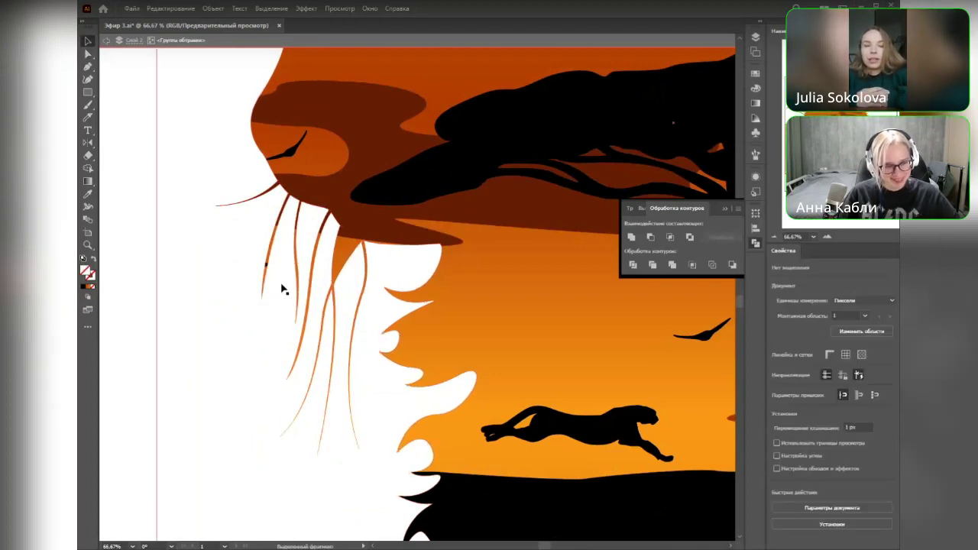
{"action": "double_click", "coordinate": [448, 290]}
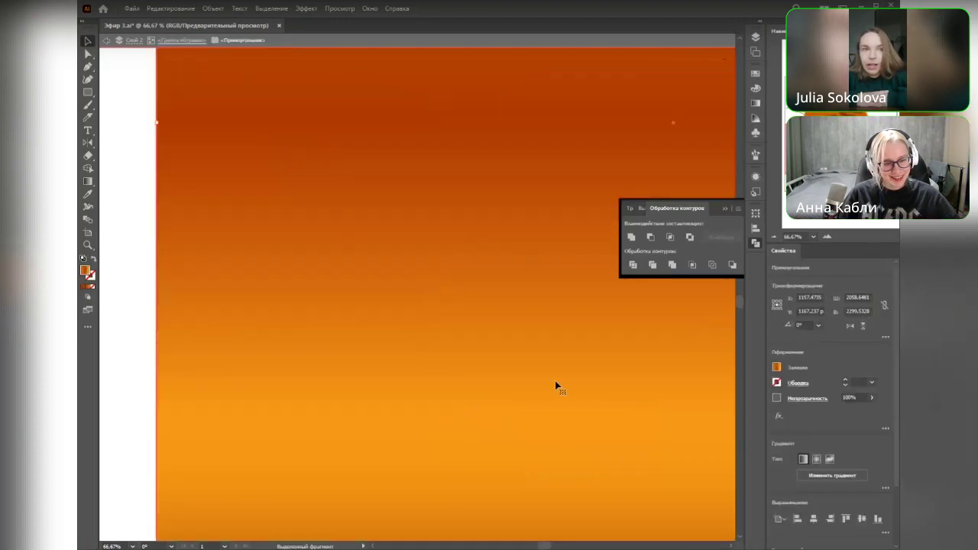
{"action": "double_click", "coordinate": [141, 292]}
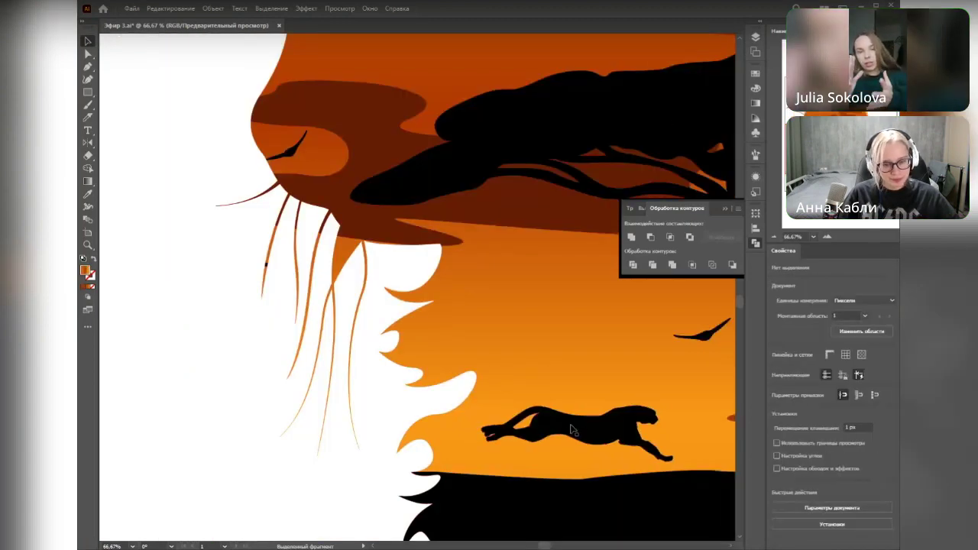
Step: Isolate the stray bird hidden behind the whiskers and move it into the orange sky above the running cheetah
{"action": "double_click", "coordinate": [290, 259]}
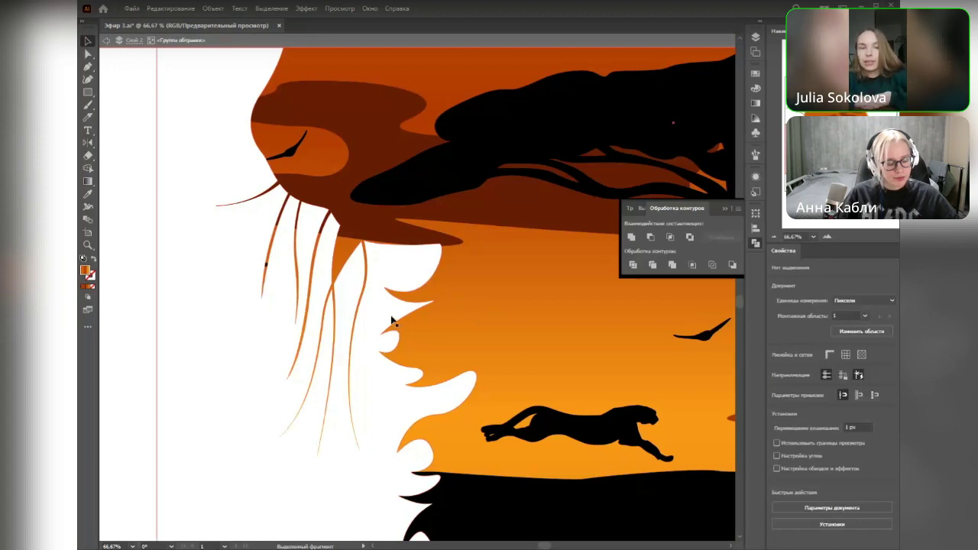
{"action": "left_click", "coordinate": [534, 301]}
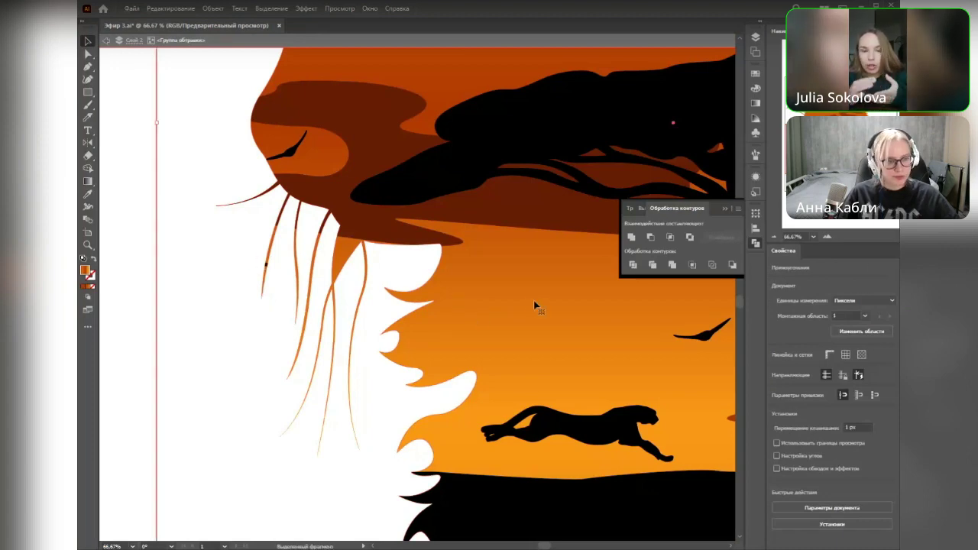
{"action": "double_click", "coordinate": [263, 267]}
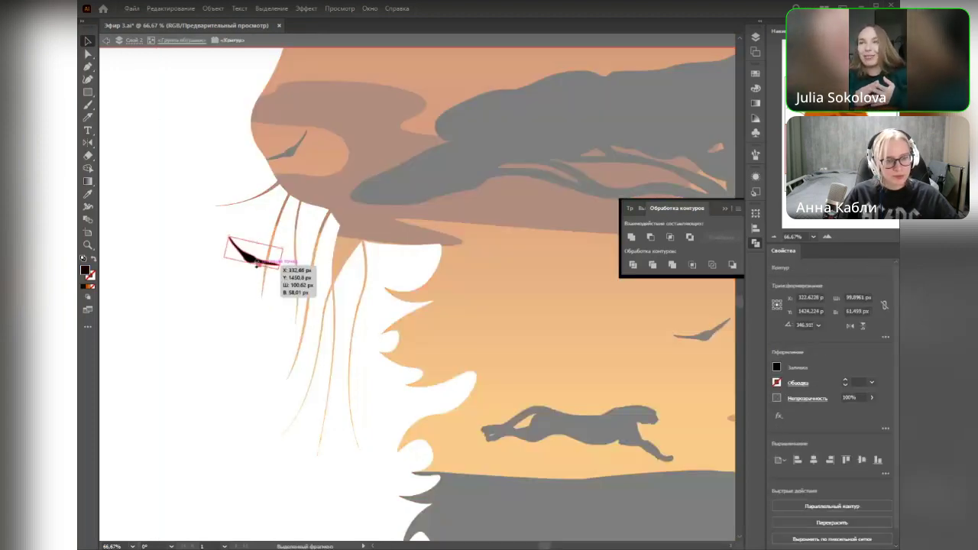
{"action": "left_click_drag", "start_coordinate": [252, 258], "coordinate": [498, 324]}
{"action": "double_click", "coordinate": [206, 330]}
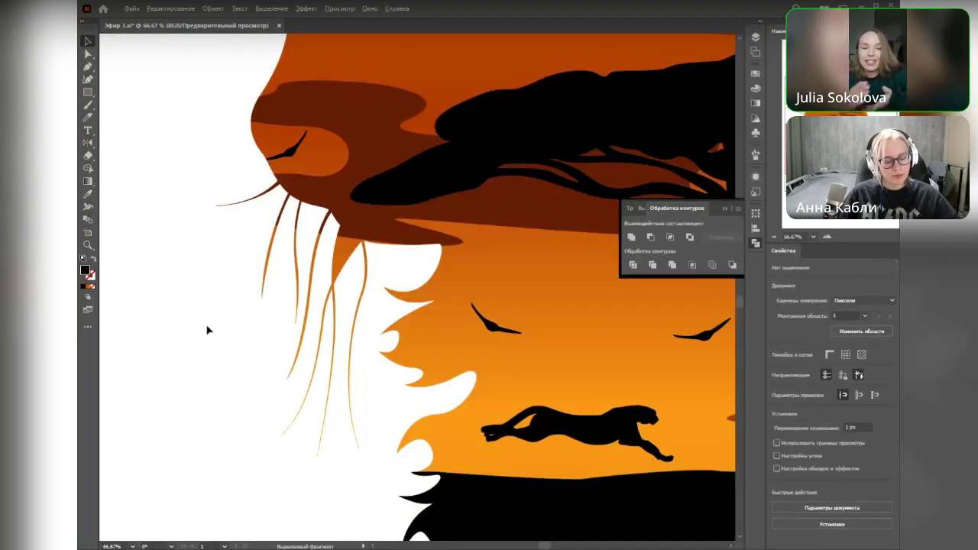
Step: Shrink the bird above the cheetah to about 58 × 36 px and move it to the chest fur edge
{"action": "scroll", "coordinate": [207, 331], "scroll_direction": "down", "scroll_amount": 1}
{"action": "left_click_drag", "start_coordinate": [410, 334], "coordinate": [267, 312]}
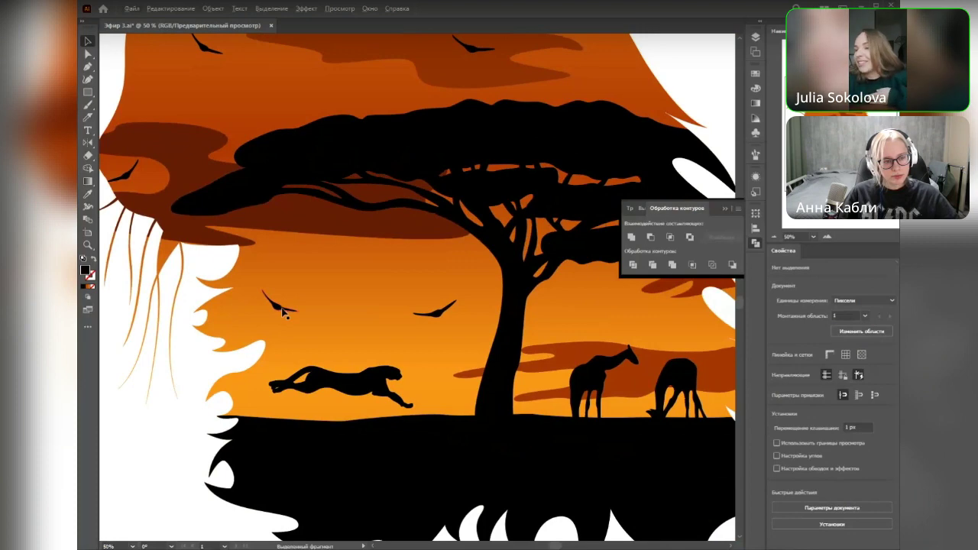
{"action": "left_click", "coordinate": [302, 324]}
{"action": "double_click", "coordinate": [281, 313]}
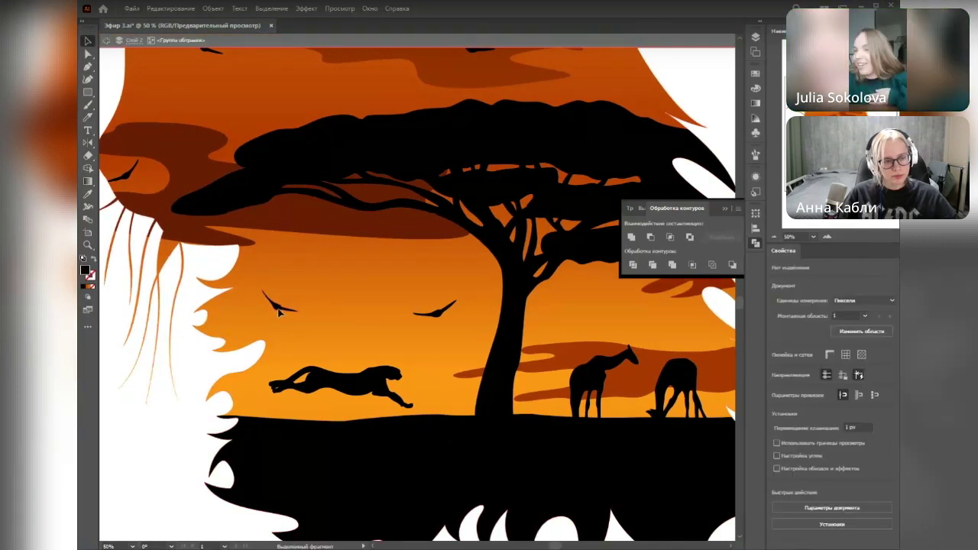
{"action": "left_click", "coordinate": [278, 309]}
{"action": "left_click_drag", "start_coordinate": [296, 312], "coordinate": [234, 320]}
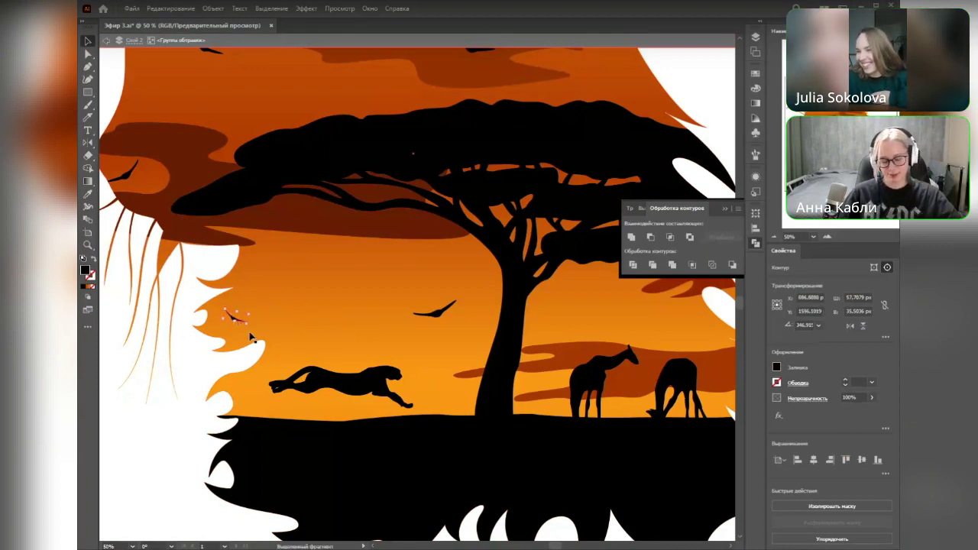
{"action": "key", "text": "ctrl+minus"}
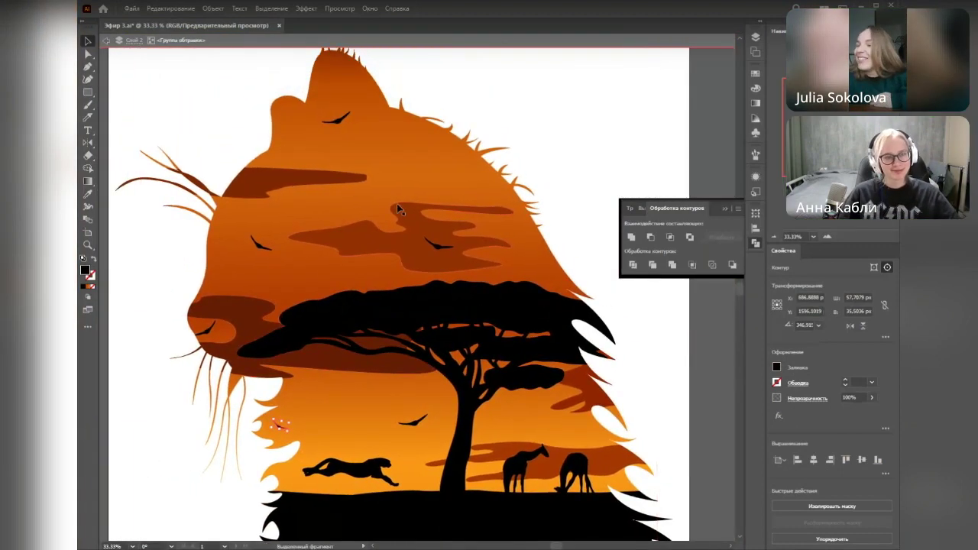
Step: Move the bird below the tall ear slightly down and towards the cat's forehead
{"action": "left_click_drag", "start_coordinate": [343, 123], "coordinate": [306, 130]}
{"action": "left_click", "coordinate": [525, 93]}
{"action": "key", "text": "space"}
{"action": "left_click_drag", "start_coordinate": [692, 352], "coordinate": [671, 319]}
{"action": "key", "text": "ctrl+minus"}
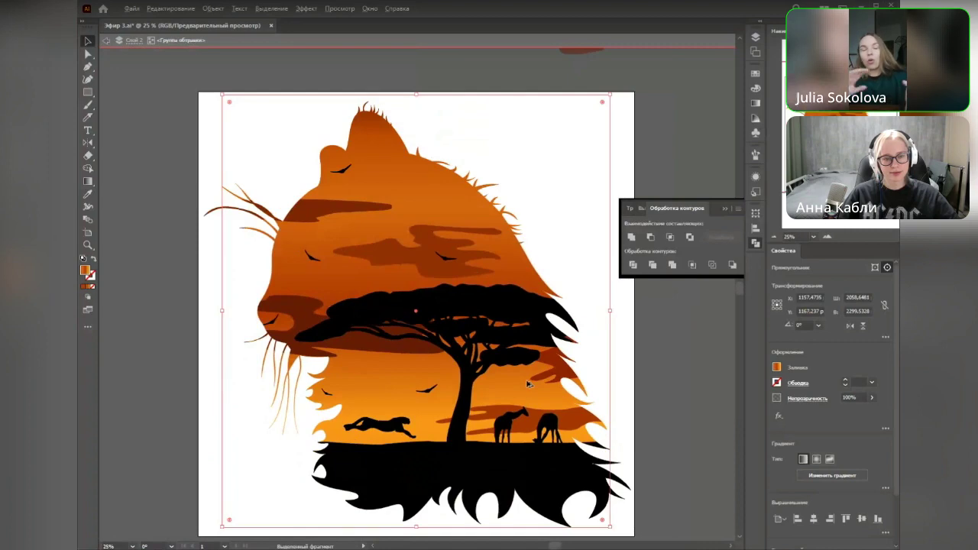
Step: Shift the acacia tree slightly towards the cat's back and exit isolation of the clipping group
{"action": "key", "text": "space"}
{"action": "left_click_drag", "start_coordinate": [579, 374], "coordinate": [570, 356]}
{"action": "left_click_drag", "start_coordinate": [492, 294], "coordinate": [503, 291]}
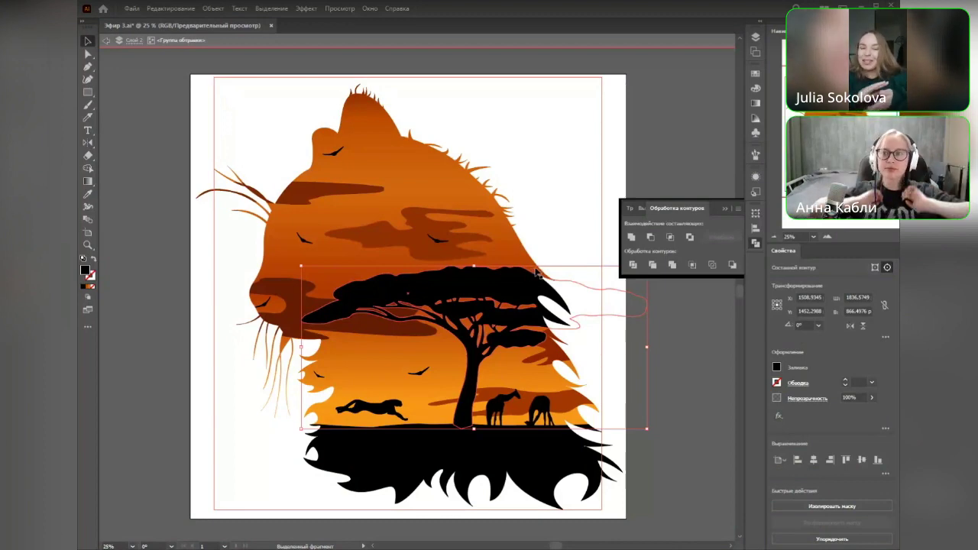
{"action": "left_click_drag", "start_coordinate": [497, 301], "coordinate": [502, 303]}
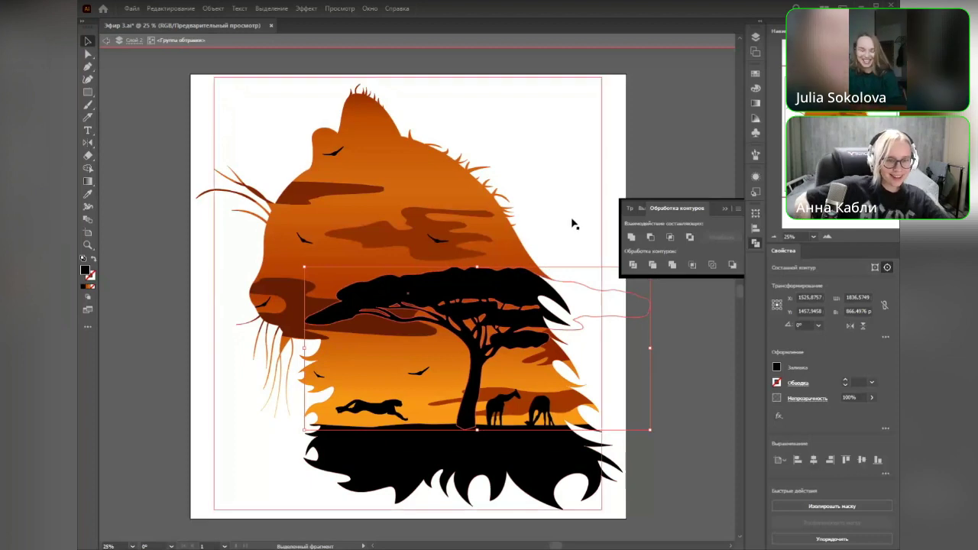
{"action": "left_click", "coordinate": [541, 188]}
{"action": "left_click", "coordinate": [679, 347]}
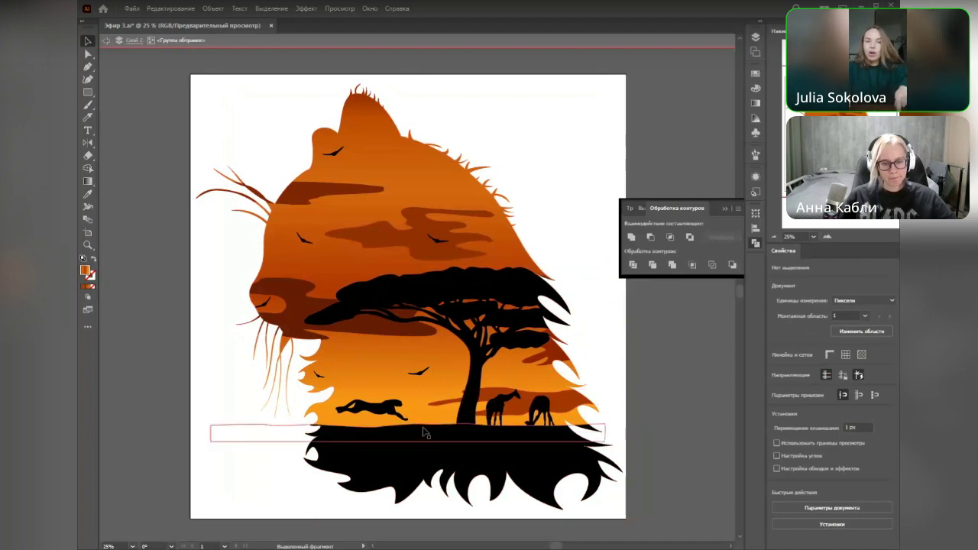
{"action": "double_click", "coordinate": [647, 387]}
{"action": "key", "text": "ctrl+minus"}
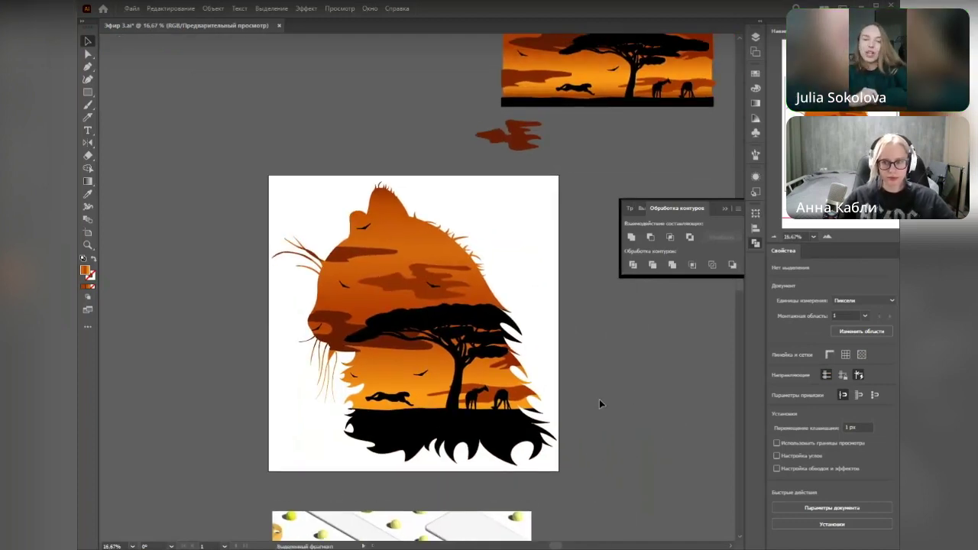
{"action": "scroll", "coordinate": [606, 407], "scroll_direction": "down", "scroll_amount": 1}
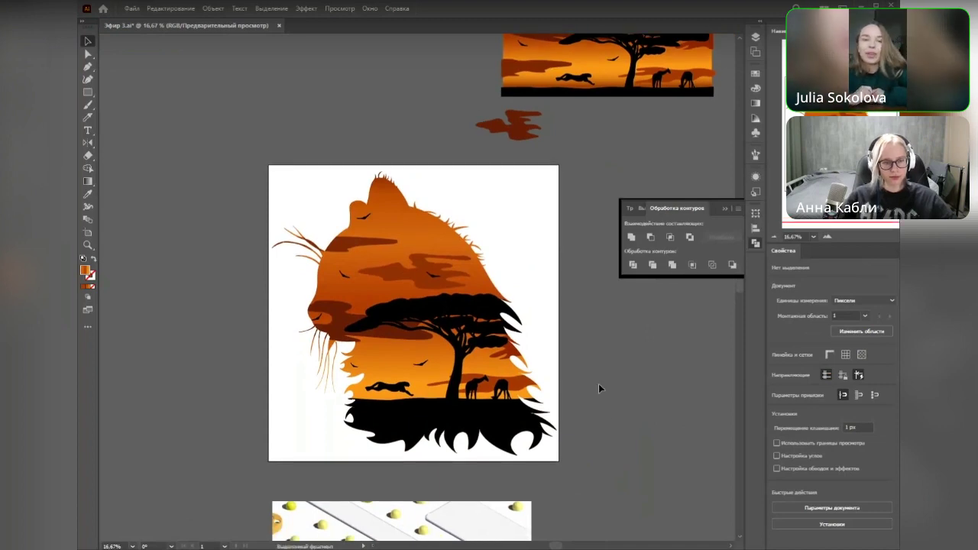
Step: Rotate the bird silhouette beside the cat's ear inside the clipping group and shift it slightly, leaving isolation mode when done
{"action": "left_click_drag", "start_coordinate": [598, 385], "coordinate": [638, 427]}
{"action": "scroll", "coordinate": [615, 439], "scroll_direction": "up", "scroll_amount": 1}
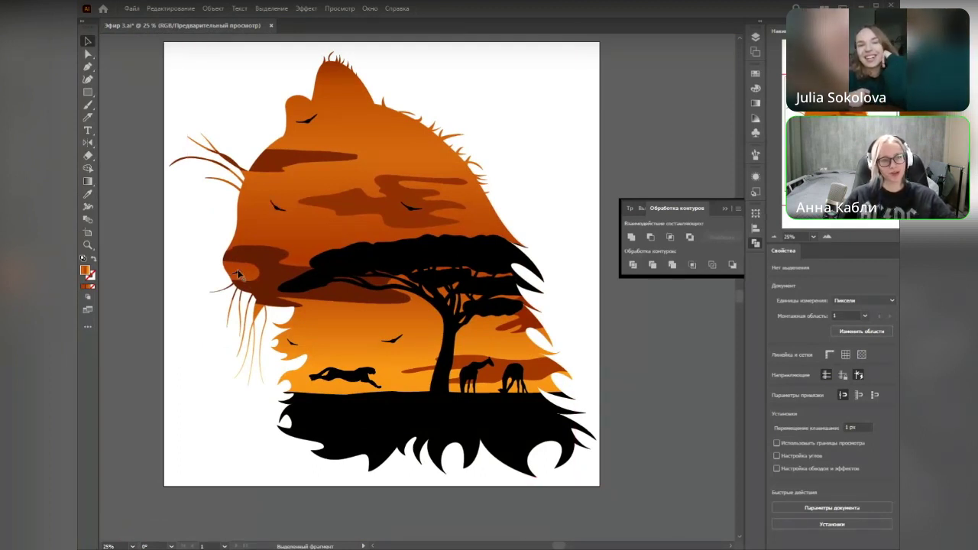
{"action": "left_click", "coordinate": [313, 125]}
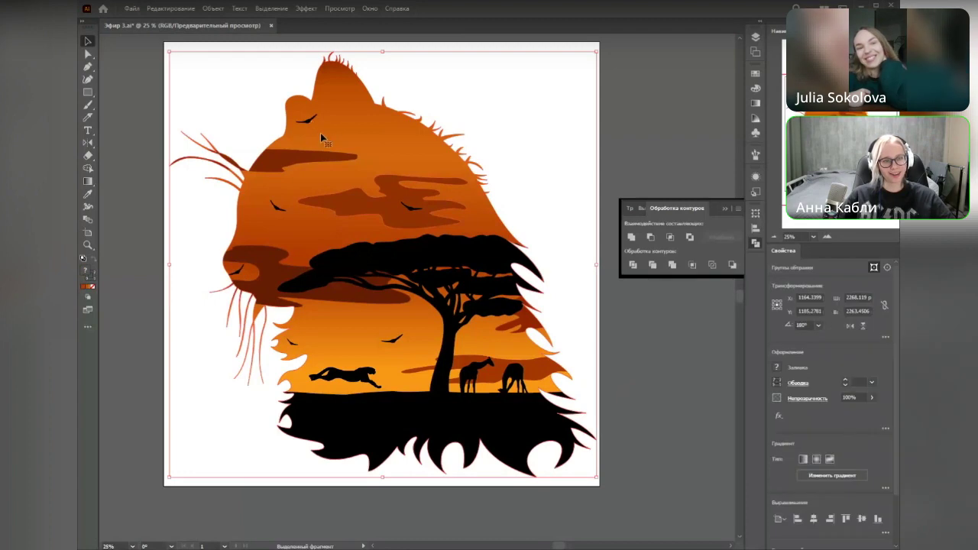
{"action": "double_click", "coordinate": [320, 134]}
{"action": "left_click", "coordinate": [323, 127]}
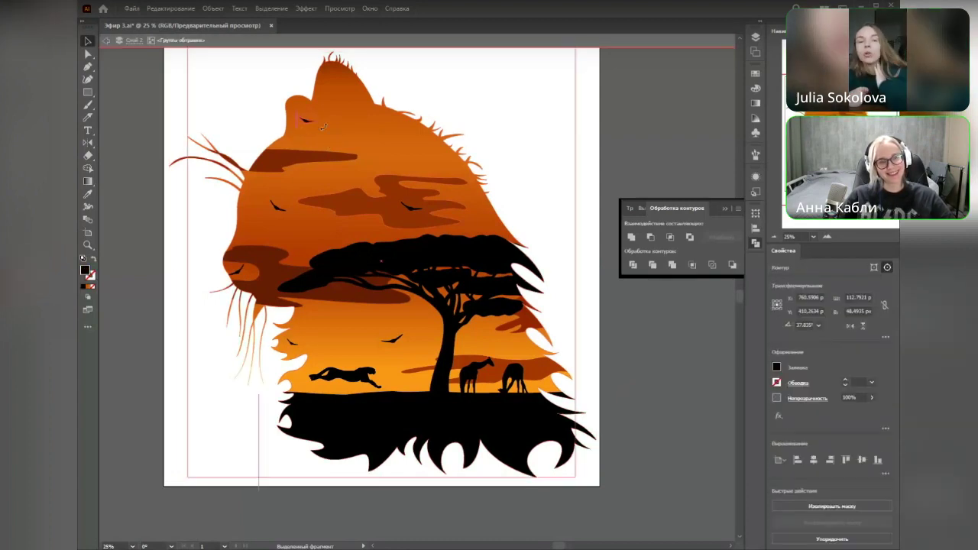
{"action": "left_click", "coordinate": [307, 121]}
{"action": "left_click_drag", "start_coordinate": [306, 122], "coordinate": [321, 118]}
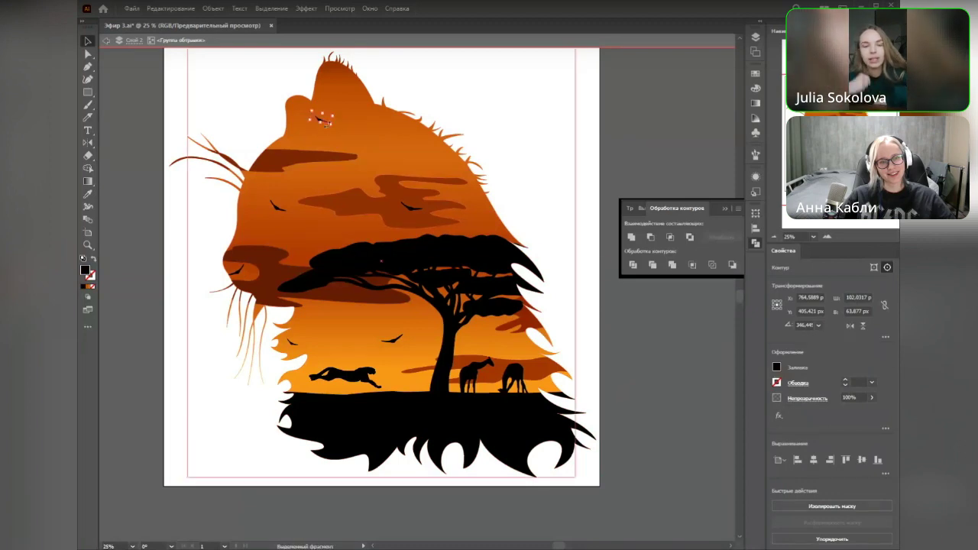
{"action": "left_click", "coordinate": [656, 364]}
{"action": "scroll", "coordinate": [422, 254], "scroll_direction": "up", "scroll_amount": 1}
{"action": "left_click_drag", "start_coordinate": [422, 255], "coordinate": [487, 301]}
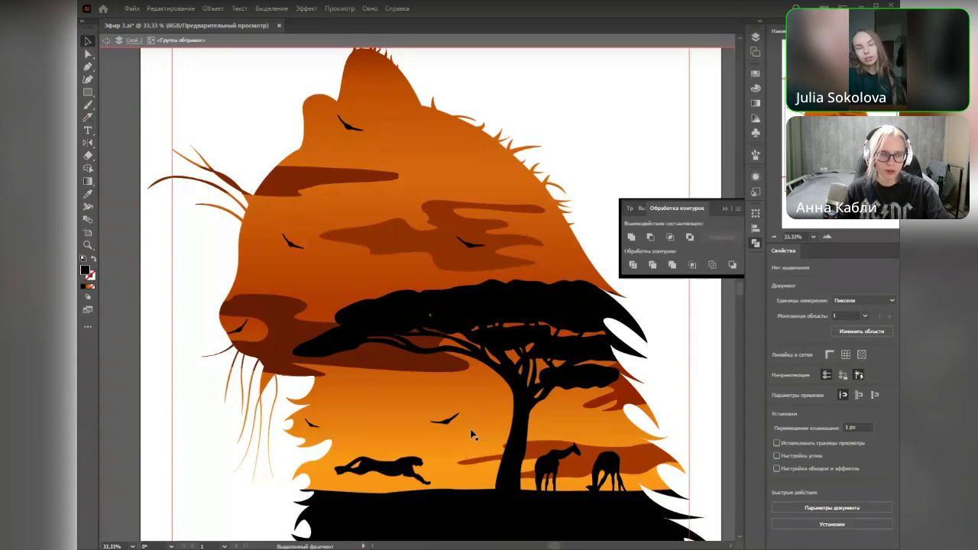
{"action": "double_click", "coordinate": [158, 269]}
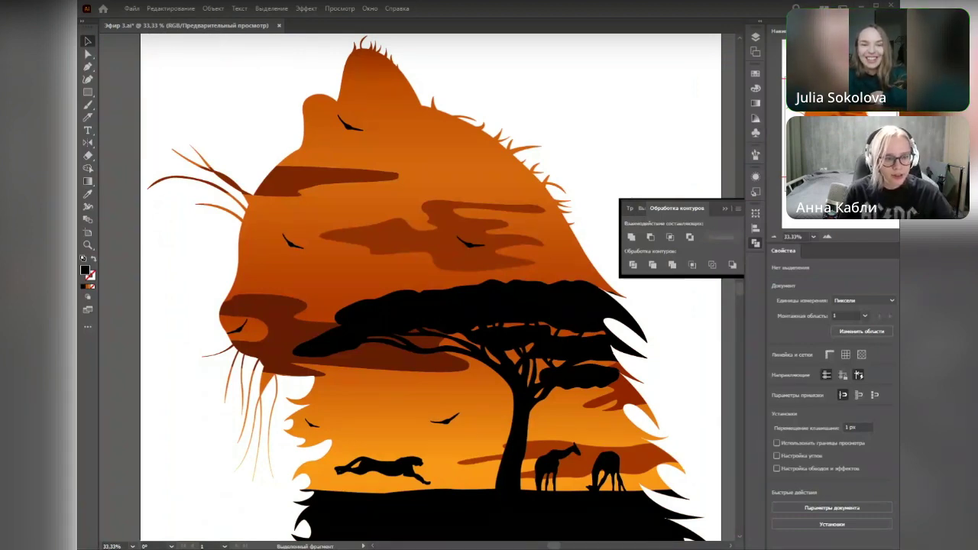
Step: Show and unlock the reference layer Слой 1 containing the source photos
{"action": "left_click", "coordinate": [755, 37]}
{"action": "left_click", "coordinate": [631, 49]}
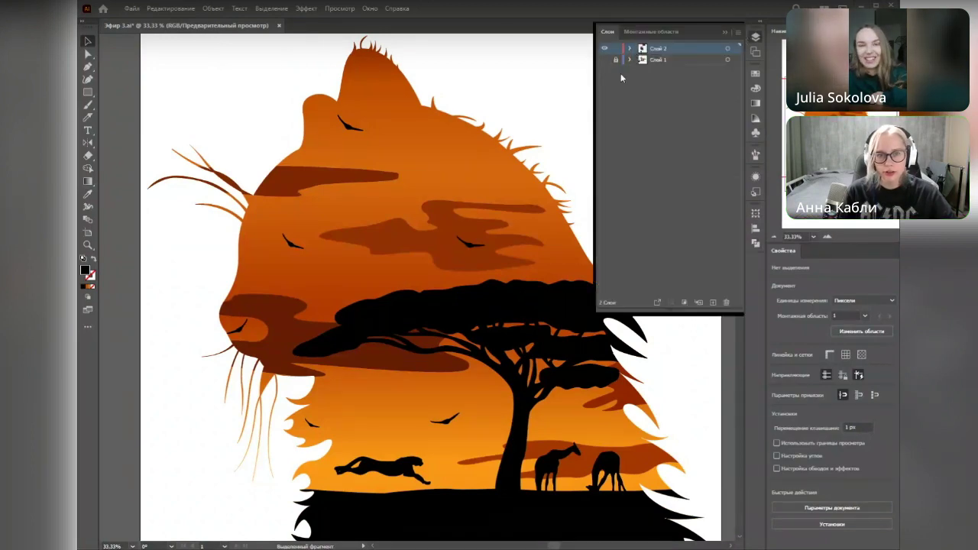
{"action": "left_click", "coordinate": [604, 60]}
{"action": "key", "text": "ctrl+minus"}
{"action": "key", "text": "ctrl+minus"}
Step: Move the backlit cat photo onto the artboard so that it lies behind the safari silhouette
{"action": "left_click_drag", "start_coordinate": [497, 153], "coordinate": [465, 247]}
{"action": "left_click", "coordinate": [850, 326]}
{"action": "mouse_move", "coordinate": [465, 341]}
{"action": "left_mouse_down"}
{"action": "mouse_move", "coordinate": [405, 338]}
{"action": "mouse_move", "coordinate": [467, 339]}
{"action": "mouse_move", "coordinate": [460, 344]}
{"action": "left_mouse_up"}
{"action": "scroll", "coordinate": [504, 318], "scroll_direction": "up", "scroll_amount": 3}
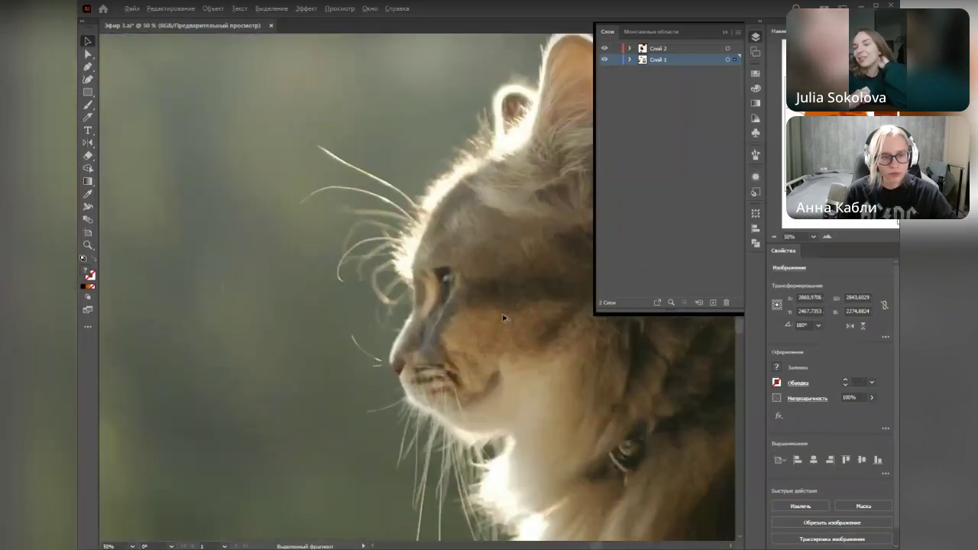
{"action": "scroll", "coordinate": [502, 315], "scroll_direction": "down", "scroll_amount": 1}
{"action": "scroll", "coordinate": [498, 318], "scroll_direction": "down", "scroll_amount": 2}
{"action": "left_click_drag", "start_coordinate": [461, 315], "coordinate": [180, 162]}
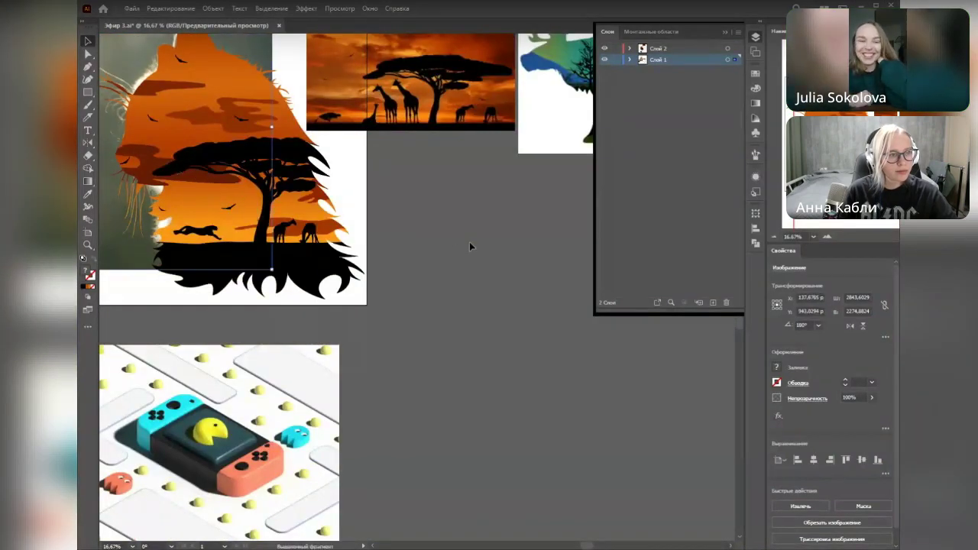
Step: Enlarge the cat photo to about 3139 × 2511 px, offset its face from the silhouette, and lock Слой 1
{"action": "left_click_drag", "start_coordinate": [459, 249], "coordinate": [656, 307]}
{"action": "mouse_move", "coordinate": [262, 233]}
{"action": "left_mouse_down"}
{"action": "mouse_move", "coordinate": [245, 247]}
{"action": "mouse_move", "coordinate": [252, 237]}
{"action": "left_mouse_up"}
{"action": "left_click_drag", "start_coordinate": [111, 331], "coordinate": [173, 363]}
{"action": "left_click_drag", "start_coordinate": [389, 316], "coordinate": [415, 312]}
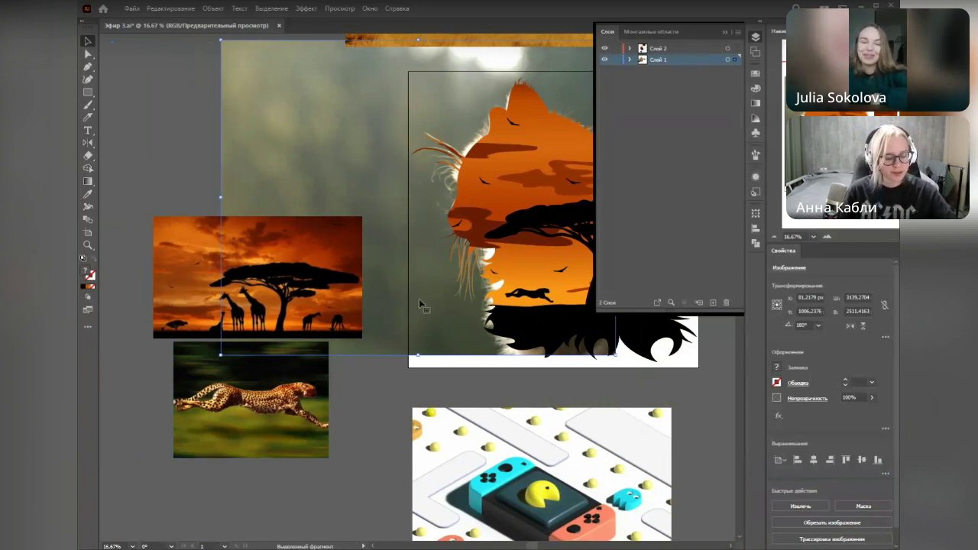
{"action": "left_click_drag", "start_coordinate": [432, 307], "coordinate": [395, 300]}
{"action": "left_click", "coordinate": [615, 59]}
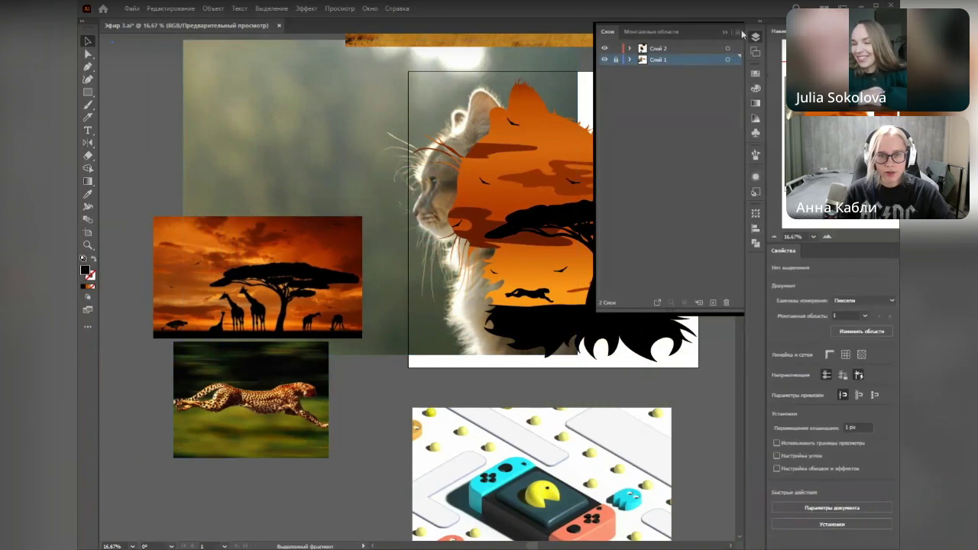
{"action": "left_click", "coordinate": [722, 34]}
Step: Make Слой 2 the active layer for tracing the cat's eye with the Pen tool
{"action": "scroll", "coordinate": [388, 238], "scroll_direction": "up", "scroll_amount": 2}
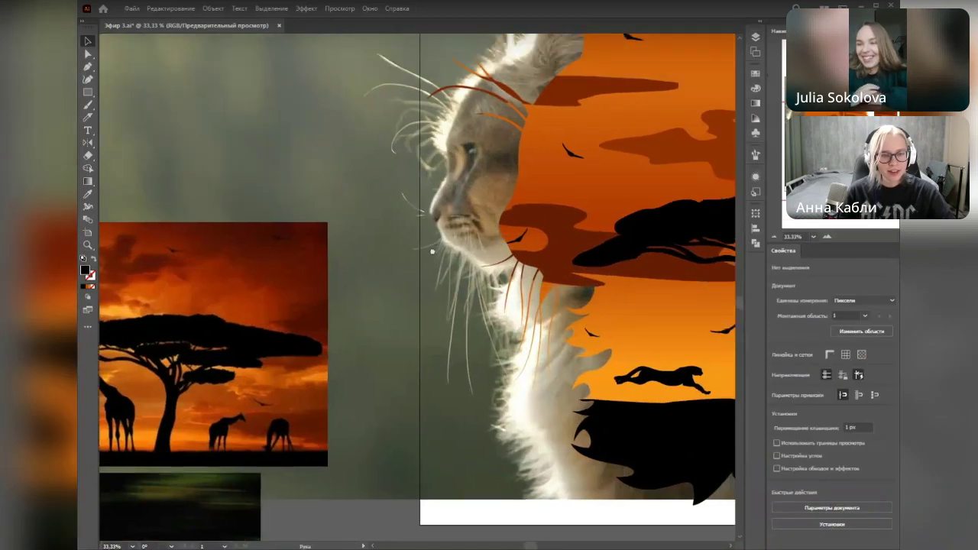
{"action": "scroll", "coordinate": [430, 306], "scroll_direction": "up", "scroll_amount": 1}
{"action": "key", "text": "p"}
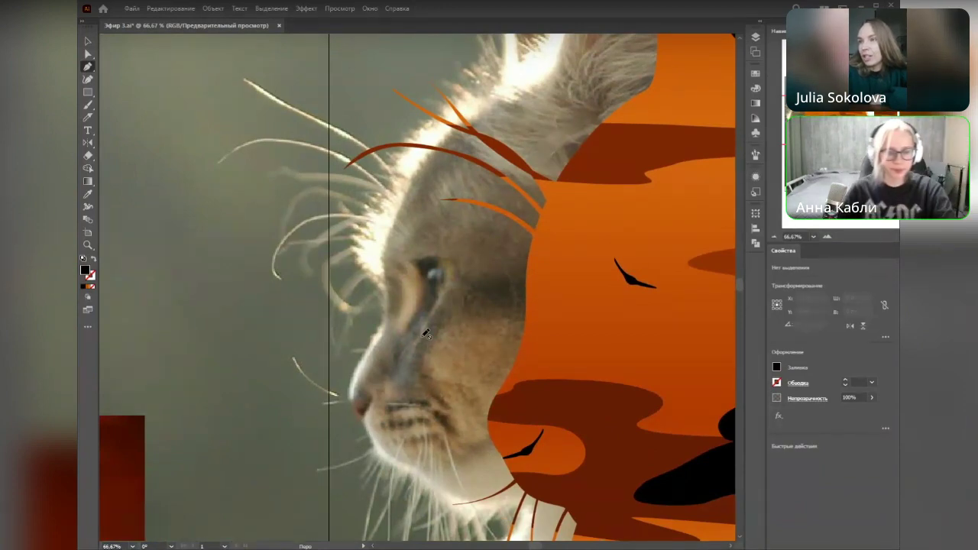
{"action": "scroll", "coordinate": [420, 351], "scroll_direction": "up", "scroll_amount": 1}
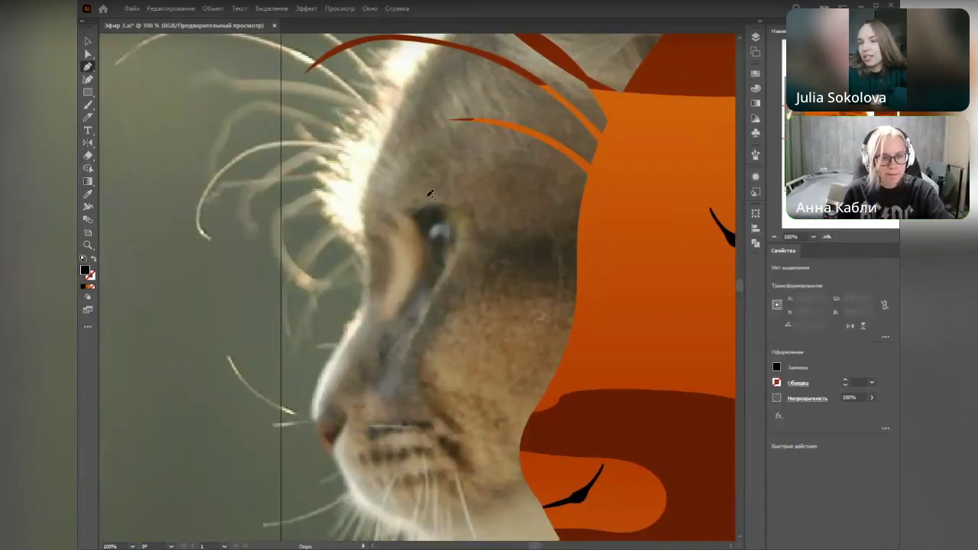
{"action": "left_click", "coordinate": [756, 37]}
{"action": "left_click", "coordinate": [691, 50]}
{"action": "left_click", "coordinate": [755, 37]}
Step: Trace the upper and rear edge of the cat's eye using no fill and a 1 pt black stroke
{"action": "mouse_move", "coordinate": [467, 246]}
{"action": "left_mouse_down"}
{"action": "mouse_move", "coordinate": [478, 263]}
{"action": "mouse_move", "coordinate": [471, 246]}
{"action": "left_mouse_up"}
{"action": "left_click", "coordinate": [423, 230]}
{"action": "left_click", "coordinate": [93, 259]}
{"action": "left_click_drag", "start_coordinate": [460, 282], "coordinate": [447, 374]}
{"action": "scroll", "coordinate": [445, 300], "scroll_direction": "up", "scroll_amount": 2}
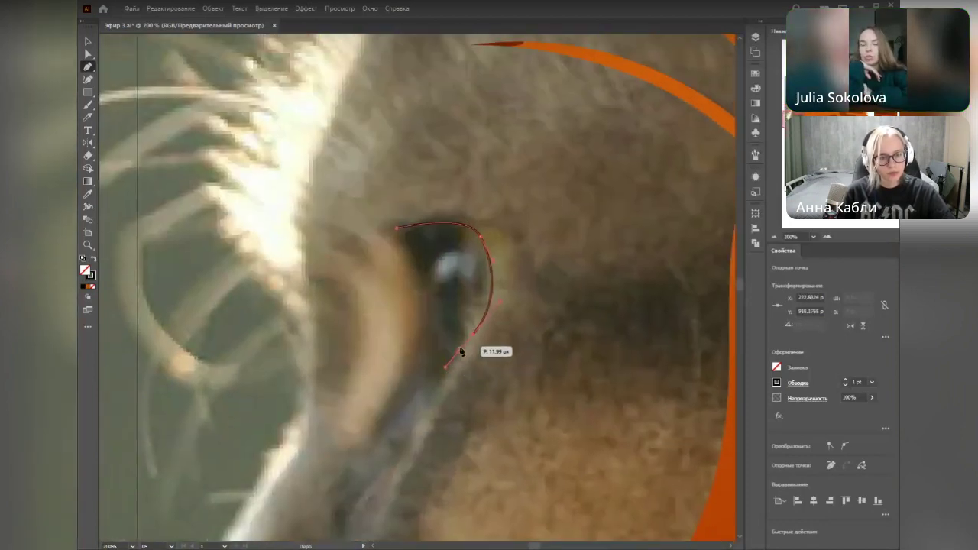
{"action": "left_click_drag", "start_coordinate": [474, 336], "coordinate": [448, 364]}
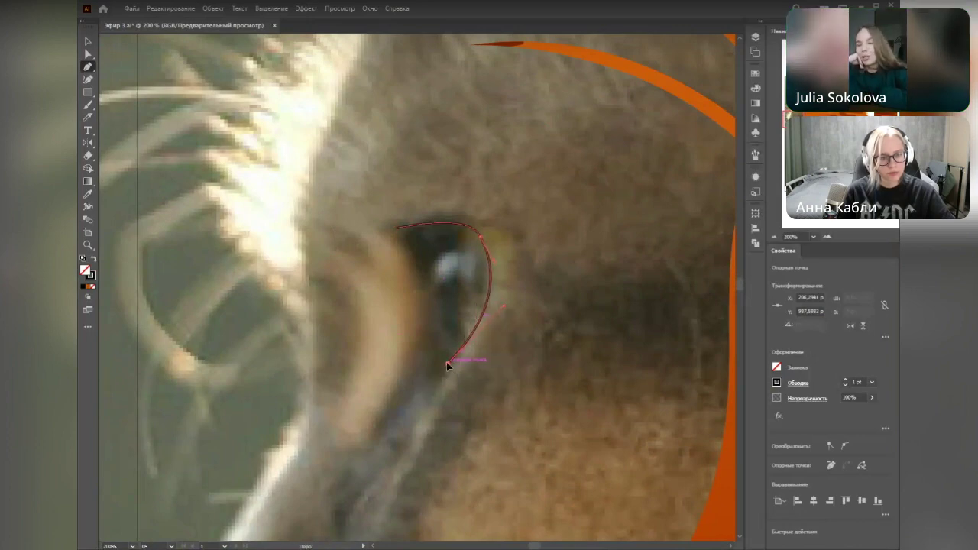
Step: Adjust the eye curve's anchor points and close the path into a teardrop outline with a pointed lower end
{"action": "left_click_drag", "start_coordinate": [489, 245], "coordinate": [507, 260]}
{"action": "left_click_drag", "start_coordinate": [397, 231], "coordinate": [426, 243]}
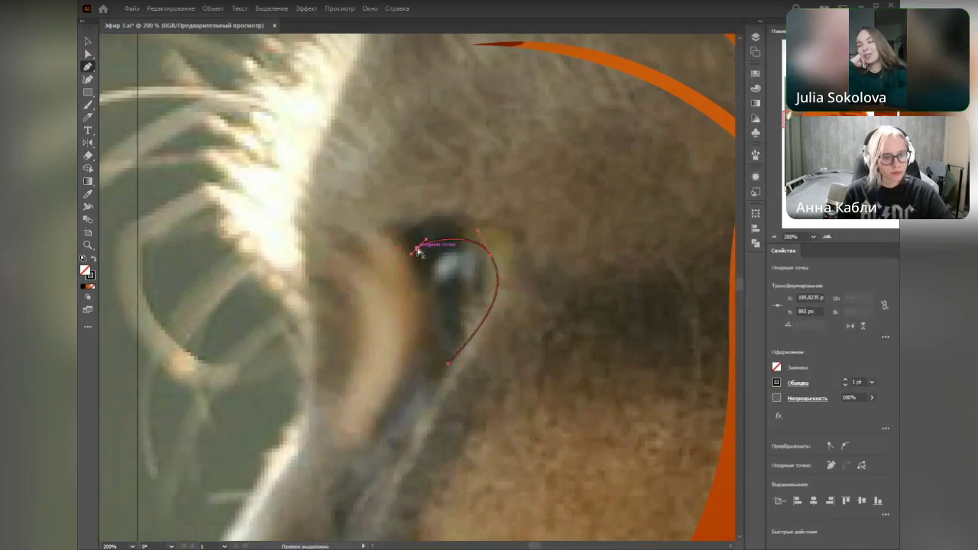
{"action": "left_click", "coordinate": [418, 247]}
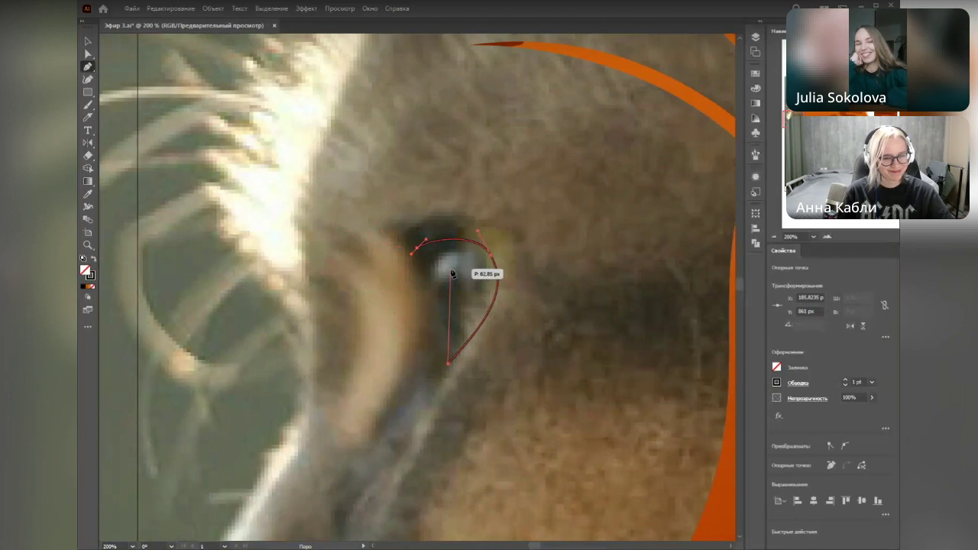
{"action": "left_click_drag", "start_coordinate": [418, 248], "coordinate": [447, 209]}
{"action": "left_click_drag", "start_coordinate": [452, 368], "coordinate": [447, 355]}
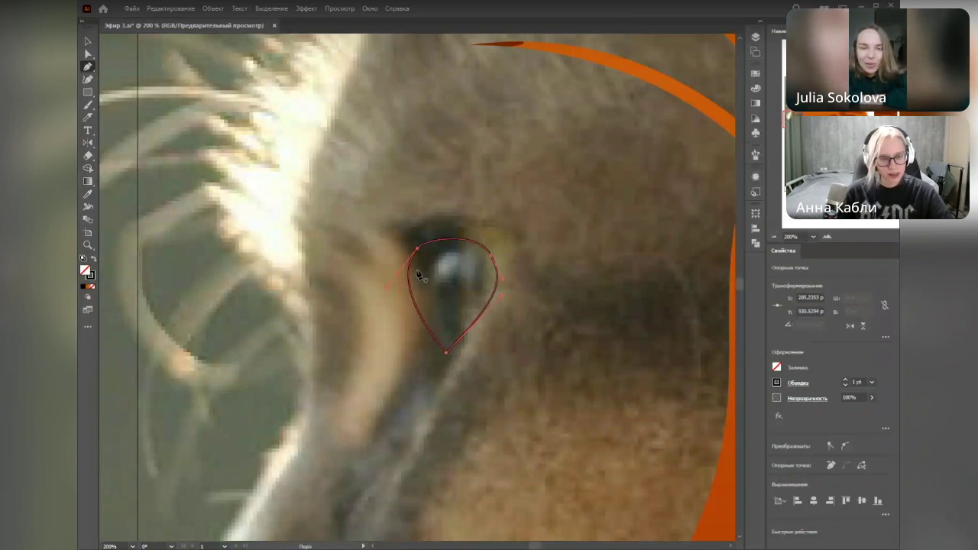
{"action": "key", "text": "v"}
{"action": "left_click", "coordinate": [343, 337]}
Step: Draw a curve inside the eye from its front edge to near the lower tip and refine its bend
{"action": "key", "text": "p"}
{"action": "left_click", "coordinate": [410, 263]}
{"action": "left_click_drag", "start_coordinate": [444, 323], "coordinate": [437, 337]}
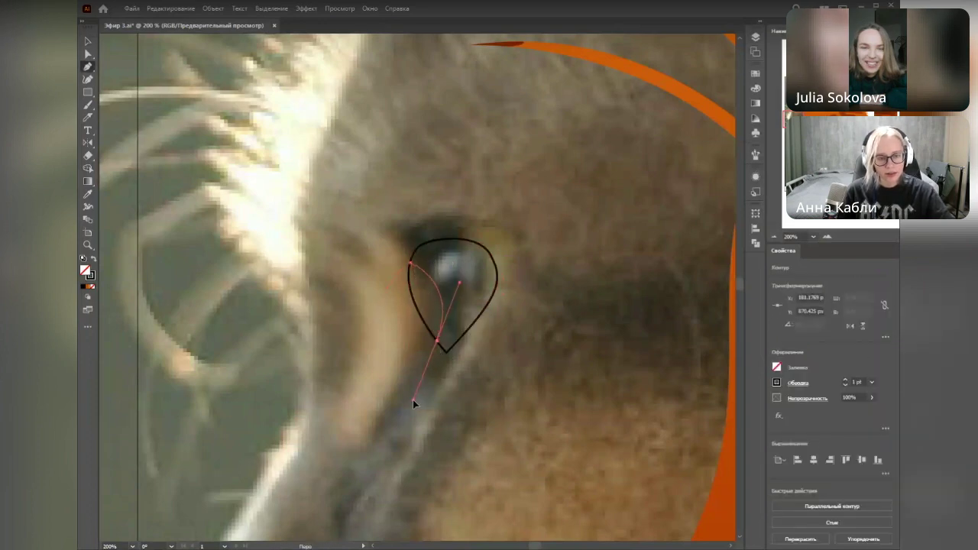
{"action": "left_click", "coordinate": [438, 341]}
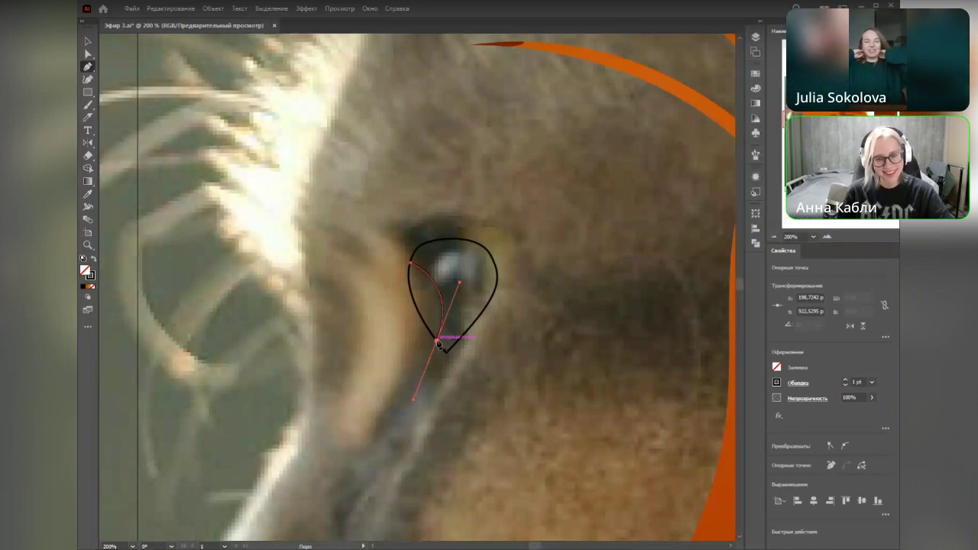
{"action": "left_click_drag", "start_coordinate": [459, 283], "coordinate": [446, 288]}
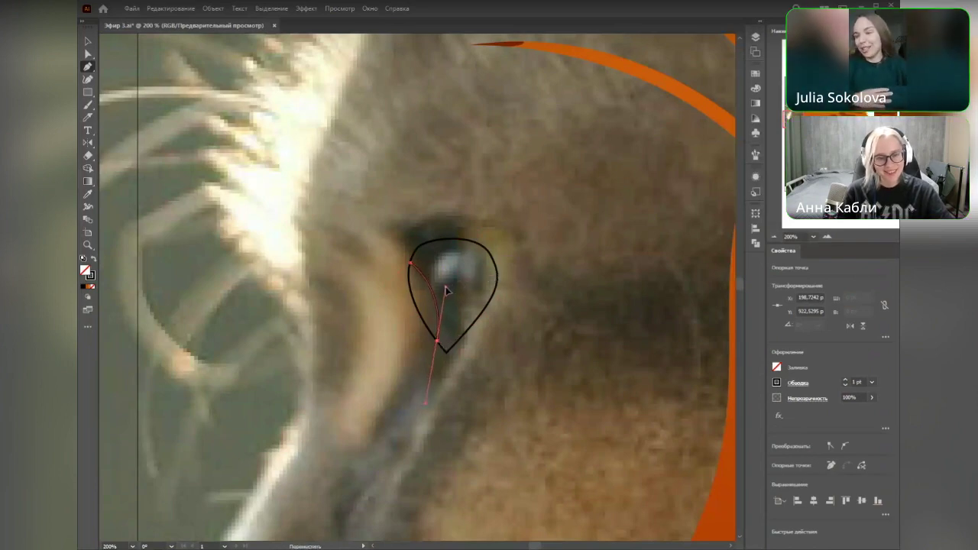
{"action": "left_click_drag", "start_coordinate": [438, 343], "coordinate": [442, 347]}
{"action": "left_click_drag", "start_coordinate": [451, 294], "coordinate": [443, 295]}
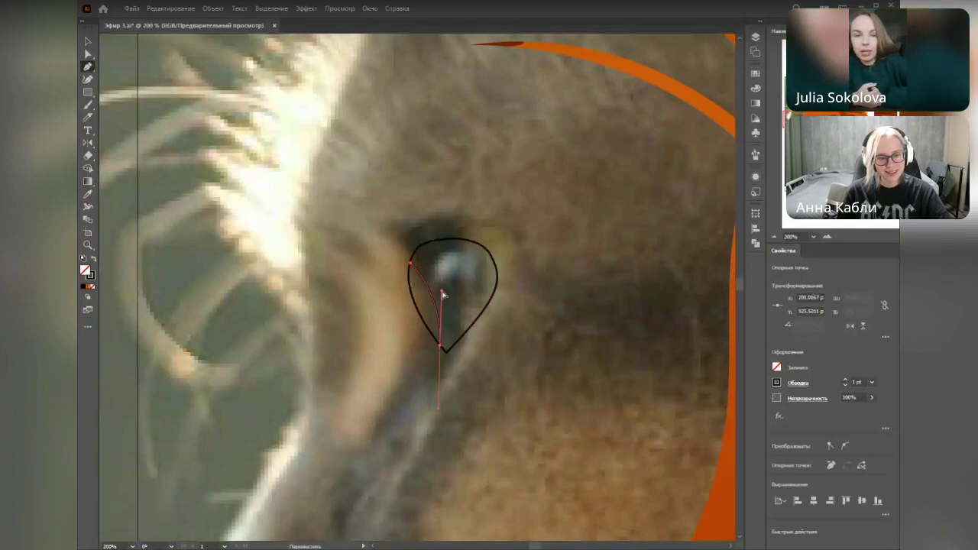
{"action": "left_click_drag", "start_coordinate": [440, 348], "coordinate": [435, 340]}
{"action": "left_click", "coordinate": [435, 338]}
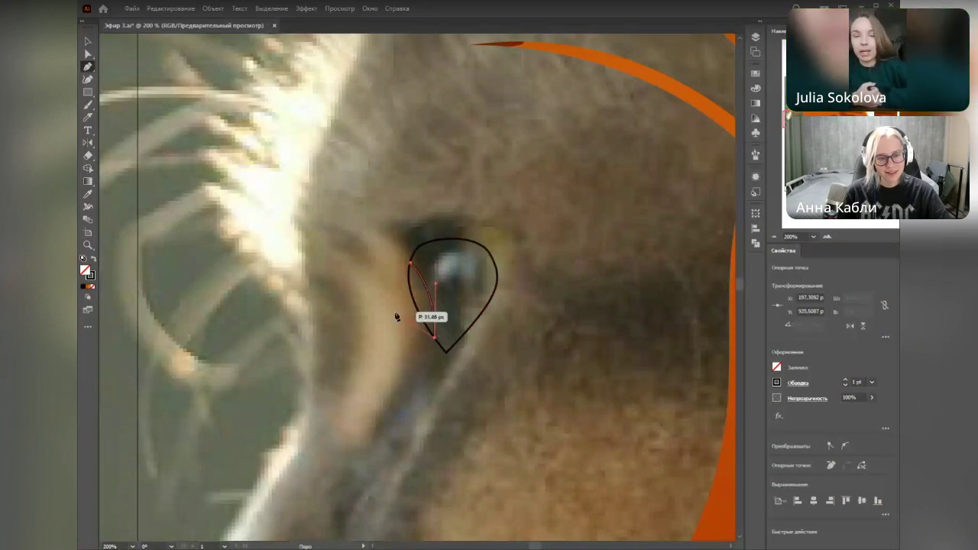
Step: Close the inner curve outside the eye outline and remove the protruding part with the Shape Builder tool
{"action": "left_click", "coordinate": [395, 312]}
{"action": "left_click", "coordinate": [403, 266]}
{"action": "left_click", "coordinate": [410, 263]}
{"action": "key", "text": "v"}
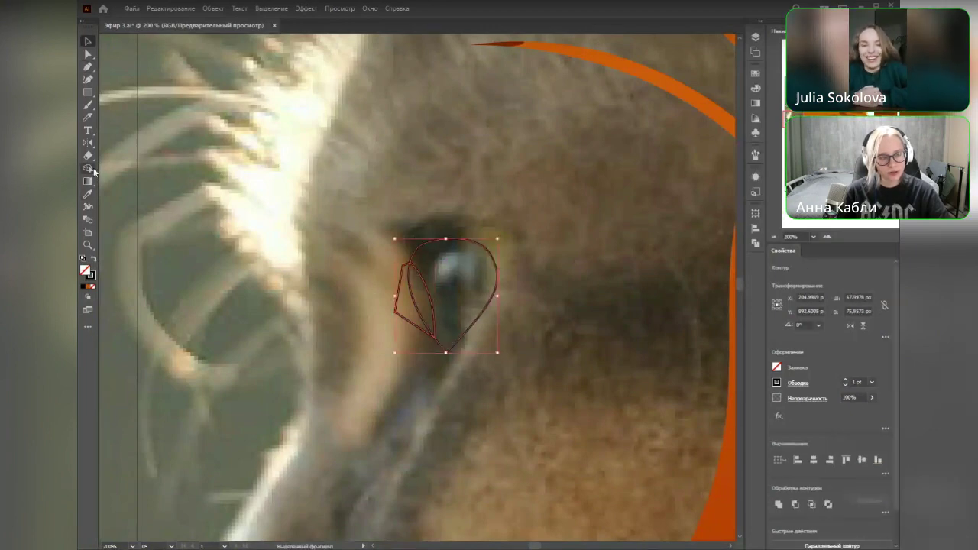
{"action": "left_click", "coordinate": [89, 168]}
{"action": "key", "text": "v"}
{"action": "left_click", "coordinate": [330, 303]}
Step: Draw a curved tear line along the eye's lower rear edge, continuing past the tip toward the nose
{"action": "scroll", "coordinate": [335, 333], "scroll_direction": "down", "scroll_amount": 3}
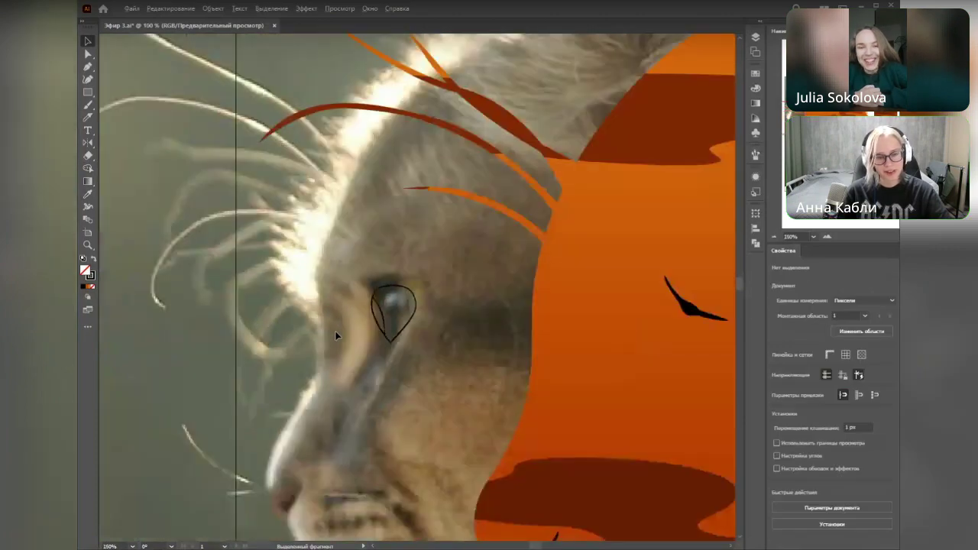
{"action": "scroll", "coordinate": [334, 333], "scroll_direction": "up", "scroll_amount": 4}
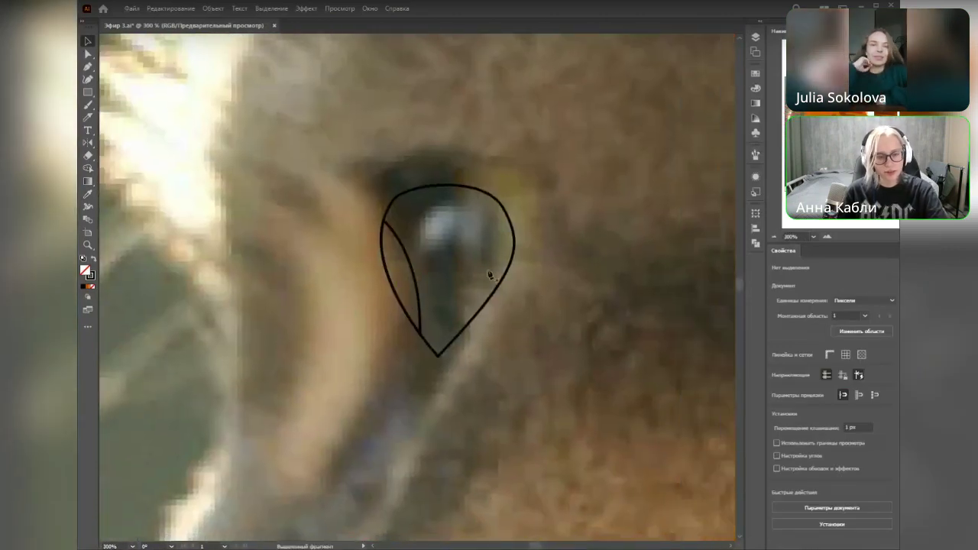
{"action": "left_click", "coordinate": [481, 311]}
{"action": "key", "text": "p"}
{"action": "left_click", "coordinate": [482, 308]}
{"action": "left_click_drag", "start_coordinate": [438, 356], "coordinate": [457, 259]}
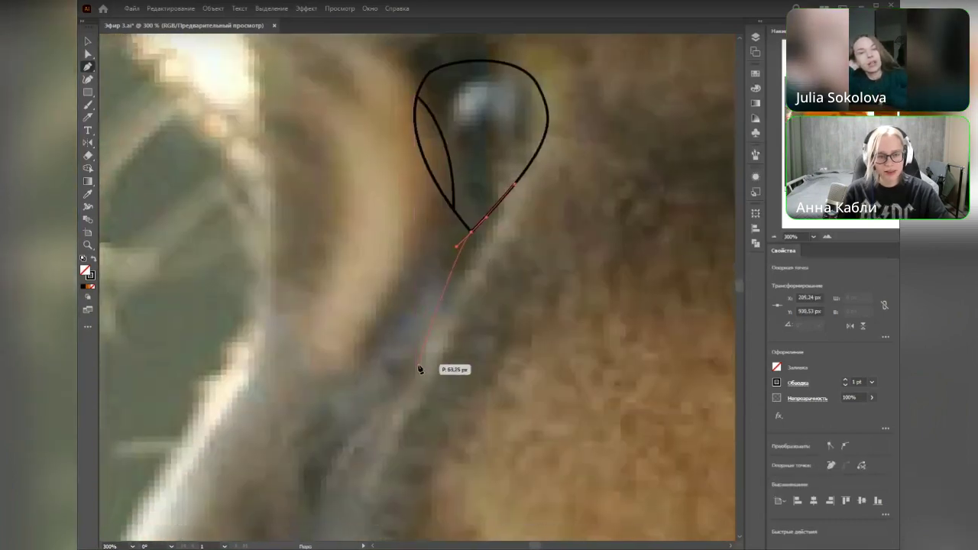
{"action": "left_click_drag", "start_coordinate": [413, 352], "coordinate": [401, 388]}
{"action": "left_click", "coordinate": [414, 353]}
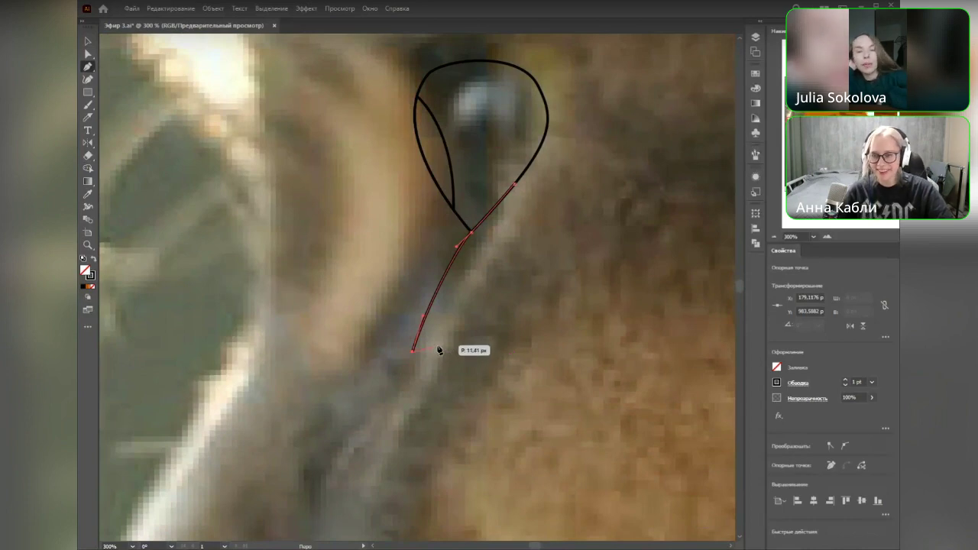
{"action": "key", "text": "v"}
{"action": "left_click", "coordinate": [486, 304]}
Step: Set the stroke weight of all the eye paths to 3 pt
{"action": "left_click_drag", "start_coordinate": [497, 282], "coordinate": [495, 347]}
{"action": "left_click_drag", "start_coordinate": [495, 347], "coordinate": [449, 208]}
{"action": "left_click", "coordinate": [846, 381]}
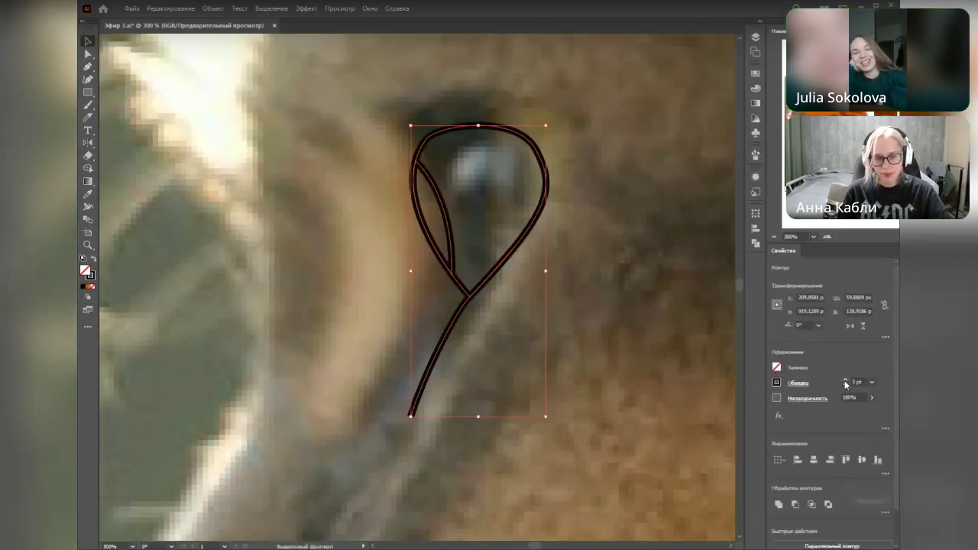
{"action": "left_click", "coordinate": [408, 417]}
Step: Cut the tear line at the eye's lower tip with the Scissors tool
{"action": "key", "text": "c"}
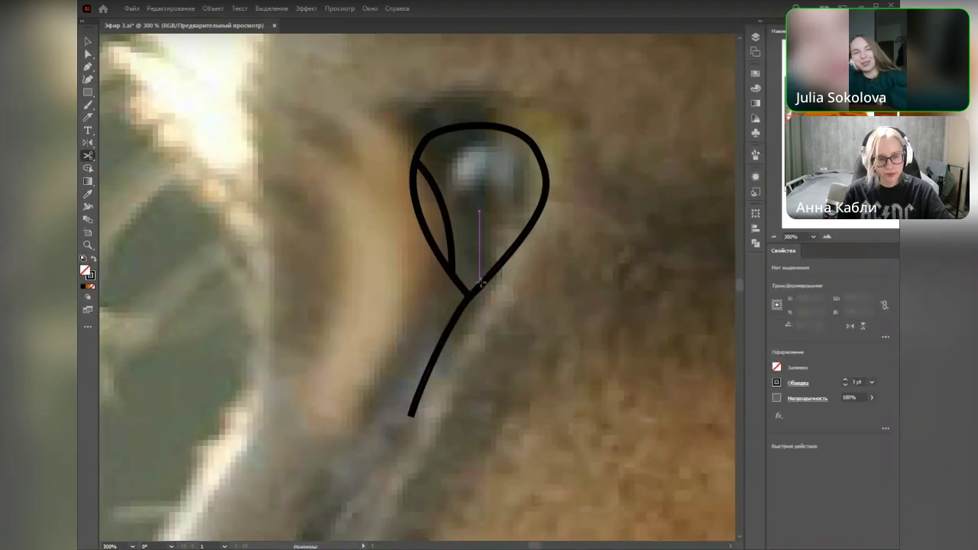
{"action": "left_click", "coordinate": [474, 290]}
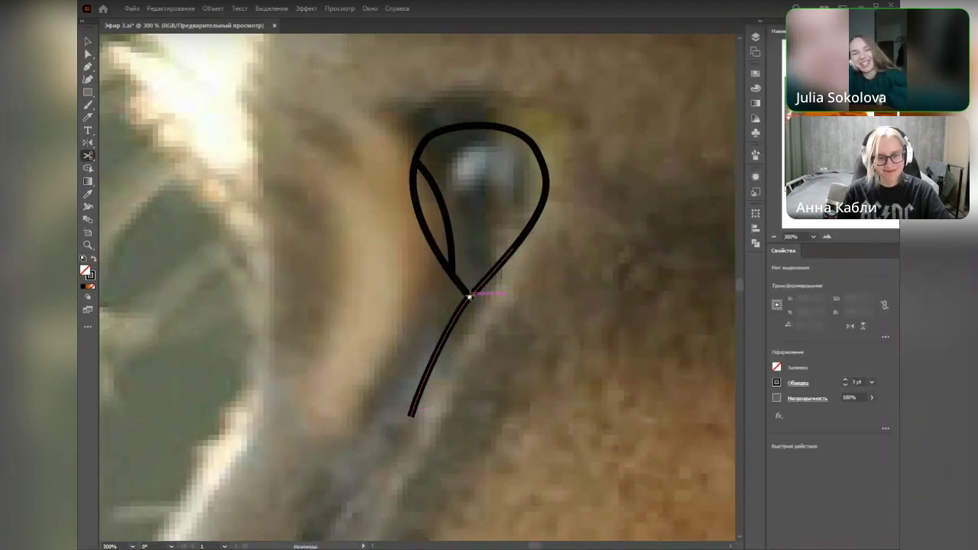
{"action": "left_click", "coordinate": [470, 295]}
Step: Apply the tapered triangular width profile to the tear line segment below the eye
{"action": "key", "text": "v"}
{"action": "left_click", "coordinate": [798, 383]}
{"action": "left_click", "coordinate": [798, 367]}
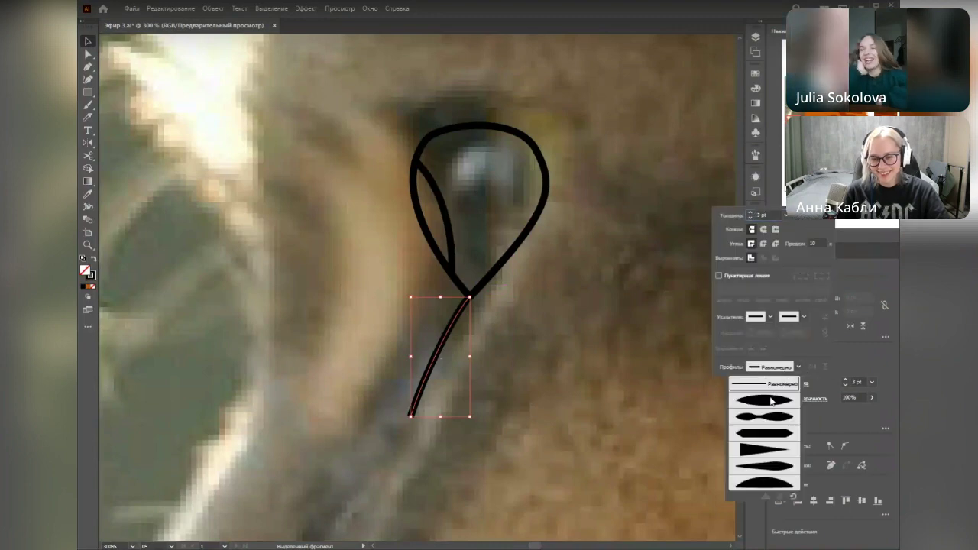
{"action": "left_click", "coordinate": [764, 450]}
{"action": "left_click", "coordinate": [580, 380]}
{"action": "left_click", "coordinate": [578, 377]}
{"action": "scroll", "coordinate": [576, 377], "scroll_direction": "down", "scroll_amount": 1}
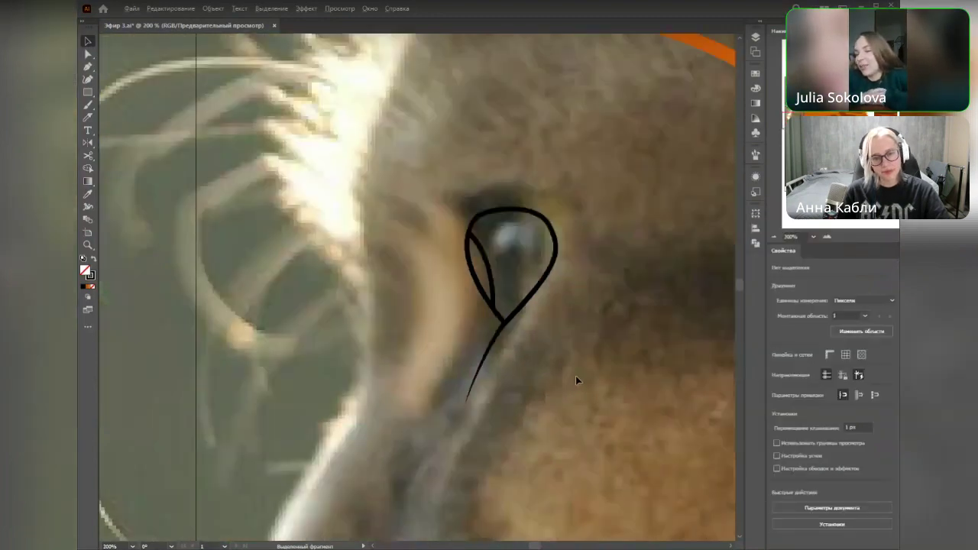
{"action": "scroll", "coordinate": [575, 376], "scroll_direction": "down", "scroll_amount": 1}
{"action": "left_click_drag", "start_coordinate": [560, 311], "coordinate": [591, 373]}
{"action": "scroll", "coordinate": [559, 344], "scroll_direction": "up", "scroll_amount": 1}
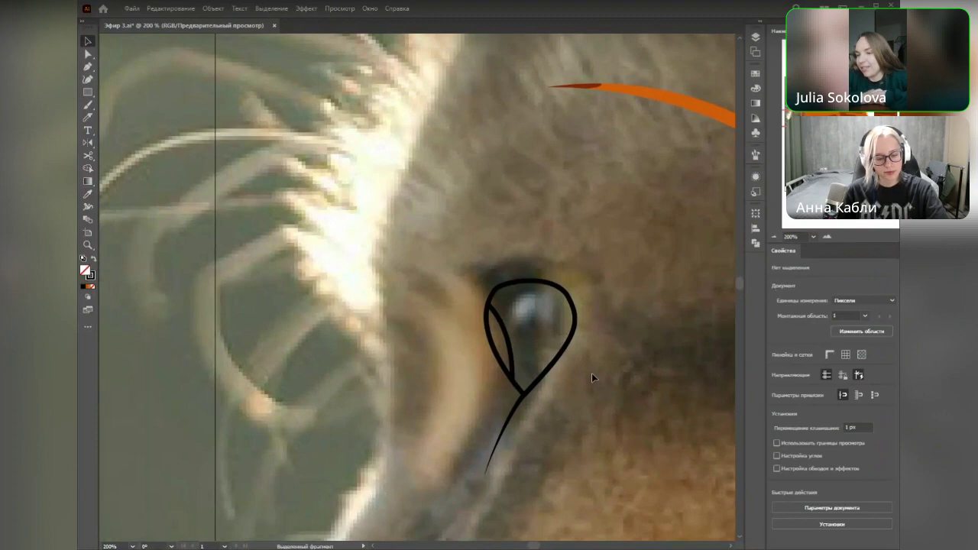
Step: Draw a short, slightly curved line about 19 px long from the eye's upper front corner toward the nose, with a matching 3 pt black stroke
{"action": "scroll", "coordinate": [591, 373], "scroll_direction": "up", "scroll_amount": 1}
{"action": "key", "text": "p"}
{"action": "left_click", "coordinate": [462, 242]}
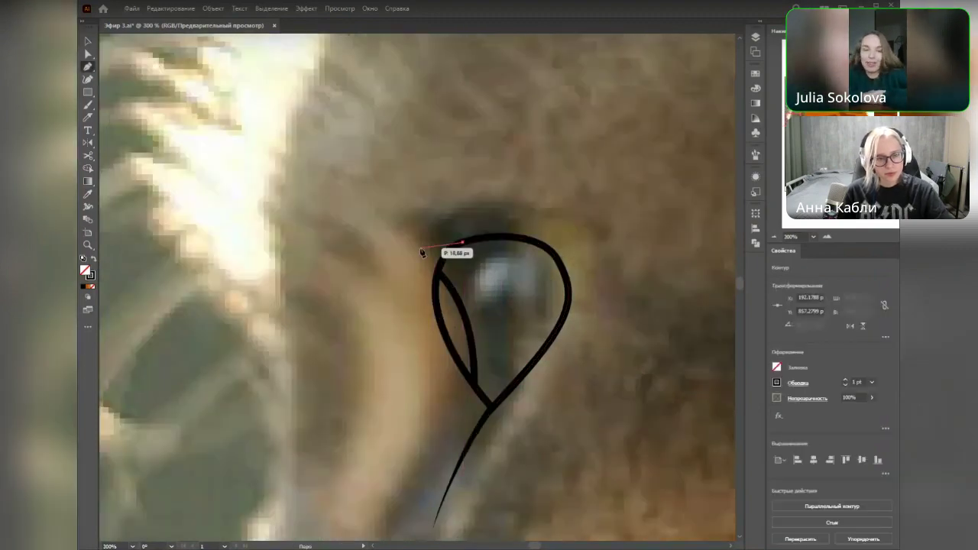
{"action": "key", "text": "ctrl+z"}
{"action": "left_click", "coordinate": [448, 250]}
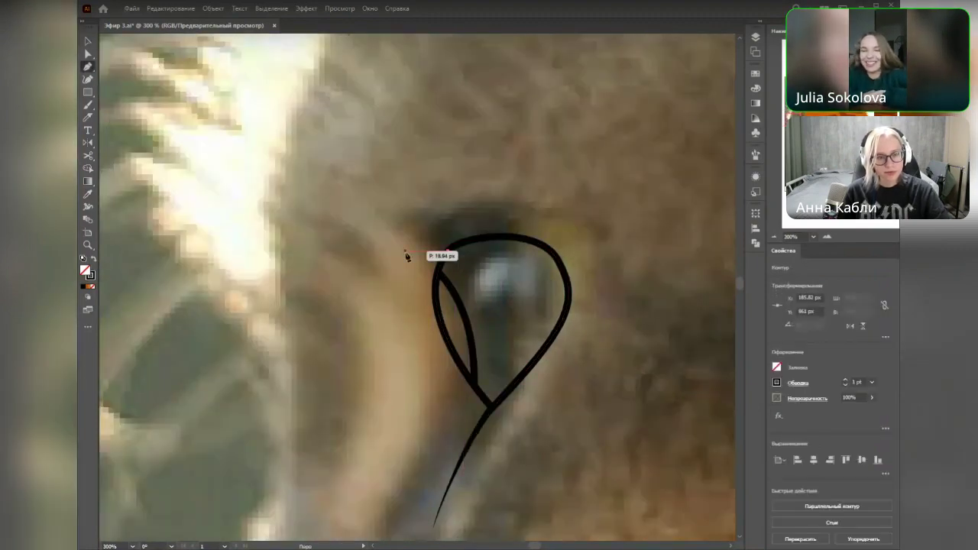
{"action": "left_click", "coordinate": [405, 251]}
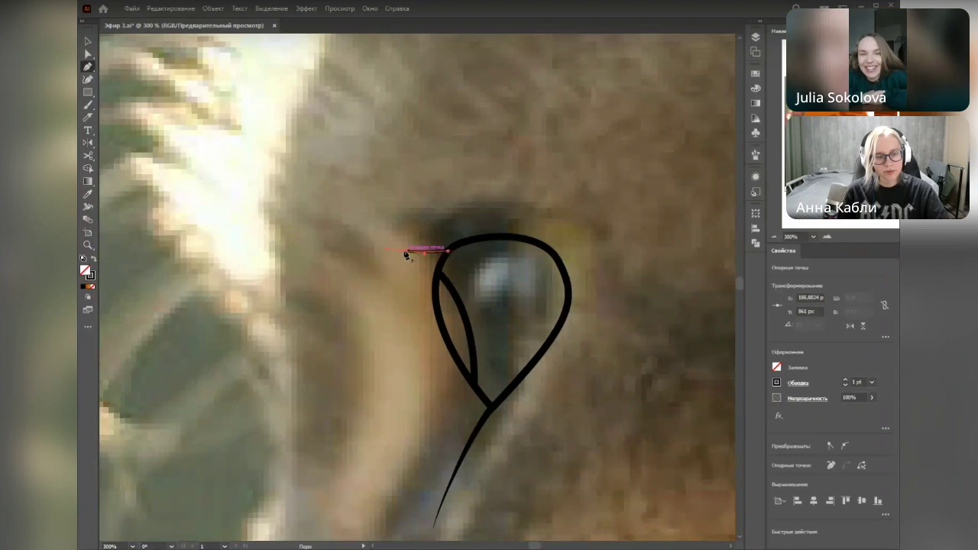
{"action": "key", "text": "i"}
{"action": "key", "text": "v"}
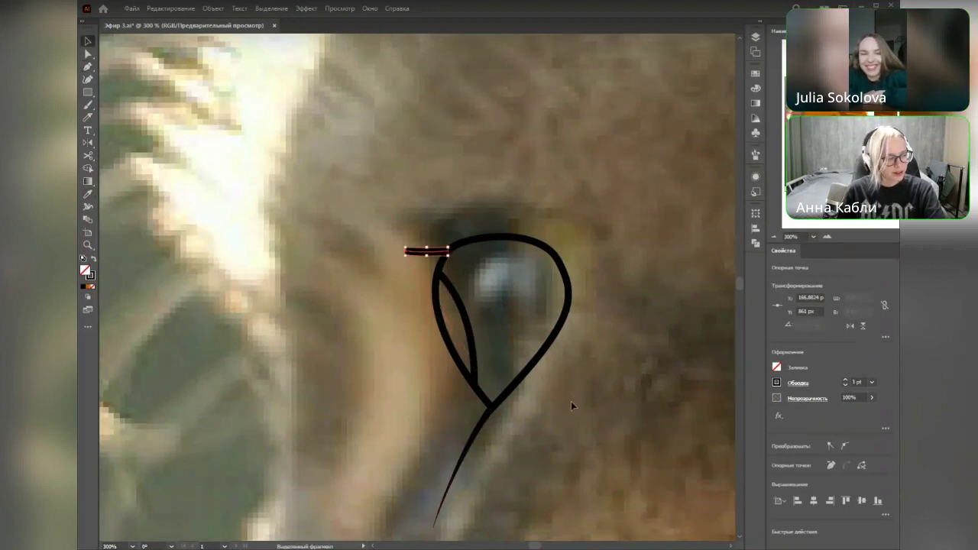
Step: Apply the tapered triangular width profile to the short line at the eye's upper front corner
{"action": "left_click", "coordinate": [426, 250]}
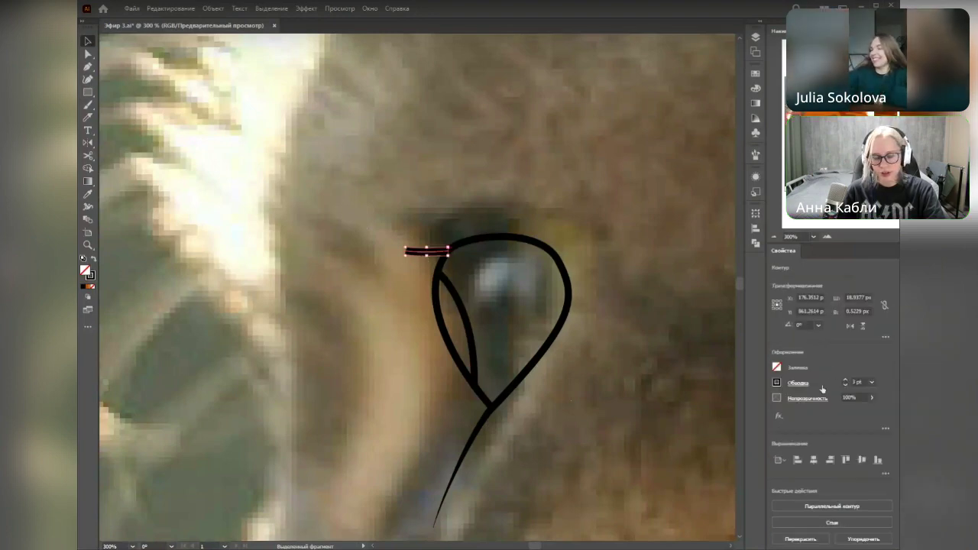
{"action": "left_click", "coordinate": [800, 384]}
{"action": "left_click", "coordinate": [786, 367]}
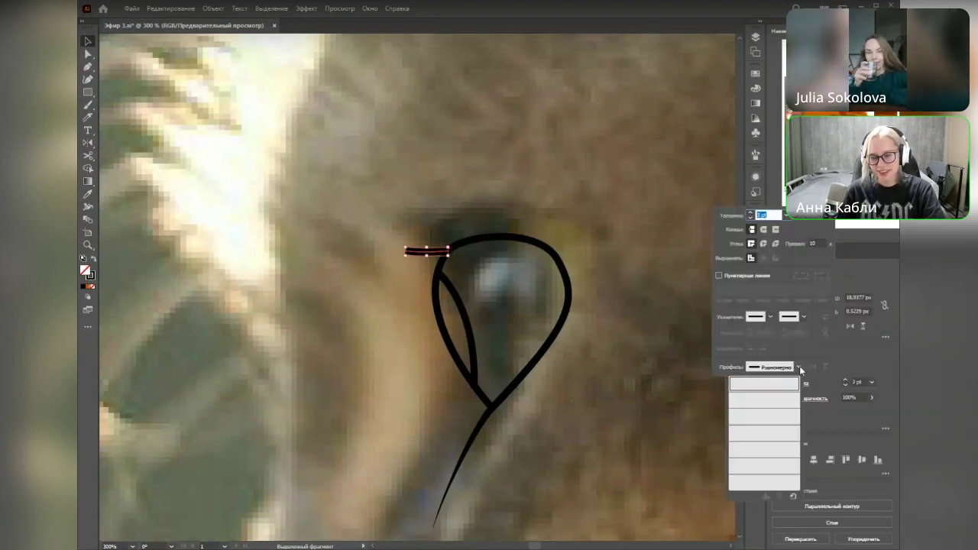
{"action": "left_click", "coordinate": [765, 450]}
{"action": "left_click", "coordinate": [324, 331]}
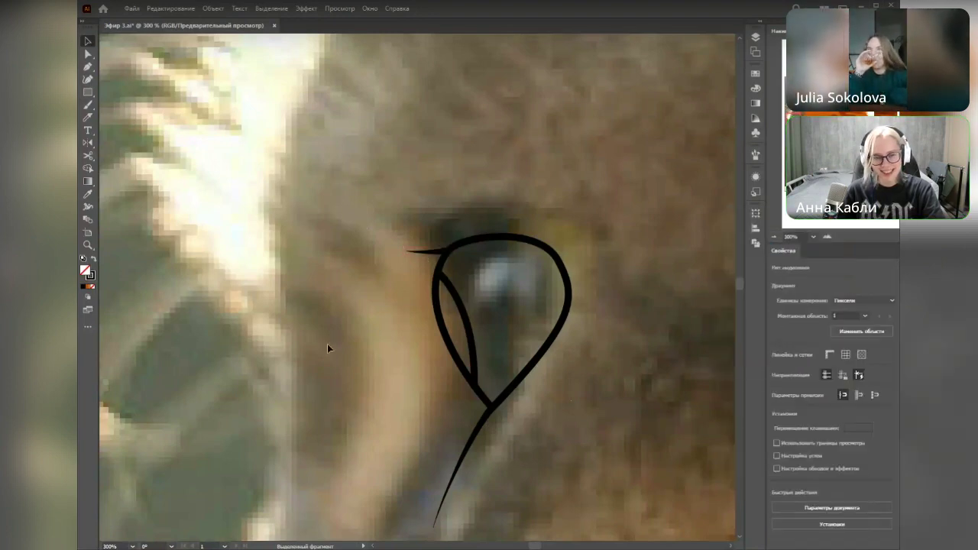
Step: Swap the main eye outline's stroke to a fill and color it amber C98F00
{"action": "scroll", "coordinate": [353, 378], "scroll_direction": "down", "scroll_amount": 1}
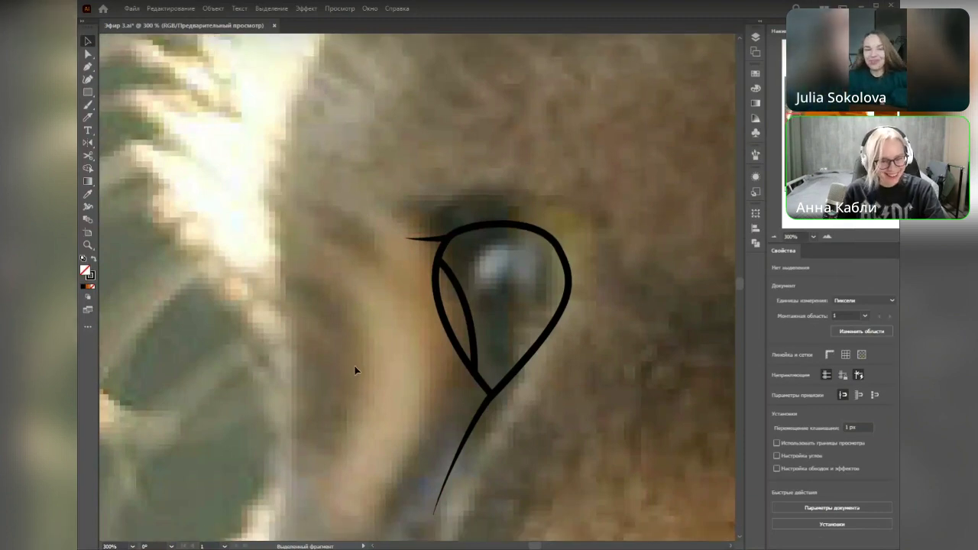
{"action": "left_click", "coordinate": [443, 242]}
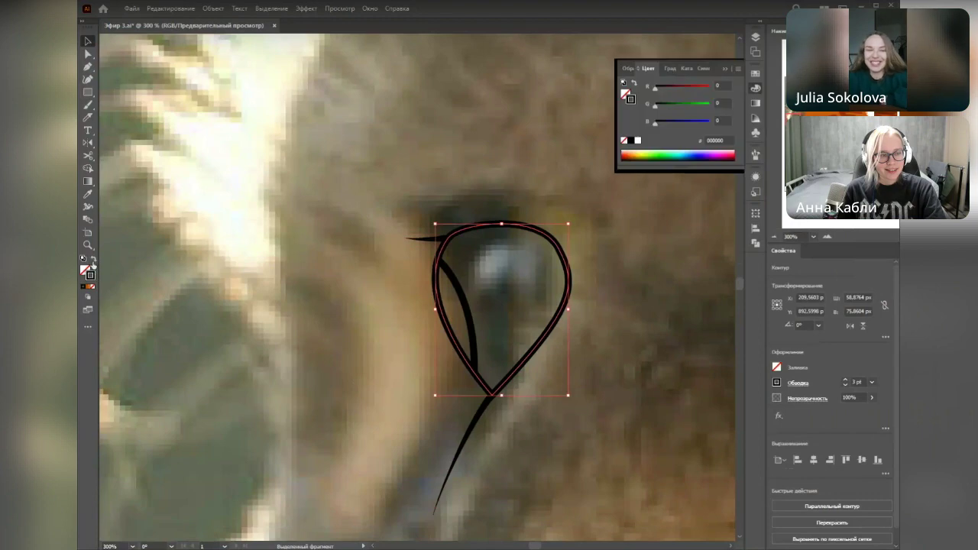
{"action": "left_click", "coordinate": [93, 261]}
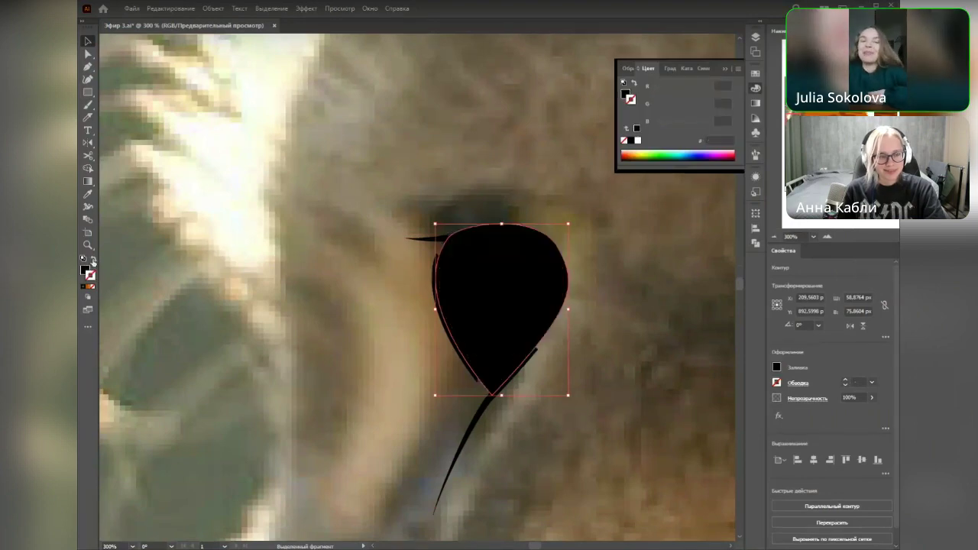
{"action": "double_click", "coordinate": [84, 270]}
{"action": "left_click", "coordinate": [554, 264]}
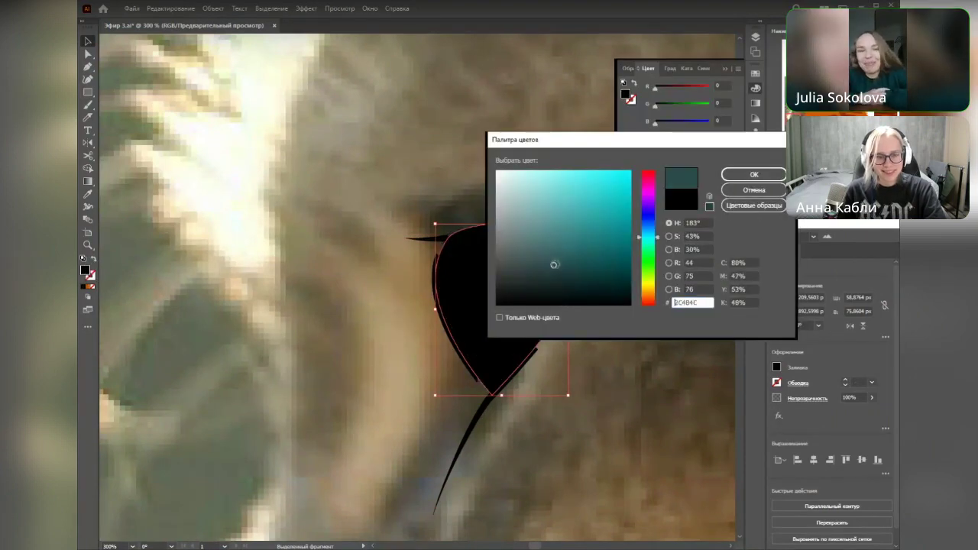
{"action": "left_click_drag", "start_coordinate": [555, 264], "coordinate": [575, 269]}
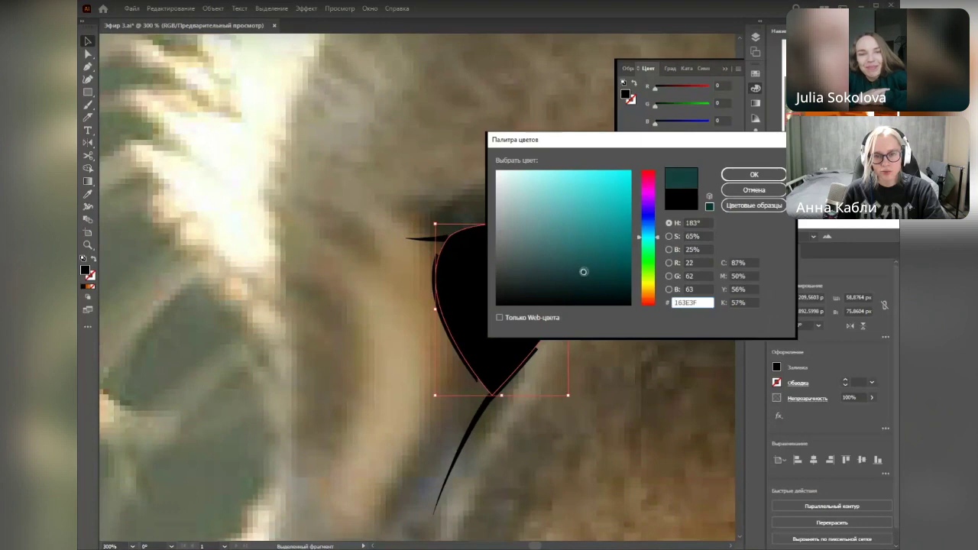
{"action": "type", "text": "FCB400"}
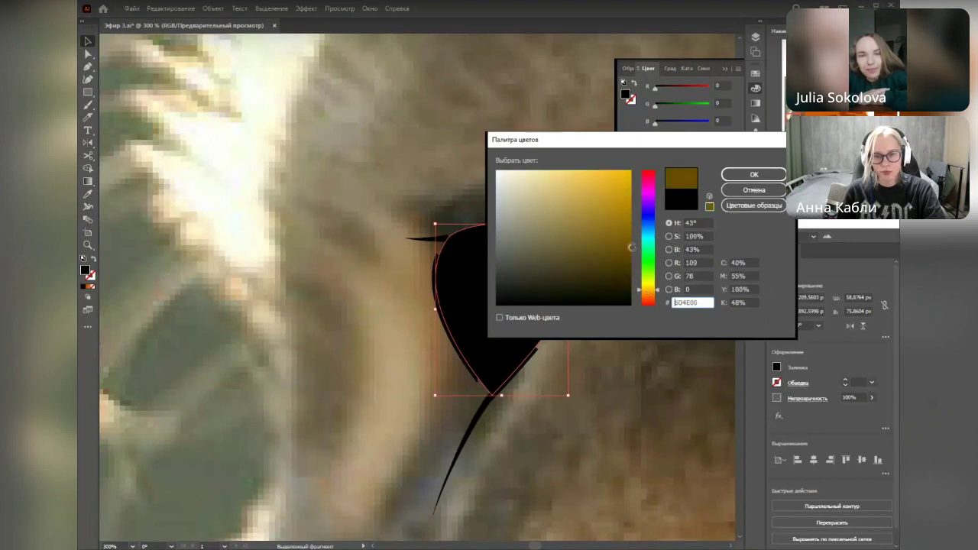
{"action": "mouse_move", "coordinate": [643, 172]}
{"action": "left_mouse_down"}
{"action": "mouse_move", "coordinate": [653, 201]}
{"action": "mouse_move", "coordinate": [646, 186]}
{"action": "left_mouse_up"}
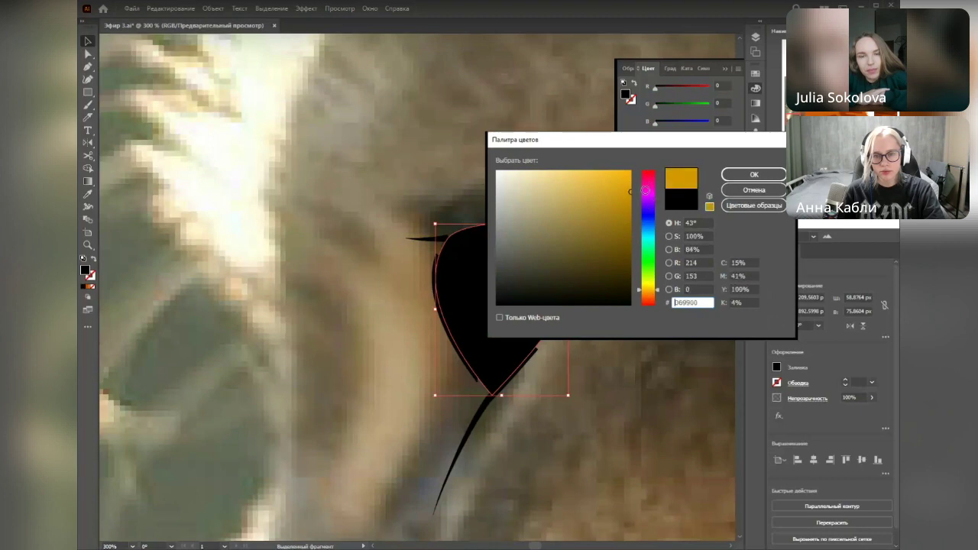
{"action": "left_click", "coordinate": [763, 175]}
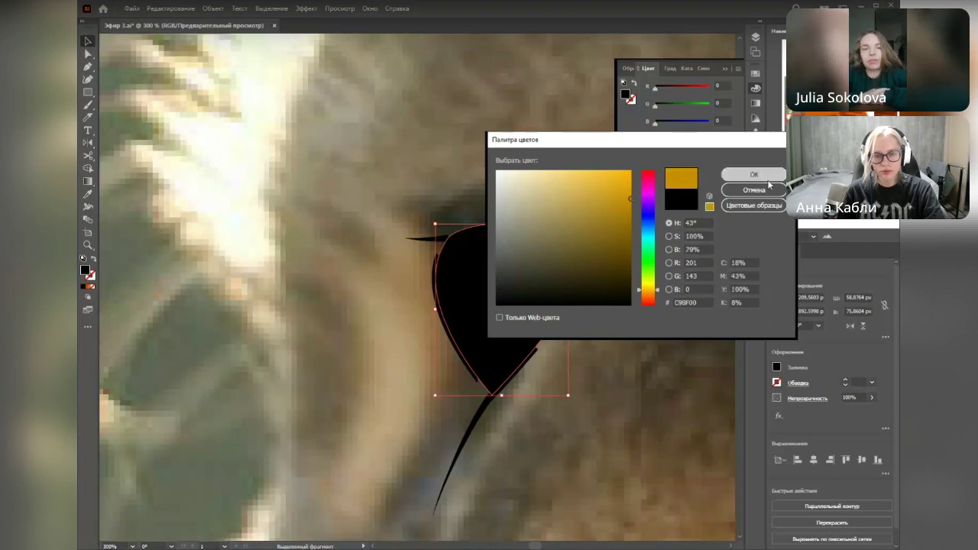
{"action": "left_click", "coordinate": [259, 333]}
Step: Turn the narrow crescent at the eye's front edge into a solid black fill without a stroke
{"action": "left_click", "coordinate": [472, 313]}
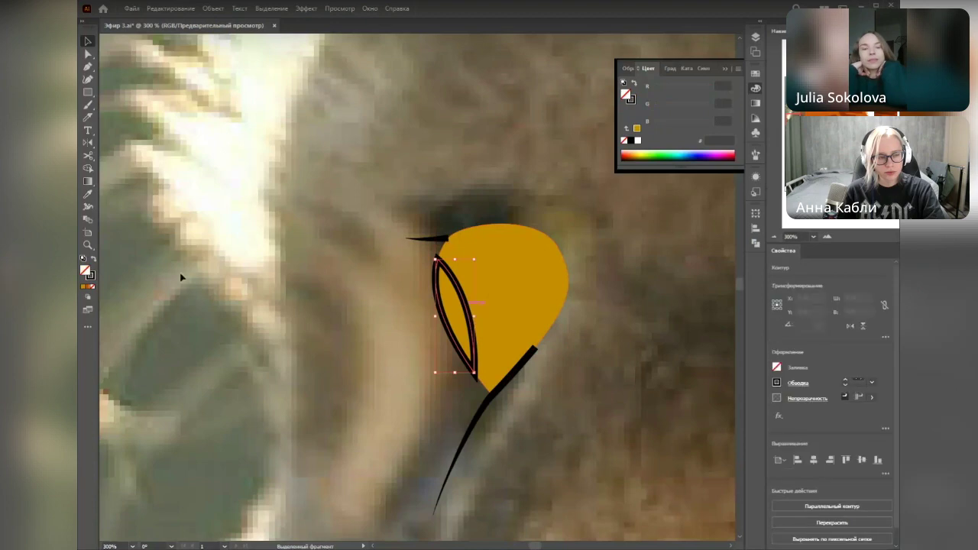
{"action": "key", "text": "shift+x"}
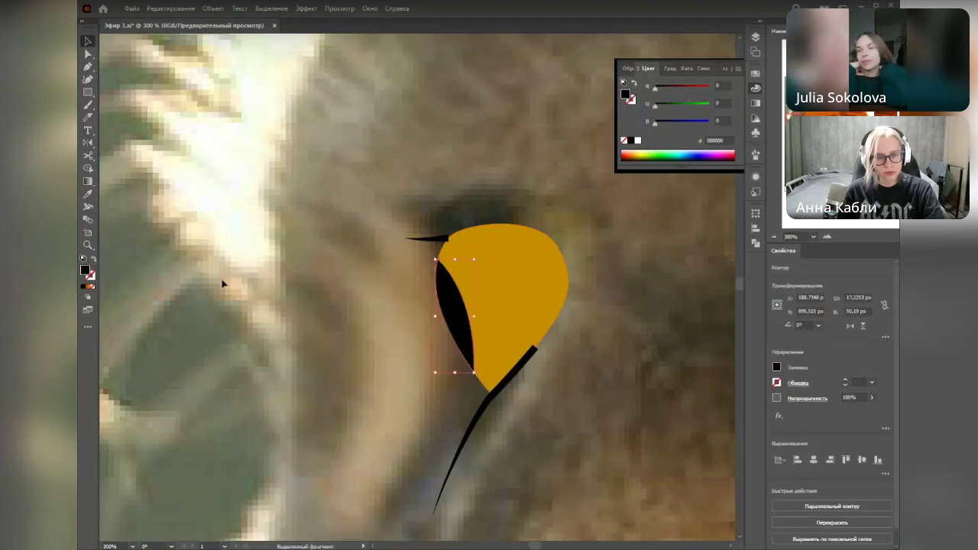
{"action": "left_click", "coordinate": [223, 283]}
Step: Duplicate the amber eye shape in place and give the copy a 1 pt black outline with no fill
{"action": "left_click", "coordinate": [490, 411]}
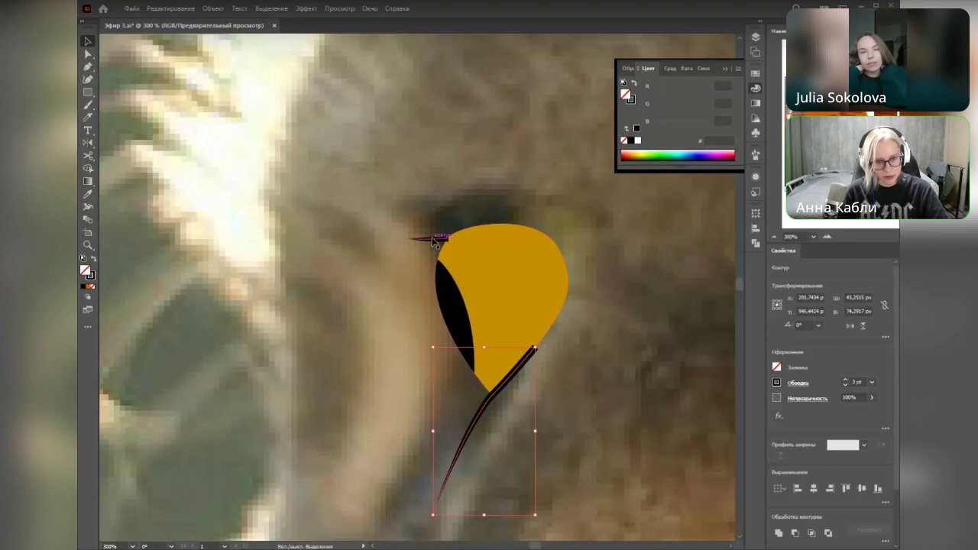
{"action": "left_click", "coordinate": [481, 277]}
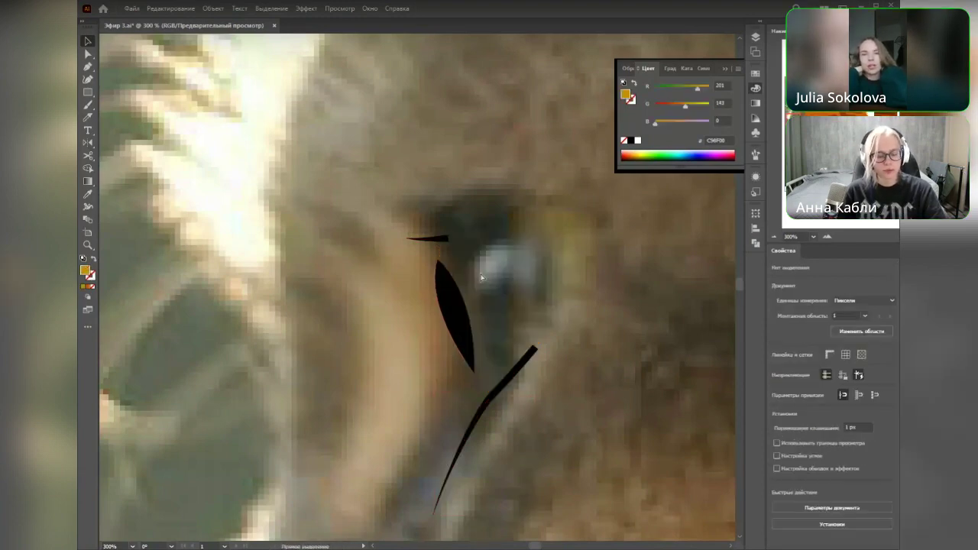
{"action": "left_click", "coordinate": [482, 277]}
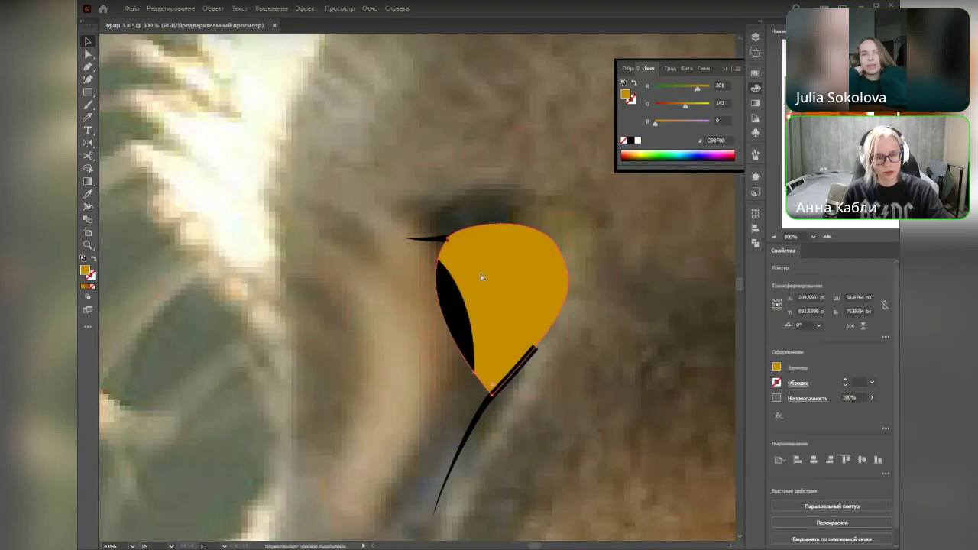
{"action": "key", "text": "i"}
{"action": "left_click", "coordinate": [485, 405]}
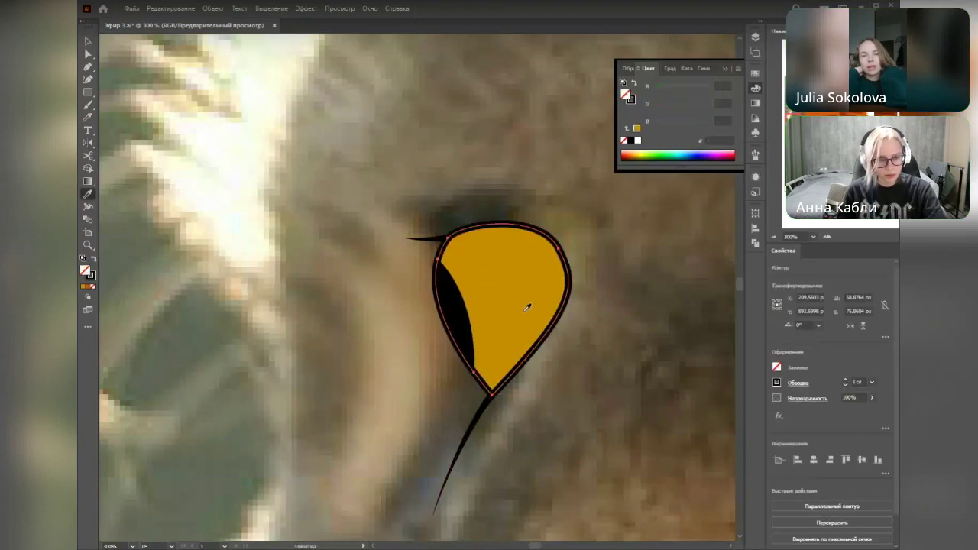
{"action": "left_click", "coordinate": [846, 385]}
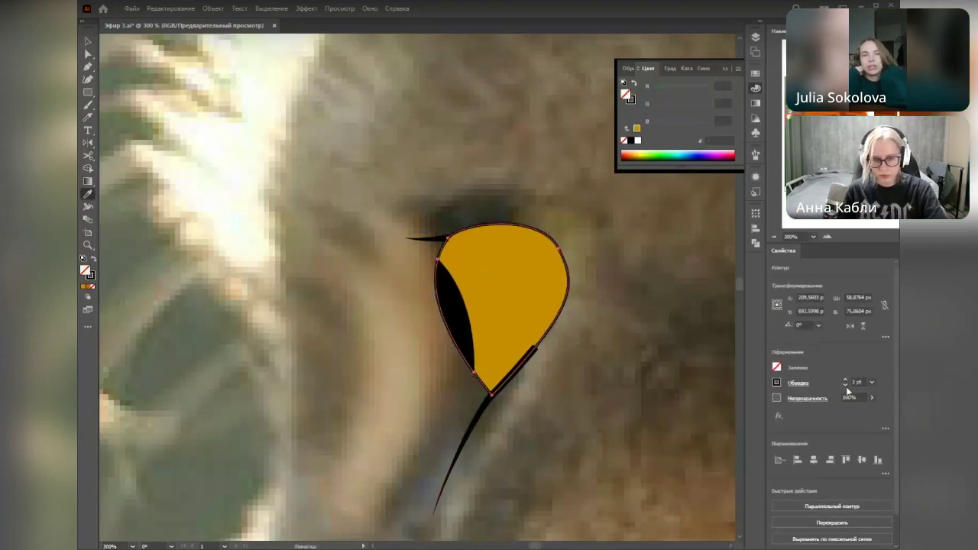
{"action": "key", "text": "v"}
{"action": "left_click", "coordinate": [587, 368]}
{"action": "left_click", "coordinate": [515, 363]}
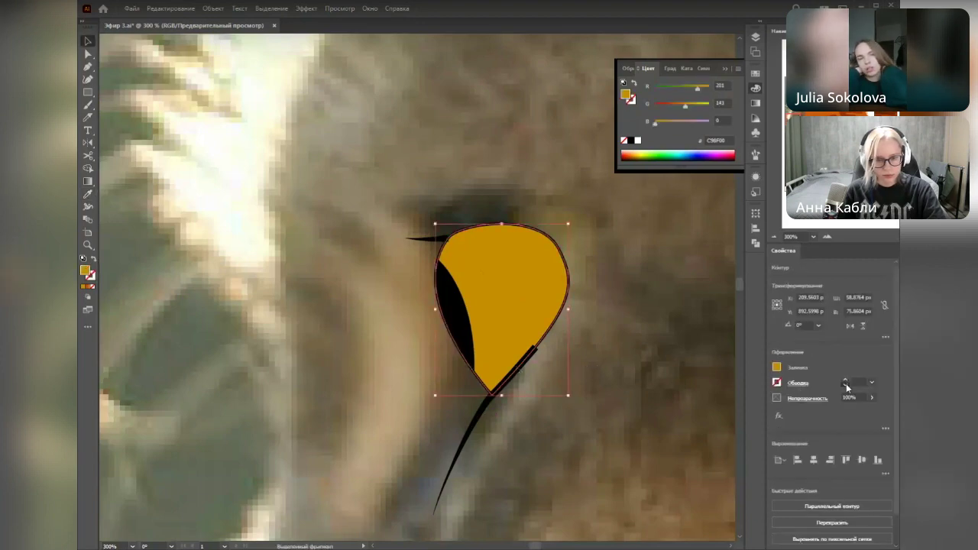
{"action": "left_click", "coordinate": [632, 346]}
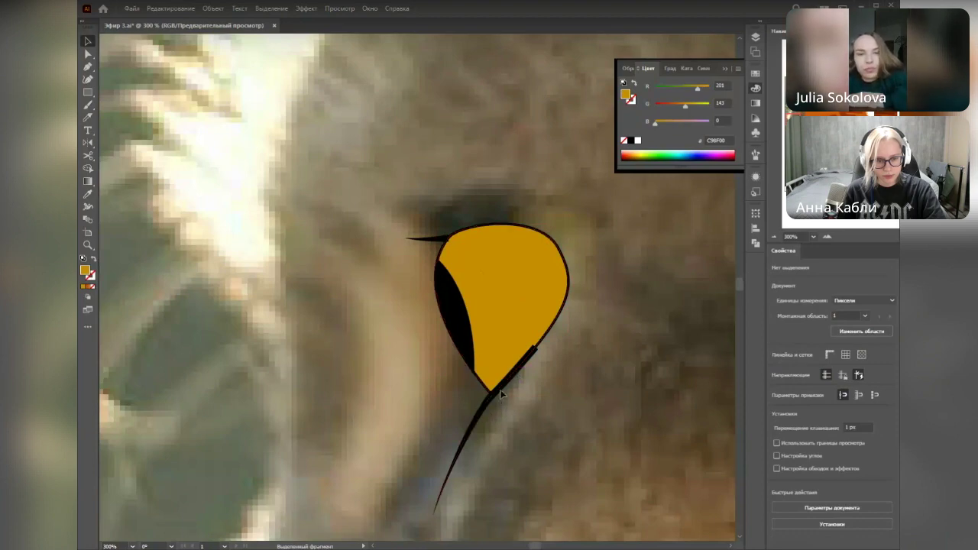
Step: Remove the leftover tear line segment along the eye's lower rear edge, keeping the amber shape and its outline aligned
{"action": "mouse_move", "coordinate": [502, 387]}
{"action": "left_mouse_down"}
{"action": "mouse_move", "coordinate": [490, 364]}
{"action": "mouse_move", "coordinate": [514, 372]}
{"action": "mouse_move", "coordinate": [556, 420]}
{"action": "left_mouse_up"}
{"action": "left_click_drag", "start_coordinate": [524, 369], "coordinate": [456, 381]}
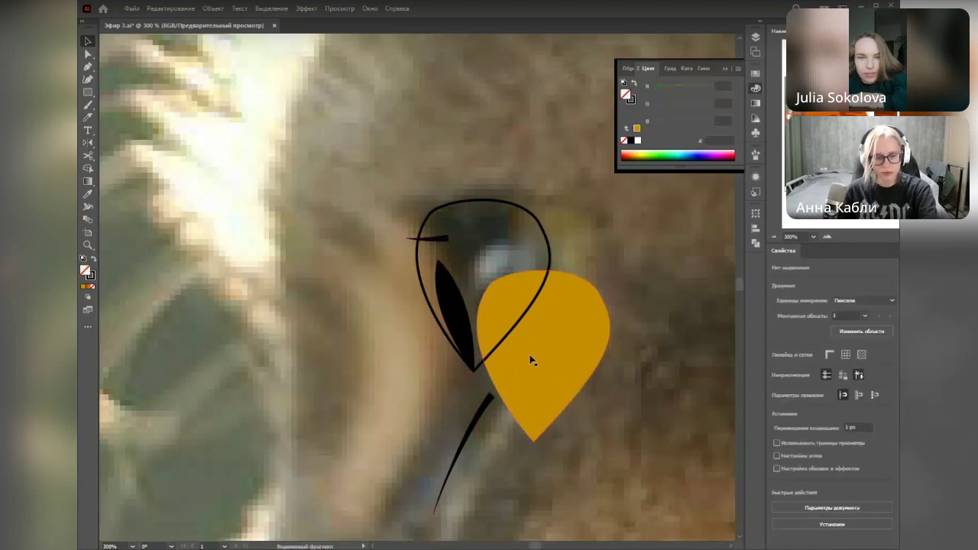
{"action": "left_click_drag", "start_coordinate": [558, 356], "coordinate": [539, 336]}
Step: Expand the short tapered line at the eye's upper front corner into a filled black shape
{"action": "scroll", "coordinate": [434, 220], "scroll_direction": "up", "scroll_amount": 1}
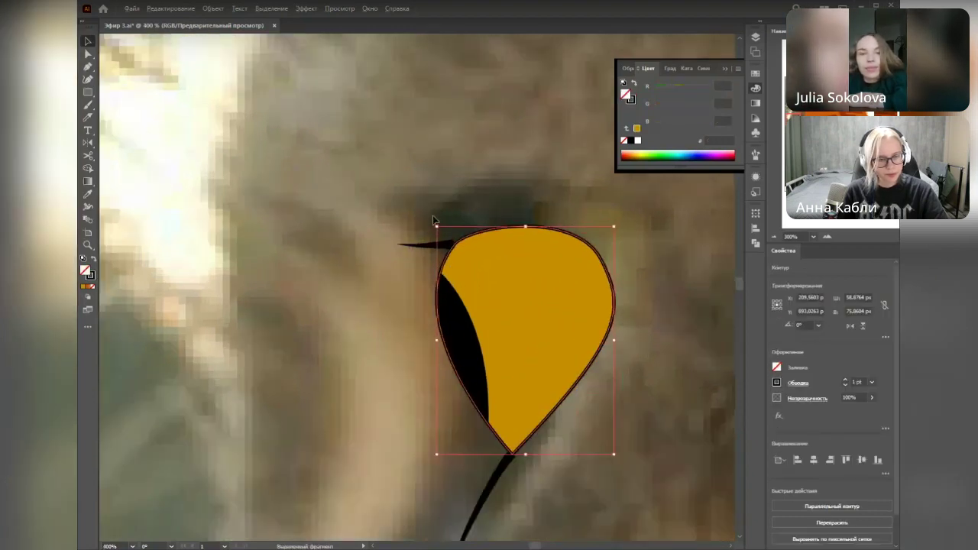
{"action": "scroll", "coordinate": [434, 220], "scroll_direction": "up", "scroll_amount": 3}
{"action": "left_click", "coordinate": [476, 317]}
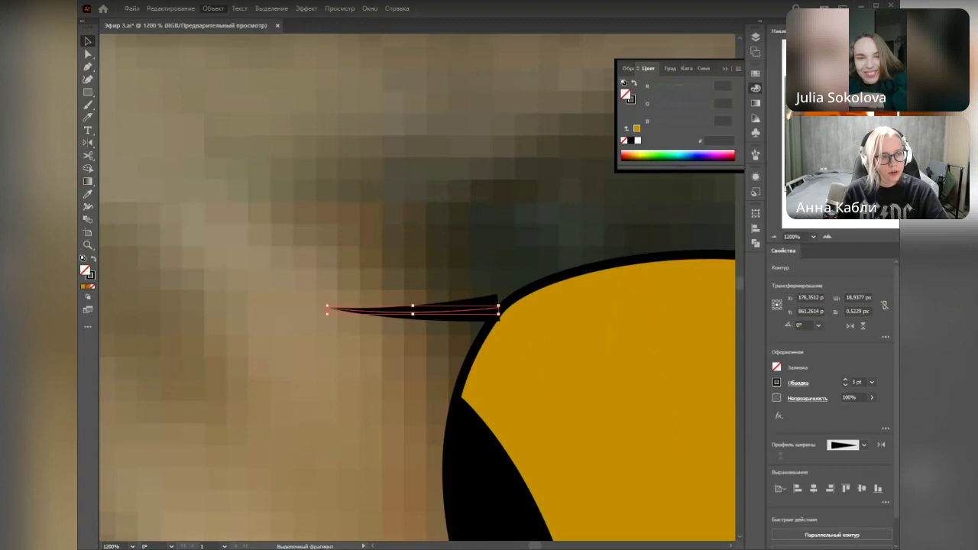
{"action": "left_click", "coordinate": [267, 132]}
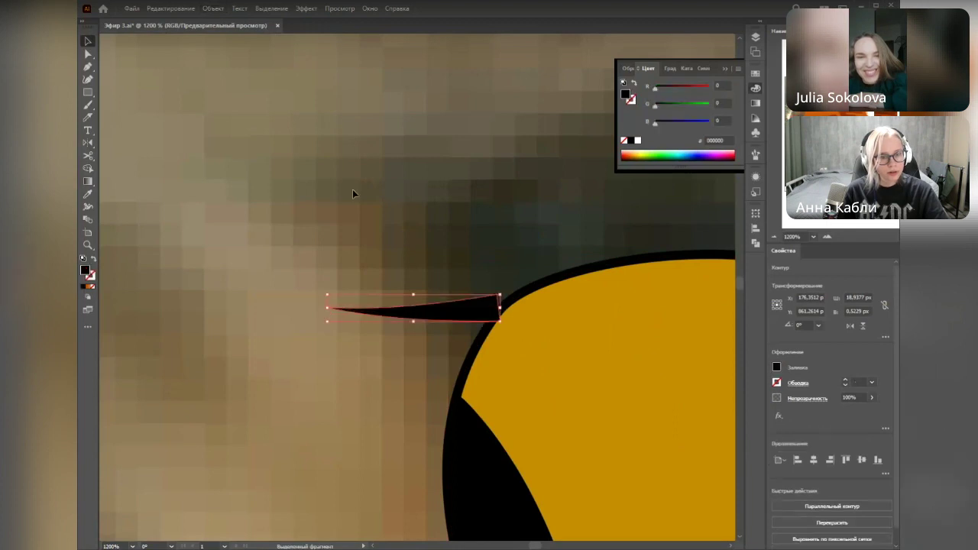
{"action": "left_click", "coordinate": [525, 215]}
Step: Move the wide-end anchor points of the upper corner shape onto the eye outline so the shape merges smoothly with it
{"action": "key", "text": "a"}
{"action": "left_click", "coordinate": [496, 298]}
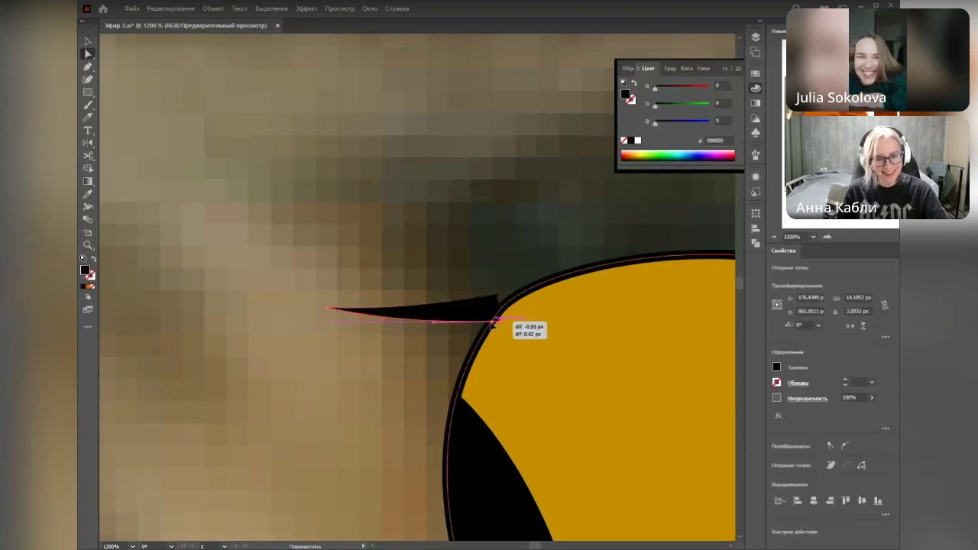
{"action": "left_click", "coordinate": [496, 298]}
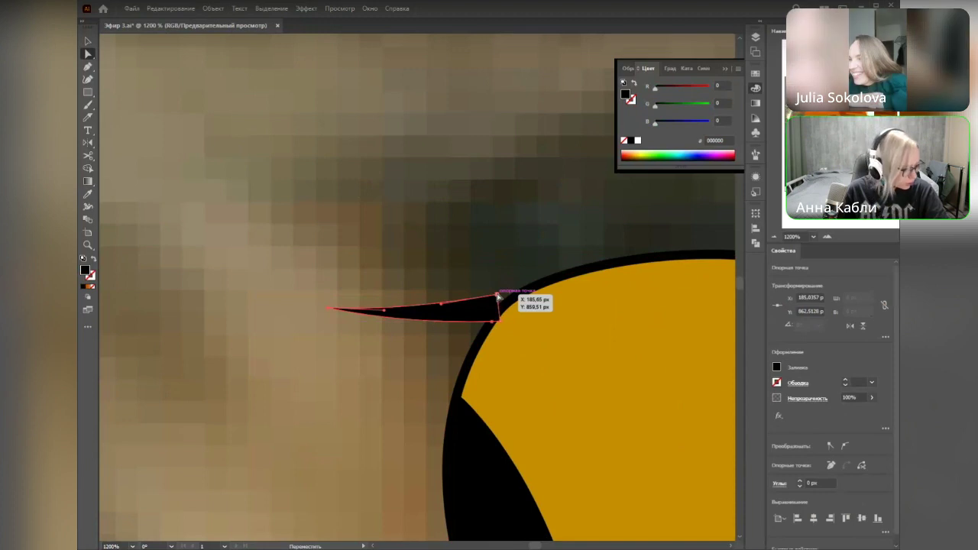
{"action": "left_click_drag", "start_coordinate": [497, 296], "coordinate": [532, 291]}
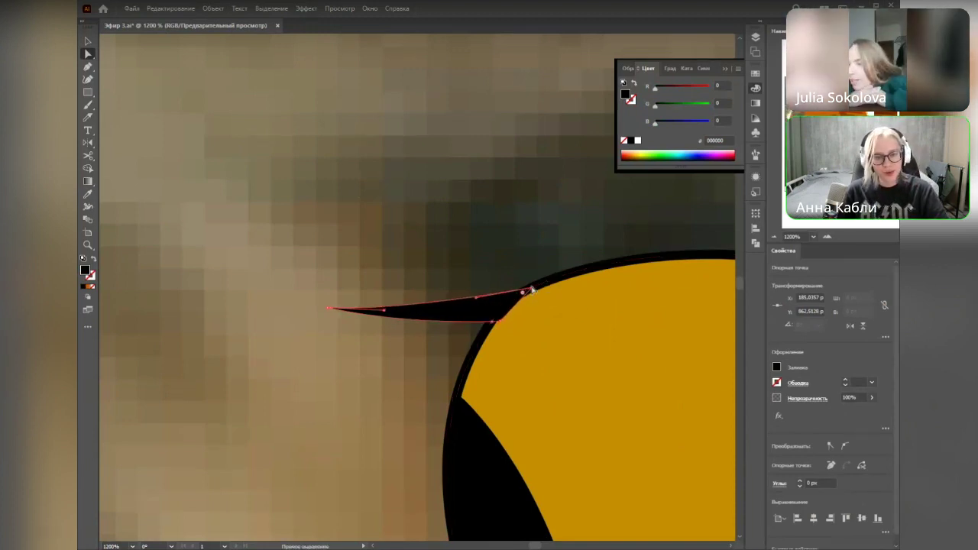
{"action": "left_click_drag", "start_coordinate": [499, 325], "coordinate": [498, 311]}
{"action": "left_click", "coordinate": [419, 356]}
Step: Expand the tapered tear line below the eye's tip into a filled black shape
{"action": "scroll", "coordinate": [408, 357], "scroll_direction": "down", "scroll_amount": 3}
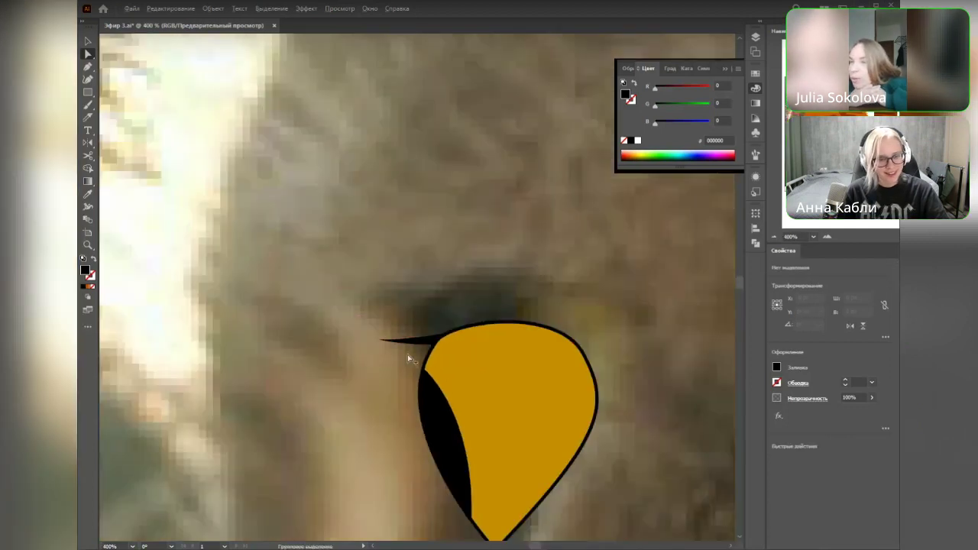
{"action": "left_click_drag", "start_coordinate": [408, 357], "coordinate": [371, 163]}
{"action": "scroll", "coordinate": [445, 365], "scroll_direction": "up", "scroll_amount": 4}
{"action": "left_click", "coordinate": [463, 370]}
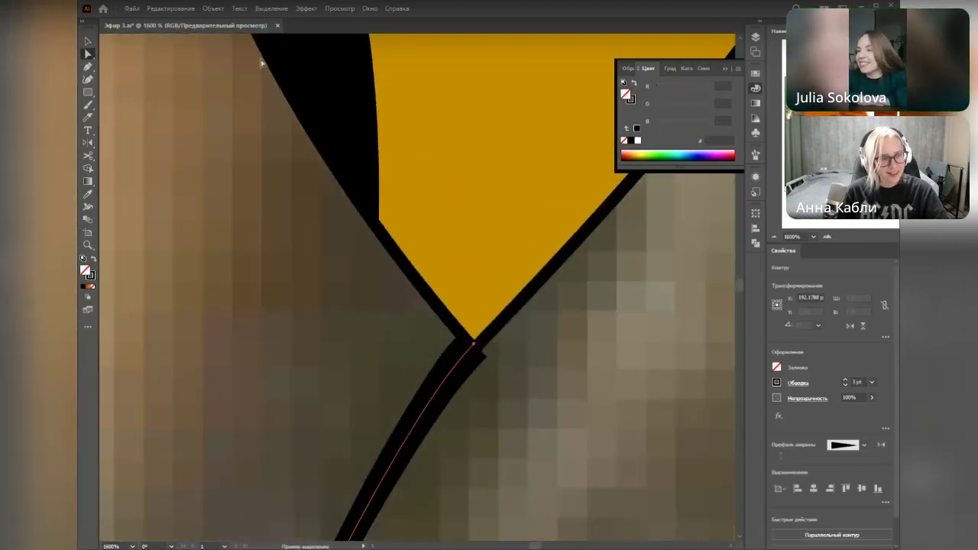
{"action": "mouse_move", "coordinate": [268, 234]}
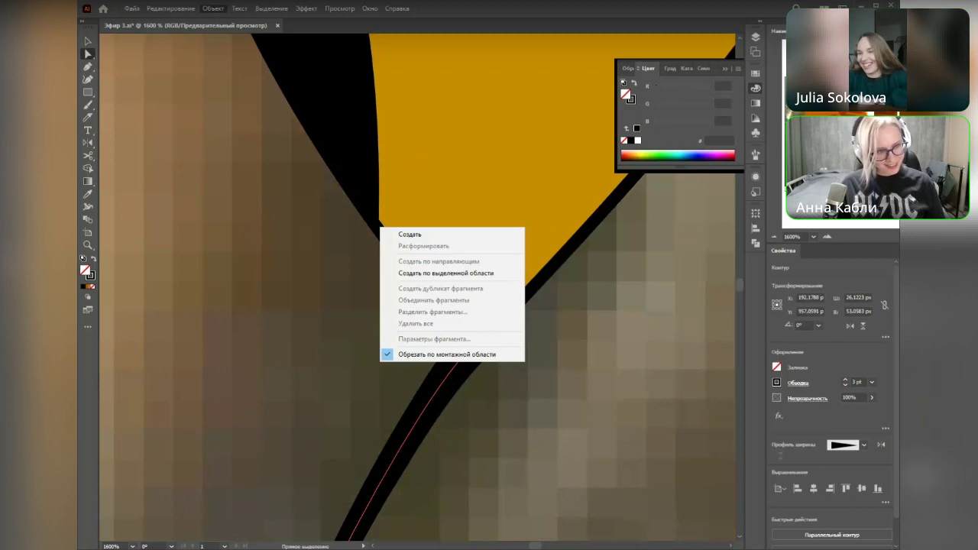
{"action": "key", "text": "Escape"}
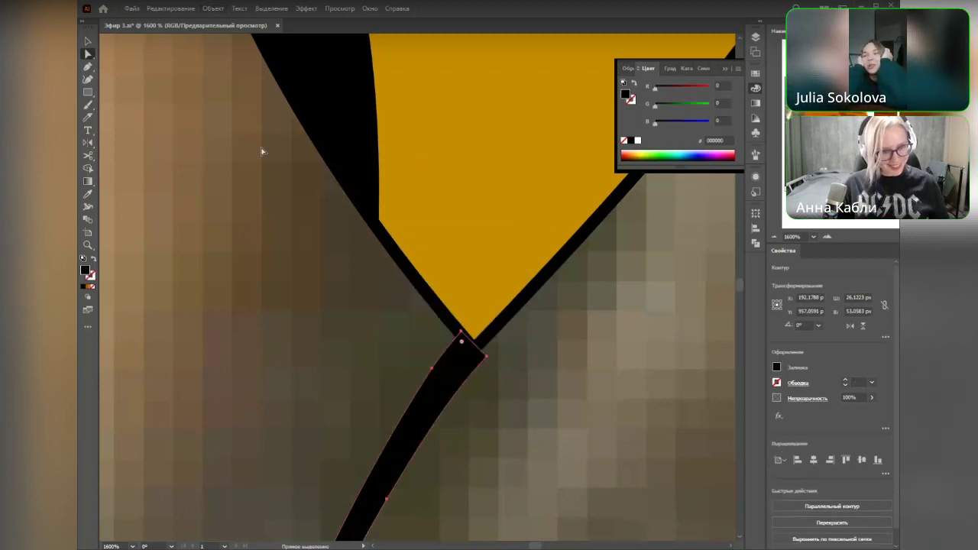
Step: Move the wide-end anchor points of the tear shape onto the eye outline's lower tip so the two merge smoothly
{"action": "left_click_drag", "start_coordinate": [470, 343], "coordinate": [479, 350]}
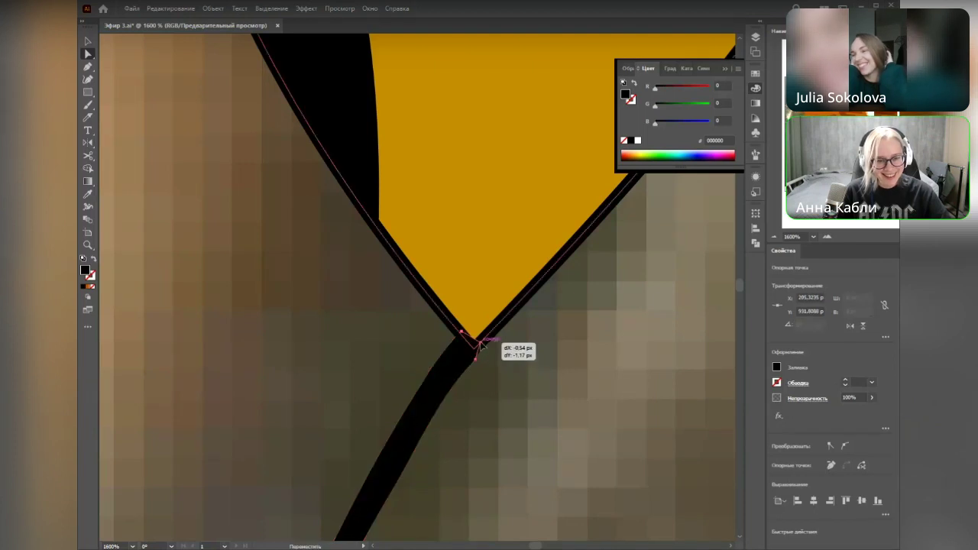
{"action": "left_click", "coordinate": [523, 436]}
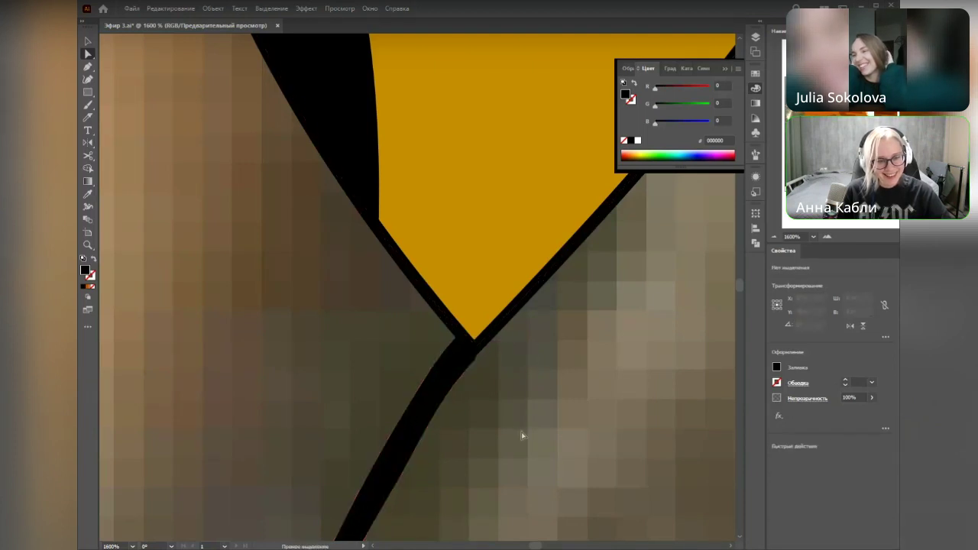
{"action": "left_click", "coordinate": [474, 356]}
{"action": "scroll", "coordinate": [476, 356], "scroll_direction": "up", "scroll_amount": 5}
{"action": "mouse_move", "coordinate": [423, 324]}
{"action": "left_mouse_down"}
{"action": "mouse_move", "coordinate": [415, 303]}
{"action": "mouse_move", "coordinate": [419, 310]}
{"action": "left_mouse_up"}
{"action": "left_click", "coordinate": [478, 337]}
{"action": "scroll", "coordinate": [492, 387], "scroll_direction": "down", "scroll_amount": 5}
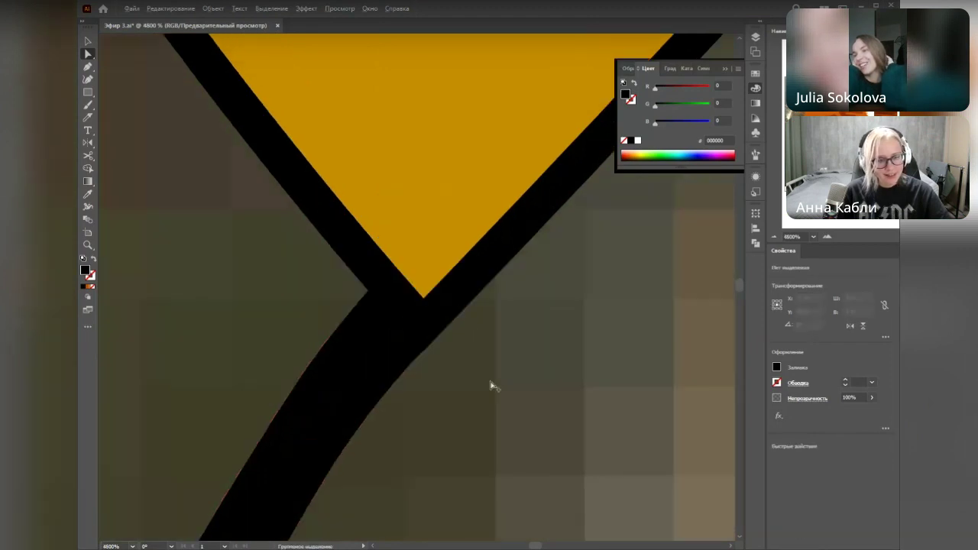
{"action": "scroll", "coordinate": [492, 388], "scroll_direction": "down", "scroll_amount": 8}
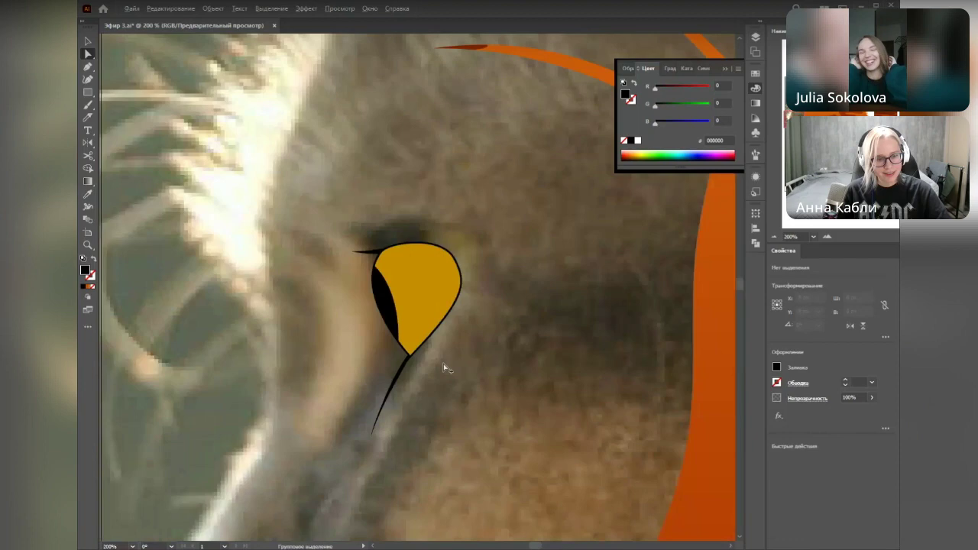
{"action": "scroll", "coordinate": [540, 345], "scroll_direction": "down", "scroll_amount": 3}
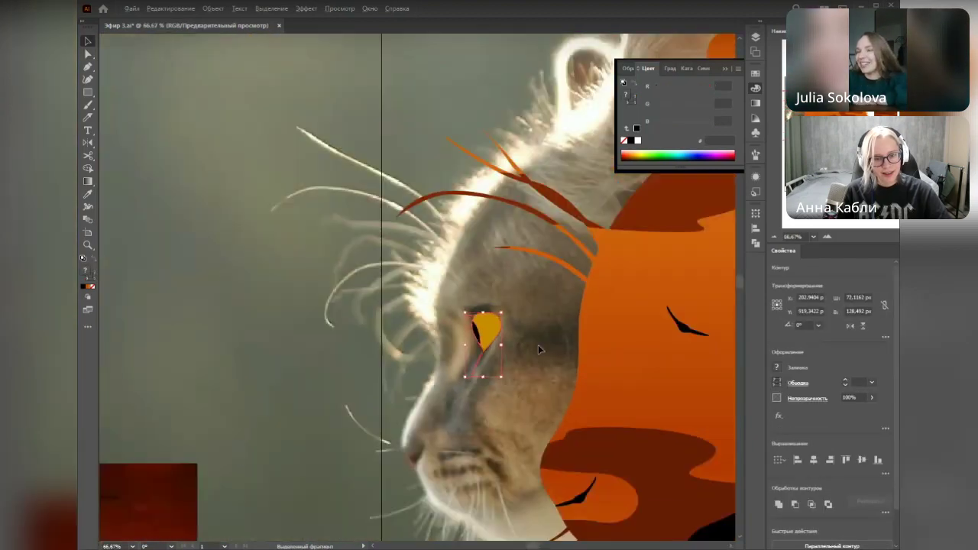
Step: Place a copy of the complete eye inside the orange cat silhouette, level with the original
{"action": "left_click_drag", "start_coordinate": [493, 351], "coordinate": [476, 347]}
{"action": "left_click_drag", "start_coordinate": [417, 327], "coordinate": [565, 334]}
{"action": "scroll", "coordinate": [381, 335], "scroll_direction": "down", "scroll_amount": 2}
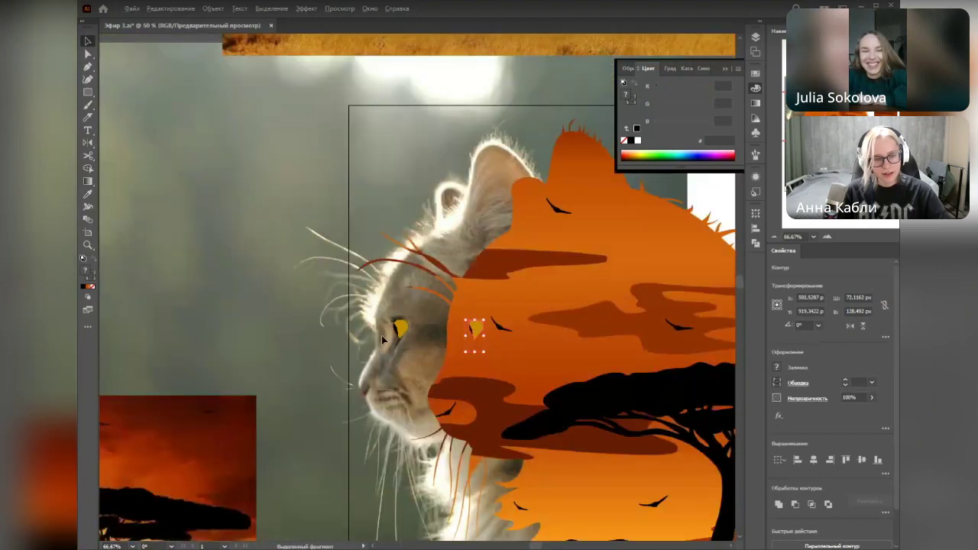
Step: Try moving the small bird beside the eye copy so that it sits beneath the eye
{"action": "scroll", "coordinate": [381, 336], "scroll_direction": "down", "scroll_amount": 1}
{"action": "left_click", "coordinate": [381, 427]}
{"action": "scroll", "coordinate": [381, 427], "scroll_direction": "up", "scroll_amount": 1}
{"action": "left_click_drag", "start_coordinate": [420, 236], "coordinate": [303, 227]}
{"action": "key", "text": "ctrl+z"}
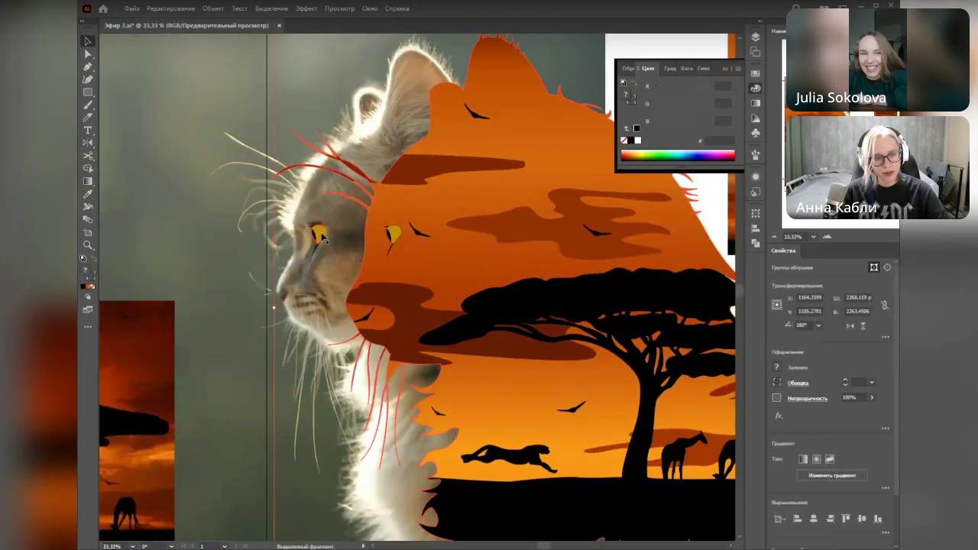
{"action": "double_click", "coordinate": [419, 236]}
{"action": "left_click_drag", "start_coordinate": [418, 236], "coordinate": [393, 236]}
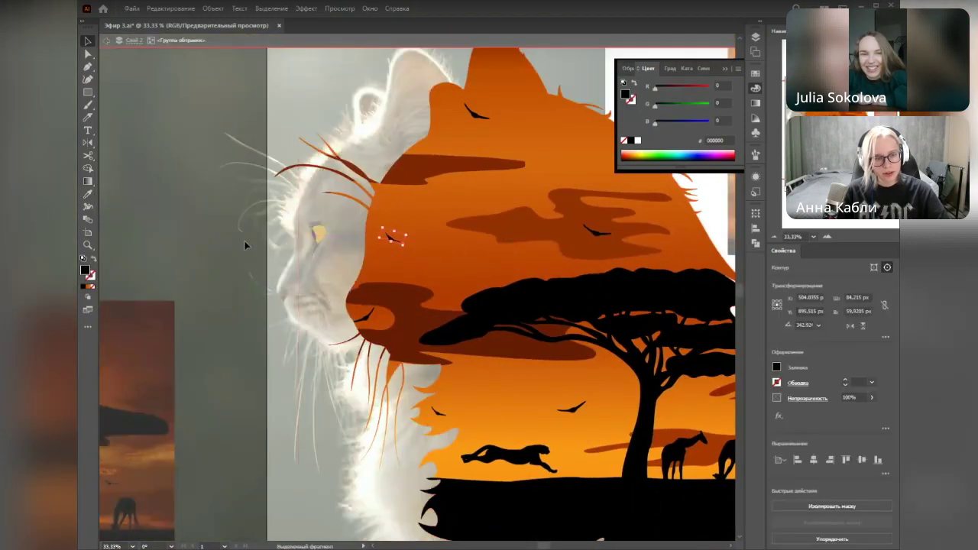
{"action": "double_click", "coordinate": [211, 244]}
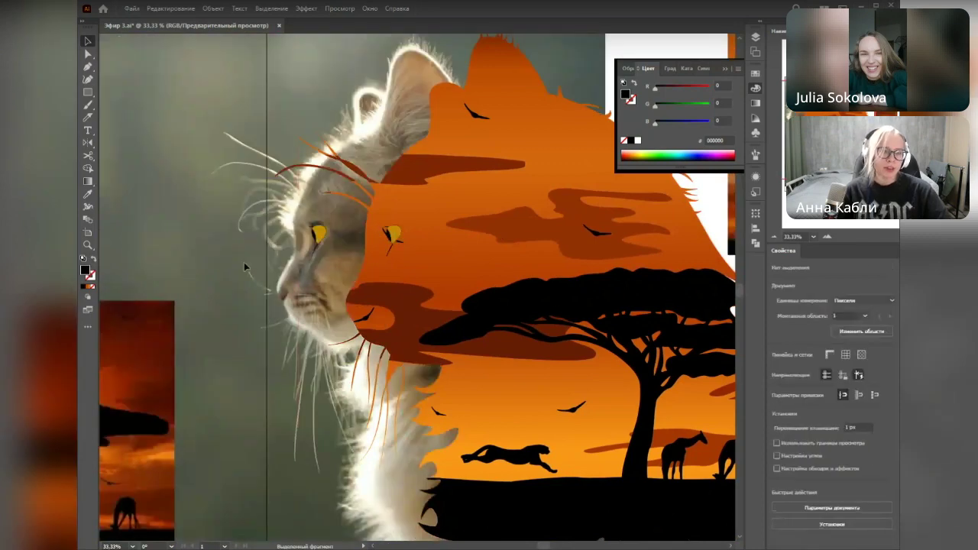
{"action": "scroll", "coordinate": [243, 262], "scroll_direction": "down", "scroll_amount": 2}
{"action": "scroll", "coordinate": [241, 265], "scroll_direction": "up", "scroll_amount": 3}
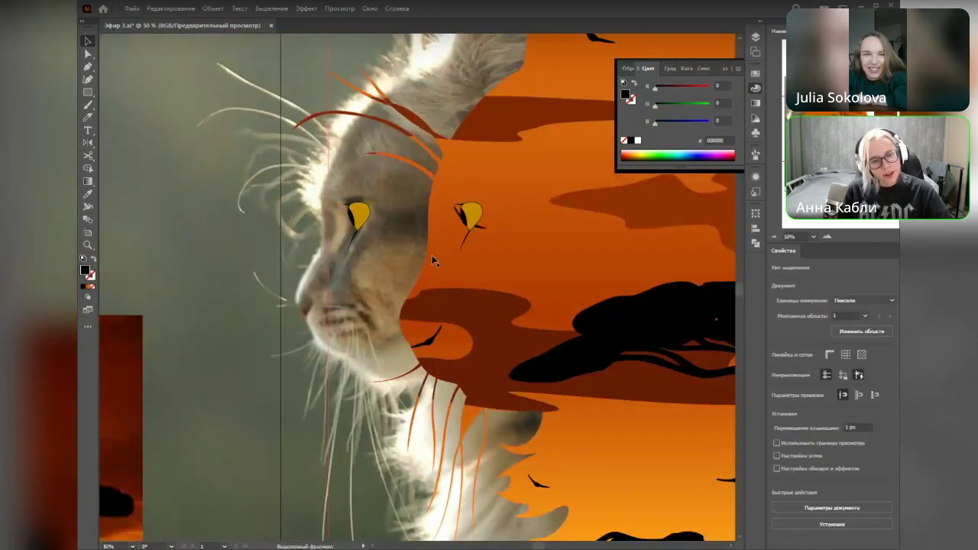
Step: Move the bird beneath the eye copy away onto the black acacia canopy within the clipping group
{"action": "double_click", "coordinate": [432, 262]}
{"action": "left_click_drag", "start_coordinate": [479, 229], "coordinate": [665, 325]}
{"action": "double_click", "coordinate": [266, 329]}
{"action": "scroll", "coordinate": [265, 328], "scroll_direction": "down", "scroll_amount": 1}
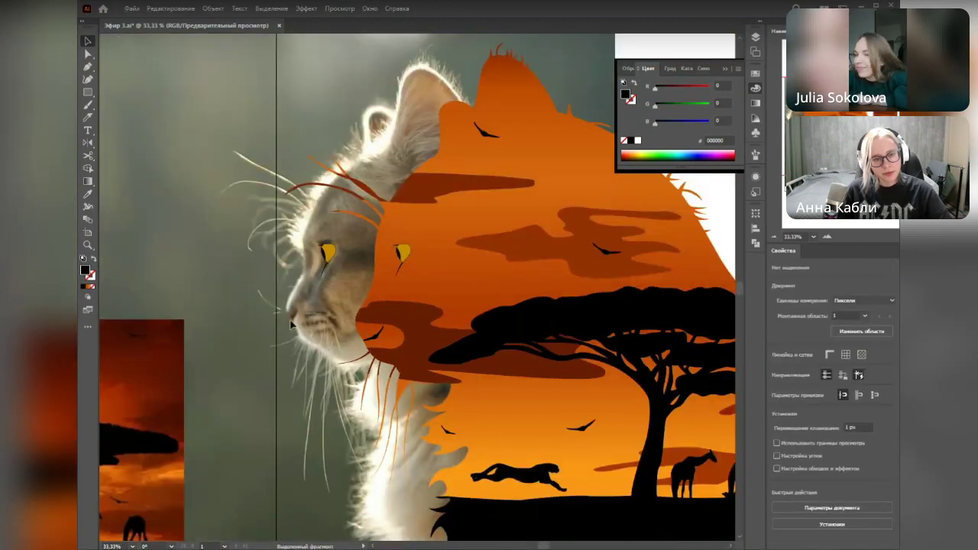
Step: Hide the reference photo layer Слой 1 so only the illustration and both eyes show
{"action": "left_click_drag", "start_coordinate": [489, 336], "coordinate": [378, 304]}
{"action": "left_click", "coordinate": [754, 37]}
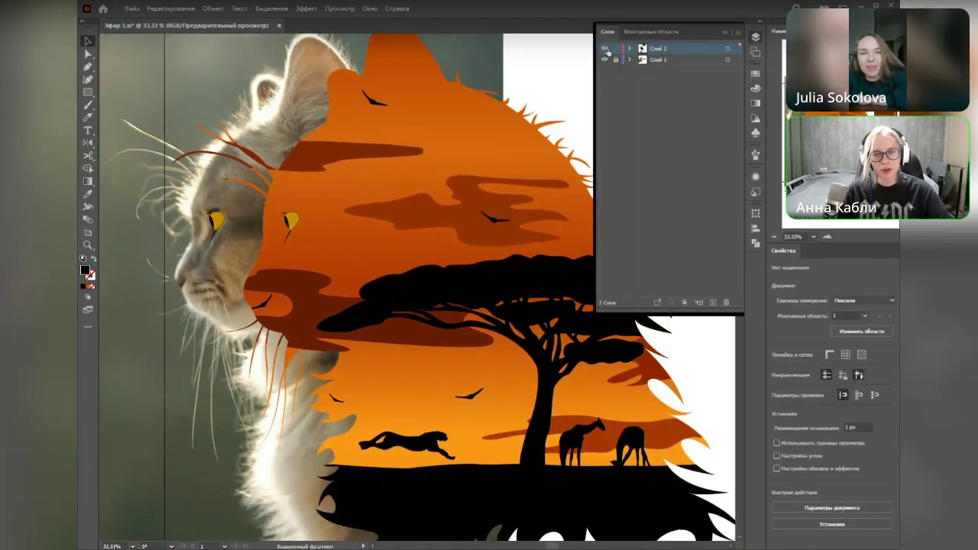
{"action": "left_click", "coordinate": [605, 60]}
{"action": "left_click", "coordinate": [724, 35]}
{"action": "scroll", "coordinate": [352, 301], "scroll_direction": "left", "scroll_amount": 2}
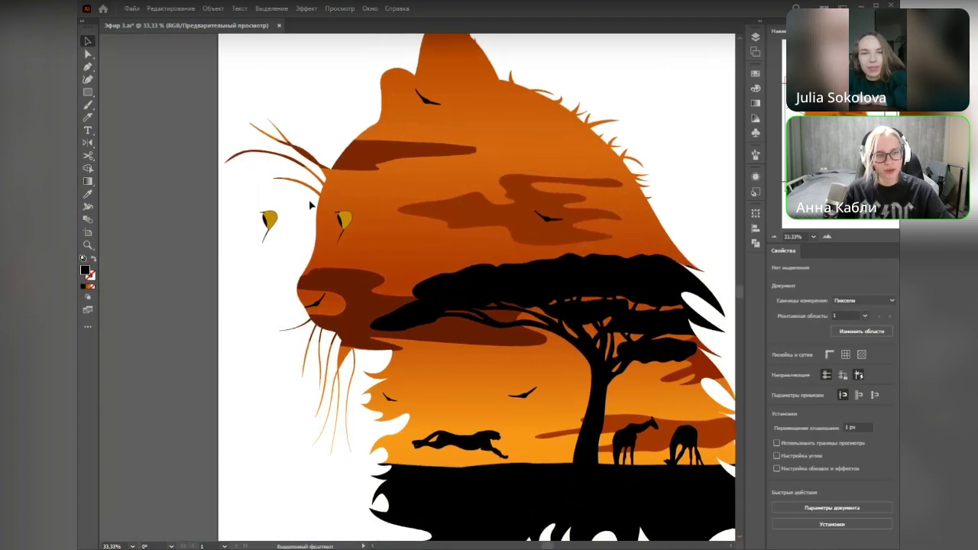
{"action": "scroll", "coordinate": [349, 240], "scroll_direction": "up", "scroll_amount": 3}
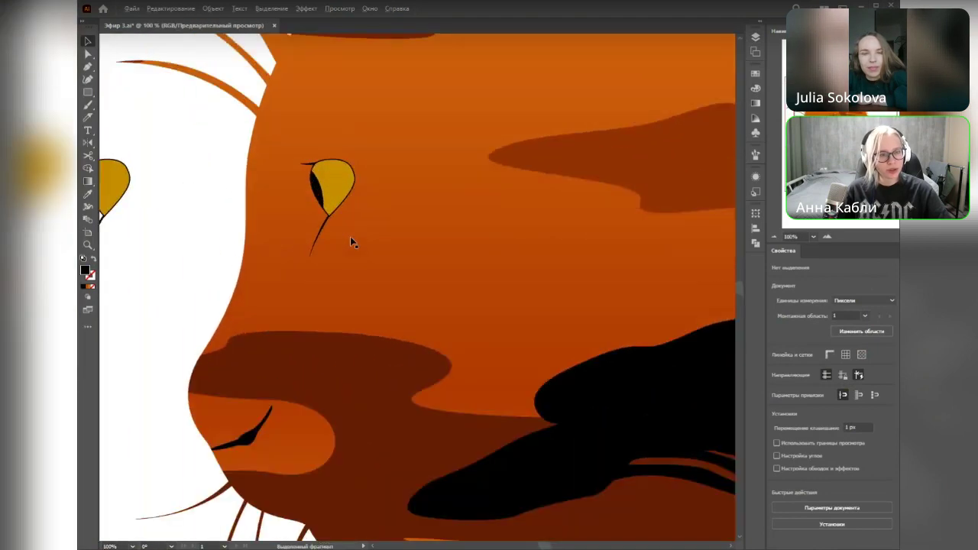
{"action": "scroll", "coordinate": [173, 246], "scroll_direction": "down", "scroll_amount": 3}
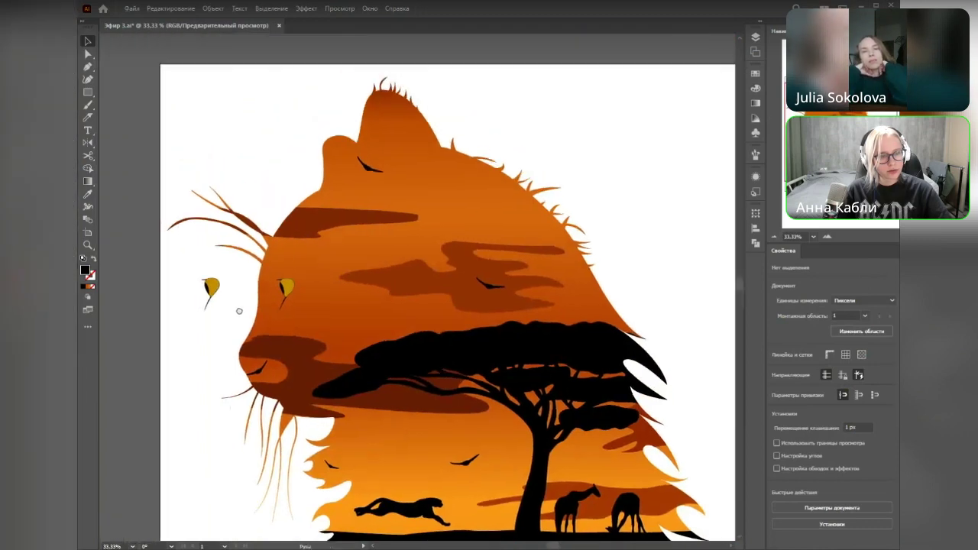
Step: Draw a black ellipse about 108 by 117 px behind the eye copy, inside the silhouette's clipping group
{"action": "scroll", "coordinate": [260, 298], "scroll_direction": "up", "scroll_amount": 3}
{"action": "double_click", "coordinate": [502, 343]}
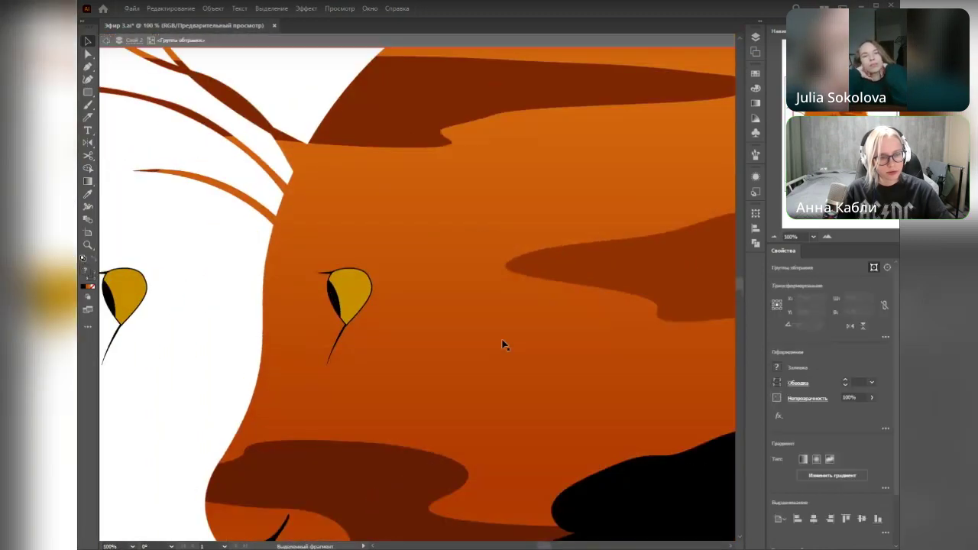
{"action": "left_click", "coordinate": [93, 94]}
{"action": "left_click_drag", "start_coordinate": [298, 256], "coordinate": [379, 344]}
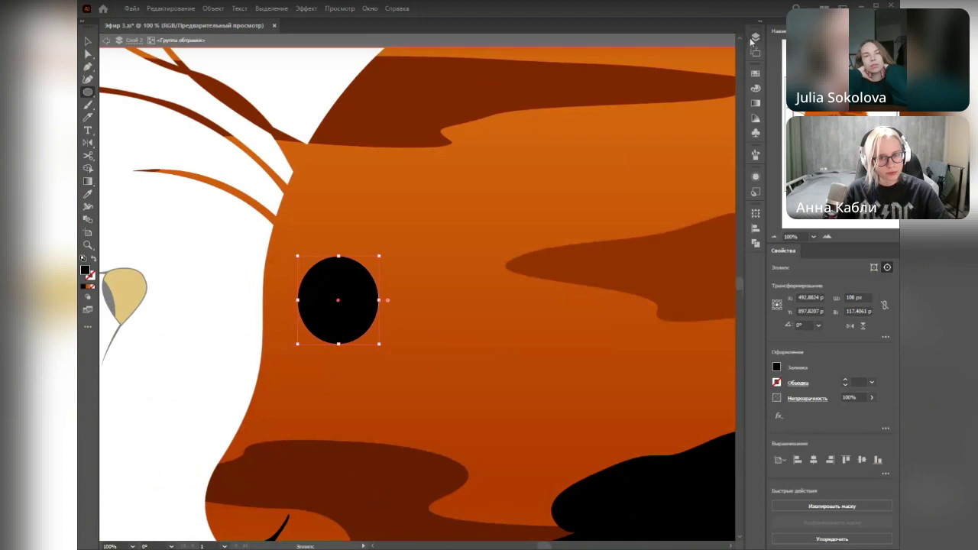
Step: Fill the ellipse with the orange gradient and delete its intermediate color stops, keeping only the two end stops
{"action": "key", "text": "g"}
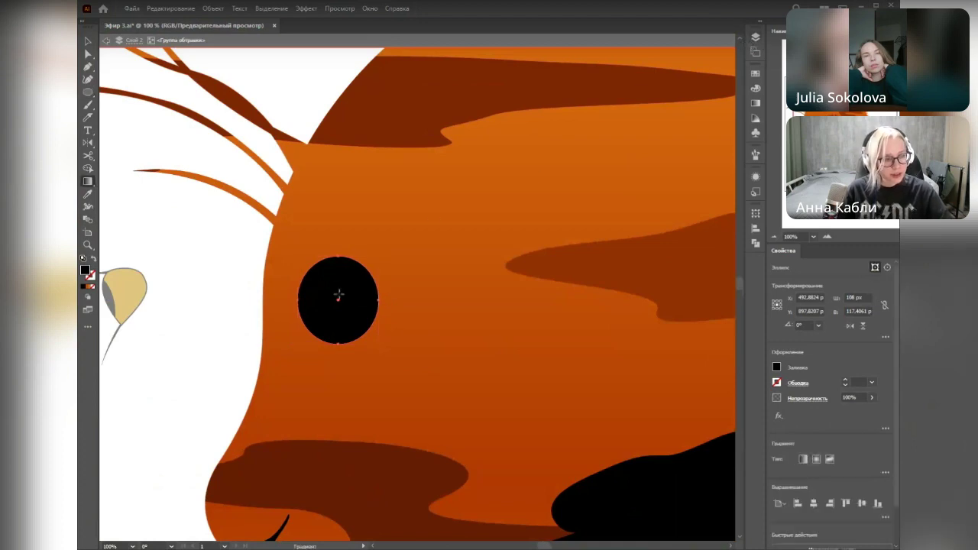
{"action": "left_click", "coordinate": [321, 288]}
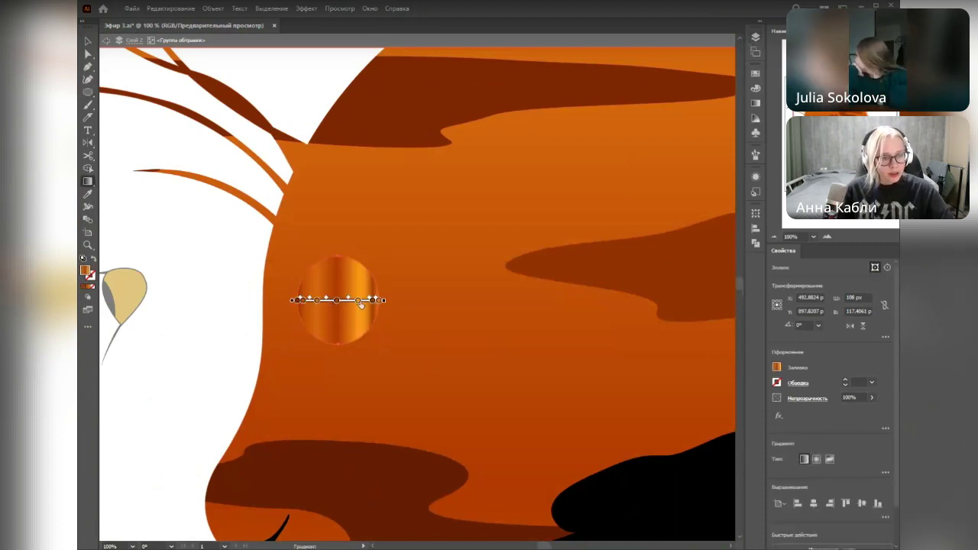
{"action": "left_click", "coordinate": [358, 301]}
{"action": "key", "text": "Delete"}
{"action": "left_click", "coordinate": [337, 301]}
{"action": "key", "text": "Delete"}
{"action": "left_click", "coordinate": [317, 301]}
{"action": "key", "text": "Delete"}
{"action": "left_click", "coordinate": [303, 301]}
{"action": "key", "text": "Delete"}
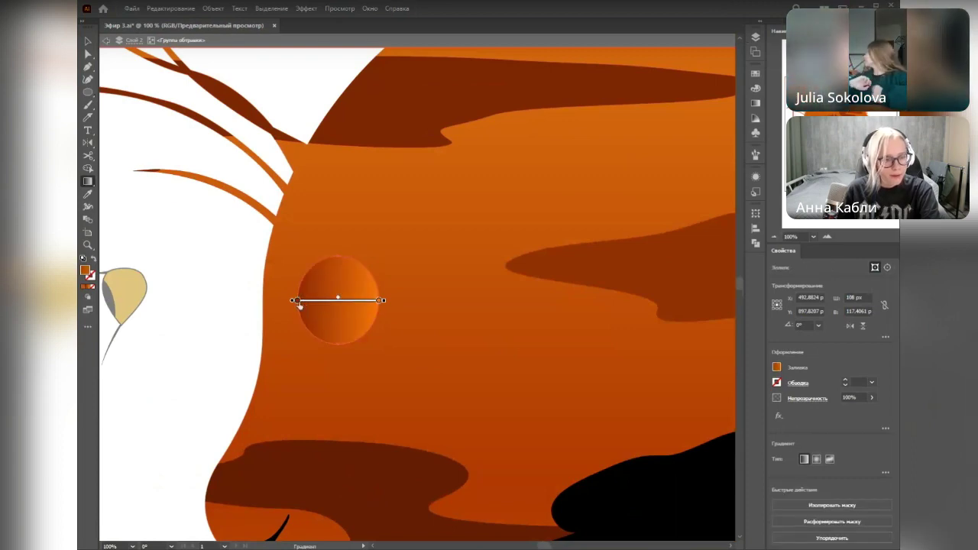
Step: Make the ellipse's gradient radial and set its center color stop to white
{"action": "left_click", "coordinate": [754, 104]}
{"action": "left_click", "coordinate": [695, 87]}
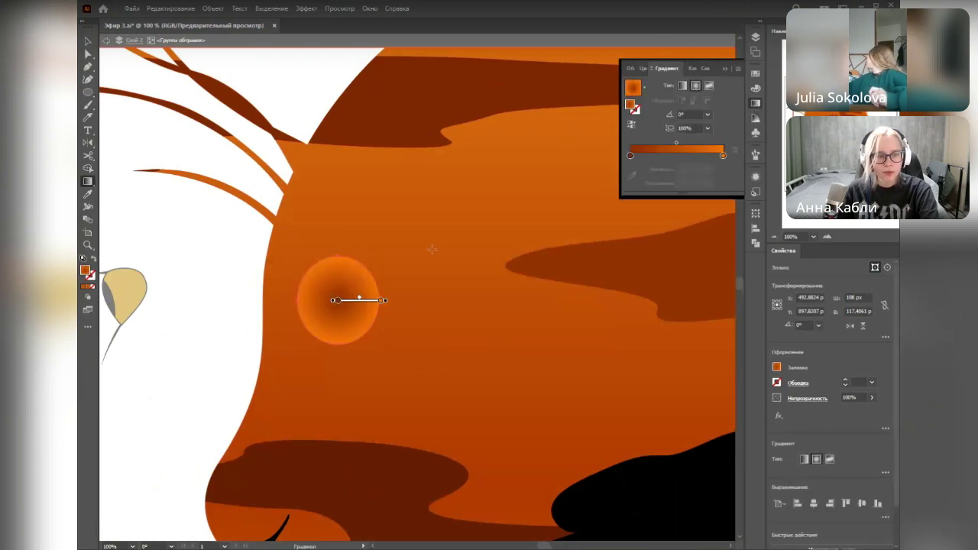
{"action": "double_click", "coordinate": [629, 156]}
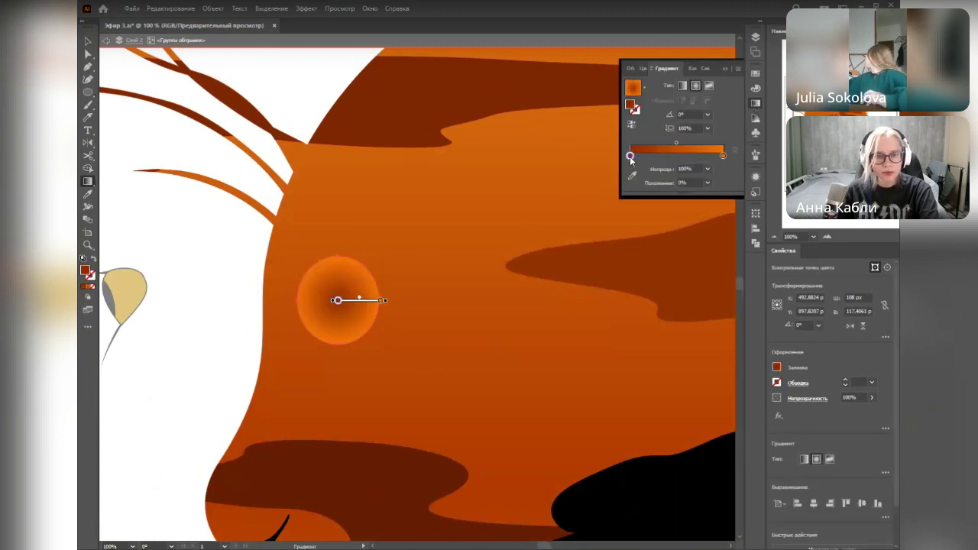
{"action": "left_click", "coordinate": [601, 190]}
{"action": "left_click", "coordinate": [721, 157]}
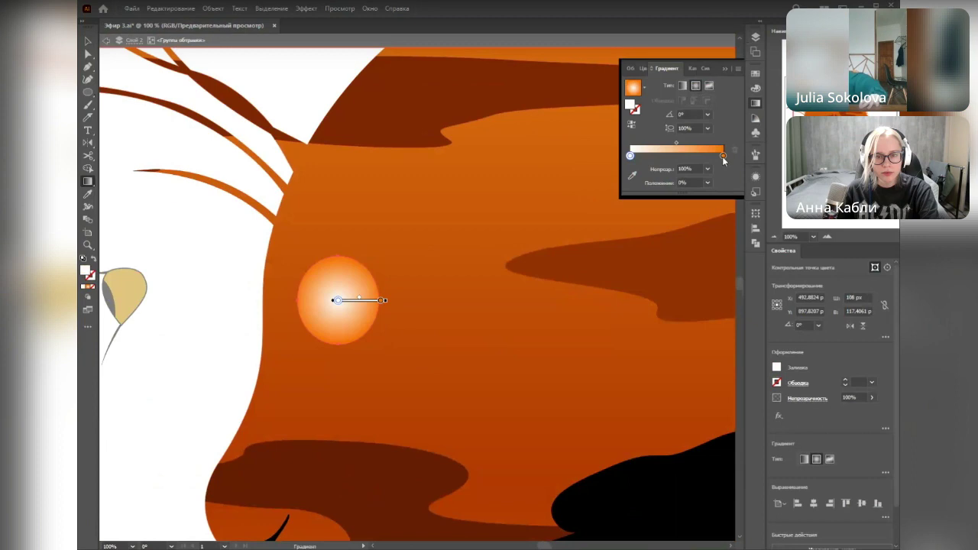
Step: Set the outer gradient stop's opacity to 0% and shift the gradient midpoint outward to widen the white glow
{"action": "double_click", "coordinate": [722, 156]}
{"action": "type", "text": "0"}
{"action": "key", "text": "Return"}
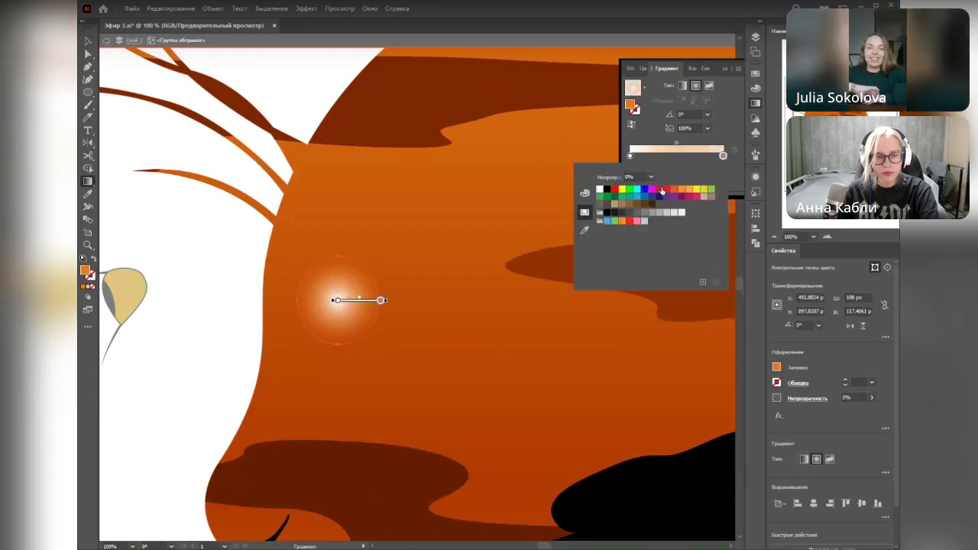
{"action": "left_click", "coordinate": [374, 301]}
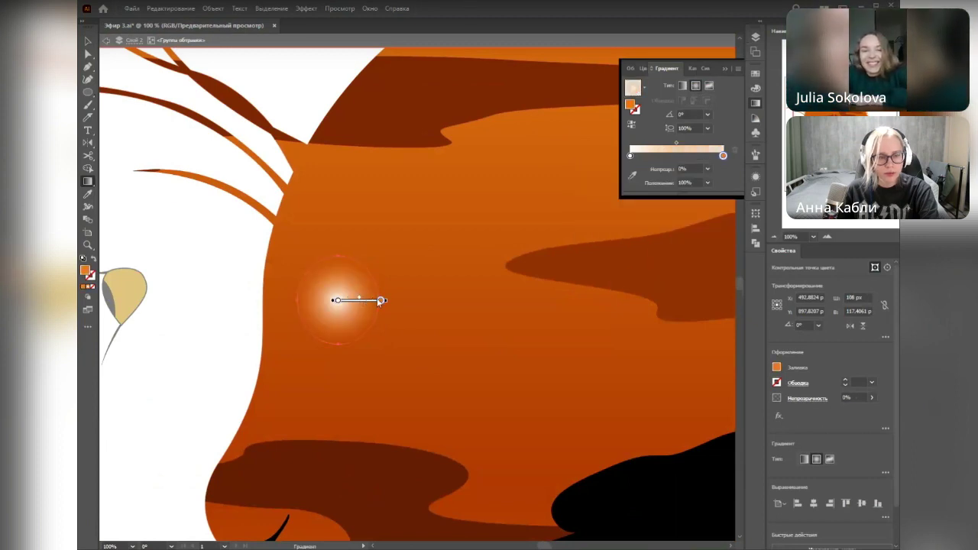
{"action": "left_click_drag", "start_coordinate": [361, 301], "coordinate": [372, 302]}
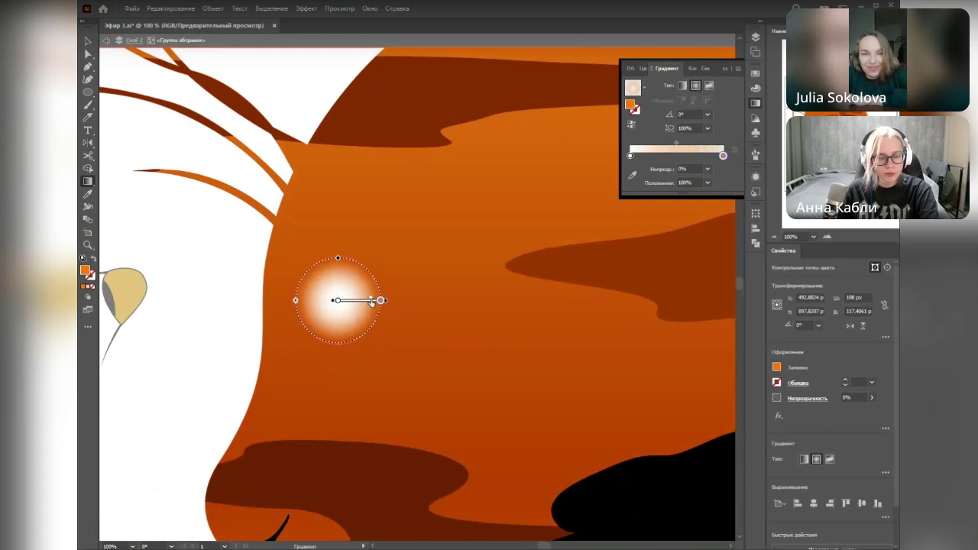
Step: Leave the clipping group and examine the eye copy against the white glow, both close up and in the whole illustration
{"action": "key", "text": "v"}
{"action": "double_click", "coordinate": [189, 337]}
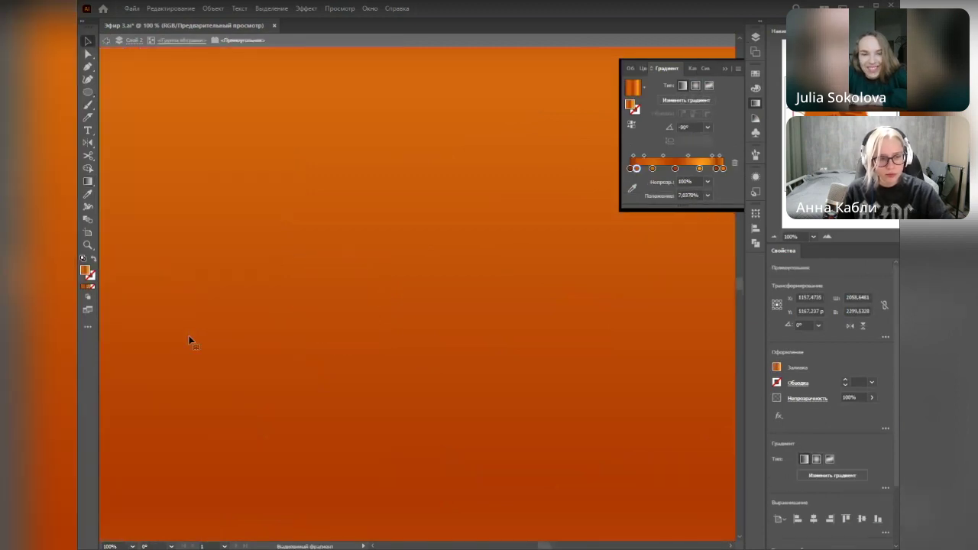
{"action": "scroll", "coordinate": [190, 340], "scroll_direction": "down", "scroll_amount": 3}
{"action": "double_click", "coordinate": [134, 345]}
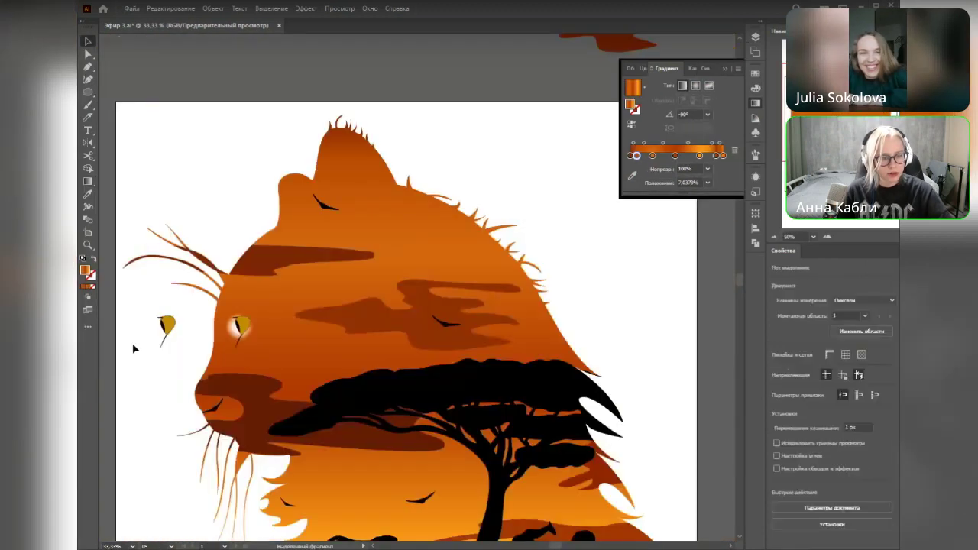
{"action": "scroll", "coordinate": [191, 344], "scroll_direction": "left", "scroll_amount": 1}
{"action": "scroll", "coordinate": [243, 338], "scroll_direction": "up", "scroll_amount": 3}
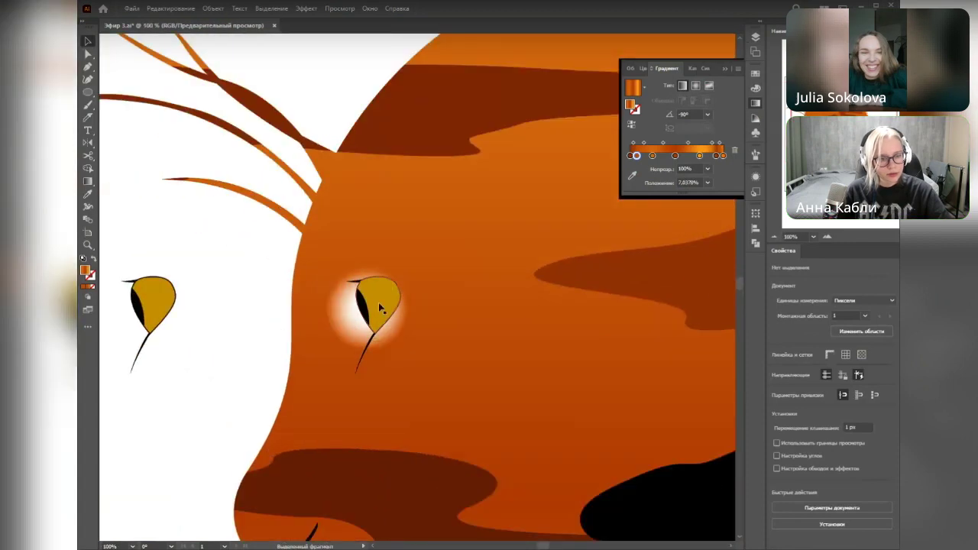
{"action": "left_click", "coordinate": [381, 308]}
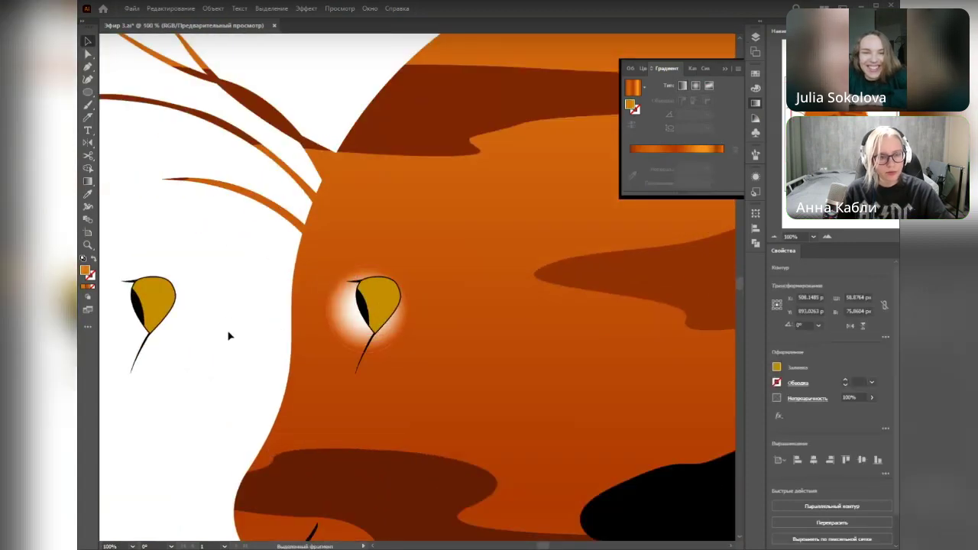
{"action": "left_click", "coordinate": [228, 335]}
{"action": "scroll", "coordinate": [229, 335], "scroll_direction": "down", "scroll_amount": 3}
{"action": "scroll", "coordinate": [447, 254], "scroll_direction": "up", "scroll_amount": 4}
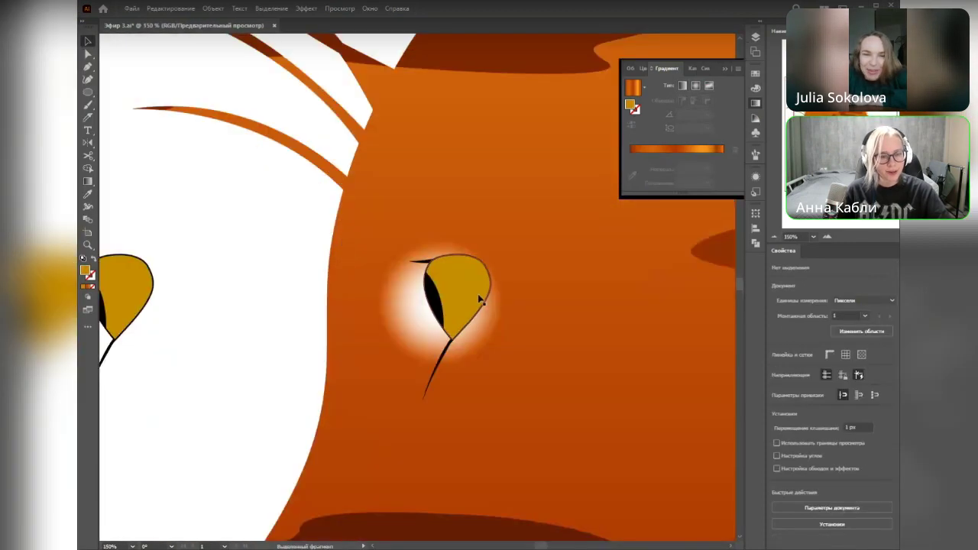
Step: Move the eye copy off the glow onto the original eye, and park both eyes outside the artboard beside the whiskers
{"action": "left_click", "coordinate": [459, 316]}
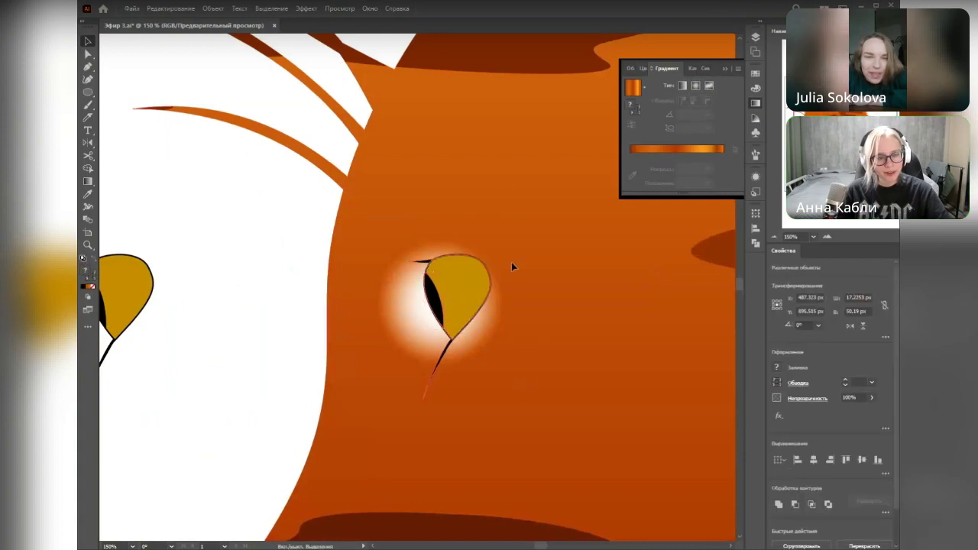
{"action": "left_click_drag", "start_coordinate": [465, 290], "coordinate": [134, 297]}
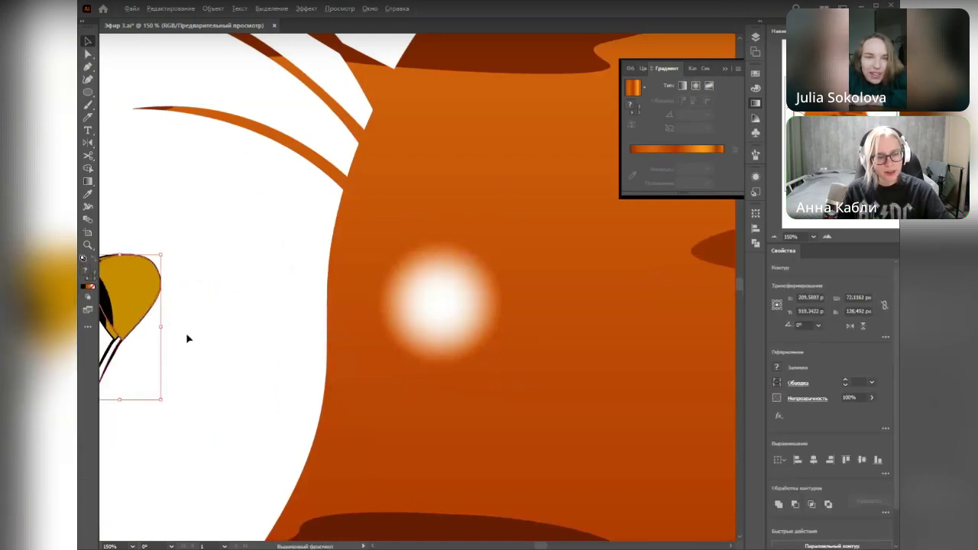
{"action": "scroll", "coordinate": [187, 334], "scroll_direction": "down", "scroll_amount": 4}
{"action": "left_click_drag", "start_coordinate": [190, 360], "coordinate": [280, 341]}
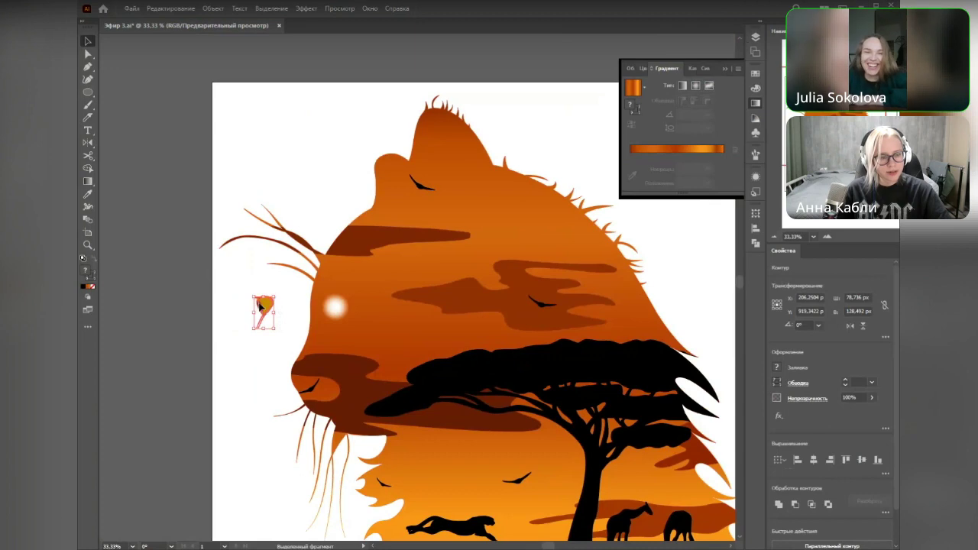
{"action": "left_click_drag", "start_coordinate": [257, 309], "coordinate": [166, 307]}
Step: Shift the white glow slightly farther back into the cat's face within the clipping group
{"action": "double_click", "coordinate": [390, 295]}
{"action": "left_click_drag", "start_coordinate": [335, 306], "coordinate": [345, 308]}
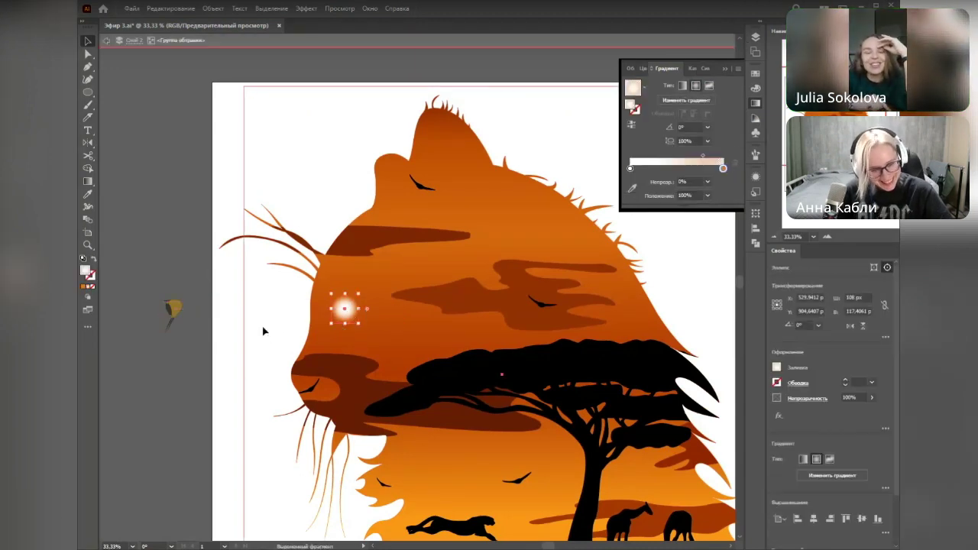
Step: Examine the white glow on the cat's face in the whole illustration
{"action": "left_click", "coordinate": [312, 356]}
{"action": "scroll", "coordinate": [312, 356], "scroll_direction": "down", "scroll_amount": 1}
{"action": "left_click_drag", "start_coordinate": [632, 366], "coordinate": [623, 270]}
{"action": "left_click_drag", "start_coordinate": [413, 278], "coordinate": [323, 238]}
{"action": "left_click", "coordinate": [221, 321]}
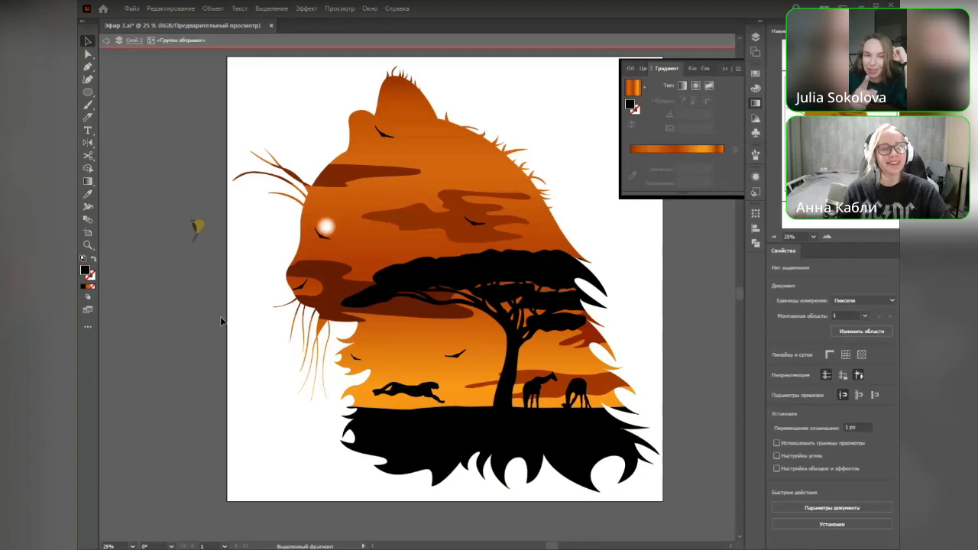
{"action": "mouse_move", "coordinate": [344, 284]}
{"action": "left_mouse_down"}
{"action": "mouse_move", "coordinate": [343, 255]}
{"action": "mouse_move", "coordinate": [348, 276]}
{"action": "left_mouse_up"}
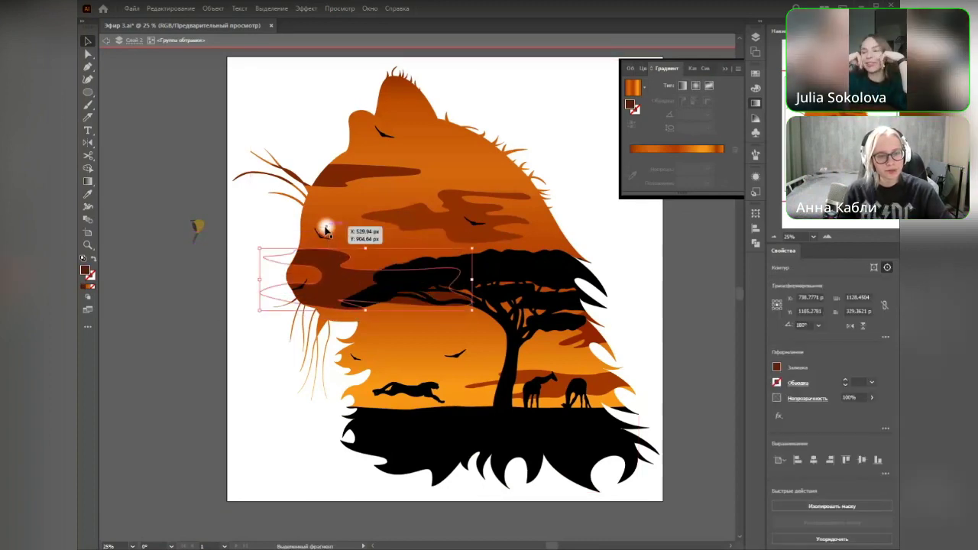
{"action": "left_click", "coordinate": [326, 228]}
{"action": "left_click", "coordinate": [246, 256]}
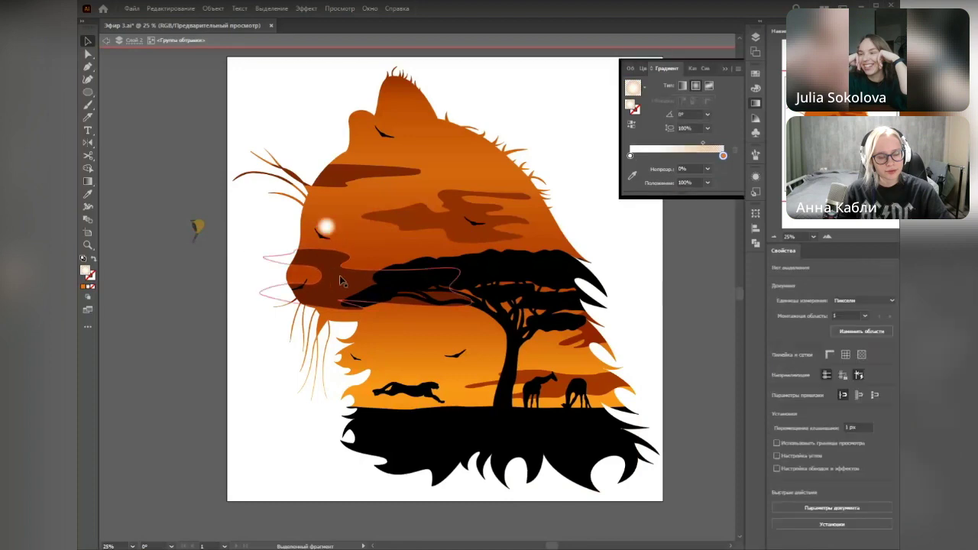
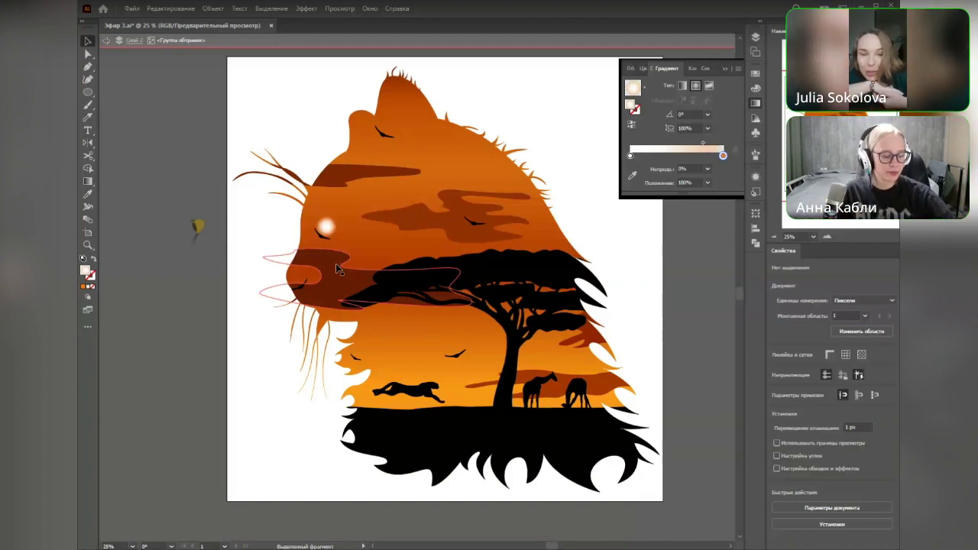
Step: Remove the white glow and place a copy of the yellow eye shape on the cat's face, above the bird
{"action": "left_click_drag", "start_coordinate": [238, 305], "coordinate": [246, 329]}
{"action": "scroll", "coordinate": [307, 253], "scroll_direction": "up", "scroll_amount": 2}
{"action": "left_click_drag", "start_coordinate": [362, 250], "coordinate": [119, 327]}
{"action": "left_click_drag", "start_coordinate": [149, 266], "coordinate": [274, 264]}
{"action": "double_click", "coordinate": [267, 225]}
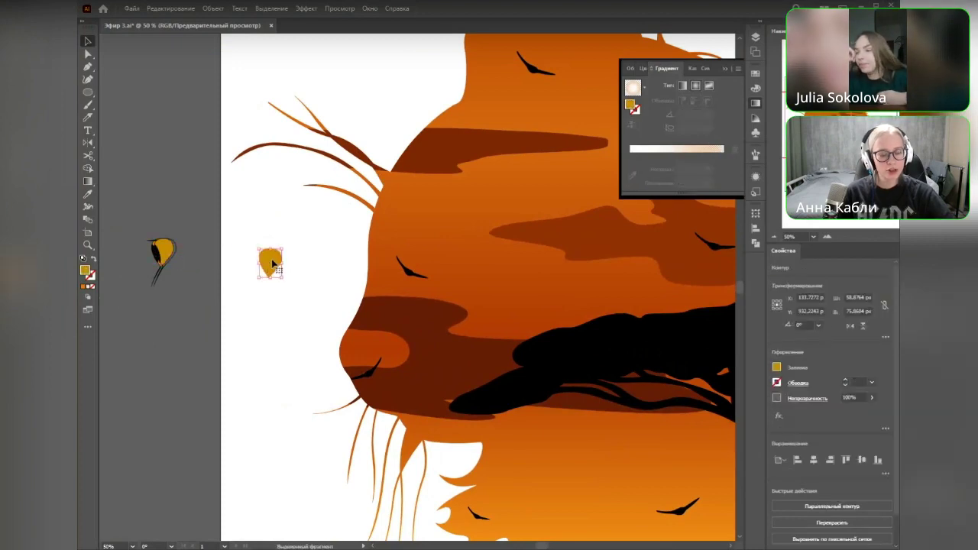
{"action": "left_click_drag", "start_coordinate": [274, 263], "coordinate": [425, 254]}
Step: Recolour the eye shape on the face white by sampling the artboard background with the Eyedropper
{"action": "key", "text": "i"}
{"action": "left_click", "coordinate": [313, 243]}
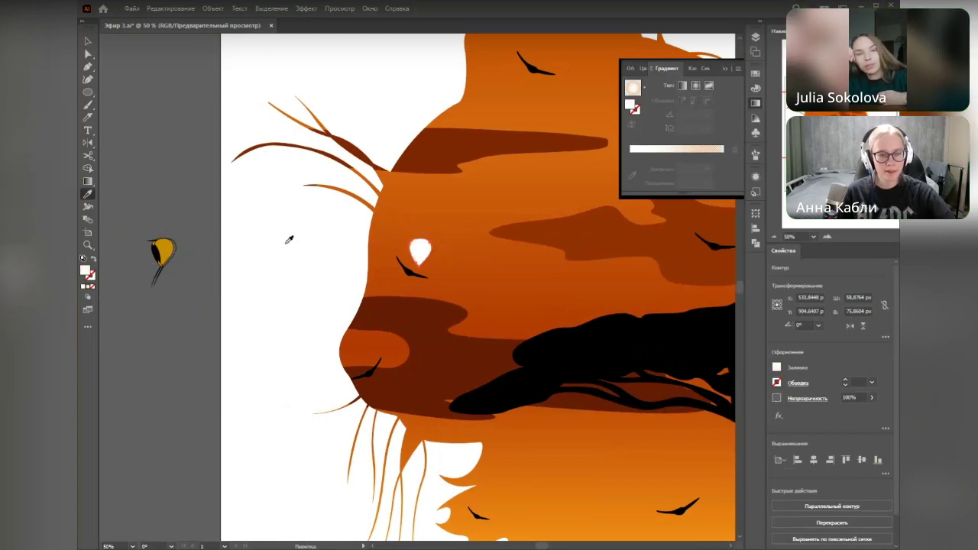
{"action": "key", "text": "v"}
{"action": "left_click", "coordinate": [249, 293]}
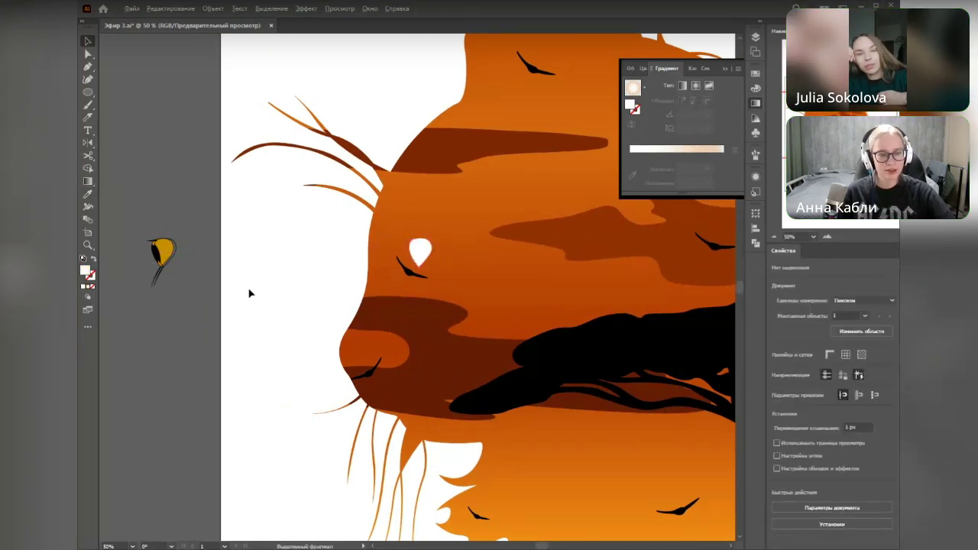
{"action": "scroll", "coordinate": [250, 294], "scroll_direction": "down", "scroll_amount": 2}
{"action": "left_click_drag", "start_coordinate": [666, 310], "coordinate": [663, 282]}
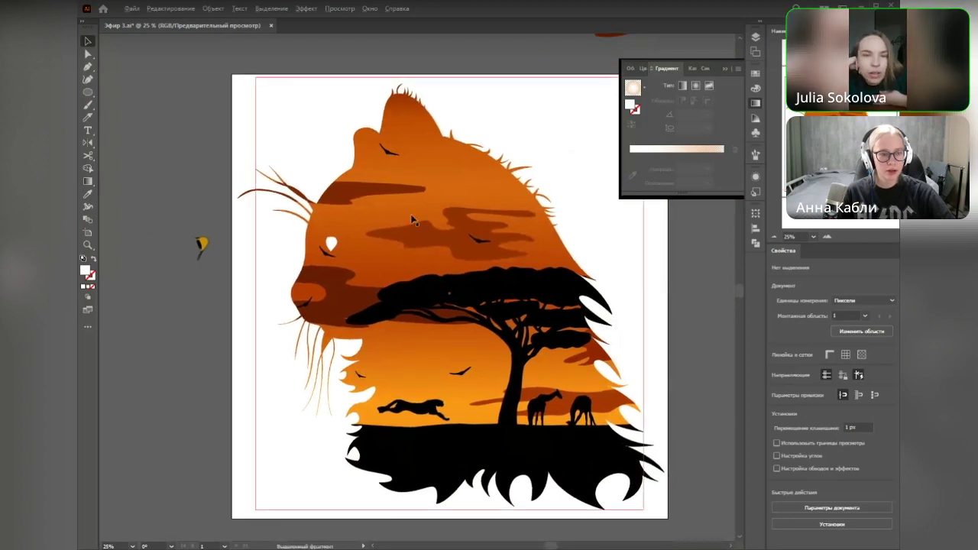
Step: Trace the muzzle-facing edge of the white eye as a curved Pen path, from its lower tip to its upper corner
{"action": "scroll", "coordinate": [385, 252], "scroll_direction": "up", "scroll_amount": 5}
{"action": "left_click_drag", "start_coordinate": [244, 249], "coordinate": [633, 273]}
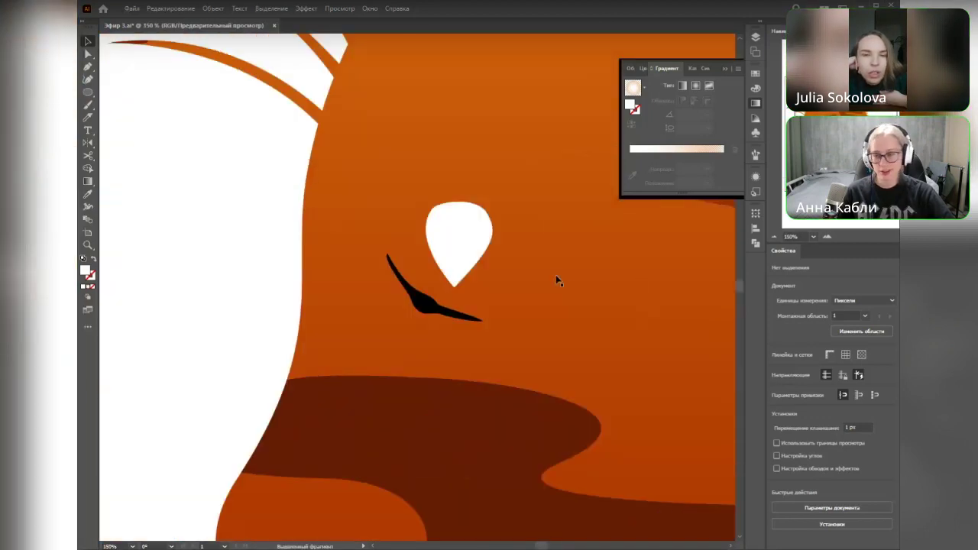
{"action": "left_click", "coordinate": [437, 216]}
{"action": "key", "text": "p"}
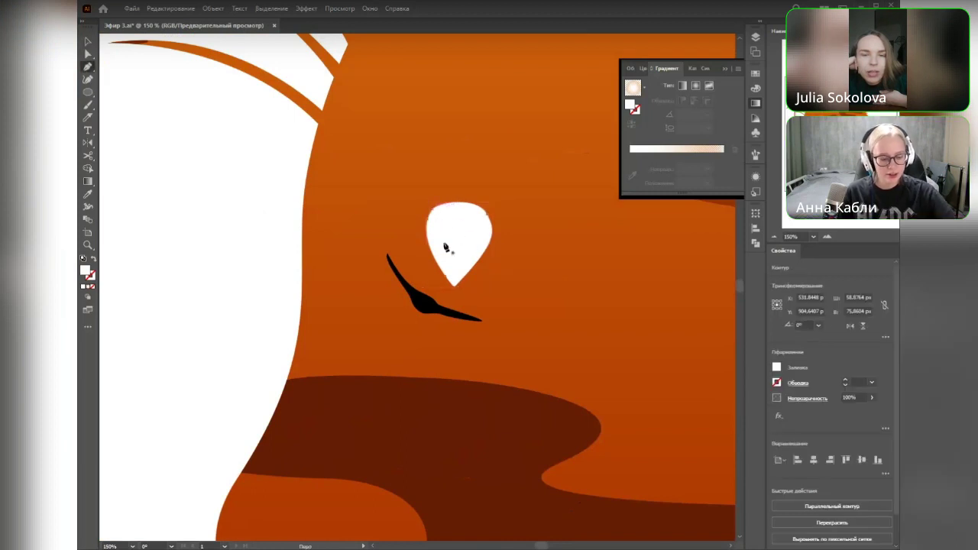
{"action": "key", "text": "v"}
{"action": "left_click", "coordinate": [275, 269]}
{"action": "scroll", "coordinate": [485, 299], "scroll_direction": "up", "scroll_amount": 2}
{"action": "left_click_drag", "start_coordinate": [450, 290], "coordinate": [480, 350]}
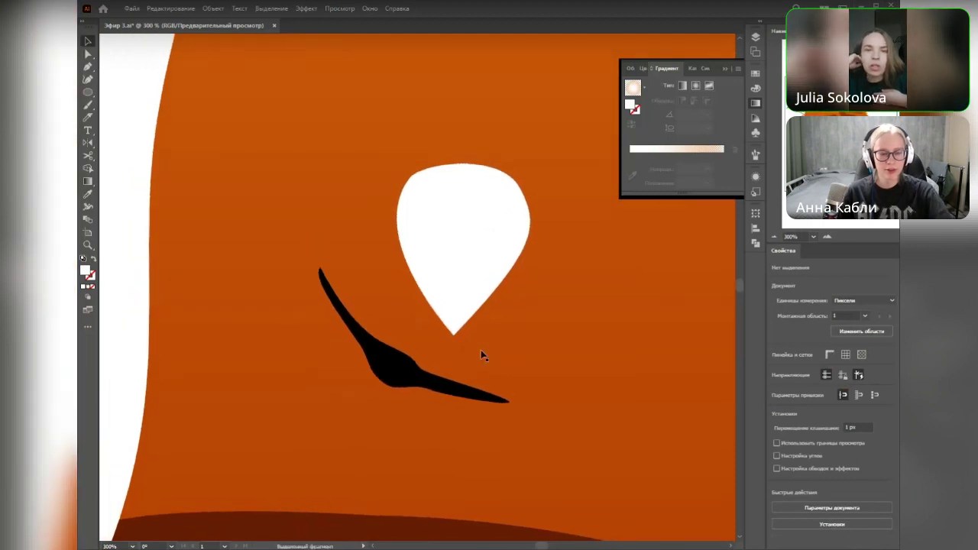
{"action": "key", "text": "p"}
{"action": "left_click", "coordinate": [454, 333]}
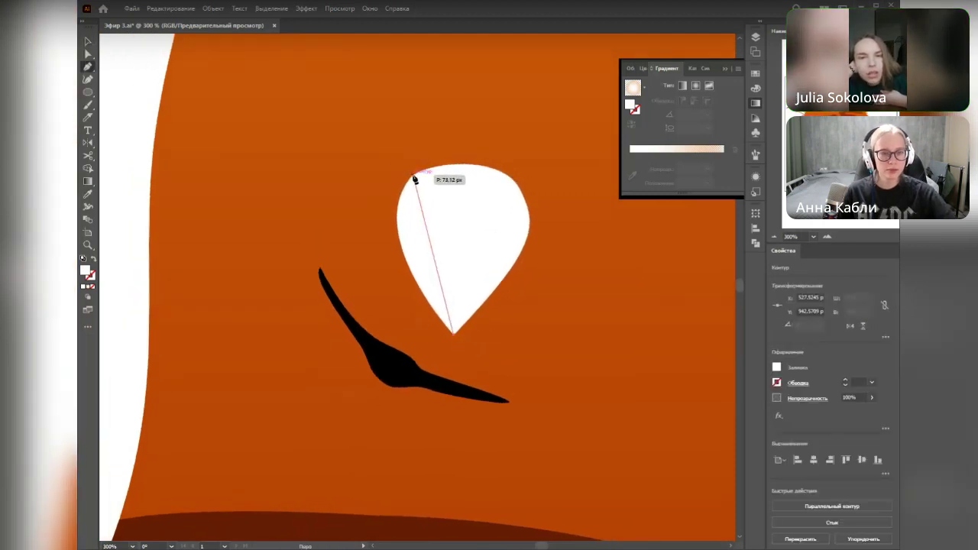
{"action": "left_click_drag", "start_coordinate": [411, 181], "coordinate": [458, 121]}
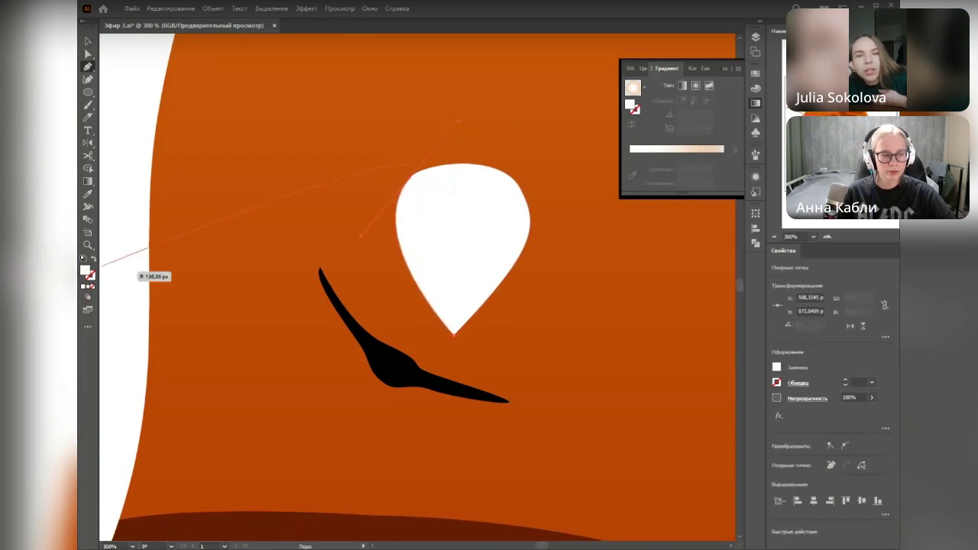
Step: Give the traced edge path a 3 pt white stroke and no fill
{"action": "left_click", "coordinate": [93, 260]}
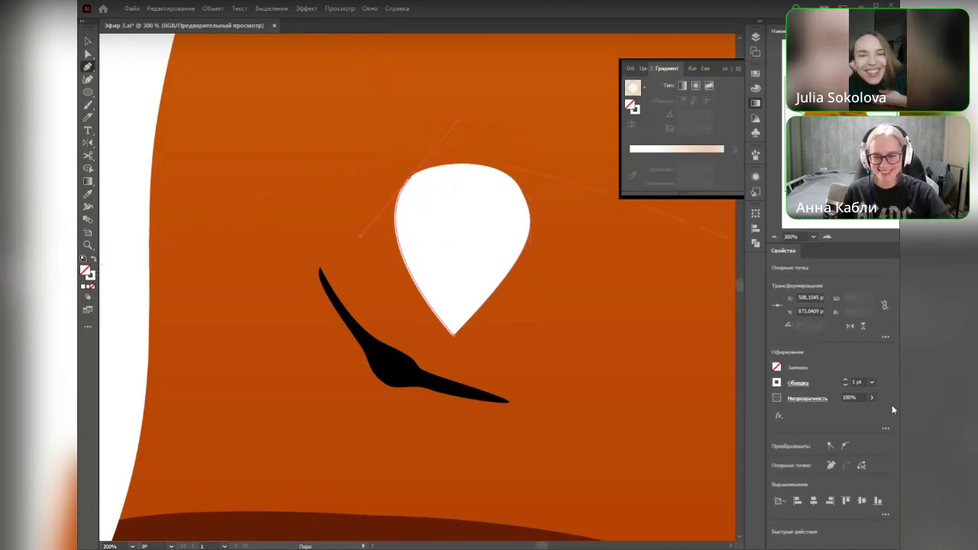
{"action": "left_click", "coordinate": [846, 380]}
{"action": "left_click", "coordinate": [846, 381]}
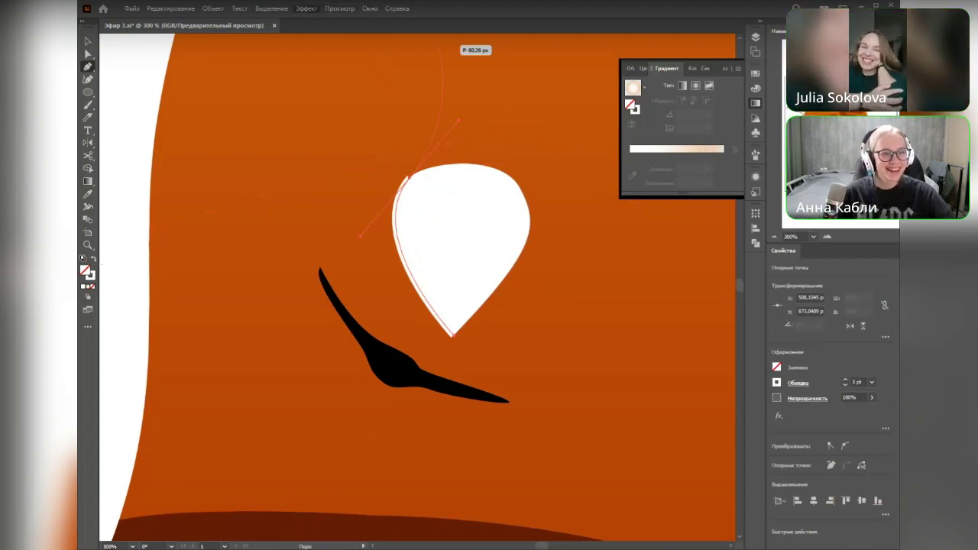
Step: Apply a Gaussian Blur with a radius of about 6.6 pixels to the white edge path
{"action": "left_click", "coordinate": [307, 9]}
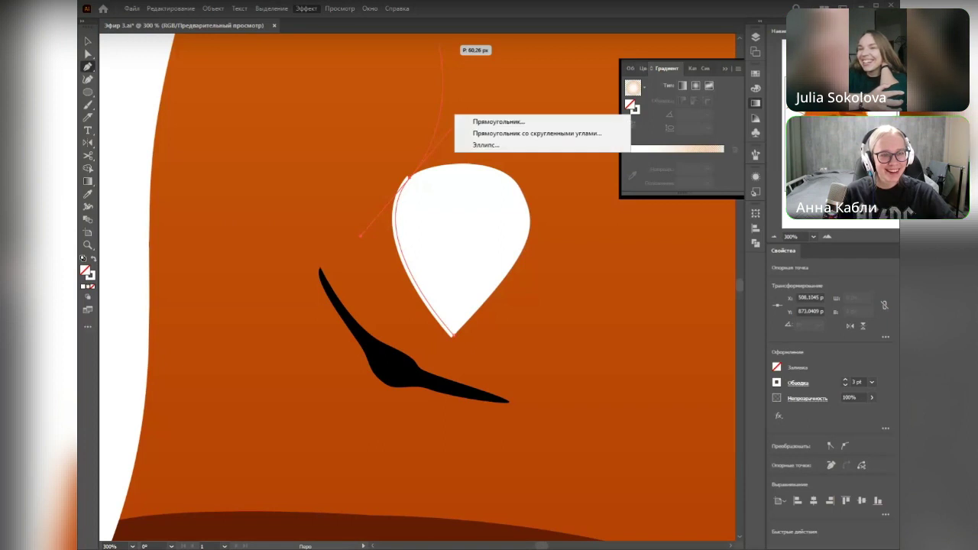
{"action": "mouse_move", "coordinate": [367, 205]}
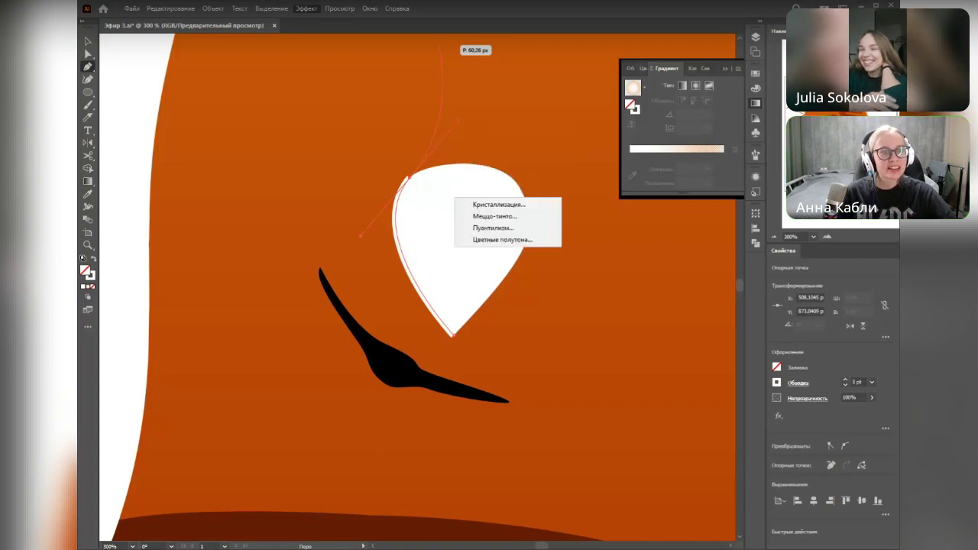
{"action": "left_click", "coordinate": [514, 238]}
{"action": "left_click_drag", "start_coordinate": [497, 245], "coordinate": [656, 239]}
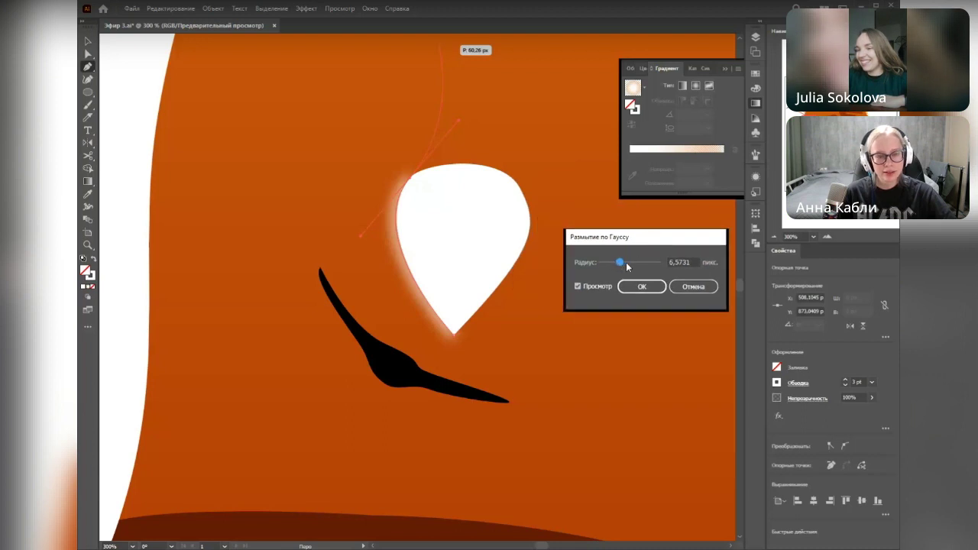
{"action": "left_click", "coordinate": [641, 286]}
{"action": "key", "text": "v"}
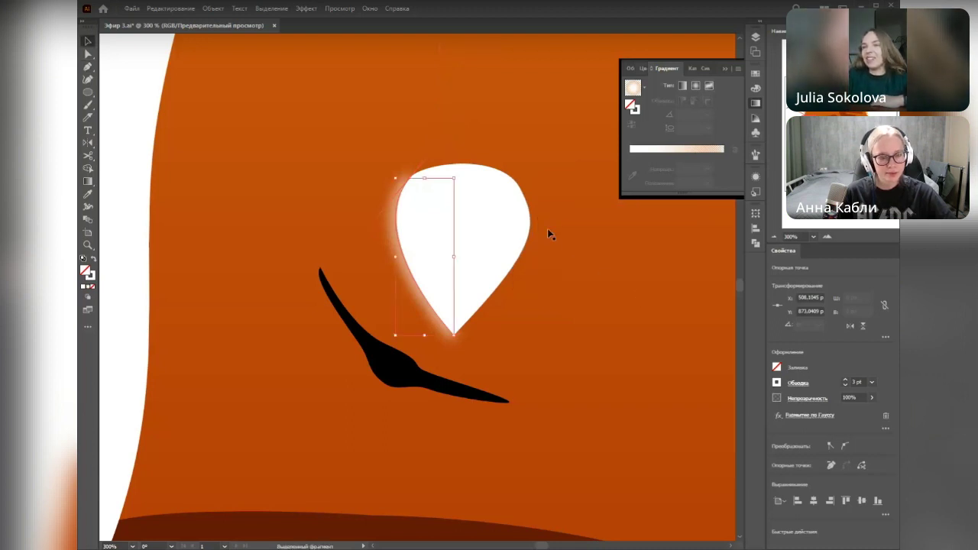
Step: Duplicate the blurred edge path in place in front to strengthen the glow along the eye
{"action": "key", "text": "ctrl+c"}
{"action": "key", "text": "ctrl+f"}
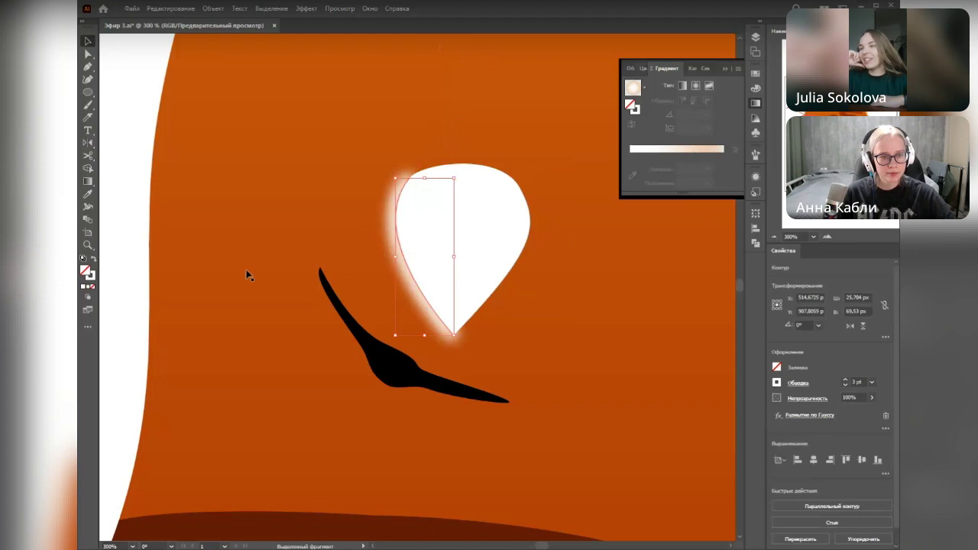
{"action": "key", "text": "a"}
{"action": "key", "text": "v"}
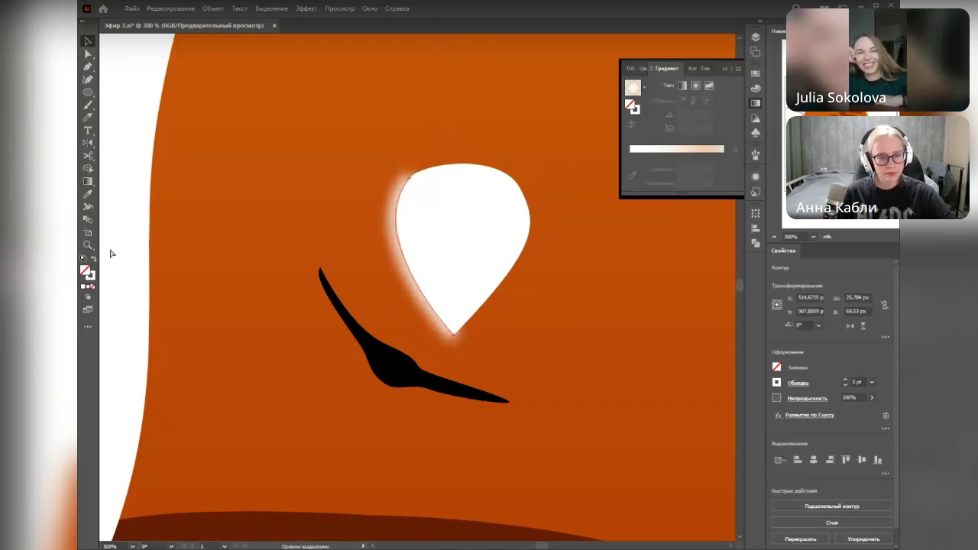
{"action": "left_click", "coordinate": [117, 236]}
{"action": "scroll", "coordinate": [149, 316], "scroll_direction": "down", "scroll_amount": 4}
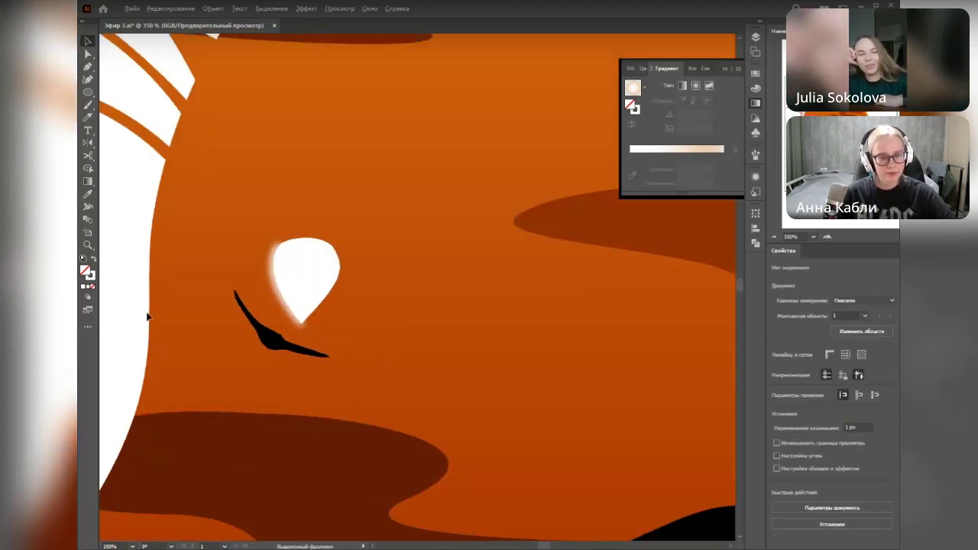
{"action": "left_click_drag", "start_coordinate": [334, 369], "coordinate": [435, 241]}
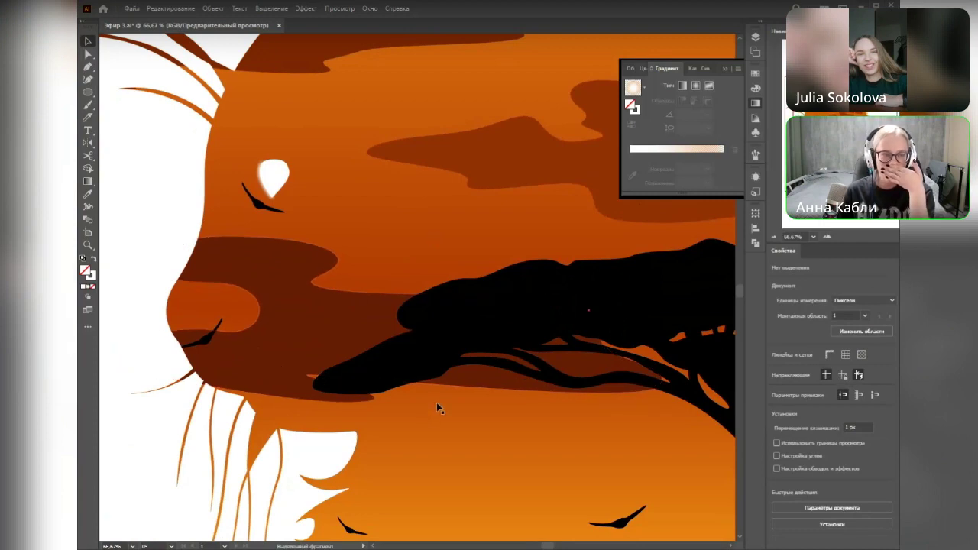
Step: Move the bird below the eye up and back onto the forehead, and leave the clipping group
{"action": "left_click_drag", "start_coordinate": [263, 211], "coordinate": [391, 120]}
{"action": "double_click", "coordinate": [159, 236]}
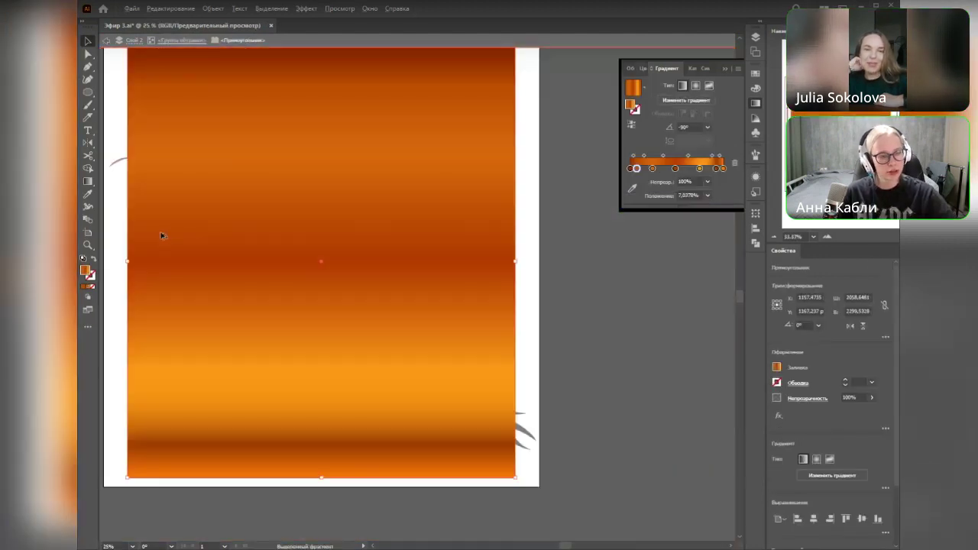
{"action": "scroll", "coordinate": [162, 237], "scroll_direction": "down", "scroll_amount": 3}
{"action": "double_click", "coordinate": [598, 252]}
{"action": "scroll", "coordinate": [403, 254], "scroll_direction": "up", "scroll_amount": 2}
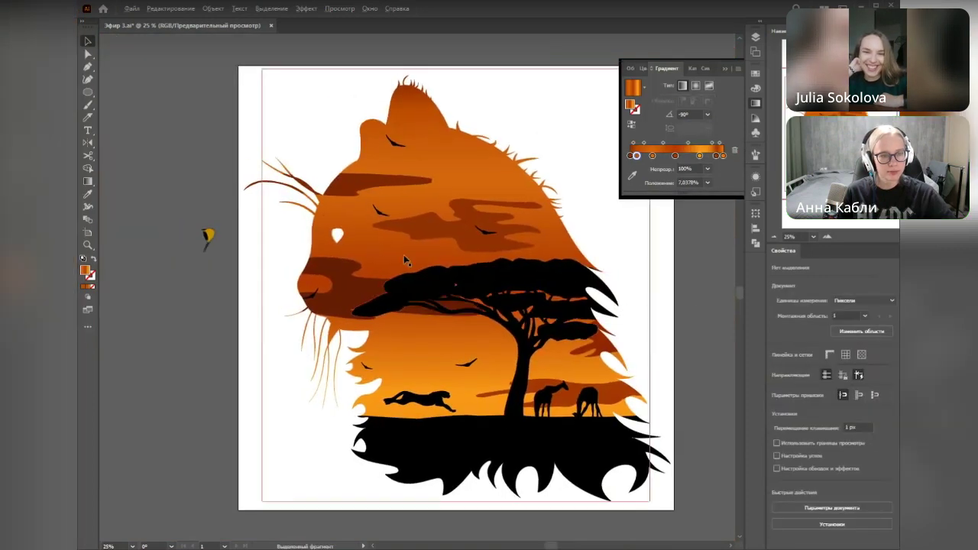
Step: Flip the forehead bird horizontally inside the clipping group and position it just behind the white eye
{"action": "left_click_drag", "start_coordinate": [369, 198], "coordinate": [368, 198]}
{"action": "key", "text": "ctrl+z"}
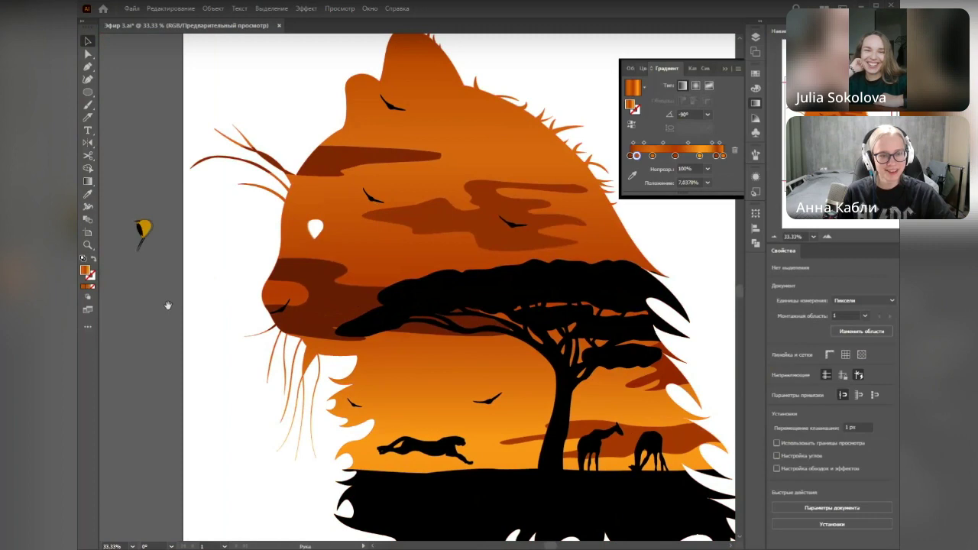
{"action": "double_click", "coordinate": [368, 197]}
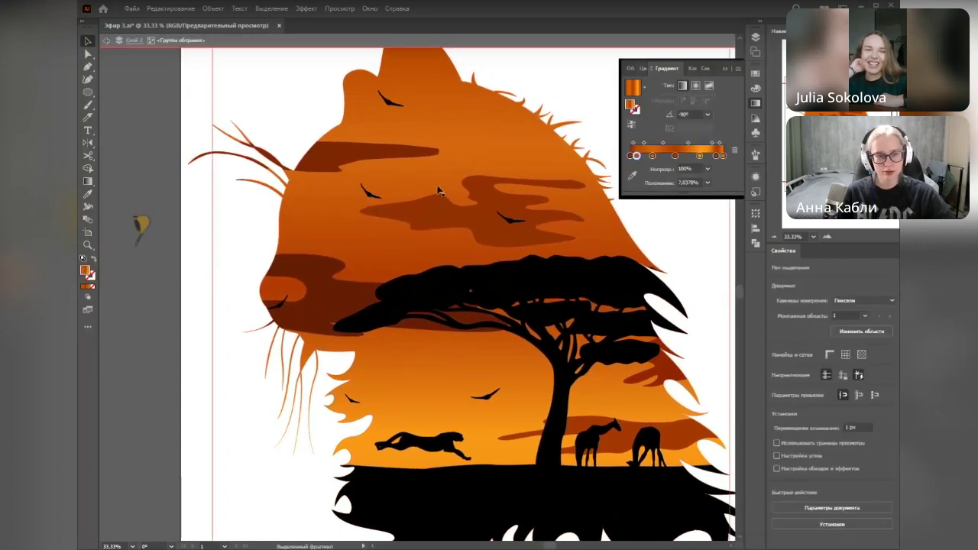
{"action": "left_click", "coordinate": [371, 194]}
{"action": "left_click", "coordinate": [851, 326]}
{"action": "left_click_drag", "start_coordinate": [377, 197], "coordinate": [346, 227]}
{"action": "double_click", "coordinate": [214, 252]}
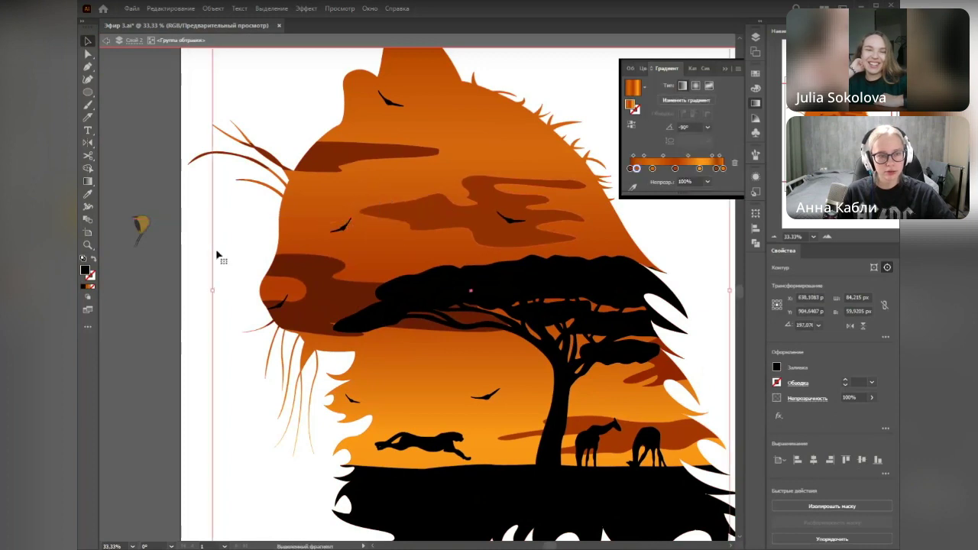
{"action": "double_click", "coordinate": [169, 276]}
{"action": "double_click", "coordinate": [168, 274]}
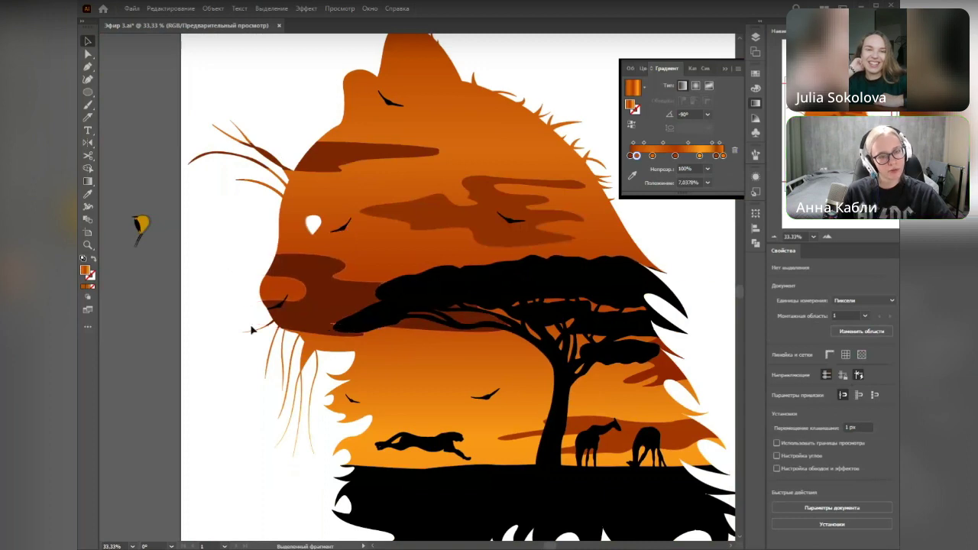
Step: Move the bird from the cat's nose to beneath the tree canopy within the clipping group
{"action": "double_click", "coordinate": [280, 311]}
{"action": "left_click_drag", "start_coordinate": [280, 311], "coordinate": [416, 330]}
{"action": "double_click", "coordinate": [162, 355]}
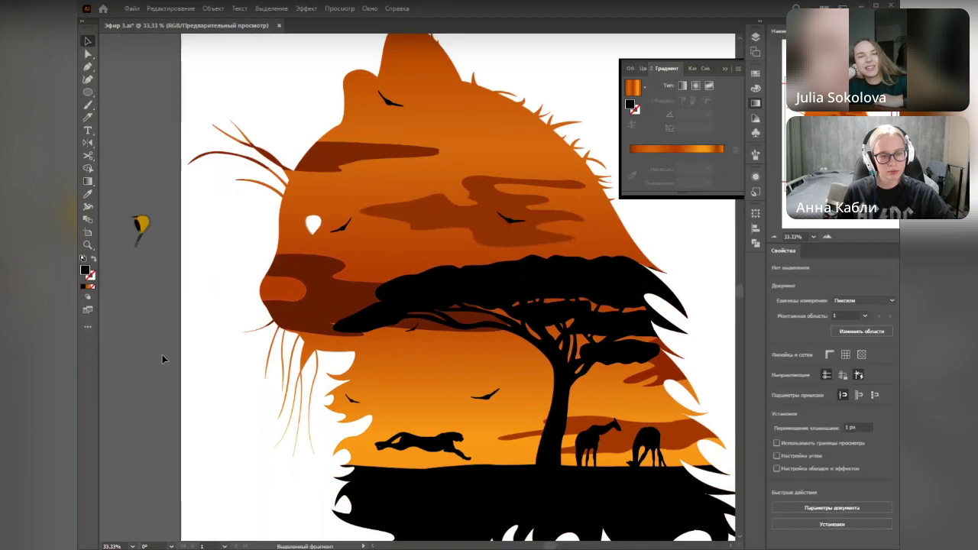
Step: Shift the flipped bird slightly closer to the white eye
{"action": "double_click", "coordinate": [344, 229]}
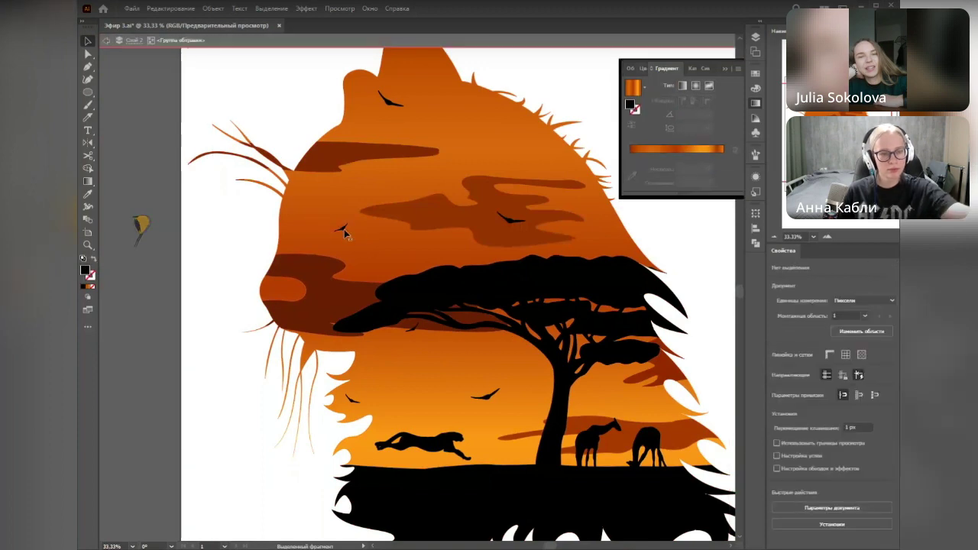
{"action": "left_click_drag", "start_coordinate": [344, 231], "coordinate": [332, 233]}
{"action": "double_click", "coordinate": [175, 338]}
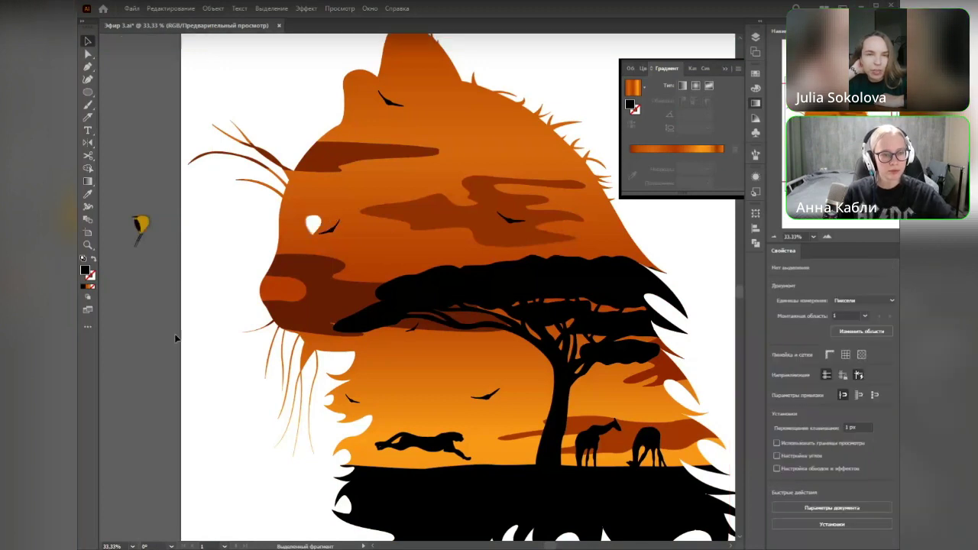
Step: Move the flipped bird onto the dark forehead cloud and scale it down to about 66 px wide
{"action": "double_click", "coordinate": [331, 231]}
{"action": "left_click_drag", "start_coordinate": [332, 231], "coordinate": [373, 158]}
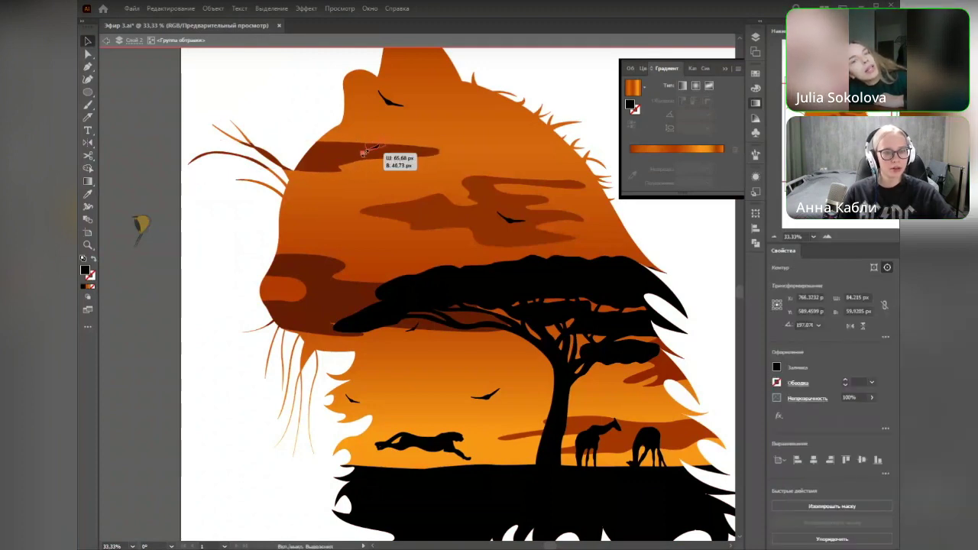
{"action": "double_click", "coordinate": [187, 296]}
{"action": "left_click_drag", "start_coordinate": [151, 396], "coordinate": [145, 376]}
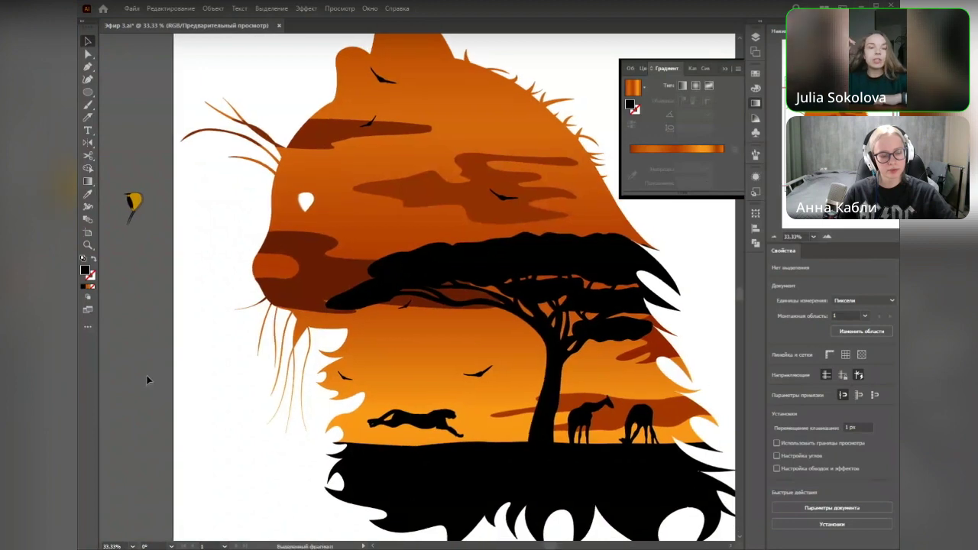
{"action": "scroll", "coordinate": [146, 375], "scroll_direction": "down", "scroll_amount": 1}
{"action": "left_click_drag", "start_coordinate": [589, 420], "coordinate": [592, 391]}
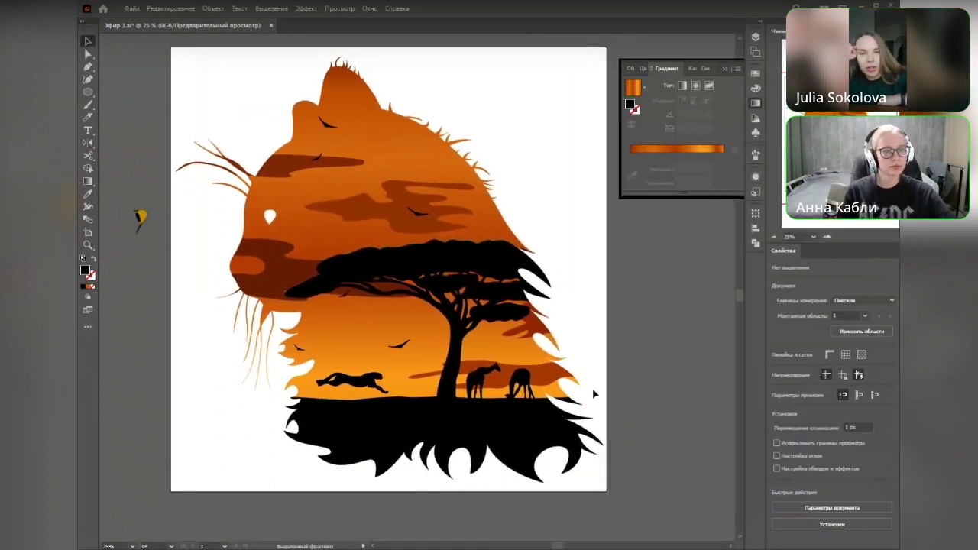
Step: Move the small bird from beneath the tree canopy onto the cat's mouth within the clipping group and save the file
{"action": "scroll", "coordinate": [306, 313], "scroll_direction": "up", "scroll_amount": 1}
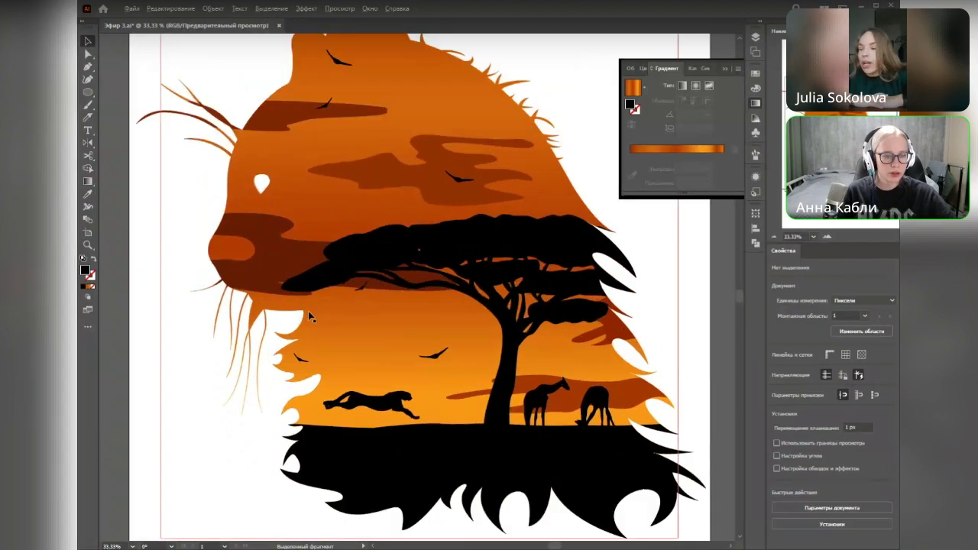
{"action": "double_click", "coordinate": [309, 312]}
{"action": "left_click_drag", "start_coordinate": [360, 286], "coordinate": [226, 264]}
{"action": "double_click", "coordinate": [184, 361]}
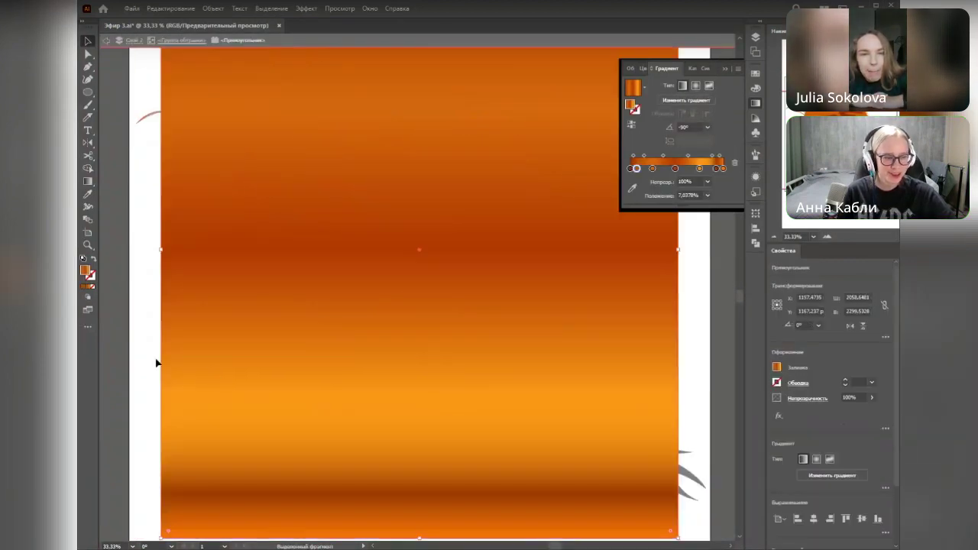
{"action": "double_click", "coordinate": [156, 363]}
{"action": "scroll", "coordinate": [182, 372], "scroll_direction": "down", "scroll_amount": 1}
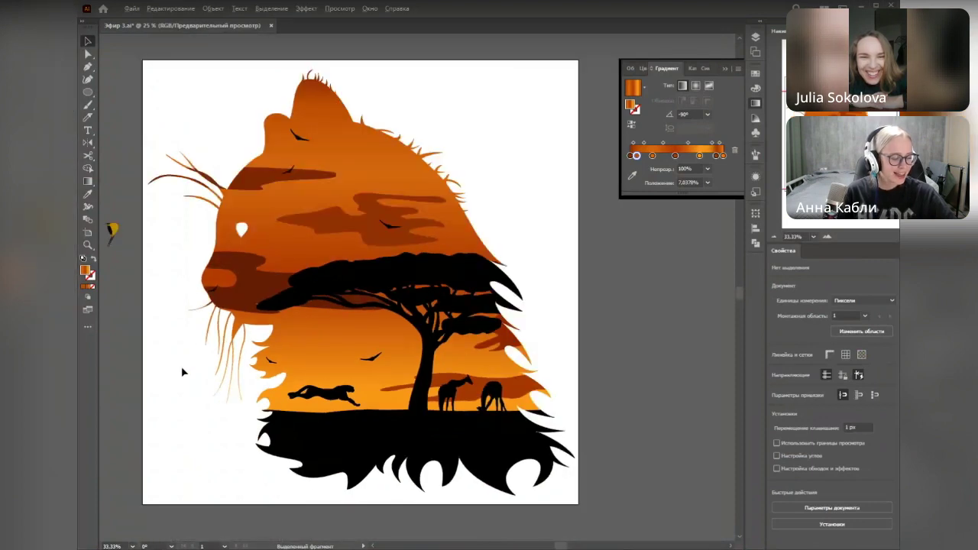
{"action": "left_click_drag", "start_coordinate": [182, 372], "coordinate": [160, 373]}
{"action": "key", "text": "ctrl+s"}
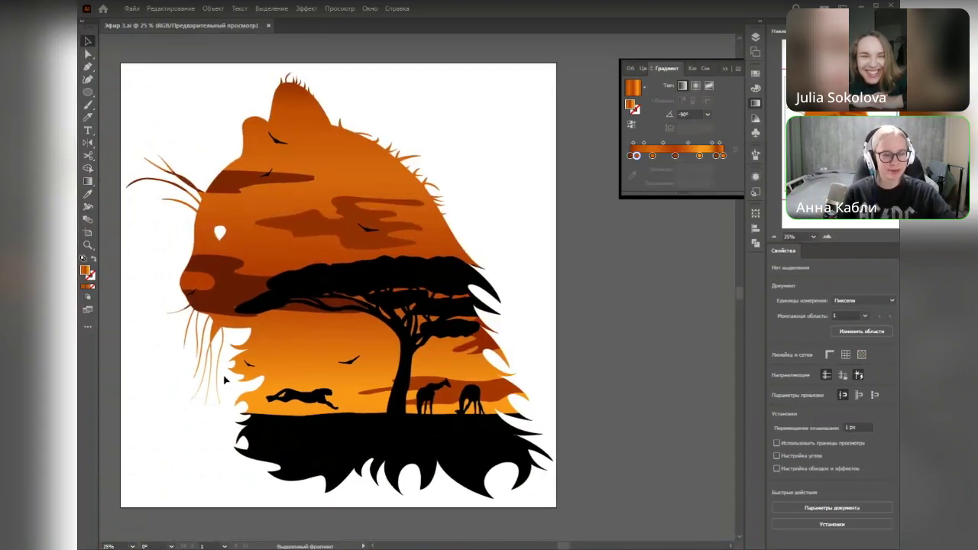
Step: Thin the outer half of the long middle whisker by adjusting the curve handle and anchor point on its lower edge
{"action": "left_click_drag", "start_coordinate": [549, 370], "coordinate": [620, 371]}
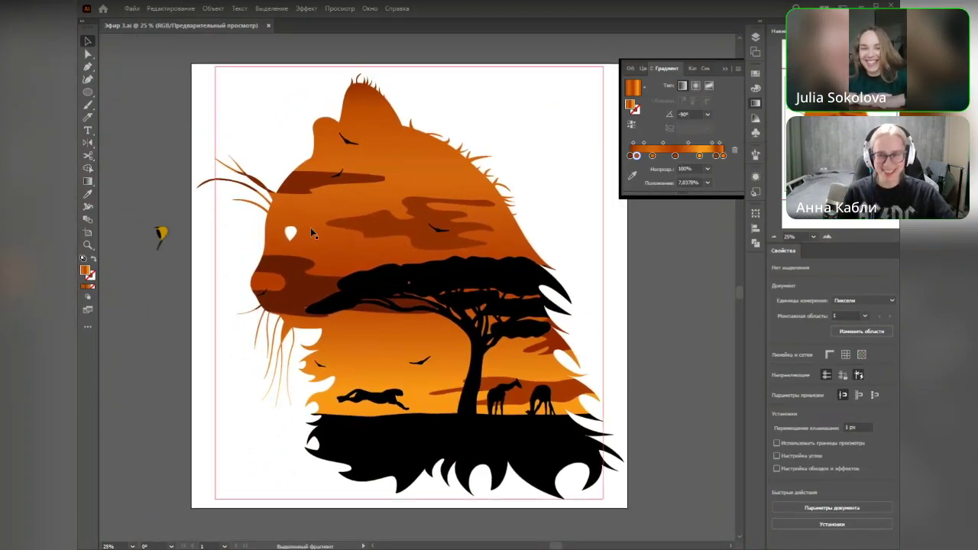
{"action": "scroll", "coordinate": [218, 226], "scroll_direction": "up", "scroll_amount": 5}
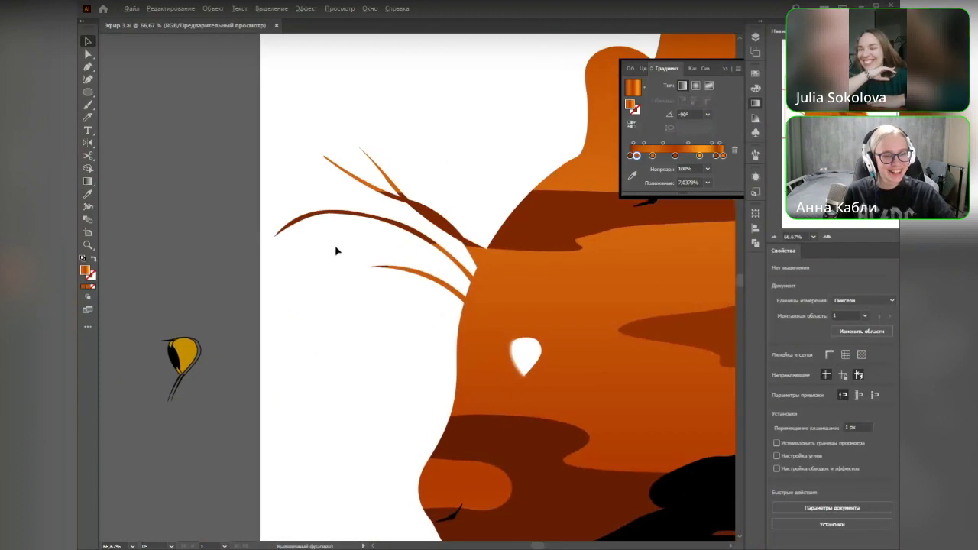
{"action": "left_click_drag", "start_coordinate": [337, 245], "coordinate": [353, 309]}
{"action": "key", "text": "a"}
{"action": "left_click", "coordinate": [326, 240]}
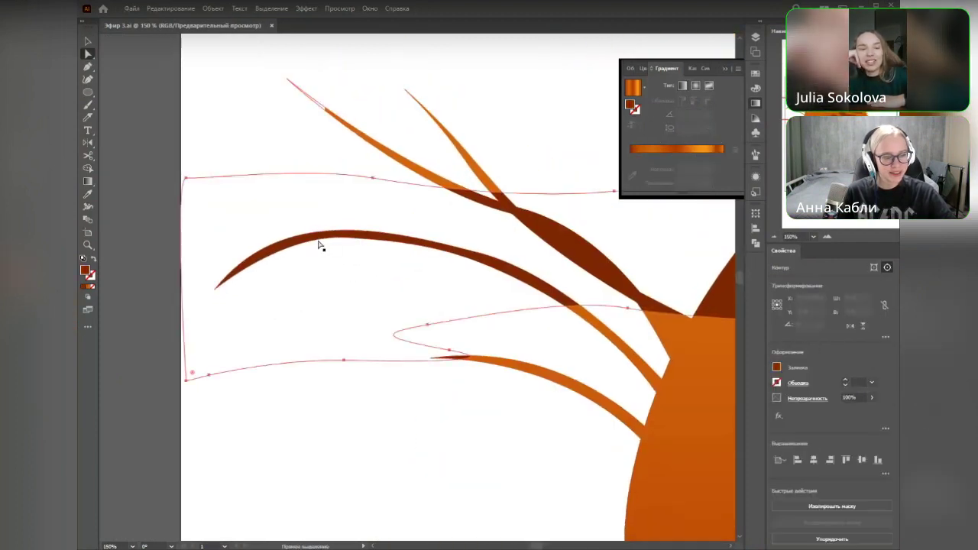
{"action": "left_click", "coordinate": [311, 246]}
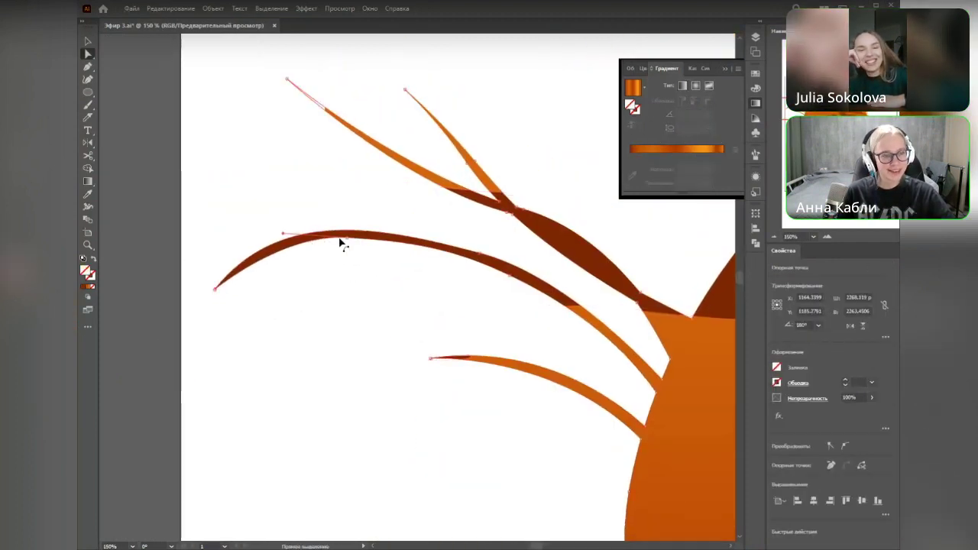
{"action": "left_click_drag", "start_coordinate": [283, 237], "coordinate": [265, 228]}
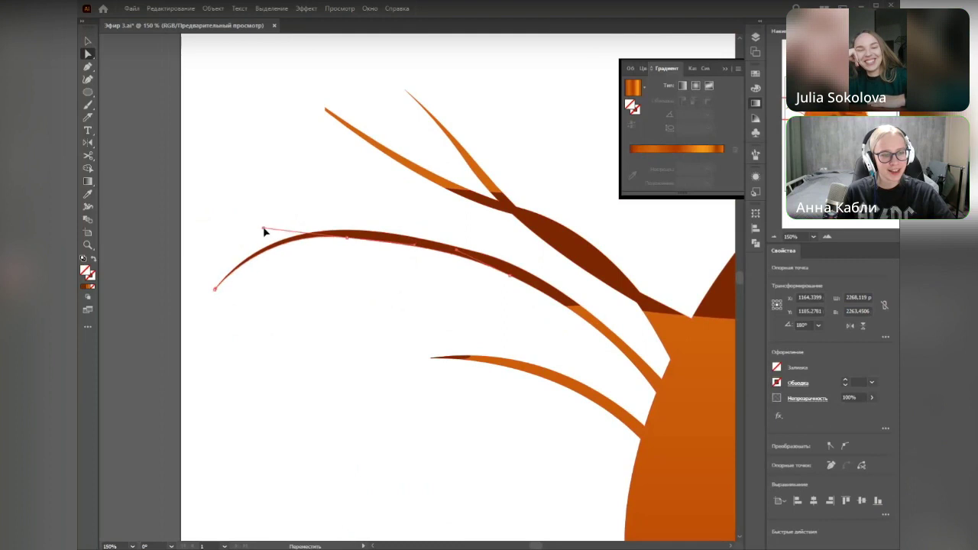
{"action": "left_click", "coordinate": [348, 241]}
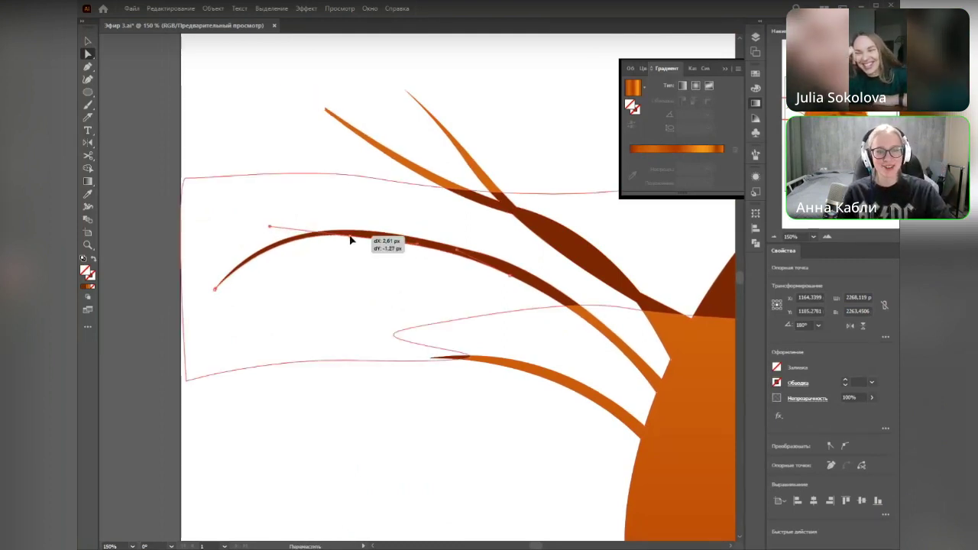
{"action": "left_click_drag", "start_coordinate": [269, 227], "coordinate": [258, 232]}
Step: Slim the inner half of the same whisker by repositioning its mid-length anchor points and handles, finishing with everything deselected
{"action": "left_click", "coordinate": [510, 275]}
{"action": "left_click_drag", "start_coordinate": [510, 276], "coordinate": [516, 276]}
{"action": "left_click_drag", "start_coordinate": [463, 250], "coordinate": [453, 251]}
{"action": "left_click_drag", "start_coordinate": [514, 278], "coordinate": [508, 274]}
{"action": "left_click_drag", "start_coordinate": [516, 277], "coordinate": [515, 277]}
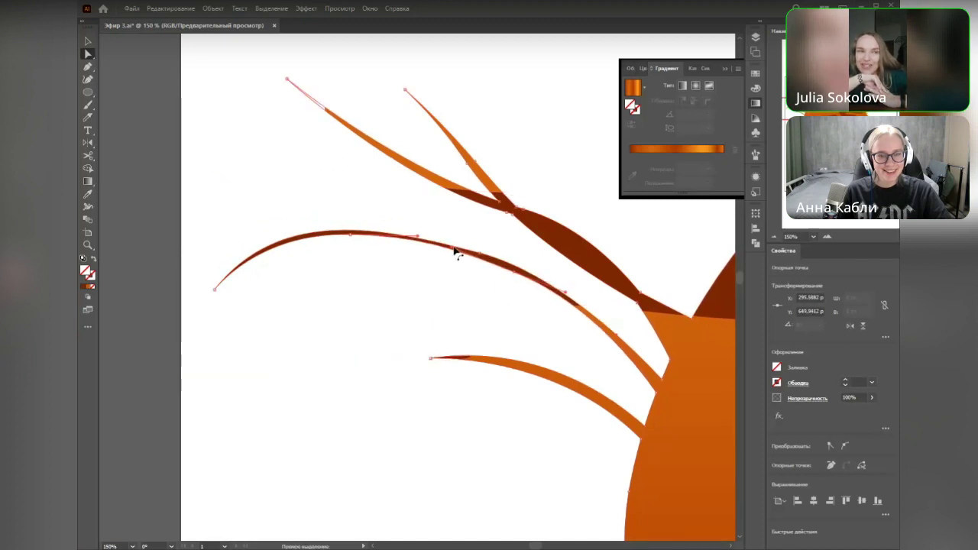
{"action": "left_click", "coordinate": [417, 239]}
{"action": "left_click_drag", "start_coordinate": [350, 238], "coordinate": [357, 237]}
{"action": "left_click", "coordinate": [318, 194]}
{"action": "left_click", "coordinate": [534, 223]}
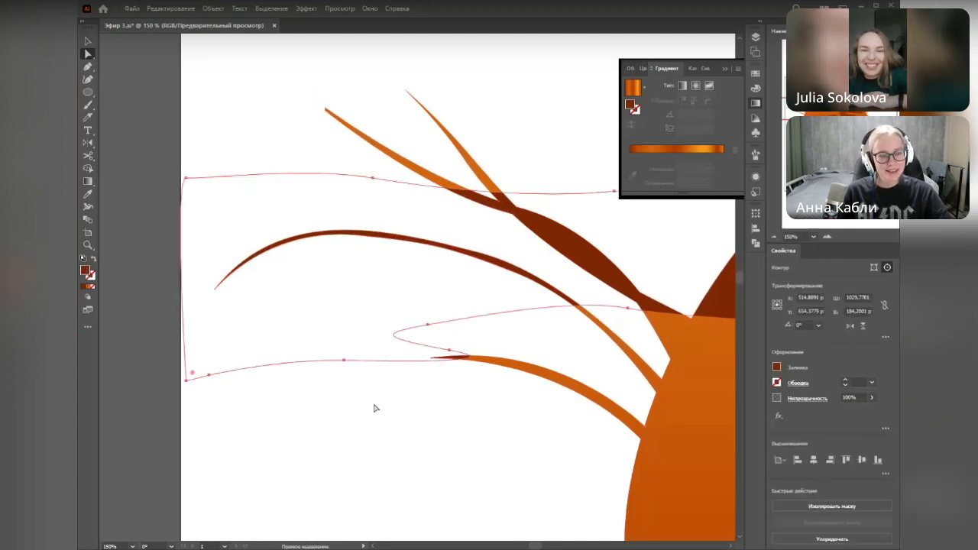
{"action": "left_click", "coordinate": [381, 441]}
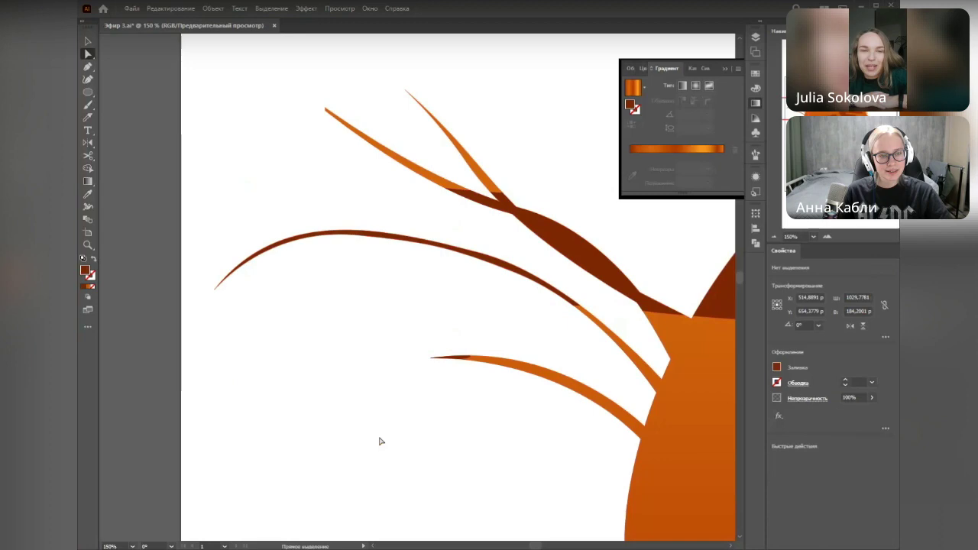
Step: Leave the clipping group's isolation mode and close the floating Gradient panel
{"action": "double_click", "coordinate": [703, 380]}
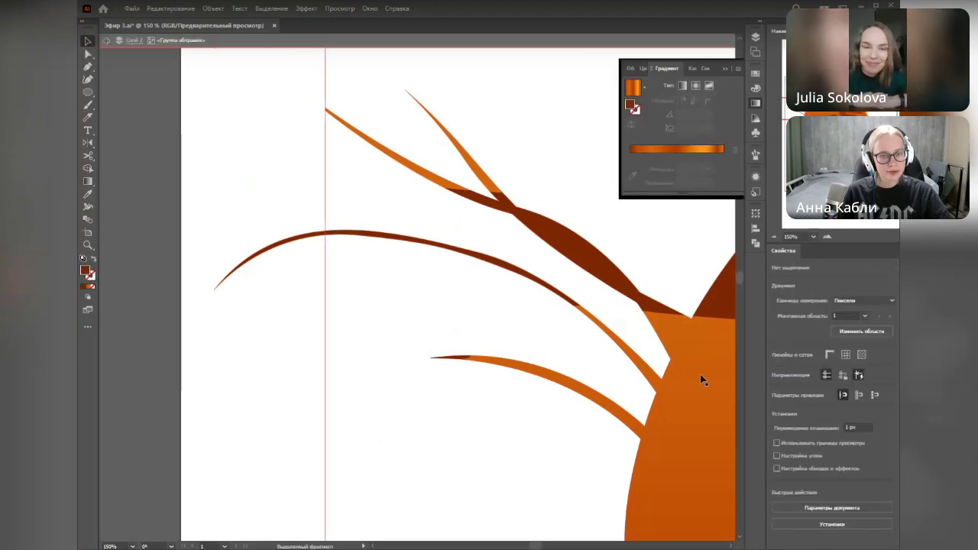
{"action": "scroll", "coordinate": [536, 427], "scroll_direction": "down", "scroll_amount": 4}
{"action": "left_click_drag", "start_coordinate": [537, 444], "coordinate": [479, 323]}
{"action": "left_click_drag", "start_coordinate": [427, 397], "coordinate": [400, 402]}
{"action": "left_click", "coordinate": [434, 436]}
{"action": "left_click_drag", "start_coordinate": [438, 438], "coordinate": [279, 309]}
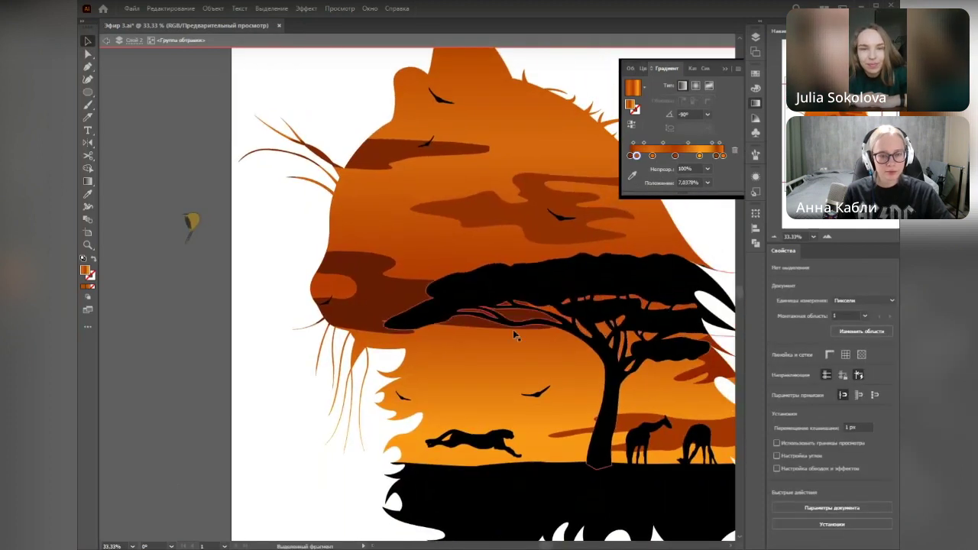
{"action": "left_click", "coordinate": [724, 70]}
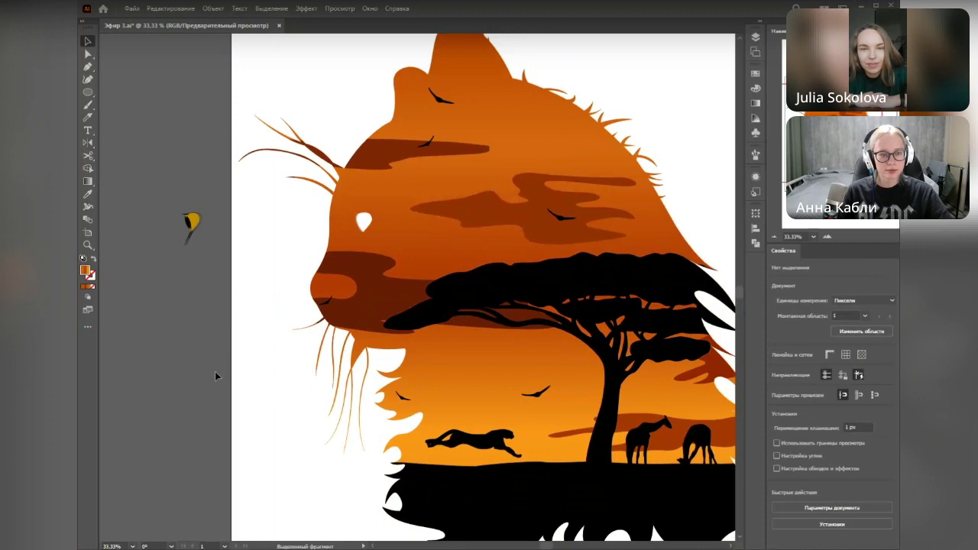
Step: Add a drop shadow to the clipped cat group with an X offset of 6 px and a Y offset of 4 px
{"action": "scroll", "coordinate": [207, 384], "scroll_direction": "down", "scroll_amount": 1}
{"action": "left_click_drag", "start_coordinate": [577, 317], "coordinate": [570, 294]}
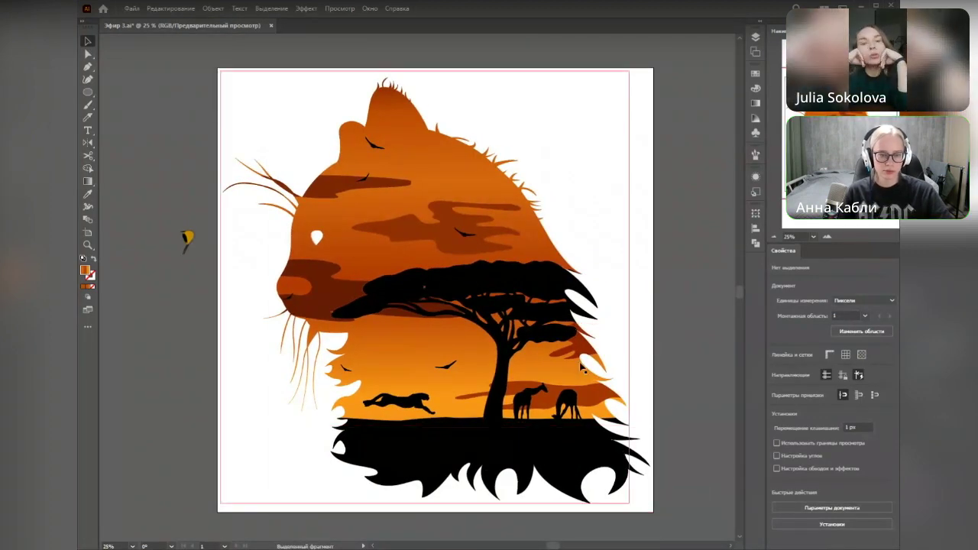
{"action": "left_click", "coordinate": [623, 453]}
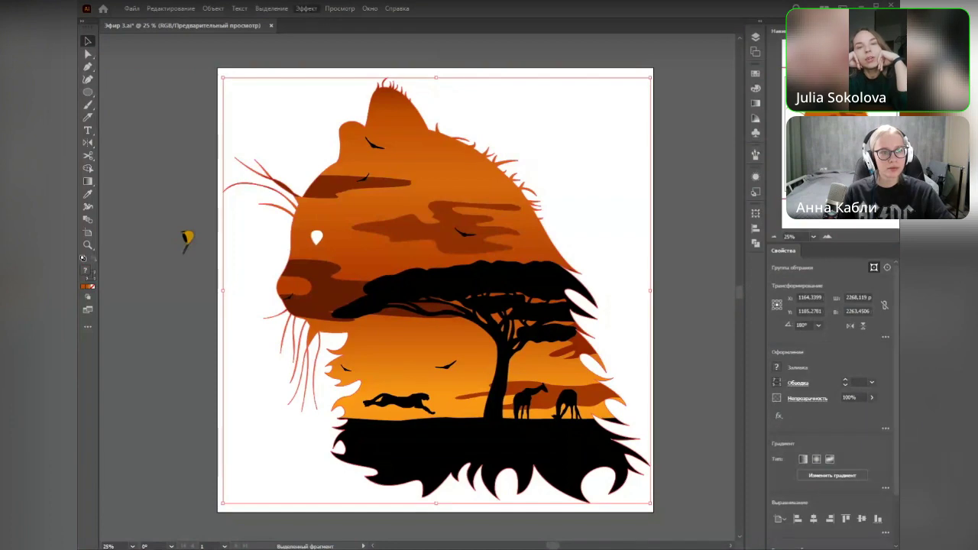
{"action": "mouse_move", "coordinate": [382, 138]}
{"action": "left_click", "coordinate": [511, 202]}
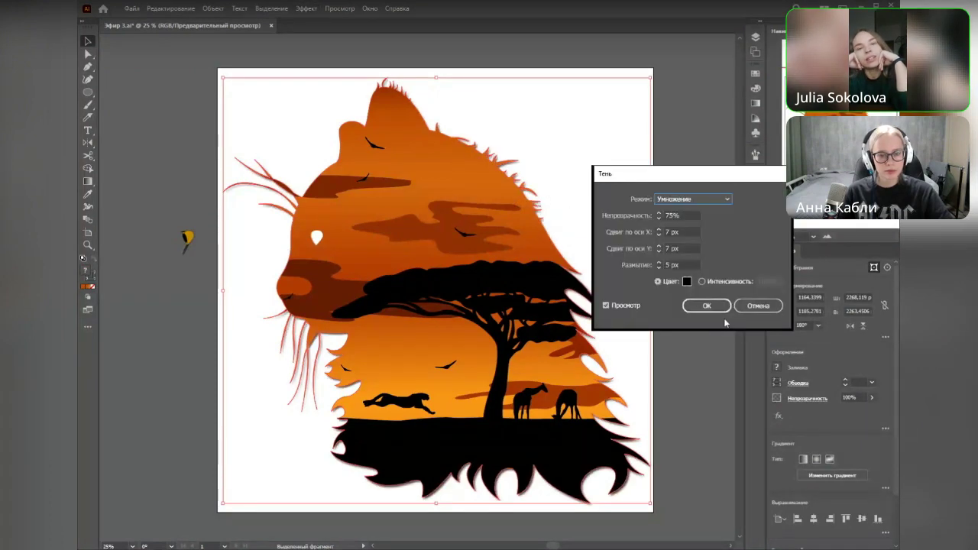
{"action": "left_click", "coordinate": [659, 236]}
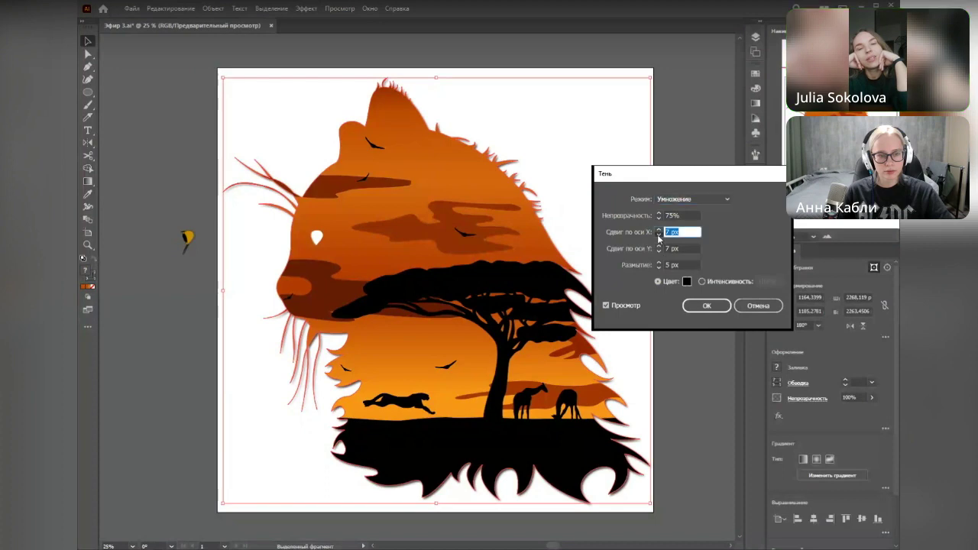
{"action": "left_click", "coordinate": [658, 236]}
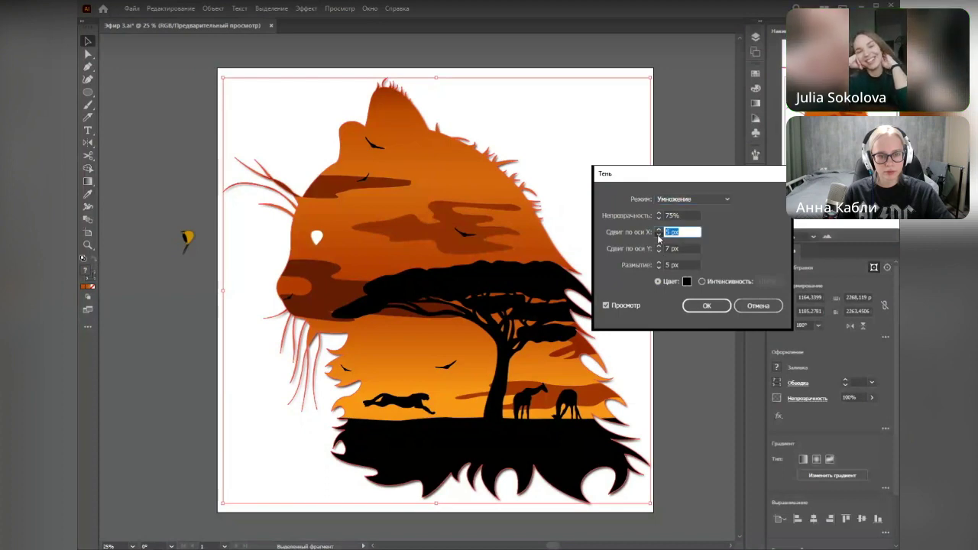
{"action": "key", "text": "Down"}
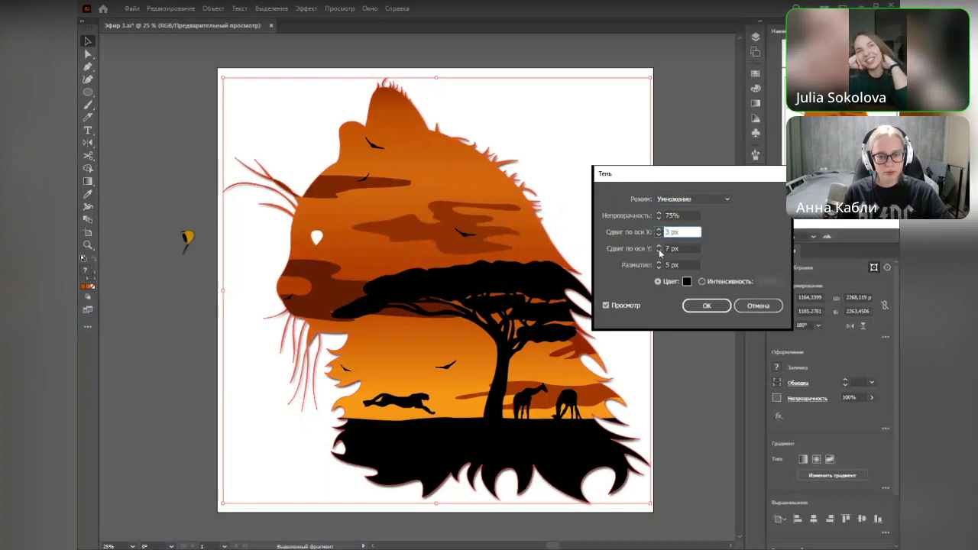
{"action": "left_click", "coordinate": [659, 252]}
{"action": "left_click", "coordinate": [659, 253]}
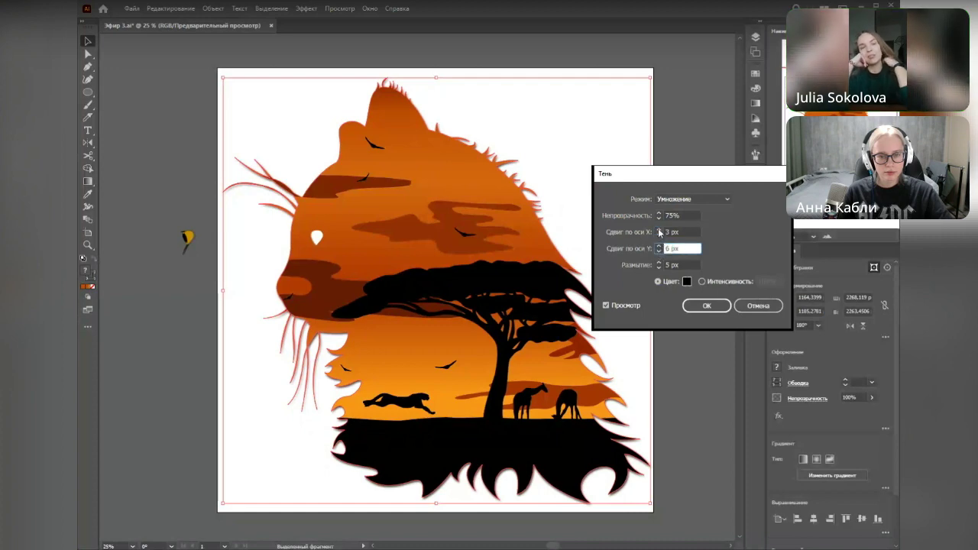
{"action": "left_click", "coordinate": [659, 233]}
{"action": "key", "text": "Up"}
{"action": "left_click", "coordinate": [658, 249]}
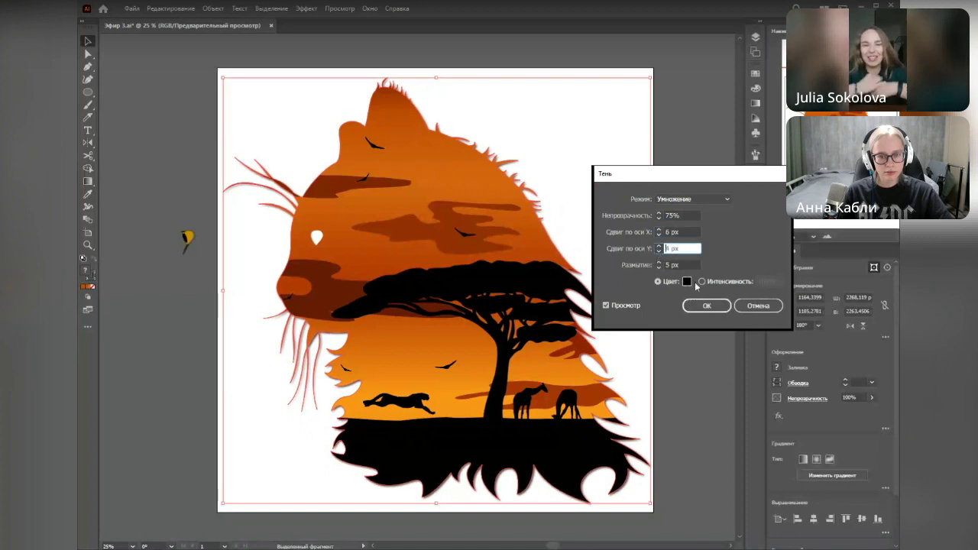
Step: Set the drop shadow's colour to very dark red 190101, apply the effect and save the file
{"action": "left_click", "coordinate": [686, 281]}
{"action": "left_click_drag", "start_coordinate": [625, 285], "coordinate": [628, 290]}
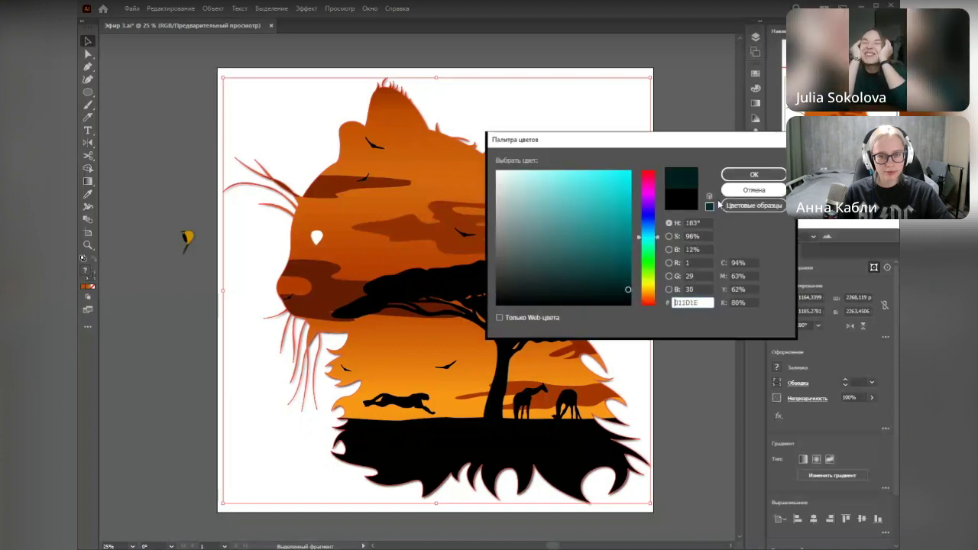
{"action": "left_click", "coordinate": [648, 182]}
{"action": "left_click", "coordinate": [628, 292]}
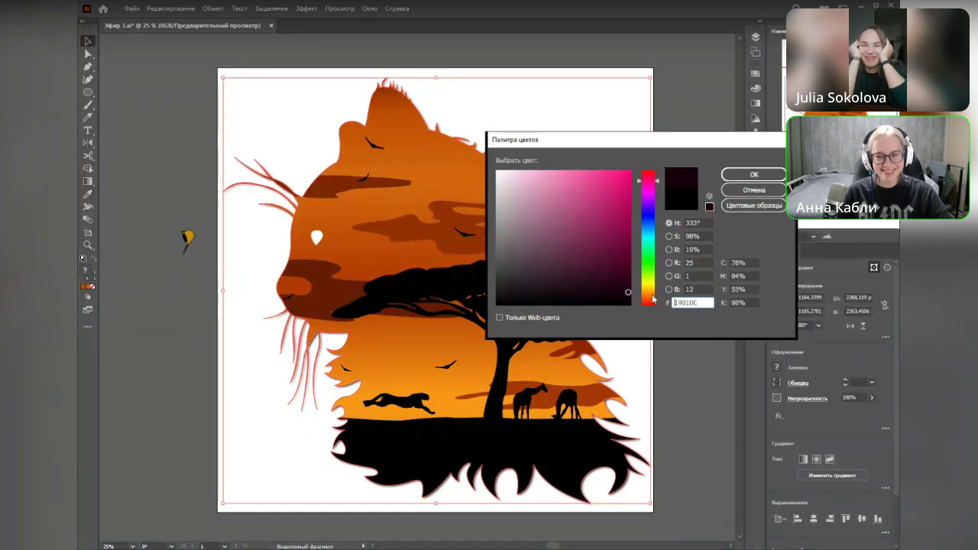
{"action": "left_click", "coordinate": [648, 294]}
{"action": "left_click", "coordinate": [648, 305]}
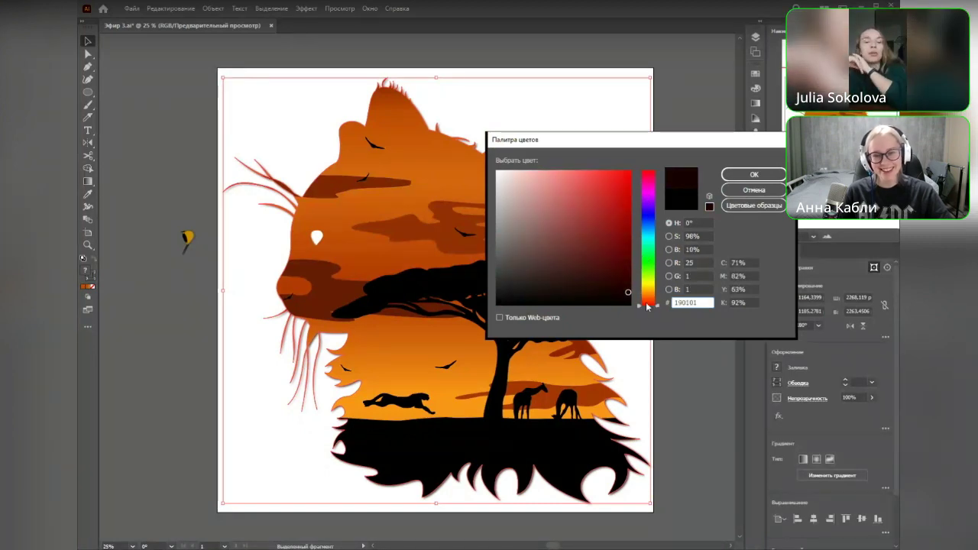
{"action": "left_click", "coordinate": [754, 174]}
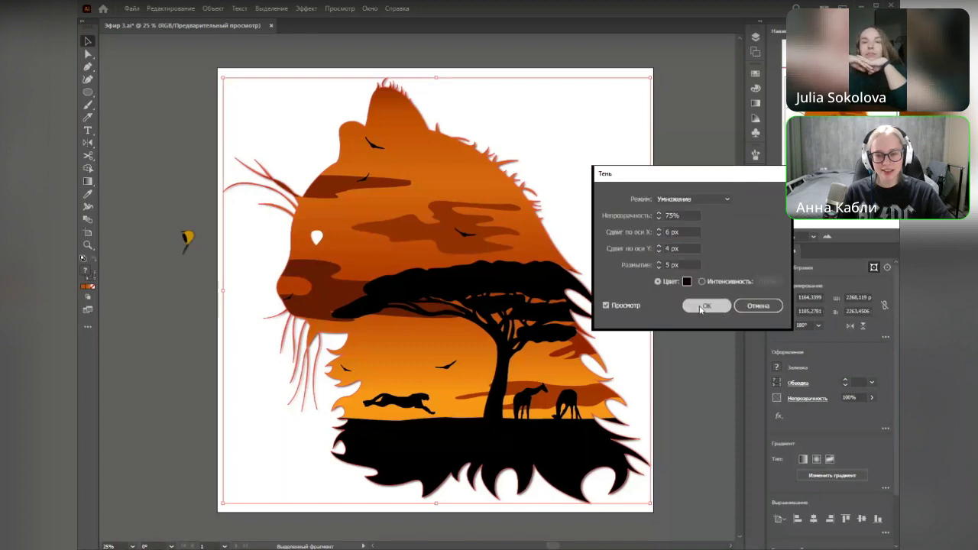
{"action": "key", "text": "Return"}
{"action": "left_click", "coordinate": [698, 349]}
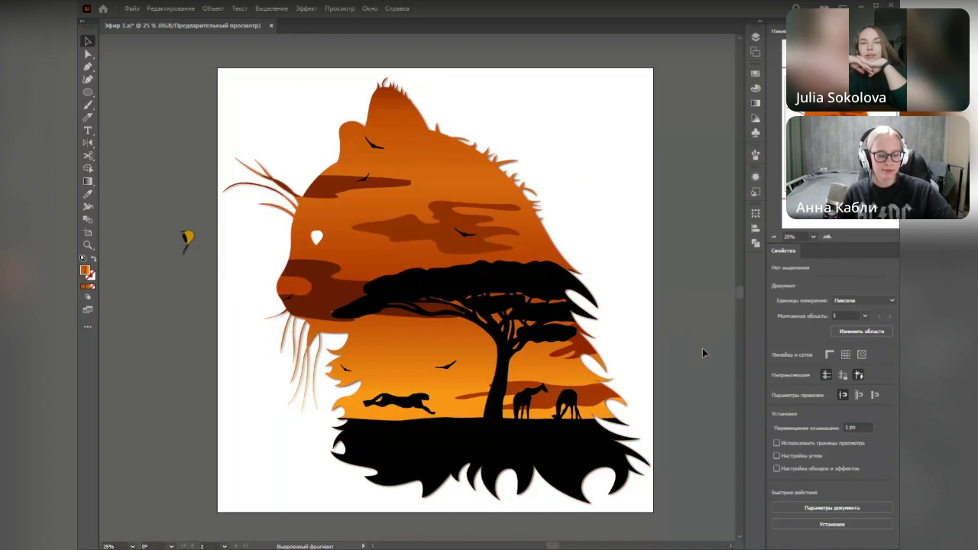
{"action": "key", "text": "ctrl+s"}
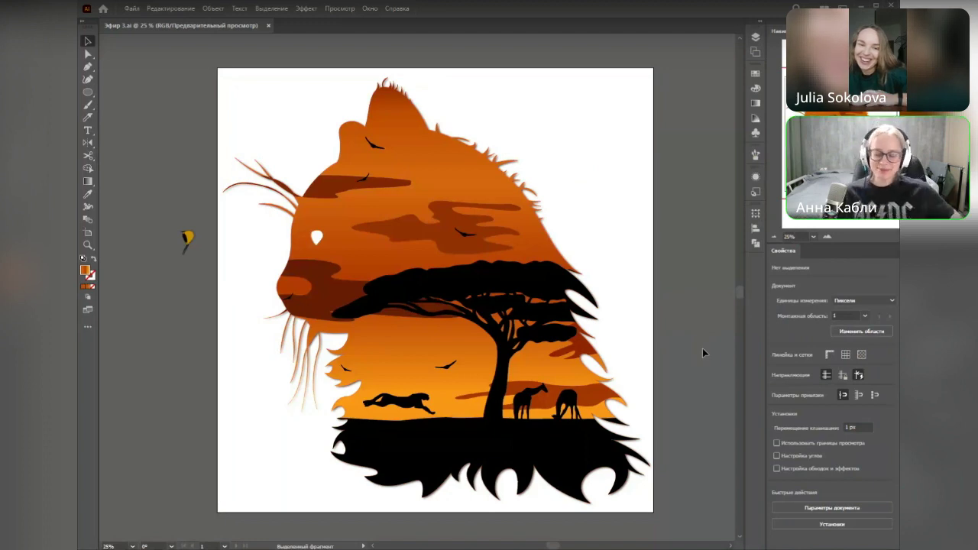
Step: Duplicate the cat artboard together with its artwork into the empty space to its left
{"action": "scroll", "coordinate": [678, 308], "scroll_direction": "down", "scroll_amount": 3}
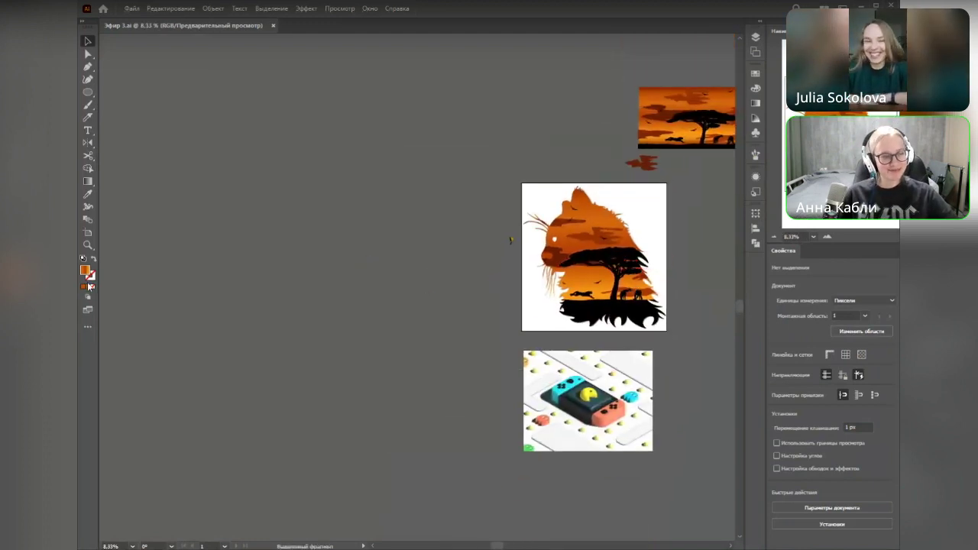
{"action": "left_click", "coordinate": [88, 233]}
{"action": "left_click_drag", "start_coordinate": [592, 321], "coordinate": [378, 321]}
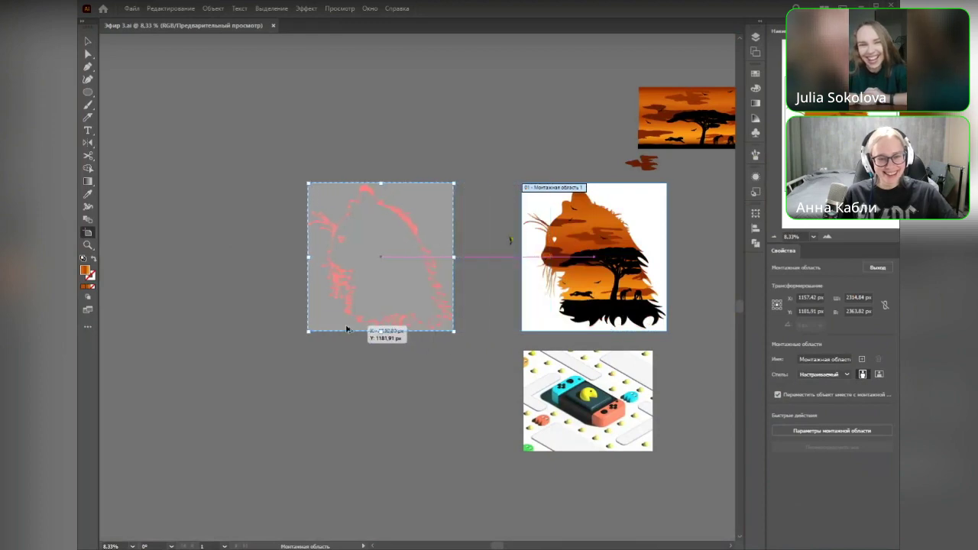
{"action": "left_click", "coordinate": [590, 291]}
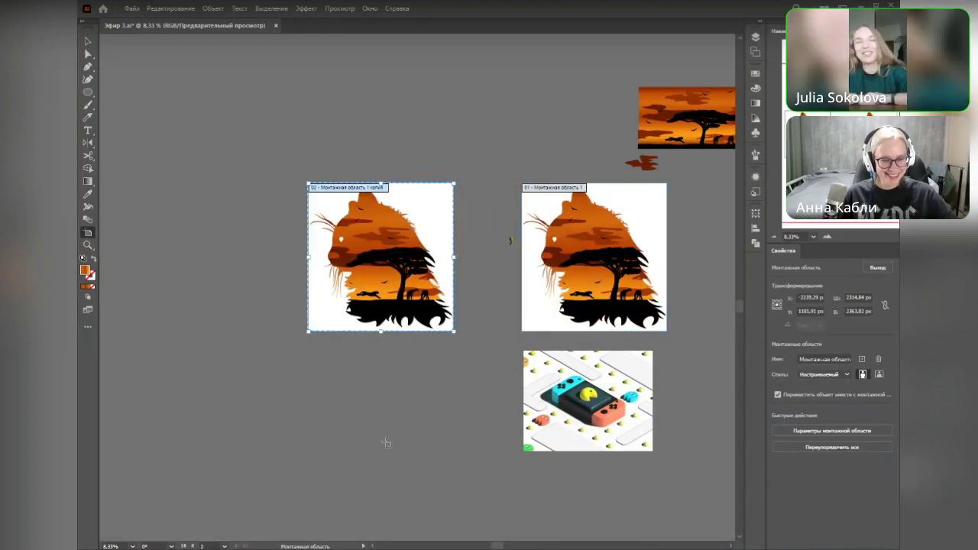
{"action": "key", "text": "Escape"}
Step: Isolate the clipping group of the duplicated cat artwork and select the acacia tree inside it
{"action": "scroll", "coordinate": [397, 304], "scroll_direction": "up", "scroll_amount": 1}
{"action": "scroll", "coordinate": [397, 304], "scroll_direction": "up", "scroll_amount": 1}
{"action": "left_click_drag", "start_coordinate": [398, 304], "coordinate": [449, 451]}
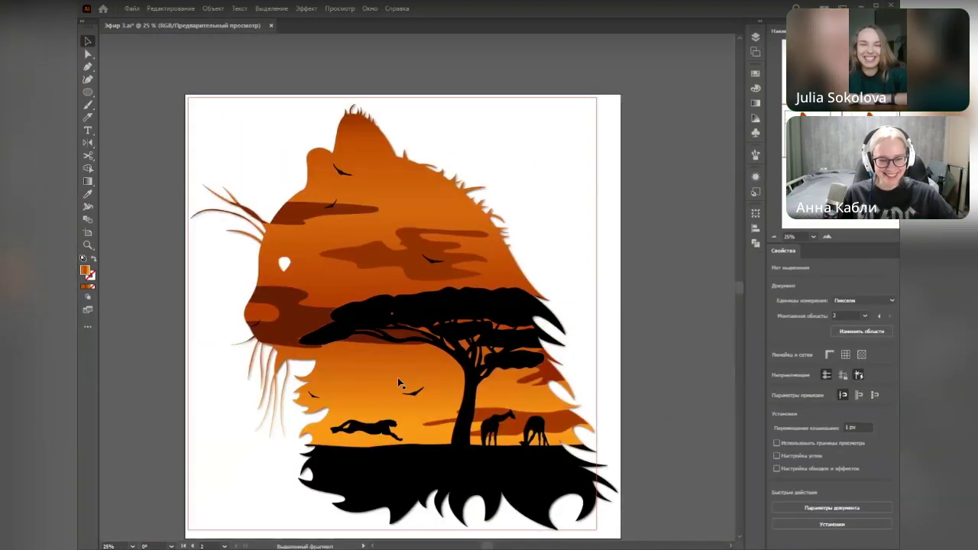
{"action": "double_click", "coordinate": [398, 376]}
{"action": "left_click", "coordinate": [419, 313]}
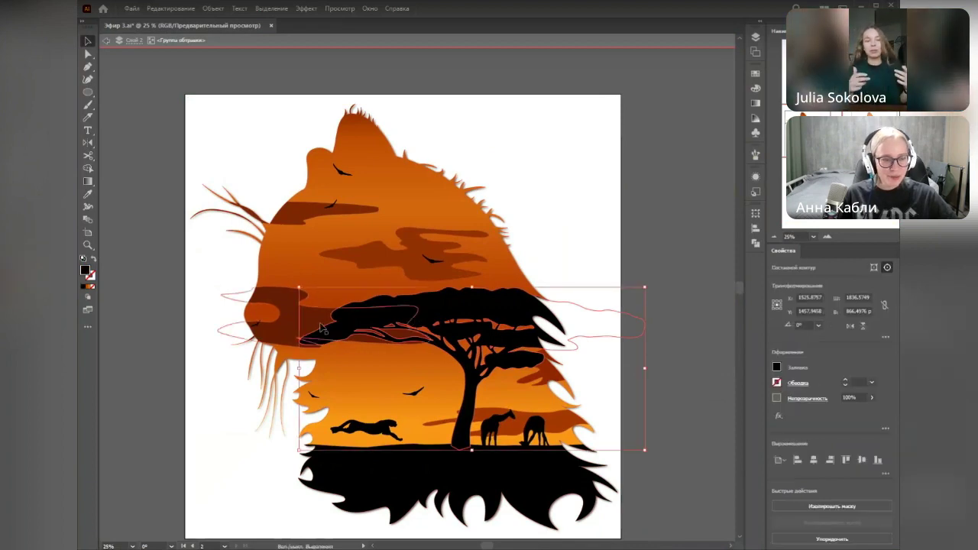
{"action": "scroll", "coordinate": [436, 372], "scroll_direction": "up", "scroll_amount": 1}
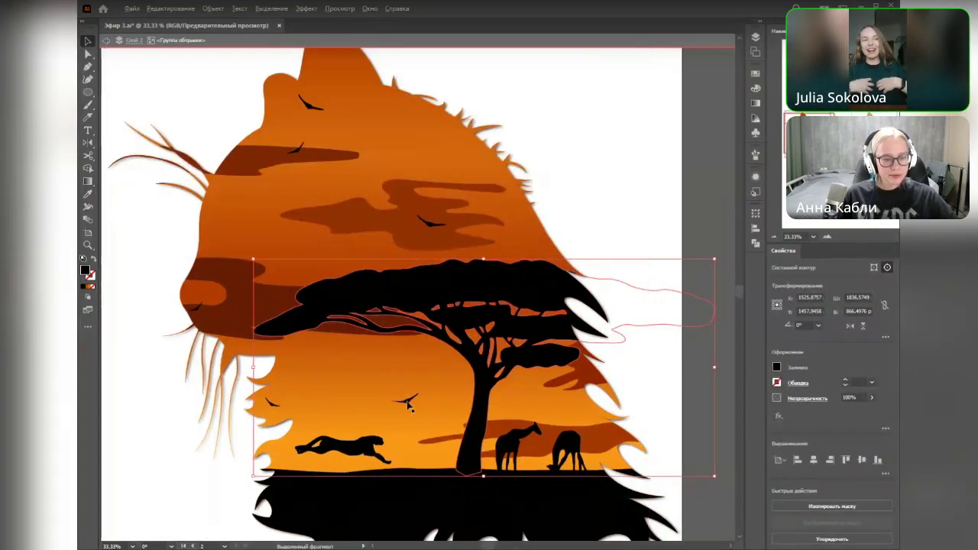
Step: Apply the last drop shadow effect to the dark cloud beside the upper whiskers, then deselect it
{"action": "left_click", "coordinate": [585, 183]}
{"action": "left_click", "coordinate": [330, 156]}
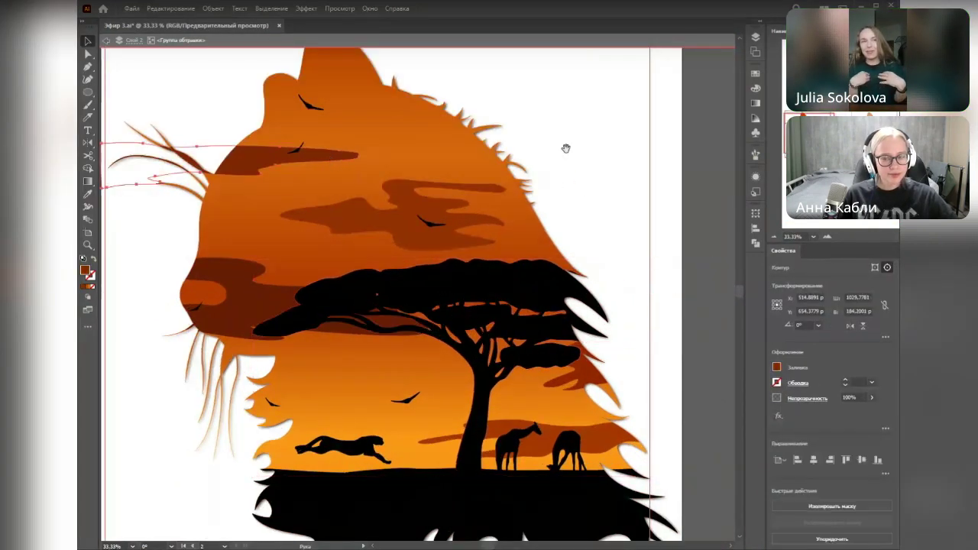
{"action": "left_click_drag", "start_coordinate": [566, 150], "coordinate": [616, 222]}
{"action": "scroll", "coordinate": [482, 263], "scroll_direction": "up", "scroll_amount": 1}
{"action": "scroll", "coordinate": [479, 263], "scroll_direction": "up", "scroll_amount": 1}
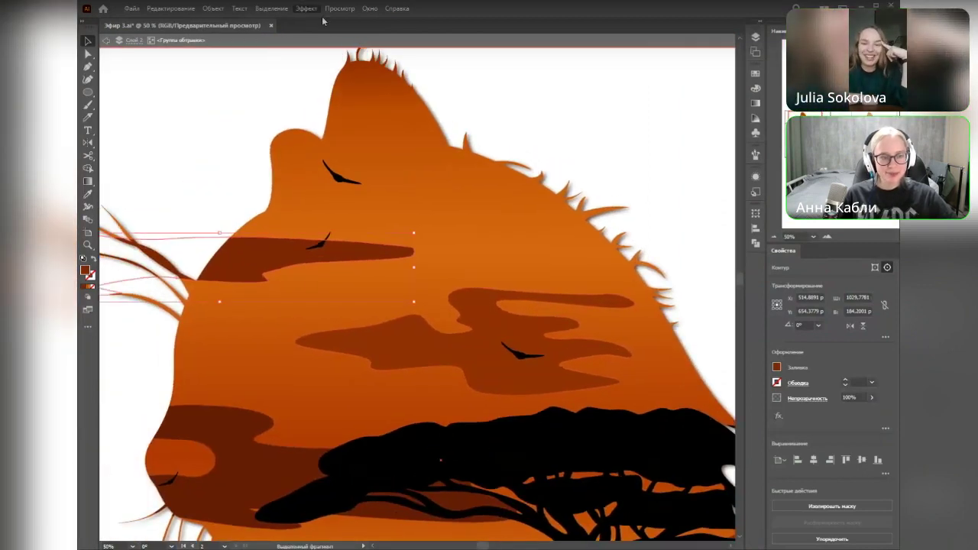
{"action": "key", "text": "ctrl+shift+e"}
{"action": "left_click", "coordinate": [413, 350]}
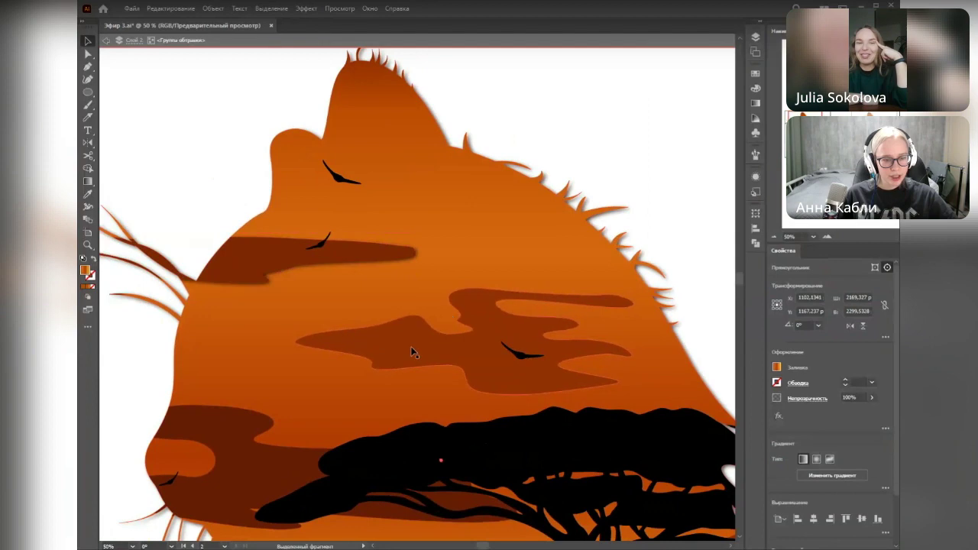
Step: Apply the same drop shadow to the central cloud, muzzle cloud, acacia tree, ground strip and the cloud behind the giraffes
{"action": "scroll", "coordinate": [413, 351], "scroll_direction": "down", "scroll_amount": 1}
{"action": "left_click_drag", "start_coordinate": [494, 318], "coordinate": [472, 249]}
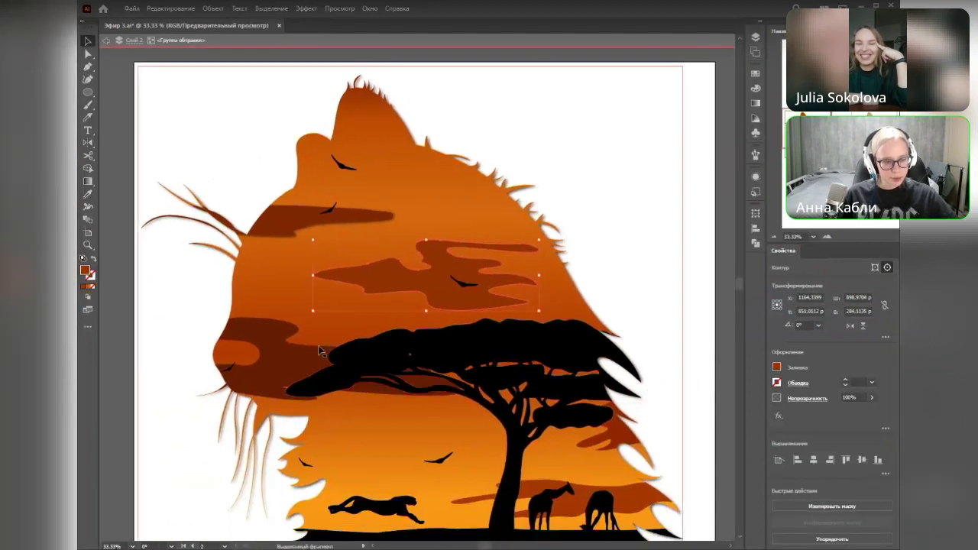
{"action": "left_click", "coordinate": [318, 345], "text": "shift"}
{"action": "left_click", "coordinate": [484, 345], "text": "shift"}
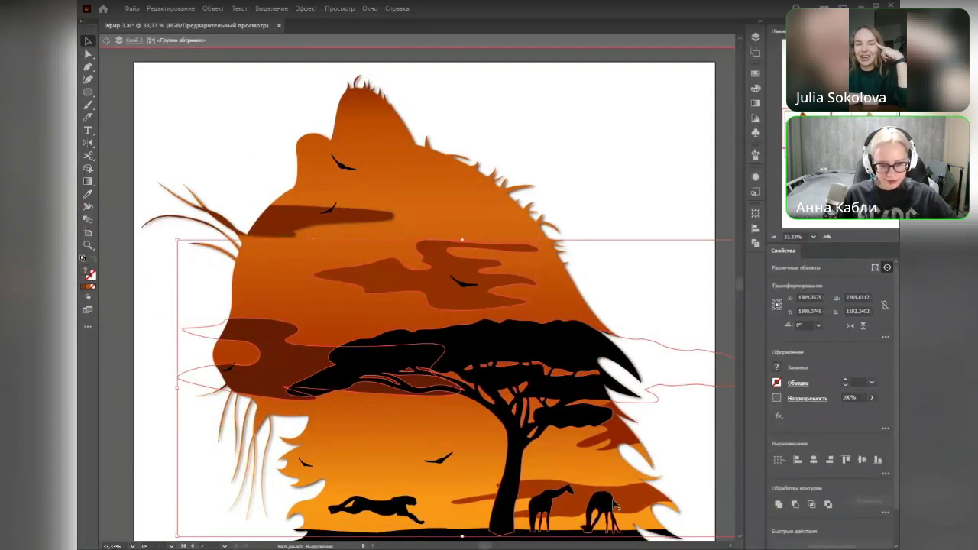
{"action": "left_click", "coordinate": [457, 526], "text": "shift"}
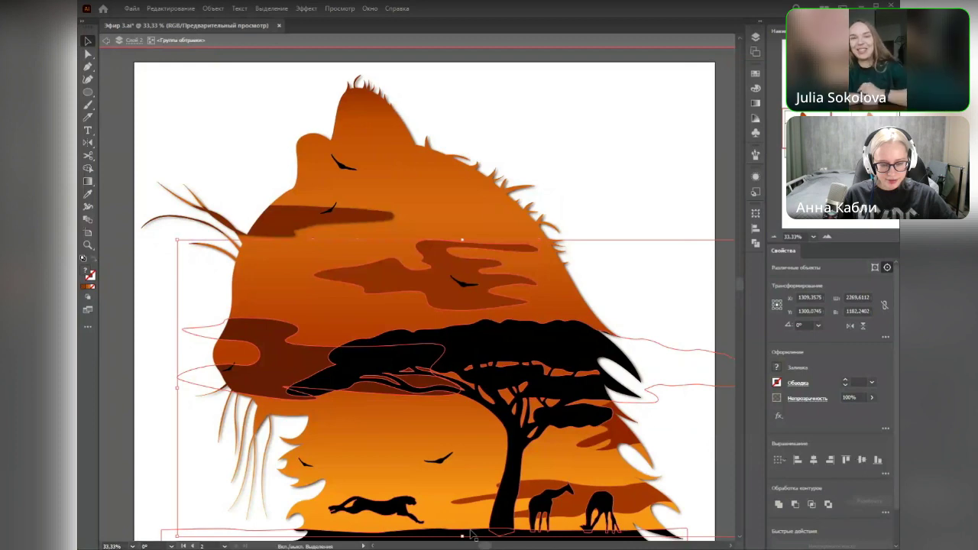
{"action": "left_click", "coordinate": [572, 504], "text": "shift"}
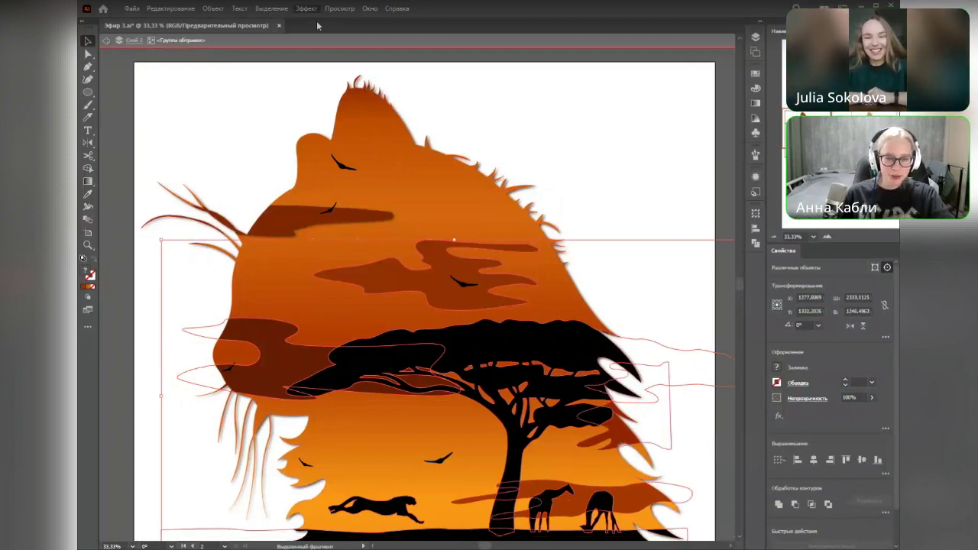
{"action": "left_click", "coordinate": [599, 140]}
Step: Select the flying birds across the cat silhouette and apply the same drop shadow to them
{"action": "left_click_drag", "start_coordinate": [620, 231], "coordinate": [598, 175]}
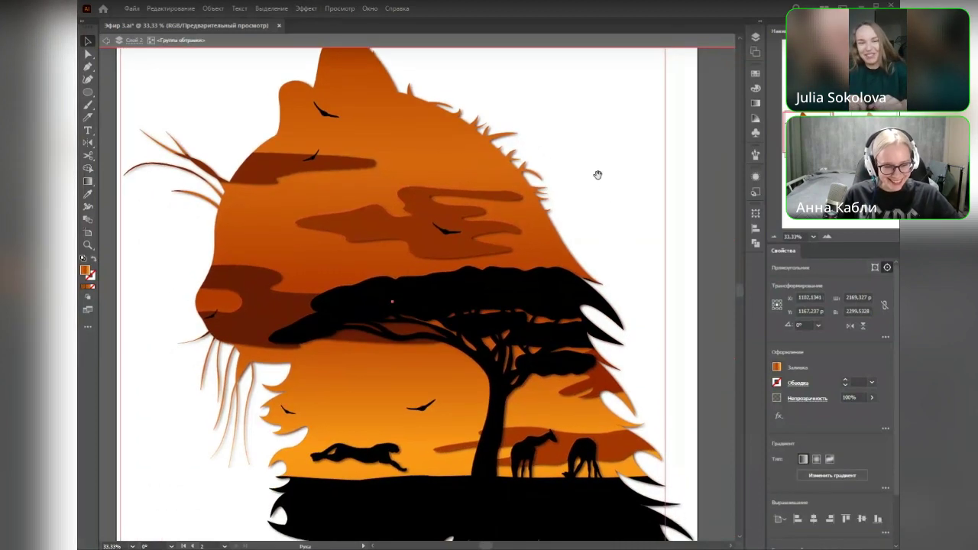
{"action": "left_click", "coordinate": [288, 411]}
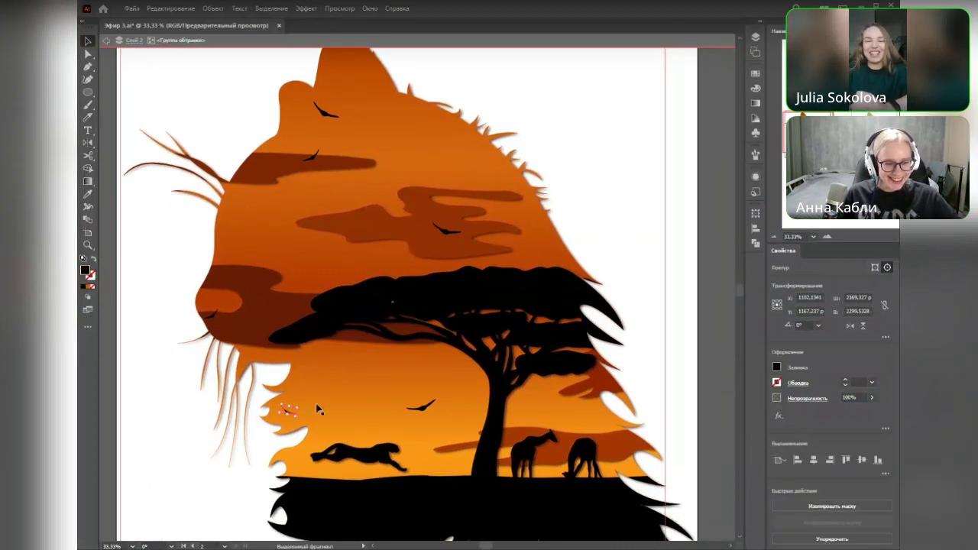
{"action": "left_click", "coordinate": [209, 313], "text": "shift"}
{"action": "left_click", "coordinate": [309, 157], "text": "shift"}
{"action": "left_click", "coordinate": [327, 113], "text": "shift"}
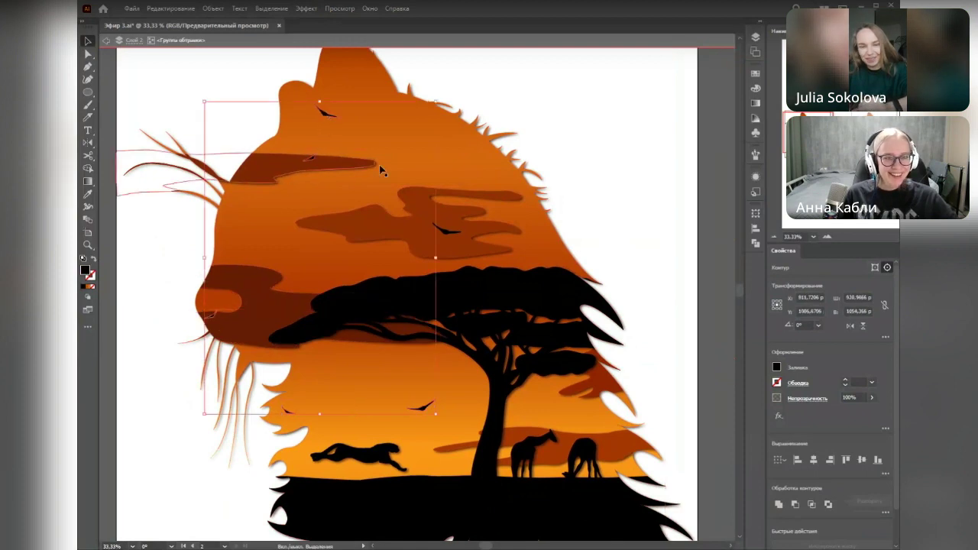
{"action": "left_click", "coordinate": [447, 229], "text": "shift"}
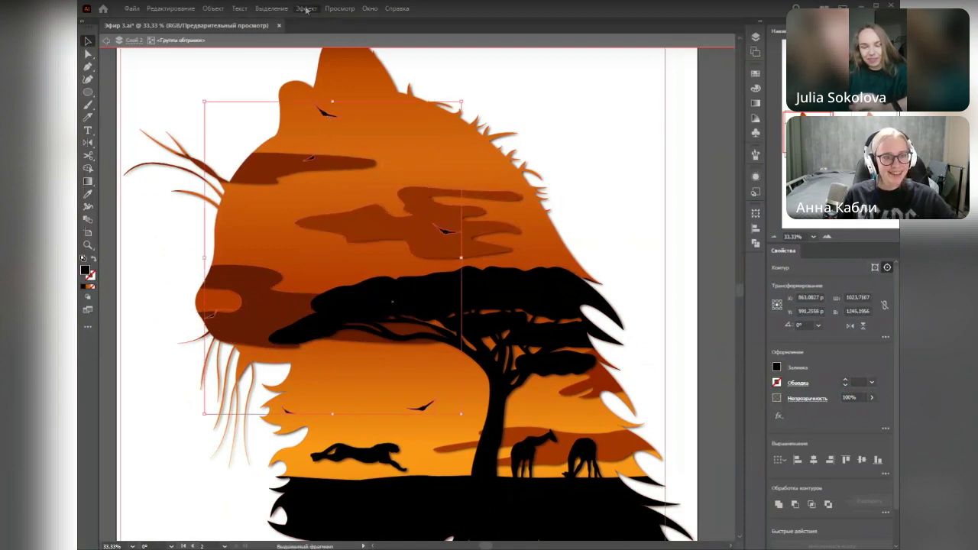
{"action": "left_click", "coordinate": [183, 422]}
Step: Open the ground strip's existing drop shadow for editing and set its X offset to 3 px
{"action": "left_click", "coordinate": [459, 507]}
{"action": "left_click", "coordinate": [457, 487]}
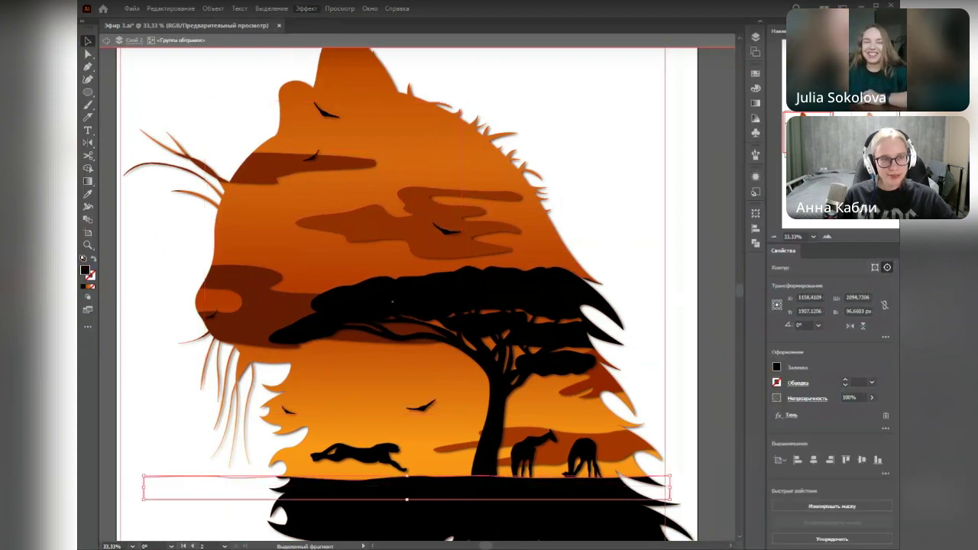
{"action": "left_click", "coordinate": [602, 302]}
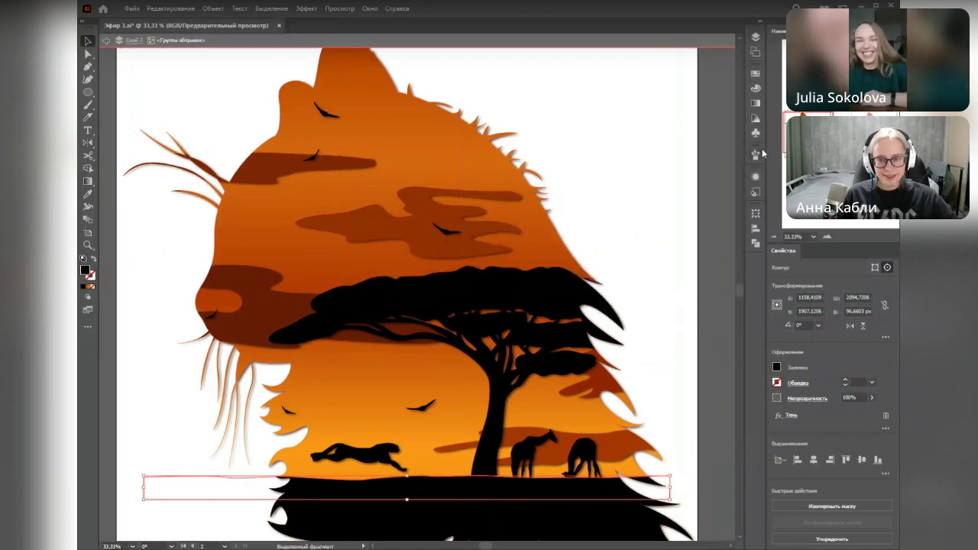
{"action": "left_click", "coordinate": [756, 176]}
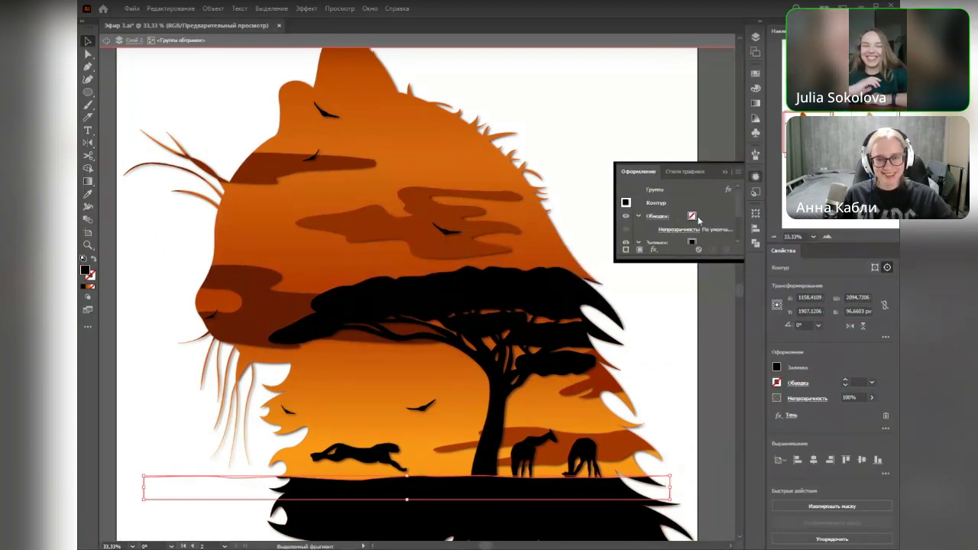
{"action": "scroll", "coordinate": [674, 223], "scroll_direction": "down", "scroll_amount": 3}
{"action": "left_click", "coordinate": [655, 228]}
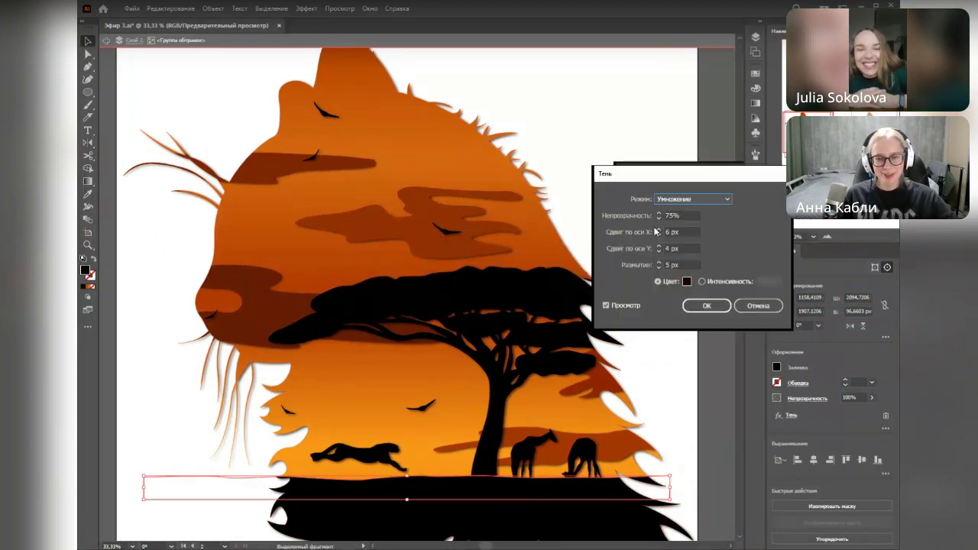
{"action": "left_click", "coordinate": [659, 238]}
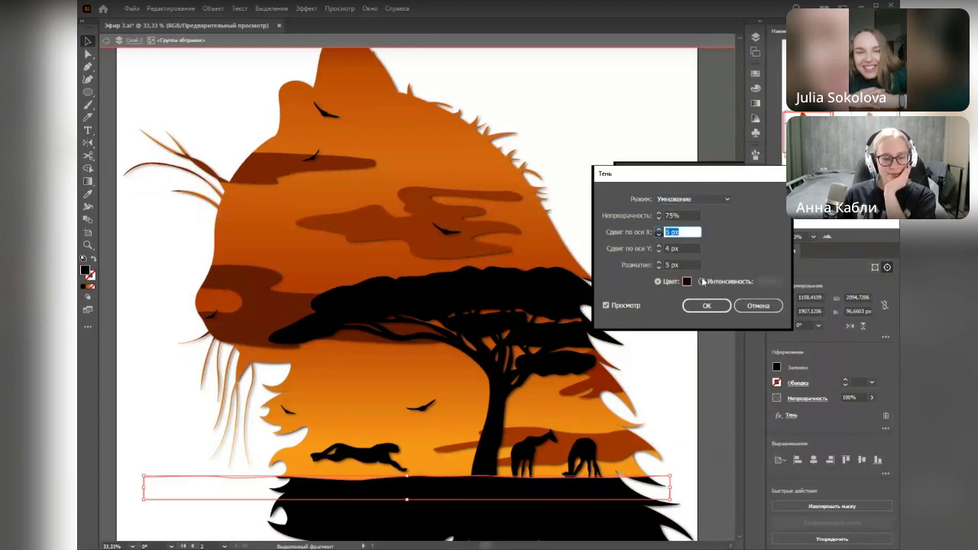
{"action": "key", "text": "Down"}
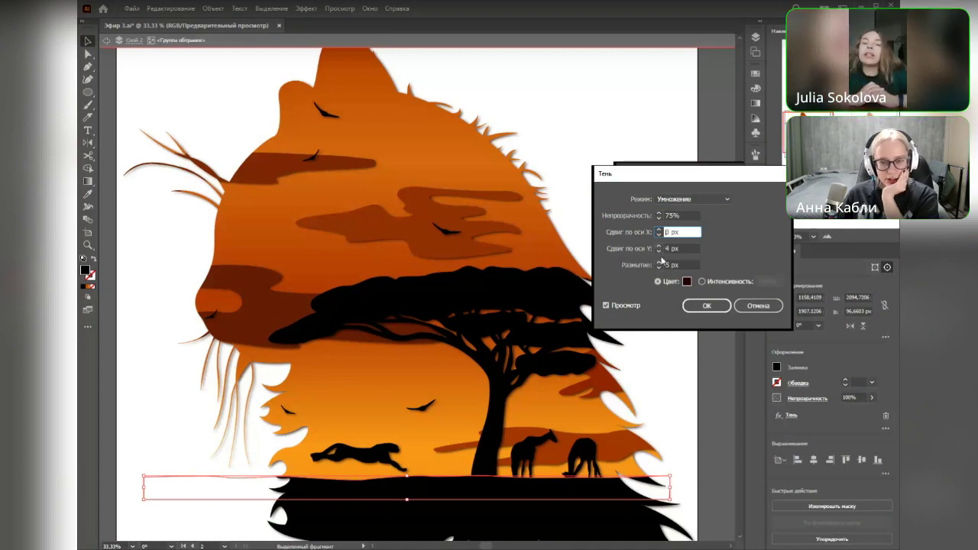
Step: Set the ground strip shadow's Y offset to -3 px, apply the effect and deselect the strip
{"action": "left_click", "coordinate": [658, 252]}
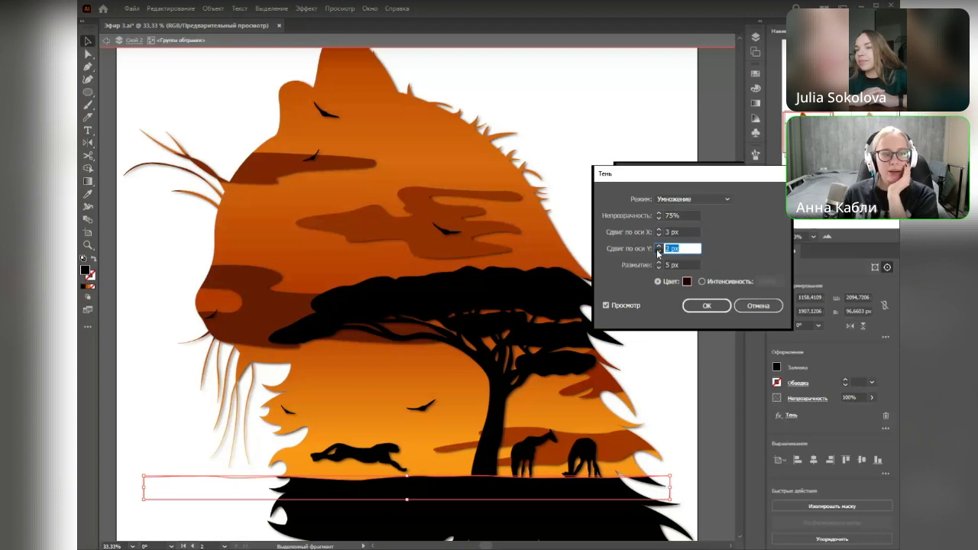
{"action": "left_click", "coordinate": [658, 252]}
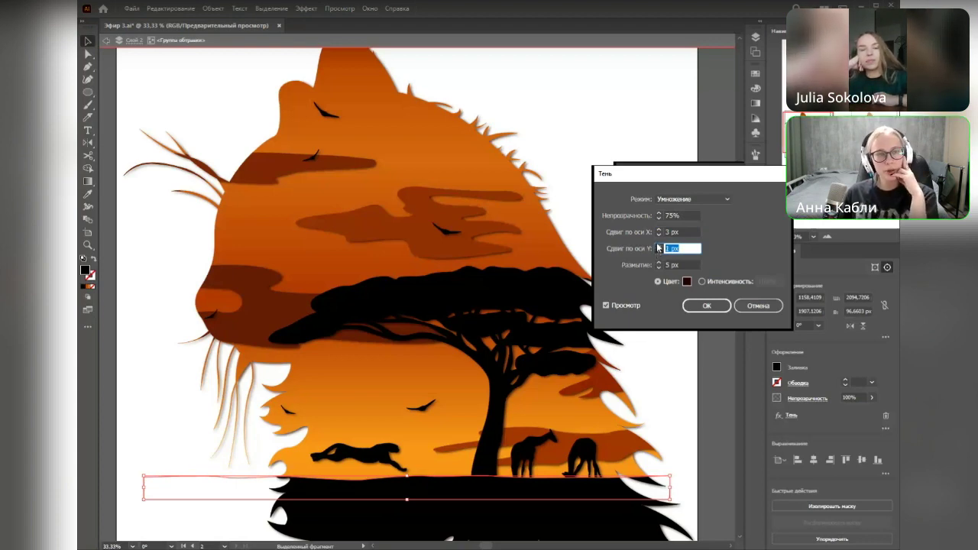
{"action": "left_click", "coordinate": [658, 251]}
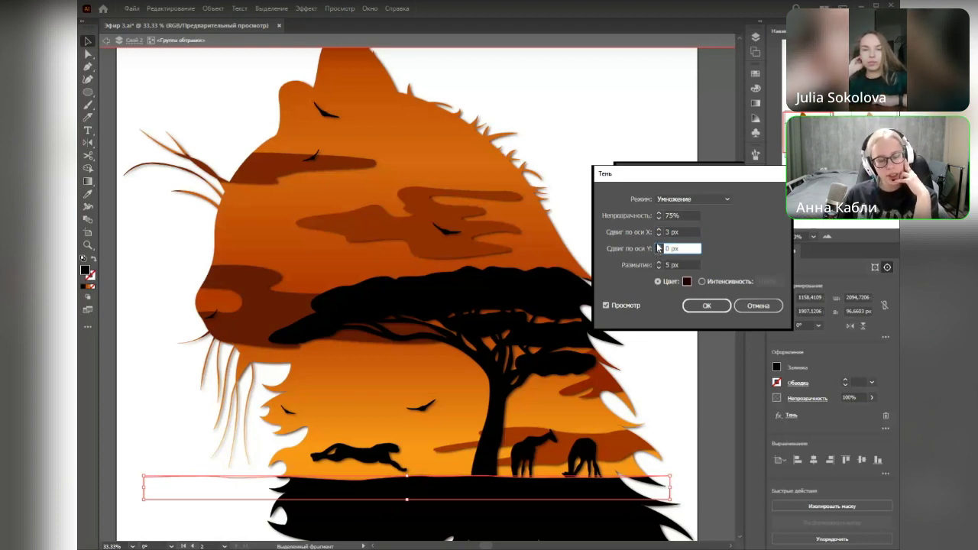
{"action": "left_click", "coordinate": [660, 254]}
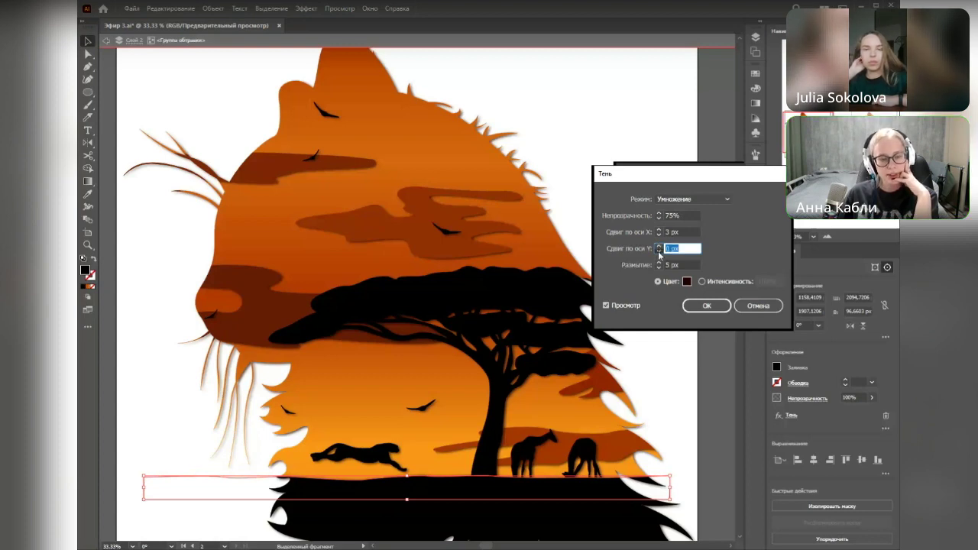
{"action": "left_click", "coordinate": [659, 254]}
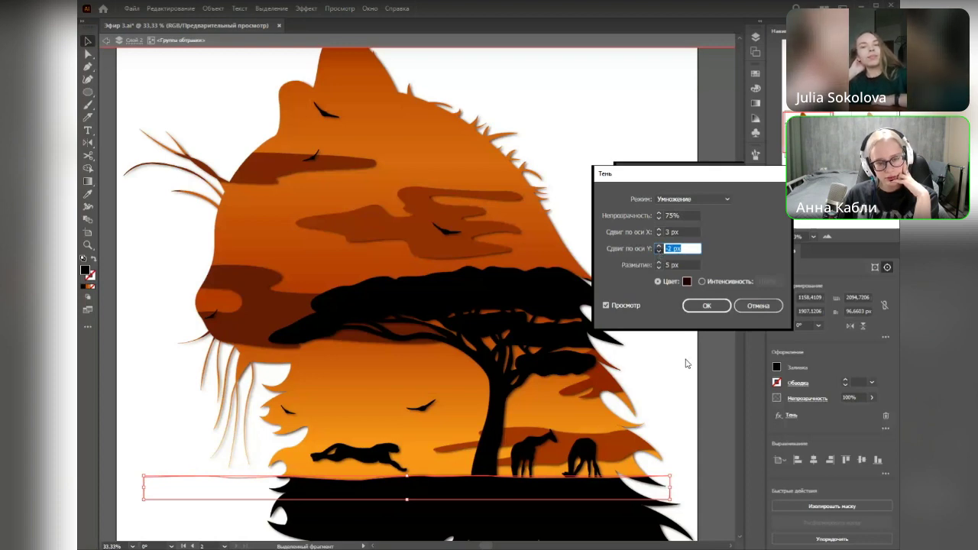
{"action": "key", "text": "Down"}
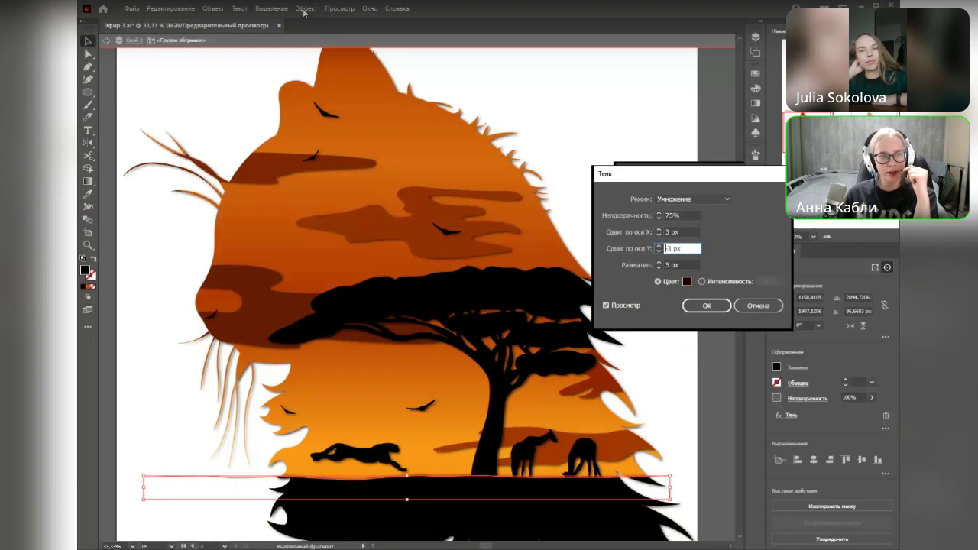
{"action": "left_click", "coordinate": [692, 304]}
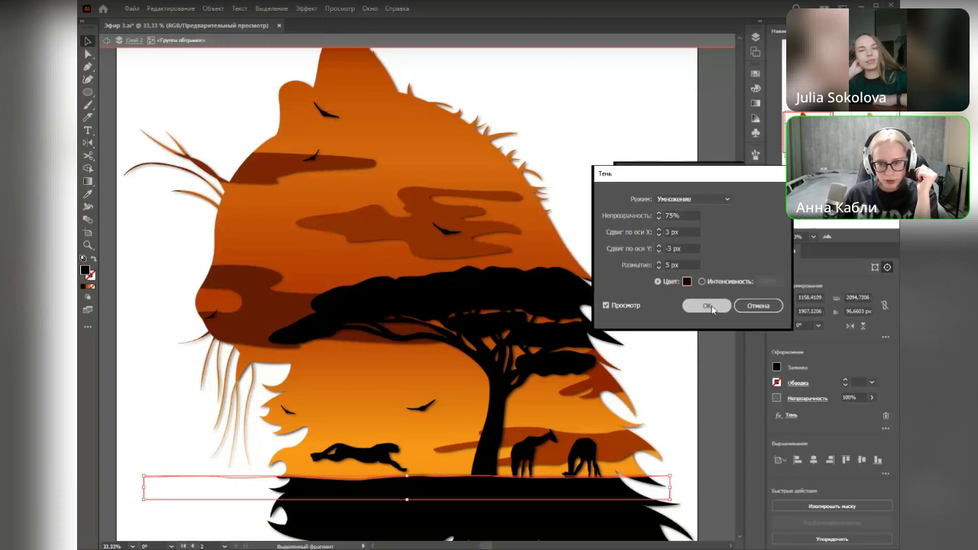
{"action": "left_click", "coordinate": [722, 349]}
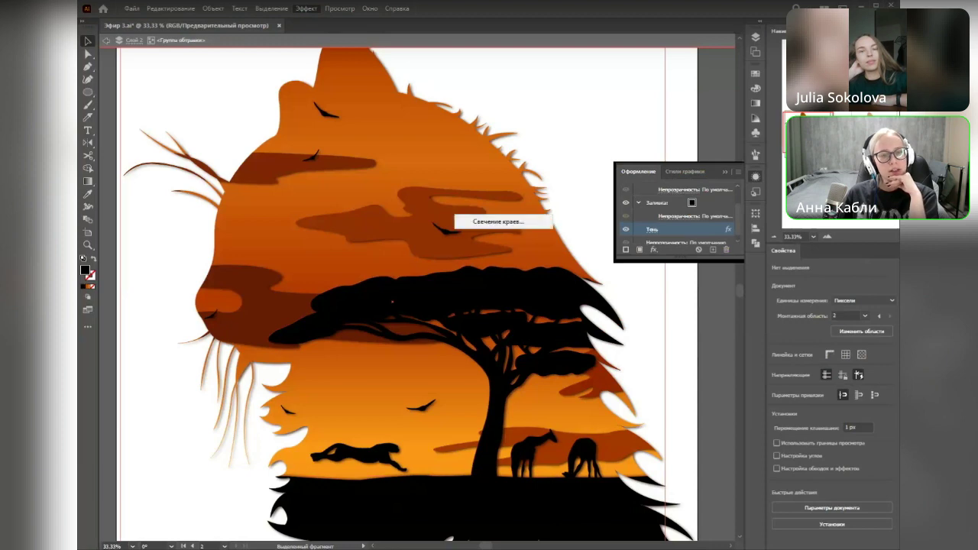
{"action": "mouse_move", "coordinate": [367, 138]}
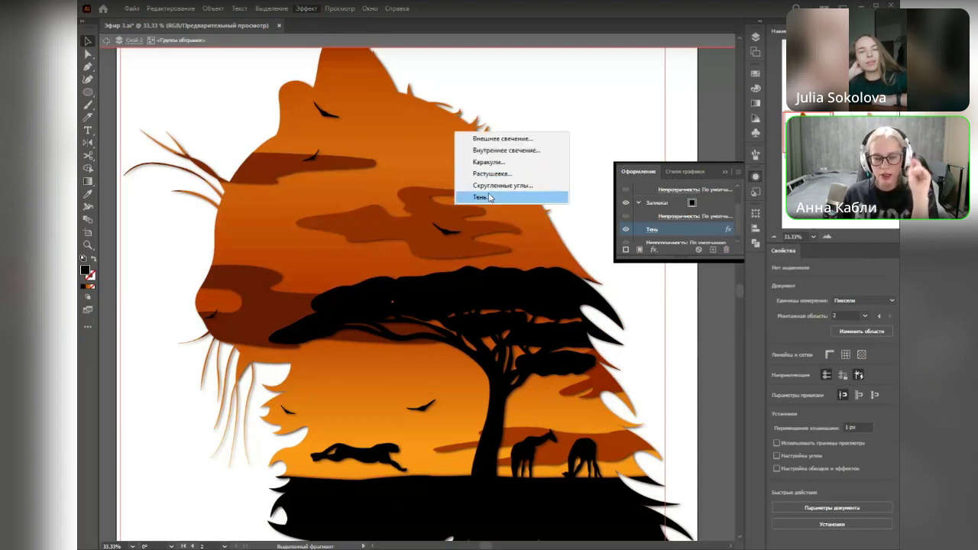
{"action": "left_click", "coordinate": [623, 139]}
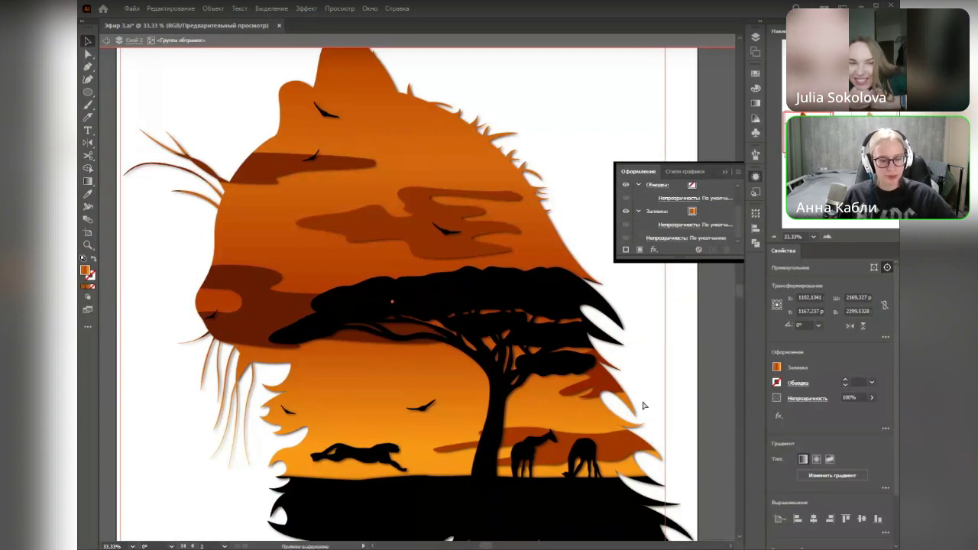
{"action": "left_click", "coordinate": [446, 483]}
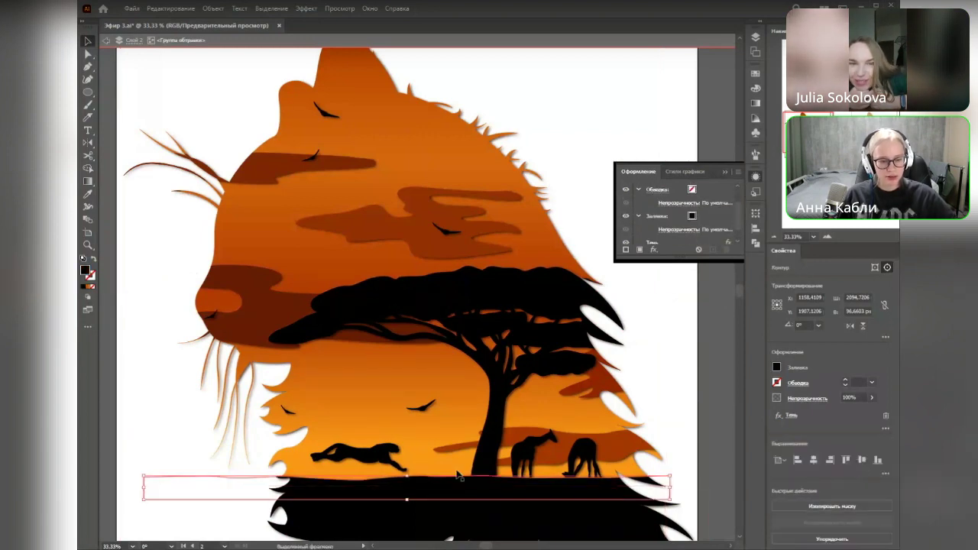
{"action": "left_click_drag", "start_coordinate": [203, 94], "coordinate": [174, 110]}
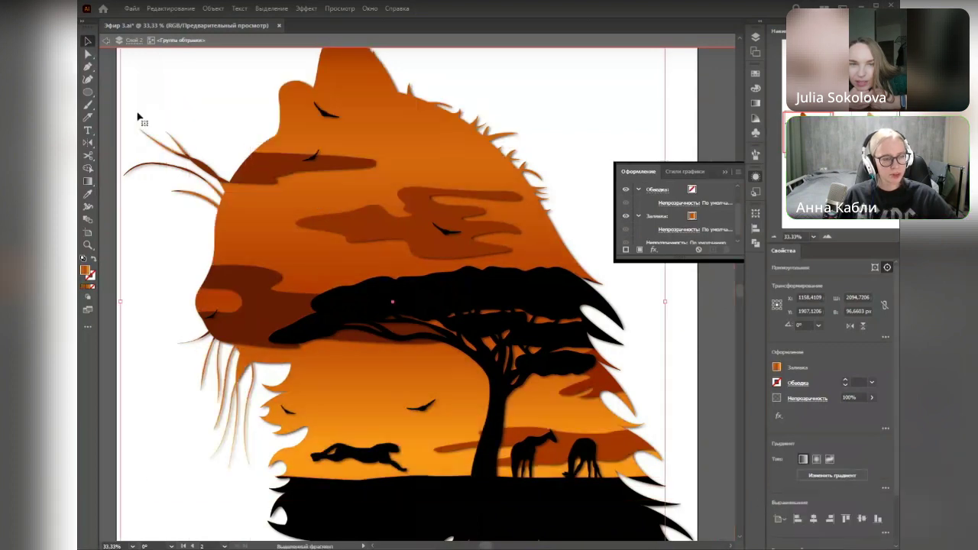
{"action": "left_click", "coordinate": [107, 79]}
{"action": "left_click_drag", "start_coordinate": [147, 65], "coordinate": [679, 482]}
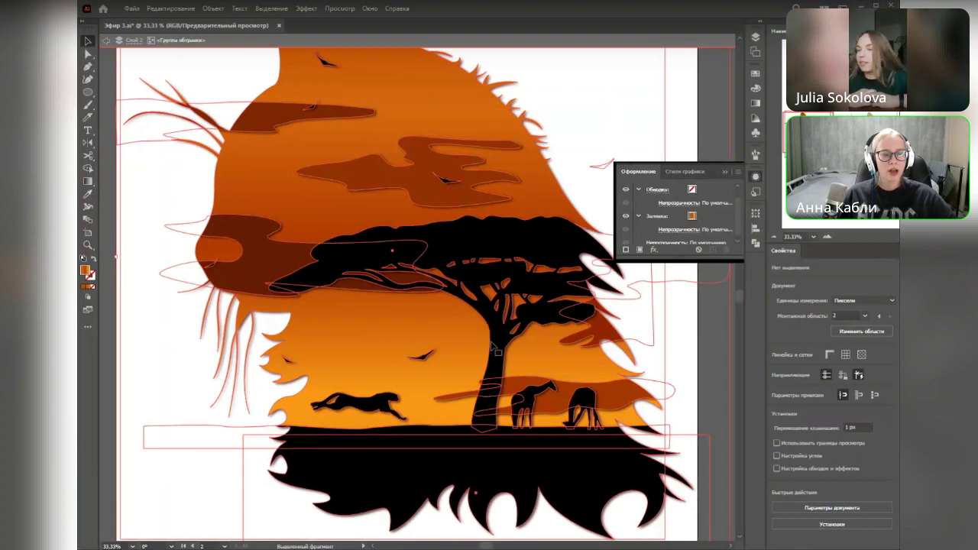
{"action": "left_click", "coordinate": [481, 400]}
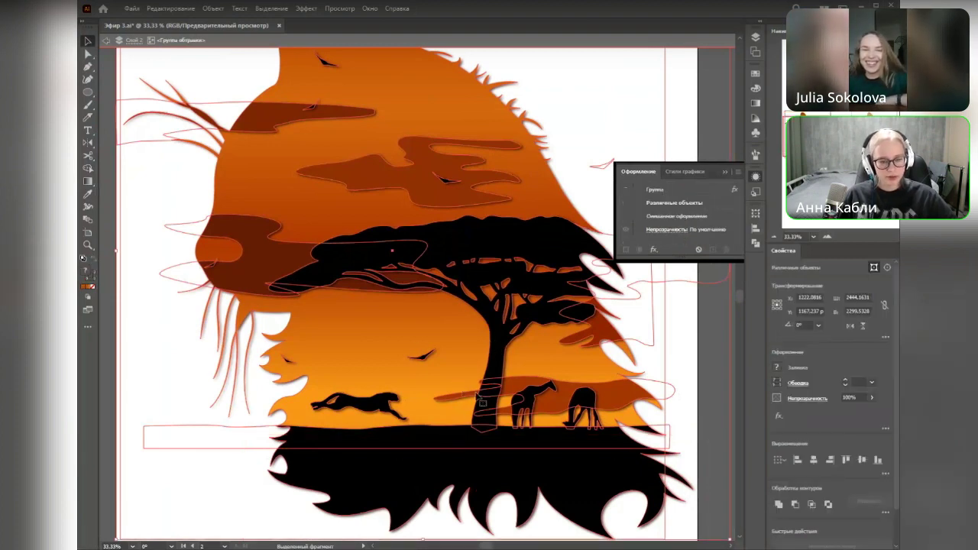
{"action": "left_click", "coordinate": [408, 446], "text": "shift"}
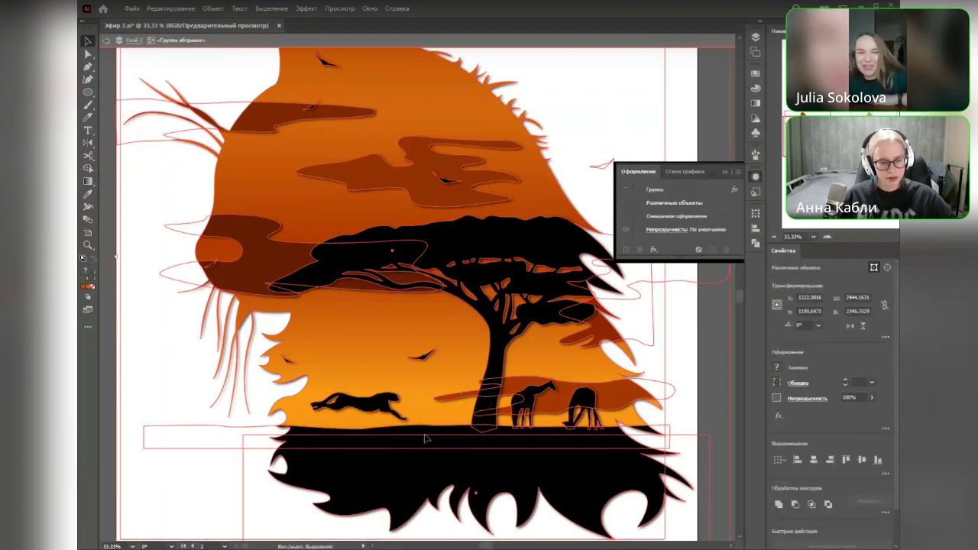
{"action": "scroll", "coordinate": [467, 496], "scroll_direction": "up", "scroll_amount": 2}
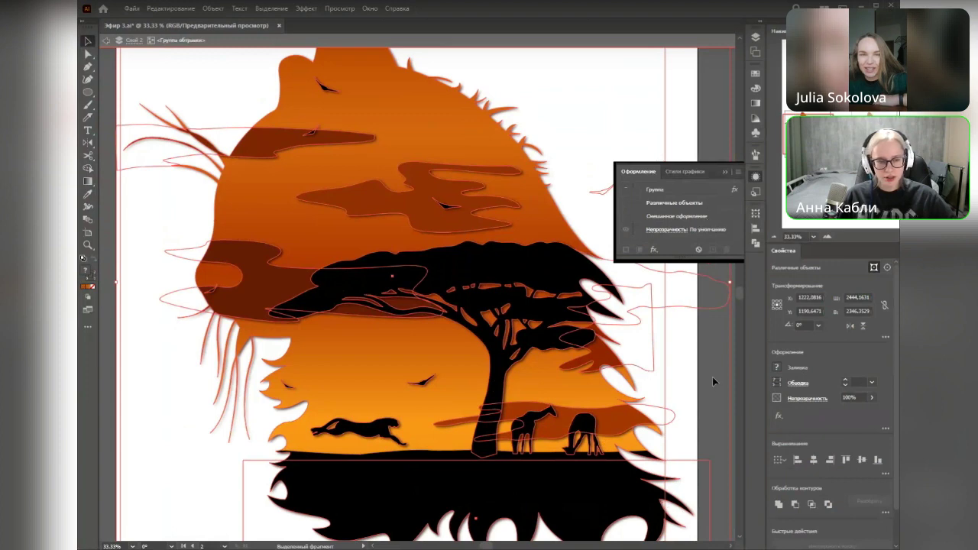
{"action": "left_click", "coordinate": [413, 483], "text": "shift"}
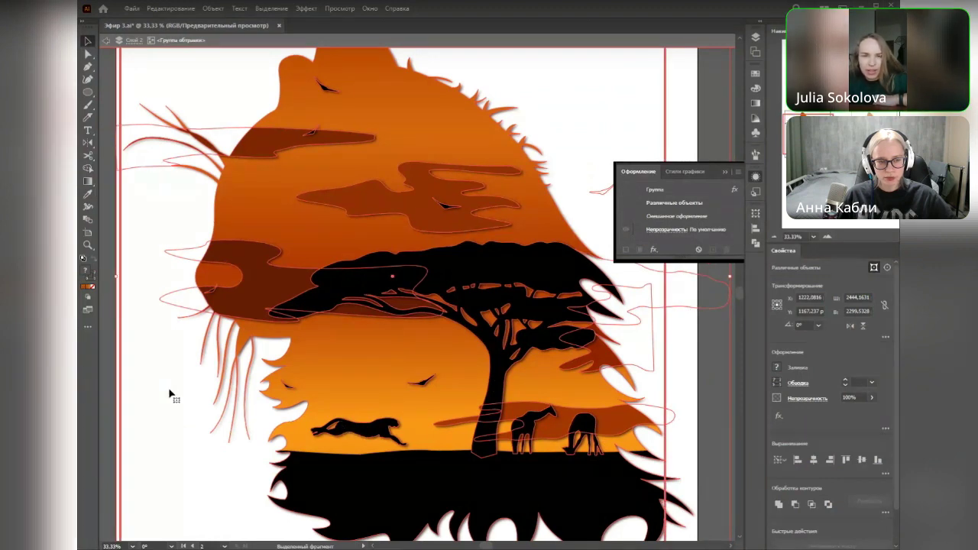
{"action": "left_click", "coordinate": [717, 432]}
{"action": "left_click_drag", "start_coordinate": [718, 405], "coordinate": [712, 414]}
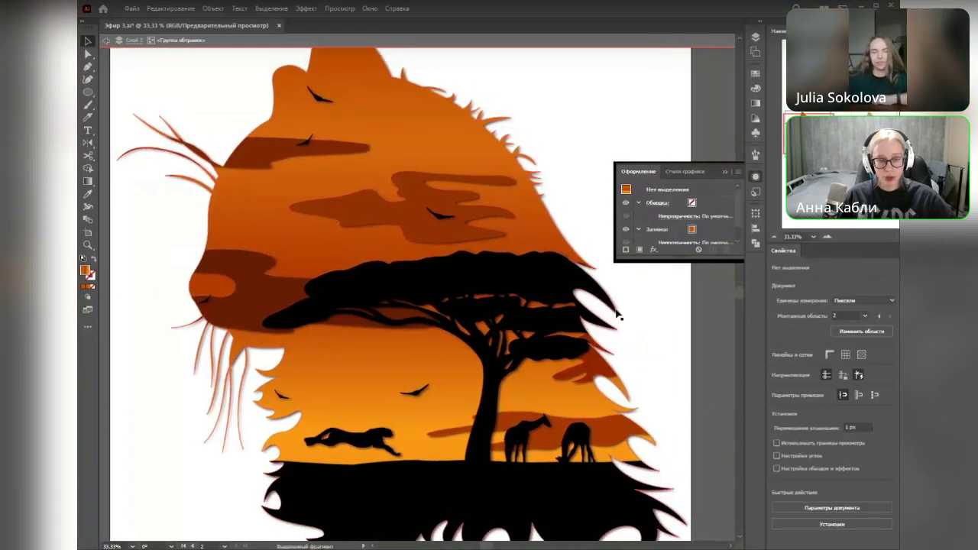
Step: Examine the drop shadow settings of the upper cloud beside the whiskers and close them
{"action": "left_click", "coordinate": [251, 141]}
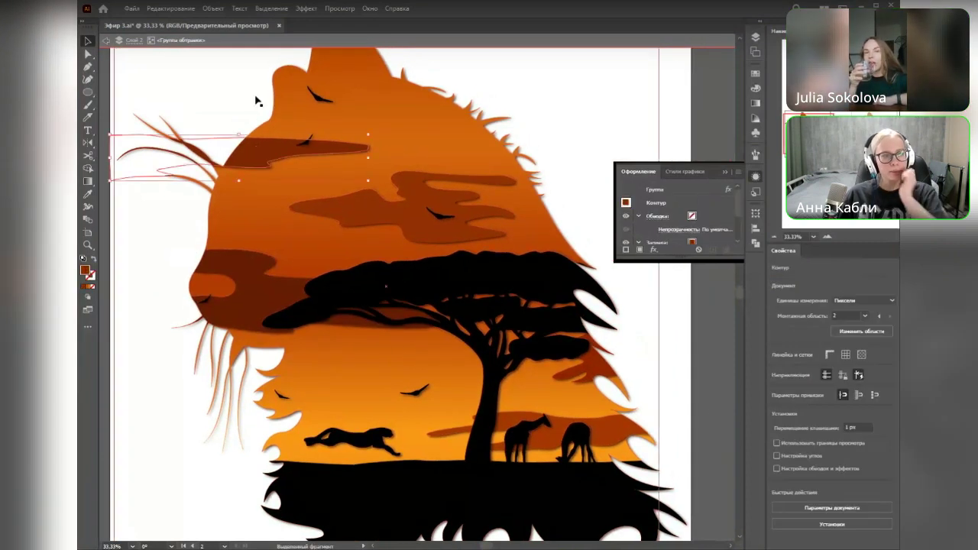
{"action": "scroll", "coordinate": [668, 227], "scroll_direction": "down", "scroll_amount": 3}
{"action": "left_click", "coordinate": [654, 232]}
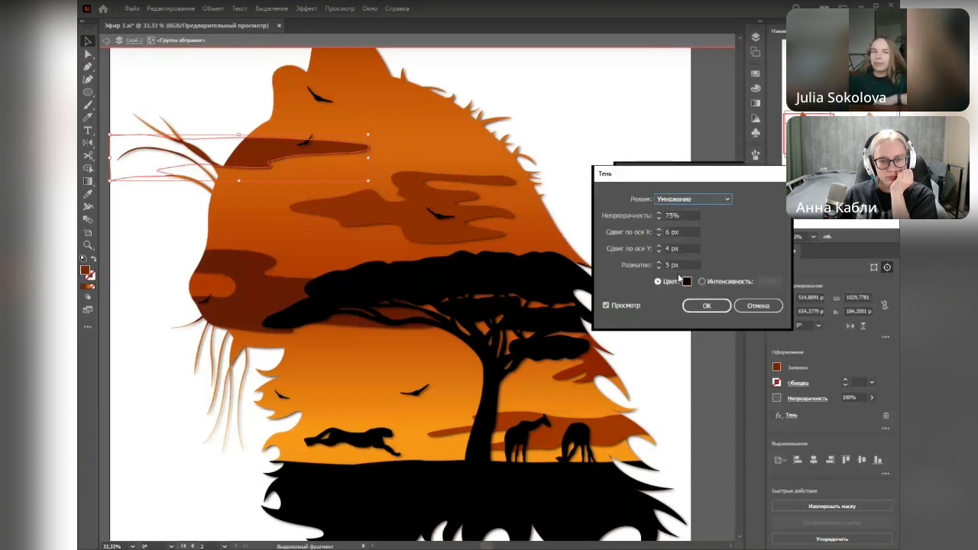
{"action": "left_click", "coordinate": [709, 304]}
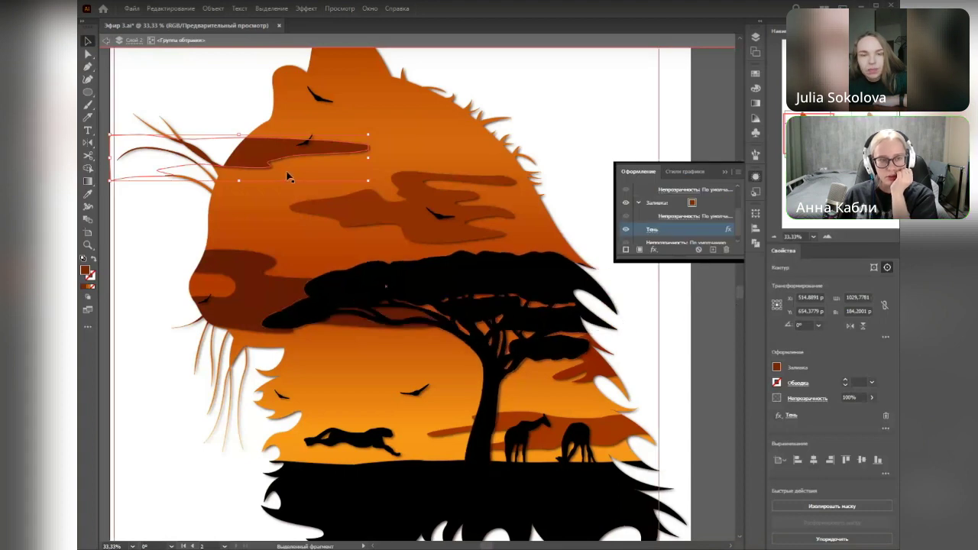
Step: Add the central cloud, muzzle cloud and acacia tree to the selection and open their shared drop shadow for editing
{"action": "left_click", "coordinate": [398, 220], "text": "shift"}
{"action": "left_click", "coordinate": [269, 280], "text": "shift"}
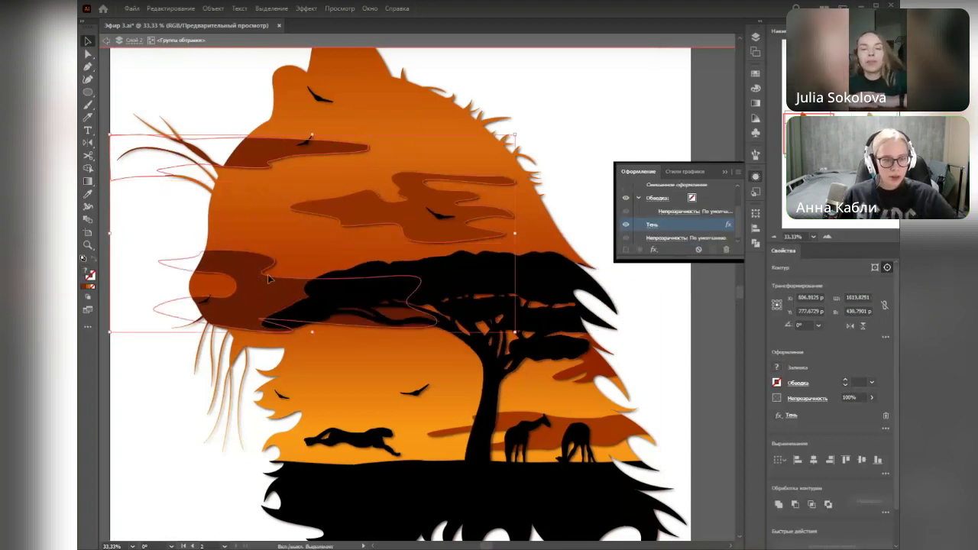
{"action": "left_click", "coordinate": [306, 294], "text": "shift"}
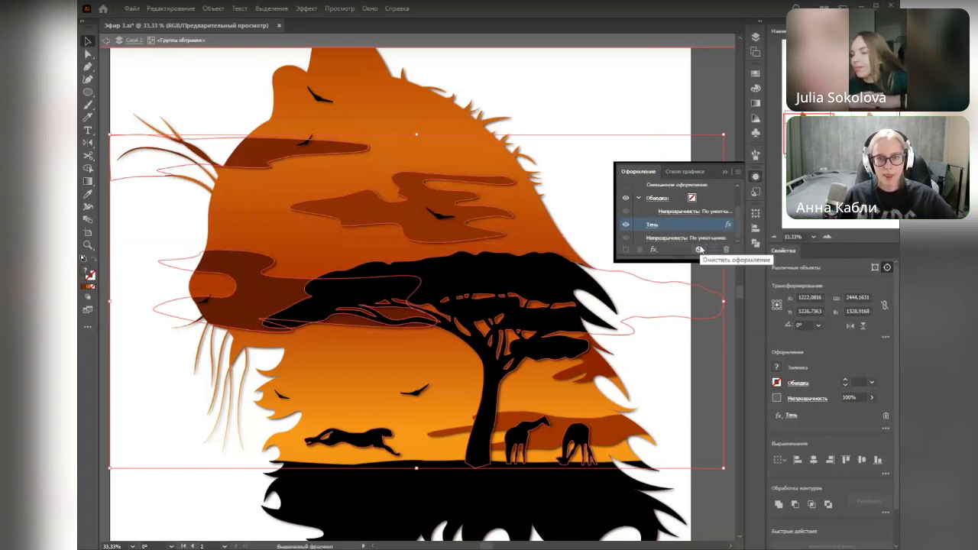
{"action": "left_click", "coordinate": [652, 224]}
Step: Try a 7 px blur on the selected elements' shared drop shadow and return it to 5 px
{"action": "left_click", "coordinate": [661, 264]}
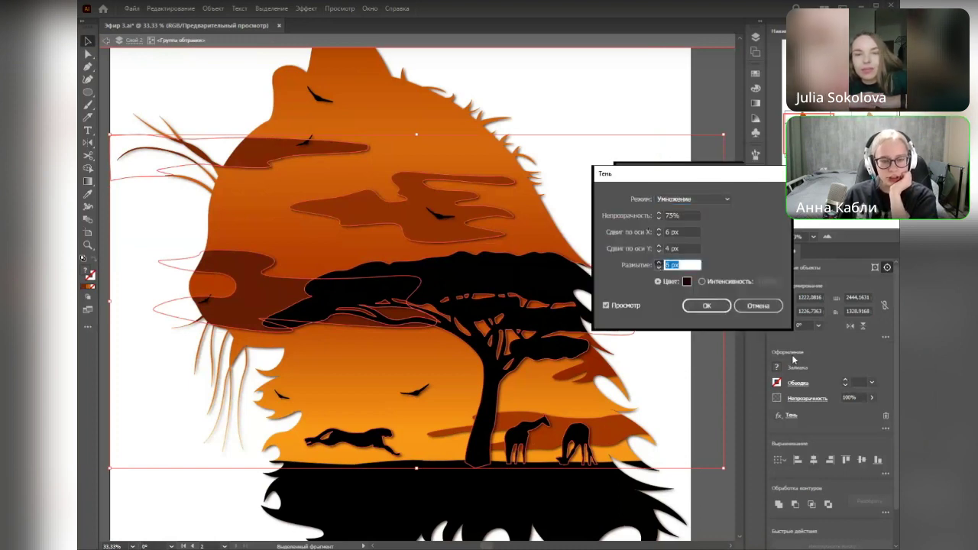
{"action": "key", "text": "Up"}
{"action": "key", "text": "Up"}
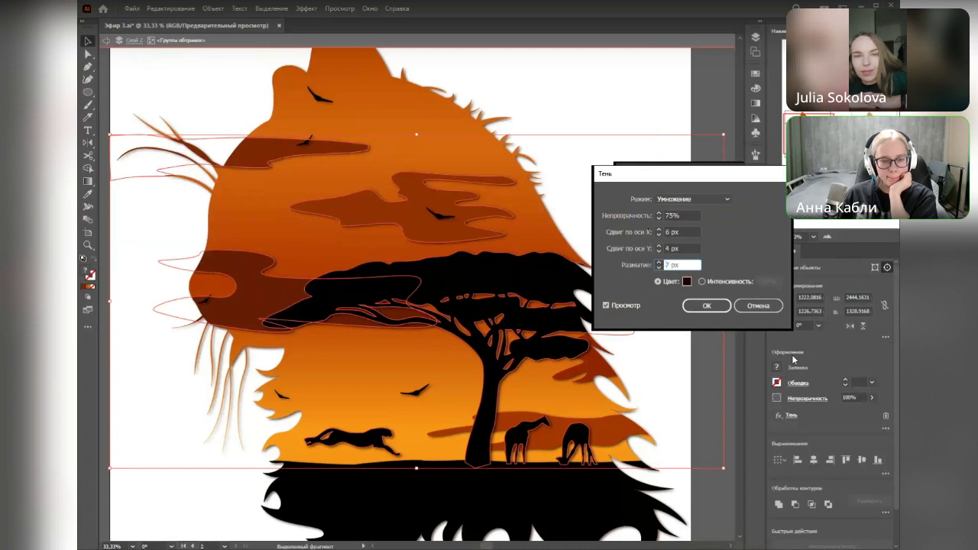
{"action": "left_click_drag", "start_coordinate": [680, 268], "coordinate": [656, 271]}
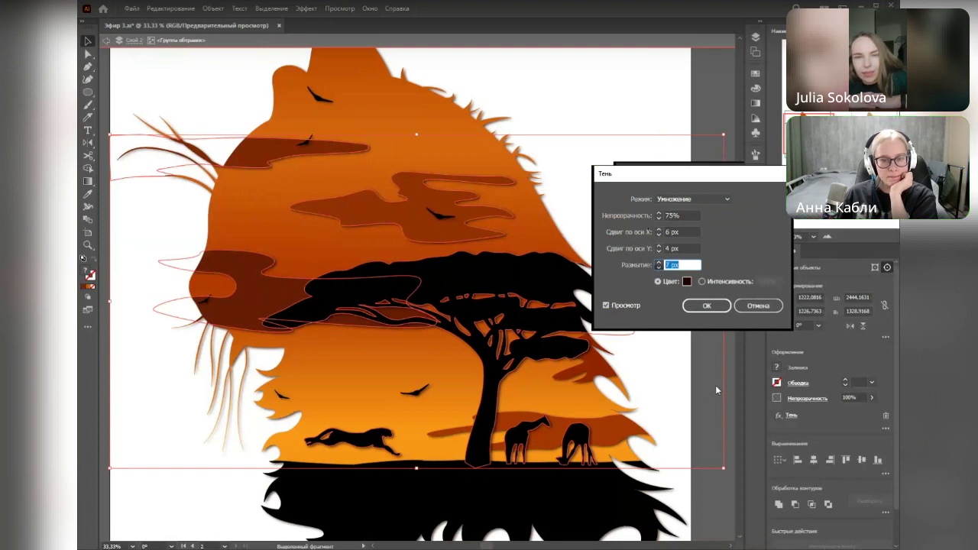
{"action": "key", "text": "Down"}
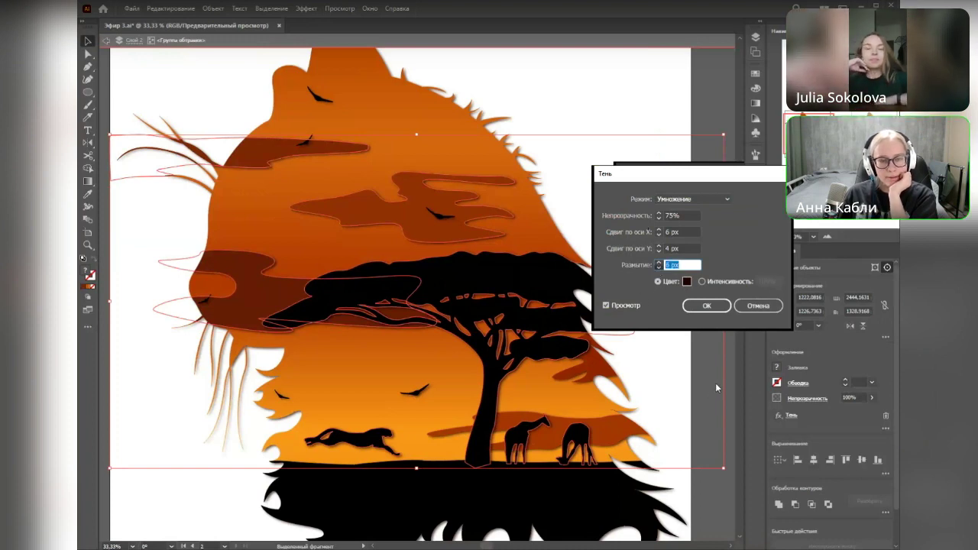
{"action": "key", "text": "Down"}
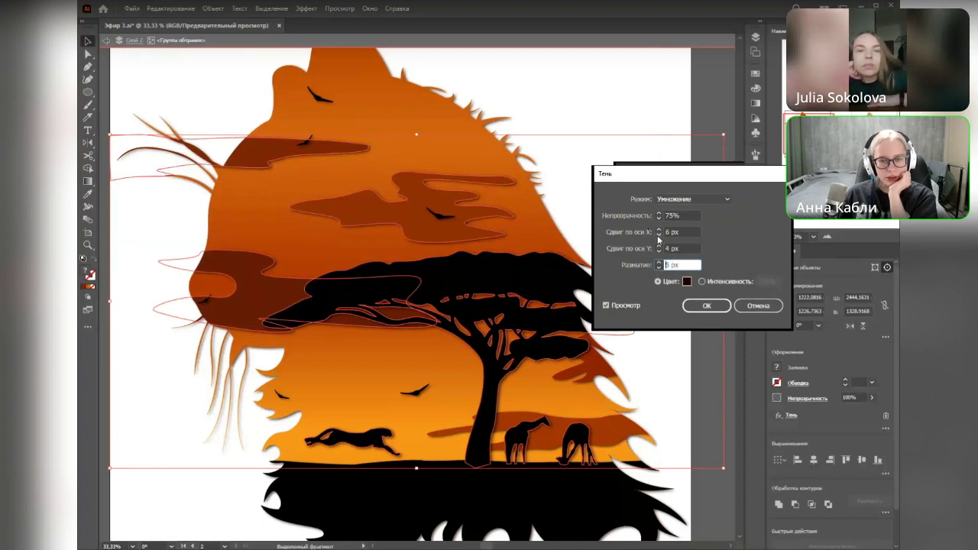
{"action": "key", "text": "Left"}
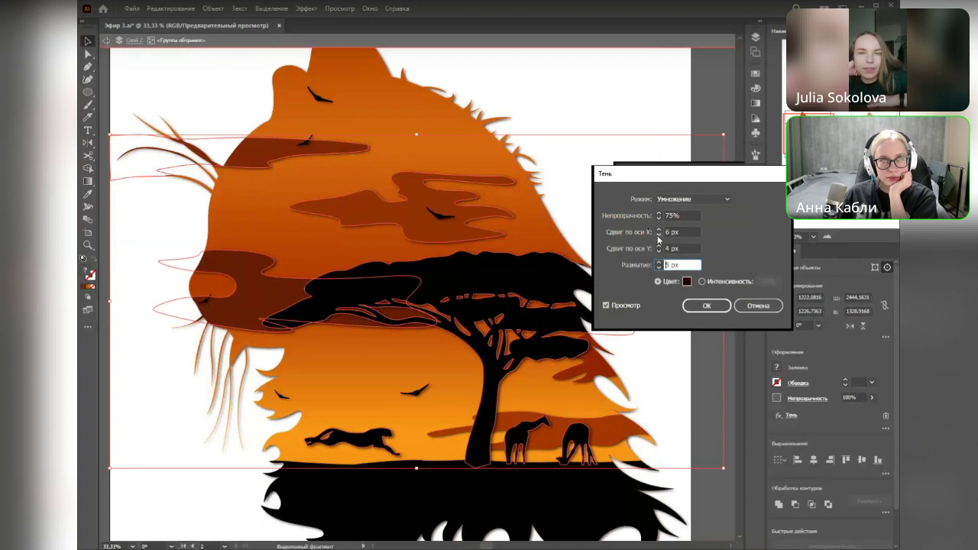
Step: Set the shared shadow's X offset to 8 px and its Y offset to 5 px
{"action": "left_click", "coordinate": [660, 233]}
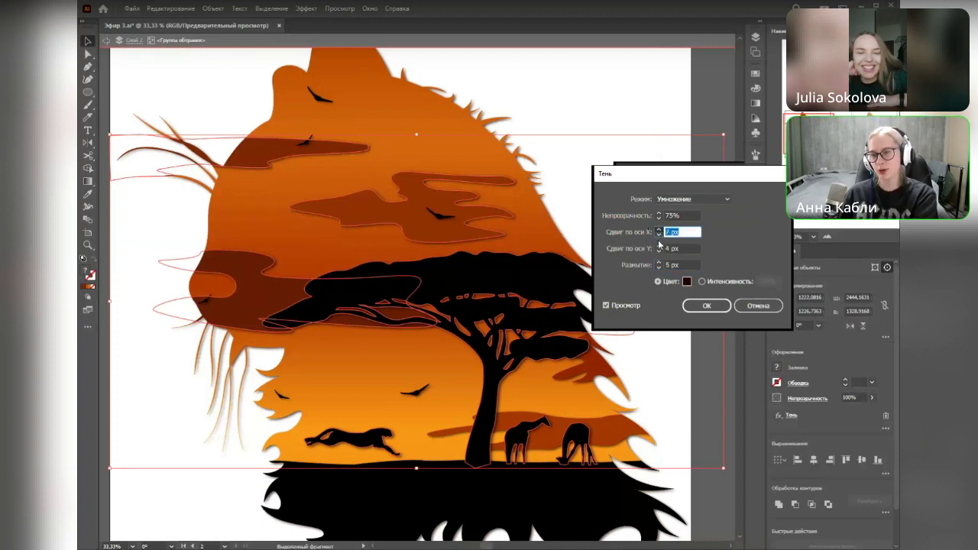
{"action": "key", "text": "Up"}
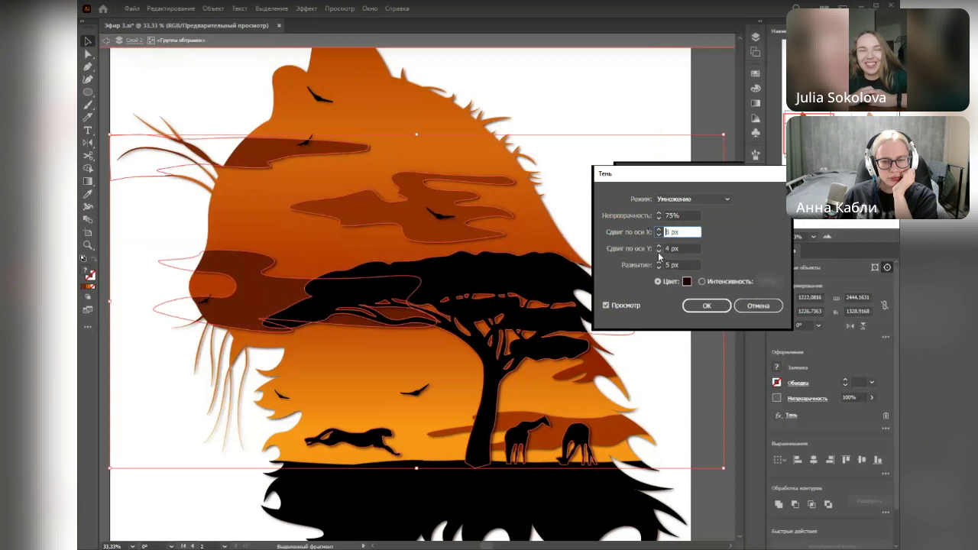
{"action": "left_click", "coordinate": [659, 253]}
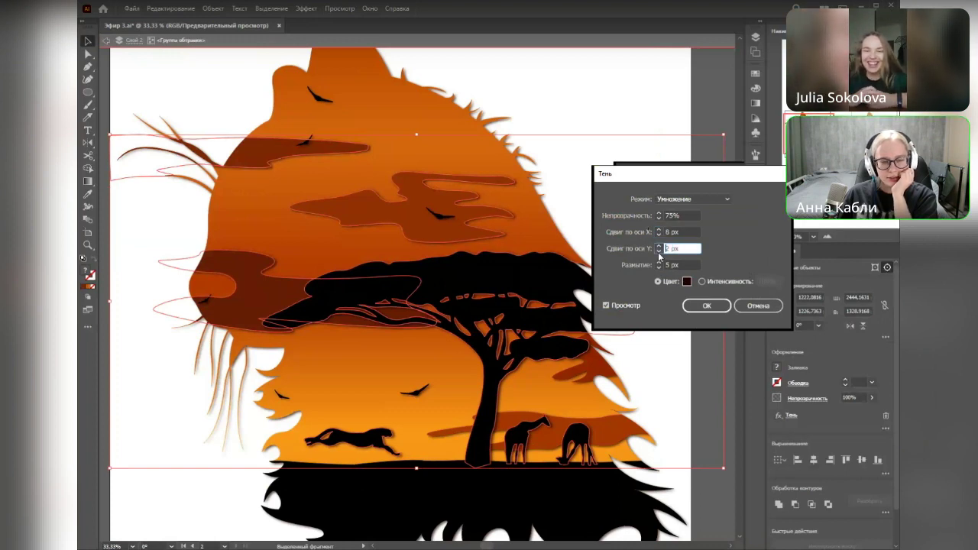
{"action": "left_click", "coordinate": [659, 246]}
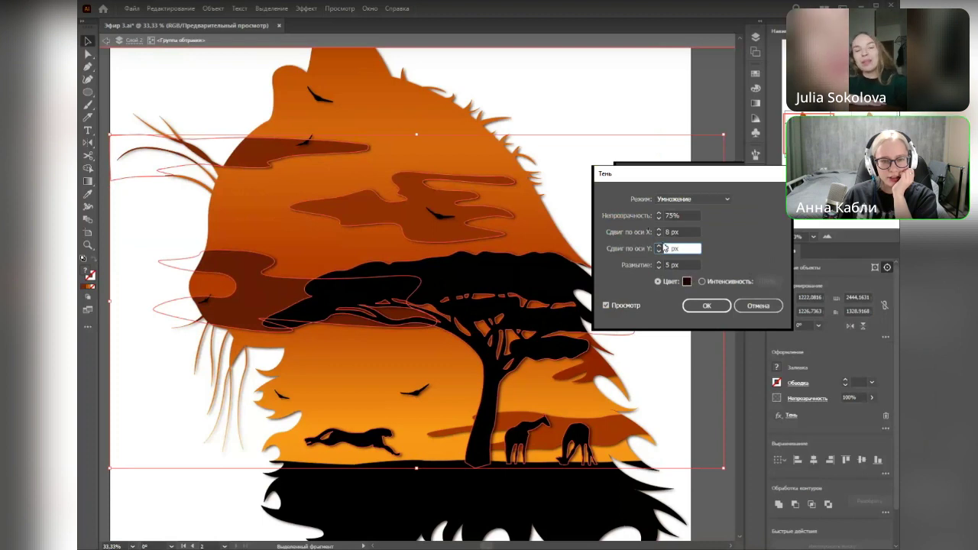
{"action": "left_click_drag", "start_coordinate": [664, 246], "coordinate": [680, 252]}
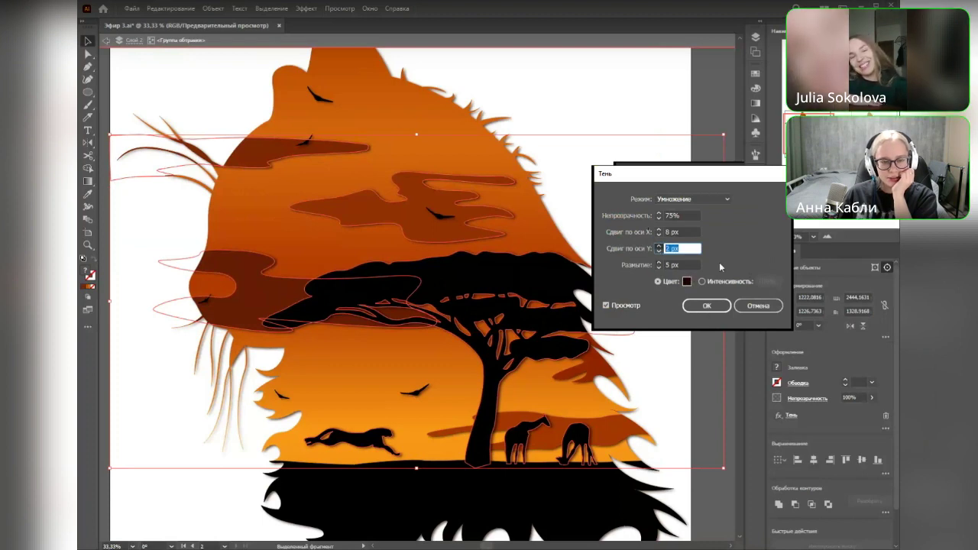
{"action": "key", "text": "Up"}
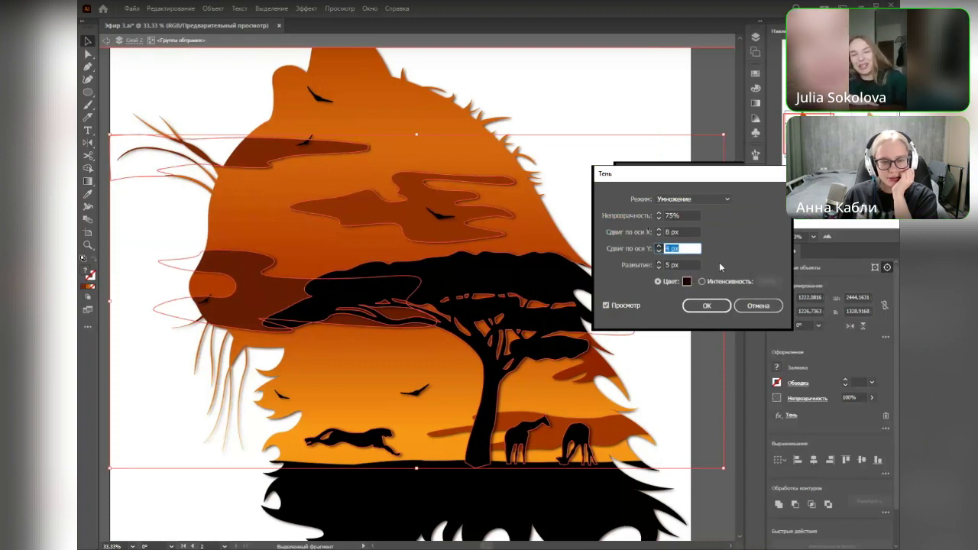
{"action": "type", "text": "5"}
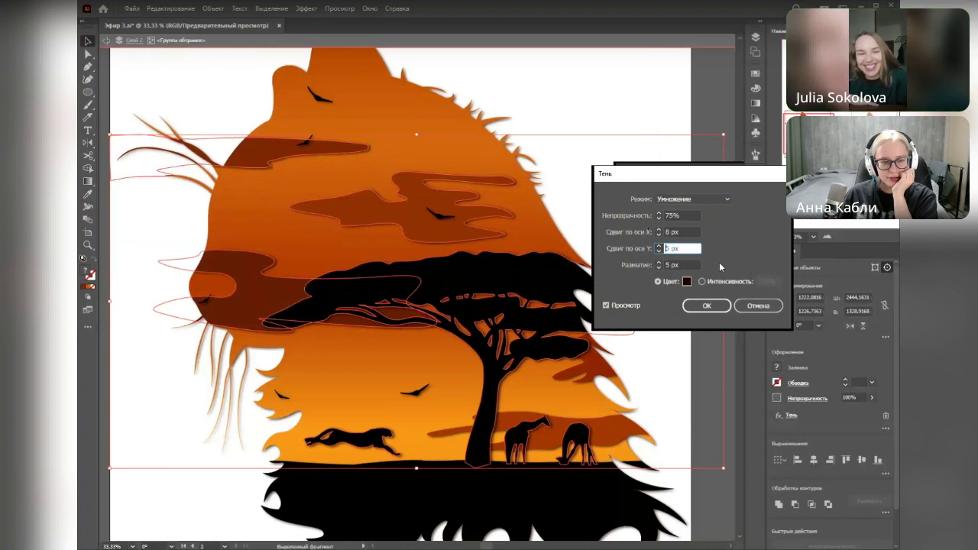
Step: Increase the shared shadow's X offset to 10 px, apply the effect and deselect the clouds and tree
{"action": "left_click", "coordinate": [659, 234]}
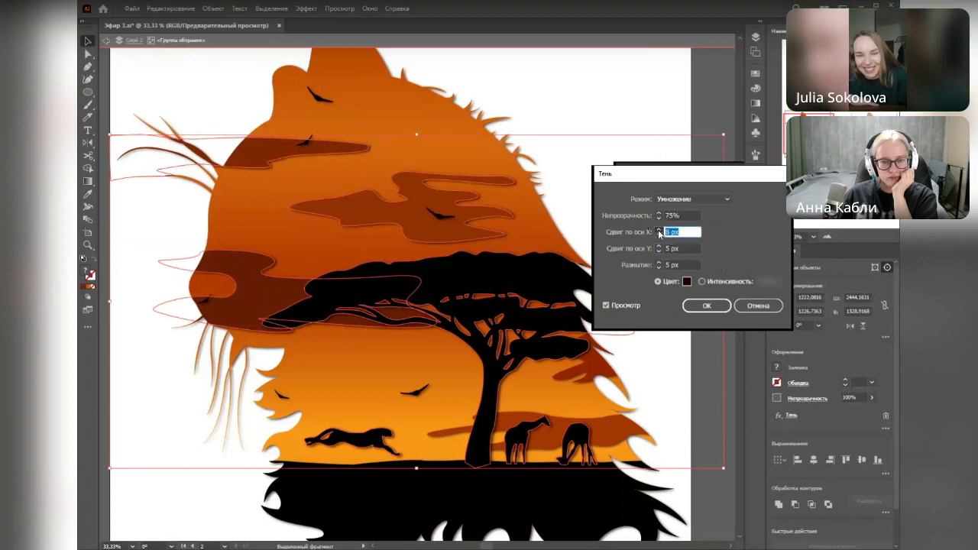
{"action": "key", "text": "Up"}
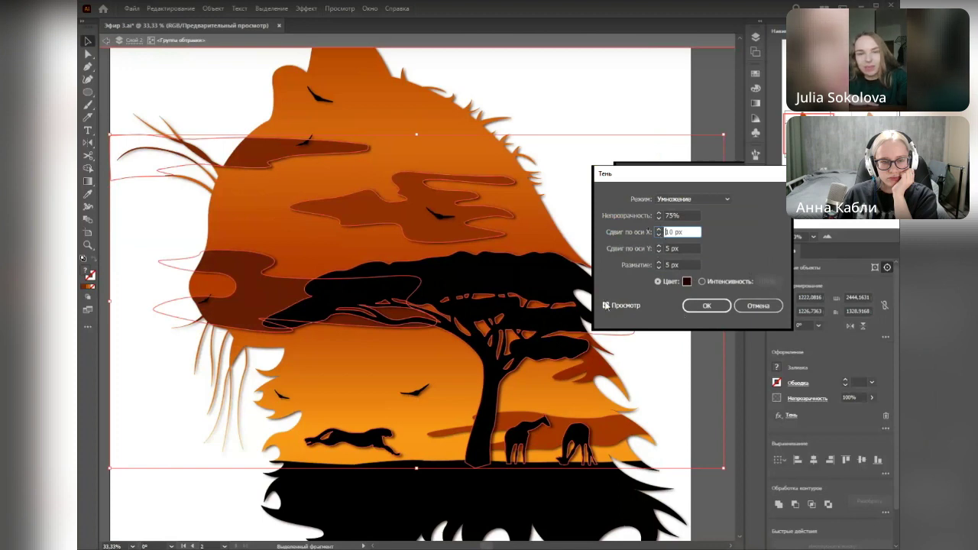
{"action": "left_click", "coordinate": [701, 306]}
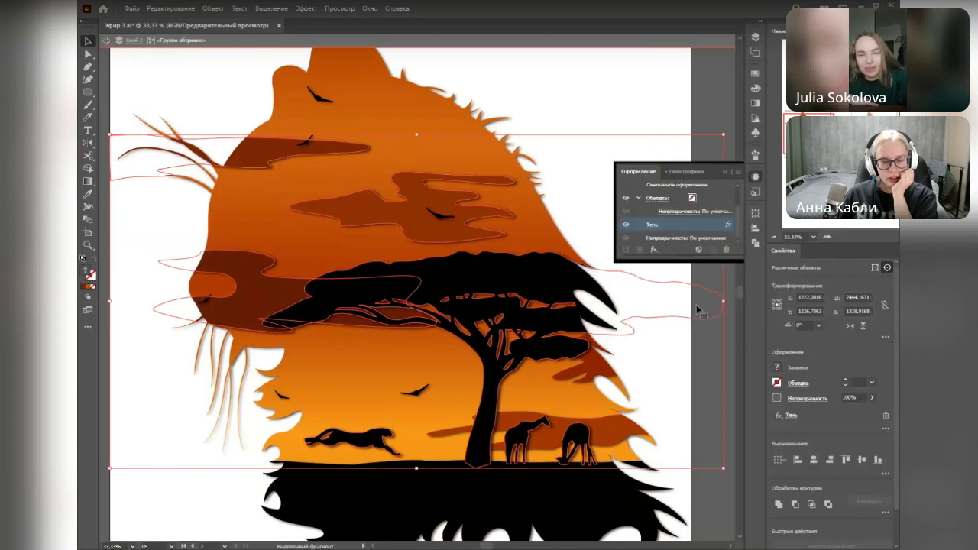
{"action": "left_click", "coordinate": [708, 97]}
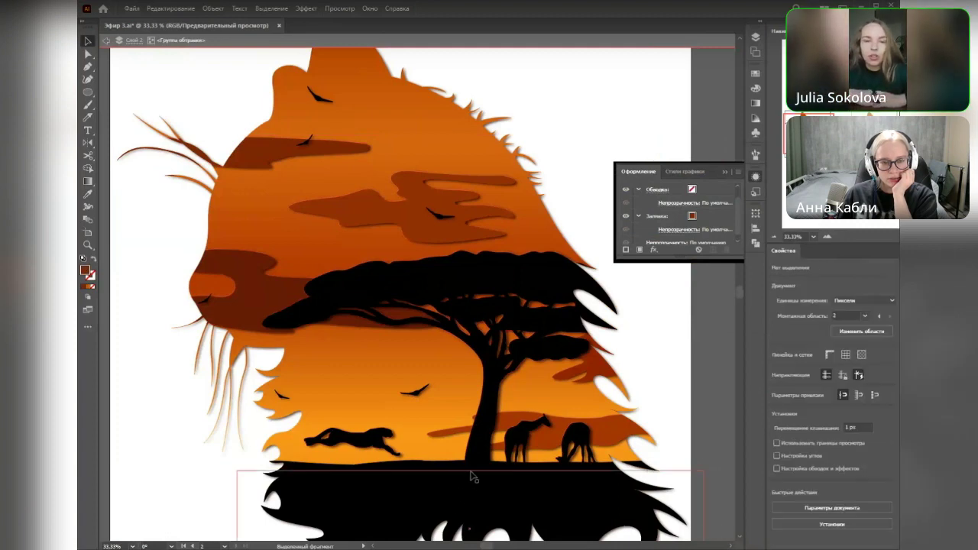
Step: Set the Y offset of the ground strip's drop shadow to -3 px, apply it and deselect the strip
{"action": "left_click", "coordinate": [472, 477]}
{"action": "left_click_drag", "start_coordinate": [688, 256], "coordinate": [685, 337]}
{"action": "left_click", "coordinate": [651, 272]}
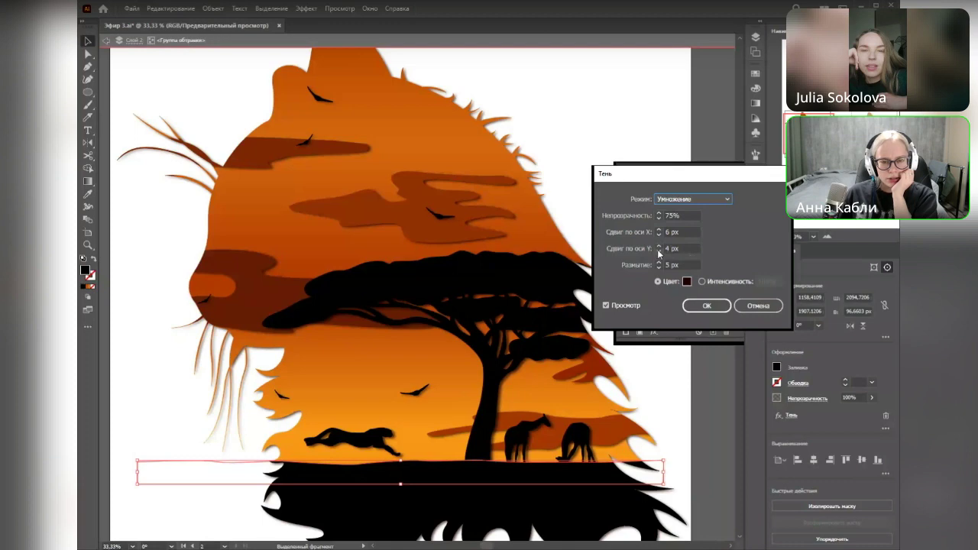
{"action": "left_click", "coordinate": [659, 252]}
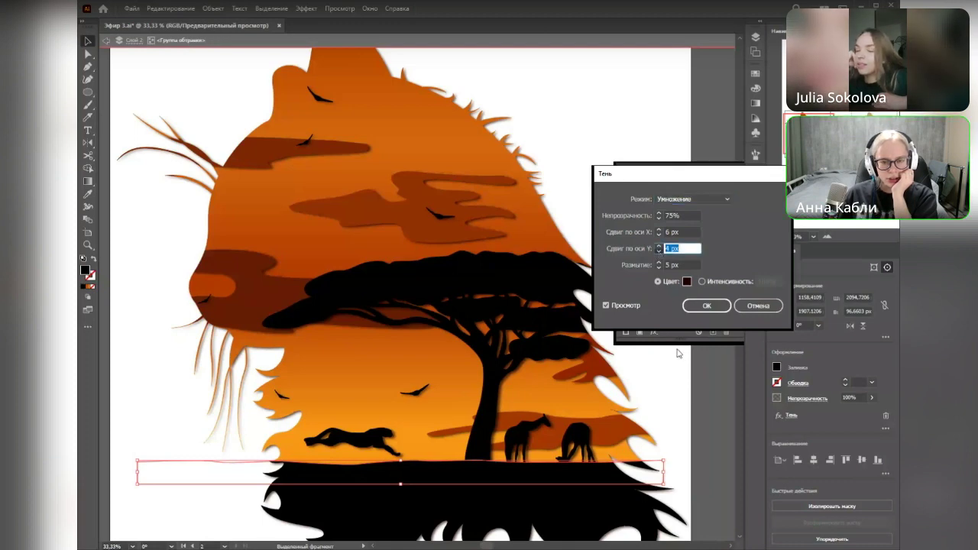
{"action": "key", "text": "Down"}
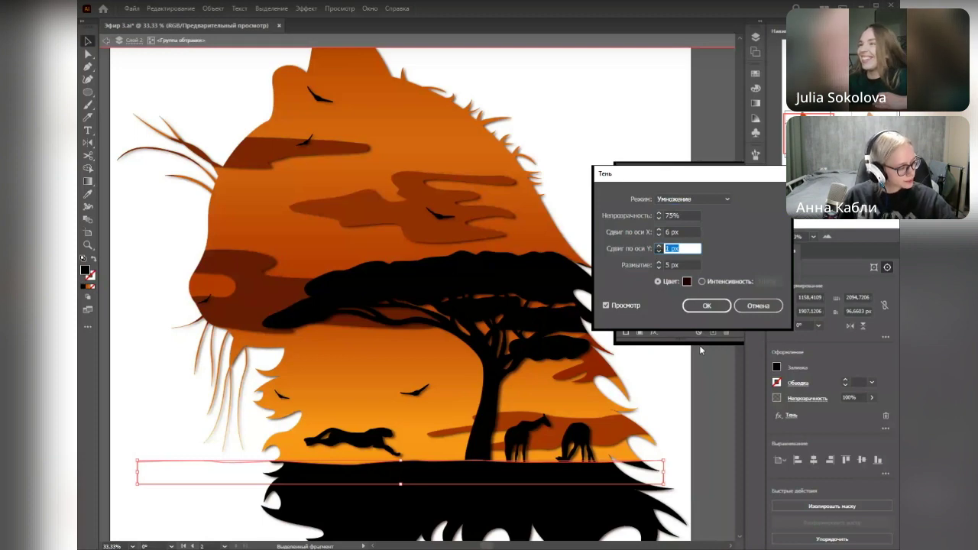
{"action": "key", "text": "Down"}
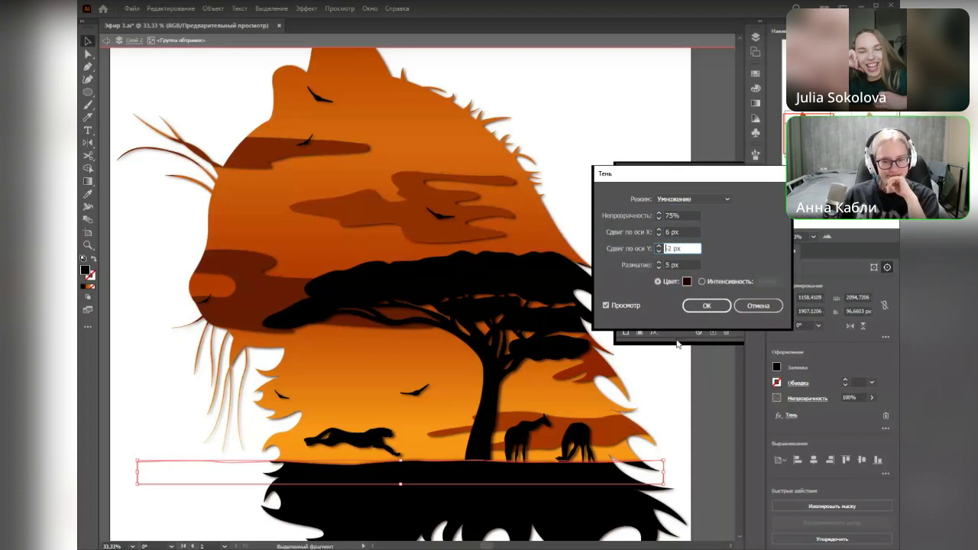
{"action": "left_click", "coordinate": [659, 251]}
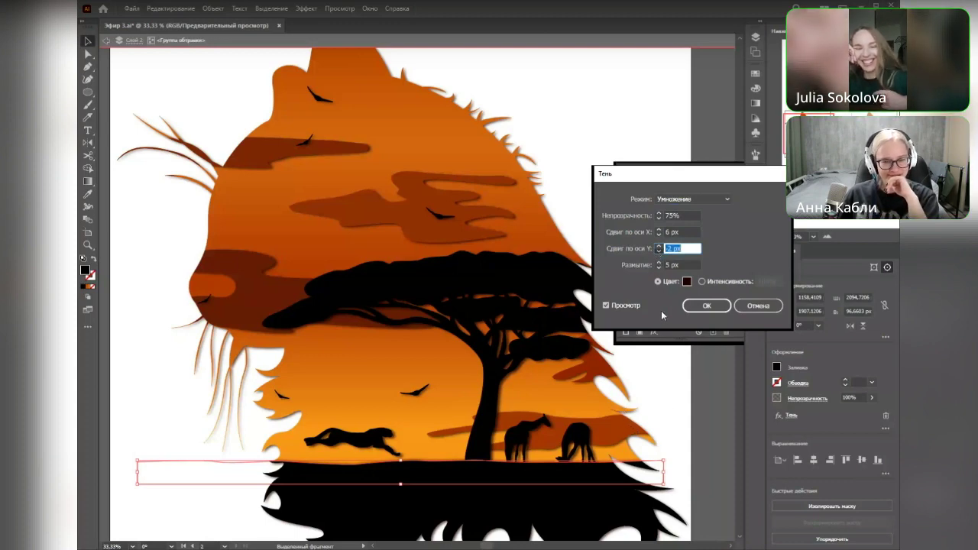
{"action": "key", "text": "Down"}
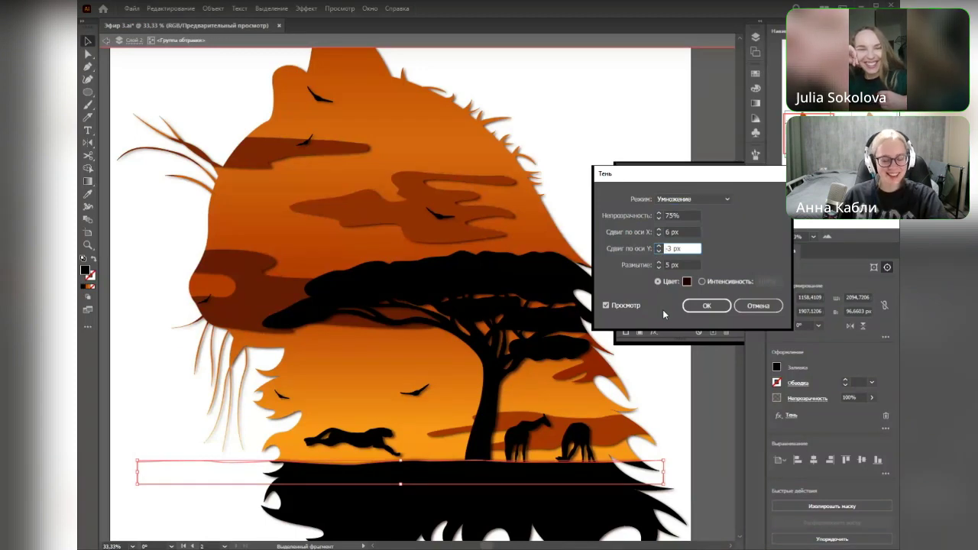
{"action": "key", "text": "Return"}
{"action": "left_click", "coordinate": [651, 417]}
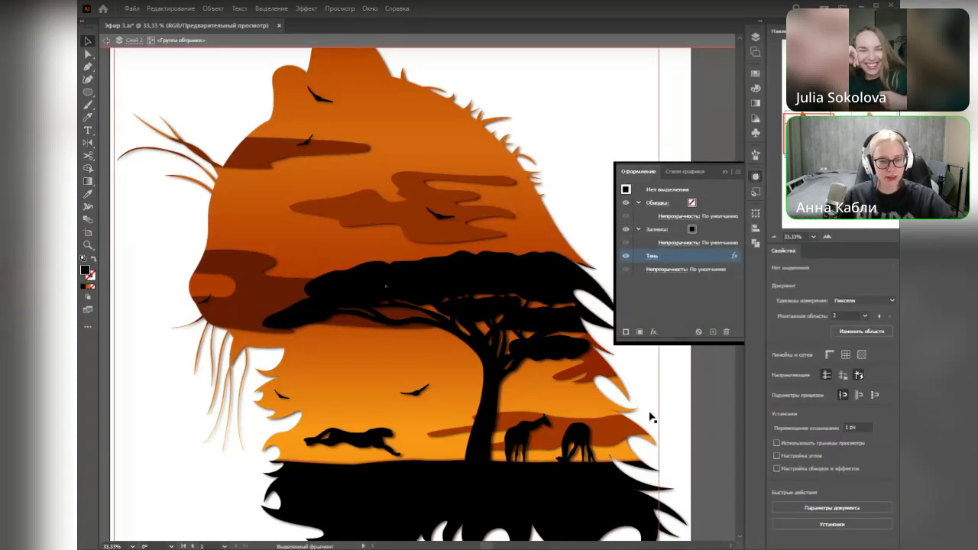
Step: Examine the drop shadows on the clouds, tree, birds, cheetah and ground strip up close
{"action": "left_click", "coordinate": [728, 171]}
{"action": "scroll", "coordinate": [462, 236], "scroll_direction": "up", "scroll_amount": 4}
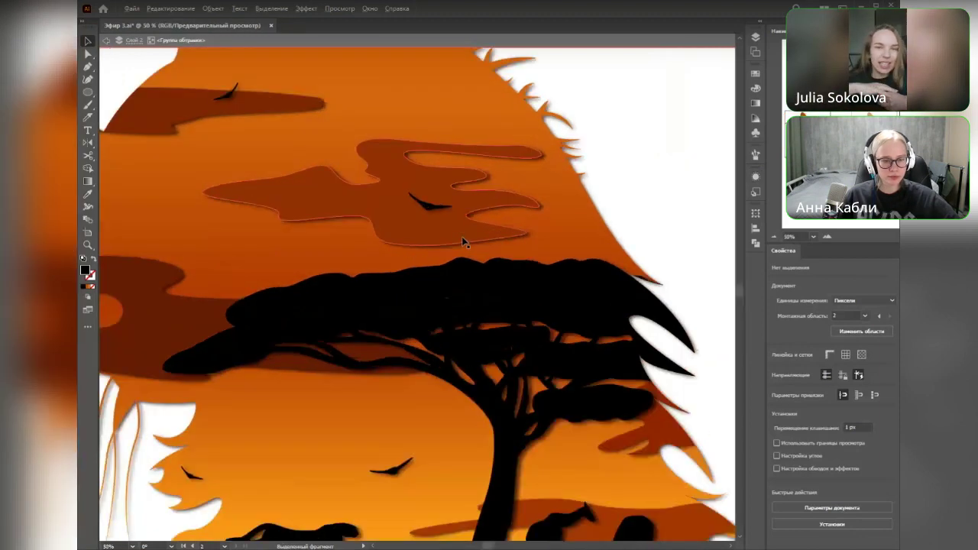
{"action": "scroll", "coordinate": [525, 226], "scroll_direction": "down", "scroll_amount": 1}
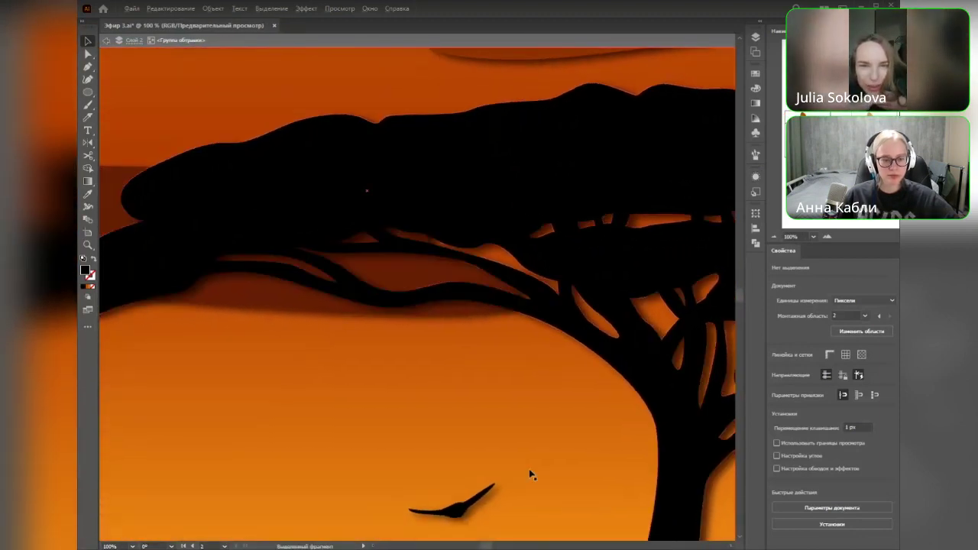
{"action": "scroll", "coordinate": [534, 338], "scroll_direction": "up", "scroll_amount": 2}
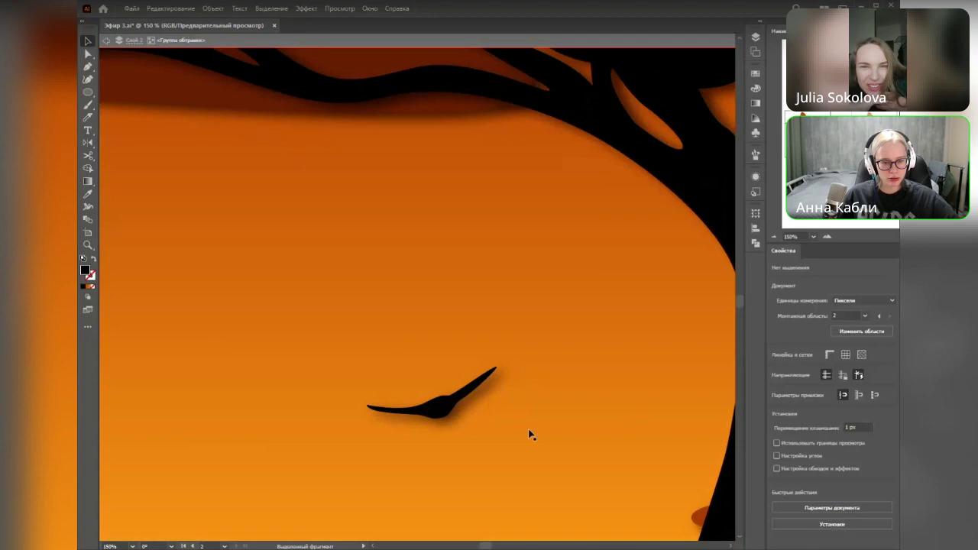
{"action": "left_click_drag", "start_coordinate": [529, 442], "coordinate": [558, 249]}
{"action": "left_click_drag", "start_coordinate": [486, 394], "coordinate": [652, 376]}
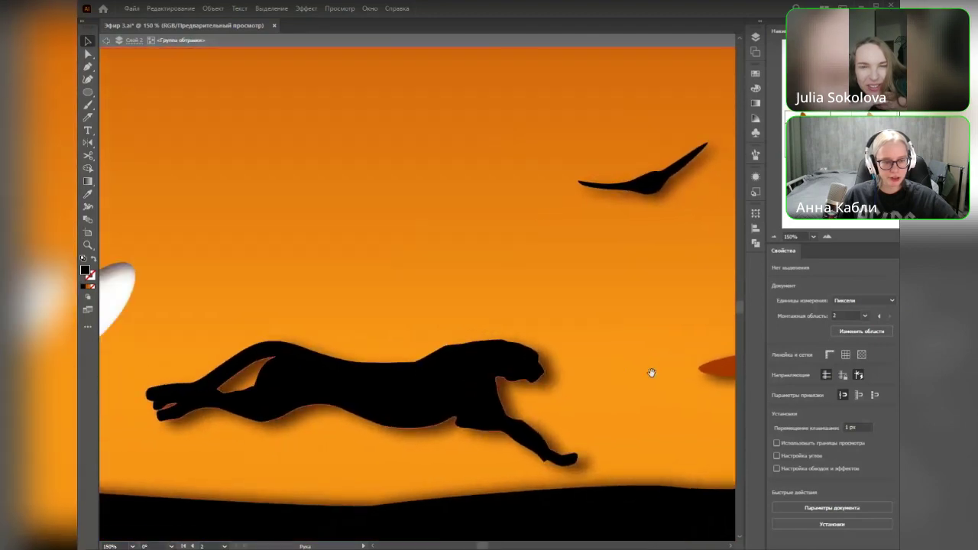
{"action": "scroll", "coordinate": [507, 232], "scroll_direction": "up", "scroll_amount": 5}
{"action": "left_click_drag", "start_coordinate": [547, 220], "coordinate": [389, 278]}
{"action": "left_click_drag", "start_coordinate": [585, 266], "coordinate": [295, 246]}
{"action": "scroll", "coordinate": [295, 246], "scroll_direction": "down", "scroll_amount": 5}
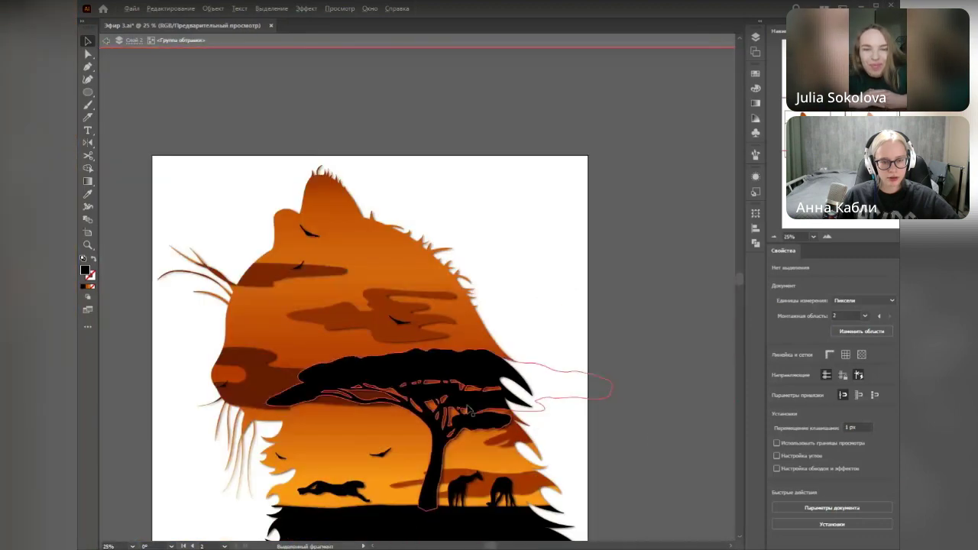
Step: Leave the clipping group's isolation and review the complete shadowed cat next to the original artboard
{"action": "double_click", "coordinate": [638, 456]}
{"action": "left_click_drag", "start_coordinate": [638, 456], "coordinate": [664, 343]}
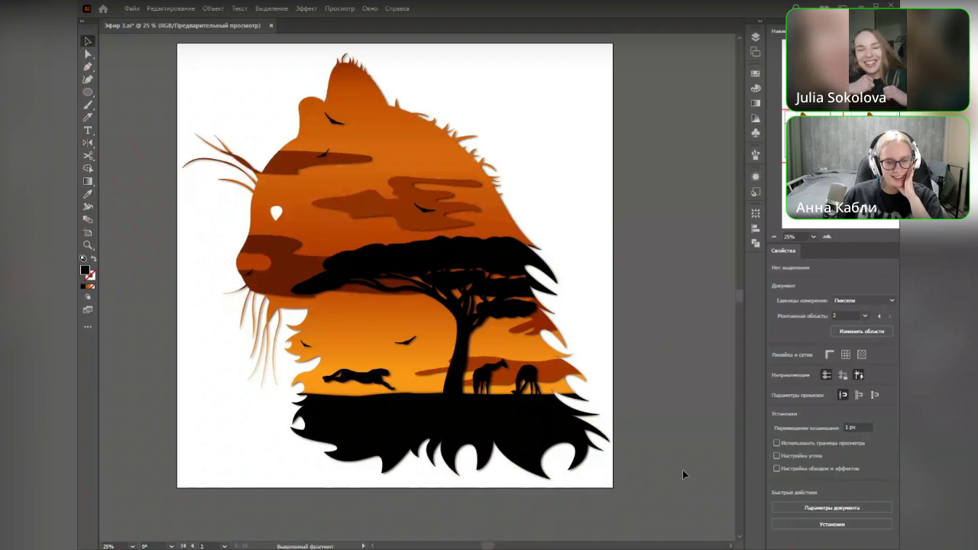
{"action": "scroll", "coordinate": [671, 462], "scroll_direction": "down", "scroll_amount": 2}
{"action": "left_click_drag", "start_coordinate": [670, 445], "coordinate": [509, 384]}
{"action": "scroll", "coordinate": [314, 349], "scroll_direction": "up", "scroll_amount": 1}
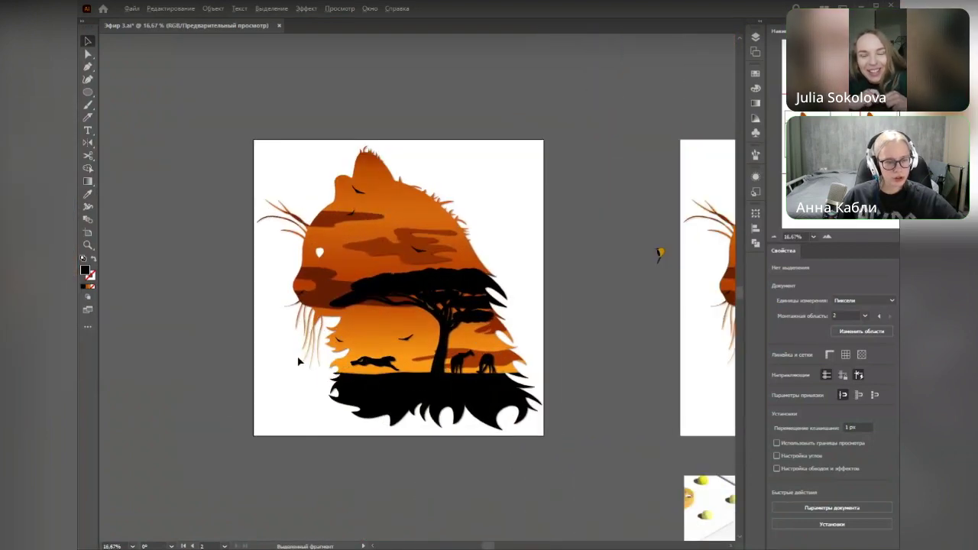
{"action": "left_click_drag", "start_coordinate": [657, 253], "coordinate": [598, 306]}
{"action": "left_click_drag", "start_coordinate": [596, 171], "coordinate": [609, 170]}
{"action": "scroll", "coordinate": [499, 335], "scroll_direction": "up", "scroll_amount": 1}
{"action": "left_click_drag", "start_coordinate": [522, 362], "coordinate": [606, 265]}
{"action": "left_click_drag", "start_coordinate": [260, 137], "coordinate": [312, 239]}
Step: Try placing a copy of the upper cloud above the cheetah inside the clipping group, undo it and leave isolation
{"action": "double_click", "coordinate": [328, 290]}
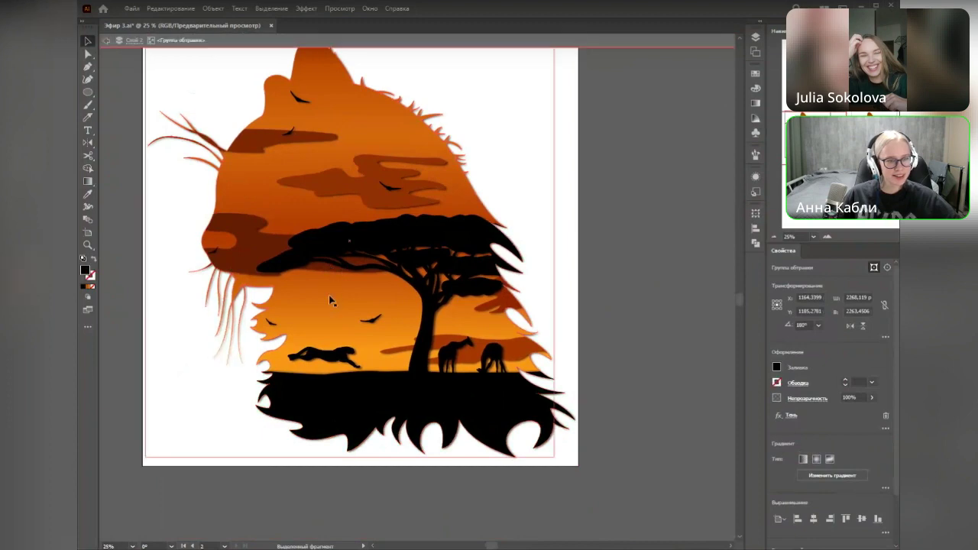
{"action": "left_click_drag", "start_coordinate": [260, 136], "coordinate": [266, 323]}
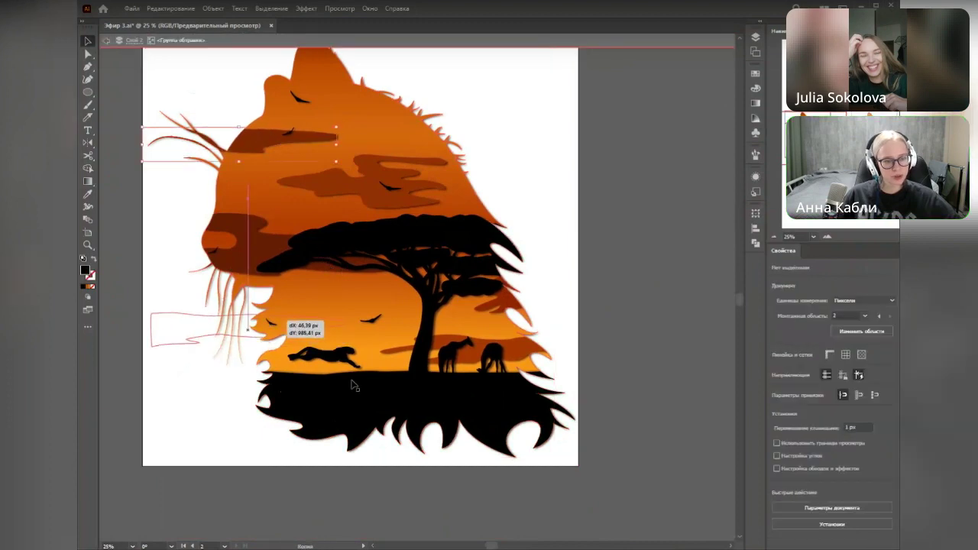
{"action": "left_click", "coordinate": [622, 403]}
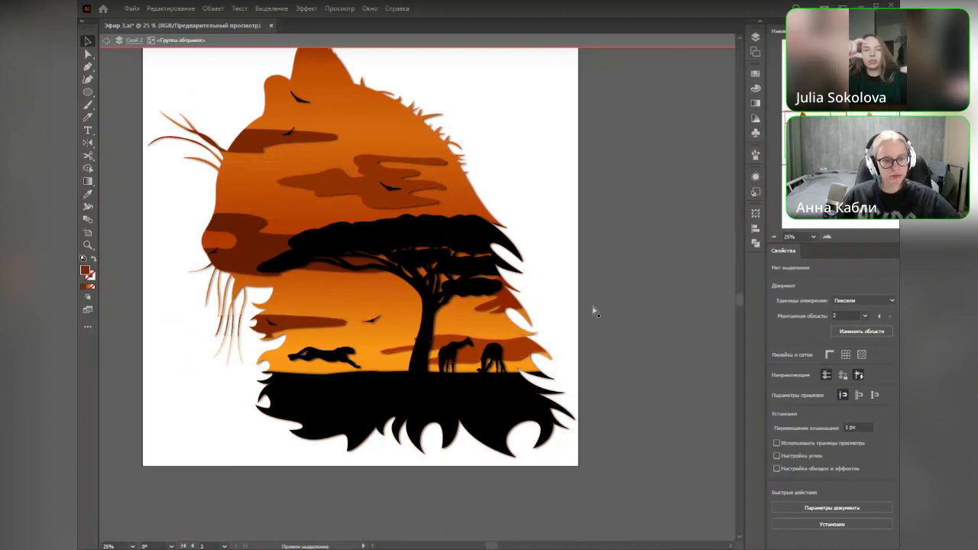
{"action": "key", "text": "ctrl+z"}
{"action": "left_click", "coordinate": [654, 314]}
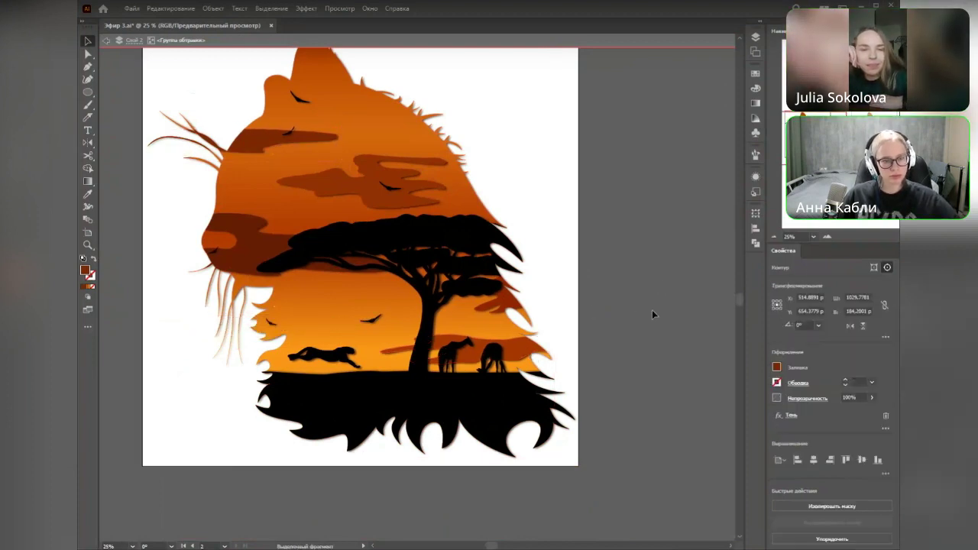
{"action": "left_click", "coordinate": [629, 396]}
{"action": "double_click", "coordinate": [626, 381]}
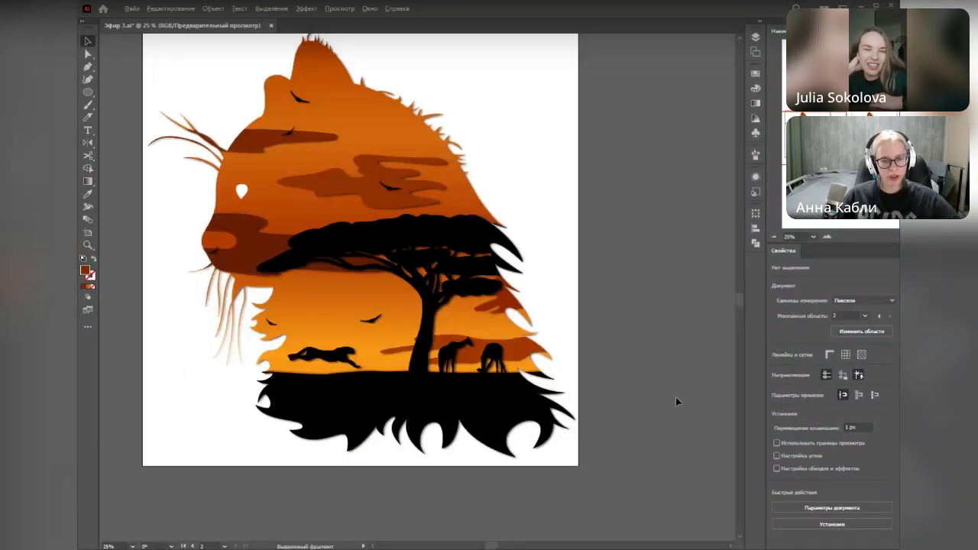
Step: Delete the small stray shape lying between the two artboards
{"action": "scroll", "coordinate": [676, 397], "scroll_direction": "down", "scroll_amount": 2}
{"action": "left_click_drag", "start_coordinate": [372, 328], "coordinate": [398, 334]}
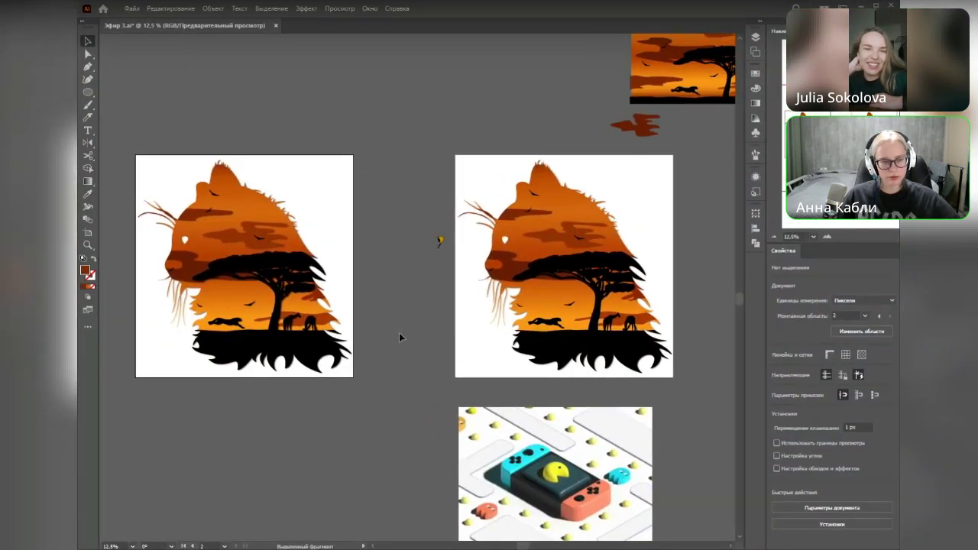
{"action": "left_click", "coordinate": [439, 241]}
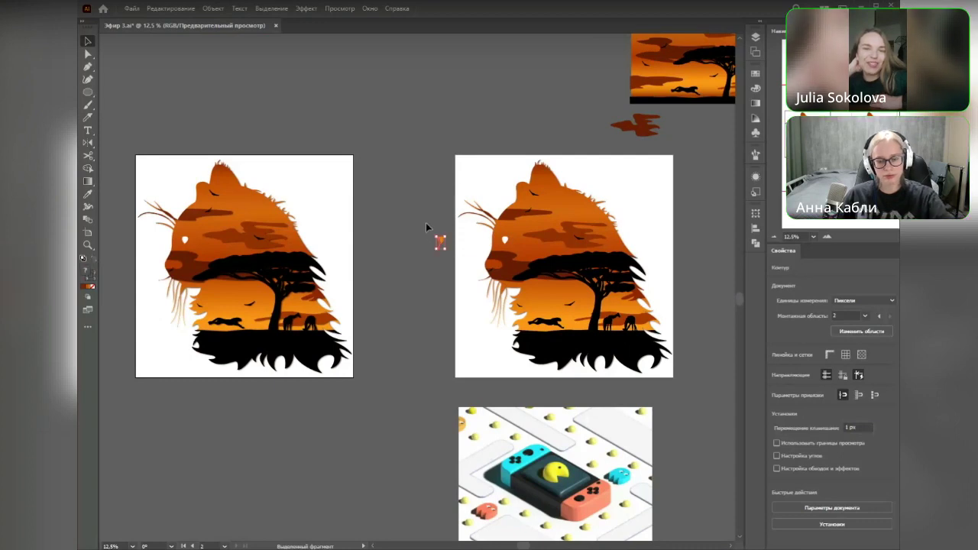
{"action": "key", "text": "Delete"}
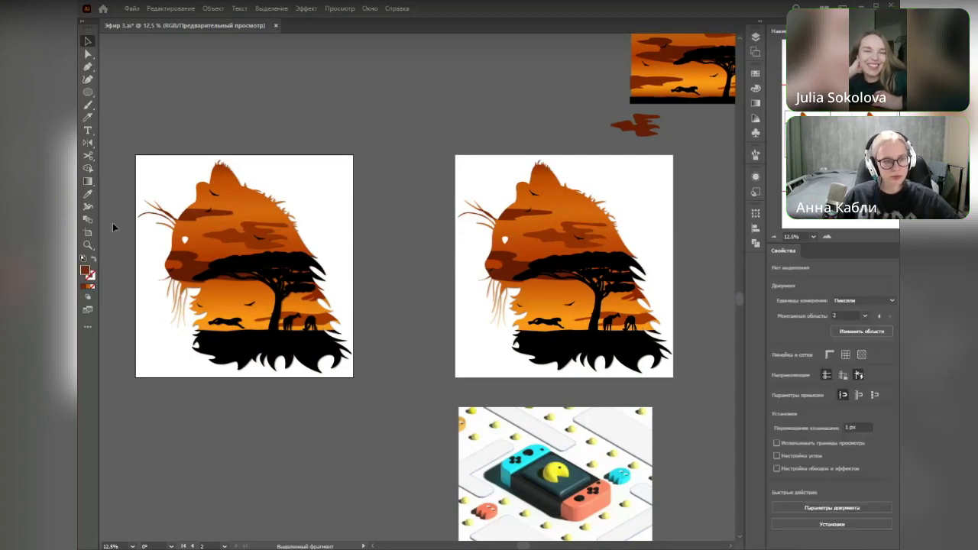
Step: Move the copied artboard with its artwork flush against the original artboard's left edge
{"action": "left_click", "coordinate": [88, 233]}
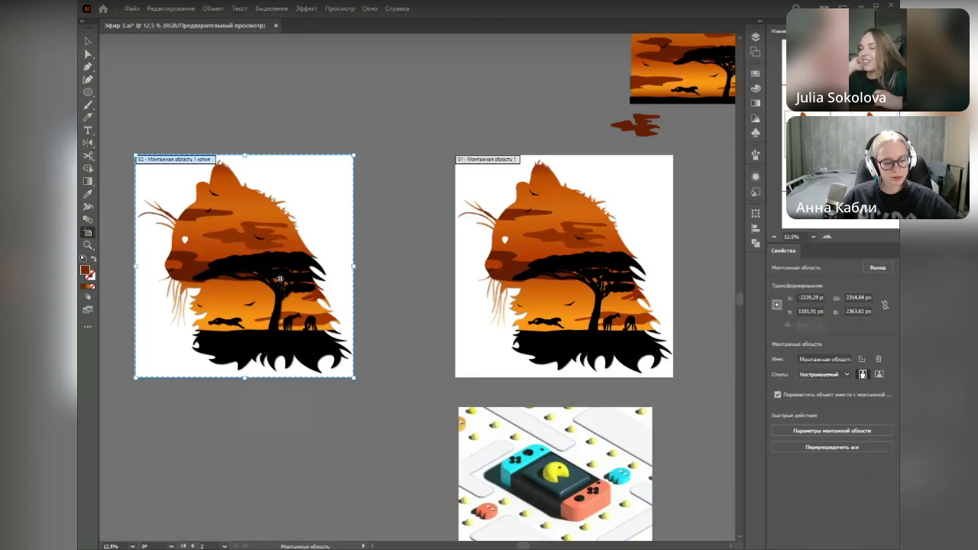
{"action": "left_click_drag", "start_coordinate": [250, 284], "coordinate": [344, 323]}
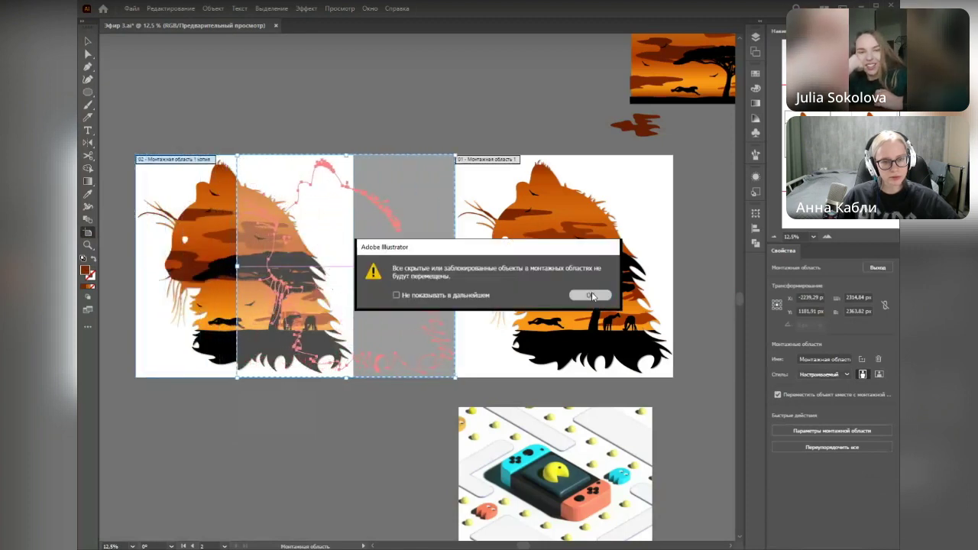
{"action": "key", "text": "Return"}
{"action": "left_click", "coordinate": [372, 457]}
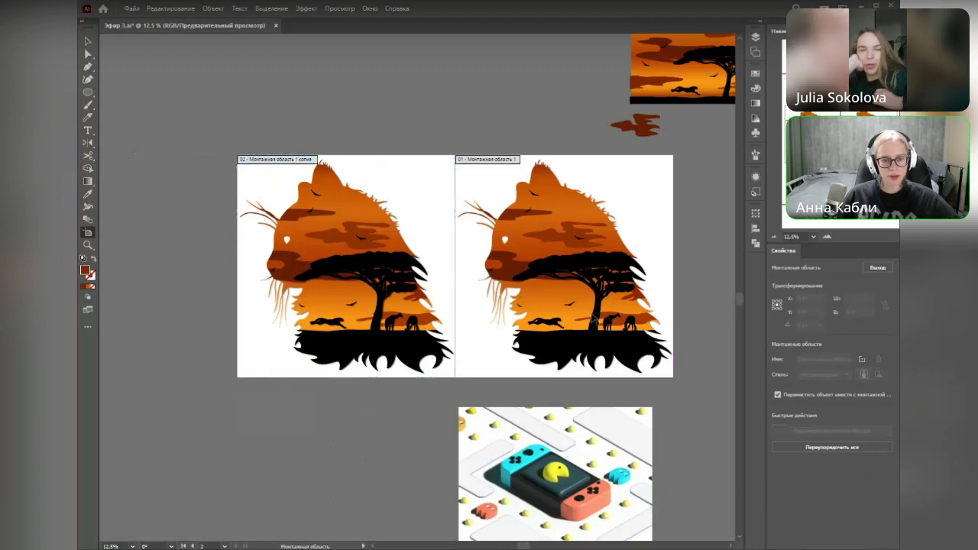
Step: Move the original artboard with its artwork flush against the copy's left edge and finish artboard editing
{"action": "left_click_drag", "start_coordinate": [486, 330], "coordinate": [116, 340]}
{"action": "key", "text": "Return"}
{"action": "left_click", "coordinate": [302, 441]}
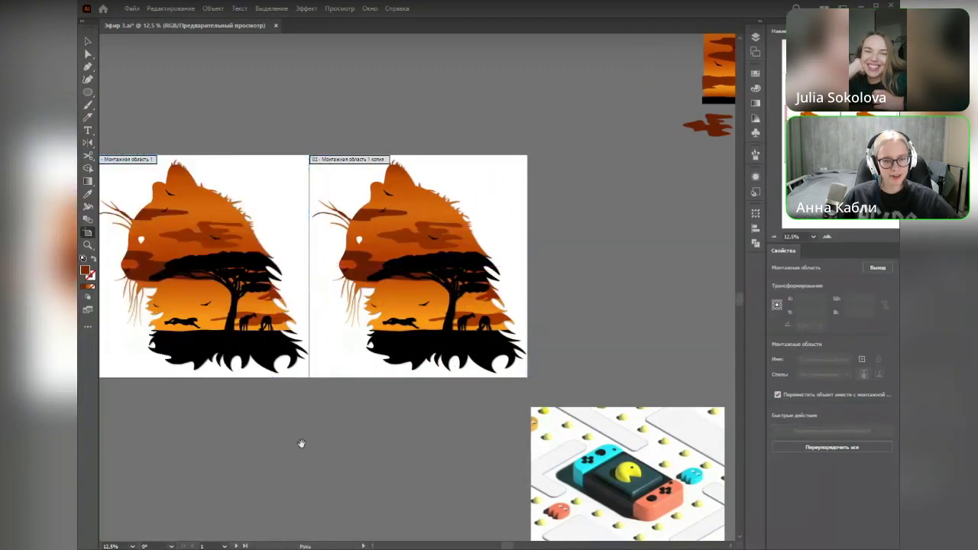
{"action": "left_click_drag", "start_coordinate": [301, 441], "coordinate": [389, 437]}
{"action": "left_click", "coordinate": [327, 305]}
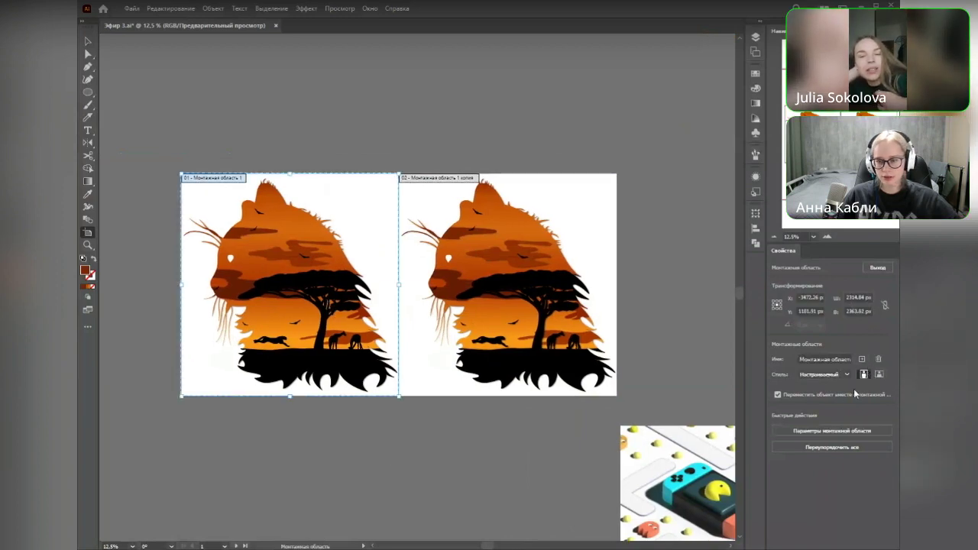
{"action": "left_click", "coordinate": [393, 433]}
{"action": "key", "text": "v"}
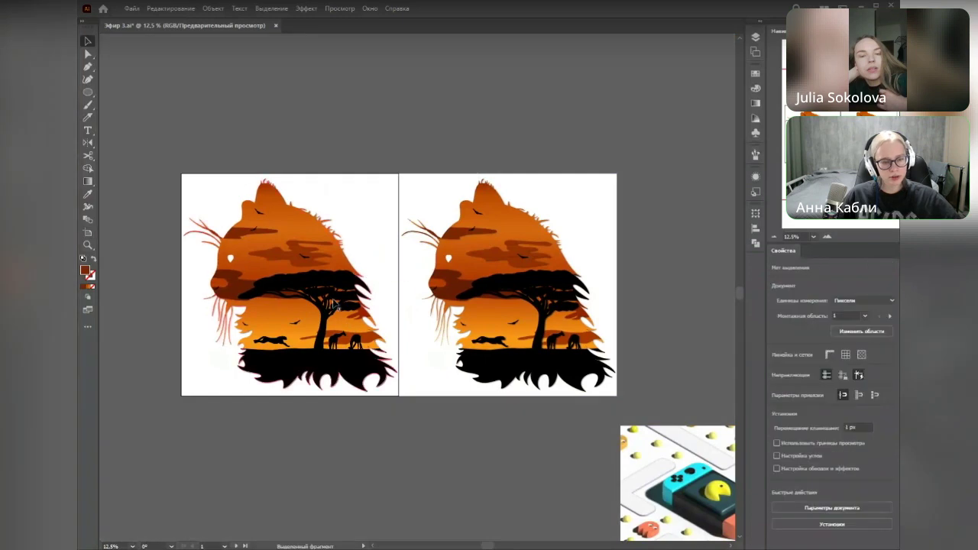
Step: Try mirroring the original artboard's cat horizontally, revert it and deselect the cat
{"action": "left_click", "coordinate": [327, 296]}
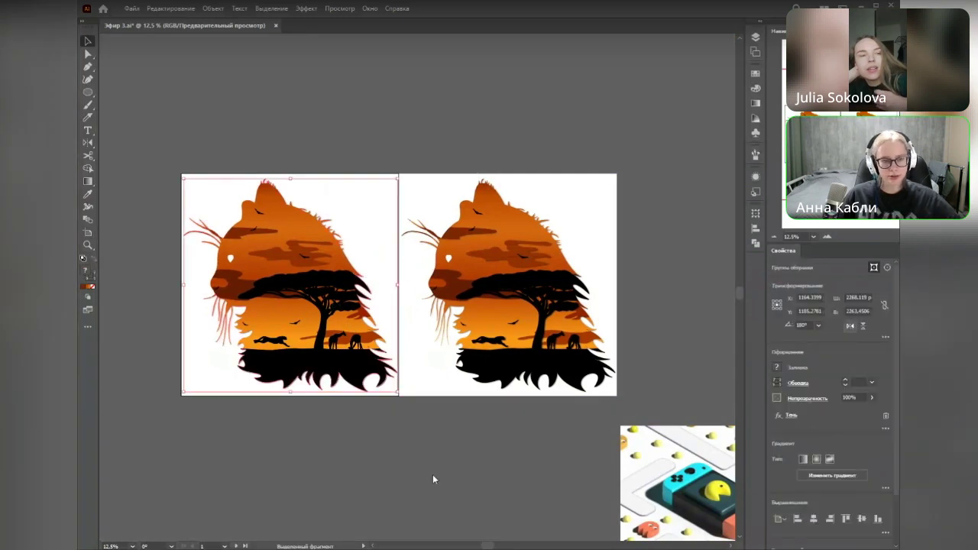
{"action": "key", "text": "ctrl+z"}
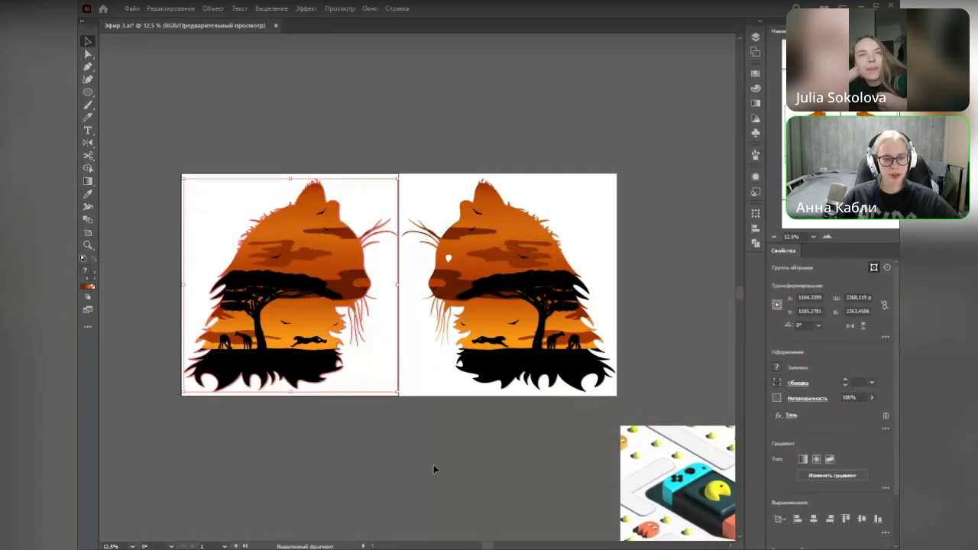
{"action": "key", "text": "a"}
{"action": "key", "text": "v"}
{"action": "key", "text": "ctrl+shift+z"}
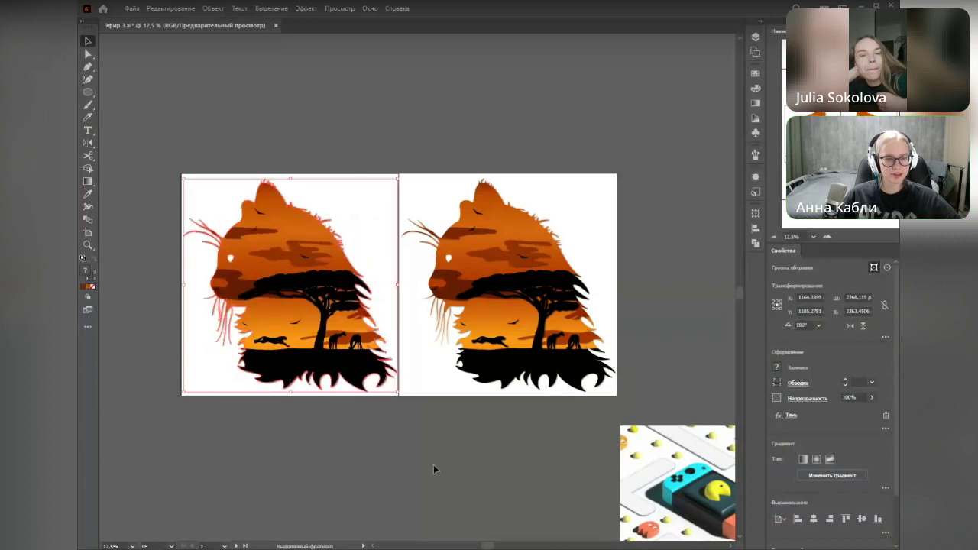
{"action": "left_click", "coordinate": [374, 449]}
Step: Save the document with both cat artboards side by side
{"action": "left_click_drag", "start_coordinate": [379, 424], "coordinate": [467, 443]}
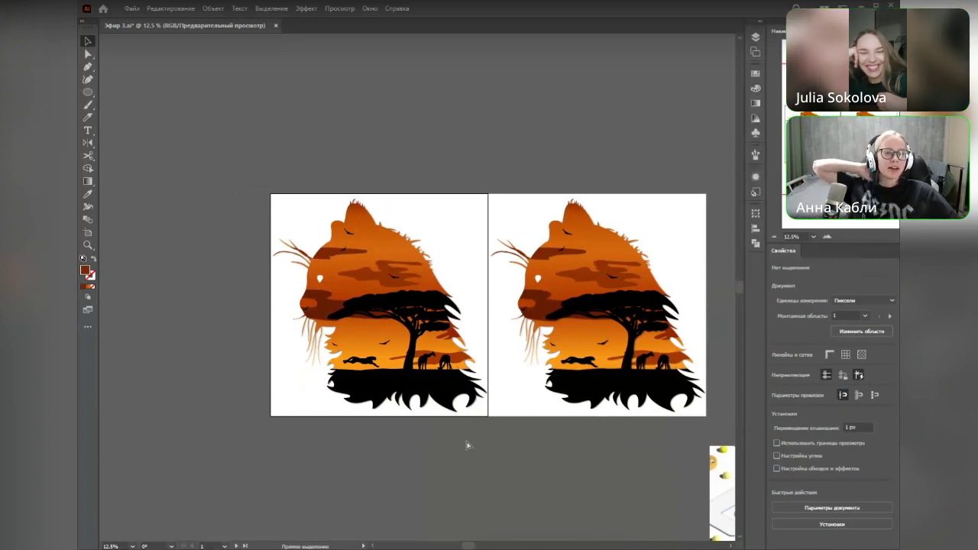
{"action": "key", "text": "ctrl+s"}
{"action": "scroll", "coordinate": [479, 457], "scroll_direction": "down", "scroll_amount": 2}
{"action": "left_click_drag", "start_coordinate": [512, 434], "coordinate": [603, 368]}
{"action": "scroll", "coordinate": [462, 377], "scroll_direction": "up", "scroll_amount": 2}
{"action": "left_click_drag", "start_coordinate": [456, 403], "coordinate": [507, 413]}
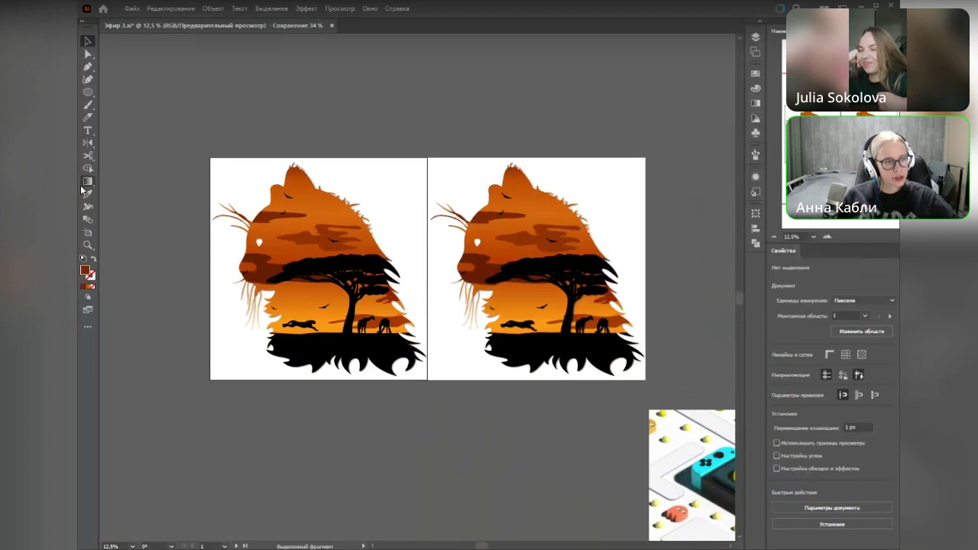
Step: Draw a rectangle of about 4697 by 2428 px covering both artboards and send it behind the cats
{"action": "left_click", "coordinate": [86, 91]}
{"action": "key", "text": "m"}
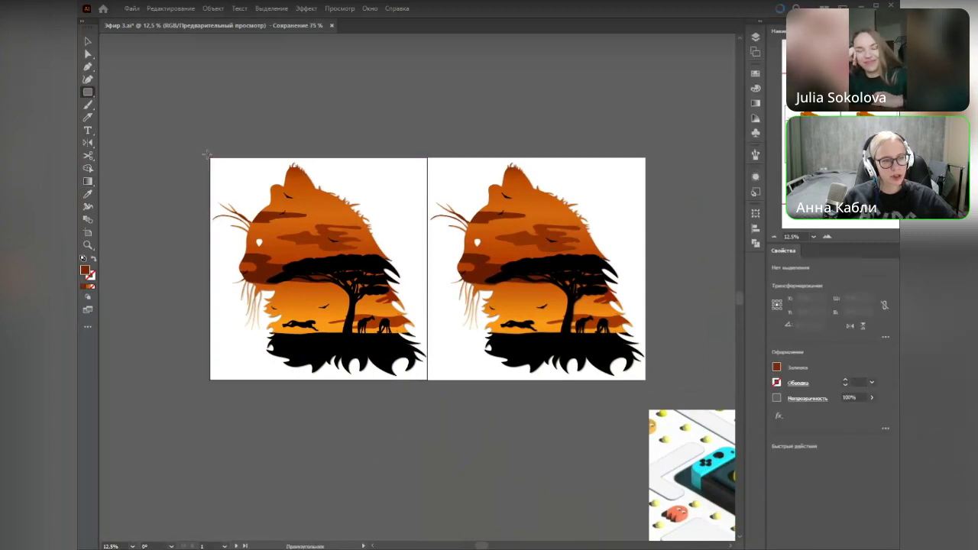
{"action": "mouse_move", "coordinate": [206, 156]}
{"action": "left_mouse_down"}
{"action": "mouse_move", "coordinate": [662, 402]}
{"action": "mouse_move", "coordinate": [647, 383]}
{"action": "left_mouse_up"}
{"action": "right_click", "coordinate": [659, 401]}
{"action": "mouse_move", "coordinate": [726, 326]}
{"action": "left_click", "coordinate": [793, 359]}
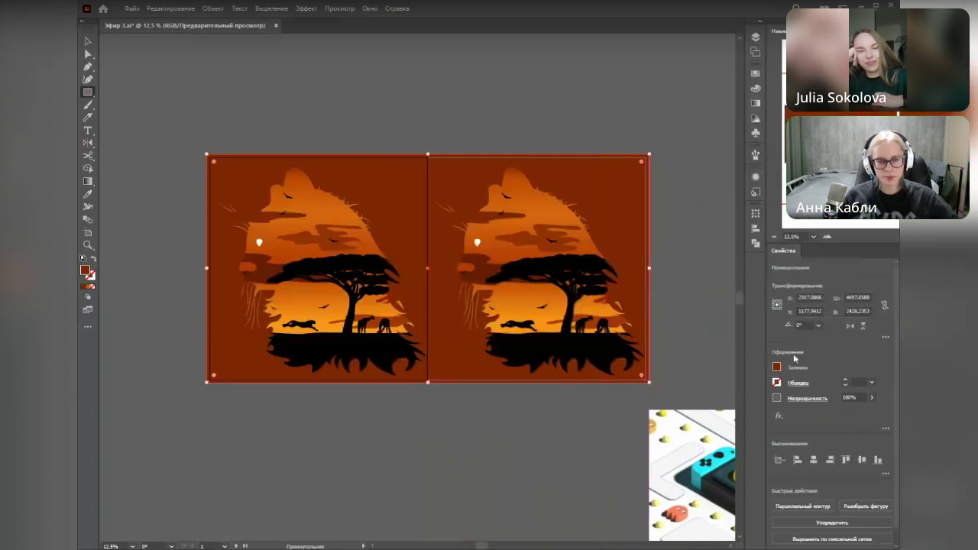
Step: Fill the background rectangle with a light grey and deselect it without creating another rectangle
{"action": "double_click", "coordinate": [88, 272]}
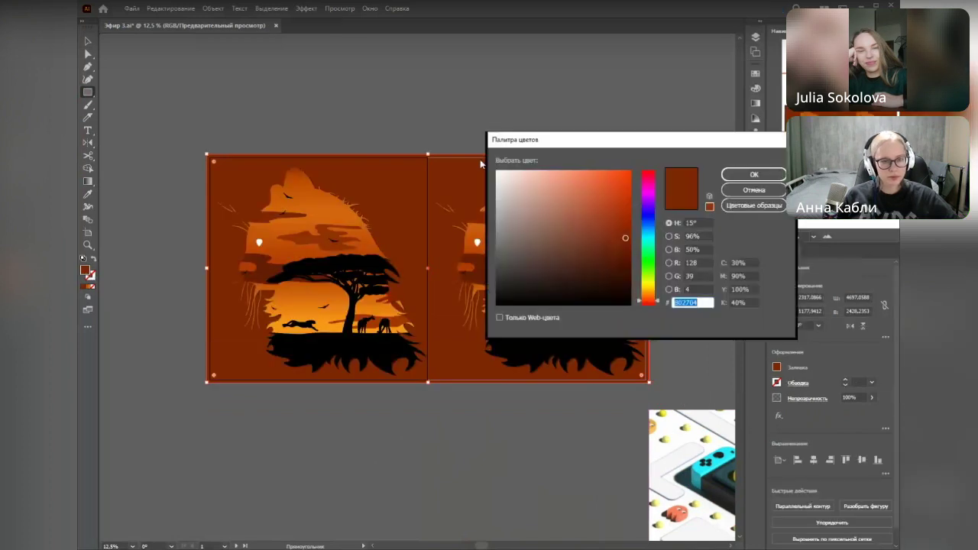
{"action": "type", "text": "919191"}
{"action": "mouse_move", "coordinate": [494, 227]}
{"action": "left_mouse_down"}
{"action": "mouse_move", "coordinate": [495, 174]}
{"action": "mouse_move", "coordinate": [497, 188]}
{"action": "left_mouse_up"}
{"action": "left_click", "coordinate": [752, 175]}
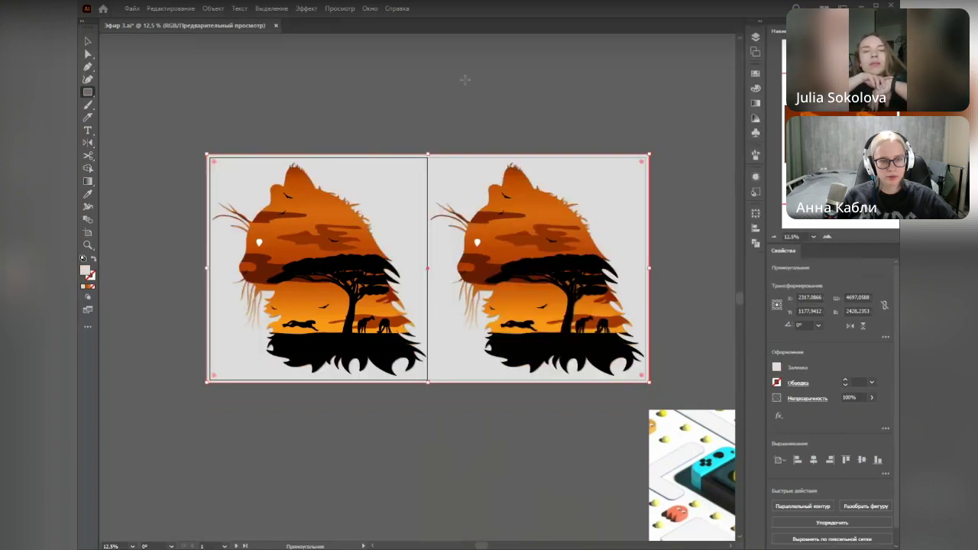
{"action": "left_click", "coordinate": [388, 74]}
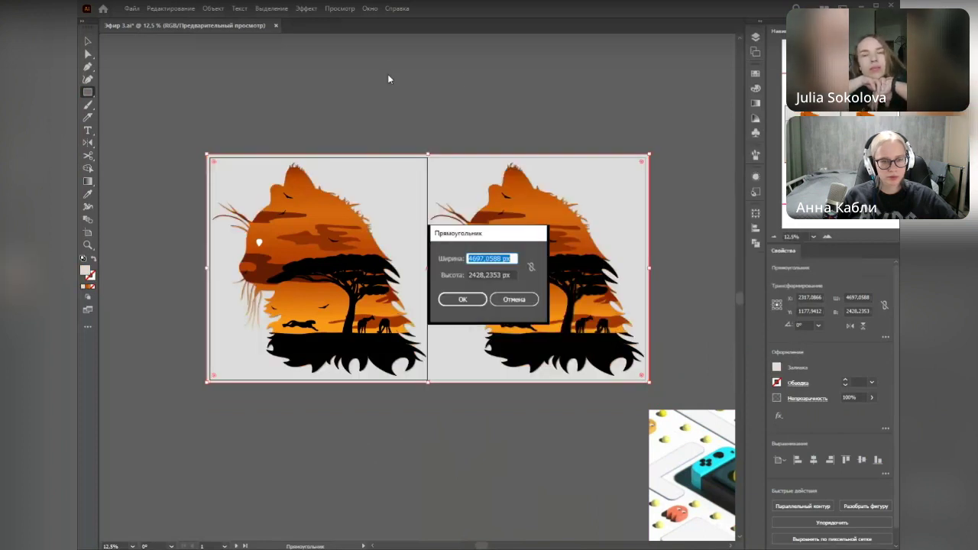
{"action": "left_click", "coordinate": [497, 302]}
{"action": "key", "text": "v"}
{"action": "left_click", "coordinate": [459, 473]}
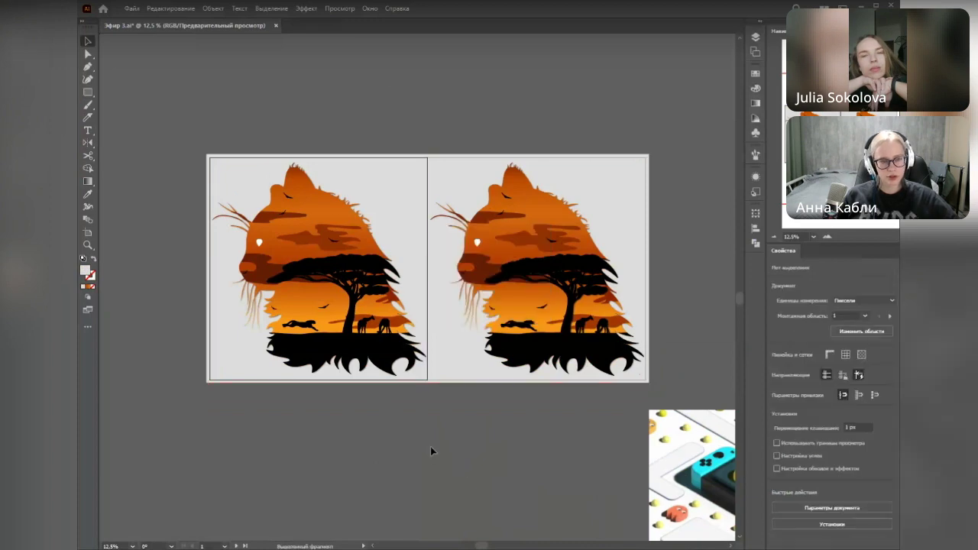
Step: Shift the background rectangle slightly to the right and set its fill colour to EAEAEA
{"action": "scroll", "coordinate": [437, 349], "scroll_direction": "up", "scroll_amount": 3}
{"action": "left_click_drag", "start_coordinate": [498, 296], "coordinate": [488, 411]}
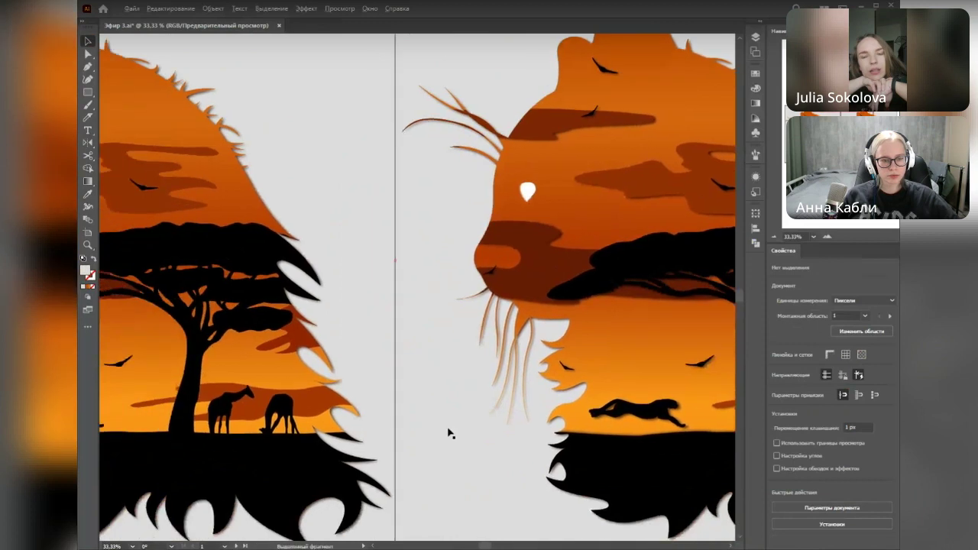
{"action": "scroll", "coordinate": [449, 428], "scroll_direction": "down", "scroll_amount": 1}
{"action": "left_click_drag", "start_coordinate": [405, 392], "coordinate": [434, 447]}
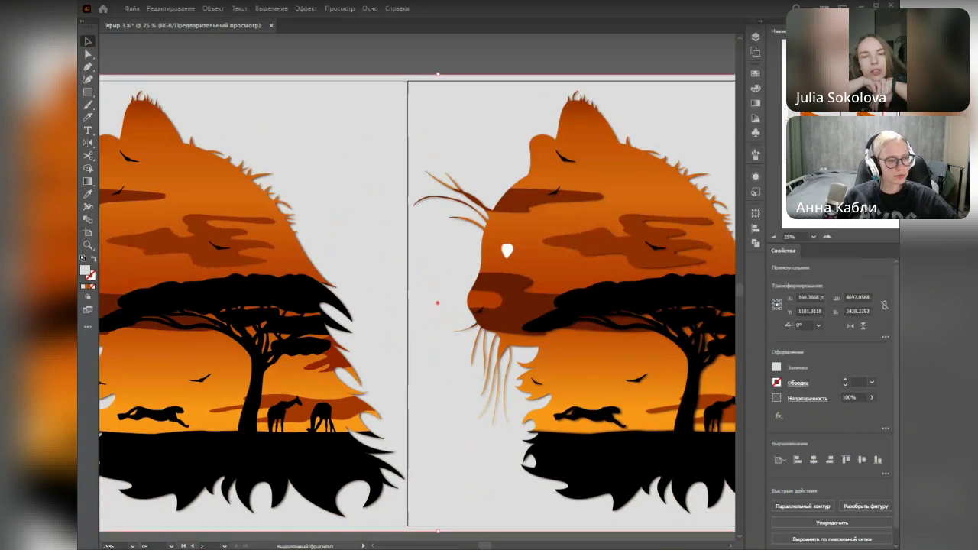
{"action": "double_click", "coordinate": [86, 271]}
{"action": "type", "text": "EAEAEA"}
{"action": "left_click", "coordinate": [755, 176]}
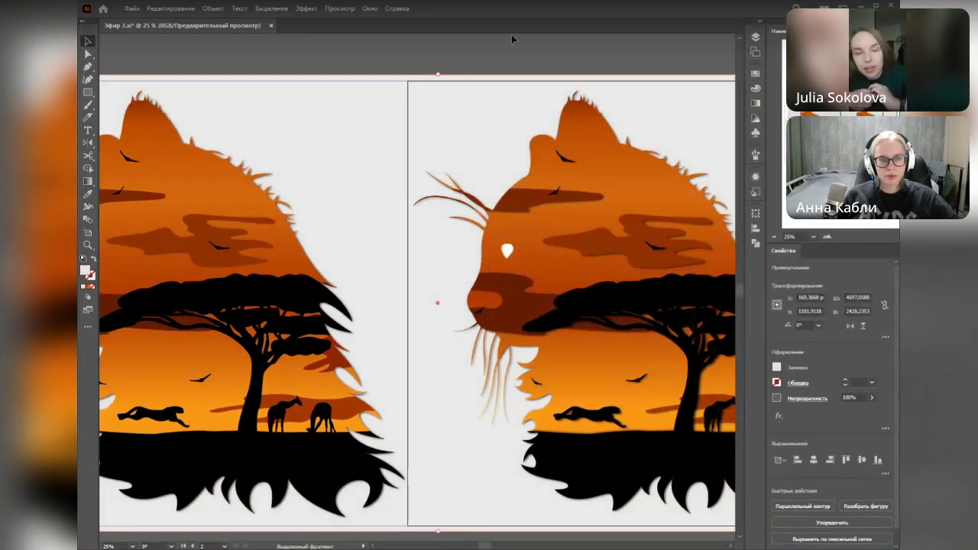
{"action": "left_click", "coordinate": [491, 45]}
{"action": "double_click", "coordinate": [85, 270]}
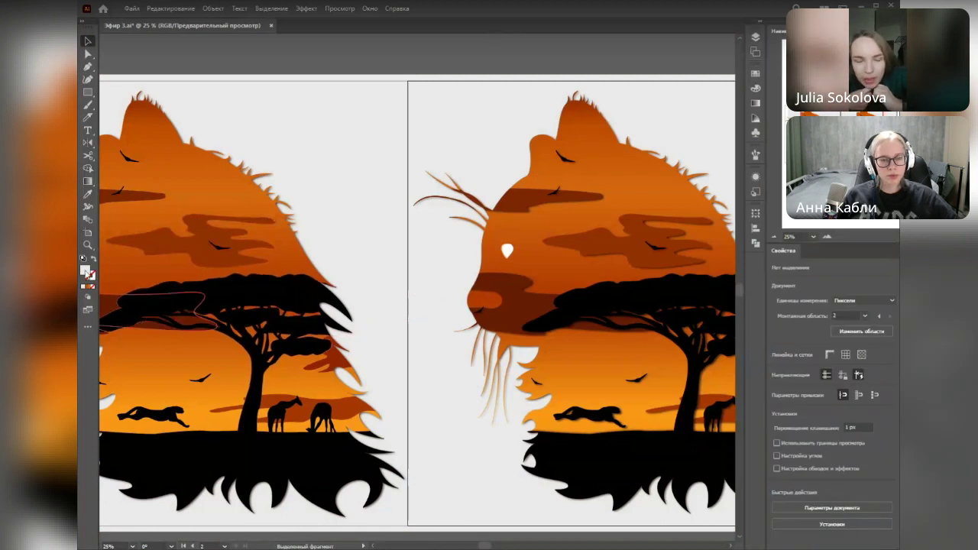
{"action": "left_click", "coordinate": [502, 170]}
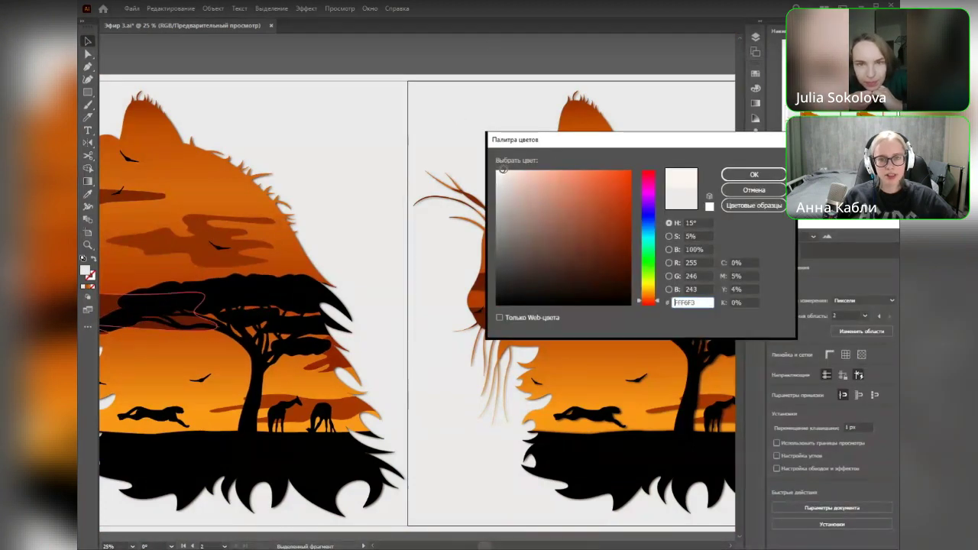
{"action": "left_click", "coordinate": [753, 174]}
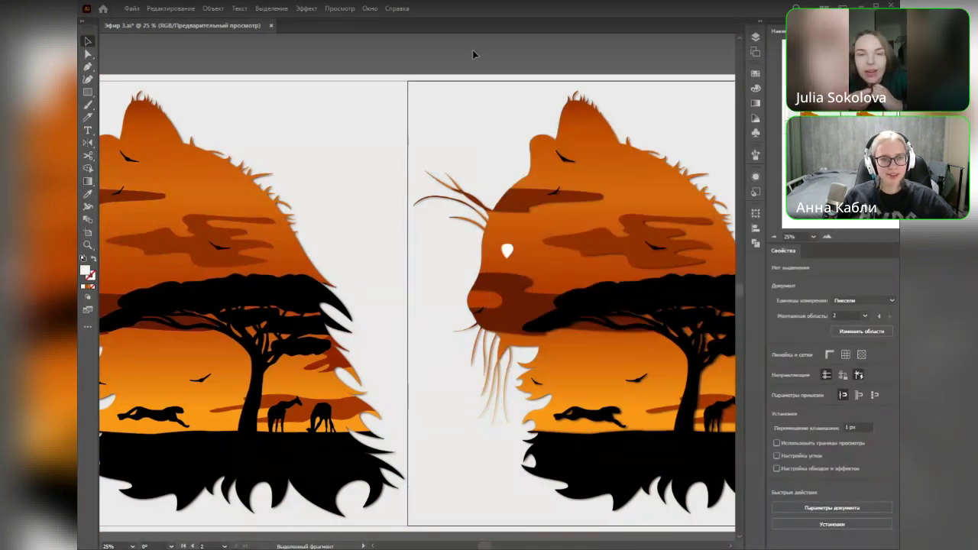
Step: Select the background rectangle, change its fill colour to FFF6F3, and deselect it
{"action": "left_click", "coordinate": [464, 122]}
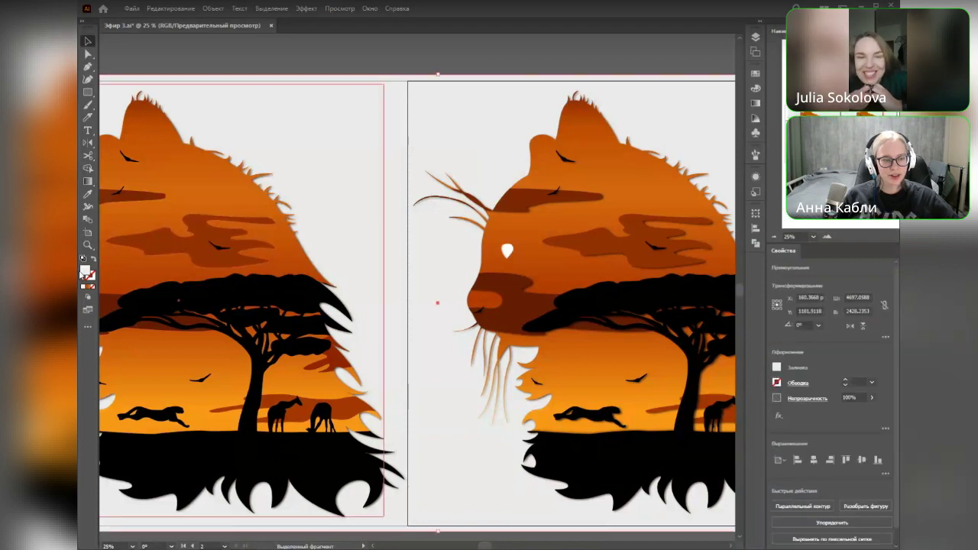
{"action": "double_click", "coordinate": [84, 271]}
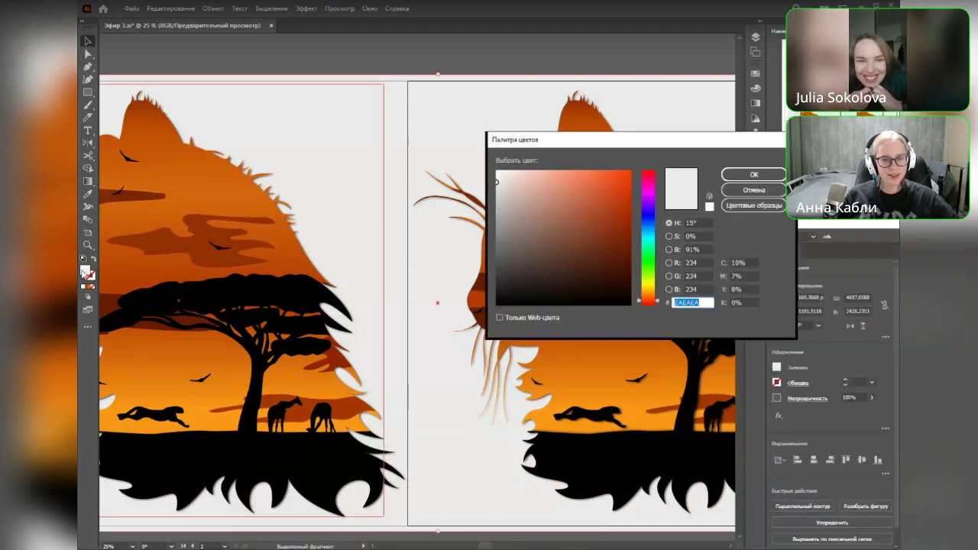
{"action": "left_click", "coordinate": [504, 169]}
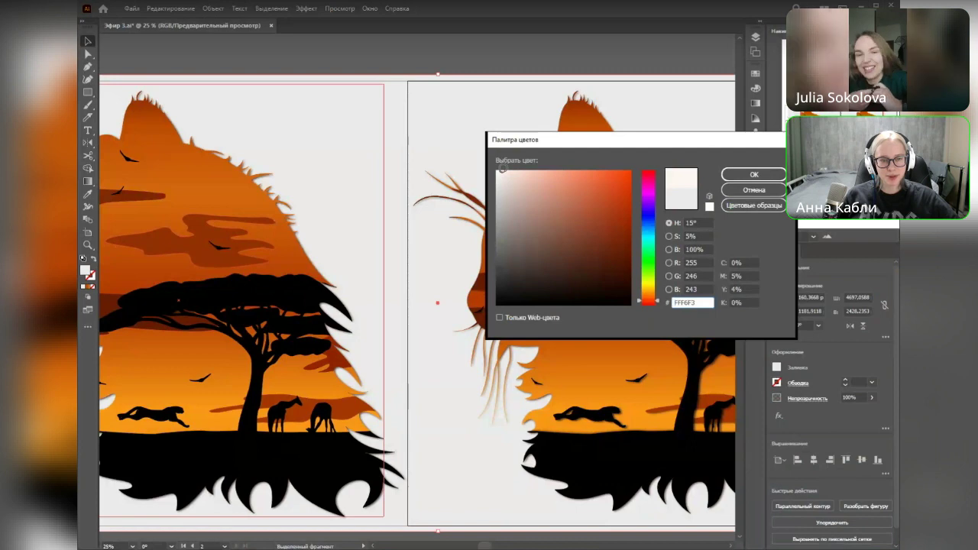
{"action": "left_click", "coordinate": [753, 174]}
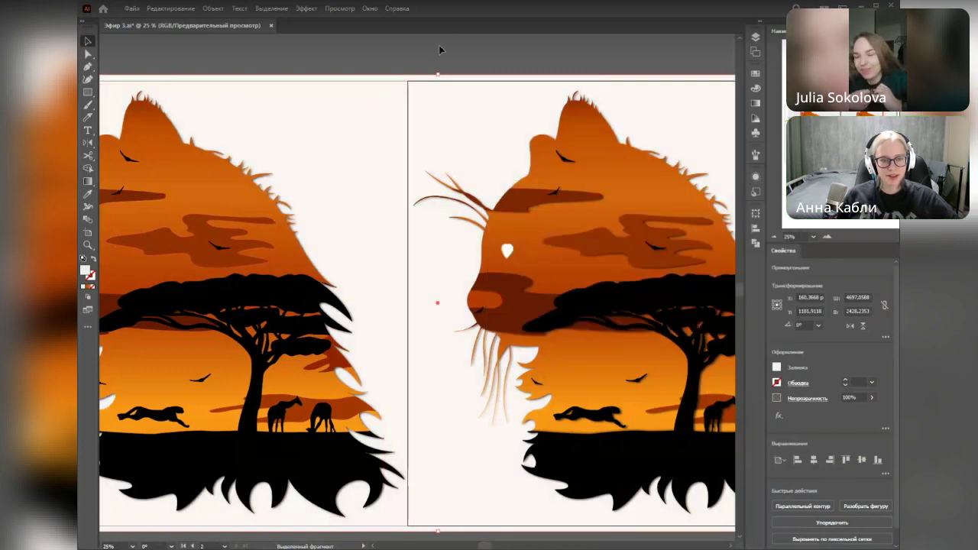
{"action": "left_click", "coordinate": [439, 45]}
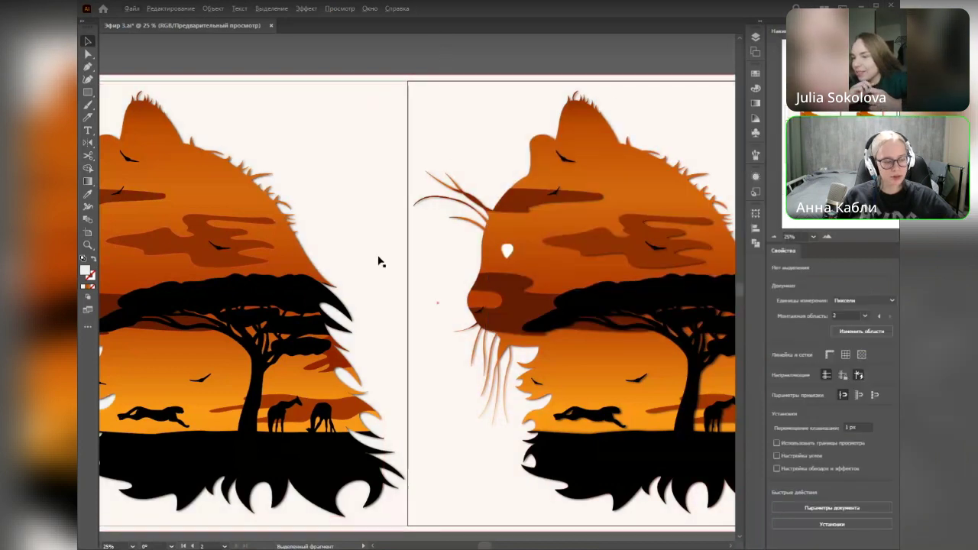
Step: Move the background rectangle so it extends evenly past both artboards on all sides, and deselect it
{"action": "scroll", "coordinate": [390, 256], "scroll_direction": "down", "scroll_amount": 1}
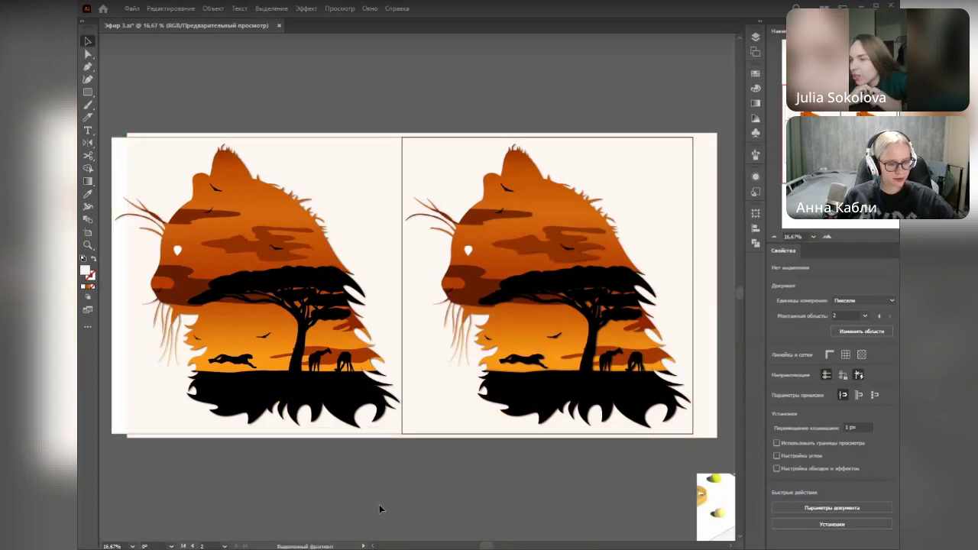
{"action": "left_click_drag", "start_coordinate": [343, 496], "coordinate": [365, 489]}
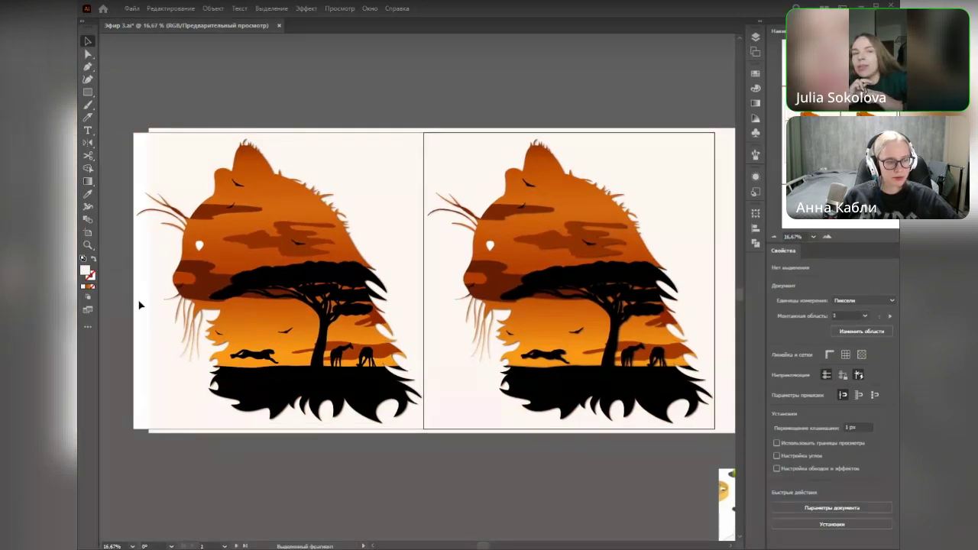
{"action": "left_click_drag", "start_coordinate": [177, 365], "coordinate": [154, 366]}
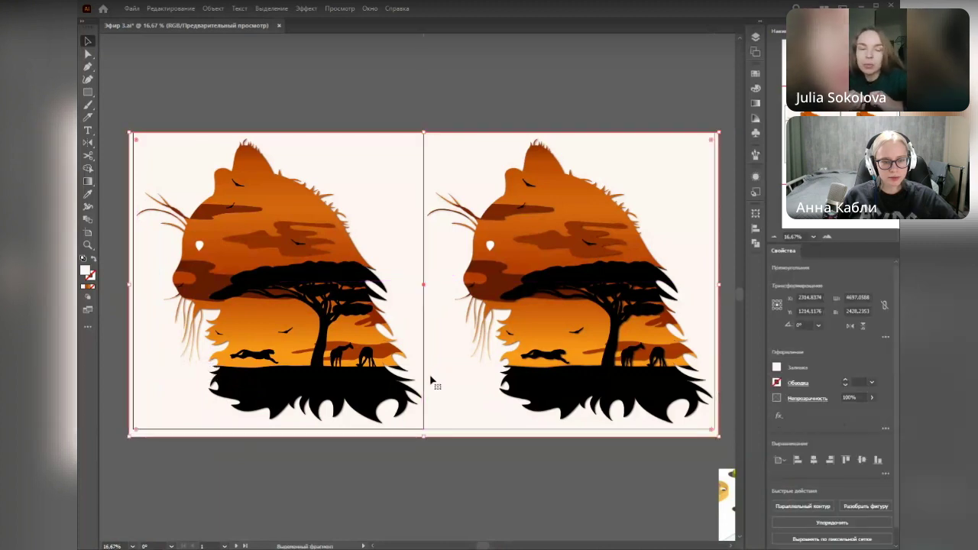
{"action": "left_click_drag", "start_coordinate": [430, 376], "coordinate": [430, 373]}
{"action": "left_click", "coordinate": [428, 512]}
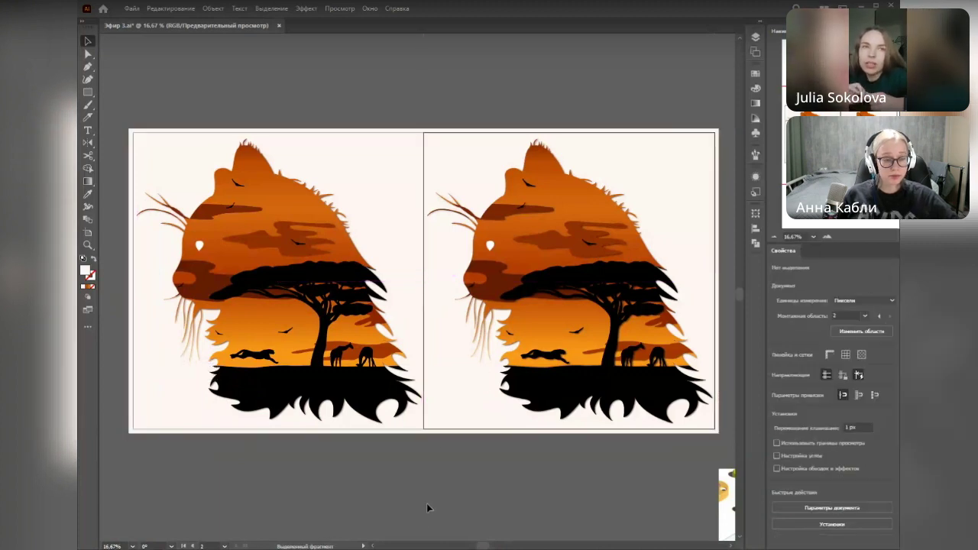
Step: Examine both cat versions against the warm off-white background, close up and side by side
{"action": "left_click_drag", "start_coordinate": [422, 479], "coordinate": [435, 457]}
{"action": "scroll", "coordinate": [421, 475], "scroll_direction": "up", "scroll_amount": 1}
{"action": "scroll", "coordinate": [457, 463], "scroll_direction": "down", "scroll_amount": 1}
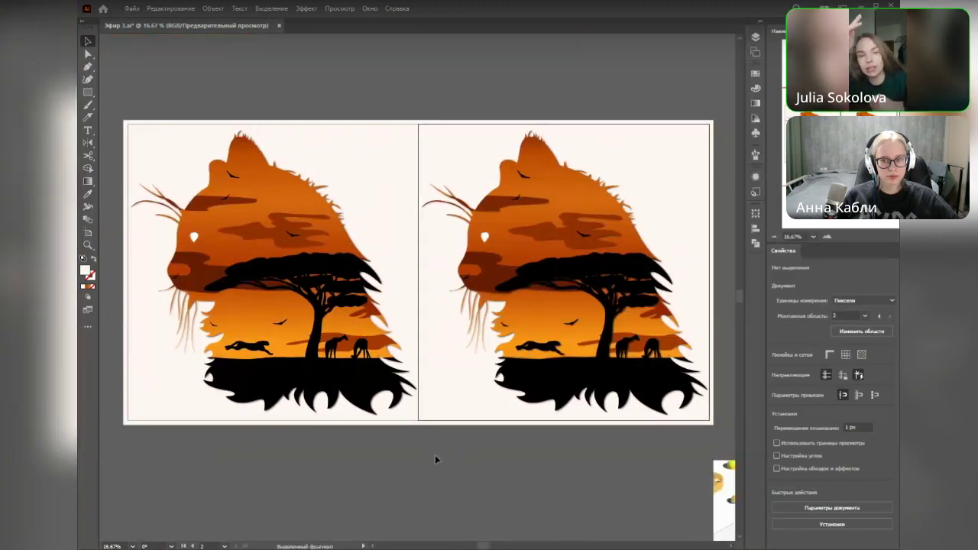
{"action": "scroll", "coordinate": [206, 255], "scroll_direction": "up", "scroll_amount": 4}
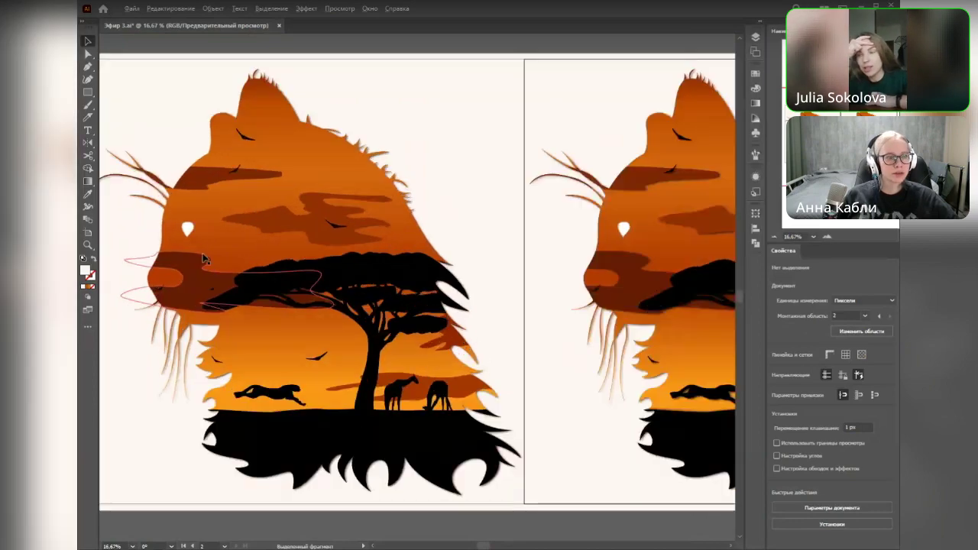
{"action": "scroll", "coordinate": [328, 356], "scroll_direction": "down", "scroll_amount": 3}
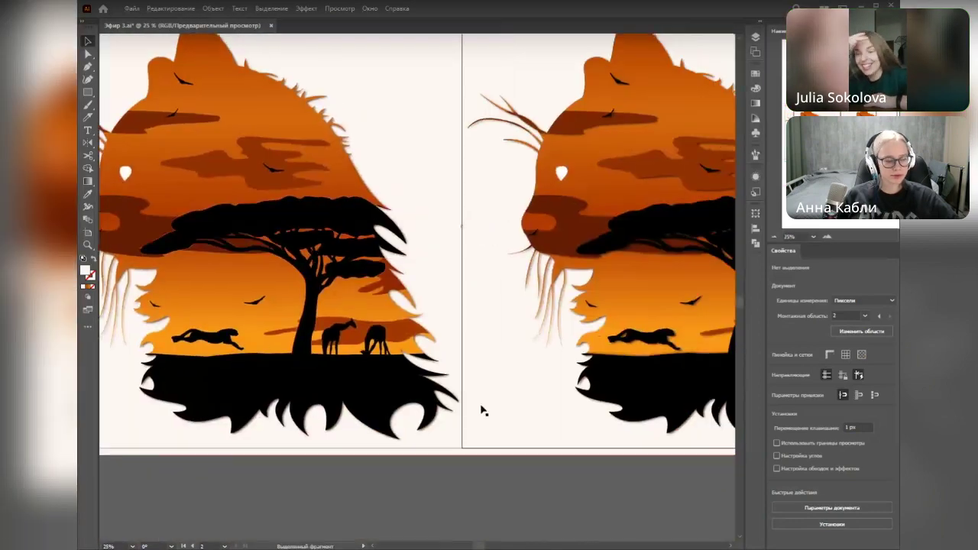
{"action": "scroll", "coordinate": [507, 486], "scroll_direction": "down", "scroll_amount": 1}
{"action": "left_click_drag", "start_coordinate": [507, 486], "coordinate": [502, 470]}
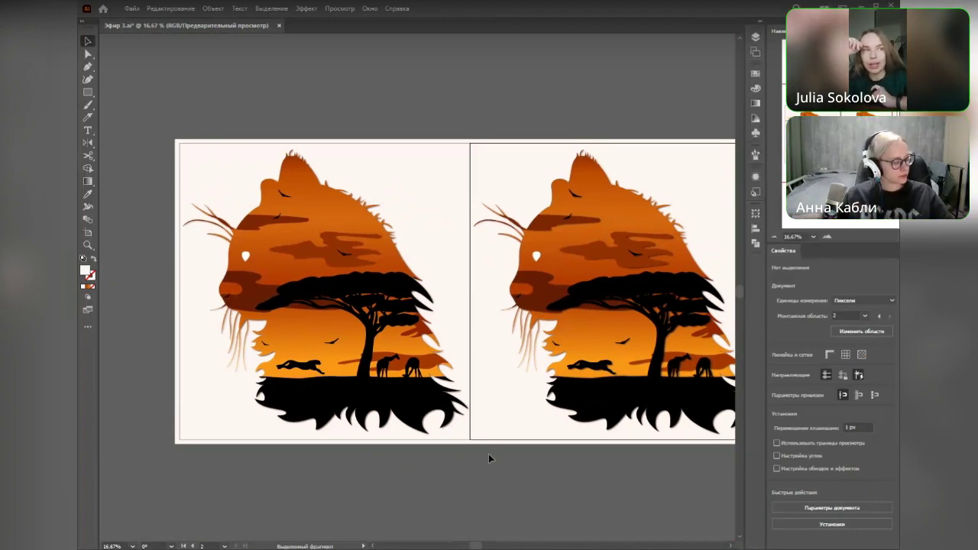
{"action": "scroll", "coordinate": [601, 236], "scroll_direction": "up", "scroll_amount": 4}
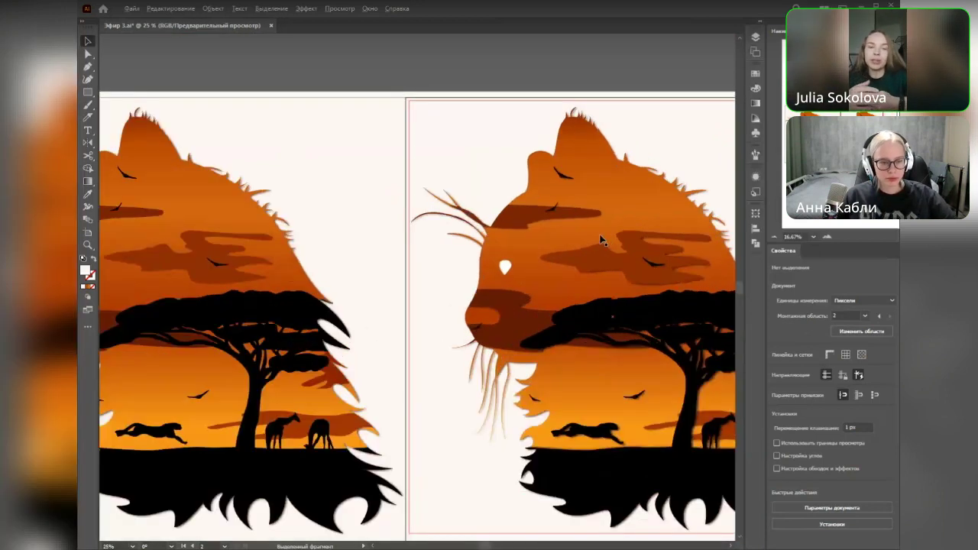
{"action": "scroll", "coordinate": [327, 397], "scroll_direction": "down", "scroll_amount": 4}
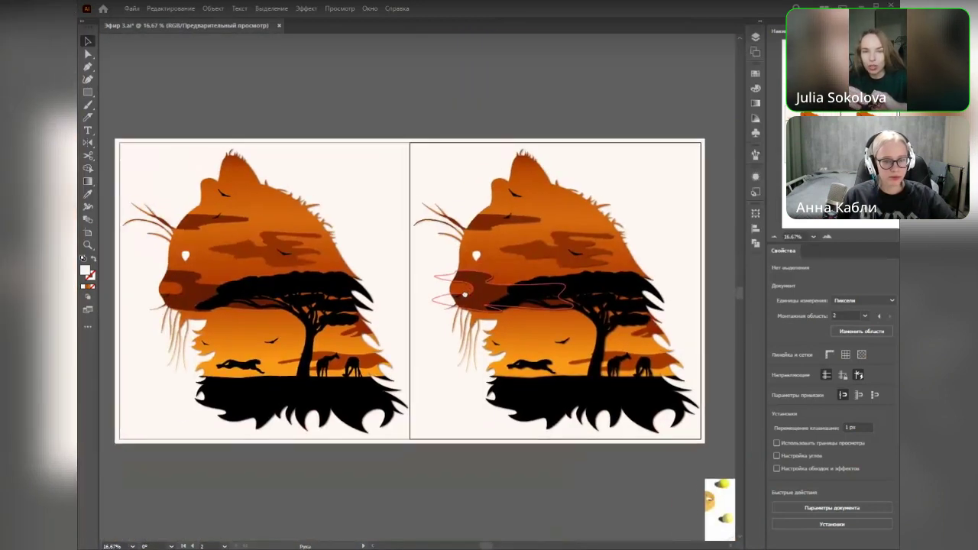
{"action": "left_click_drag", "start_coordinate": [464, 294], "coordinate": [483, 306]}
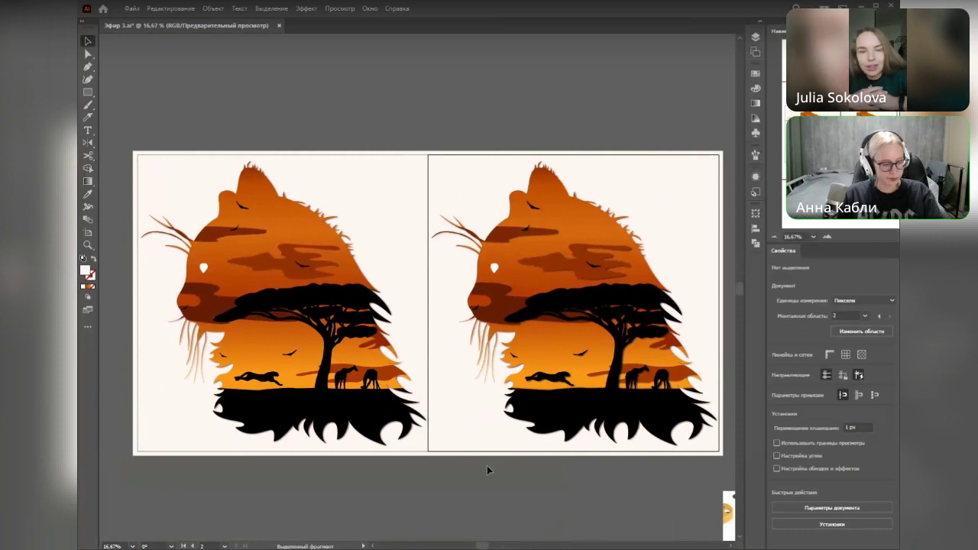
{"action": "mouse_move", "coordinate": [389, 508]}
{"action": "left_mouse_down"}
{"action": "mouse_move", "coordinate": [396, 505]}
{"action": "mouse_move", "coordinate": [371, 486]}
{"action": "mouse_move", "coordinate": [385, 492]}
{"action": "left_mouse_up"}
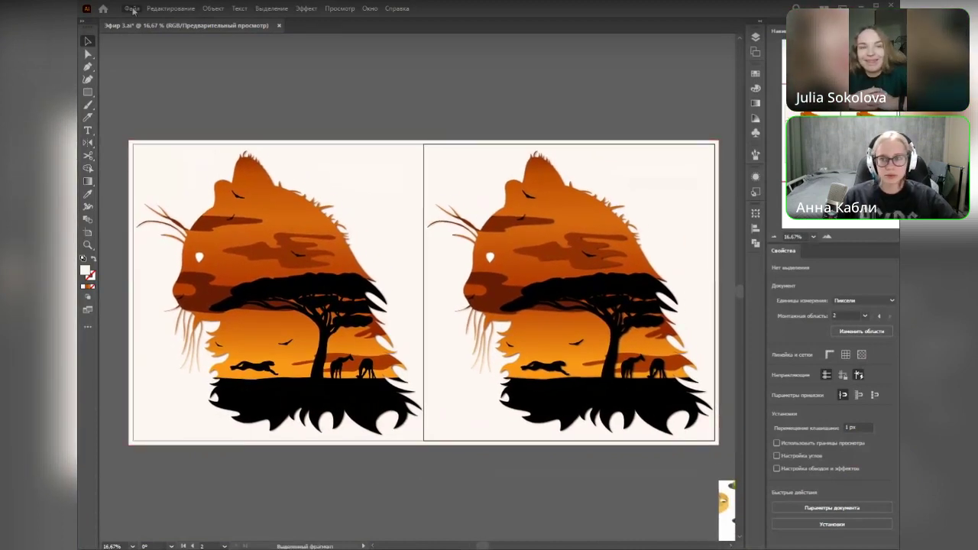
Step: Start a JPEG export of the document as Эфир 3, using artboards with all of them included
{"action": "mouse_move", "coordinate": [180, 215]}
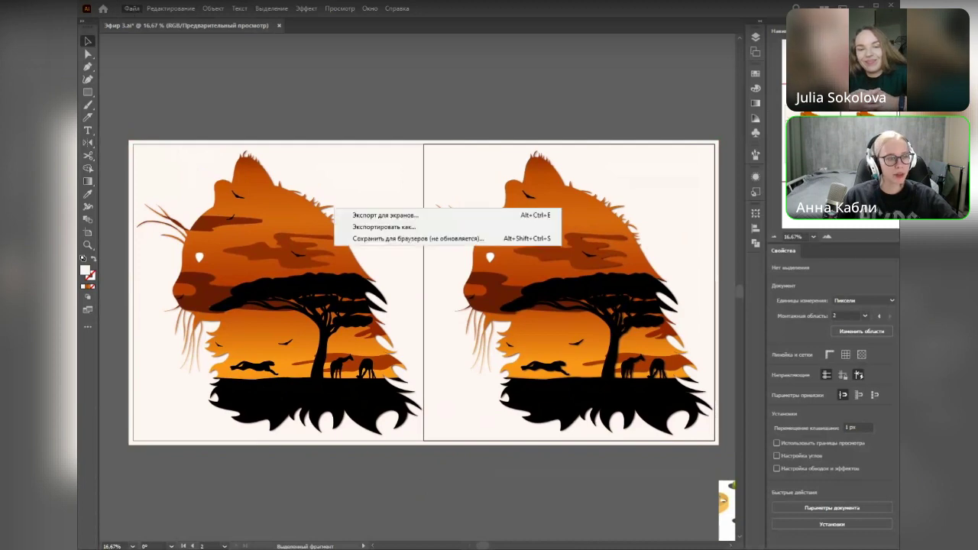
{"action": "left_click", "coordinate": [398, 230]}
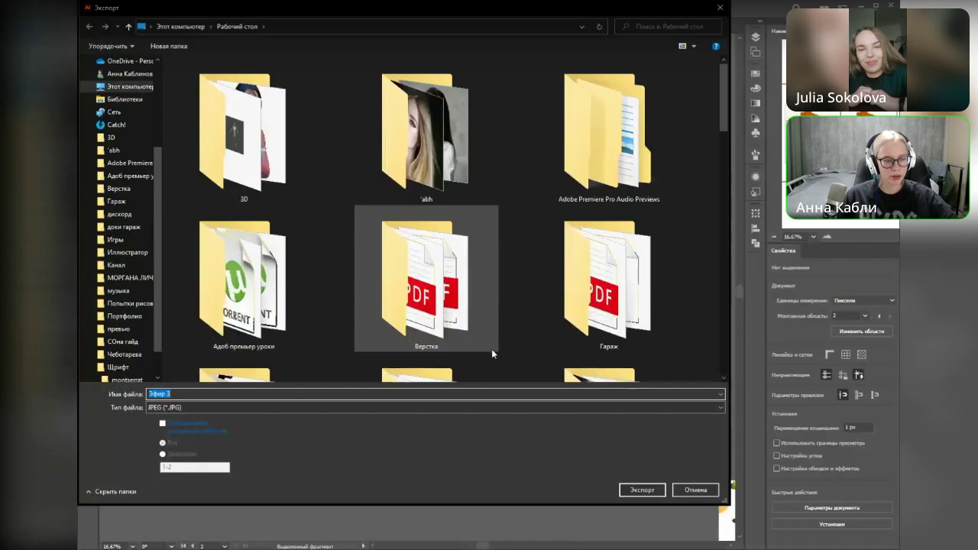
{"action": "left_click", "coordinate": [181, 424]}
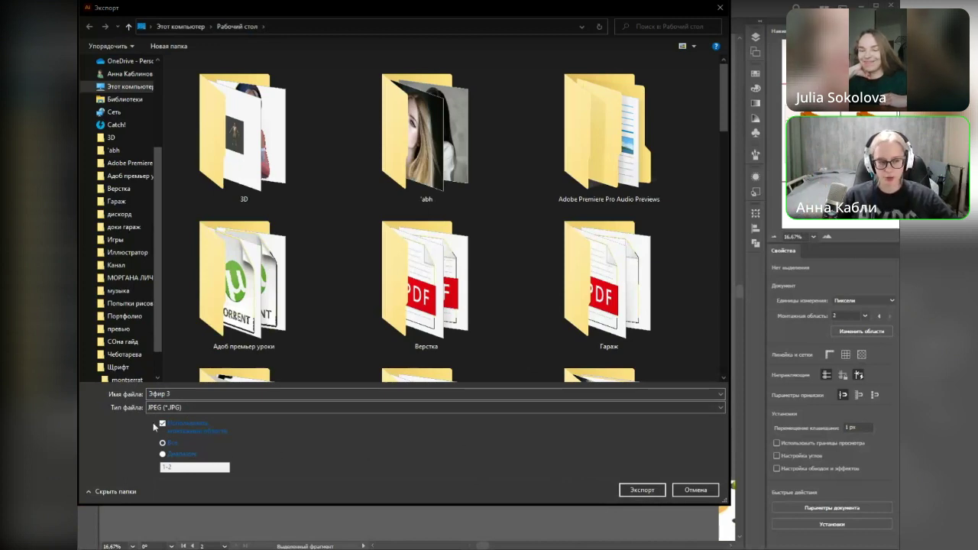
{"action": "left_click", "coordinate": [641, 491]}
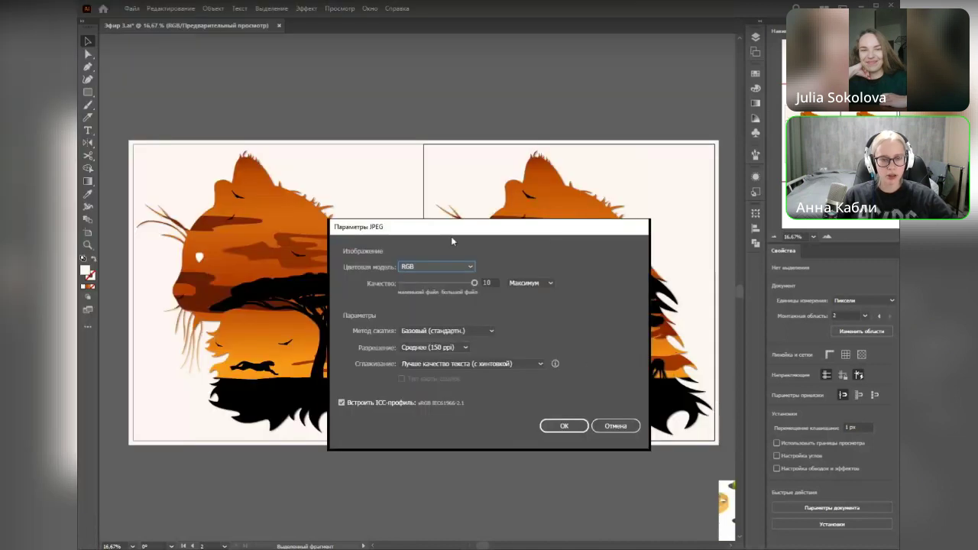
Step: Complete the JPEG export with the RGB colour model, maximum quality 10, baseline compression and medium 150 ppi resolution
{"action": "left_click", "coordinate": [432, 269]}
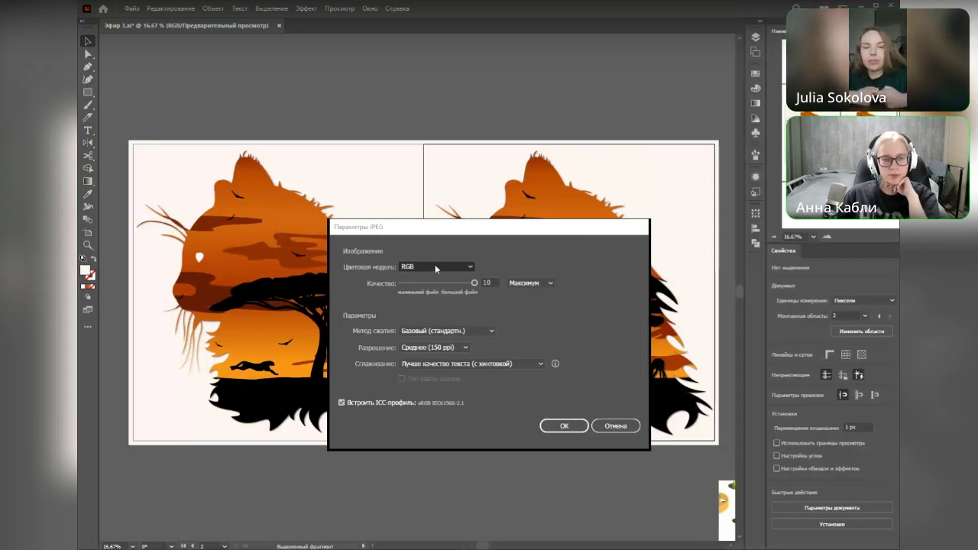
{"action": "left_click", "coordinate": [435, 267]}
{"action": "left_click", "coordinate": [475, 284]}
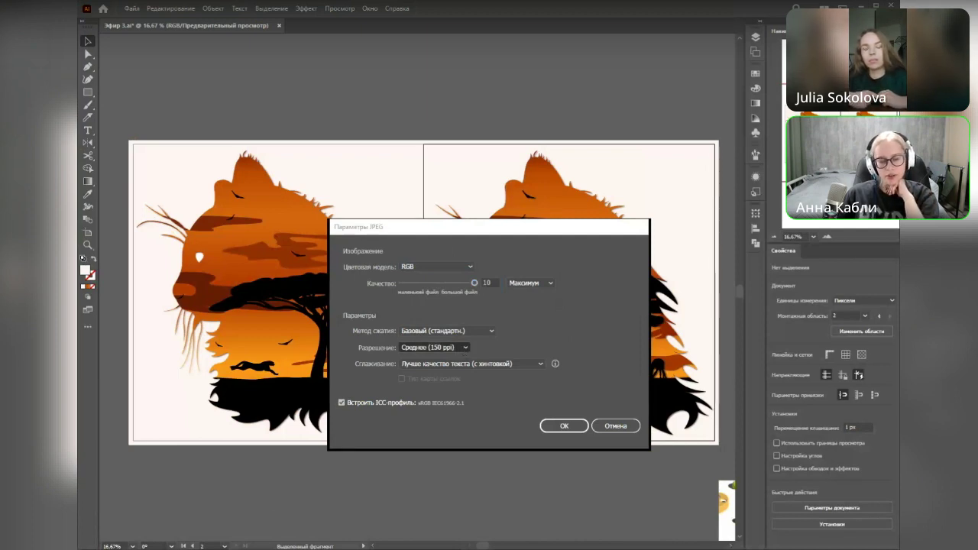
{"action": "left_click", "coordinate": [495, 401]}
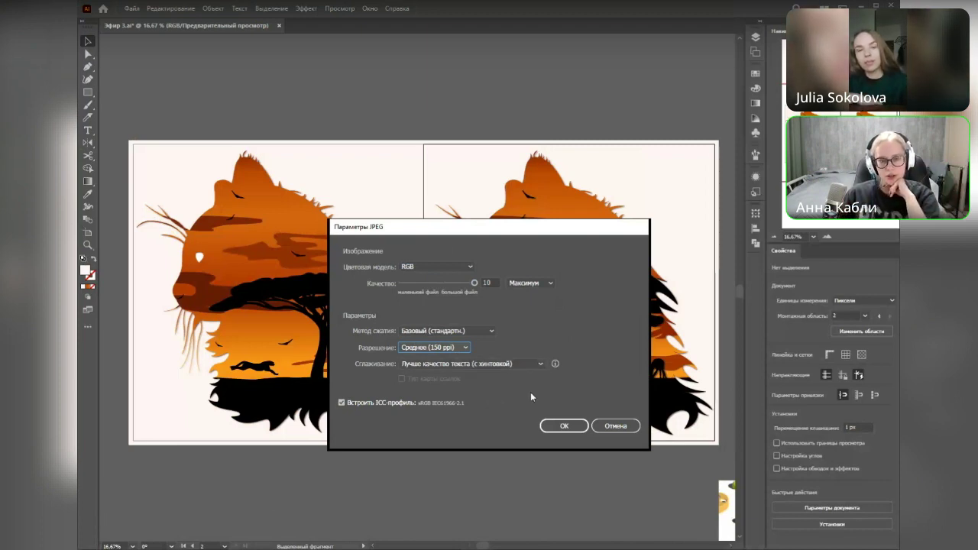
{"action": "left_click", "coordinate": [566, 426]}
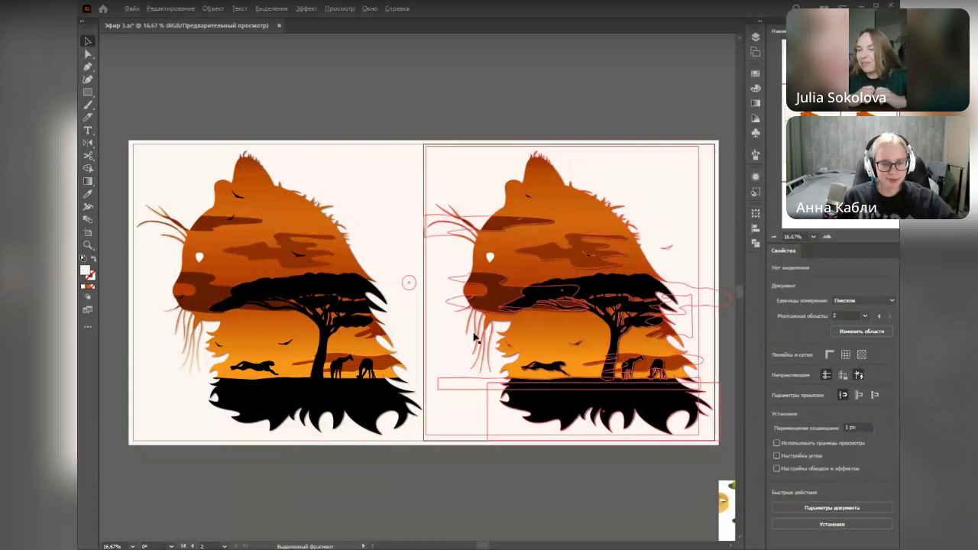
{"action": "scroll", "coordinate": [475, 332], "scroll_direction": "up", "scroll_amount": 1}
{"action": "key", "text": "space"}
{"action": "left_click_drag", "start_coordinate": [336, 385], "coordinate": [394, 365]}
{"action": "scroll", "coordinate": [393, 399], "scroll_direction": "down", "scroll_amount": 1}
{"action": "key", "text": "space"}
{"action": "left_click_drag", "start_coordinate": [482, 469], "coordinate": [454, 456]}
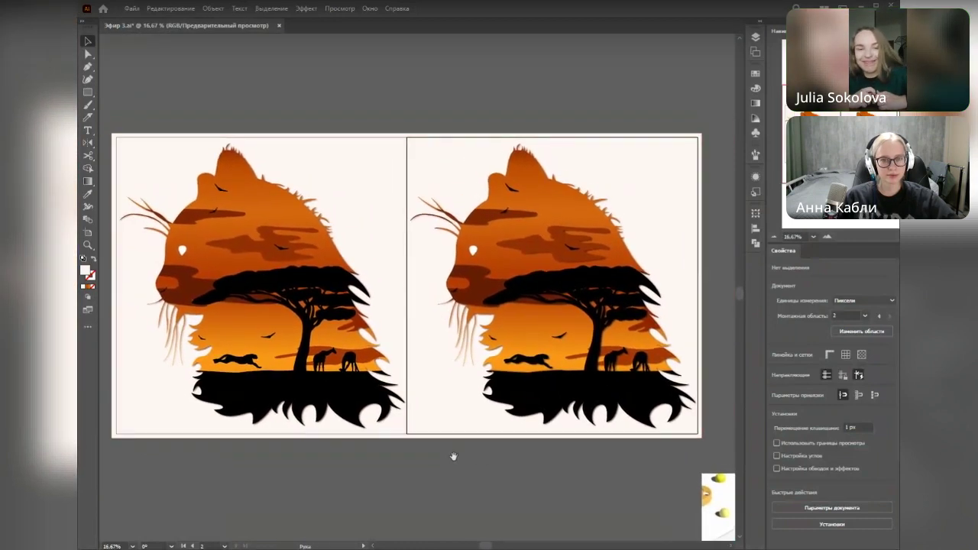